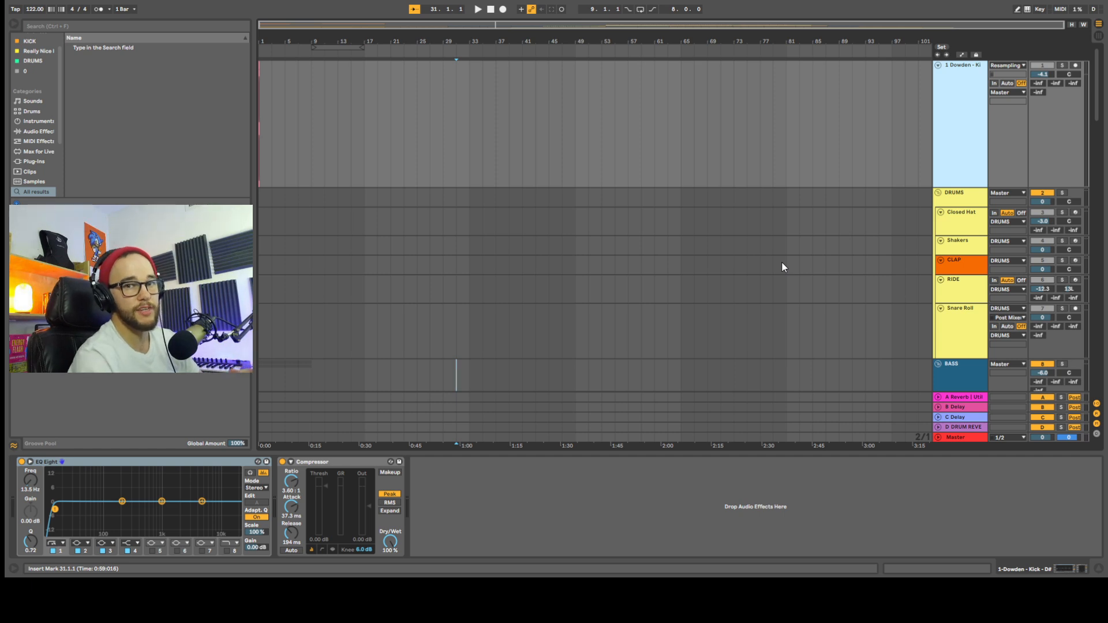
Reduce the kick track's height and duplicate its one-beat clip at 1.1.1 repeatedly to nearly the end of bar 4.
drag(949, 187, 949, 133)
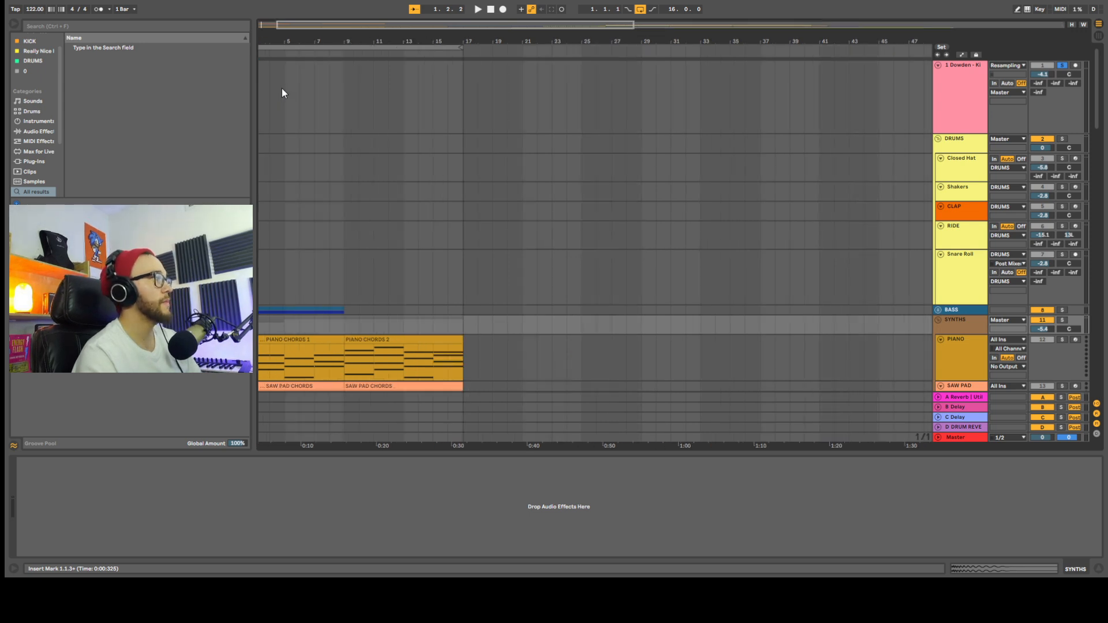
scroll(281, 92, left, 3)
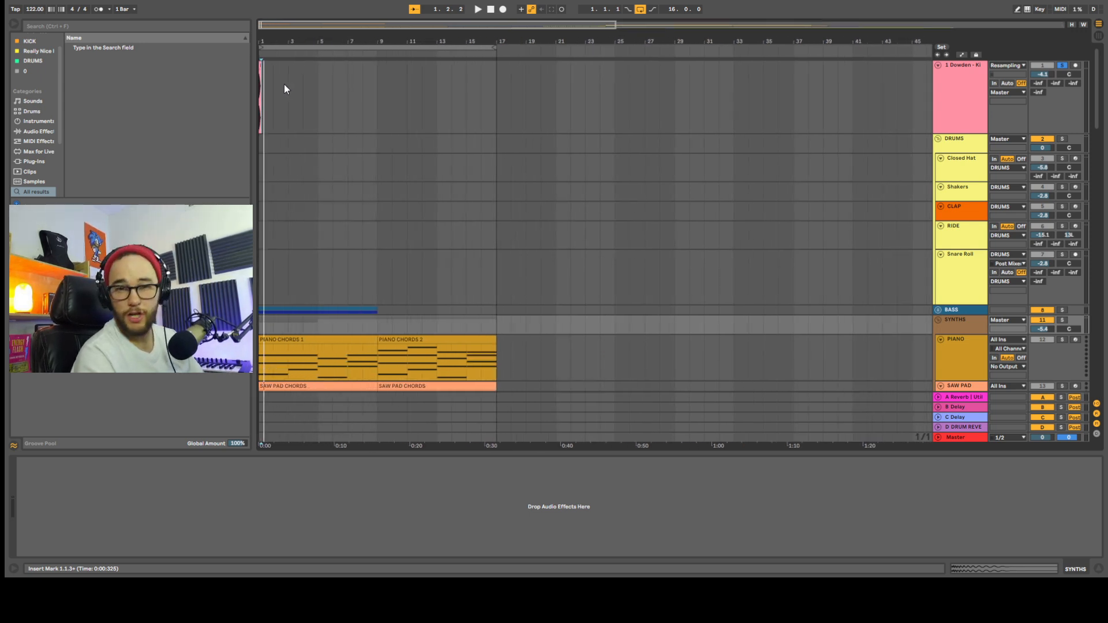
scroll(290, 78, up, 5)
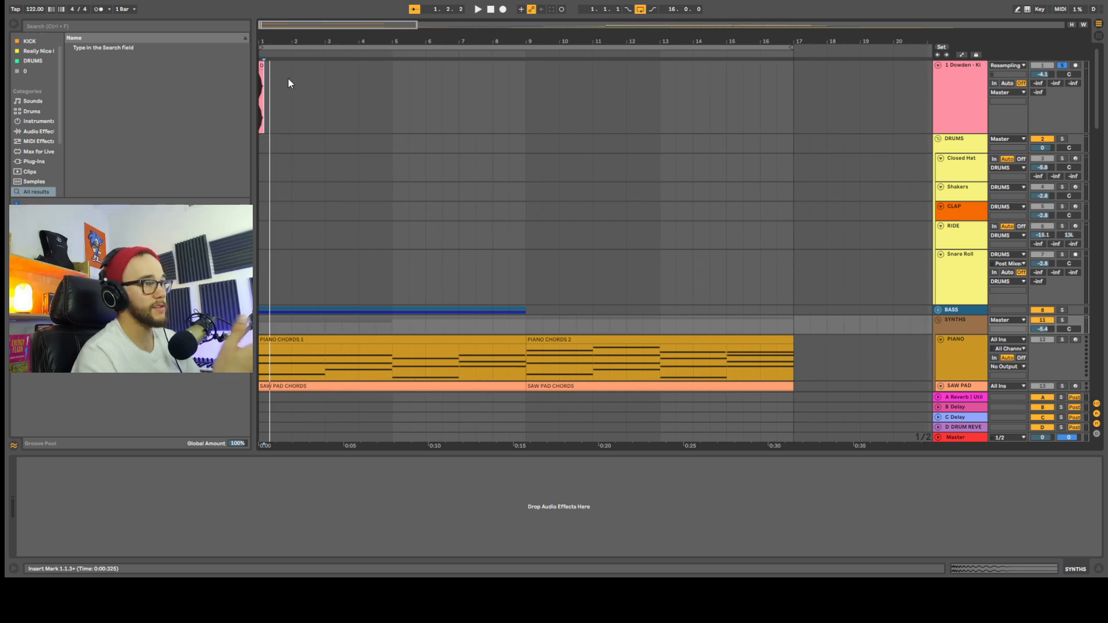
scroll(277, 83, up, 3)
scroll(277, 83, up, 4)
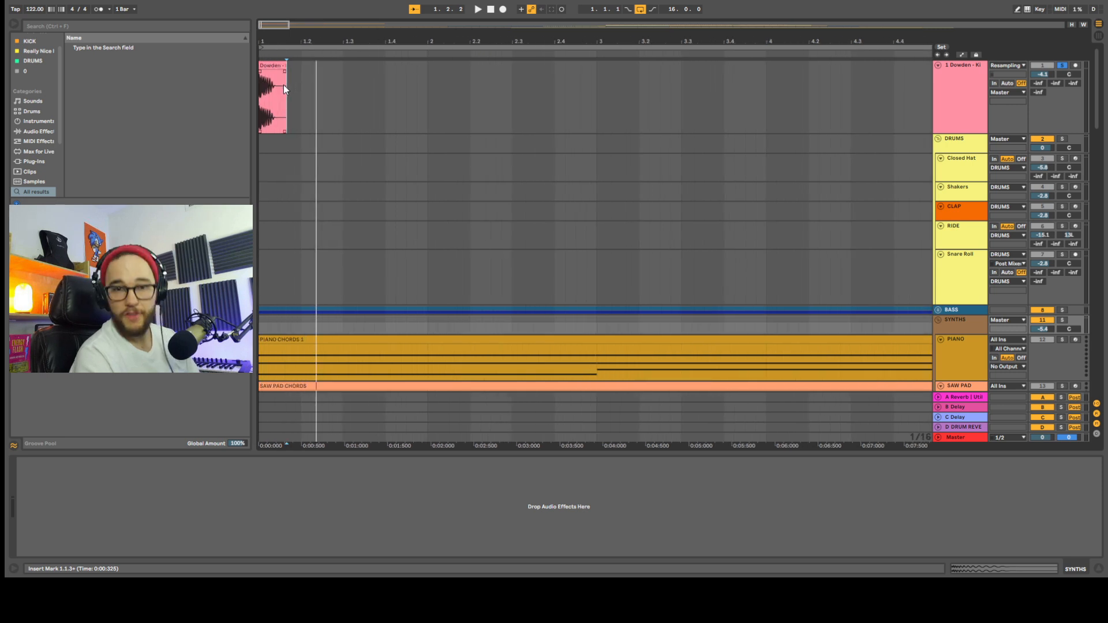
click(266, 86)
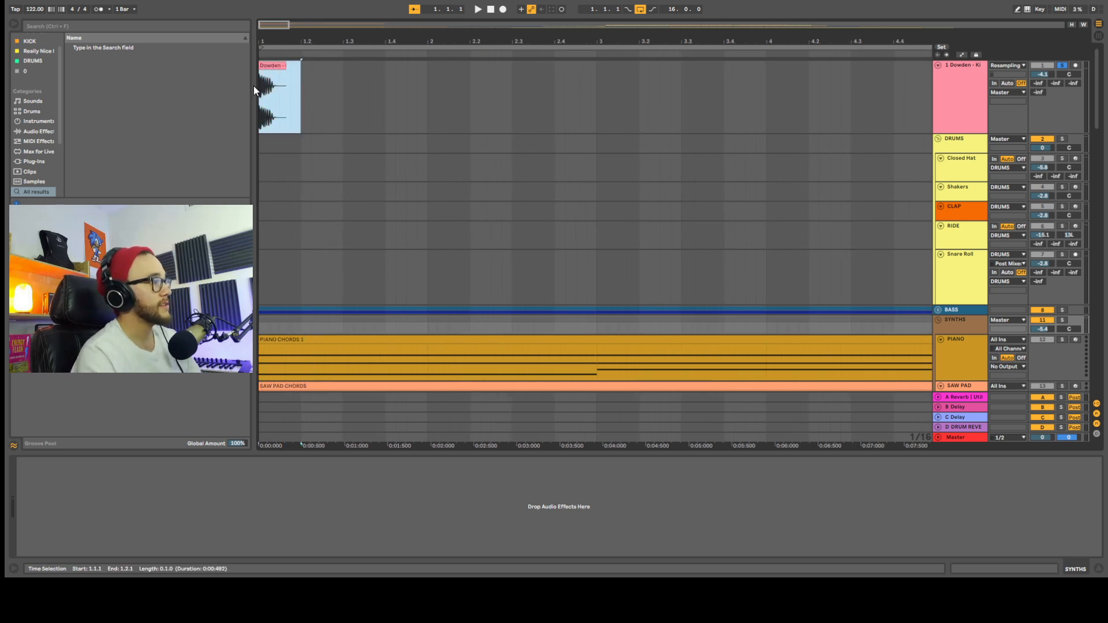
key(ctrl+d)
key(ctrl+d)
key(ctrl+d)
key(ctrl+d)
key(ctrl+d)
key(ctrl+d)
key(ctrl+d)
key(ctrl+d)
scroll(349, 139, down, 10)
key(ctrl+d)
key(ctrl+d)
key(ctrl+d)
key(ctrl+d)
key(ctrl+d)
key(ctrl+d)
key(ctrl+d)
key(ctrl+d)
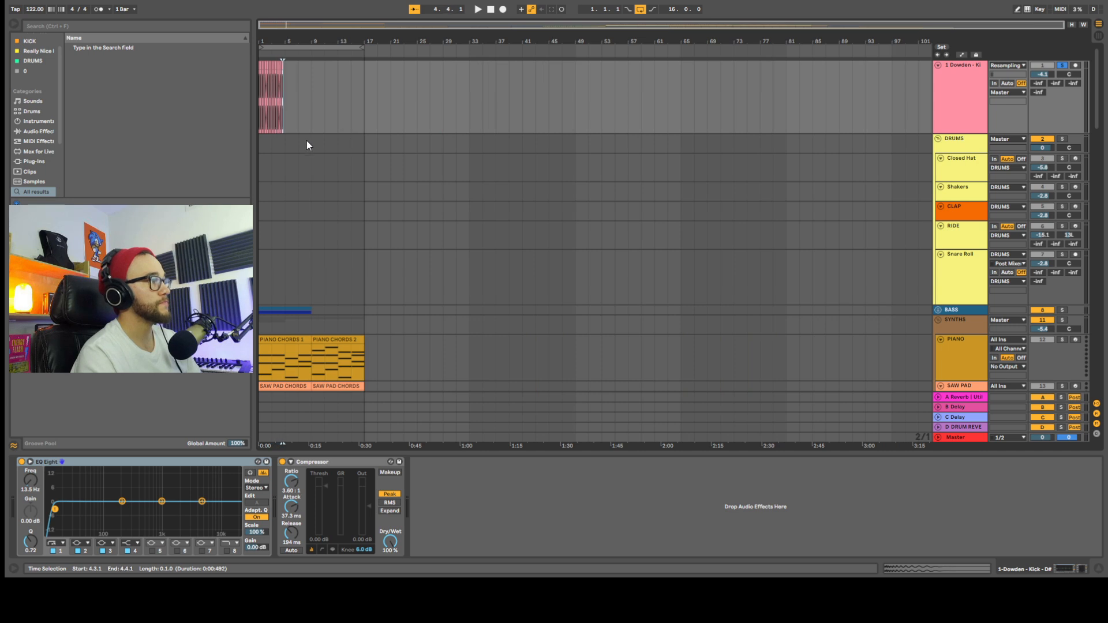
Extend the selection to two beats of kicks and keep duplicating it to just past the start of bar 9.
scroll(291, 94, up, 7)
scroll(296, 101, left, 1)
shift+click(287, 106)
key(ctrl+d)
key(ctrl+d)
key(ctrl+d)
key(ctrl+d)
key(ctrl+d)
key(ctrl+d)
key(ctrl+d)
key(ctrl+d)
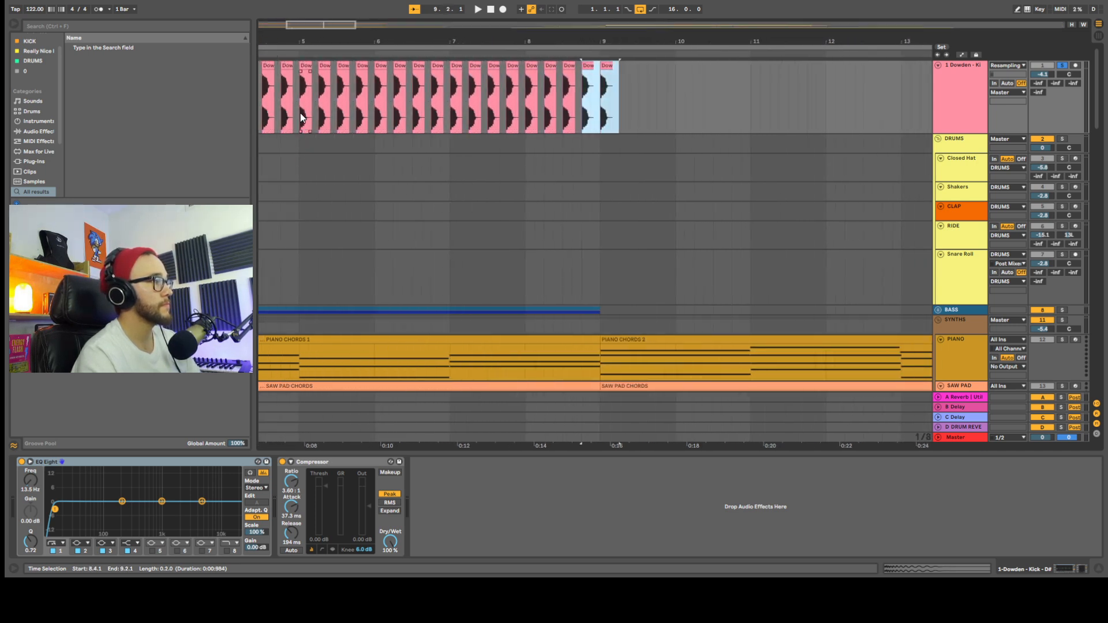
Duplicate a longer block of kicks to complete 16 bars, and delete the surplus clips beyond bar 17.
shift+click(301, 113)
key(ctrl+d)
scroll(316, 174, down, 7)
key(ctrl+d)
drag(476, 83, 465, 82)
key(Delete)
scroll(361, 131, left, 3)
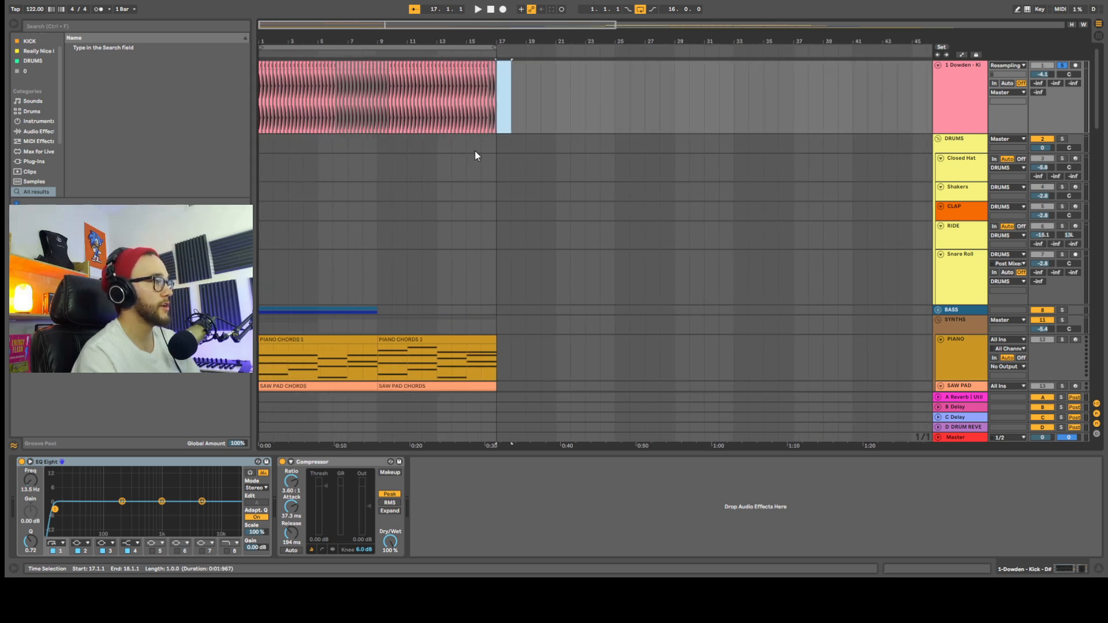
click(494, 144)
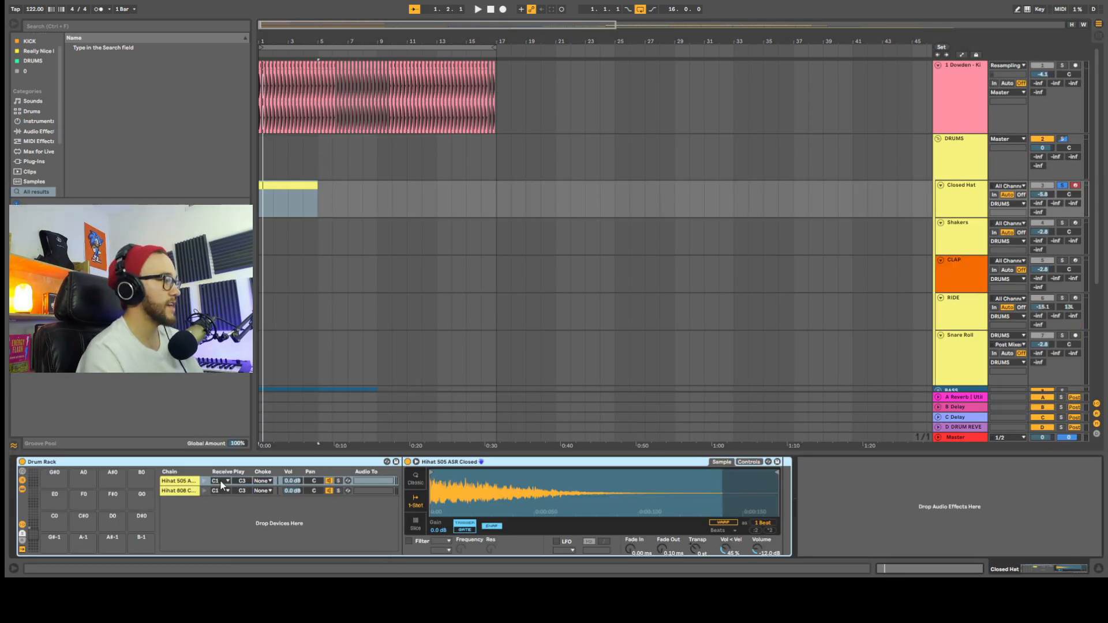
Preview both hi-hat chains in the Closed Hat Drum Rack and add EQ Eight to the Hihat 505 chain.
click(206, 482)
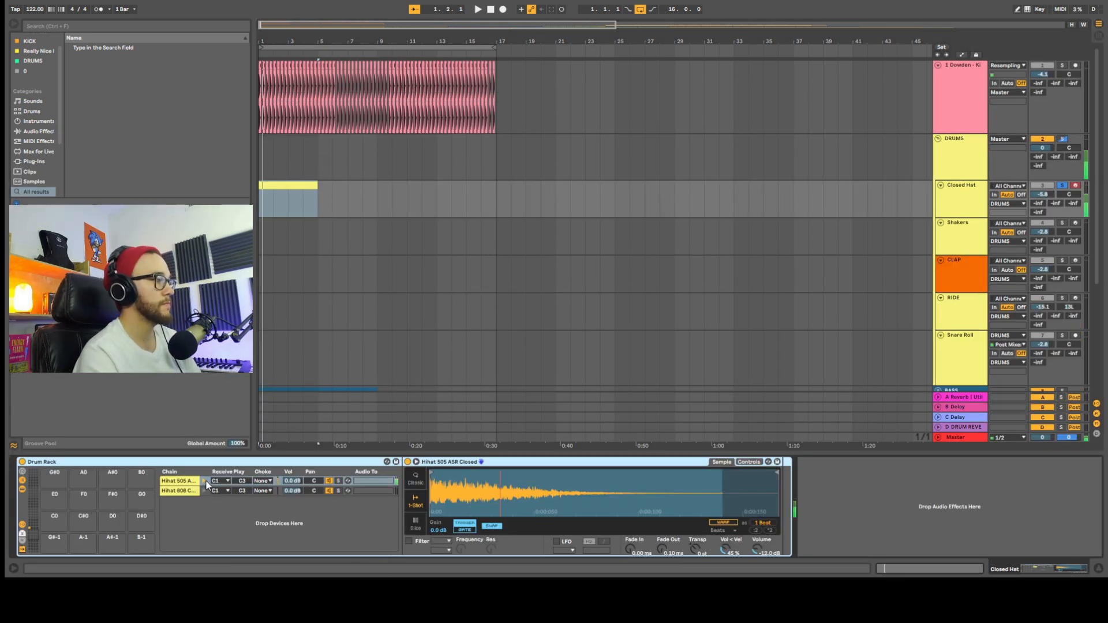
click(204, 492)
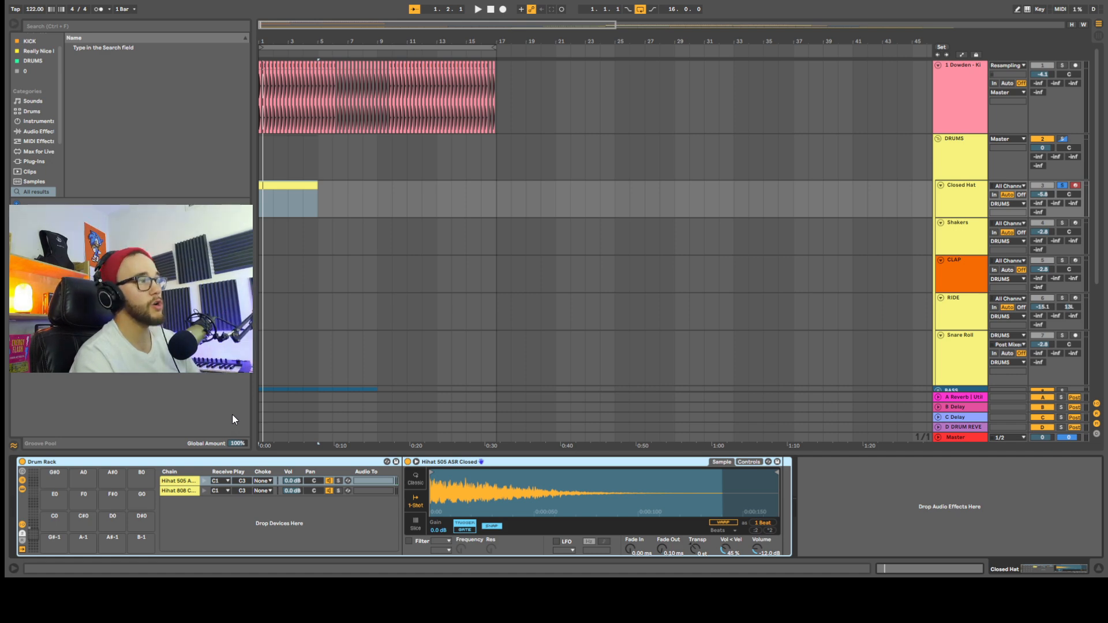
key(ctrl+f)
text(eq)
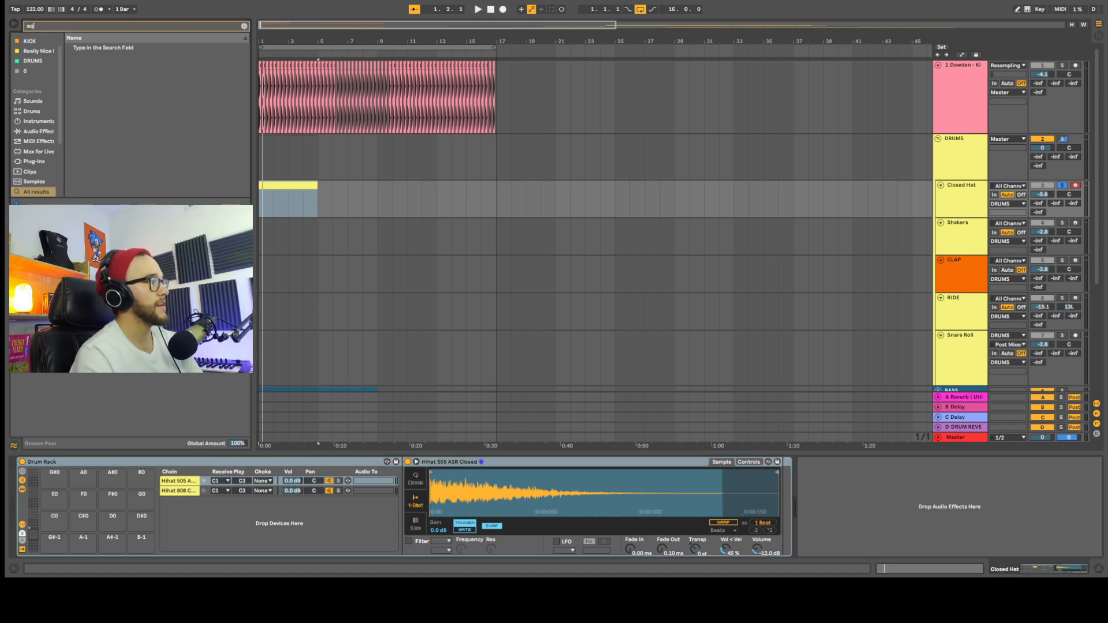
drag(113, 57, 178, 481)
key(space)
key(space)
In the Closed Hat clip, draw a sixteenth note on the offbeat at 1.1.3 and repeat it on every beat of bar 1.
double_click(289, 185)
key(b)
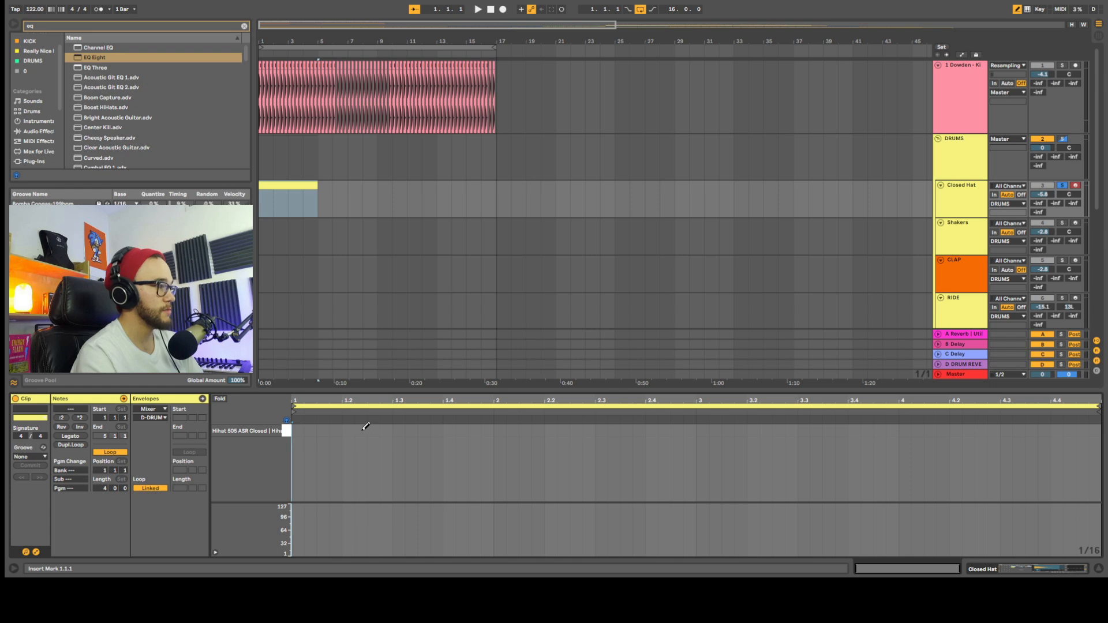
click(322, 432)
key(b)
drag(341, 434, 293, 437)
key(ctrl+d)
key(ctrl+d)
key(ctrl+d)
drag(1089, 462, 319, 447)
Nudge the offbeat hi-hat notes in bar 1 slightly off the grid for a looser feel.
scroll(363, 445, up, 15)
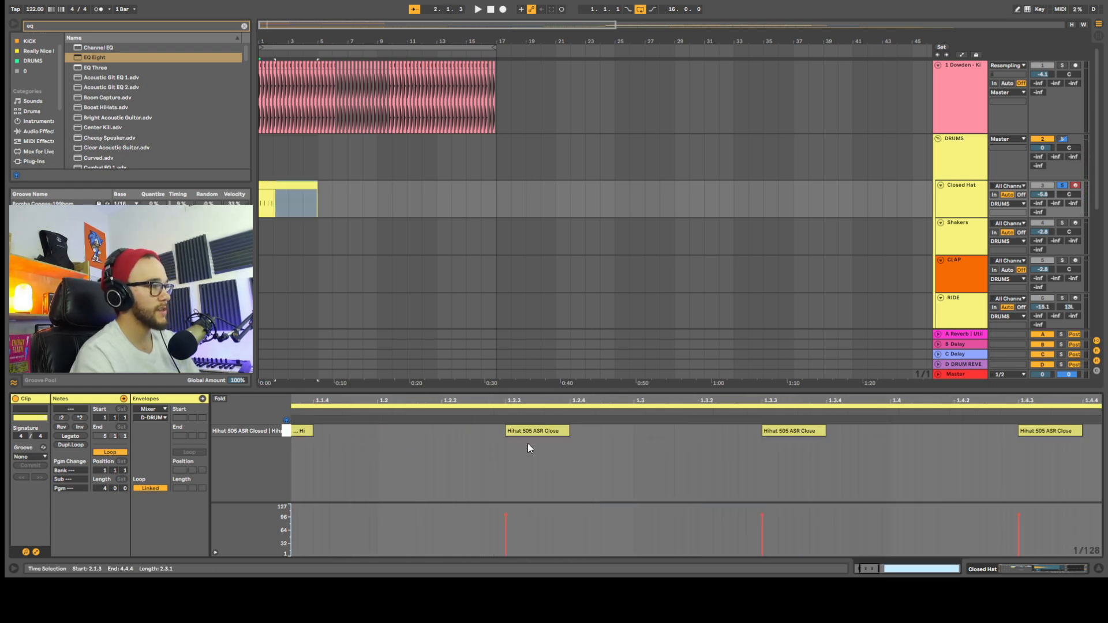
click(486, 434)
scroll(487, 436, down, 1)
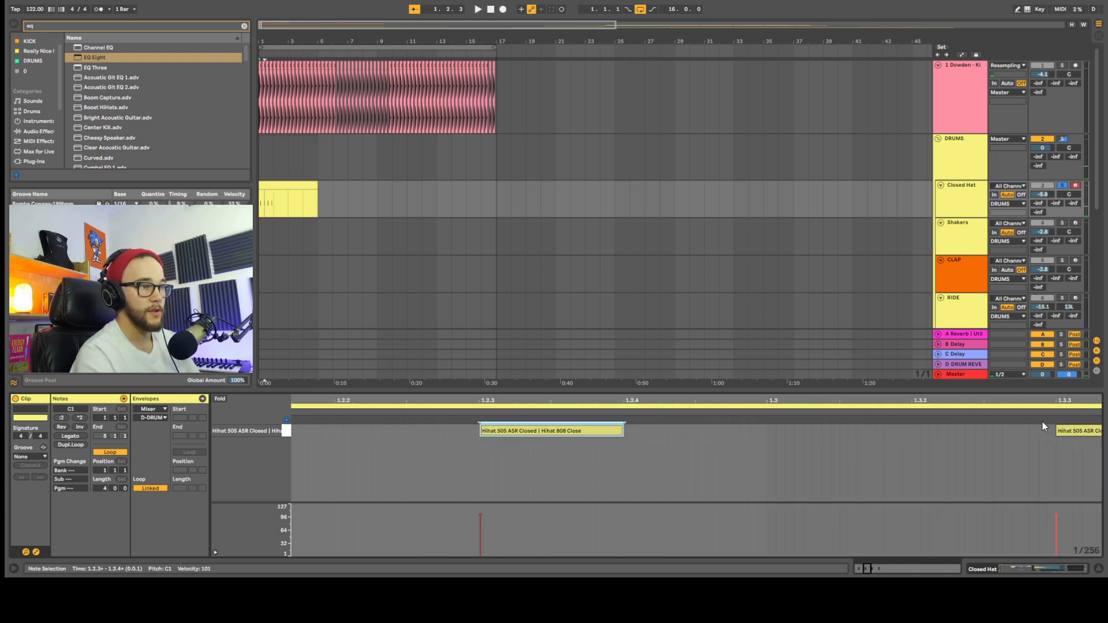
click(1062, 434)
scroll(1062, 435, up, 15)
drag(1001, 434, 992, 434)
scroll(967, 442, down, 15)
scroll(469, 436, up, 10)
click(386, 431)
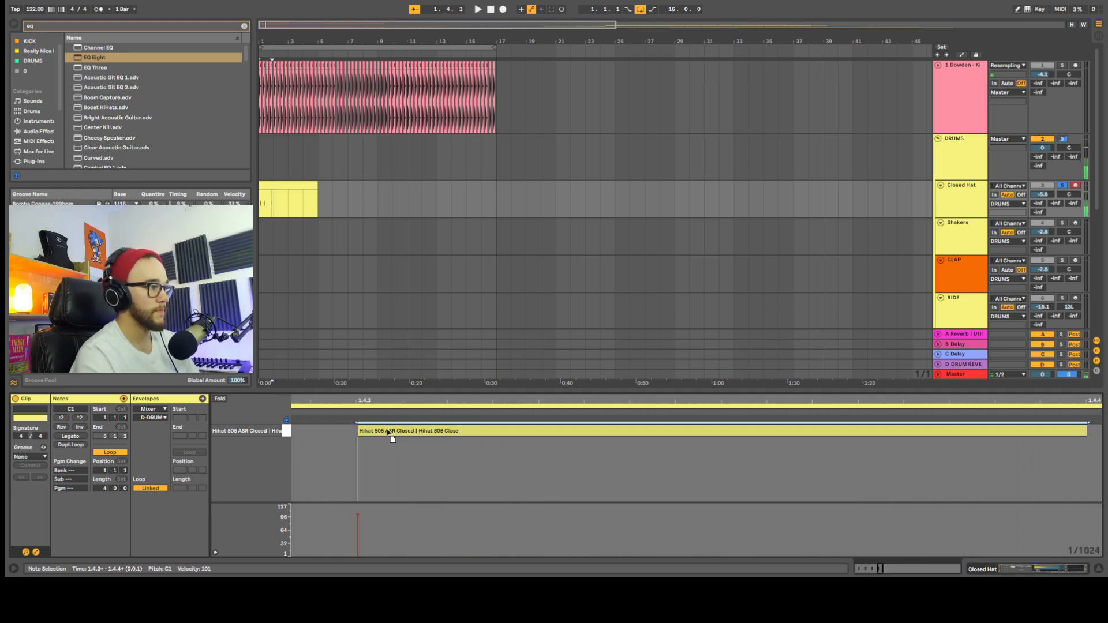
scroll(385, 436, down, 10)
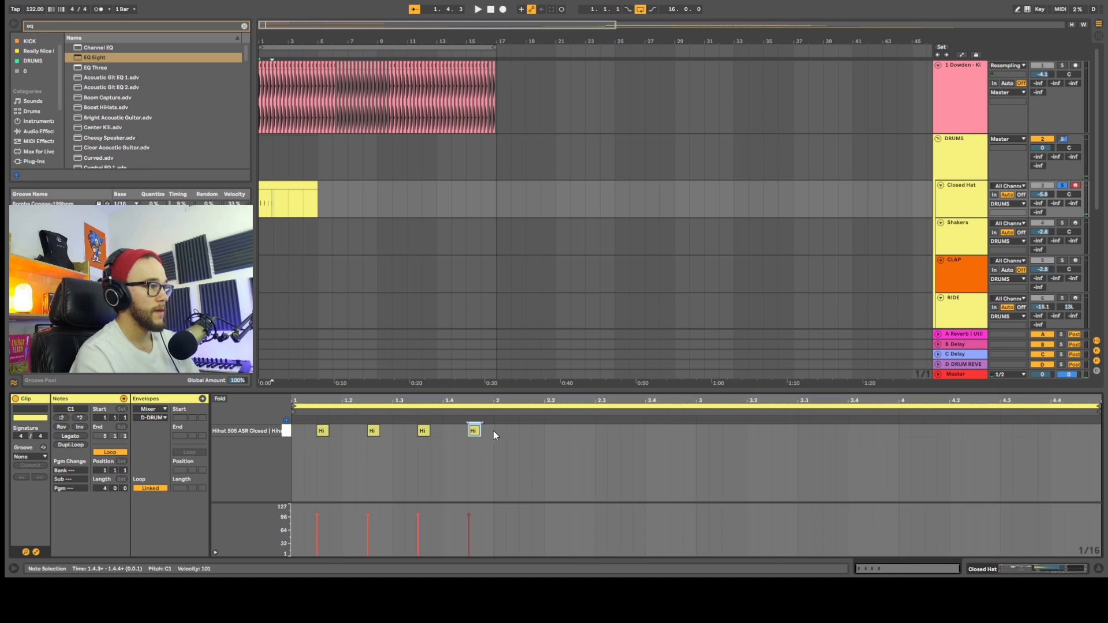
Duplicate the first bar of hi-hat notes into bar 2 and adjust the copied notes slightly off the grid.
drag(494, 431, 313, 429)
key(ctrl+d)
scroll(532, 439, up, 5)
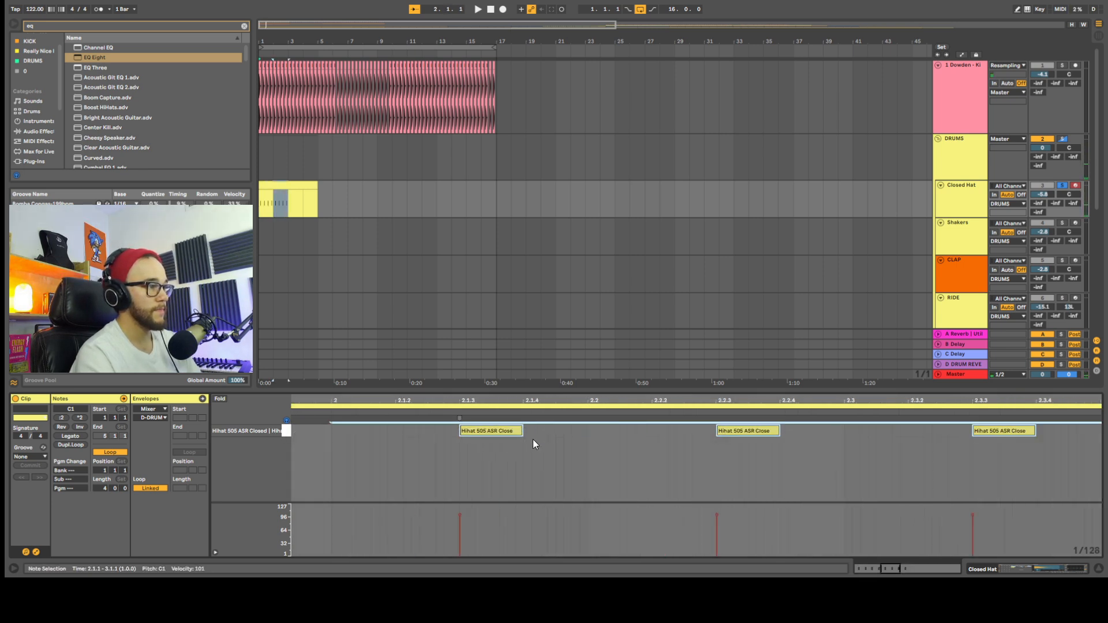
click(448, 446)
click(382, 429)
click(1013, 427)
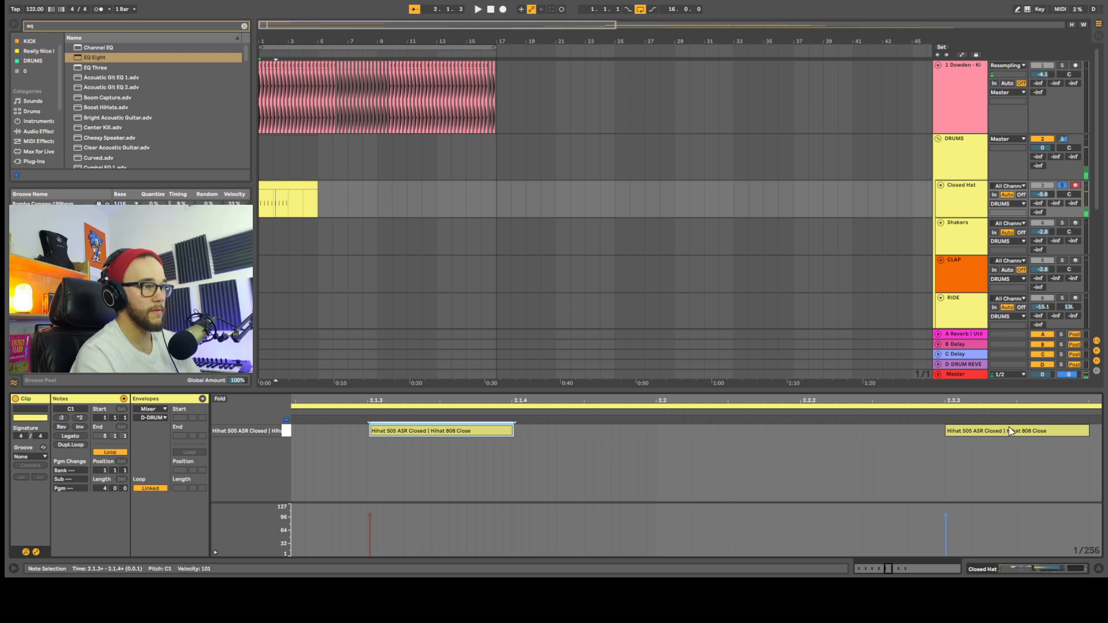
scroll(995, 444, down, 5)
Duplicate the two-bar hi-hat pattern to fill bars 3 and 4 of the clip.
drag(699, 435, 294, 431)
key(ctrl+d)
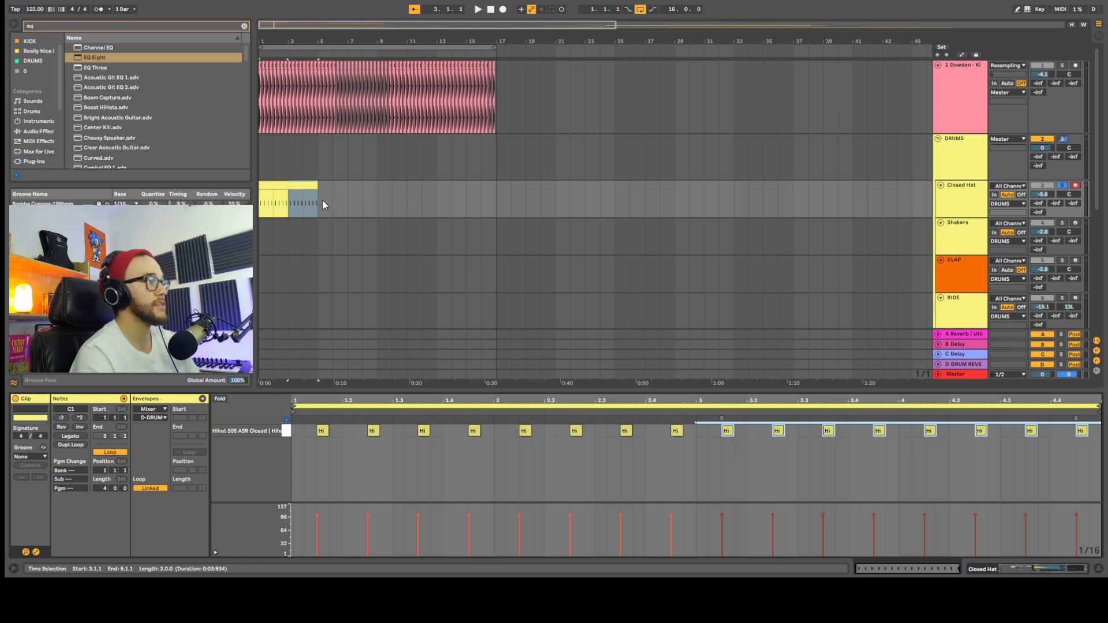
click(785, 169)
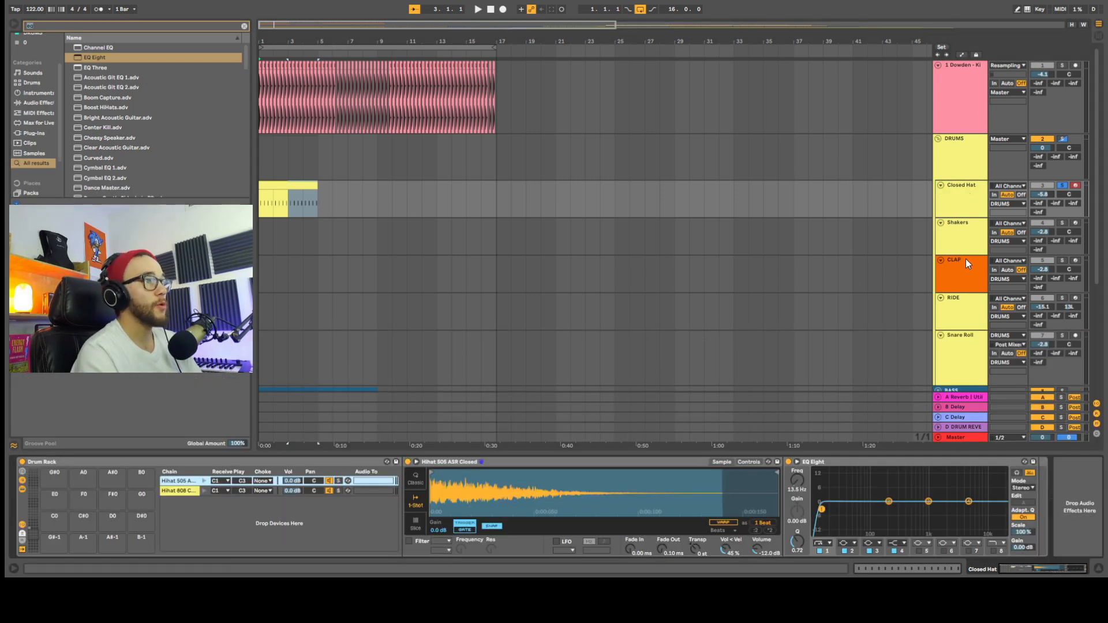
Add the Velocity MIDI effect before the Closed Hat Drum Rack and set its Random amount to 12.
text(velo)
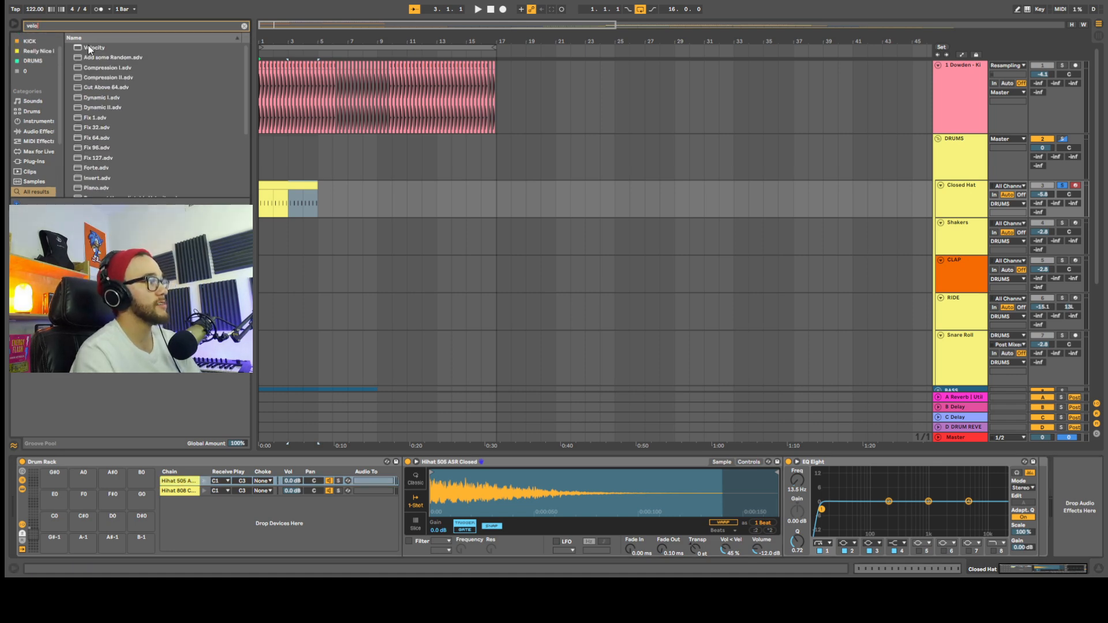
key(Down)
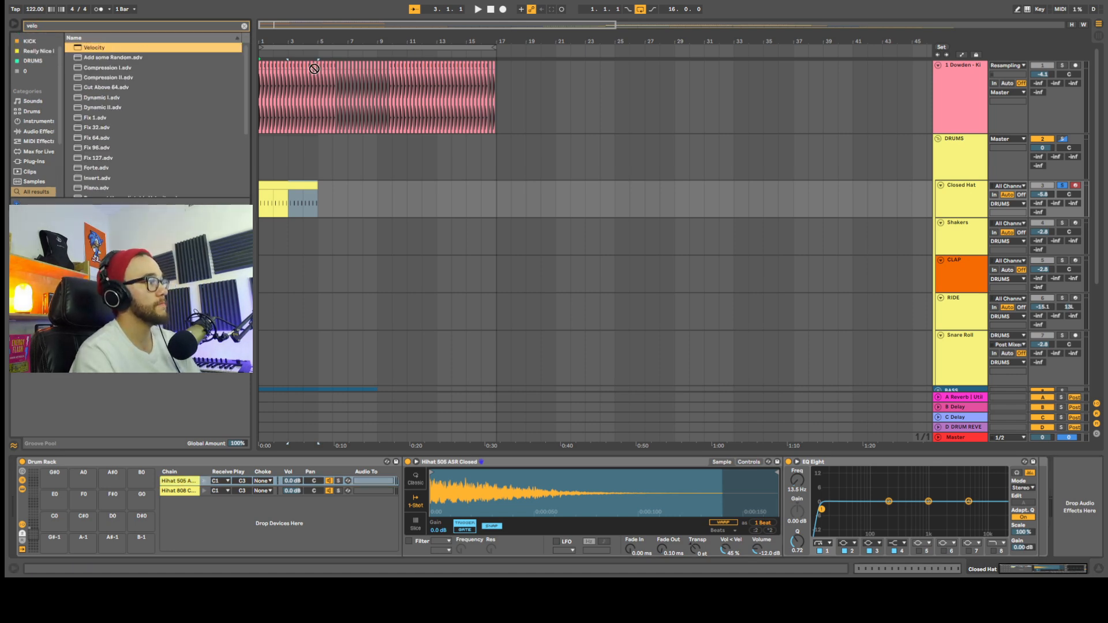
key(Return)
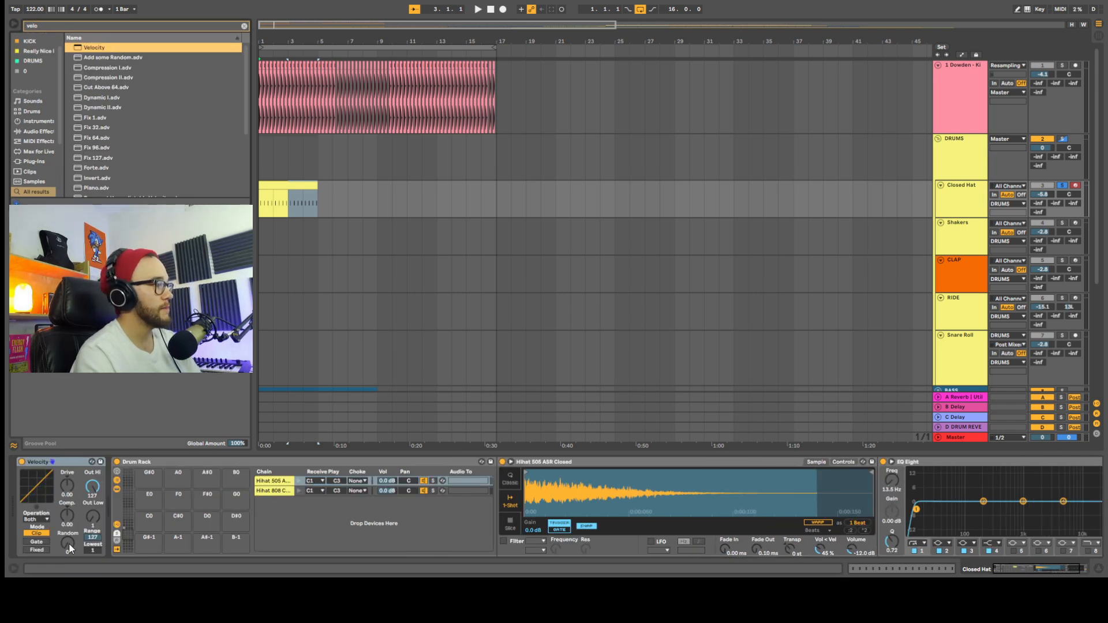
drag(69, 548, 70, 546)
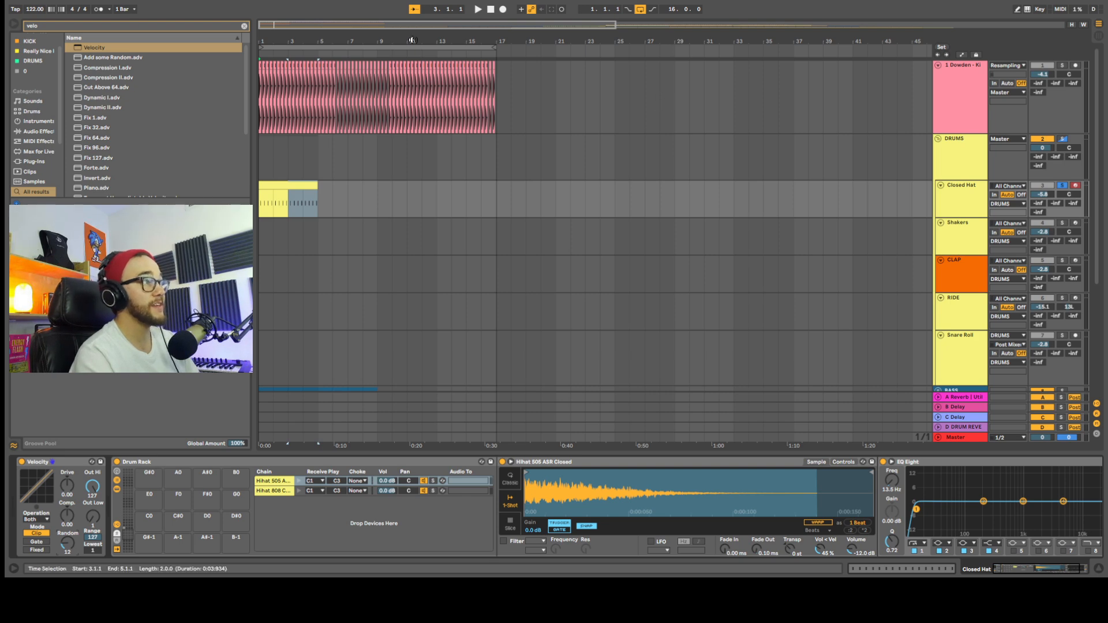
Solo the kick alongside the hats and, during playback, raise the Hihat 505 EQ Eight low cut to about 512 Hz.
click(1062, 66)
key(space)
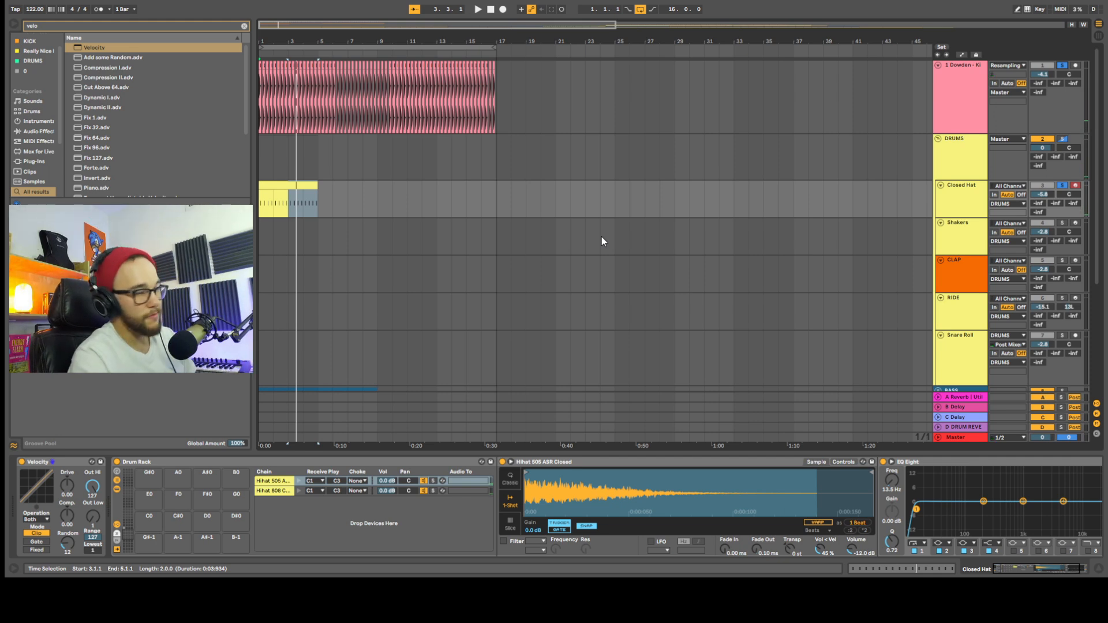
drag(917, 511, 997, 513)
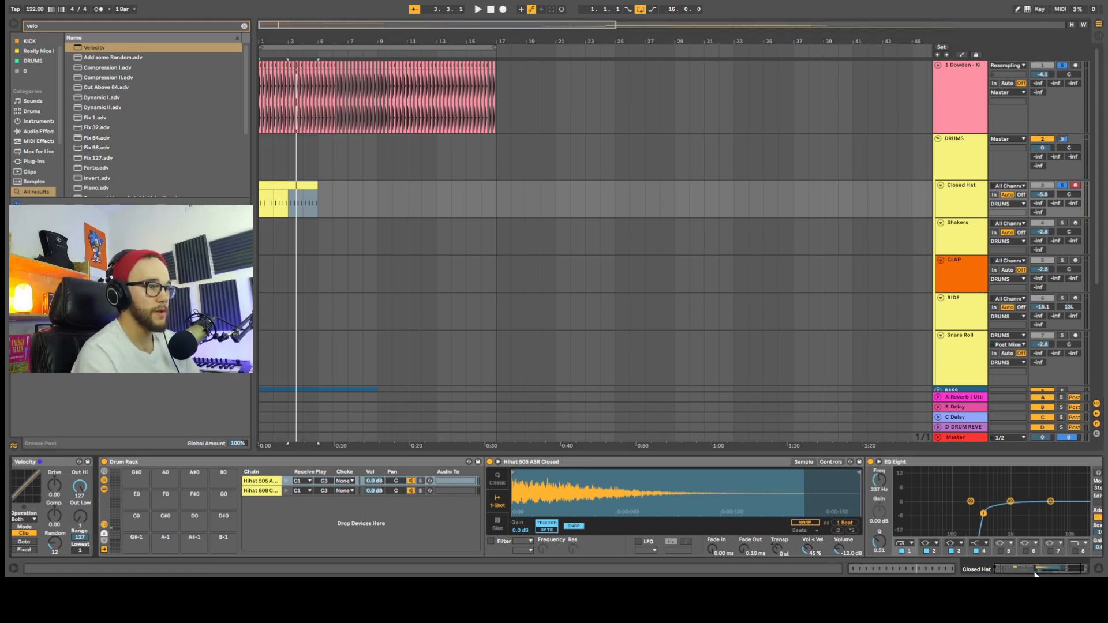
drag(1035, 572, 1045, 571)
key(space)
drag(898, 513, 913, 512)
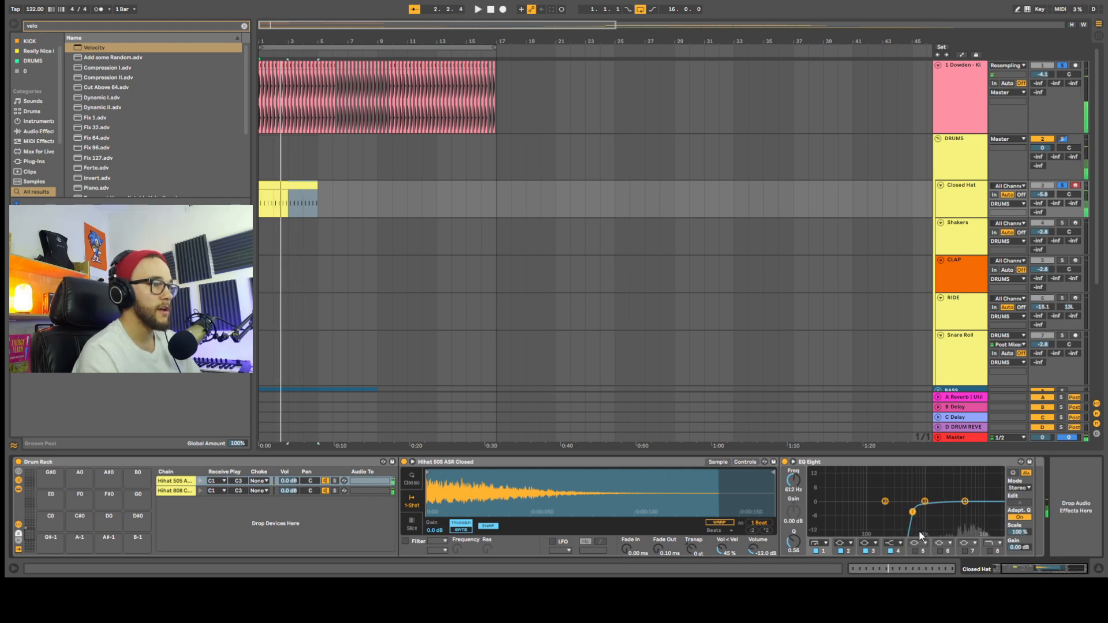
Try the HAAS EFFECT preset on the Hihat 808 chain and remove it.
click(178, 491)
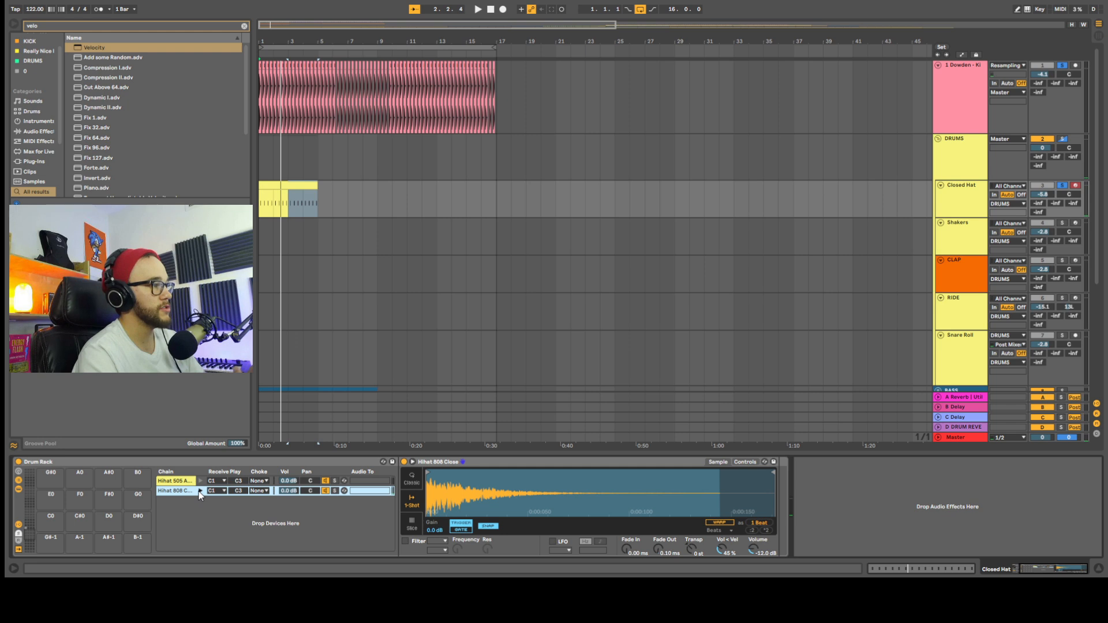
key(ctrl+f)
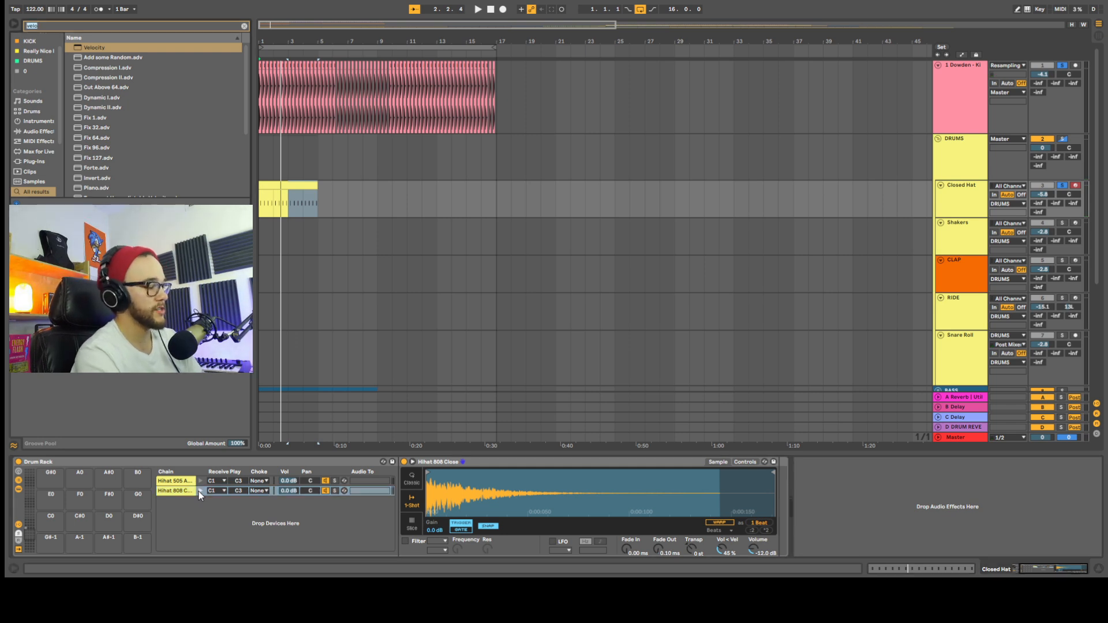
text(haas)
drag(83, 48, 173, 490)
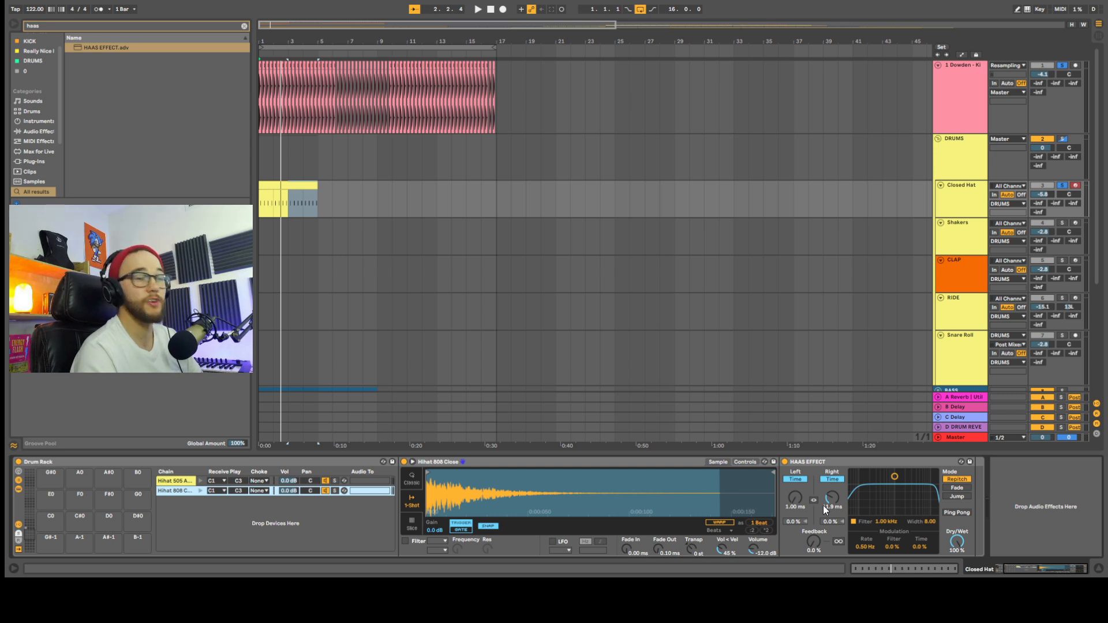
click(809, 462)
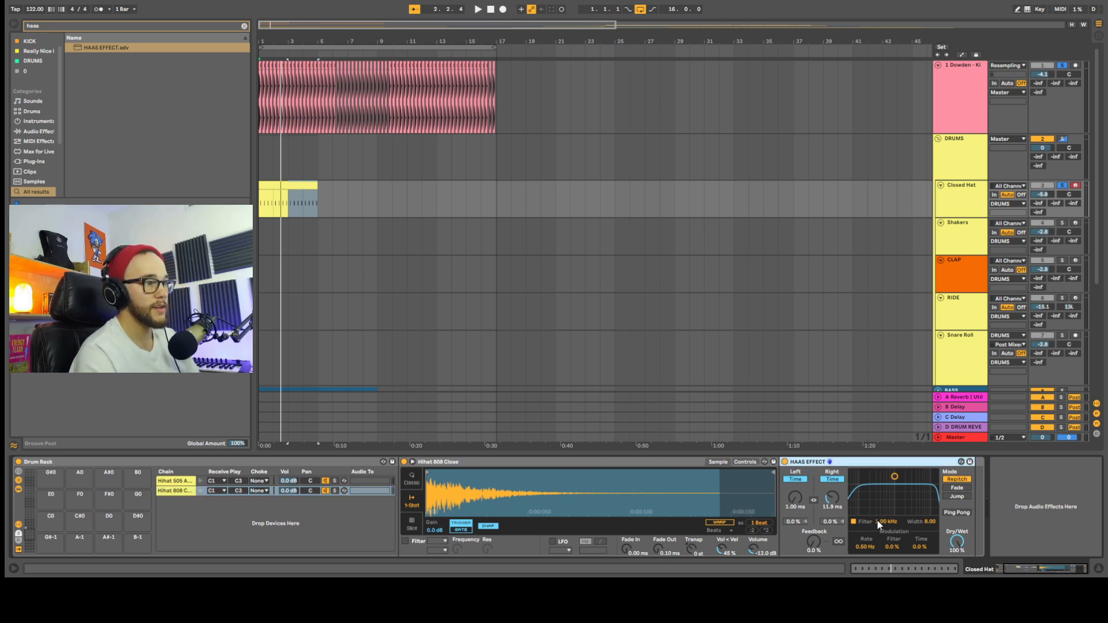
key(Delete)
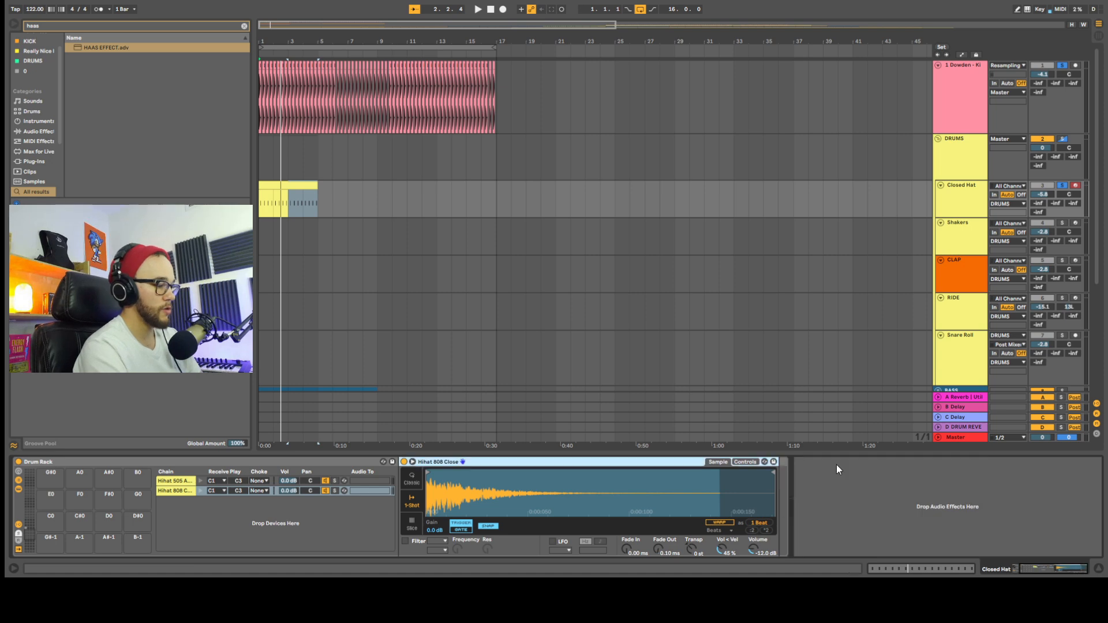
Add the default Delay audio effect to the Hihat 808 chain.
key(ctrl+f)
text(del)
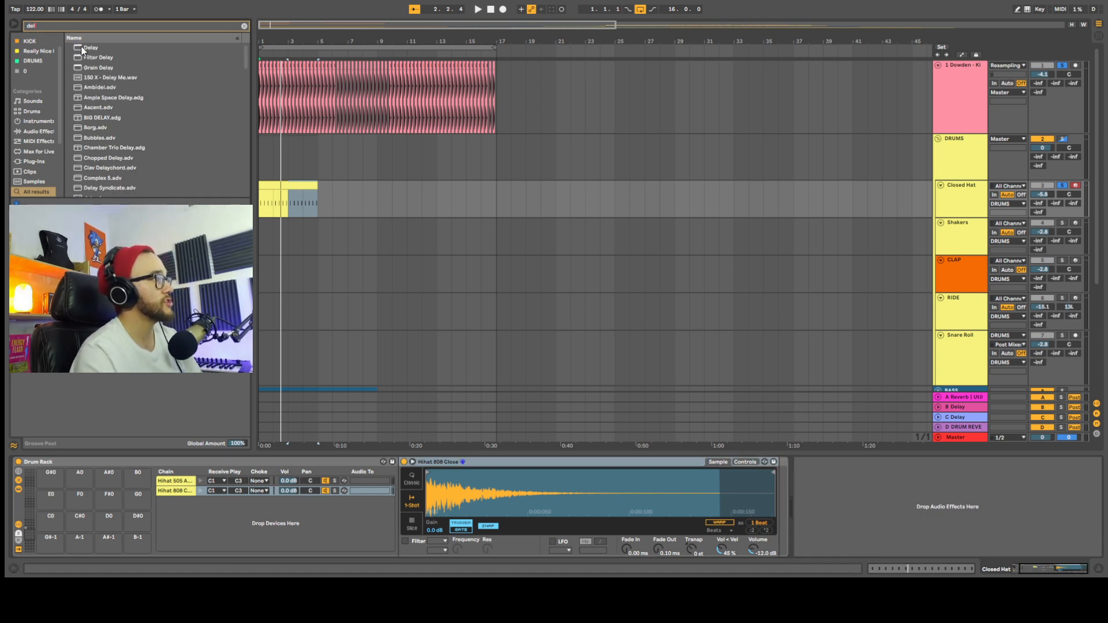
key(Down)
click(179, 492)
key(Return)
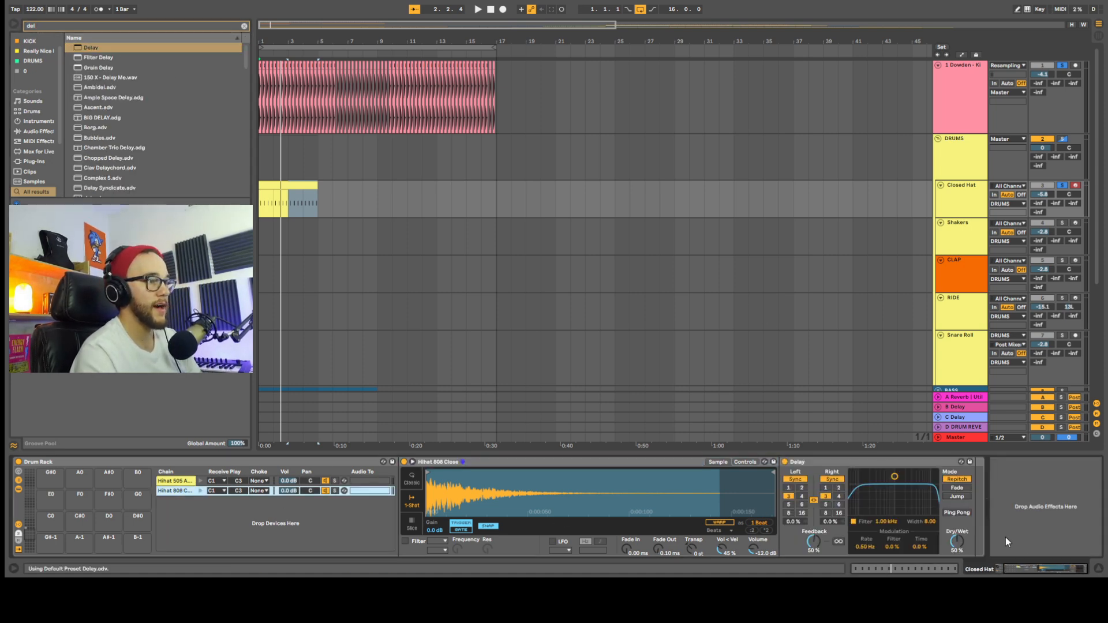
Set the Hihat 808 Delay to unlinked millisecond timing, 1.00 ms on one side and about 7.16 ms on the right channel, 0% feedback and 100% dry/wet.
click(830, 480)
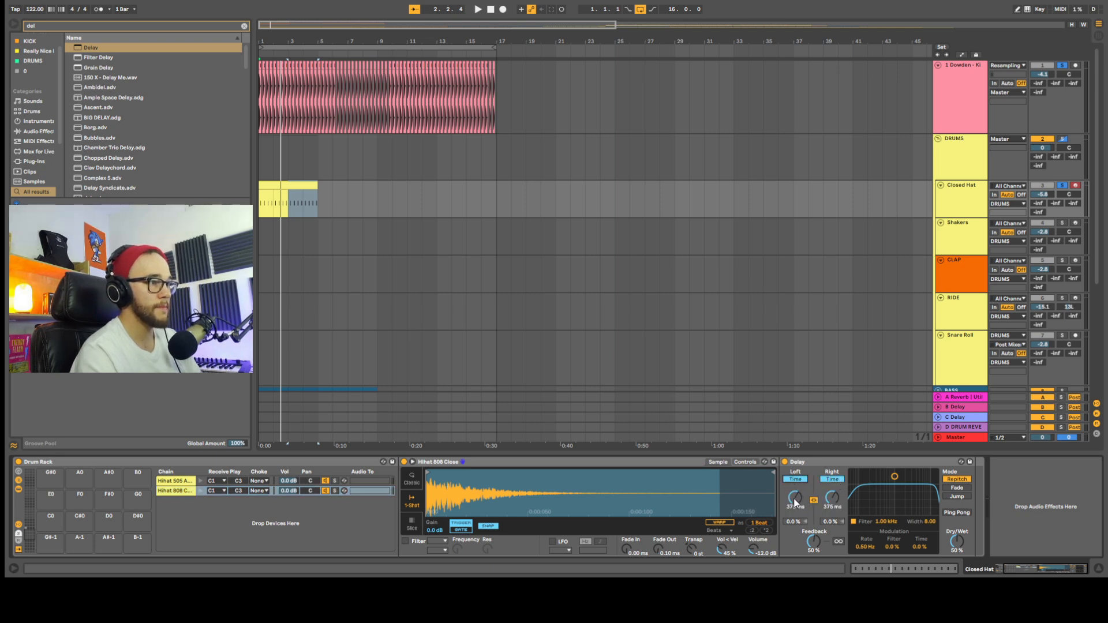
drag(795, 497, 795, 542)
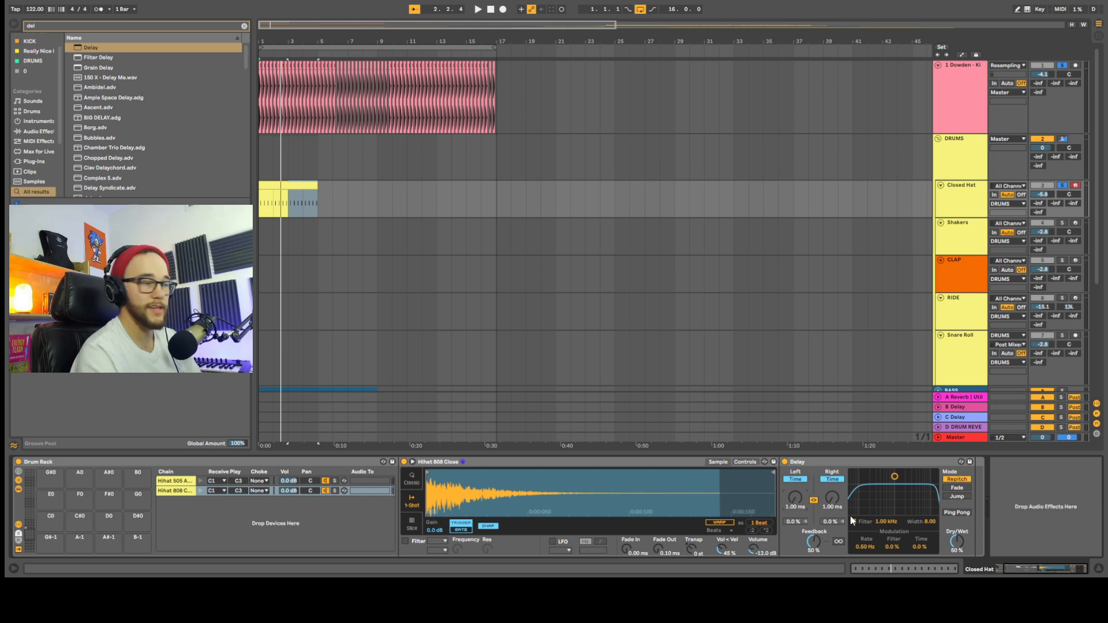
click(815, 503)
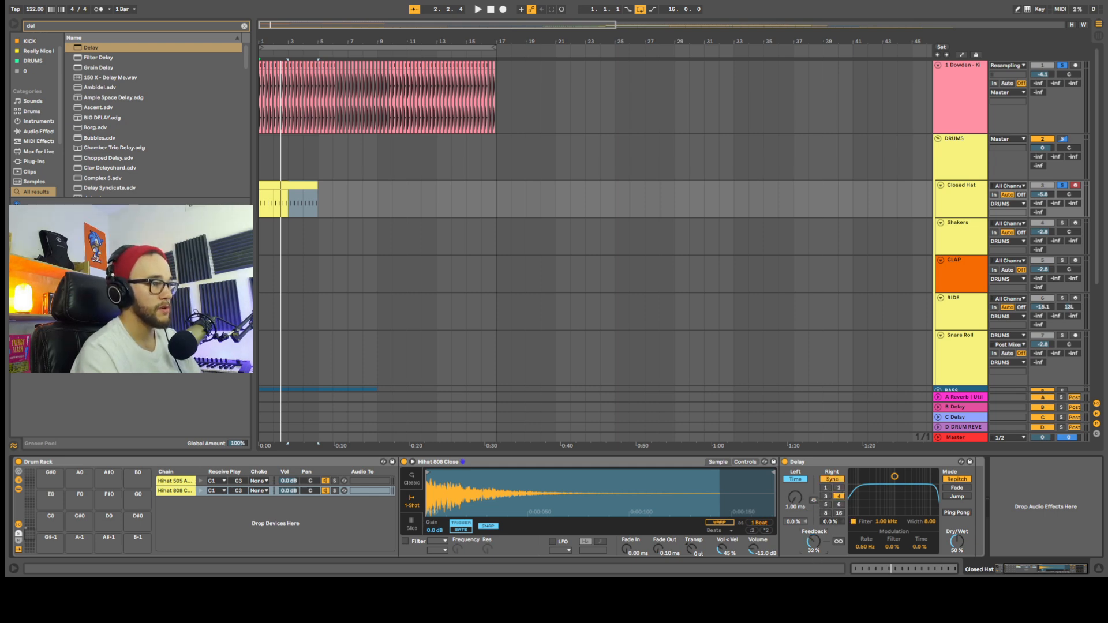
drag(955, 546, 956, 502)
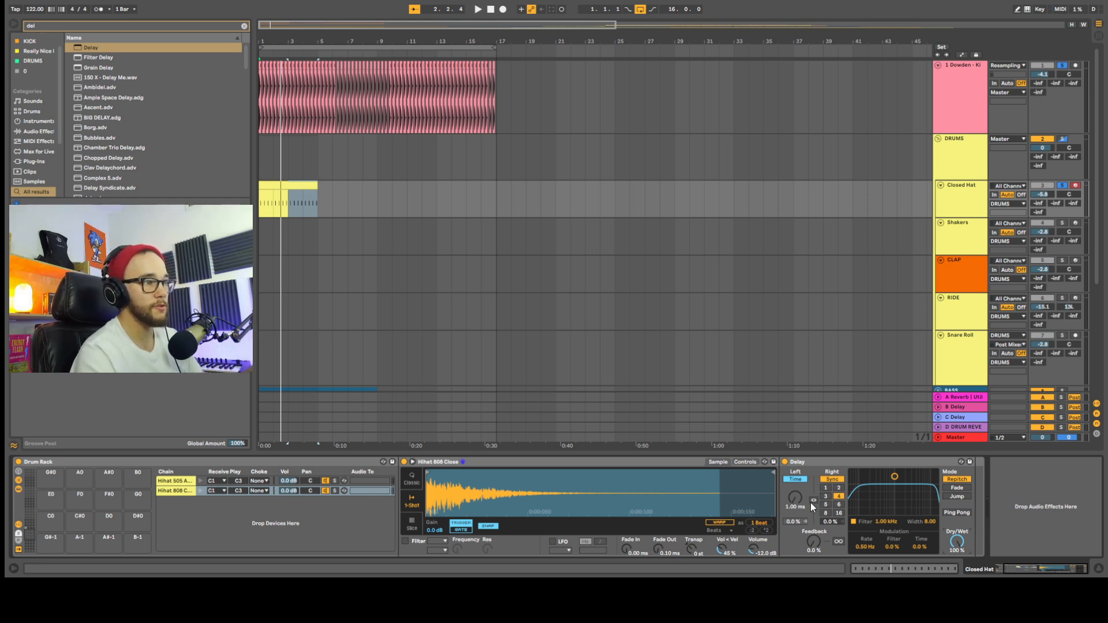
click(831, 479)
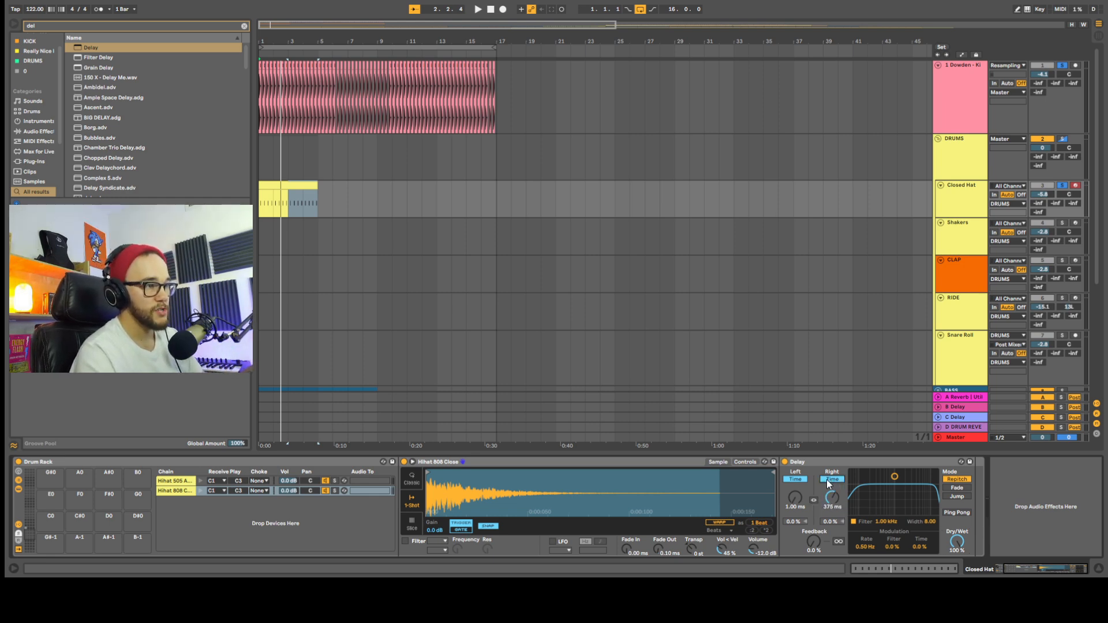
drag(832, 497, 833, 516)
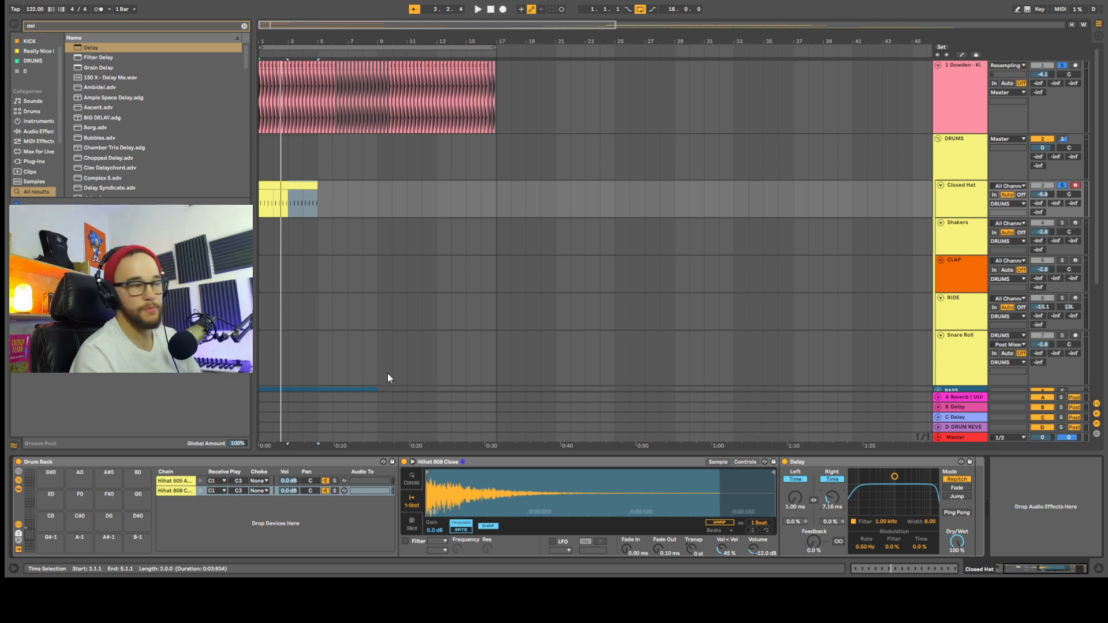
Solo the Hihat 808 chain and, while auditioning playback, set the Delay's right-channel time to about 12.6 ms.
click(335, 491)
key(space)
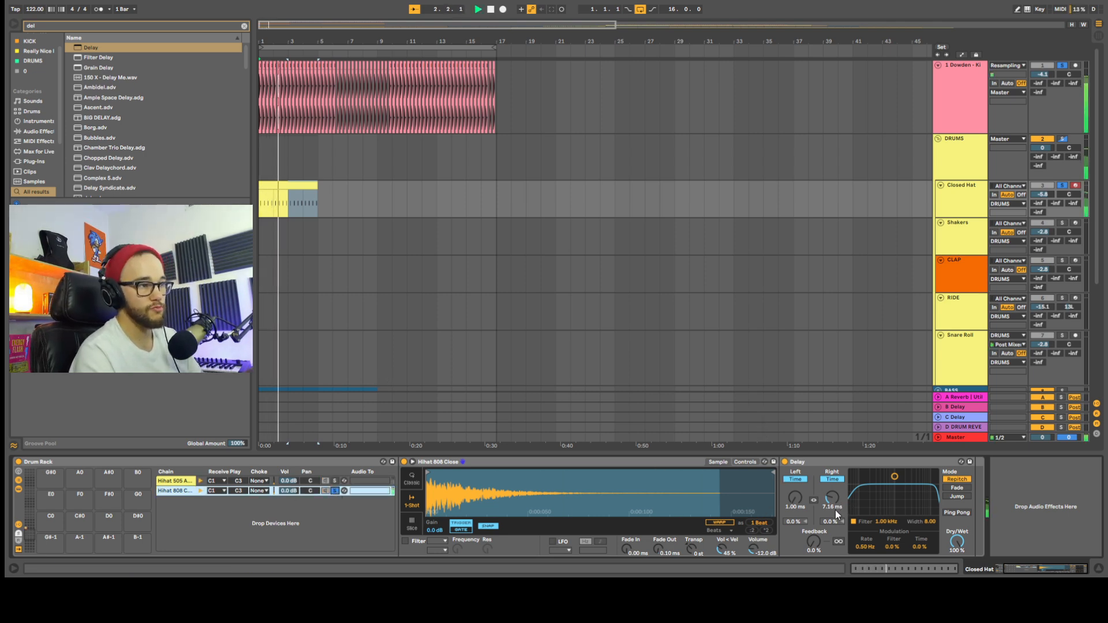
drag(833, 503, 833, 470)
key(space)
key(space)
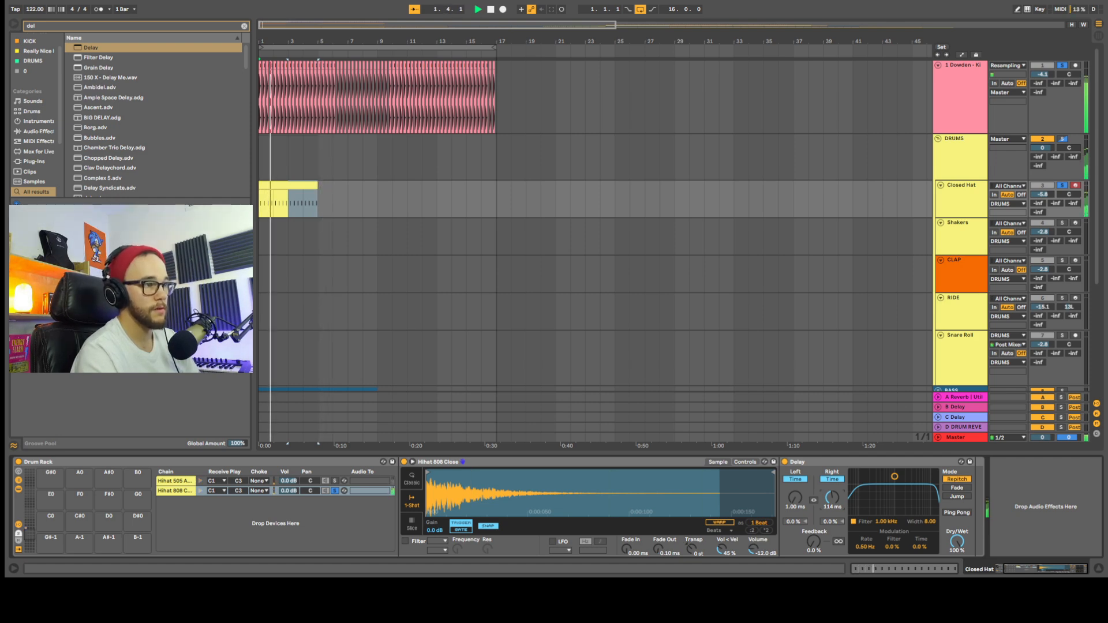
drag(832, 496, 834, 502)
key(space)
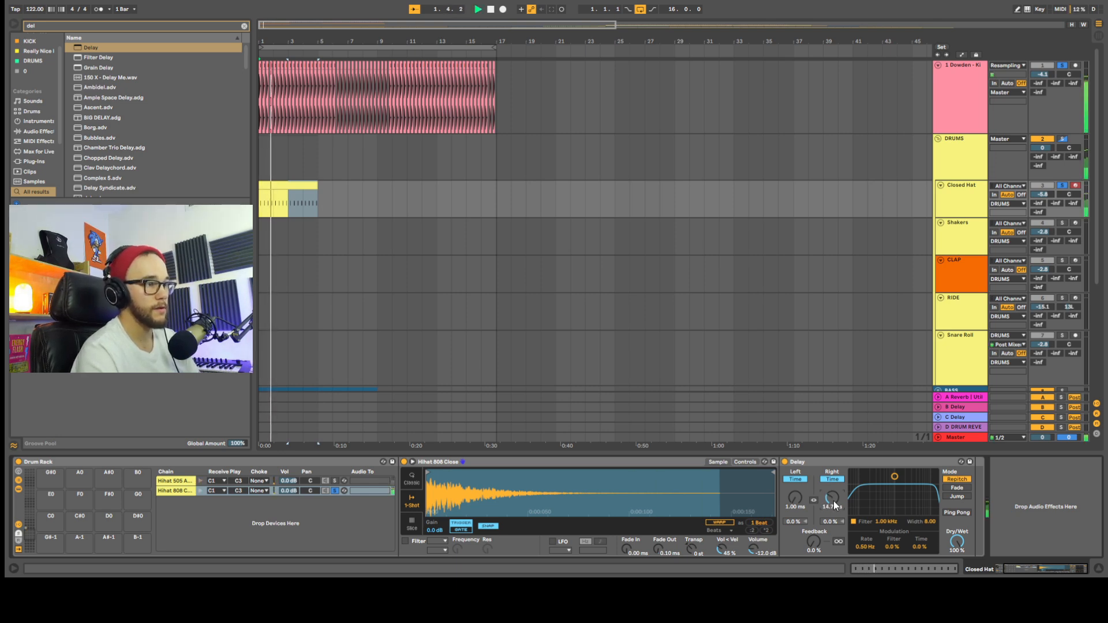
drag(834, 501, 859, 511)
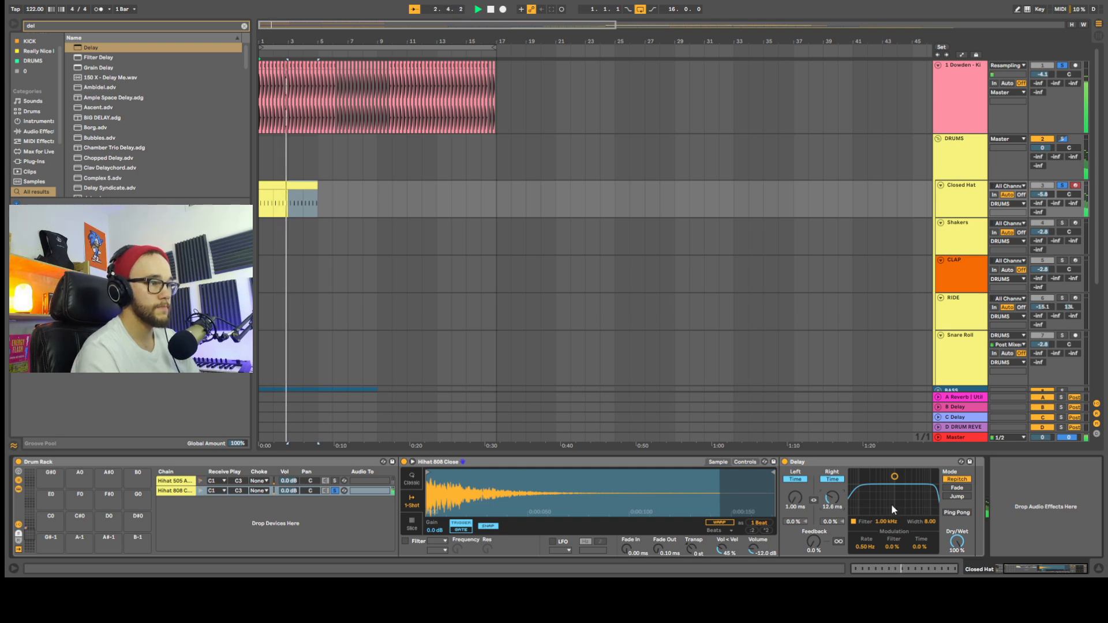
key(space)
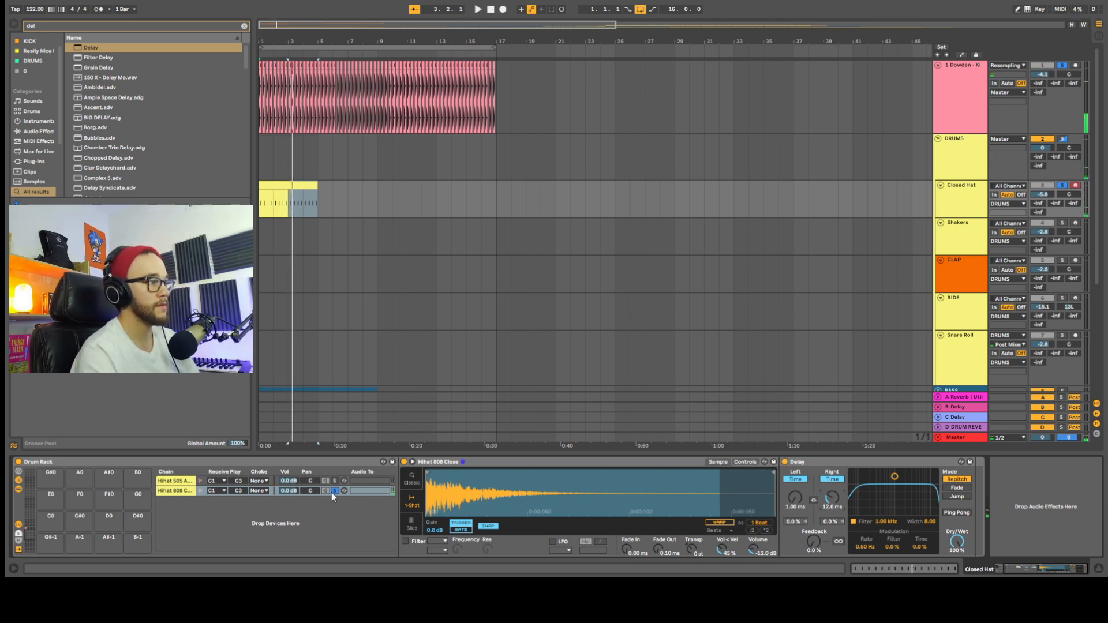
Unsolo the Hihat 808 chain and, during playback, set the Hihat 505 volume to -5.2 dB and its EQ Eight low cut to about 758 Hz.
click(333, 491)
key(space)
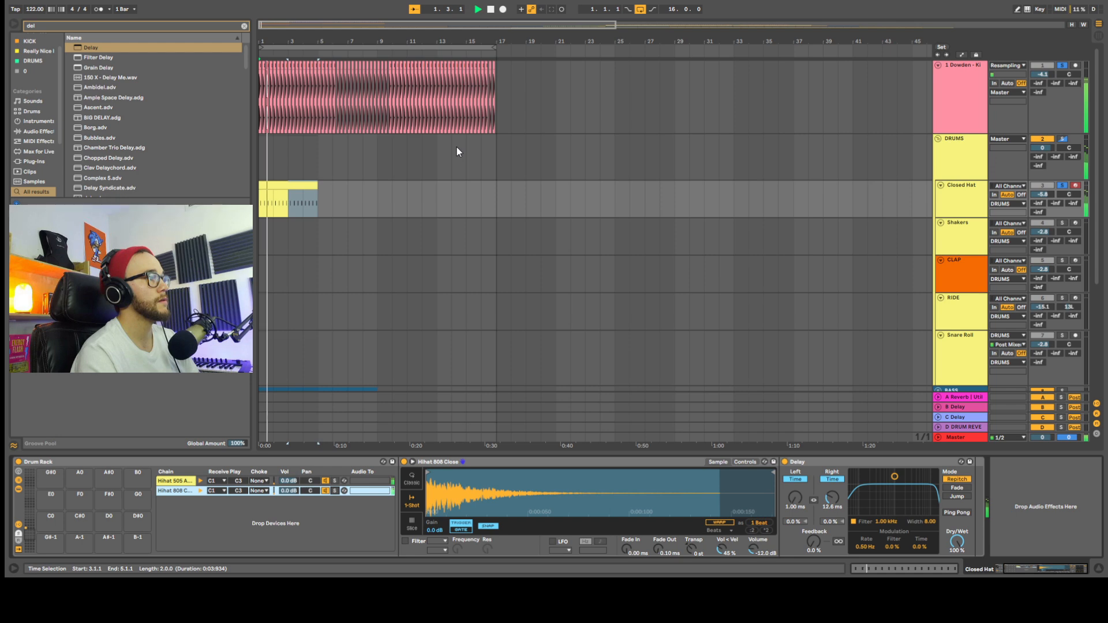
click(306, 482)
drag(289, 481, 293, 485)
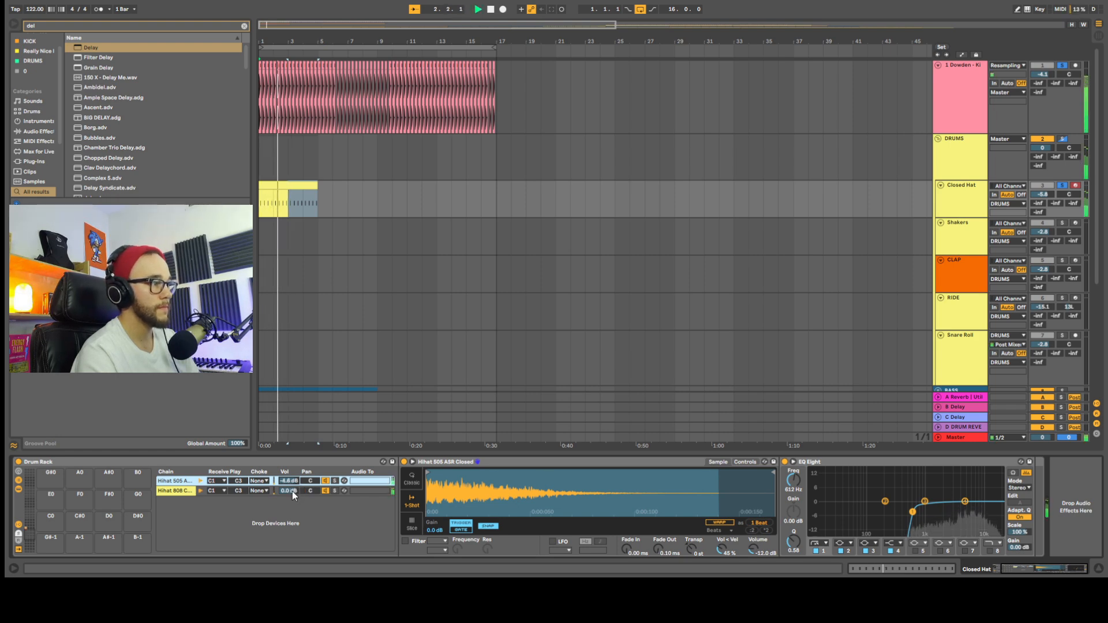
drag(290, 481, 290, 484)
drag(912, 512, 918, 513)
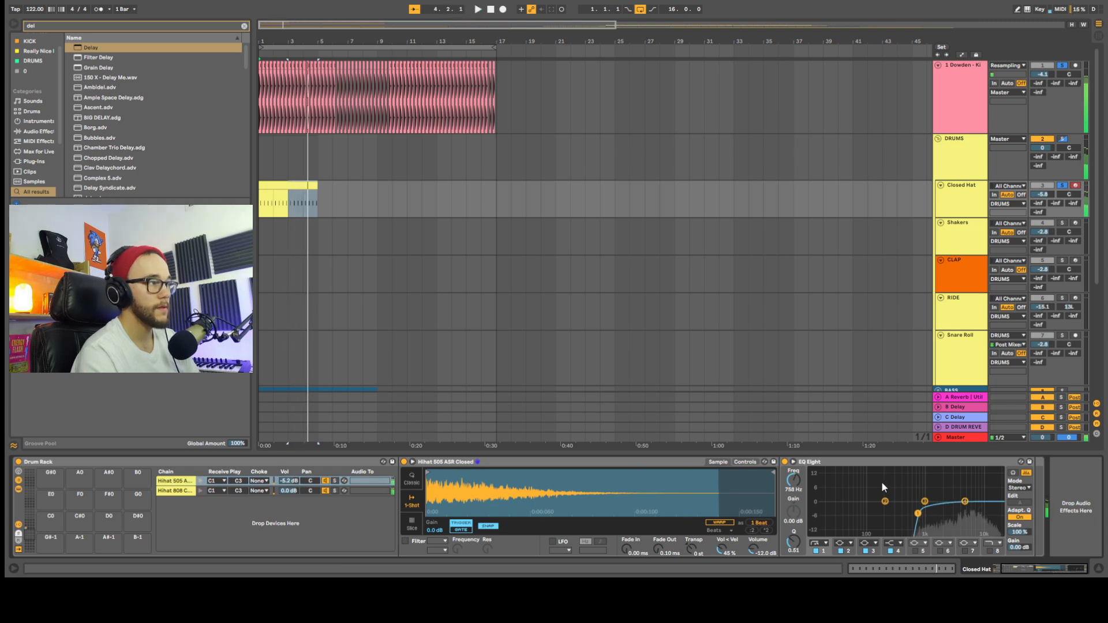
Send the Closed Hat track to the D drum reverb return at about -16.3 dB, checking the return's devices and auditioning the mix.
click(969, 210)
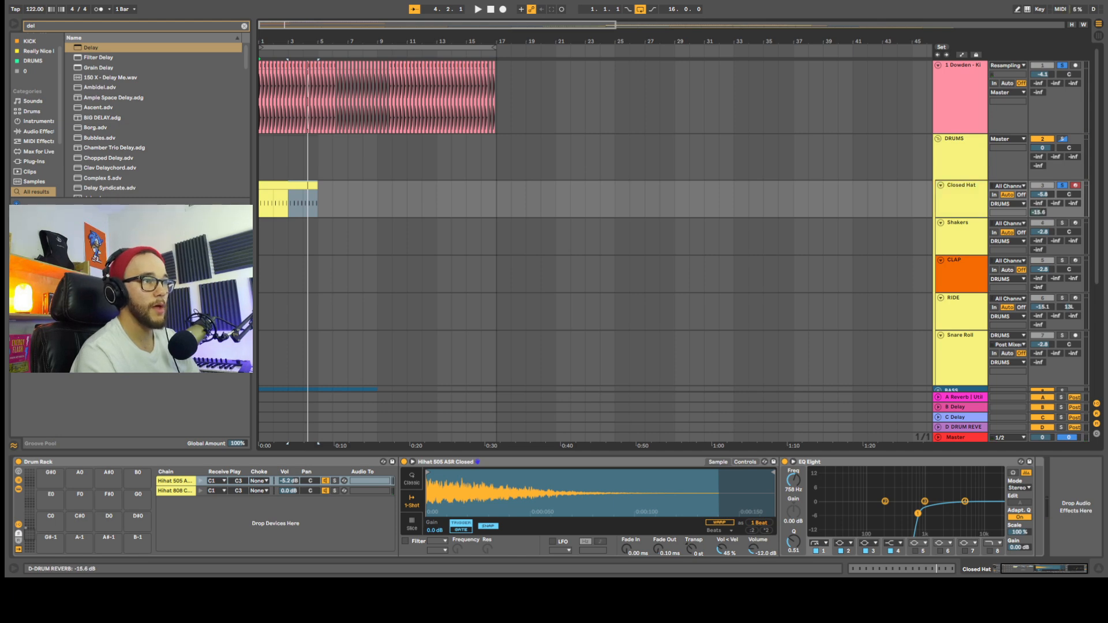
click(951, 397)
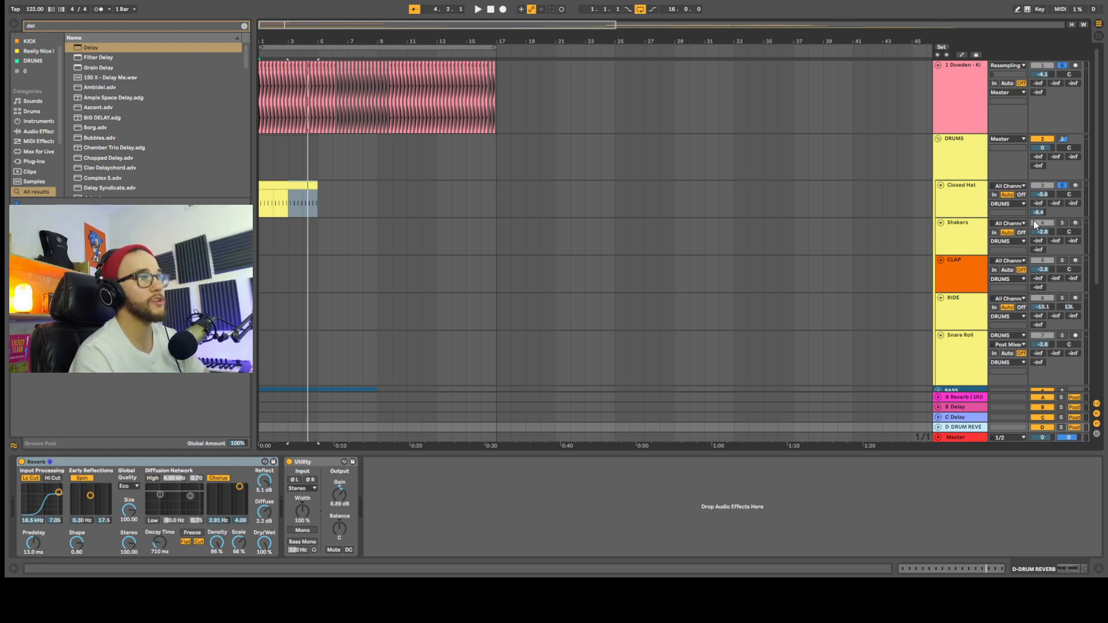
key(space)
mouse_move(1040, 214)
mouse_down()
mouse_move(1040, 225)
mouse_move(1041, 215)
mouse_up()
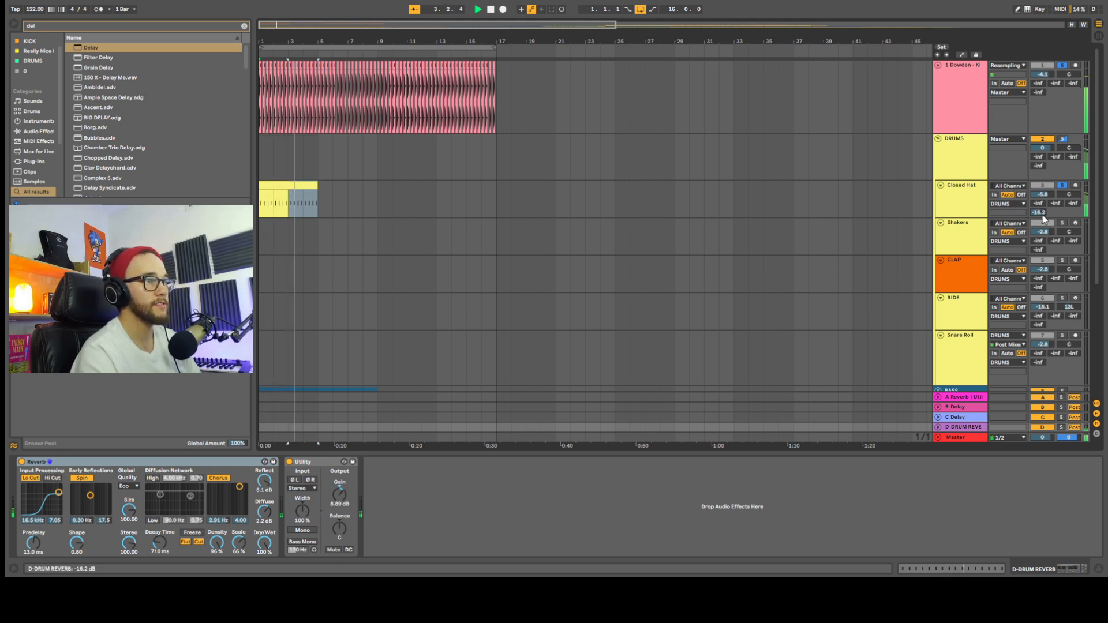
click(966, 200)
Insert an empty four-bar MIDI clip at the start of the Shakers track.
click(960, 245)
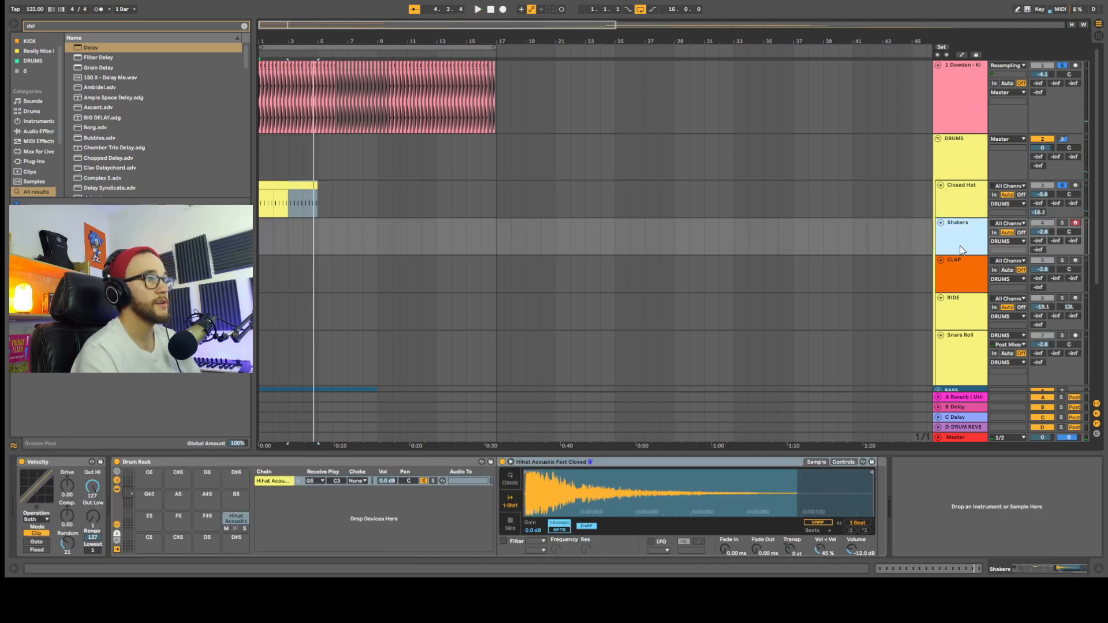
drag(260, 232, 322, 234)
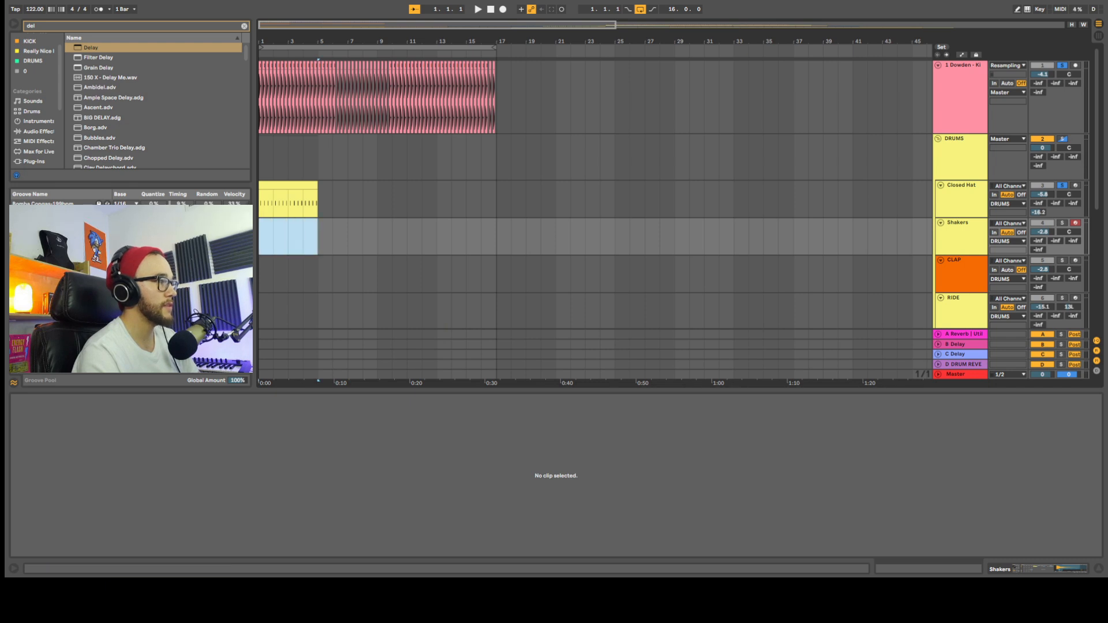
key(ctrl+shift+m)
Draw four consecutive sixteenth notes for Hihat Acoustic Fast Closed across the first beat of the Shakers clip.
key(b)
click(297, 431)
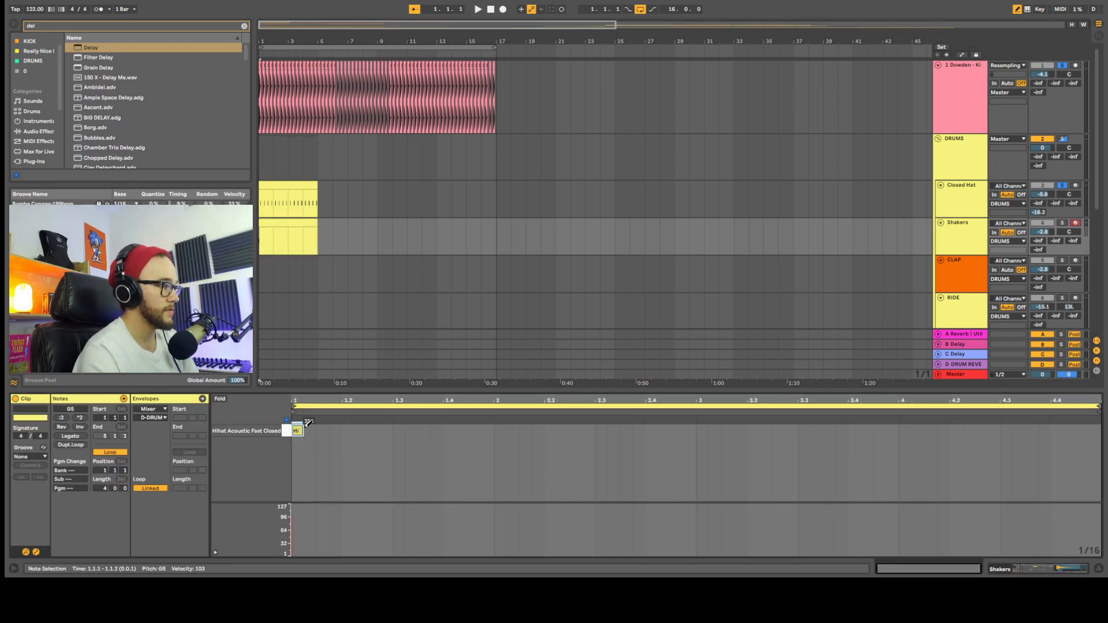
drag(309, 431, 335, 431)
drag(347, 502, 360, 480)
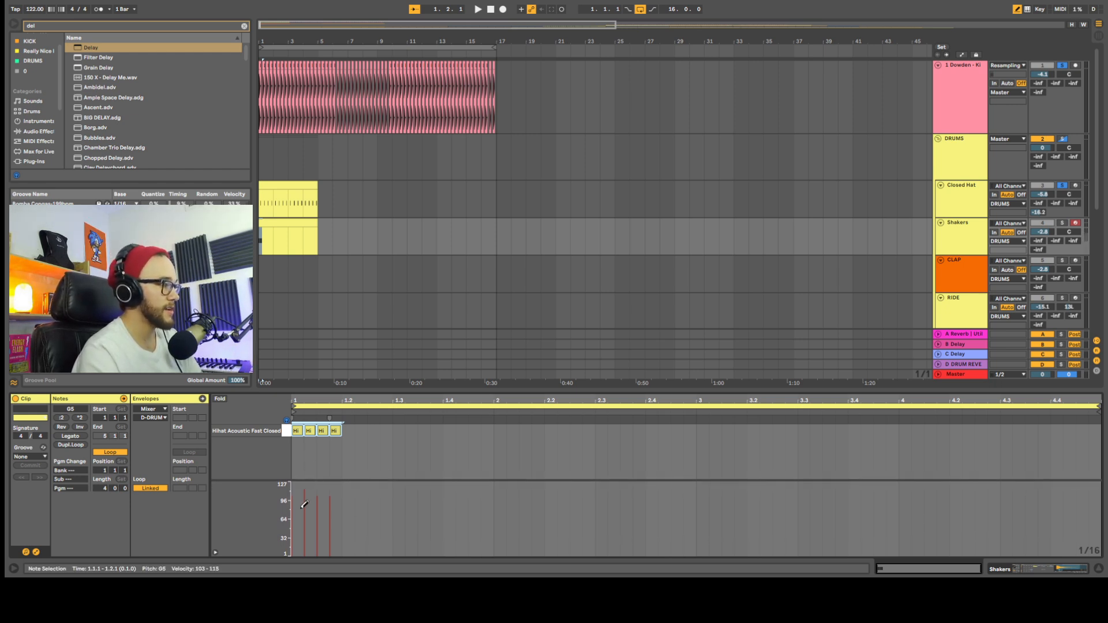
key(b)
Set the velocities of the first, second and fourth shaker notes to 27, 53 and 72.
click(298, 432)
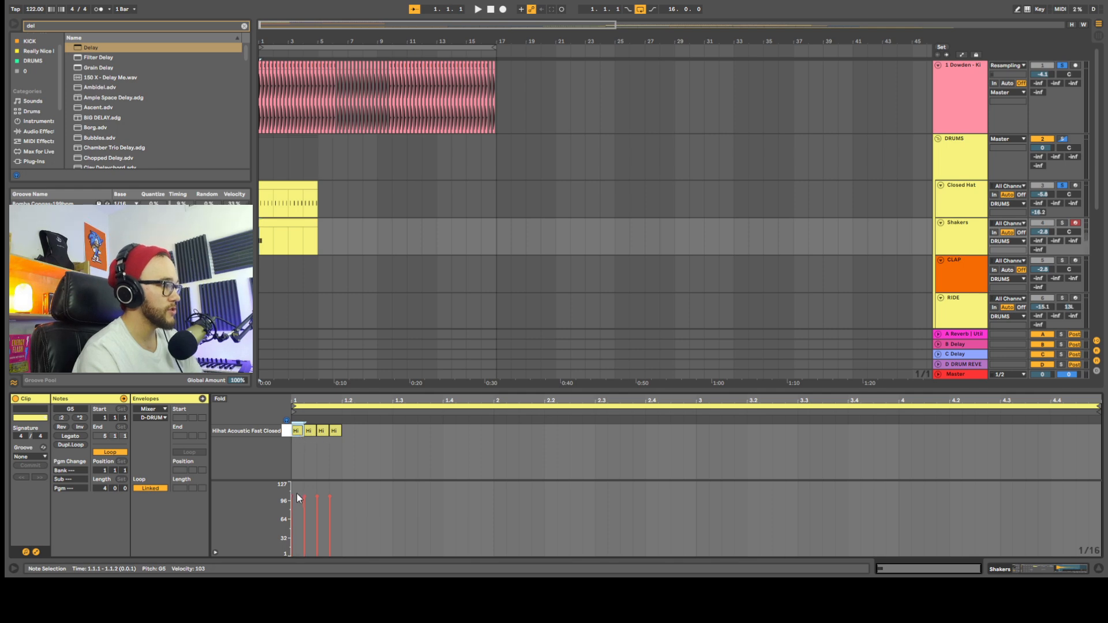
drag(294, 538, 294, 564)
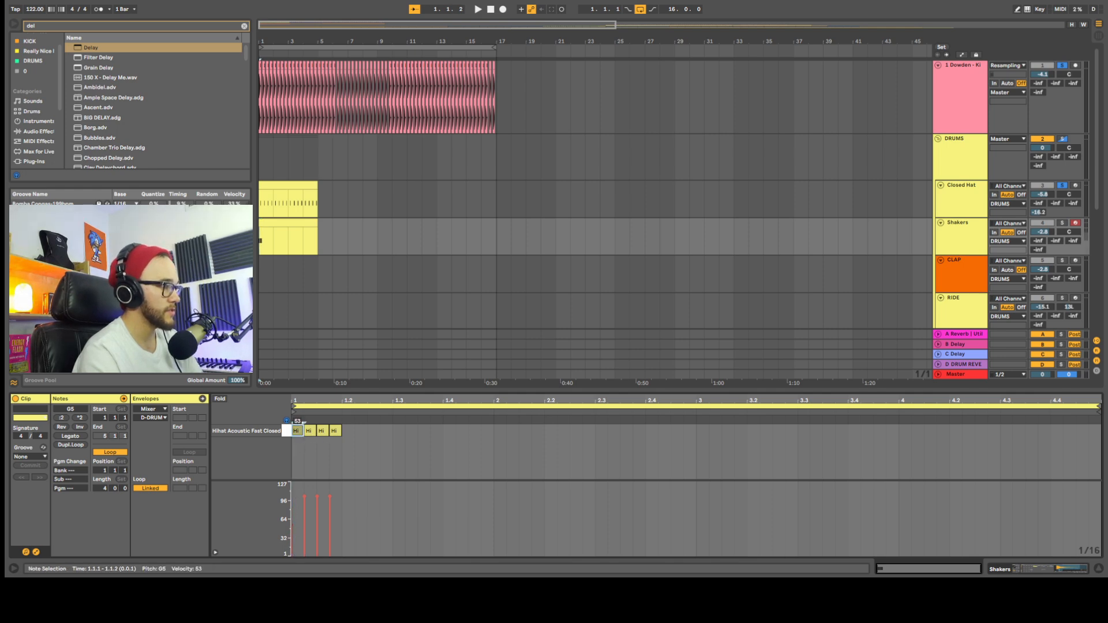
drag(308, 502, 307, 520)
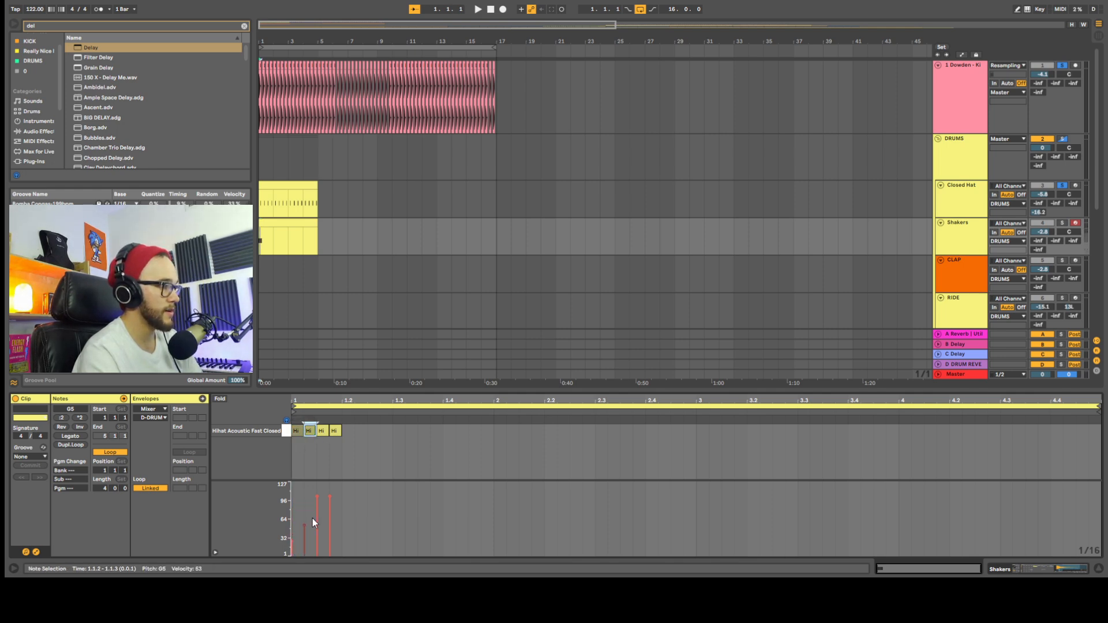
click(330, 498)
drag(330, 498, 330, 500)
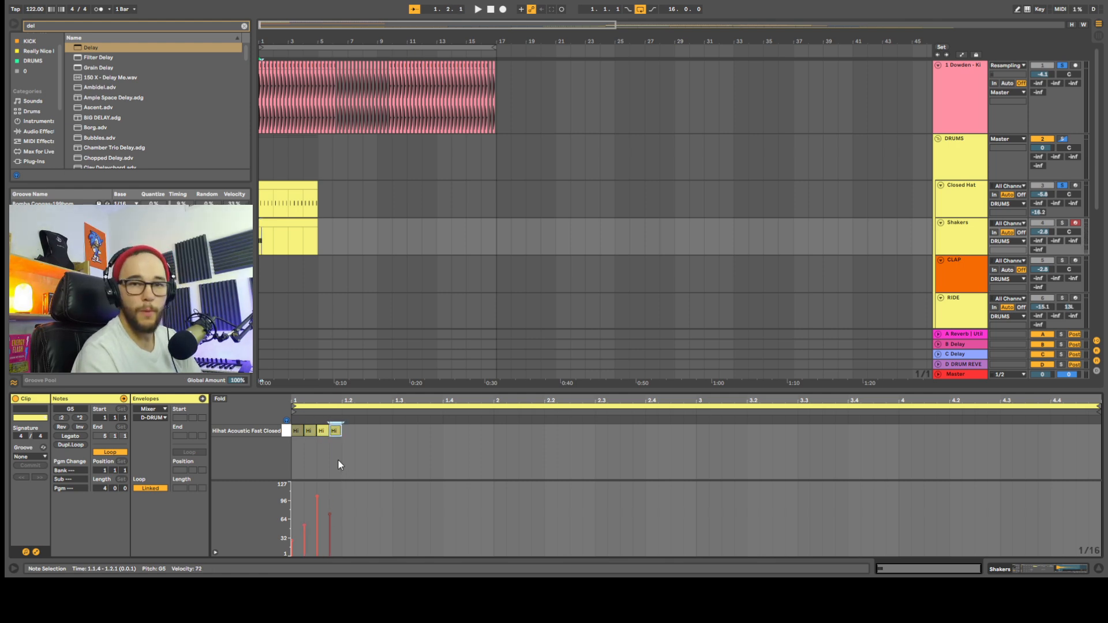
Duplicate the four-note shaker pattern repeatedly until it fills all four bars of the clip.
drag(344, 443, 295, 429)
key(ctrl+d)
key(ctrl+d)
key(ctrl+d)
key(ctrl+d)
key(ctrl+d)
key(ctrl+d)
key(ctrl+d)
key(ctrl+d)
key(ctrl+d)
key(ctrl+d)
key(ctrl+d)
key(ctrl+d)
key(ctrl+d)
key(ctrl+d)
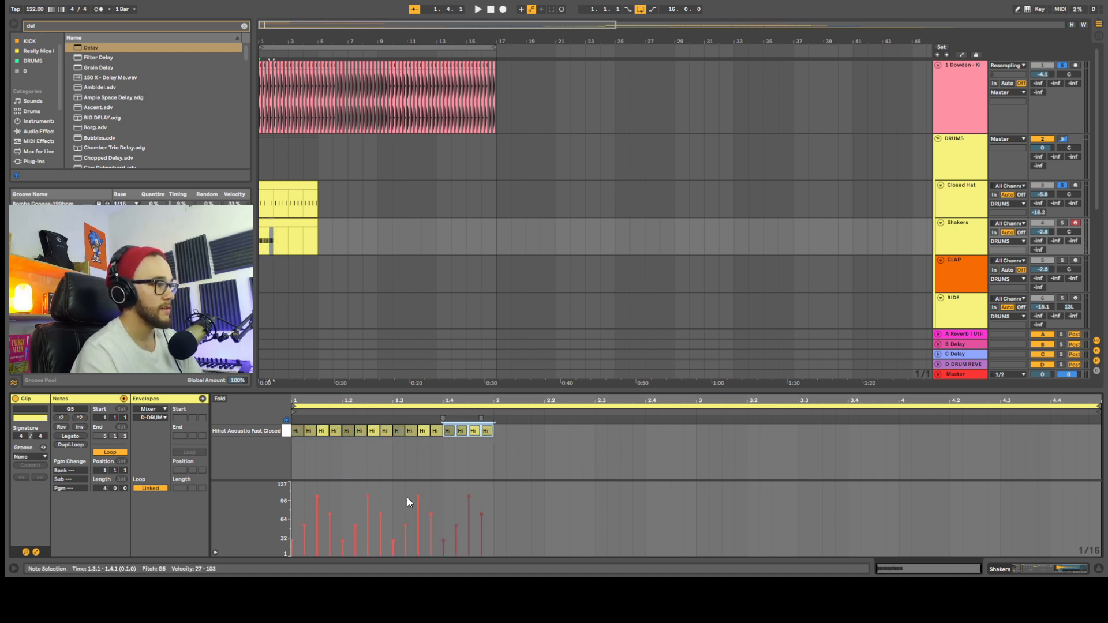
key(ctrl+d)
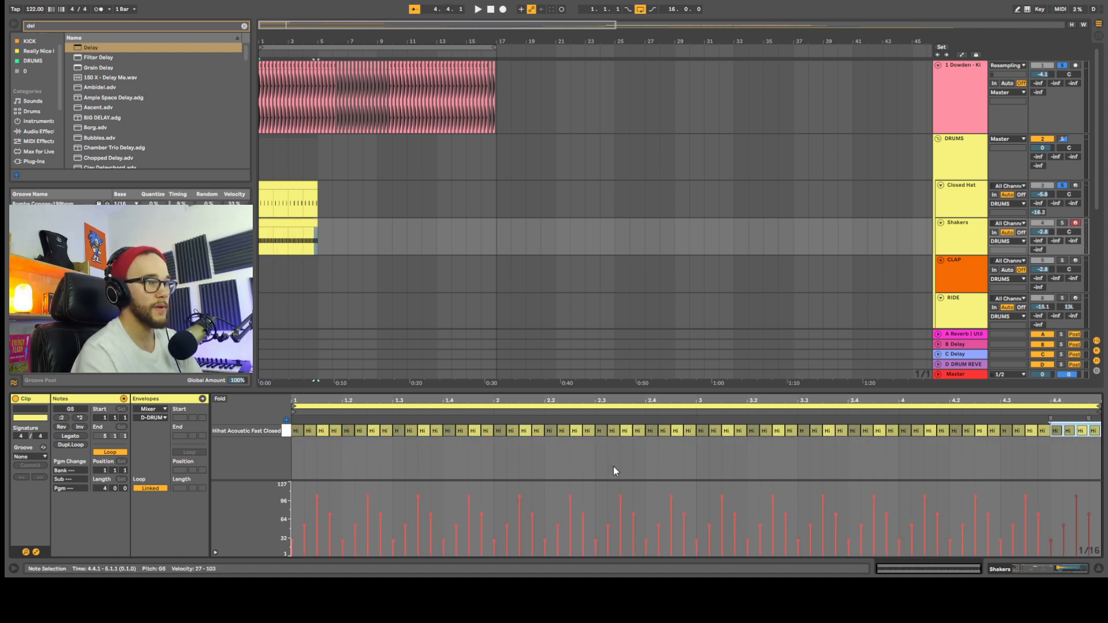
Find the Velocity MIDI effect for the Shakers track and set its Random amount to 24.
key(ctrl+f)
text(velo)
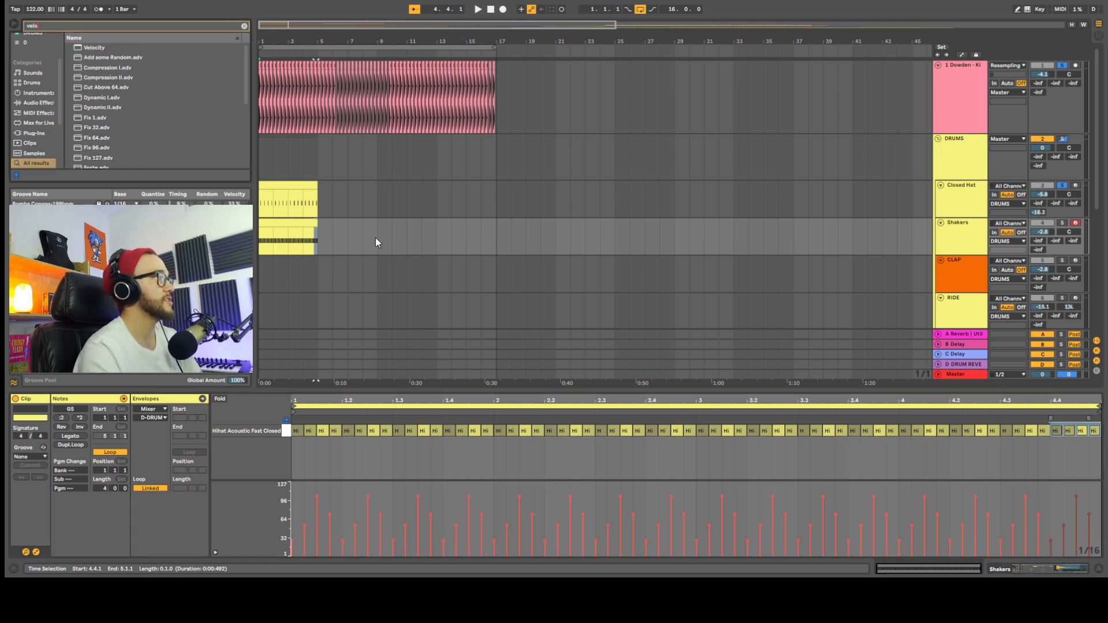
drag(106, 48, 970, 239)
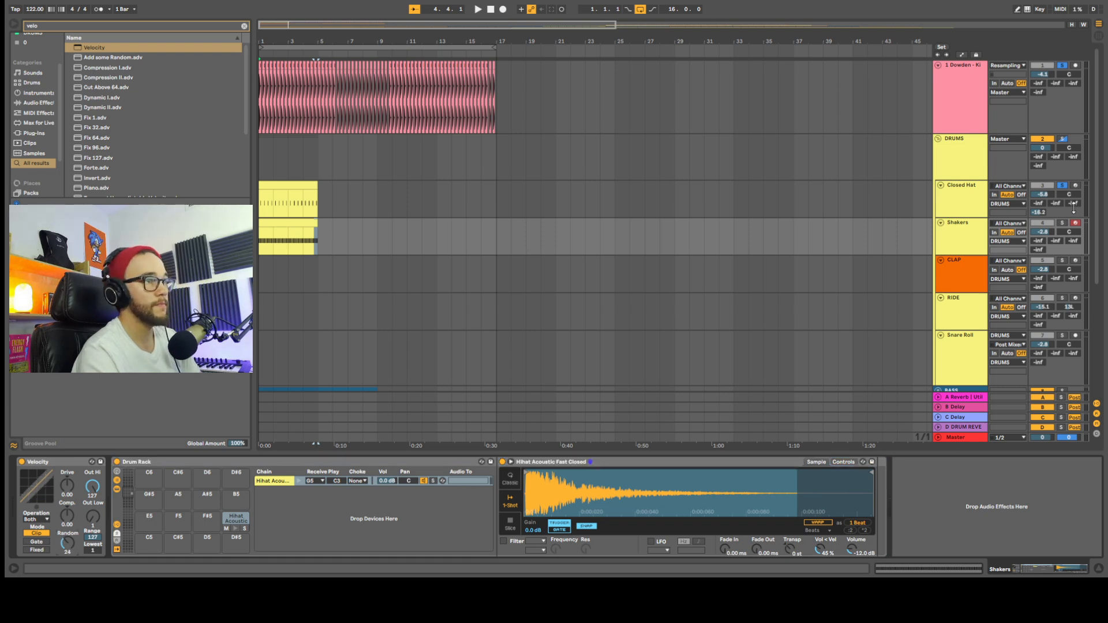
Solo the Shakers track and audition the sixteenth-note pattern.
click(1061, 223)
key(space)
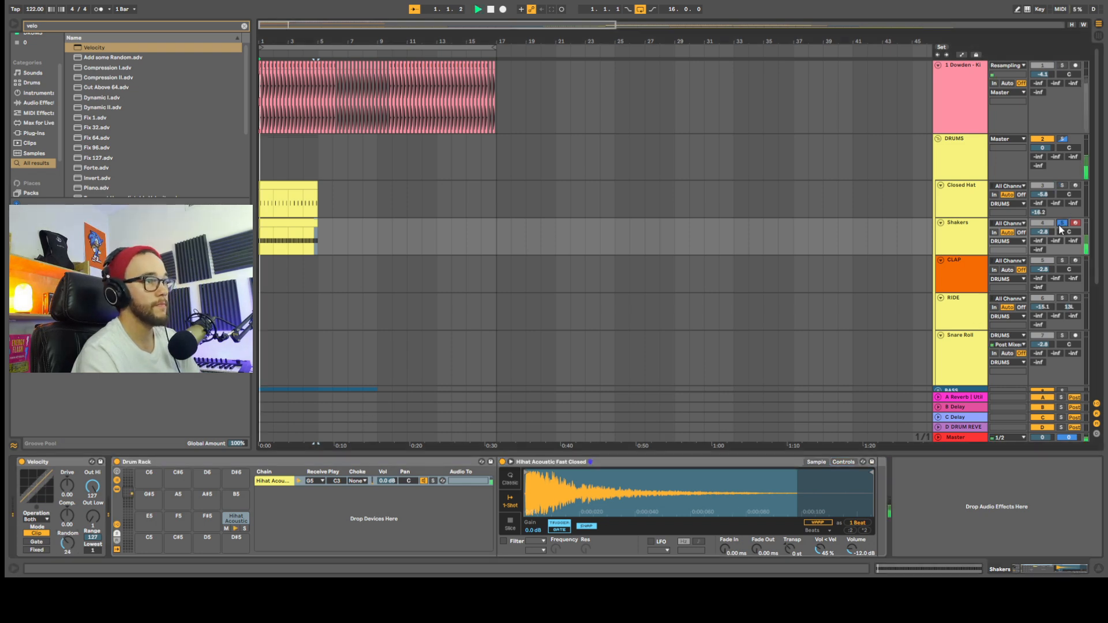
click(959, 233)
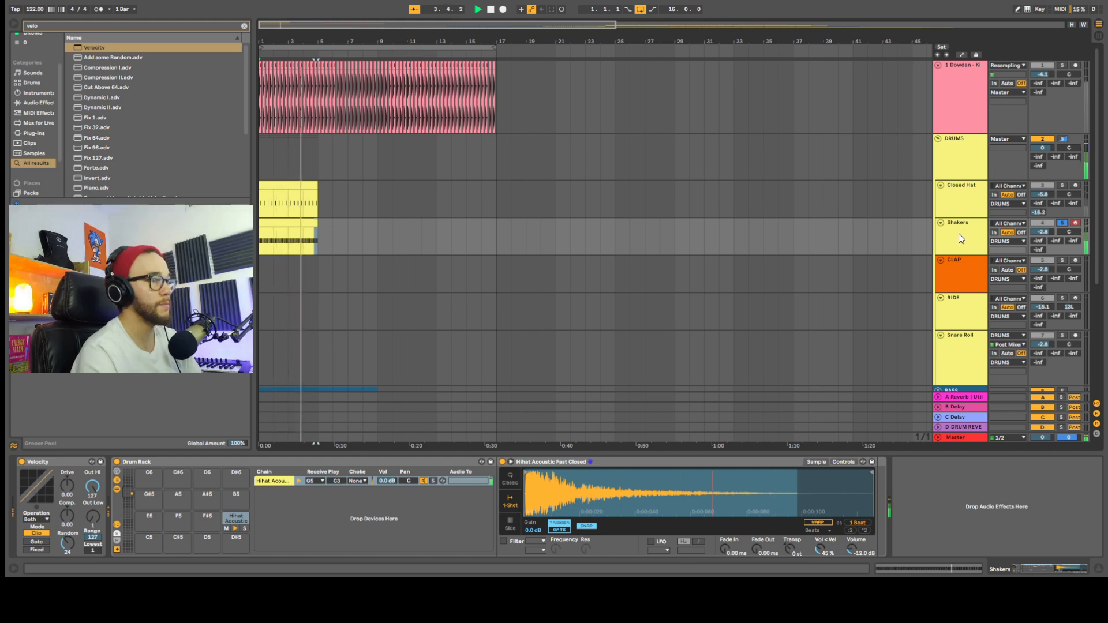
key(space)
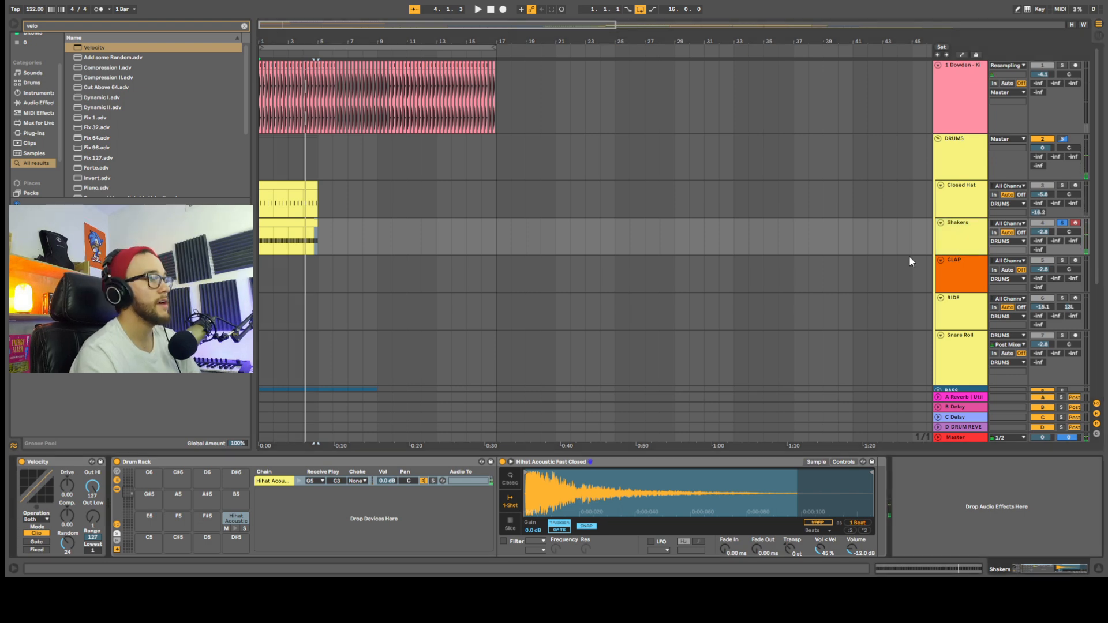
Trim the start of the Hihat Acoustic Fast Closed sample and set its fade-in to 15.6 ms and fade-out to about 36 ms.
click(299, 481)
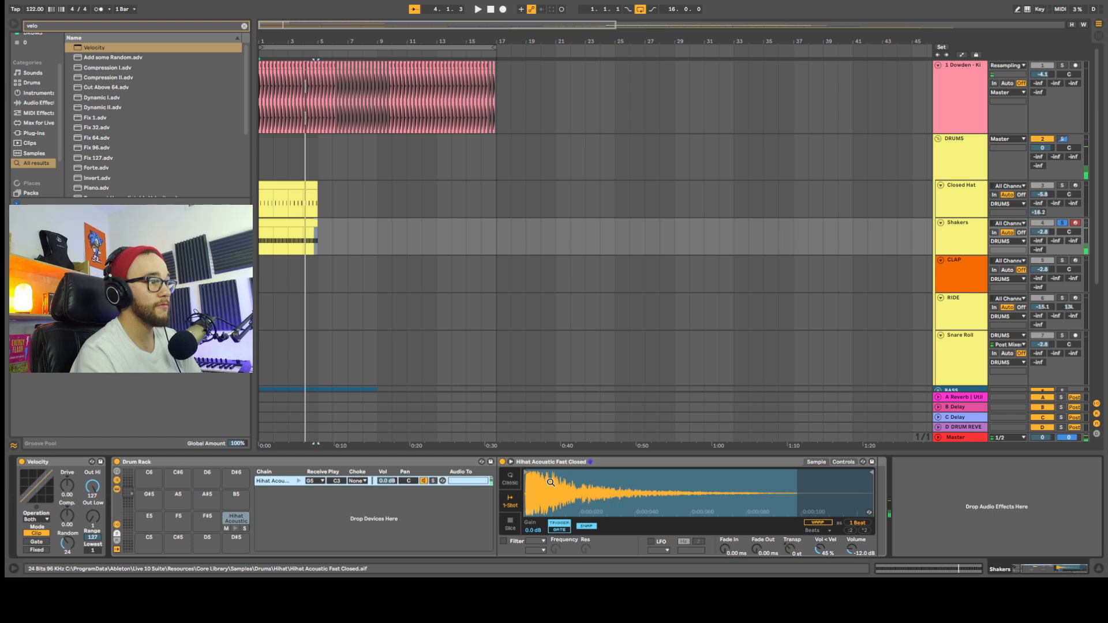
drag(528, 472, 544, 473)
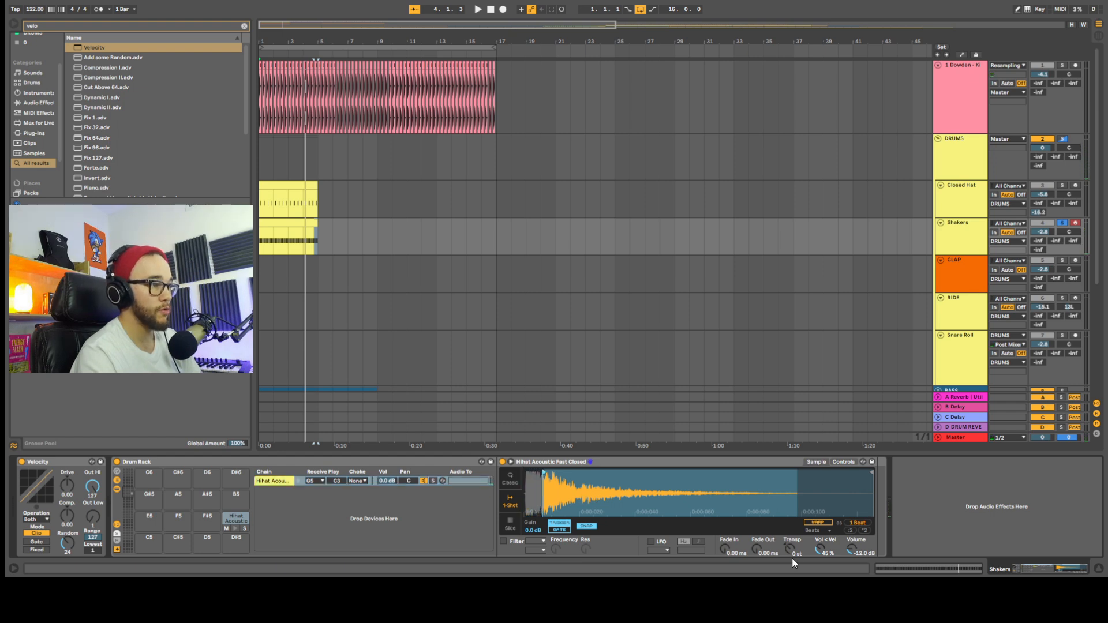
drag(725, 548, 947, 436)
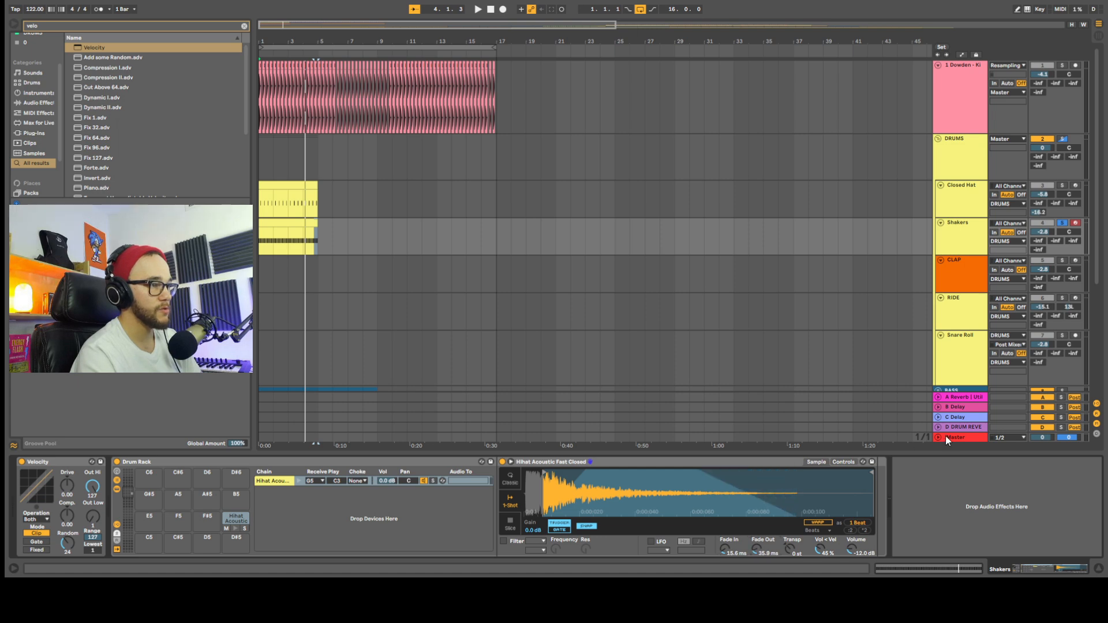
Shorten the end of the Hihat Acoustic Fast Closed sample to cut its tail, and audition the result.
drag(872, 470, 718, 470)
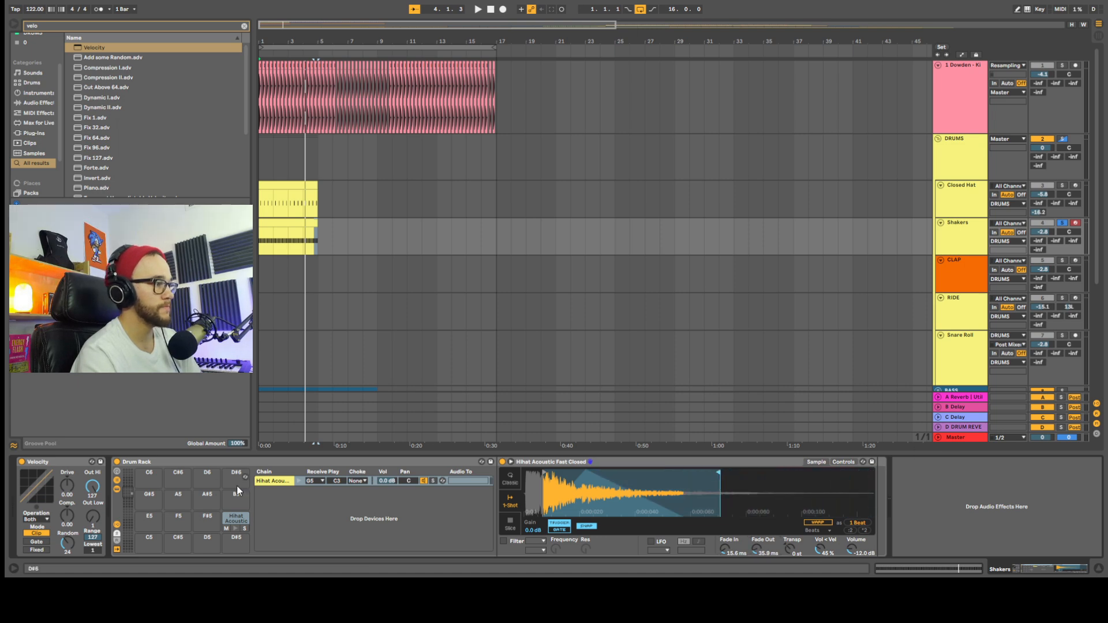
click(297, 480)
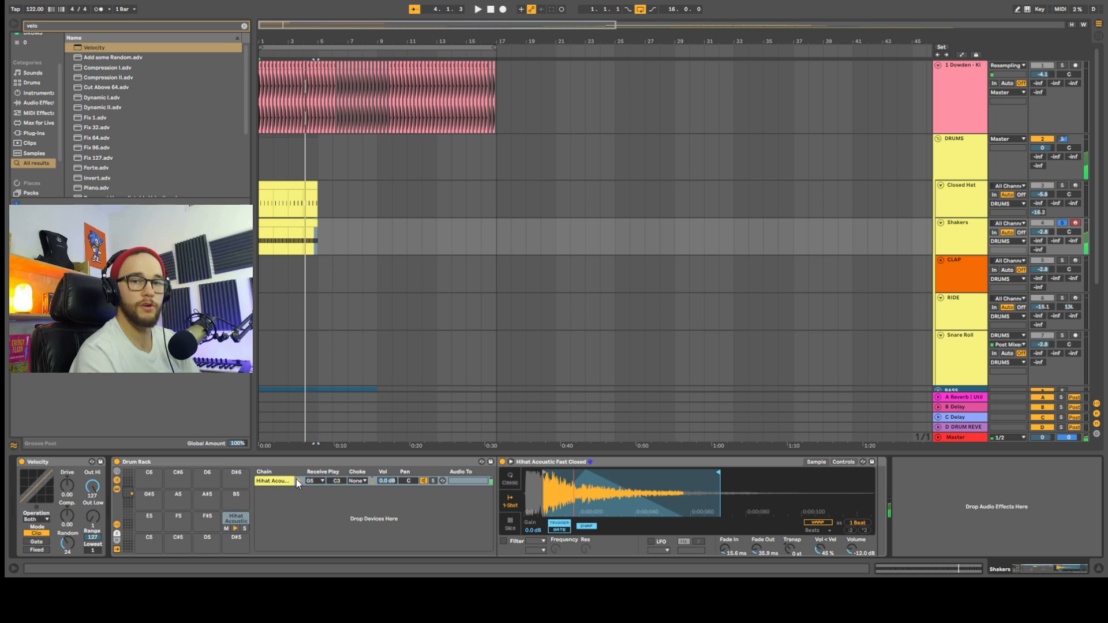
key(space)
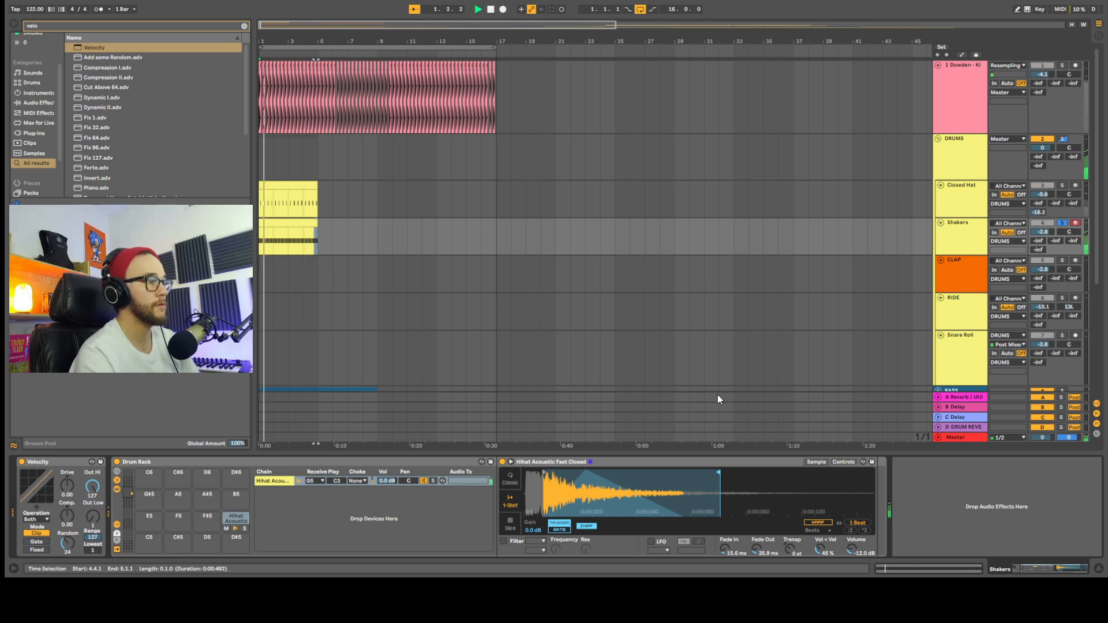
drag(718, 472, 731, 472)
key(space)
Find the HAAS EFFECT preset, add it to the Shakers track, and set its left delay to 15.2 ms and right delay to 1.00 ms.
click(969, 229)
key(ctrl+f)
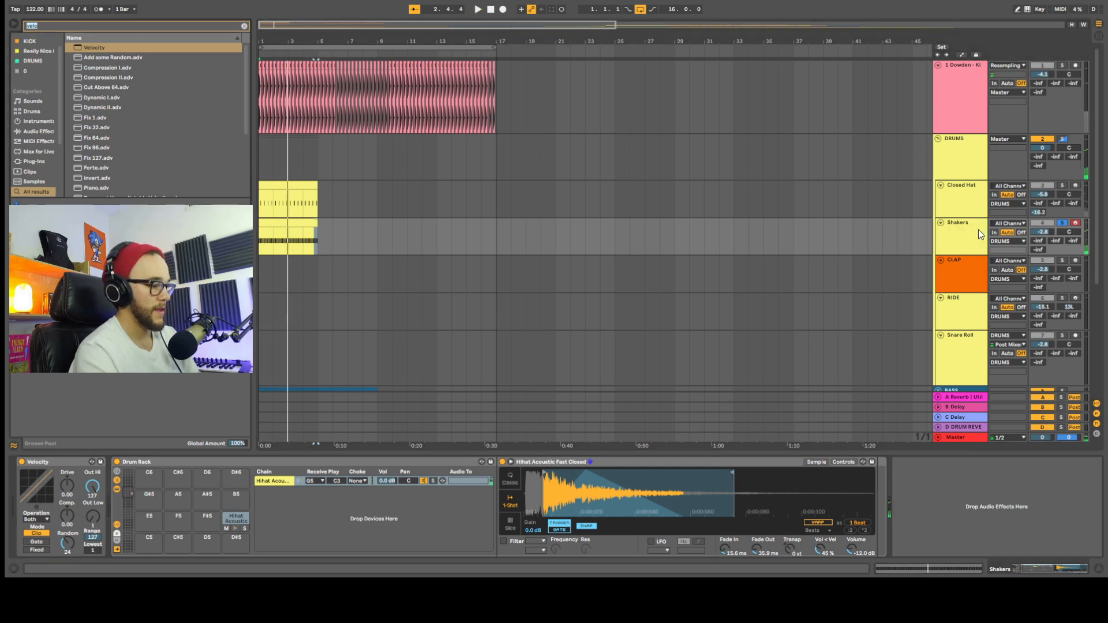
text(haas)
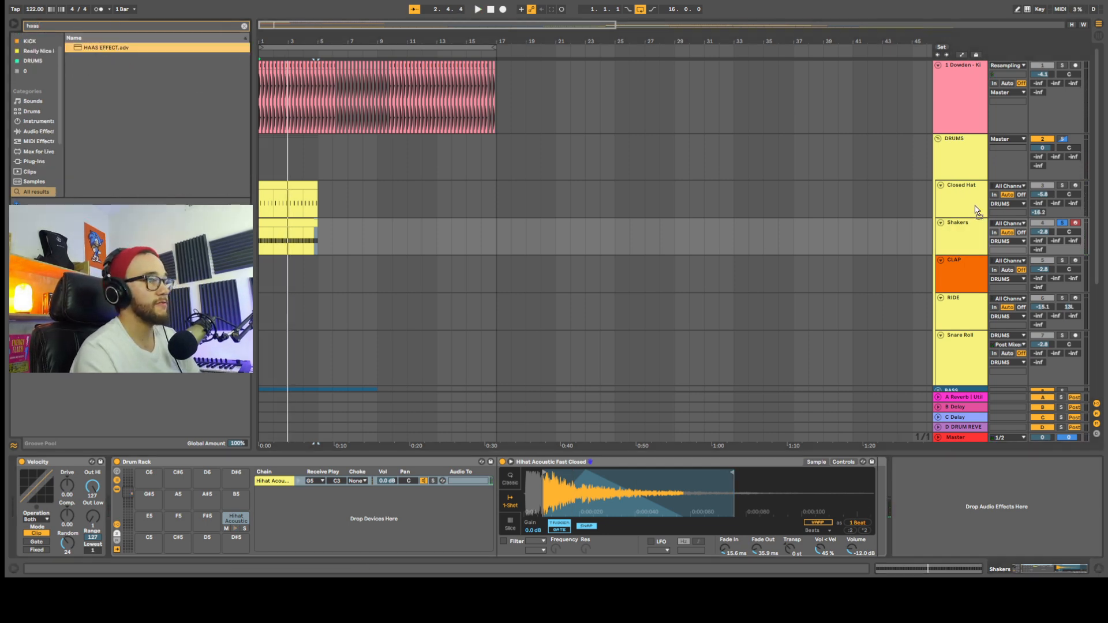
key(Return)
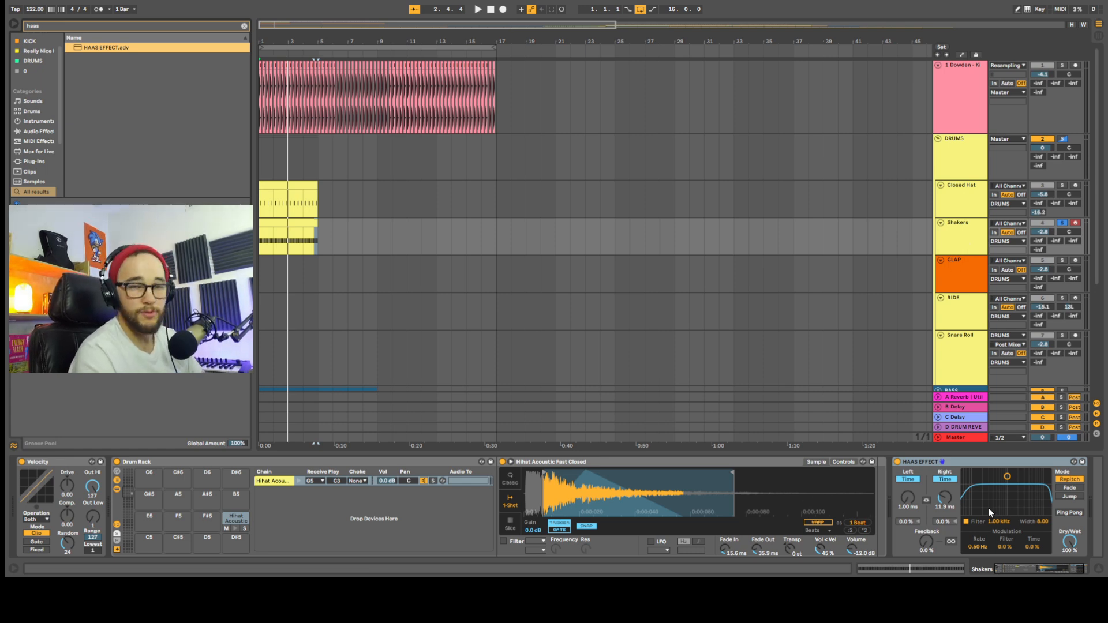
key(space)
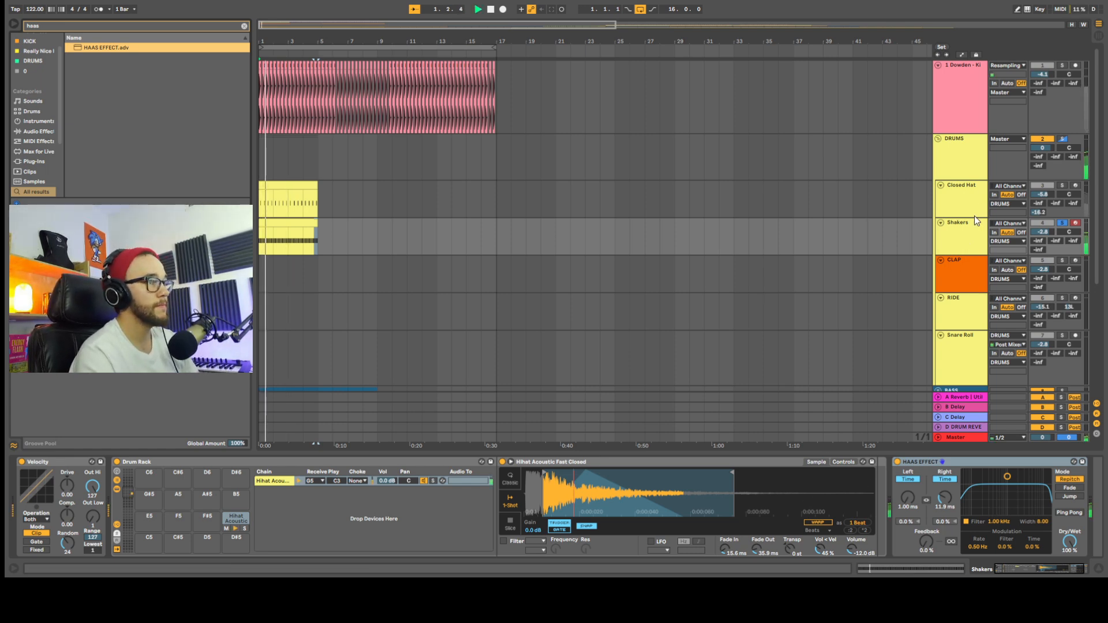
drag(908, 498, 908, 491)
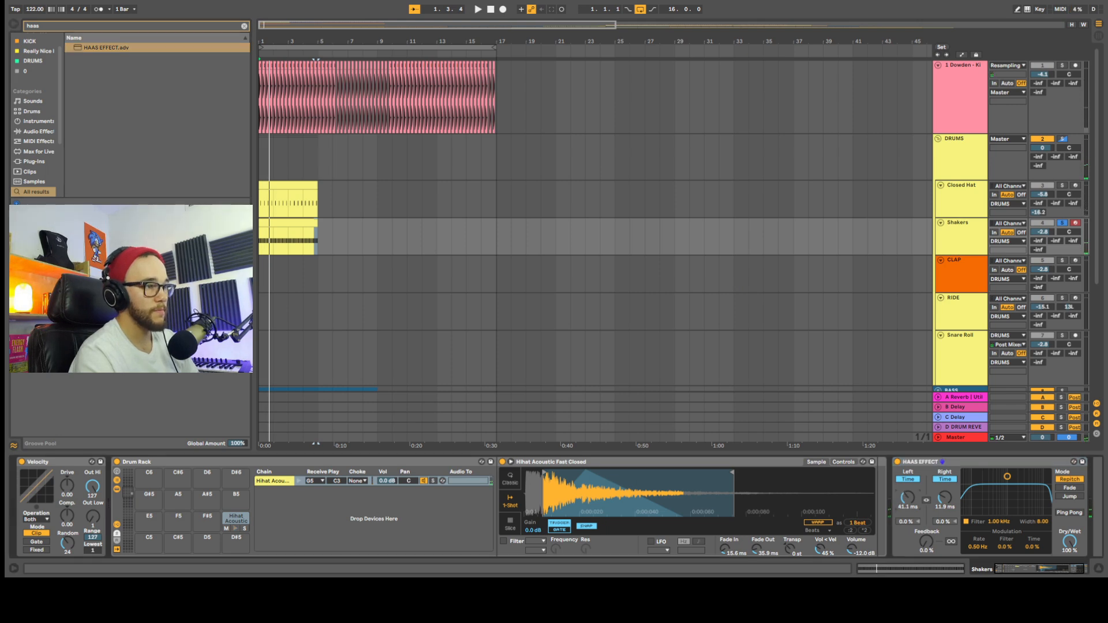
key(space)
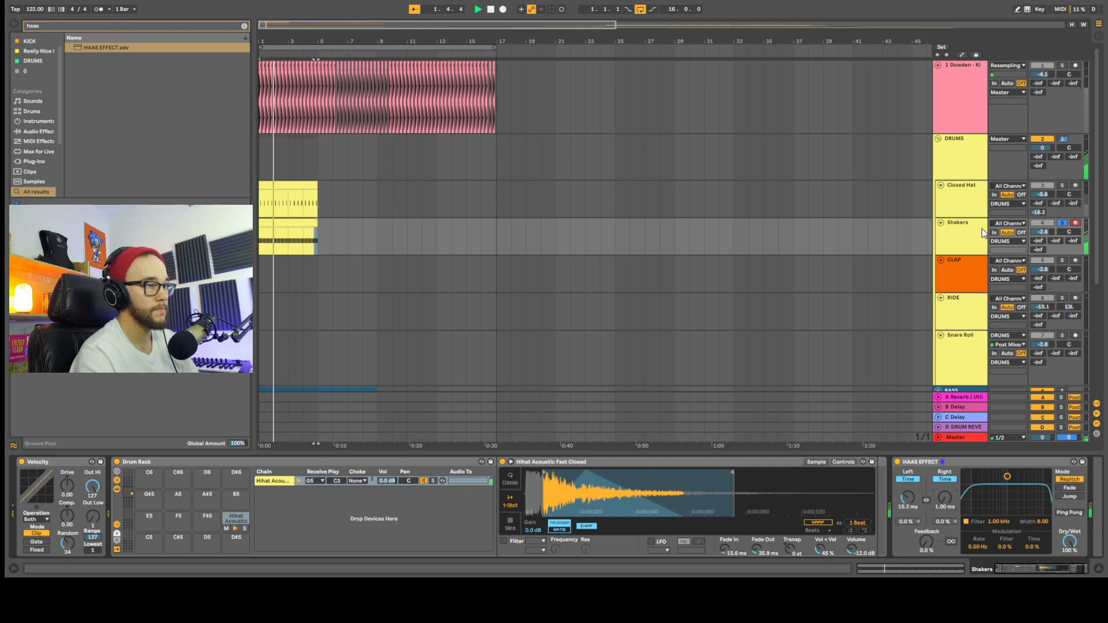
Add a Reverb after the Haas effect on the Shakers track and shorten its decay time to about 590 ms with 30% dry/wet.
drag(1042, 251, 1042, 247)
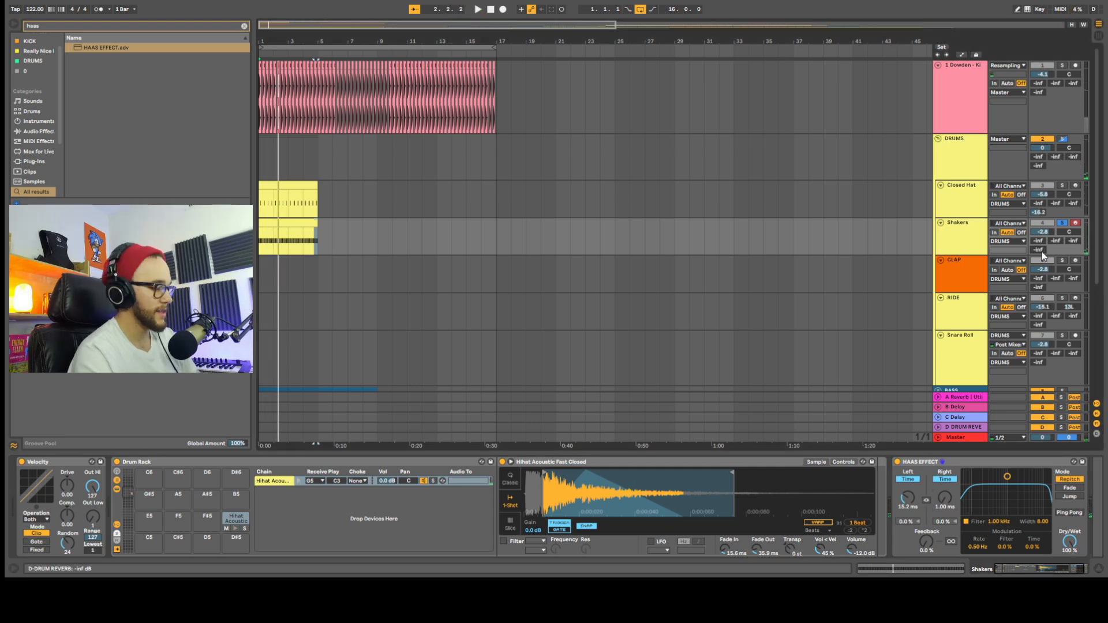
key(ctrl+f)
text(rev)
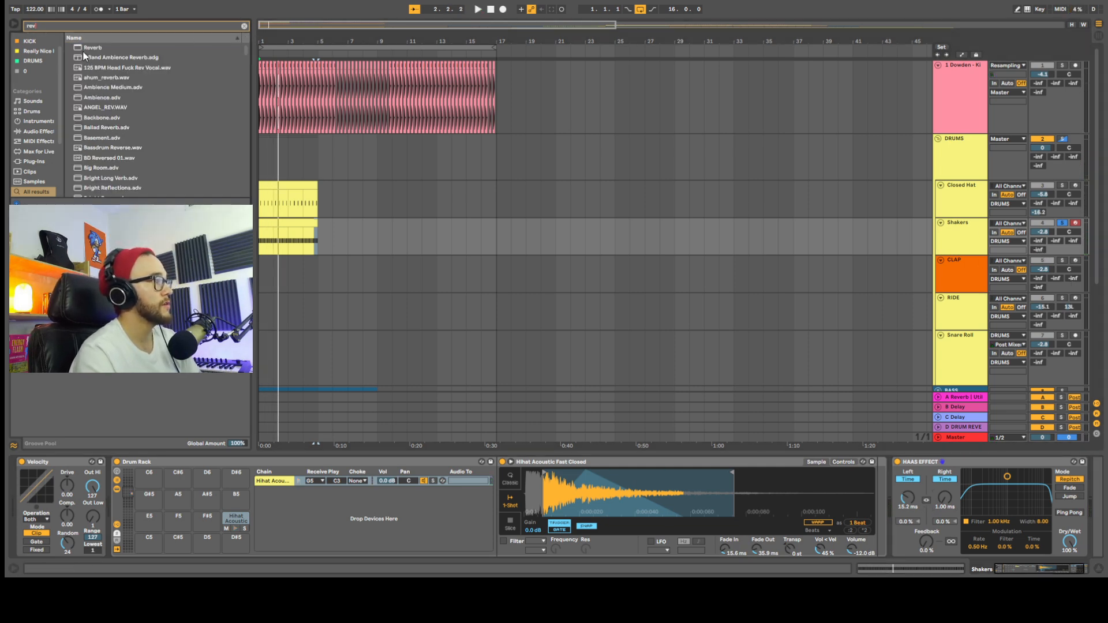
click(83, 51)
mouse_move(1032, 567)
mouse_down()
mouse_move(1042, 568)
mouse_move(1033, 544)
mouse_up()
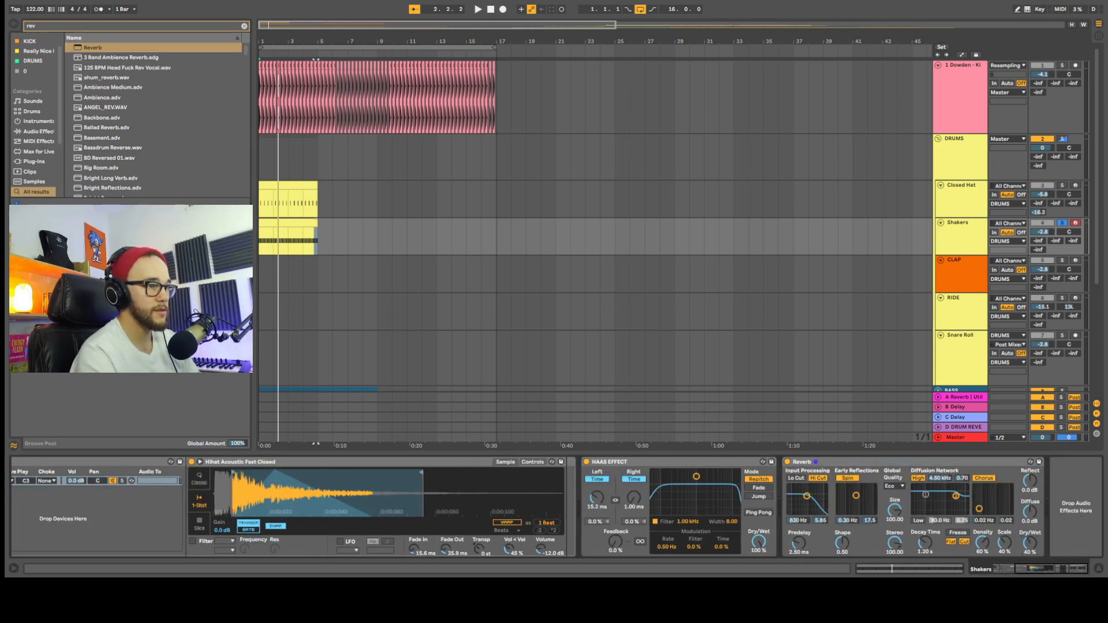
key(space)
click(908, 508)
key(space)
drag(926, 543, 926, 559)
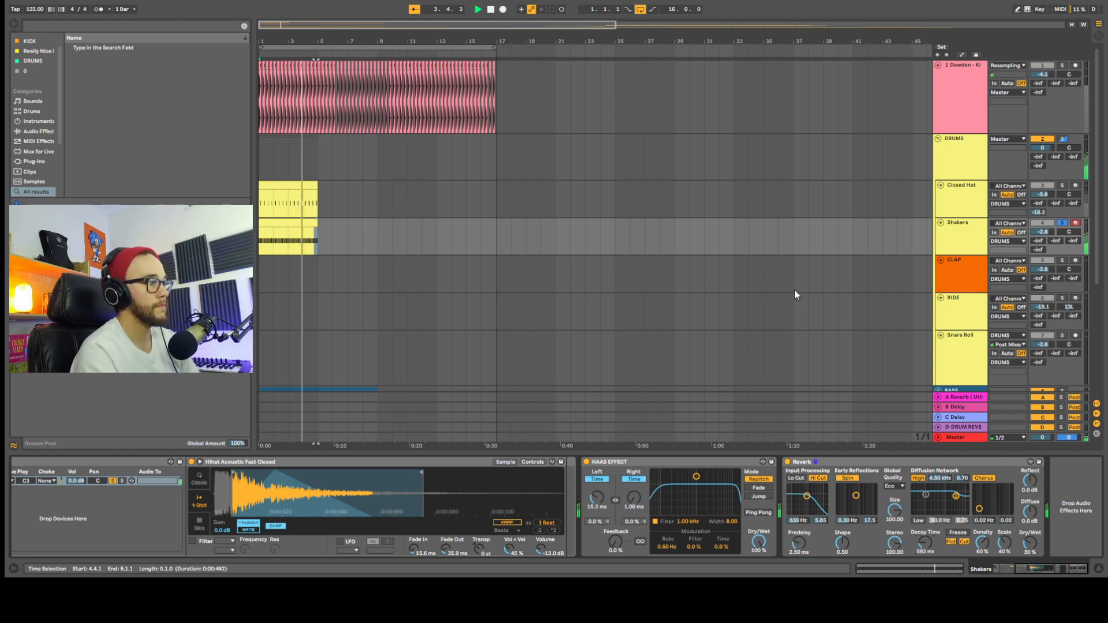
Set the Shakers volume to -3.3 dB, and solo the Closed Hat track as well with its volume at -3.8 dB.
key(space)
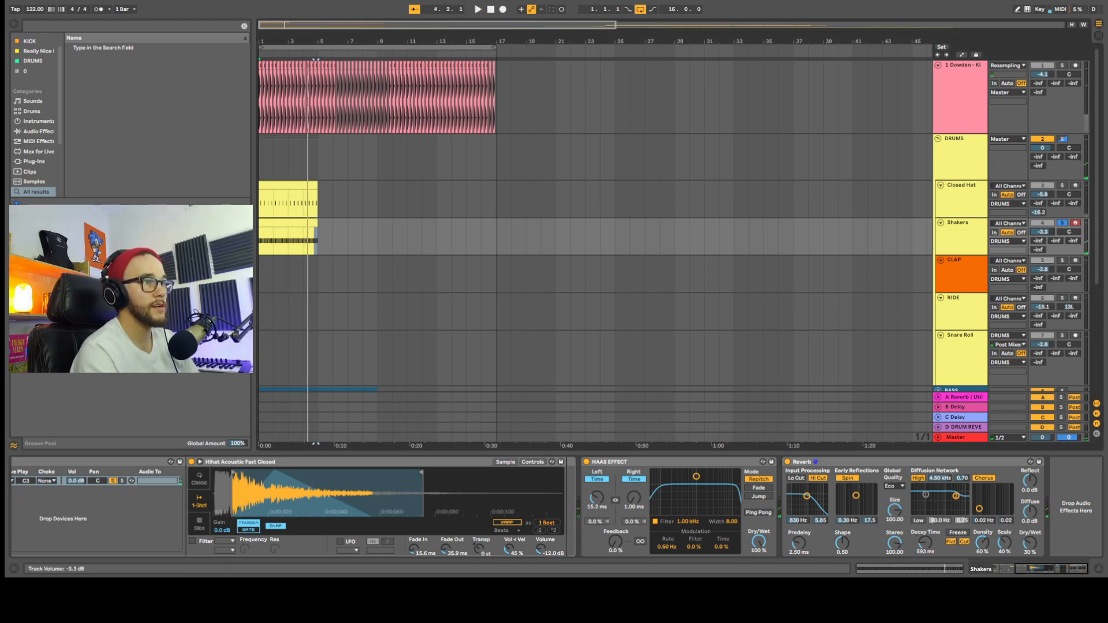
click(1062, 186)
key(space)
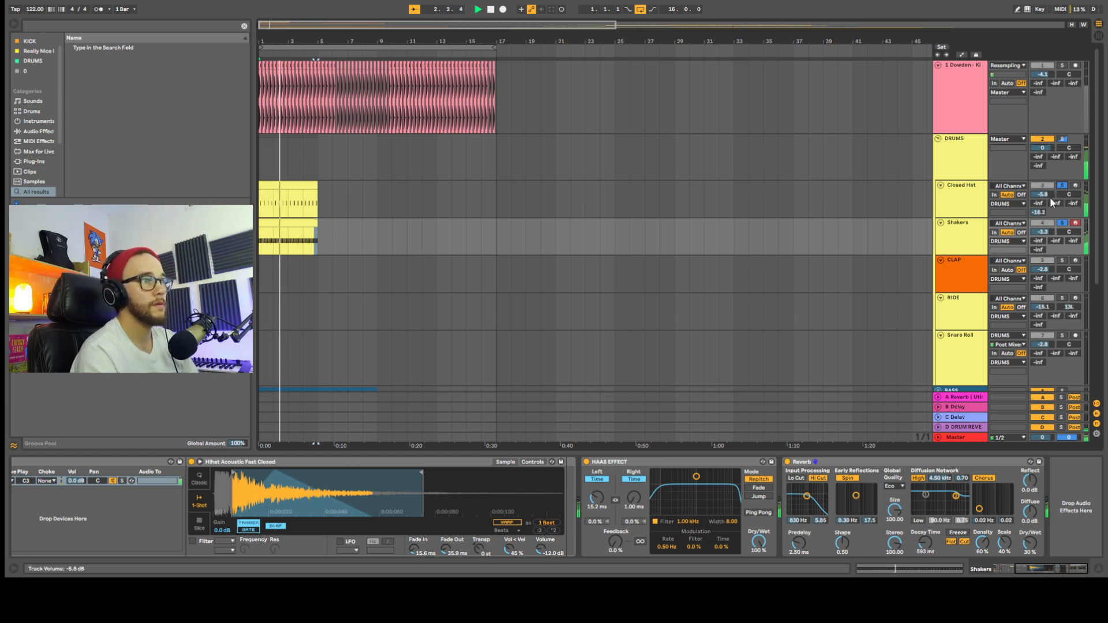
drag(1045, 196, 1045, 191)
key(space)
Solo the kick track alongside the hats to audition the groove, and search the browser for "comp".
click(1062, 66)
key(space)
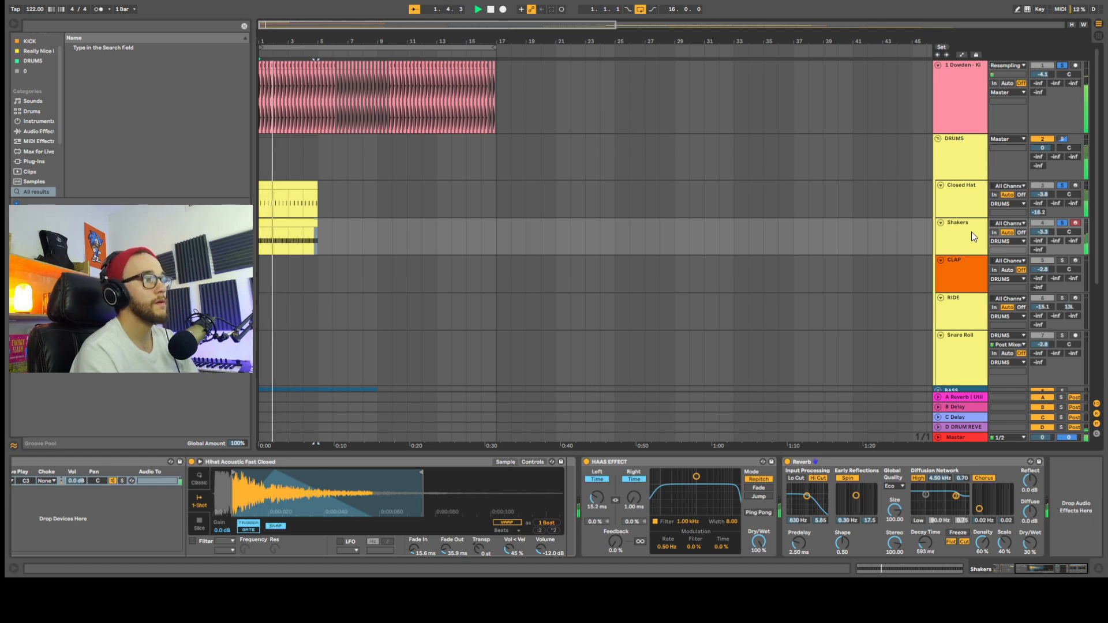
key(space)
key(ctrl+f)
text(comp)
Create a one-bar MIDI clip on the CLAP track with Clap Fenk Toy notes on beats 2 and 4.
scroll(1013, 265, down, 1)
click(1013, 265)
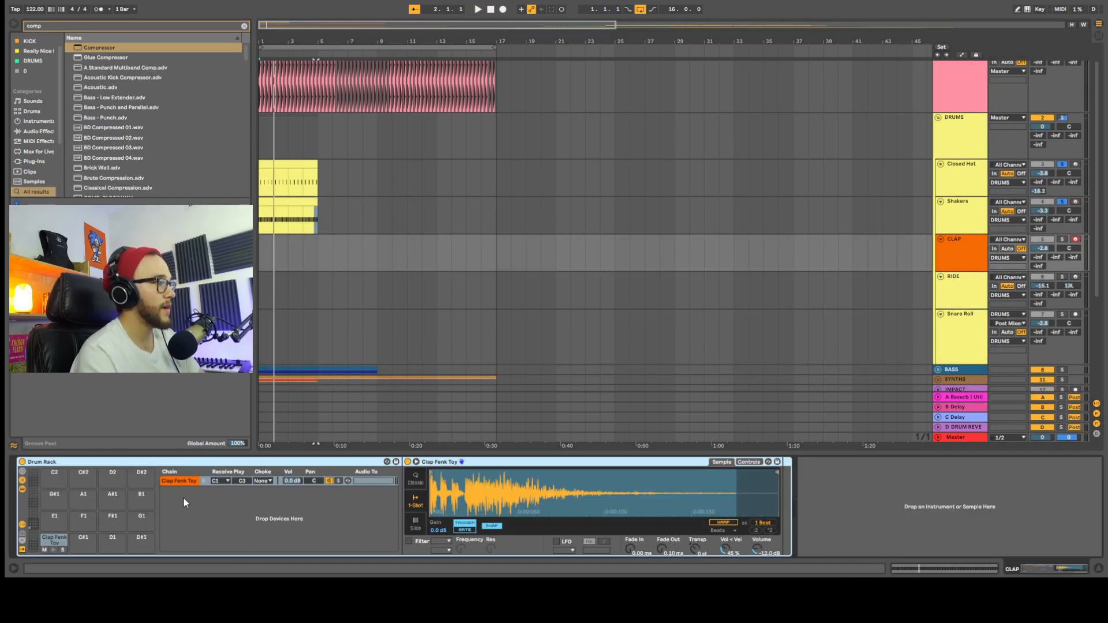
click(204, 481)
double_click(274, 248)
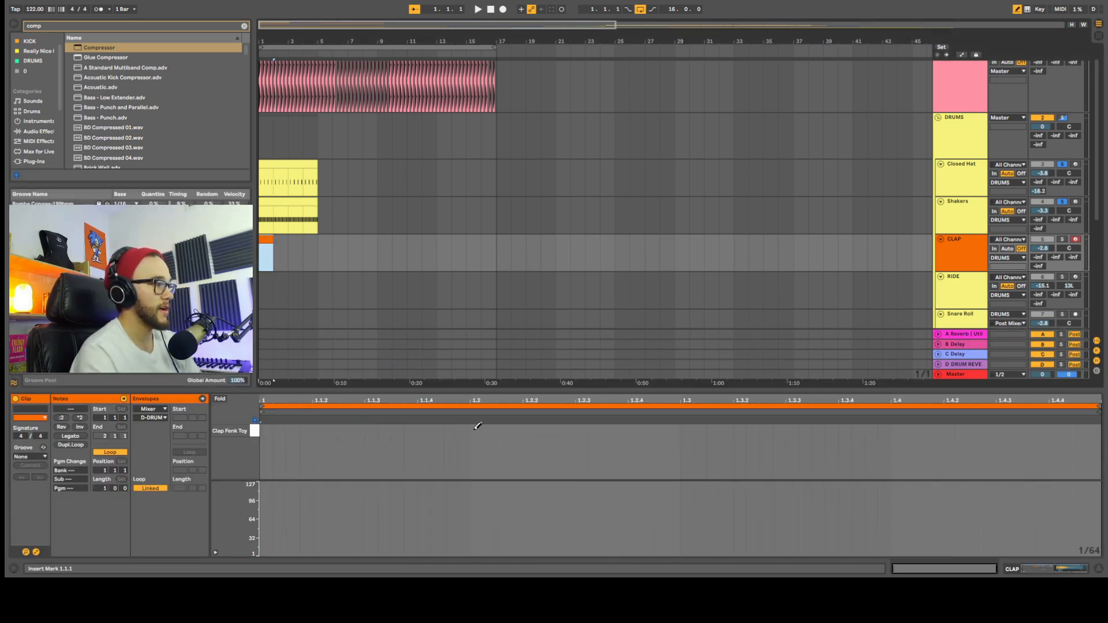
click(477, 430)
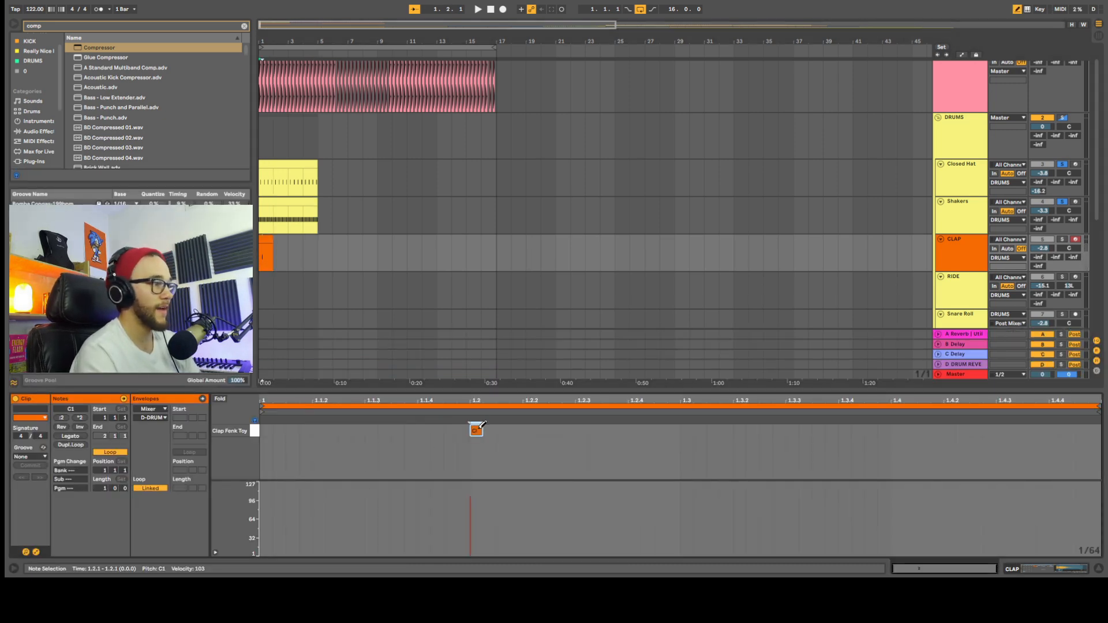
click(898, 430)
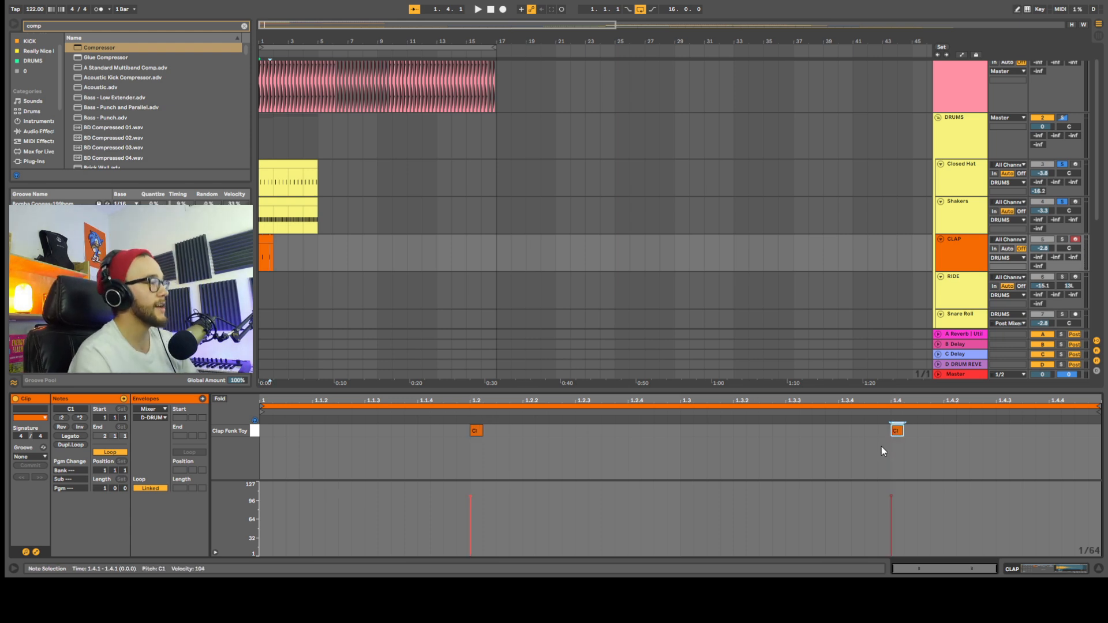
Duplicate the one-bar clap clip three times to fill four bars.
key(ctrl+d)
key(ctrl+d)
key(ctrl+d)
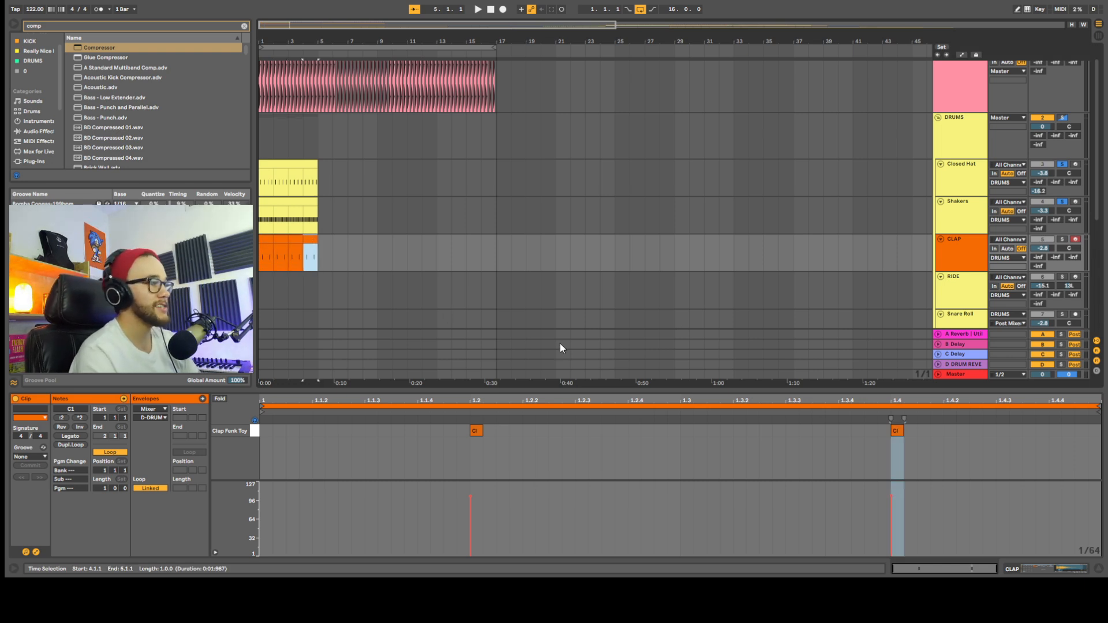
Try adding low-velocity eighth-note claps at 1.3.3 and 1.4.3 in the third bar's clap clip, using a 1/8 grid.
click(899, 446)
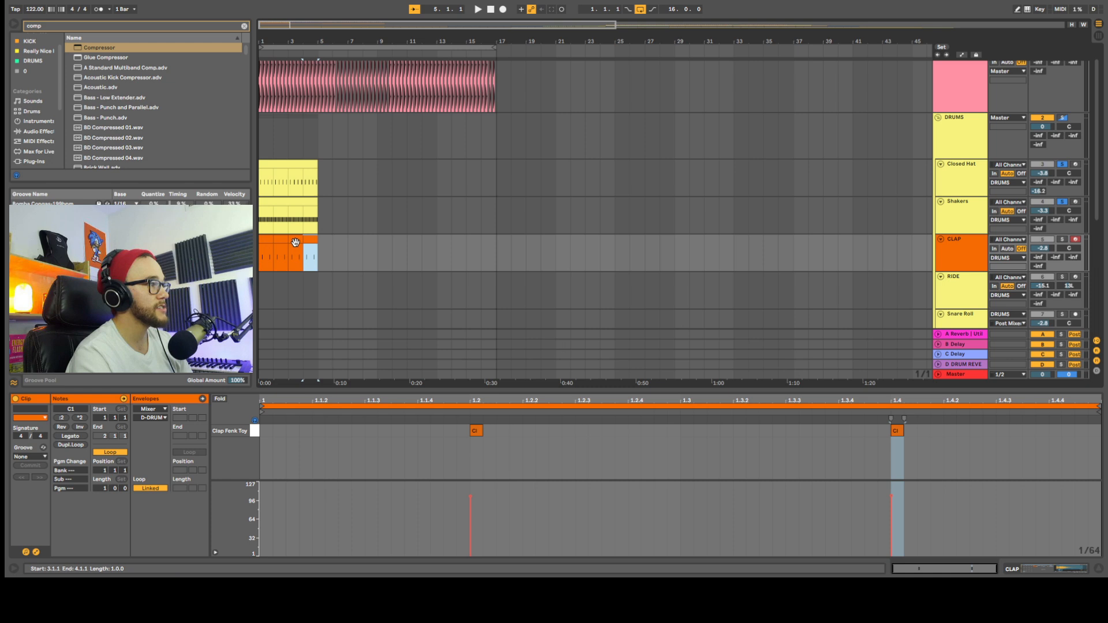
click(898, 445)
right_click(914, 478)
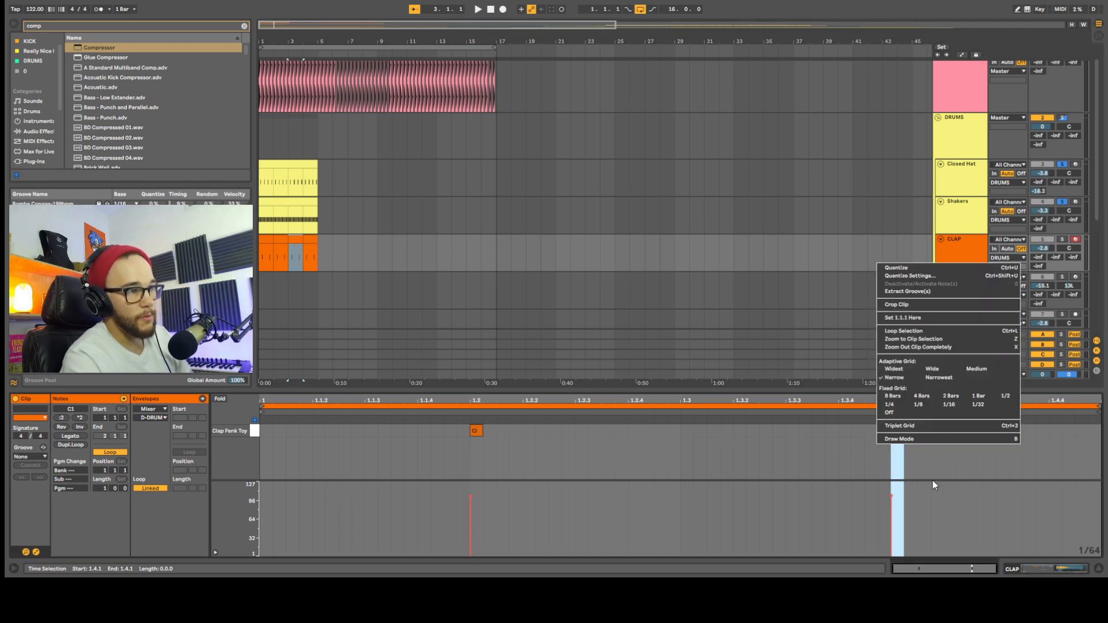
click(953, 406)
click(796, 430)
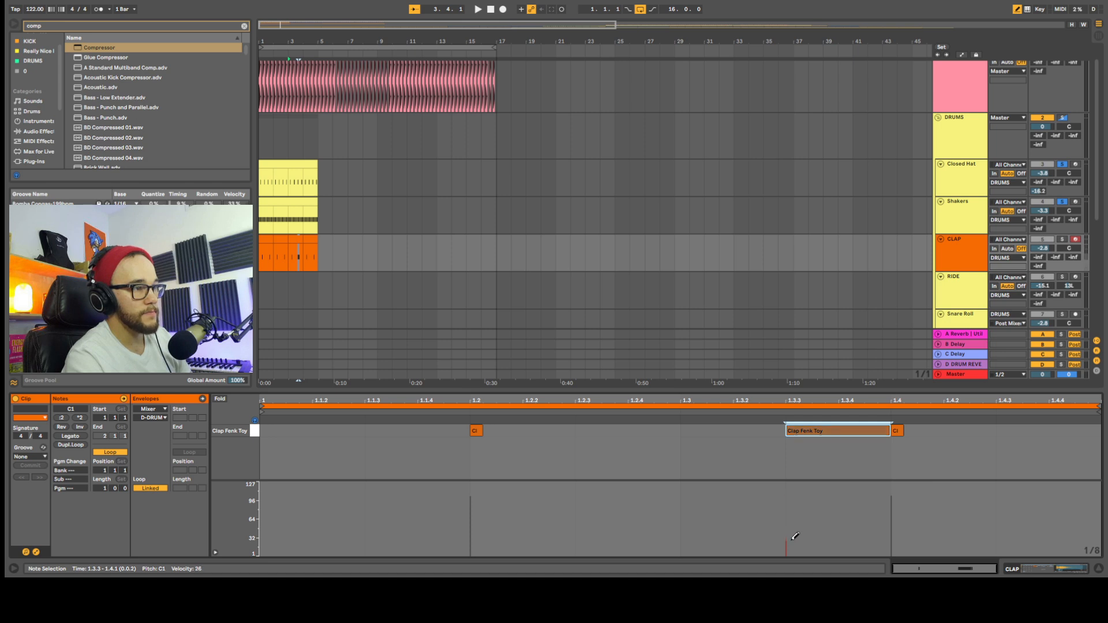
click(1009, 430)
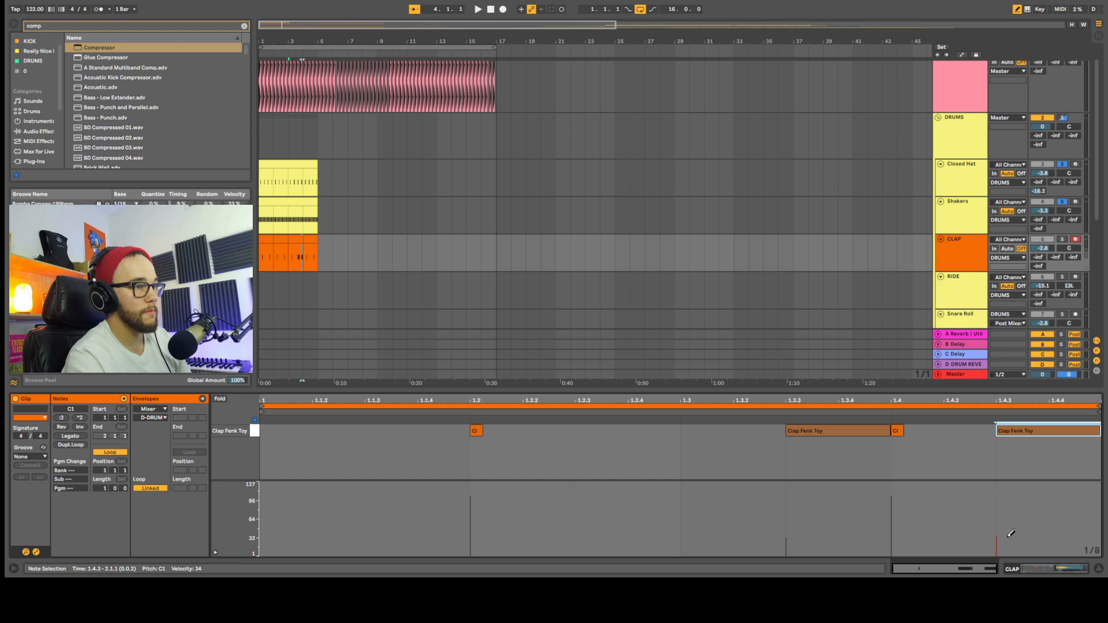
key(b)
Add extra low-velocity sixteenth-note hats to the Closed Hat clip at 4.1.2, 2.1.4 and 2.4.4.
click(307, 167)
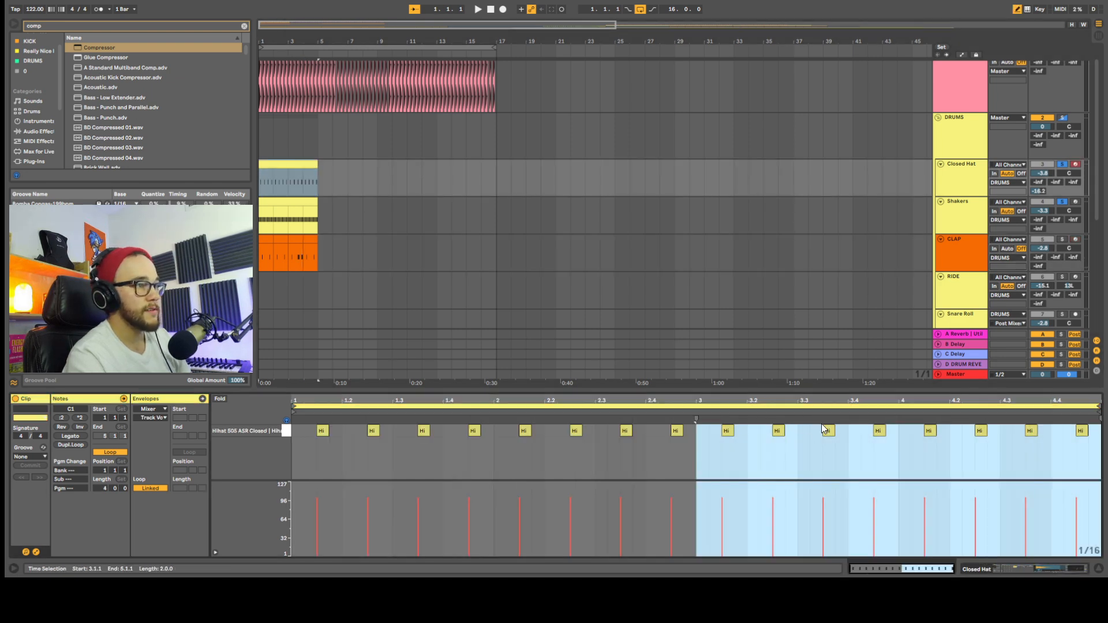
click(916, 430)
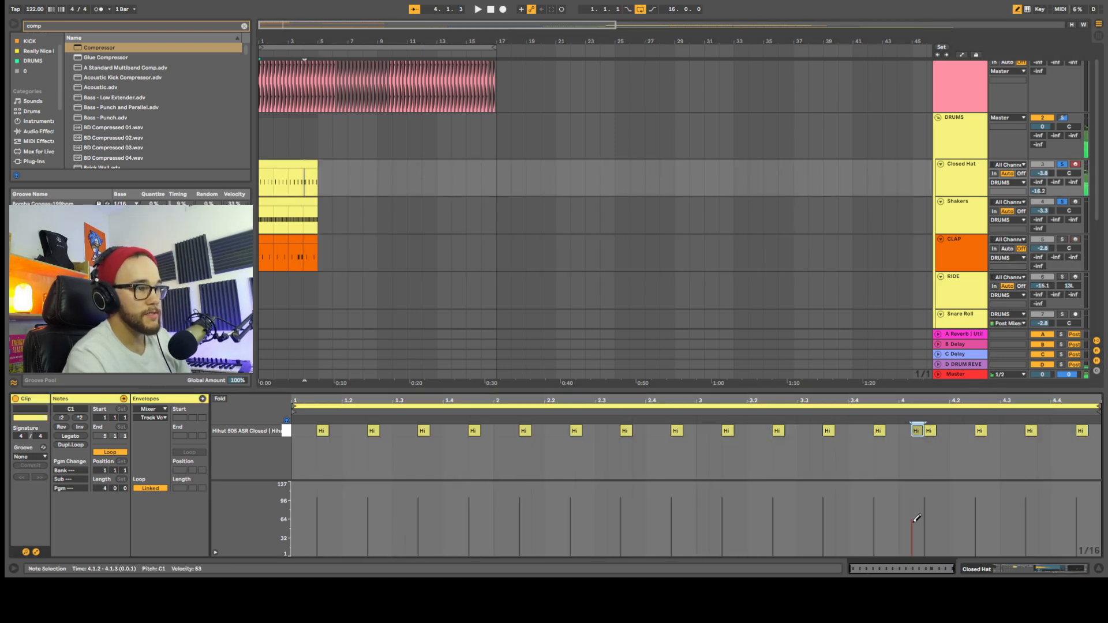
click(538, 431)
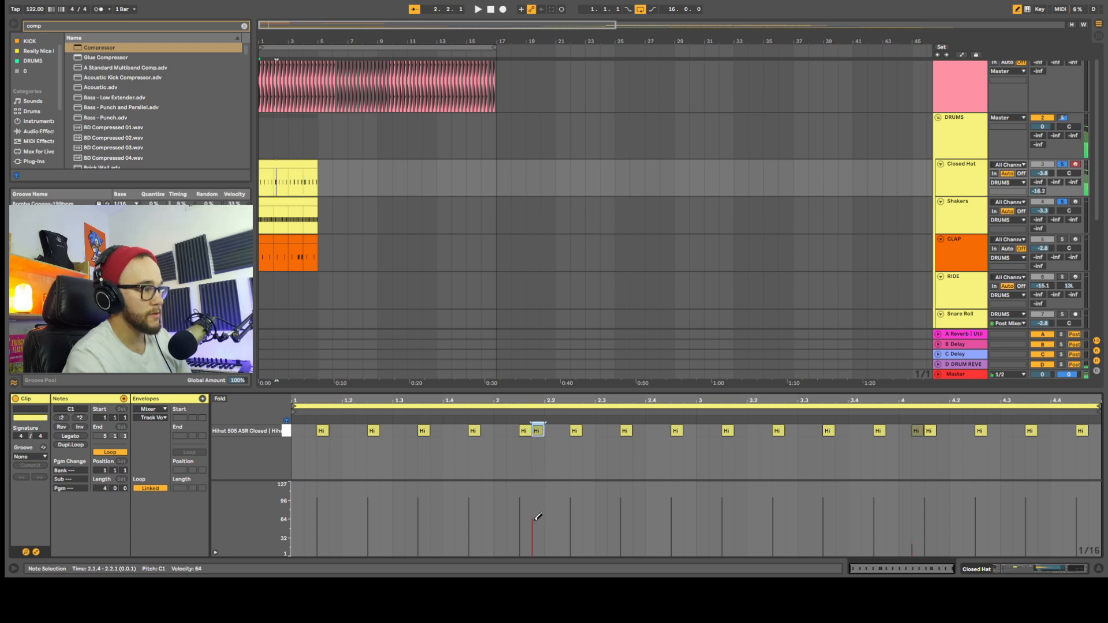
click(690, 431)
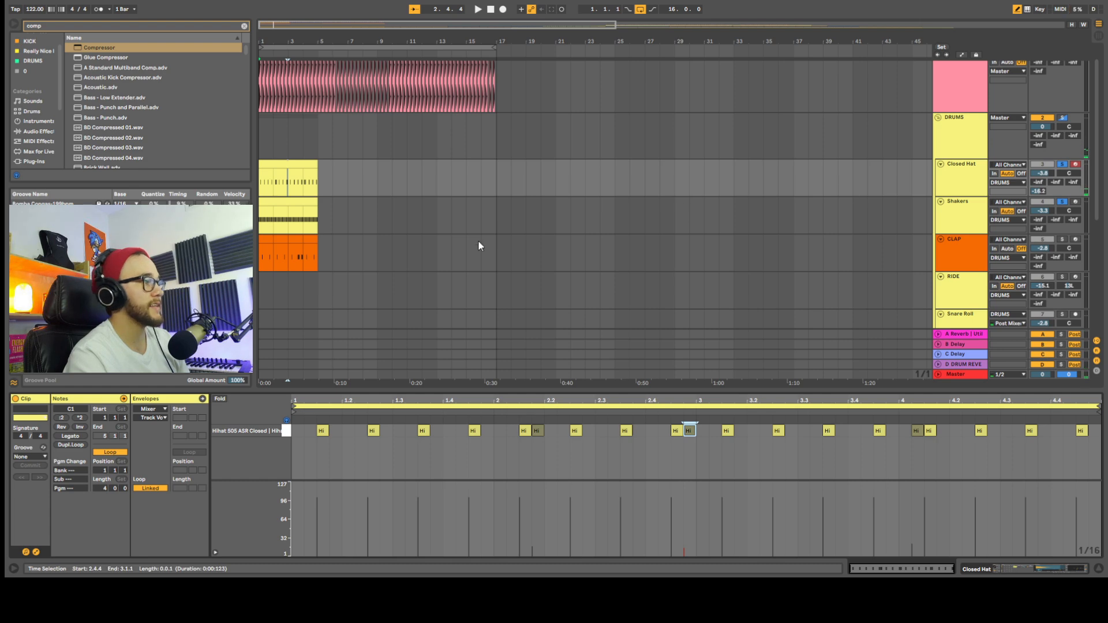
Solo the CLAP track with the other drums and audition the four-bar groove.
click(1062, 239)
key(space)
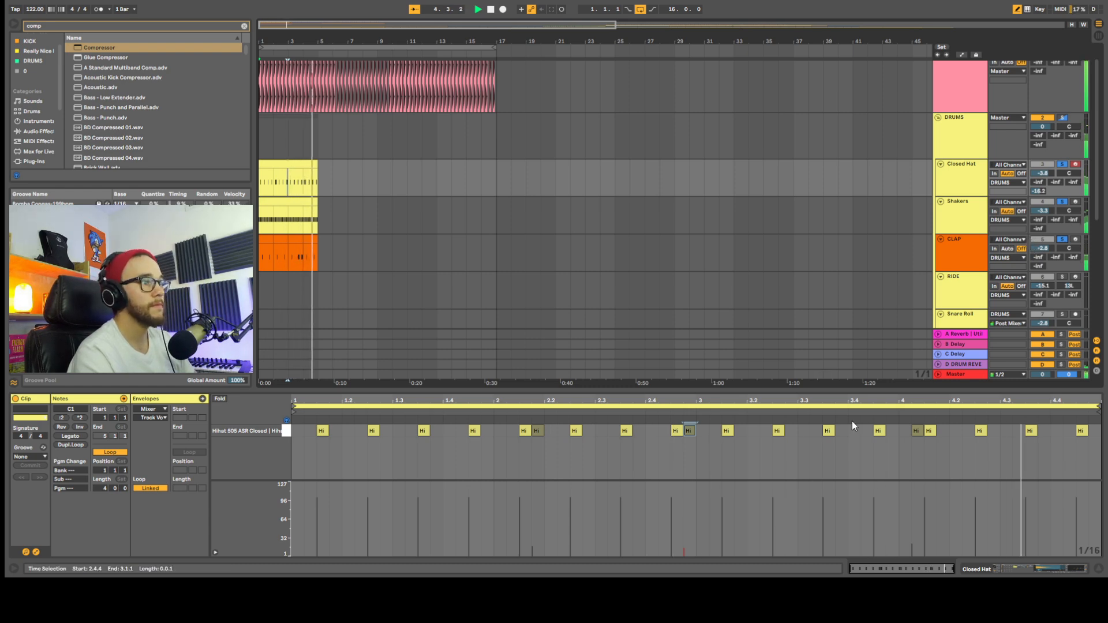
key(space)
Reopen the third bar's clap clip and set its note grid to 1/16.
click(292, 238)
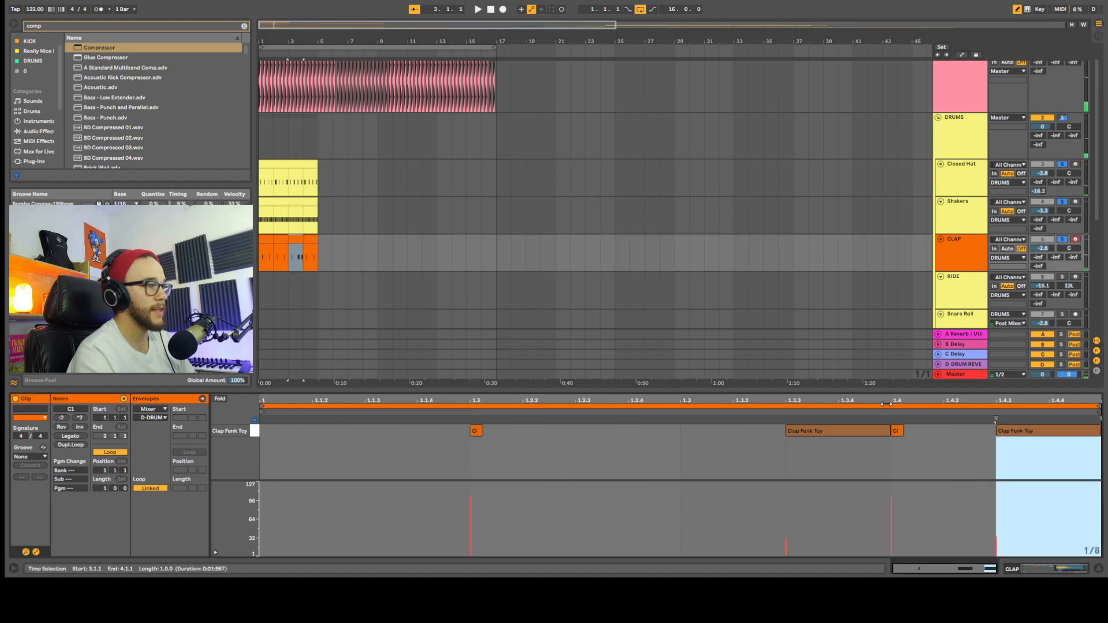
click(853, 432)
click(811, 430)
key(b)
mouse_move(814, 431)
mouse_down()
mouse_move(933, 439)
mouse_move(912, 470)
mouse_up()
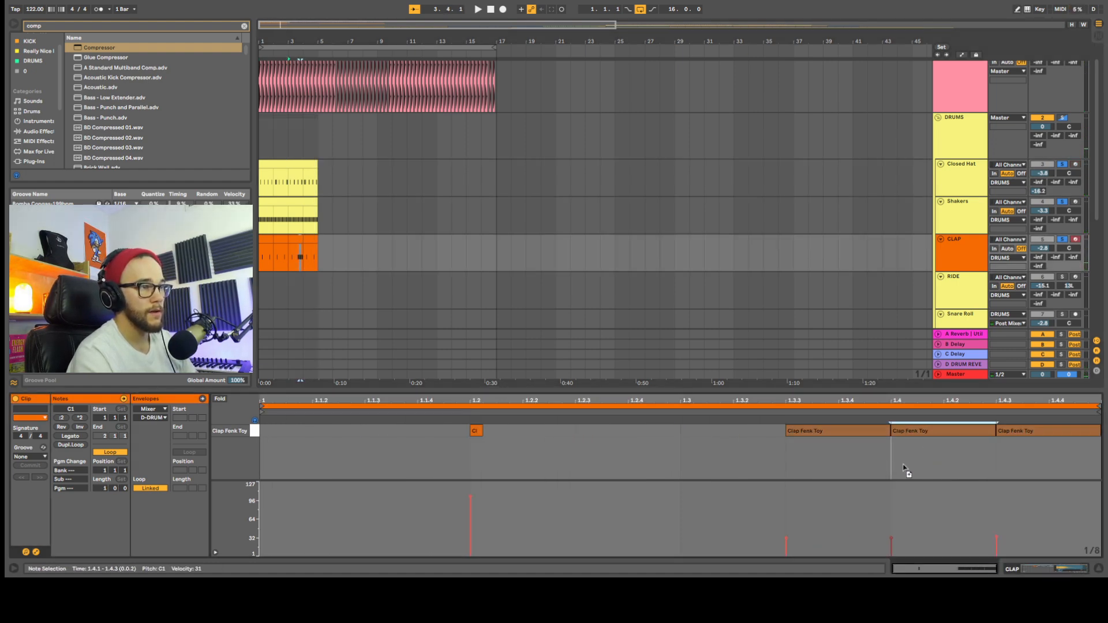
right_click(937, 462)
click(1017, 420)
Replace the eighth-note claps with two sixteenth-note claps at 1.4.3 and 1.4.4, keep the beat 4 clap, and set their velocities to about 53.
drag(817, 428, 1016, 432)
click(1007, 431)
click(1034, 431)
click(1064, 431)
drag(996, 528, 1047, 522)
click(1071, 433)
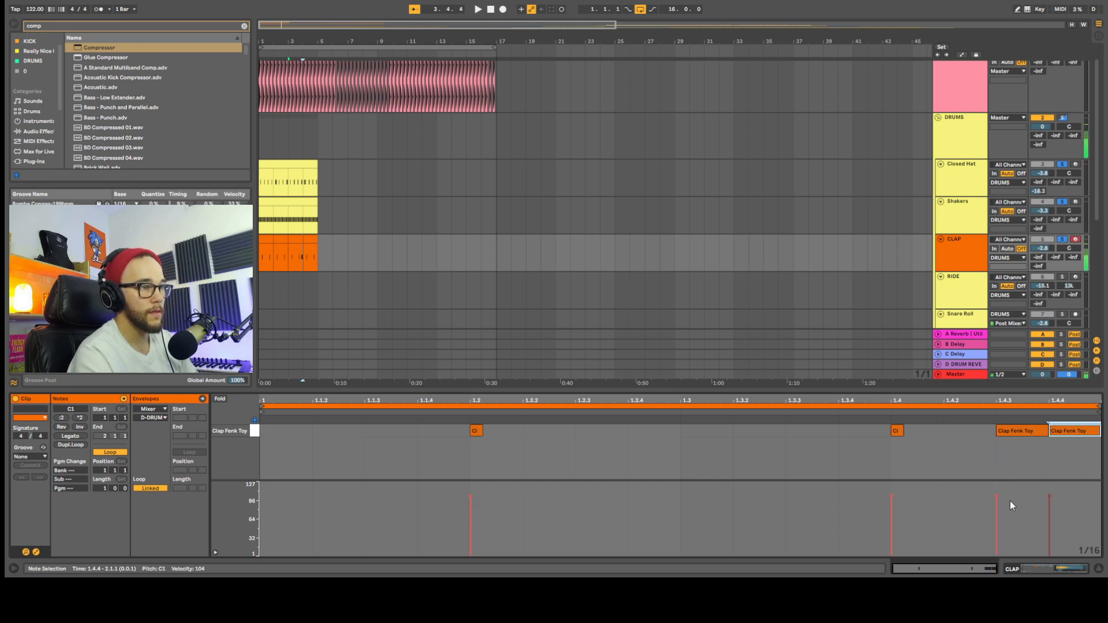
drag(996, 496, 997, 523)
drag(1049, 497, 1050, 523)
Audition the groove with the new clap fill and show the CLAP track's device chain.
key(space)
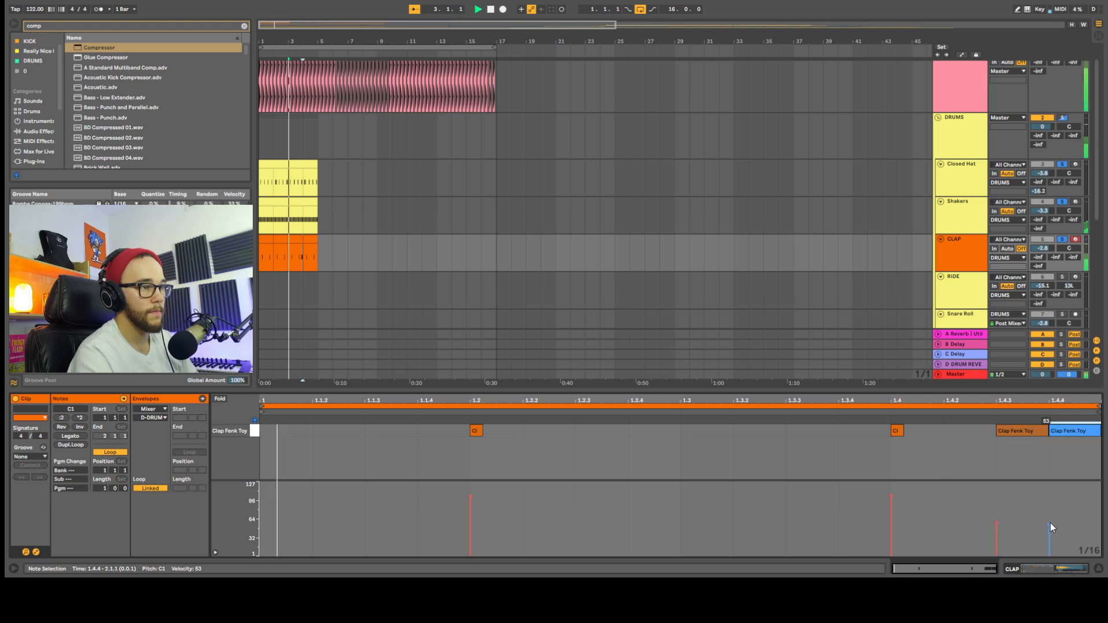
key(space)
key(shift+Tab)
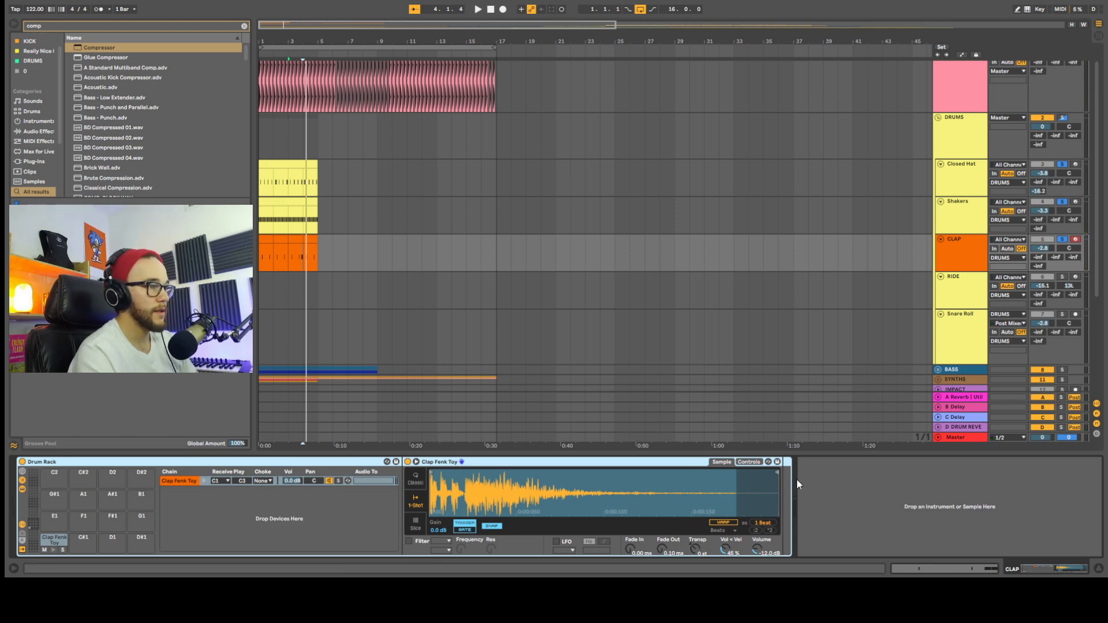
Trim the clap sample's start and end, set its fade-in to 3.37 ms and fade-out to 97.3 ms, and audition it.
drag(434, 473, 452, 474)
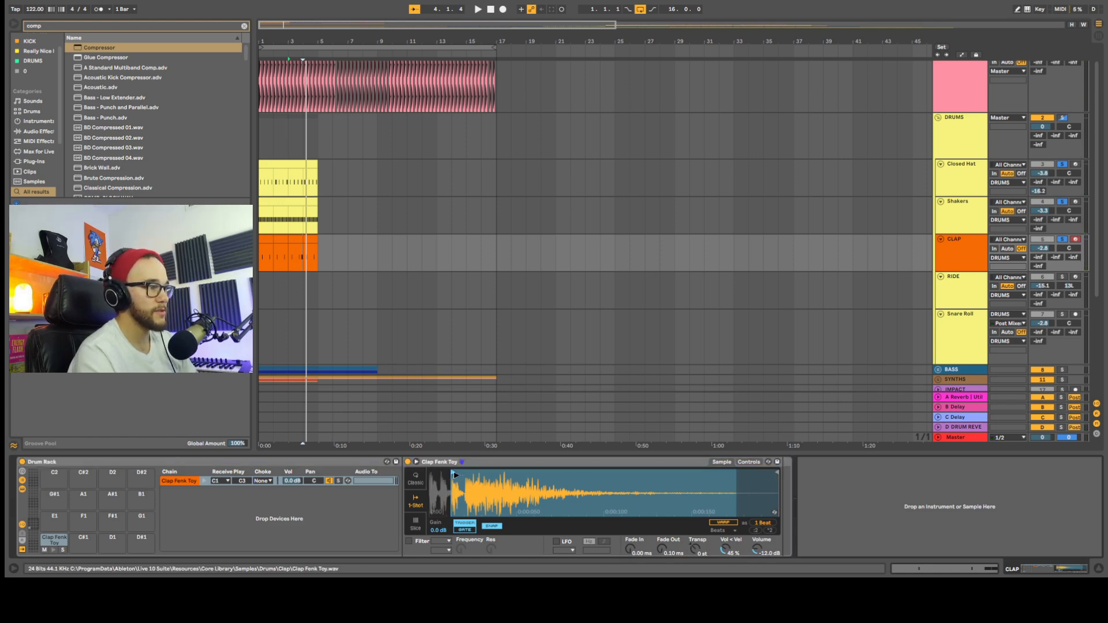
drag(630, 548, 630, 539)
drag(777, 475, 657, 475)
drag(665, 549, 665, 516)
drag(650, 473, 732, 476)
key(space)
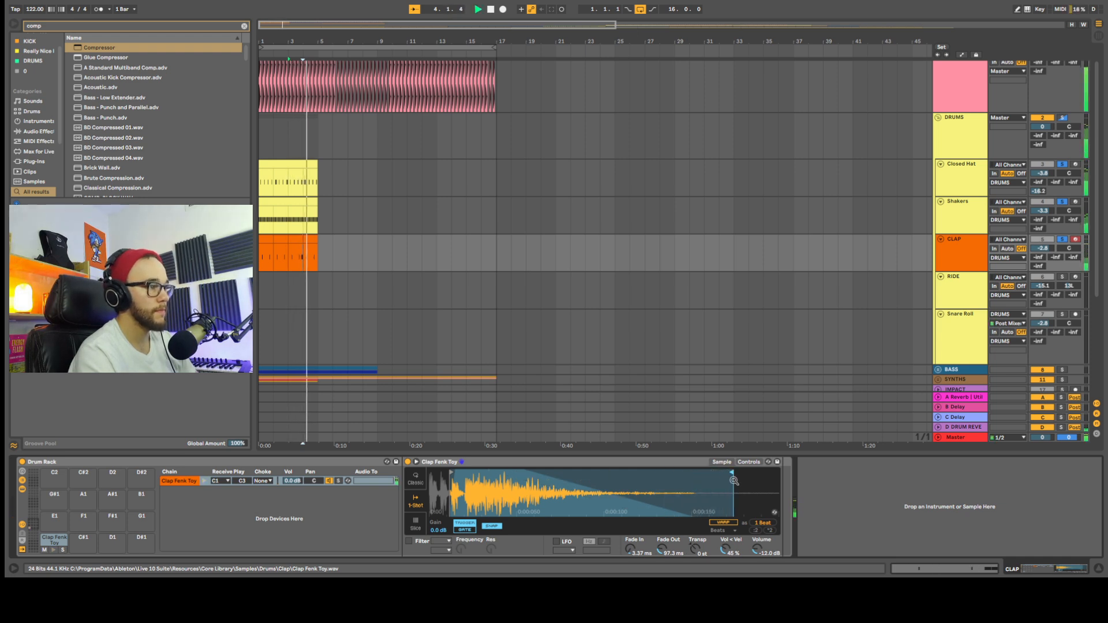
key(space)
Add EQ Eight to the CLAP track with a low cut, a midrange dip and a high boost around 3.59 kHz, and audition it.
key(ctrl+f)
text(eq)
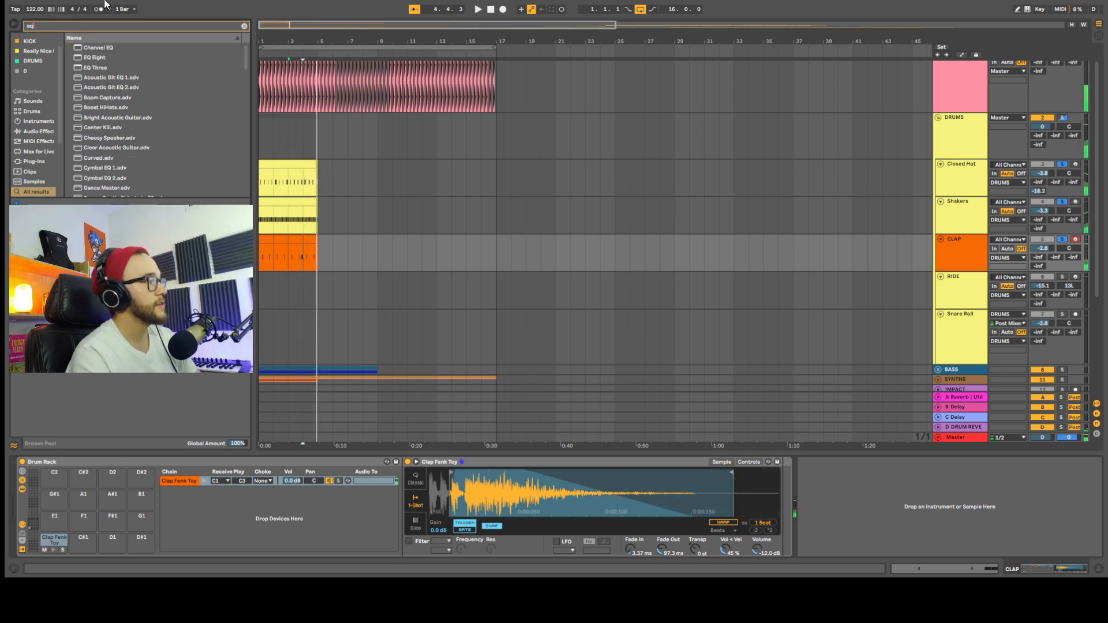
drag(88, 57, 251, 117)
drag(814, 493, 979, 497)
key(space)
key(space)
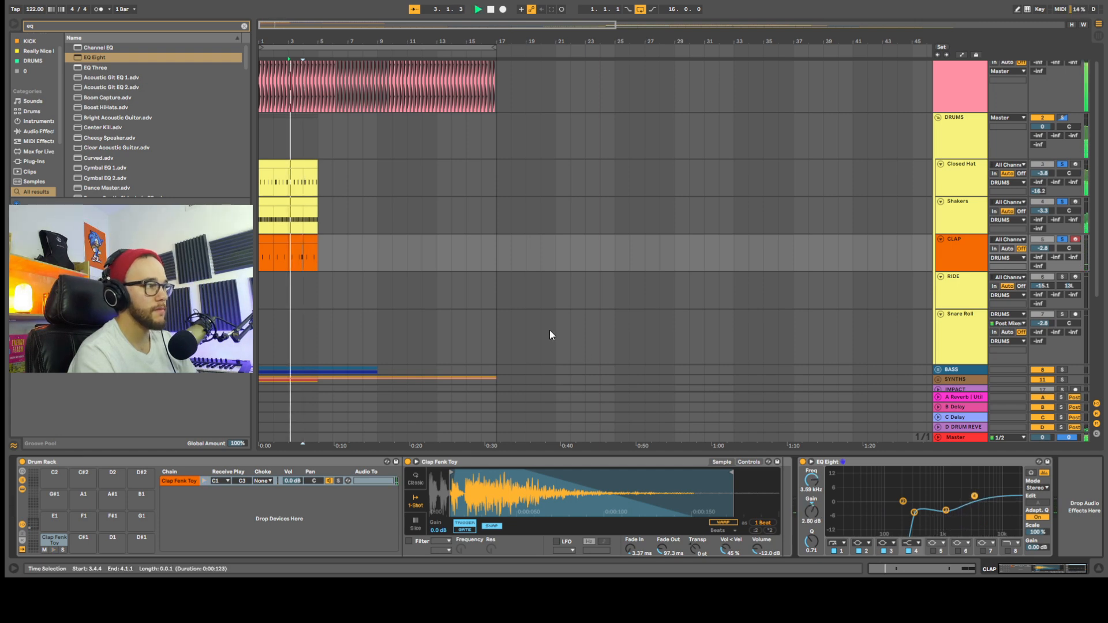
Set the CLAP track volume to -2.0 dB, move the EQ dip to about 2.15 kHz at -3.60 dB, and audition the groove.
drag(1042, 248, 1042, 245)
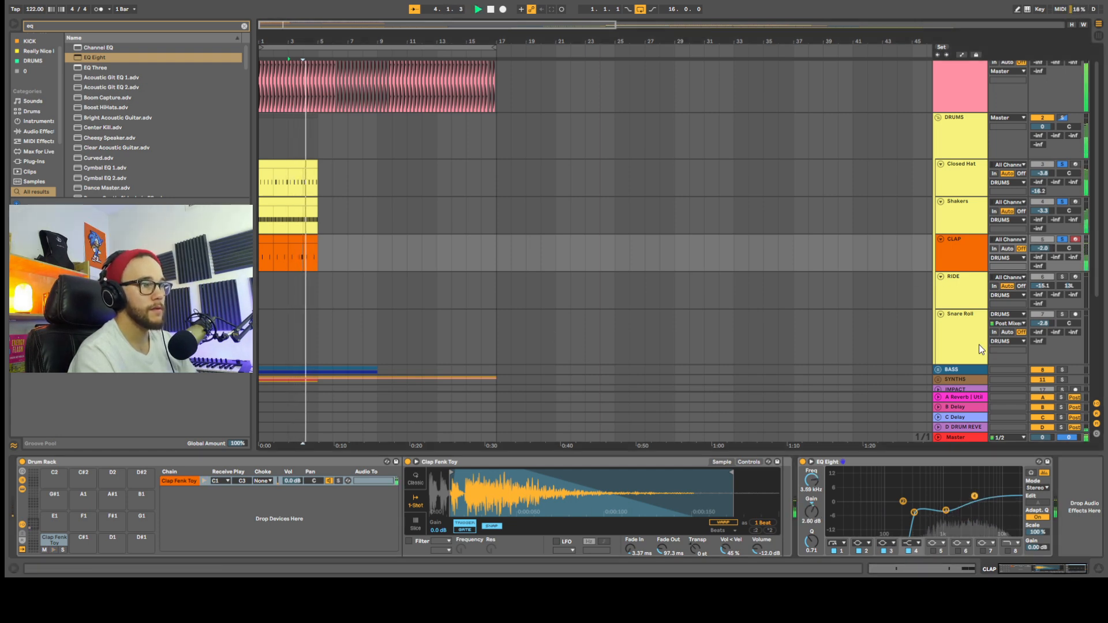
mouse_move(946, 511)
mouse_down()
mouse_move(963, 511)
mouse_move(923, 511)
mouse_move(962, 509)
mouse_up()
key(space)
key(space)
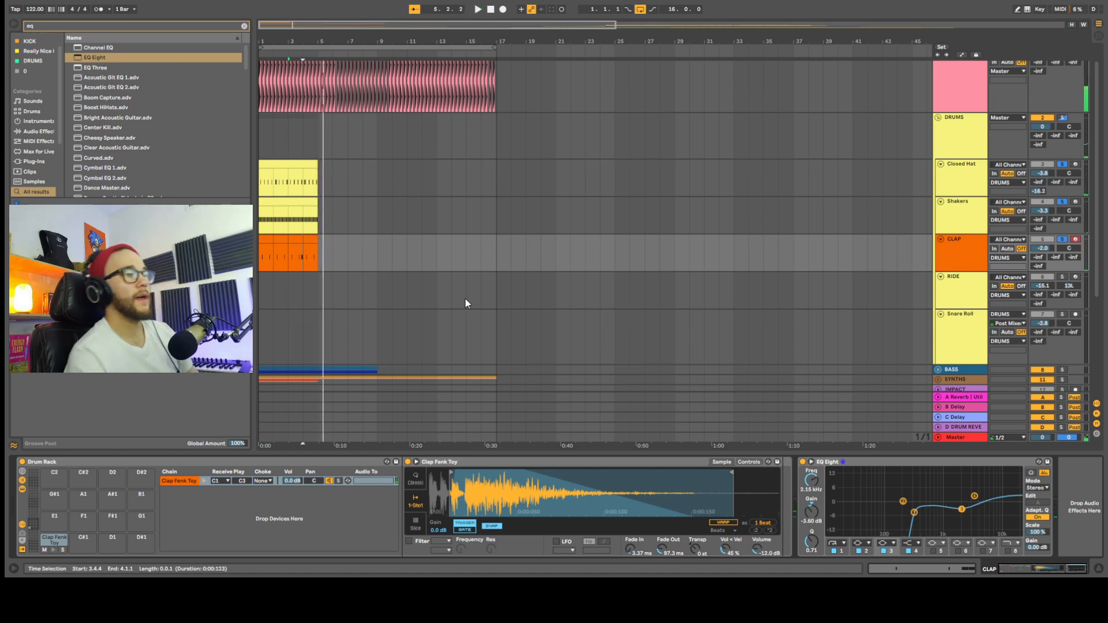
Create an empty four-bar MIDI clip on the RIDE track alongside the other drum clips.
click(981, 296)
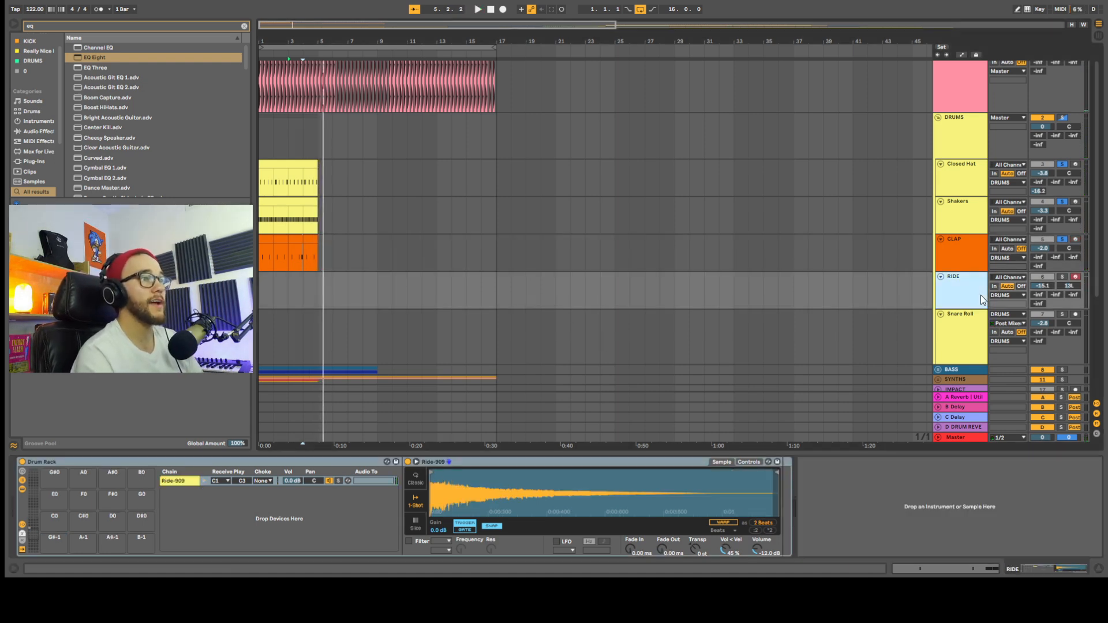
key(Up)
key(Up)
key(Down)
key(Down)
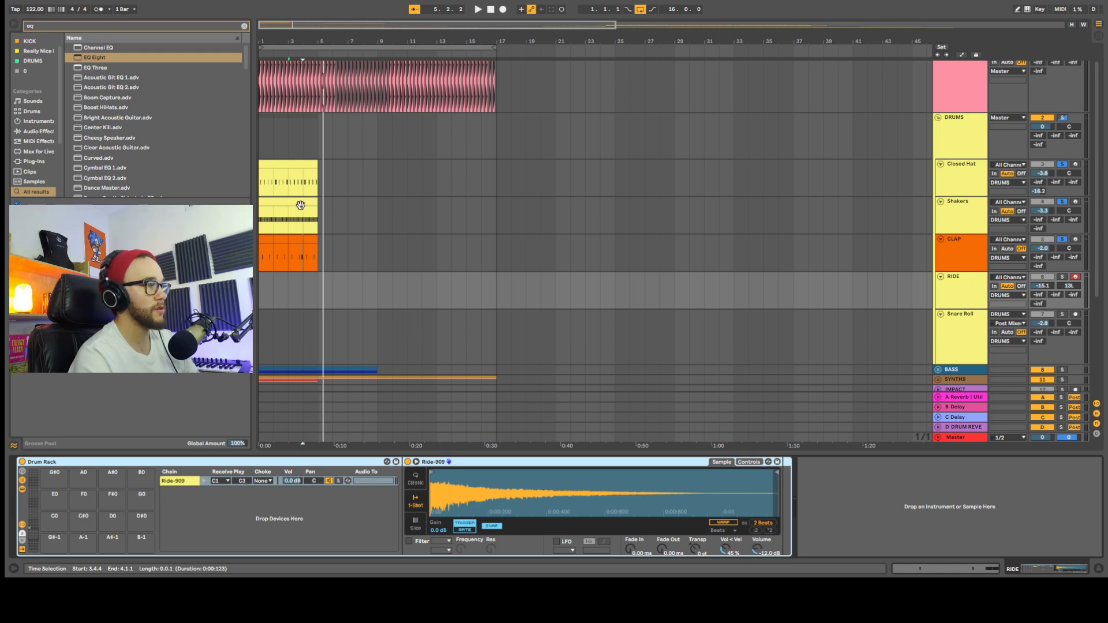
click(303, 286)
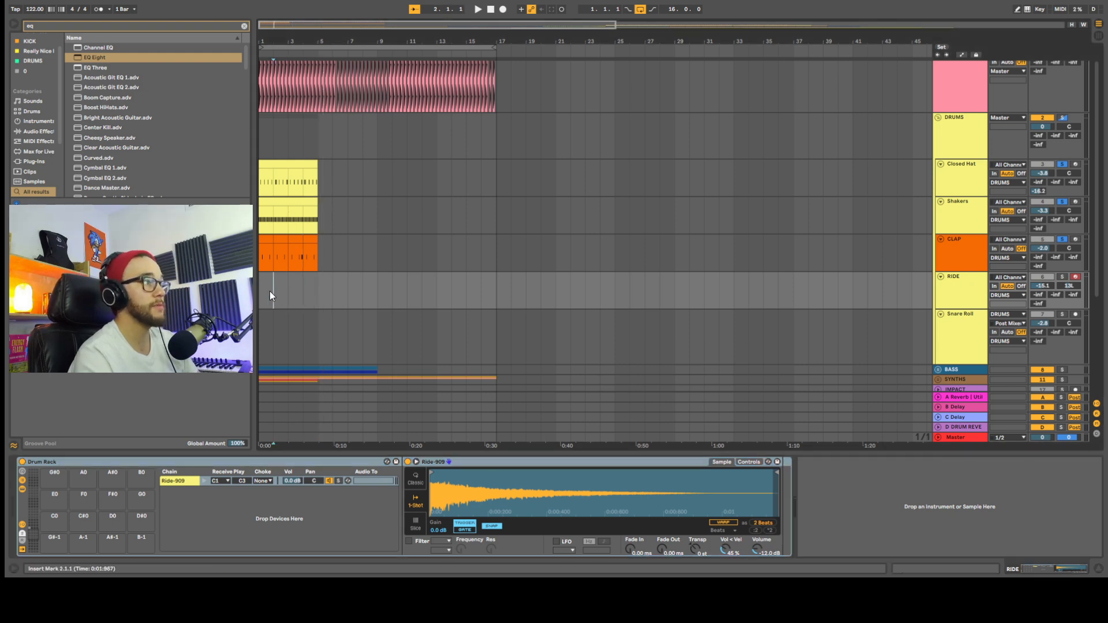
key(ctrl+shift+m)
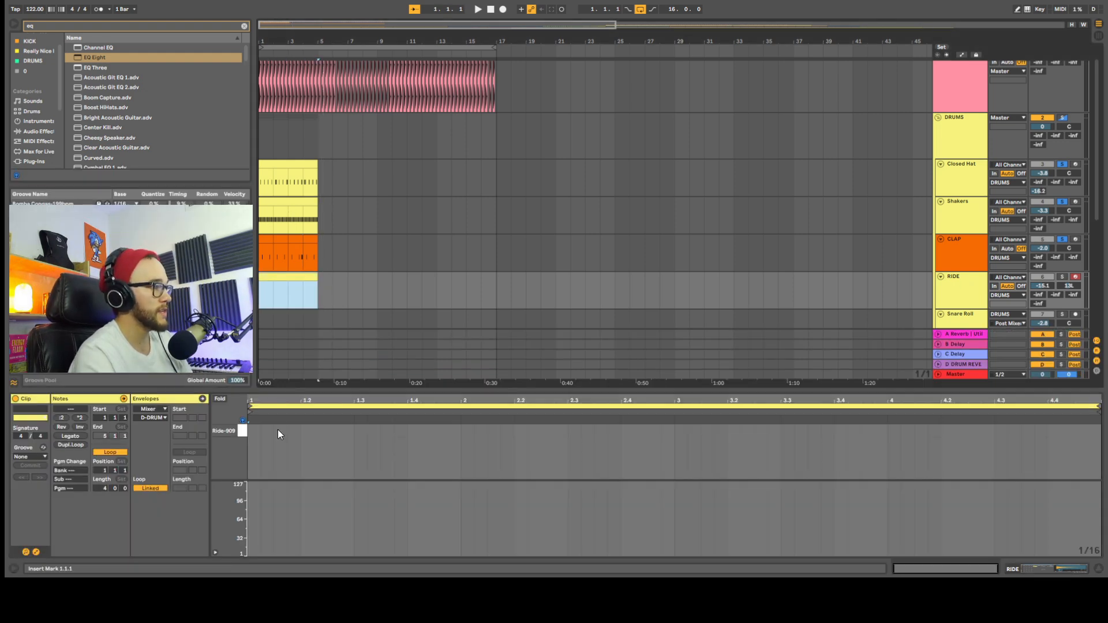
Draw ride notes on the offbeat of each beat in the first bar and duplicate them across all four bars.
key(b)
click(279, 429)
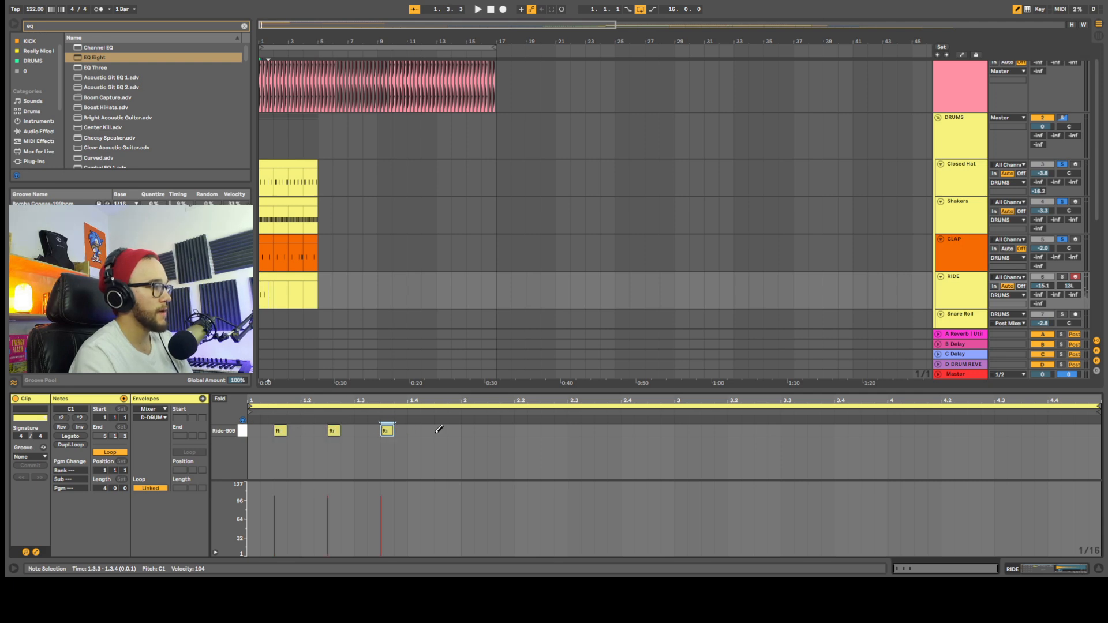
key(b)
key(Delete)
drag(467, 432, 215, 439)
key(ctrl+d)
key(ctrl+d)
key(ctrl+d)
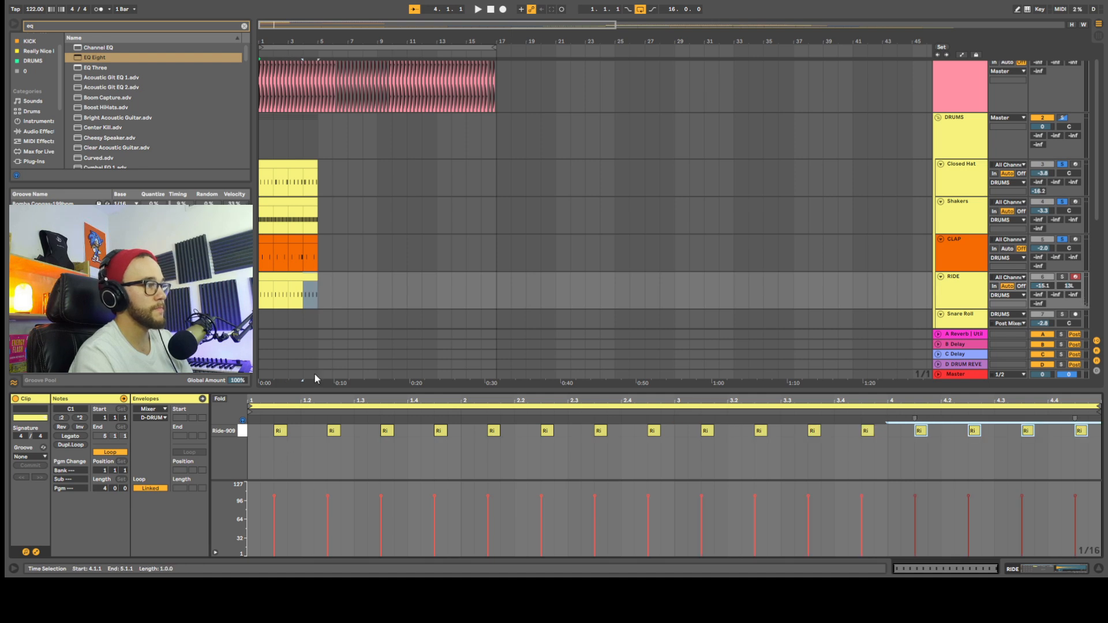
Set the RIDE track volume to -15.0 dB, solo the track and audition the ride pattern.
drag(1047, 290, 1047, 290)
click(1062, 278)
key(space)
Trim the attack off the Ride-909 sample's start and set its fade-in to 185 ms and fade-out to 572 ms.
click(973, 287)
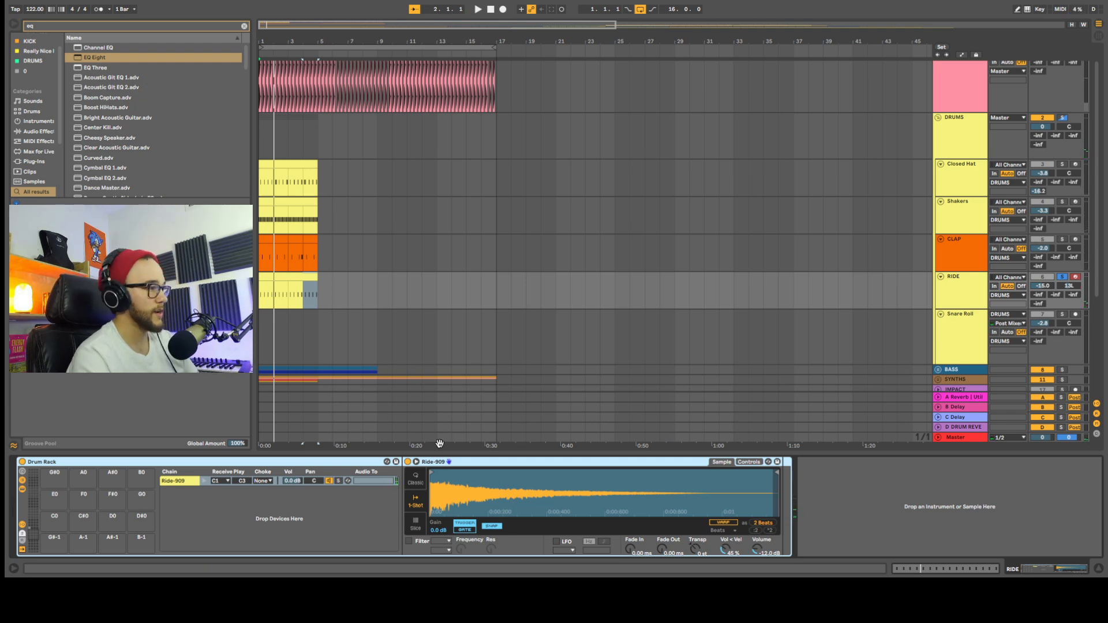
drag(647, 553, 630, 539)
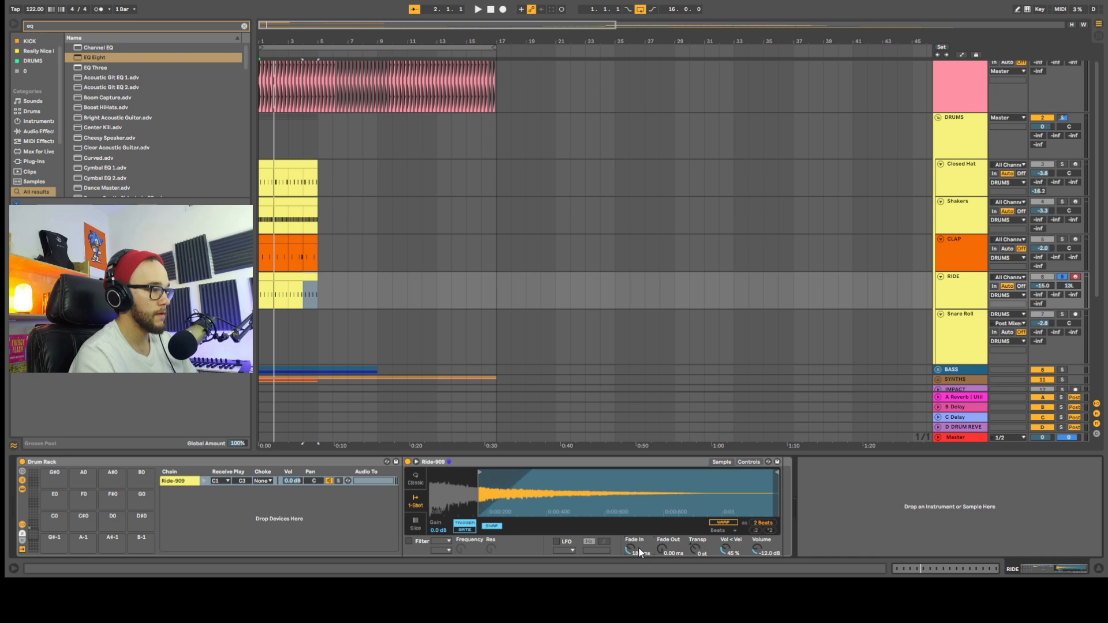
drag(663, 550, 666, 553)
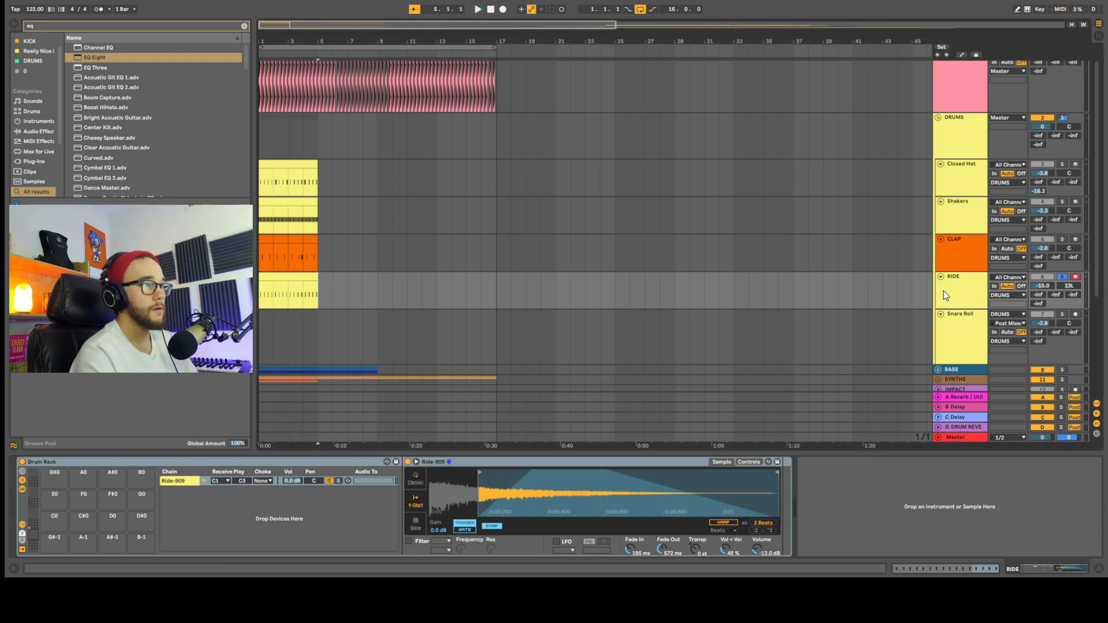
Add a Reverb to the RIDE track with a 1.60 s decay time and 63% dry/wet.
key(ctrl+f)
text(rev)
double_click(97, 48)
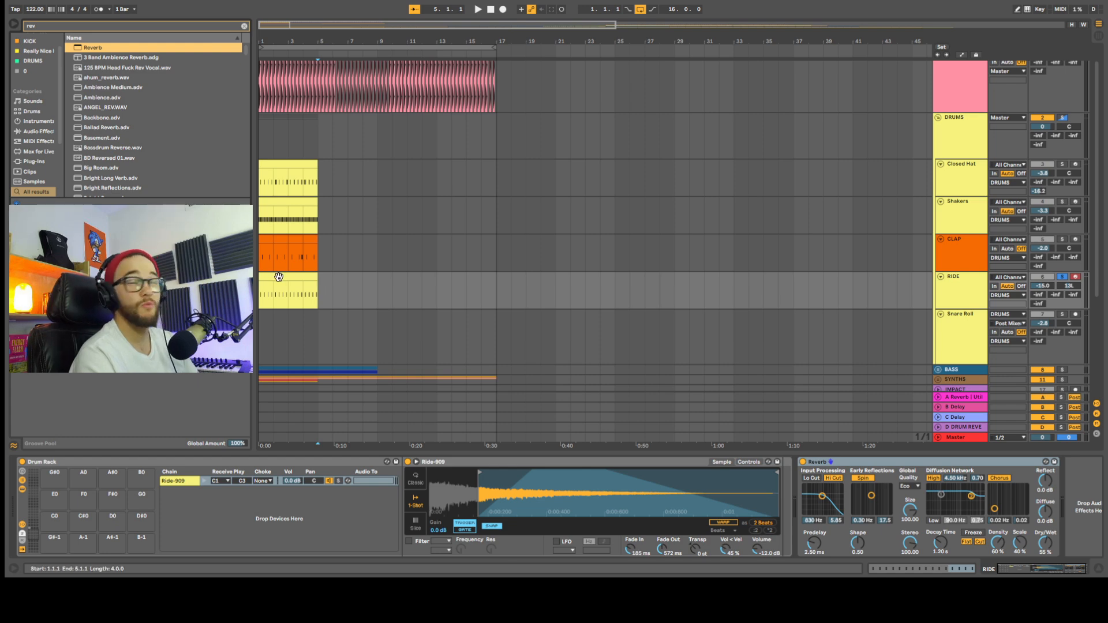
key(ctrl+f)
text(eq)
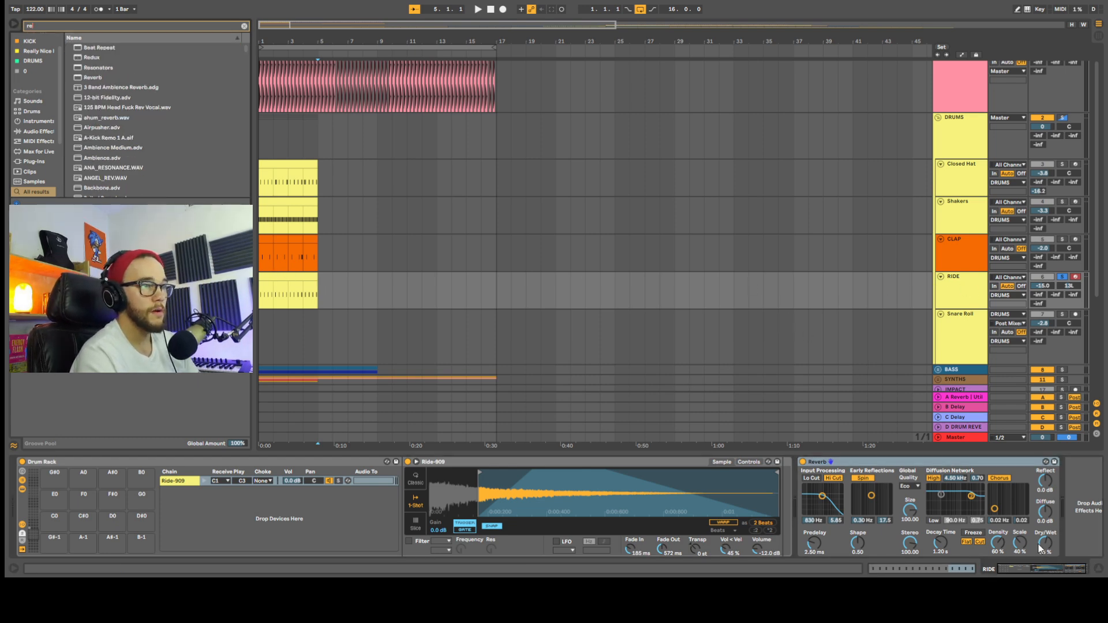
drag(1036, 548, 1036, 545)
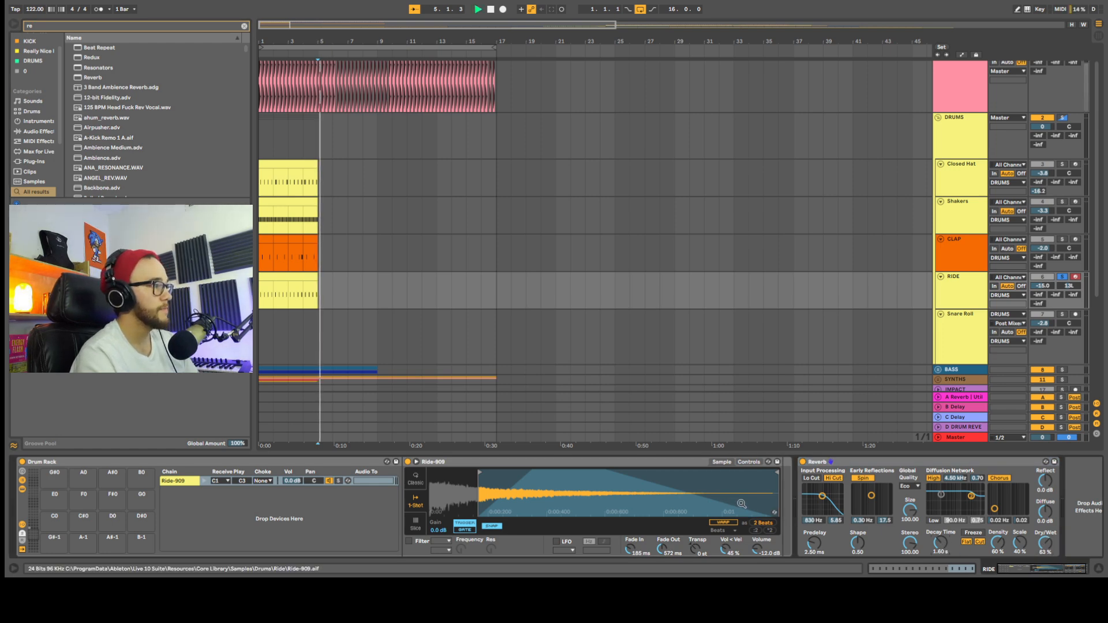
Shorten the loop to the first four bars and set the ride reverb to 52% wet with low cut enabled at about 2.13 kHz.
click(273, 50)
drag(495, 48, 325, 78)
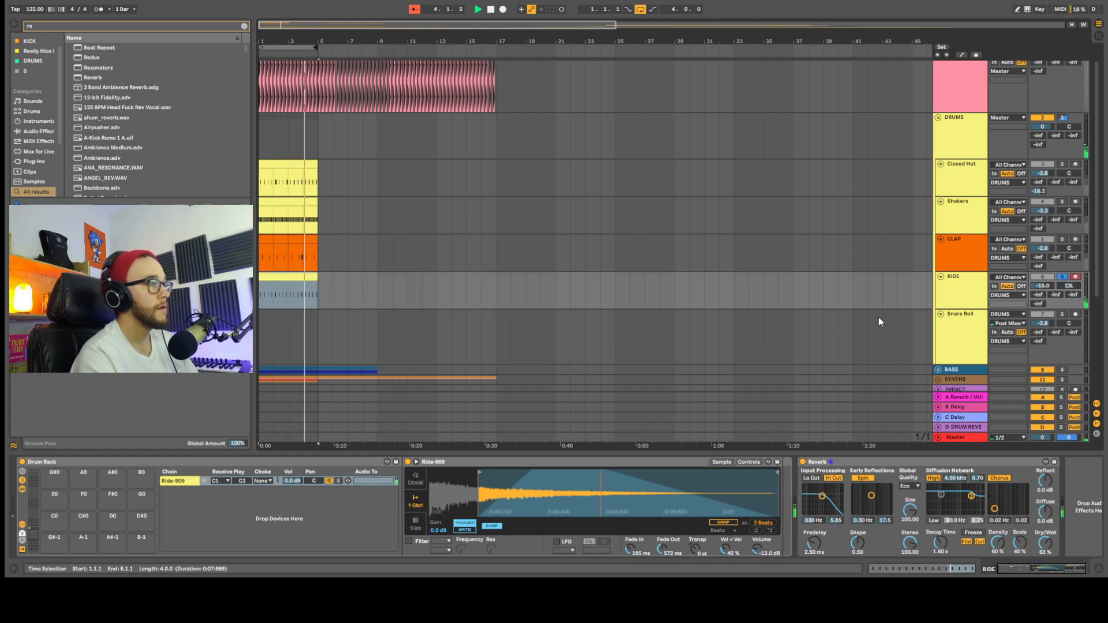
drag(1046, 543, 1045, 553)
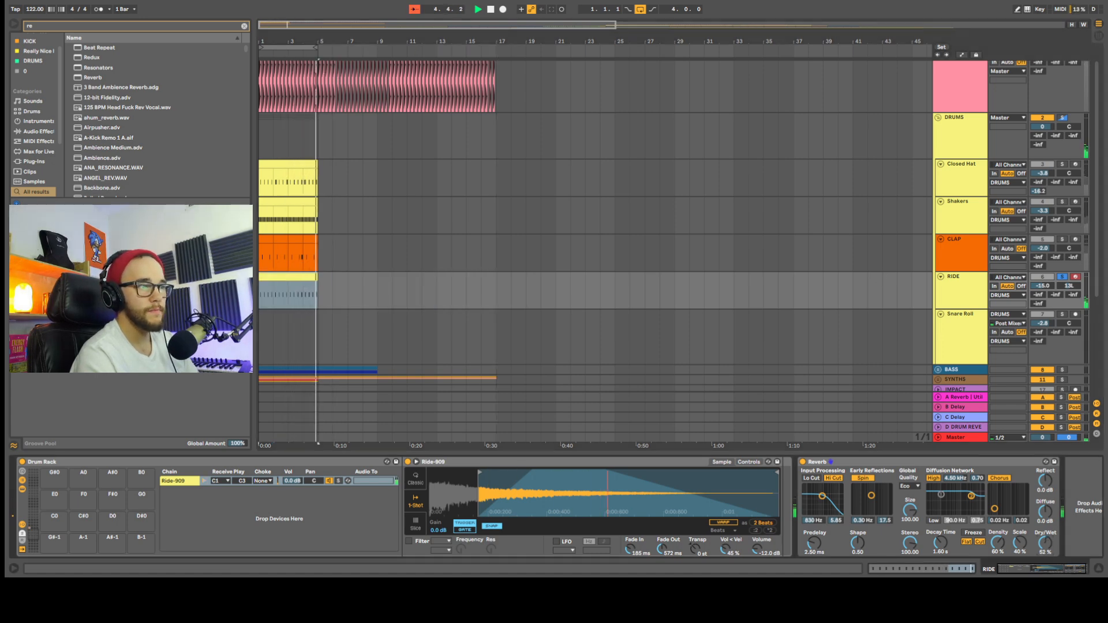
click(808, 477)
drag(821, 497, 825, 495)
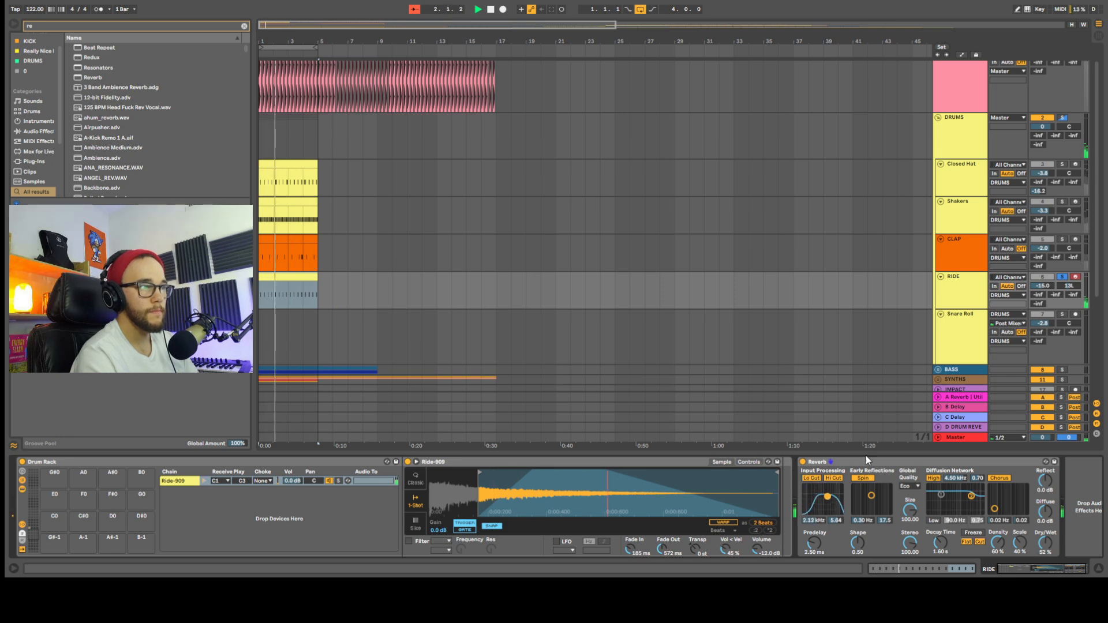
Unsolo the drum tracks, set the ride reverb to 40% wet with high cut off, and lower the RIDE volume to -15.5 dB.
click(1063, 278)
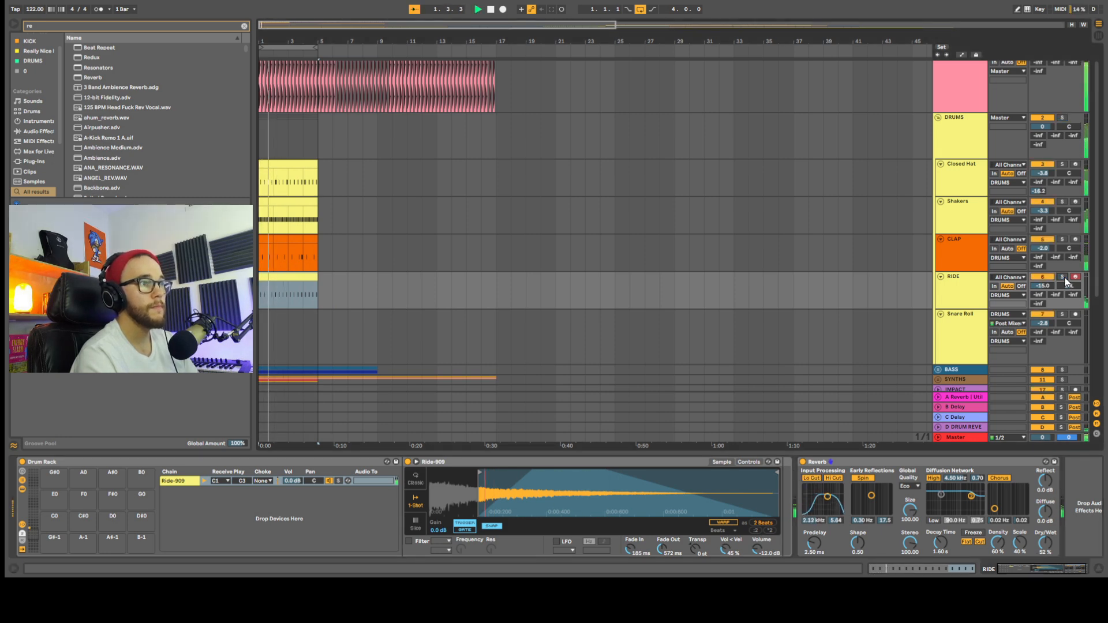
drag(1045, 543, 1045, 553)
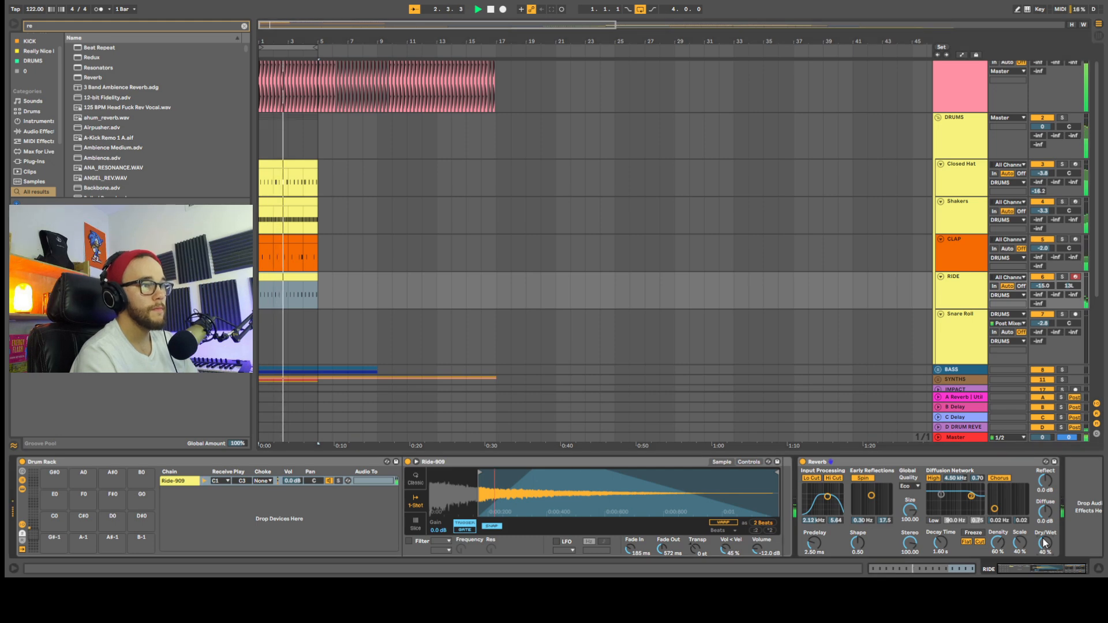
click(833, 478)
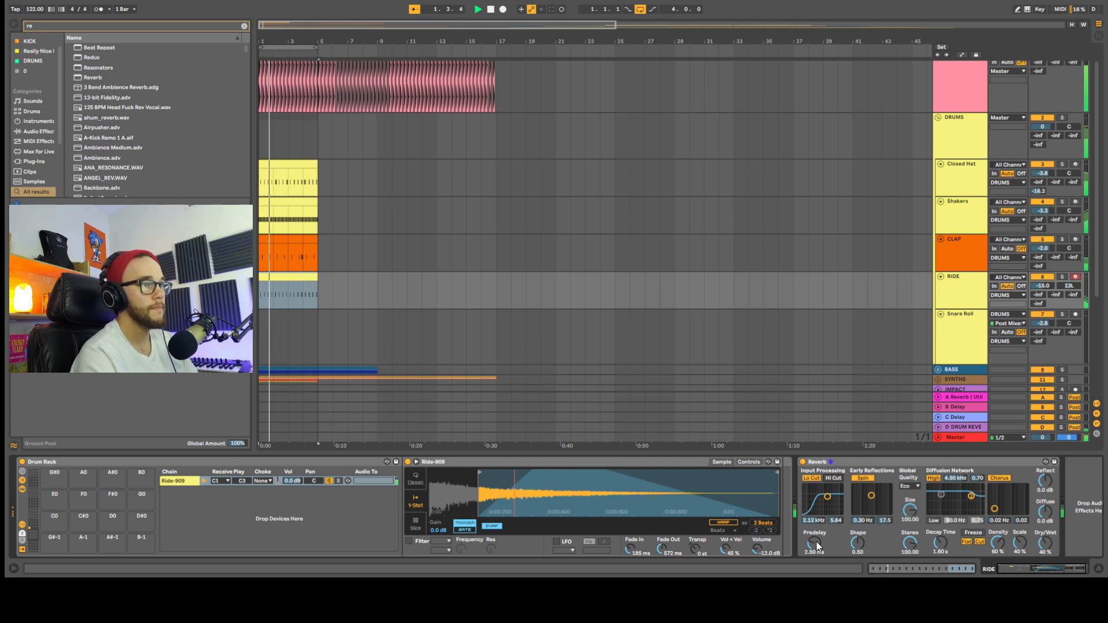
drag(1038, 286, 1042, 286)
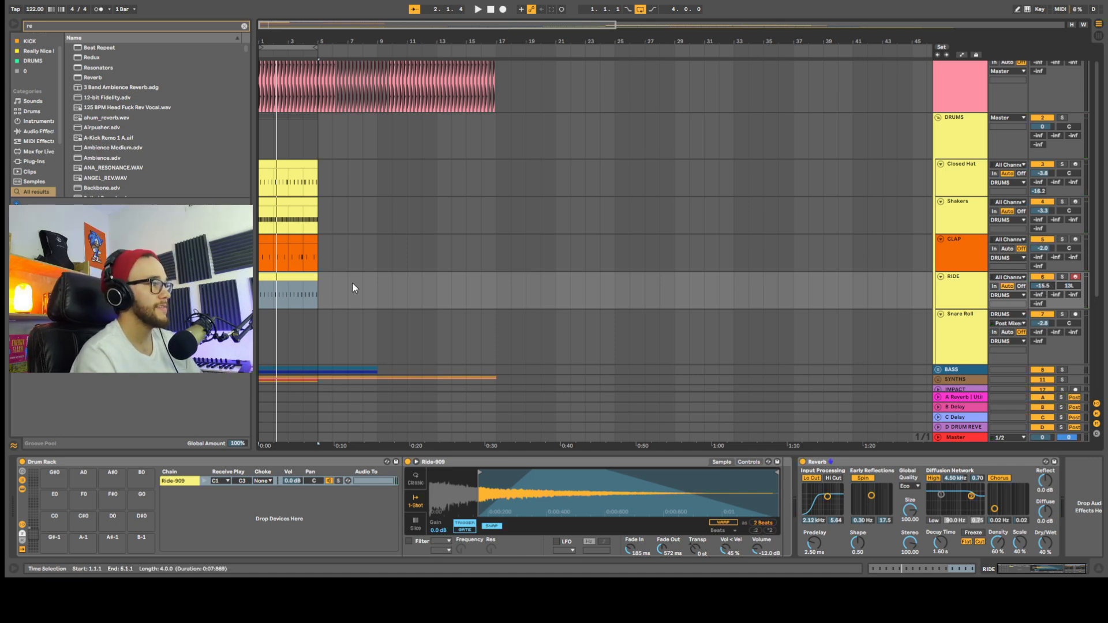
Unfold the SYNTHS group and select the PIANO track.
click(324, 289)
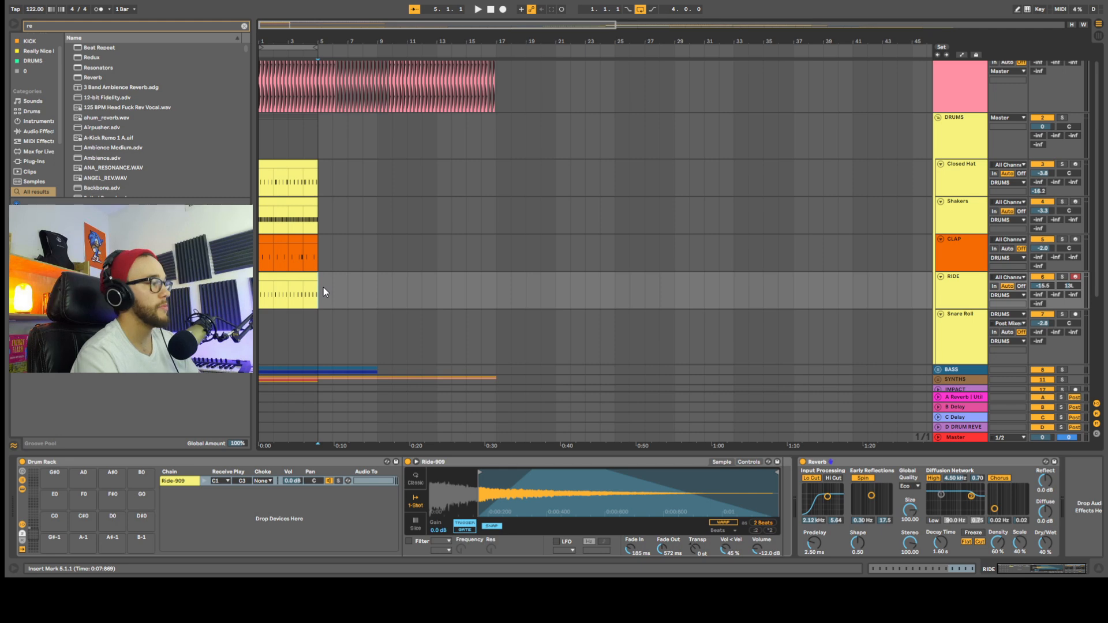
scroll(319, 272, down, 1)
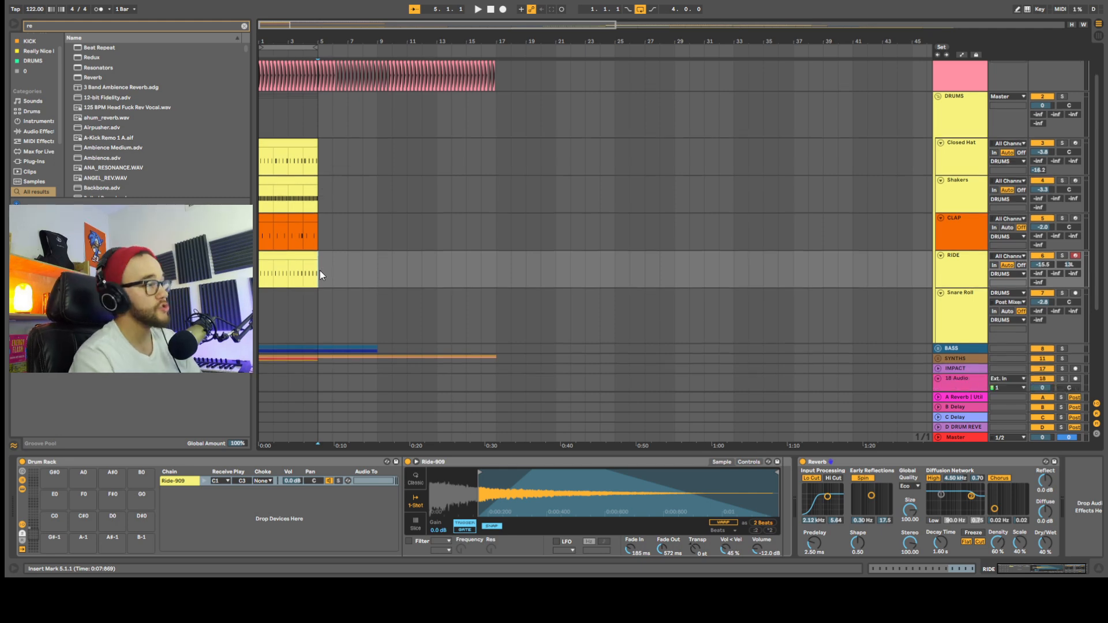
scroll(329, 257, down, 3)
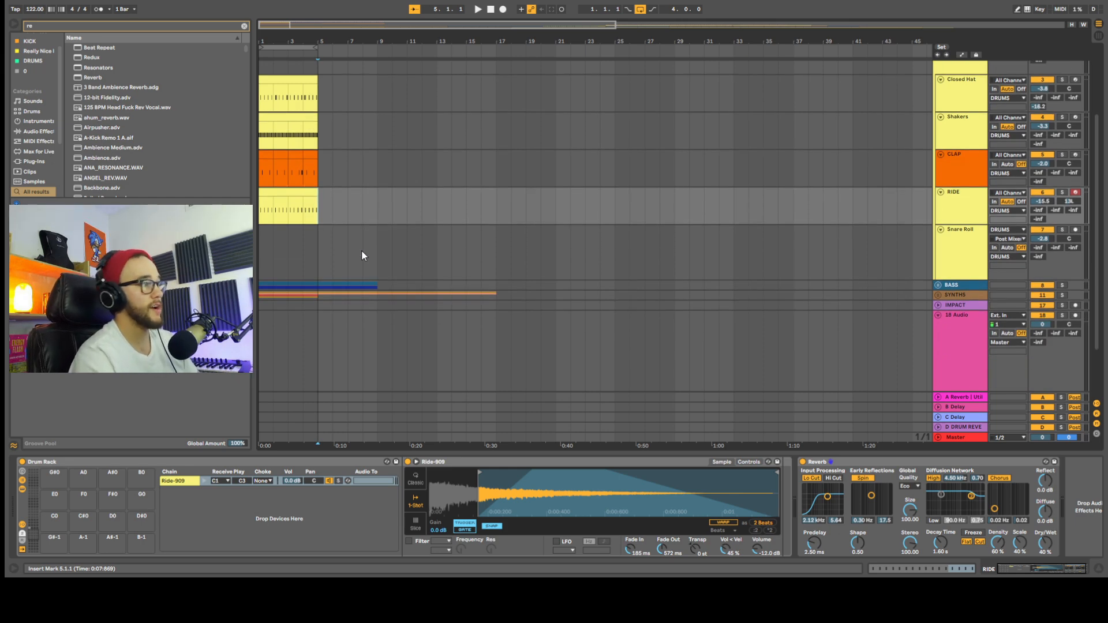
scroll(364, 252, down, 3)
click(937, 225)
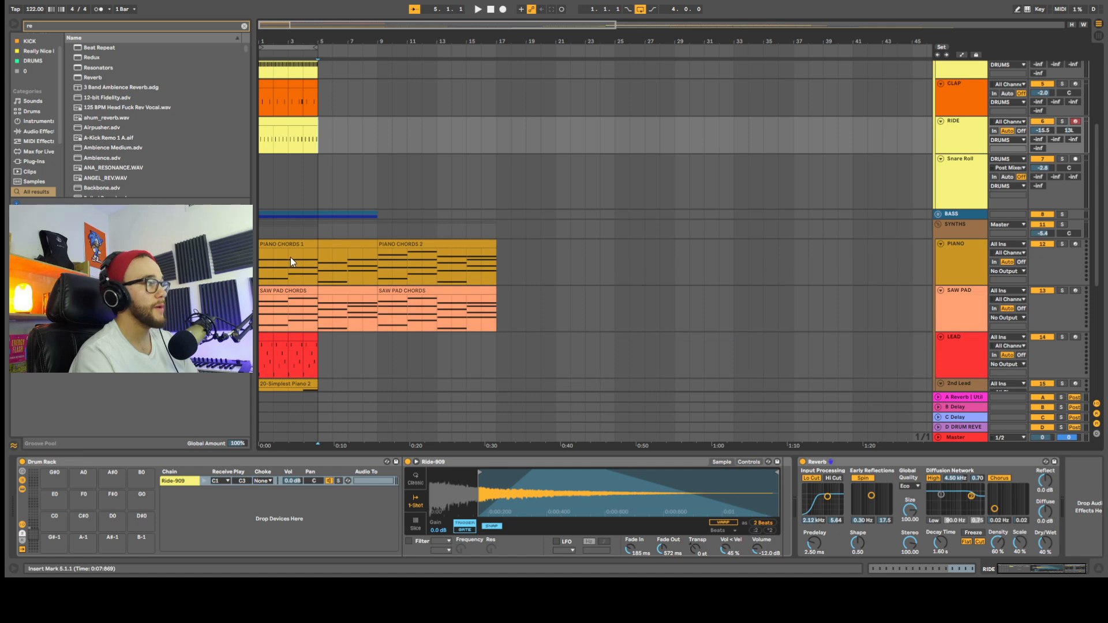
scroll(295, 257, down, 2)
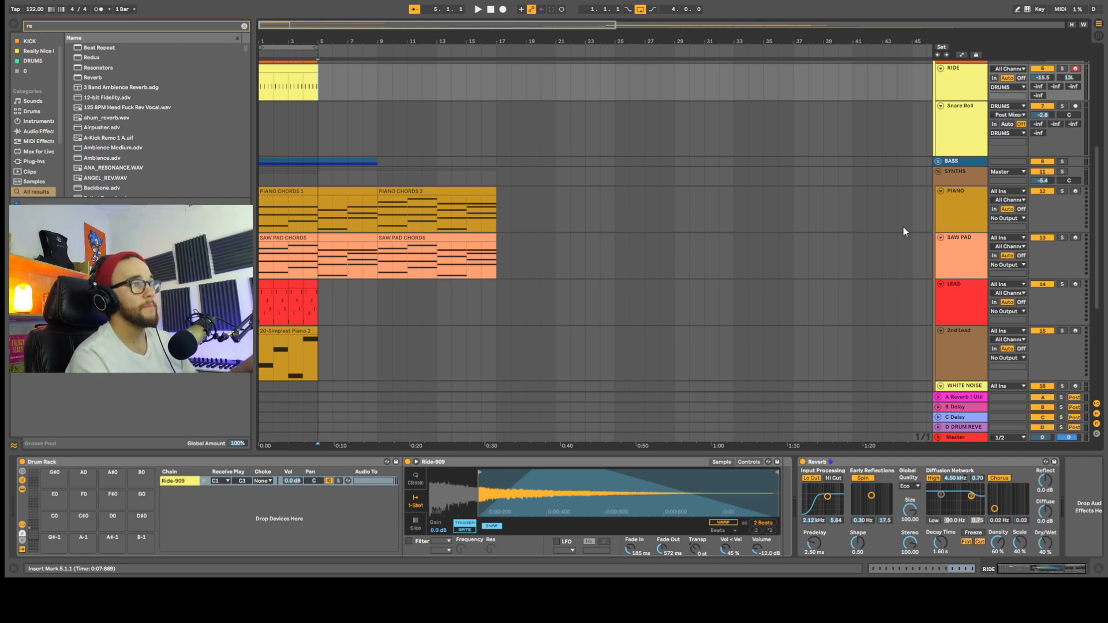
click(755, 225)
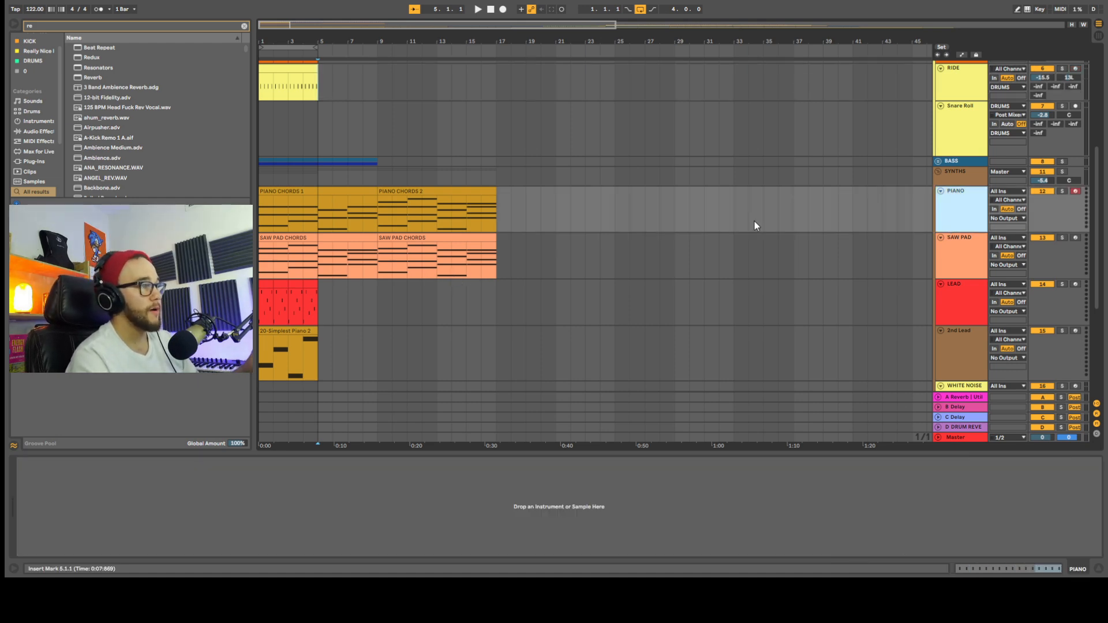
Set the arrangement loop to the eight-bar length of the PIANO CHORDS 1 clip.
double_click(300, 191)
key(ctrl+l)
click(373, 180)
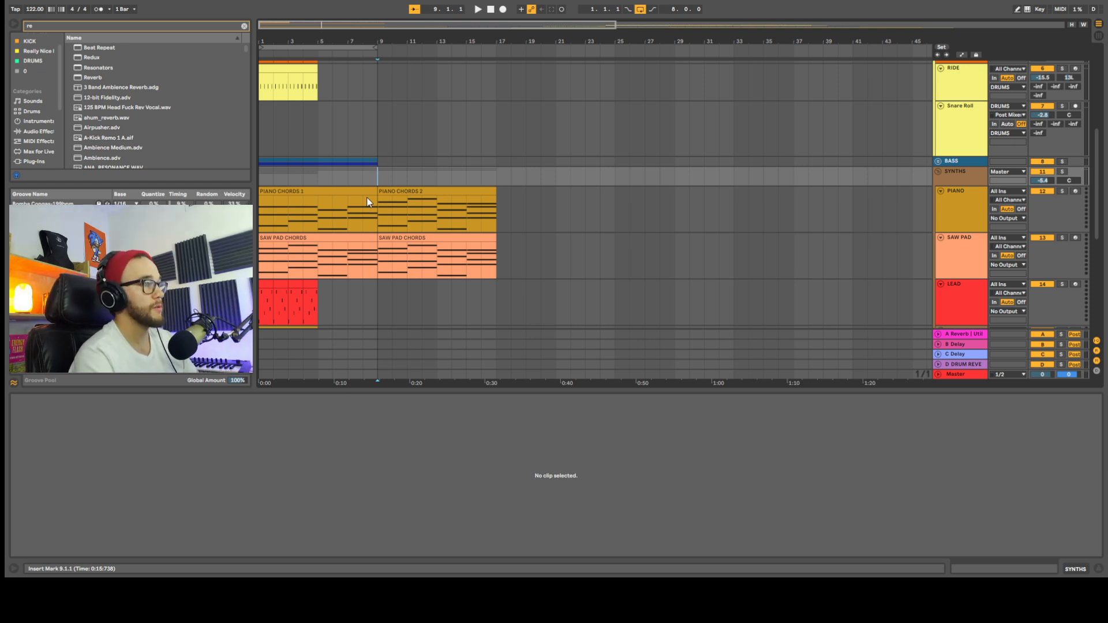
click(359, 202)
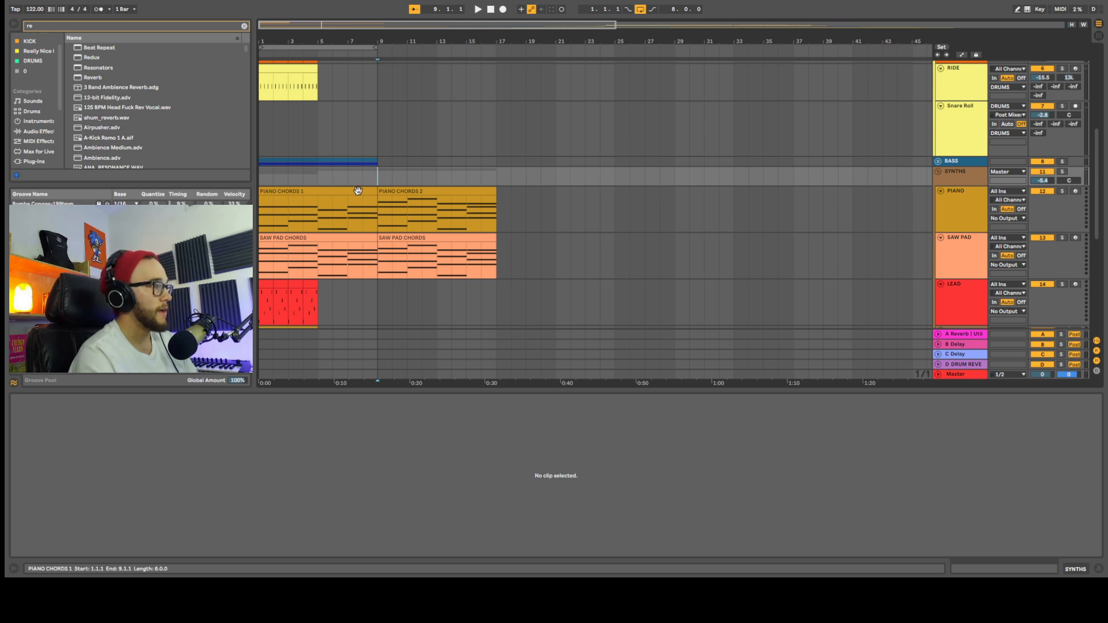
click(404, 457)
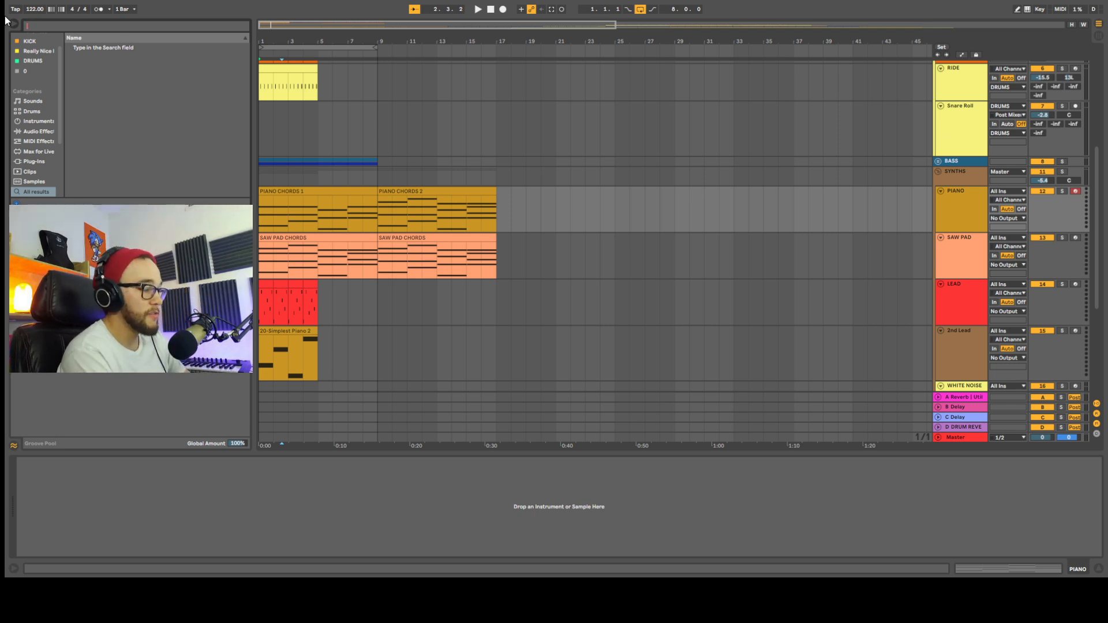
Find the Simplest Piano preset in the browser and load it onto the PIANO track.
text(simplest)
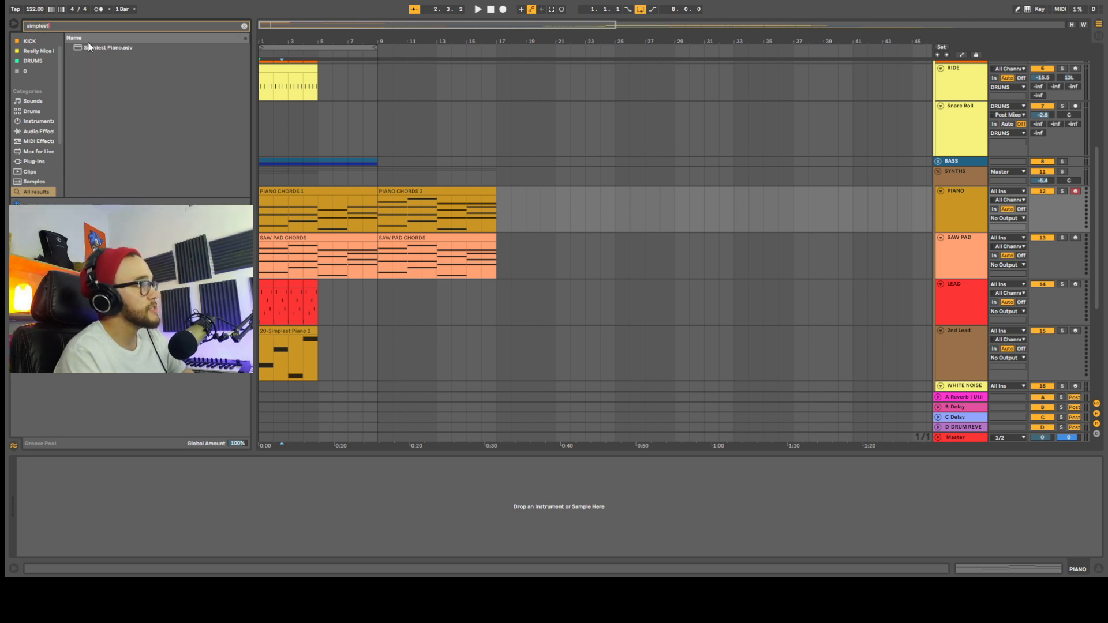
click(140, 48)
drag(139, 47, 953, 211)
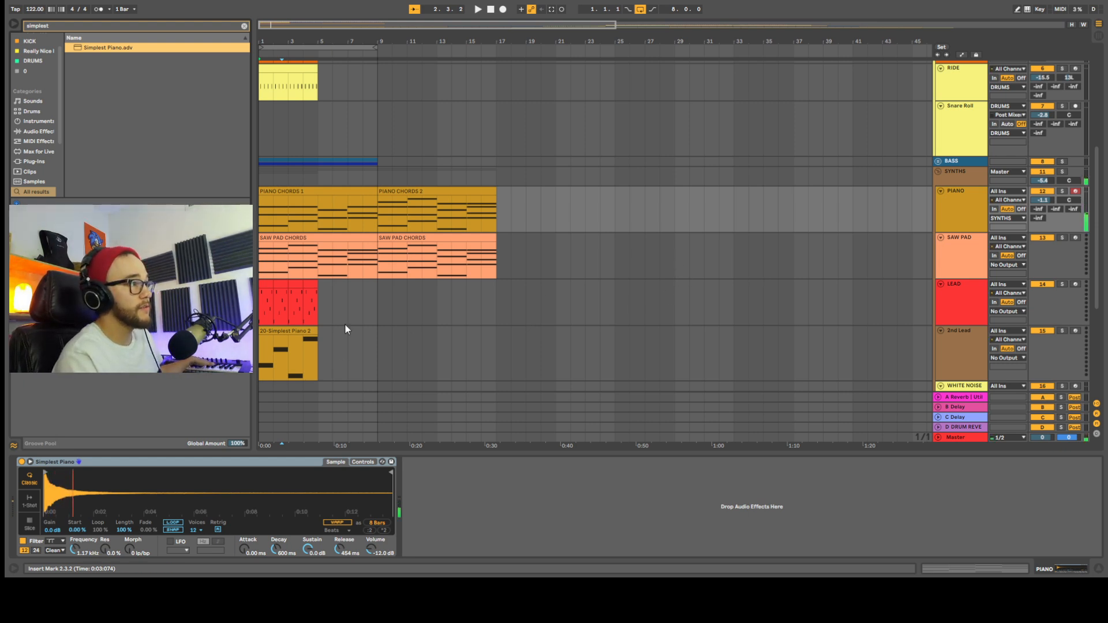
Examine the chord notes in both PIANO CHORDS clips, closely checking the note start timing around bars 3 and 5 of PIANO CHORDS 1.
double_click(294, 193)
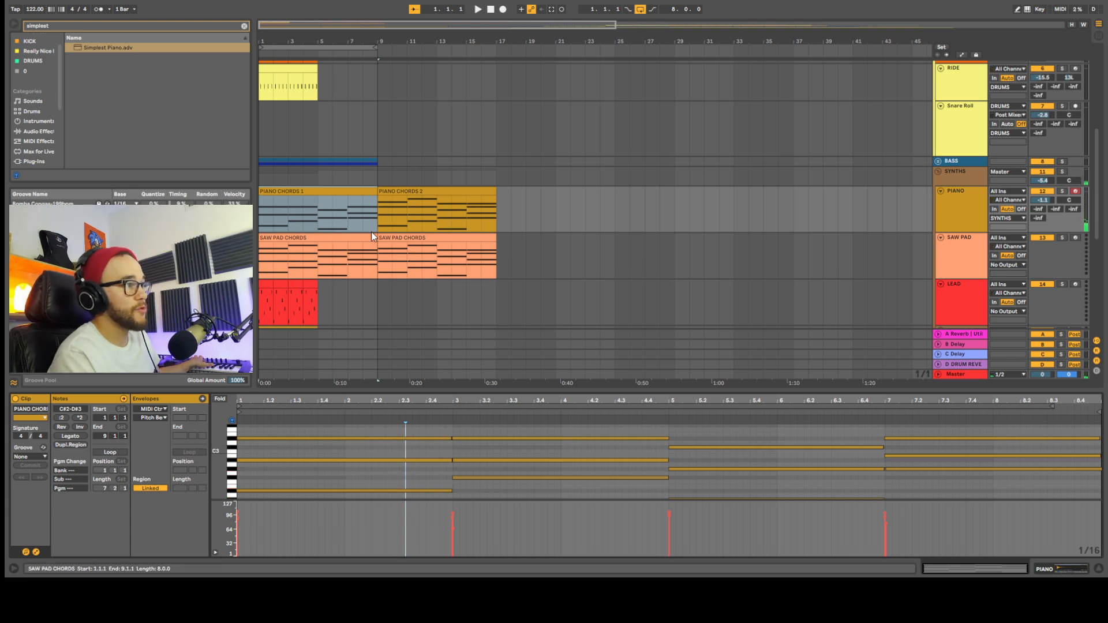
click(392, 190)
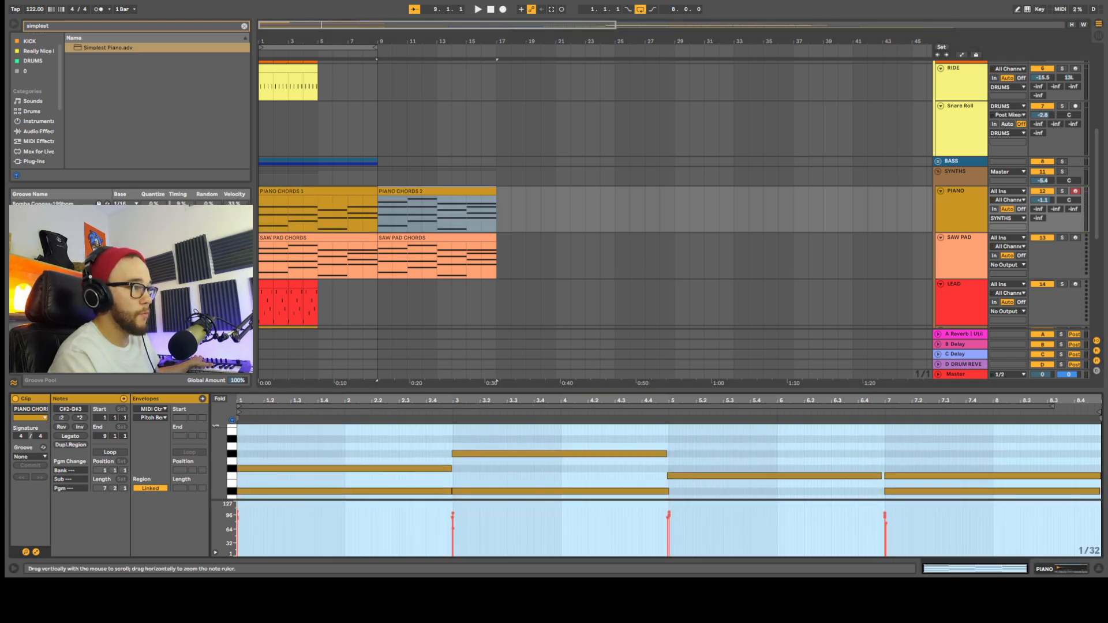
scroll(302, 453, down, 3)
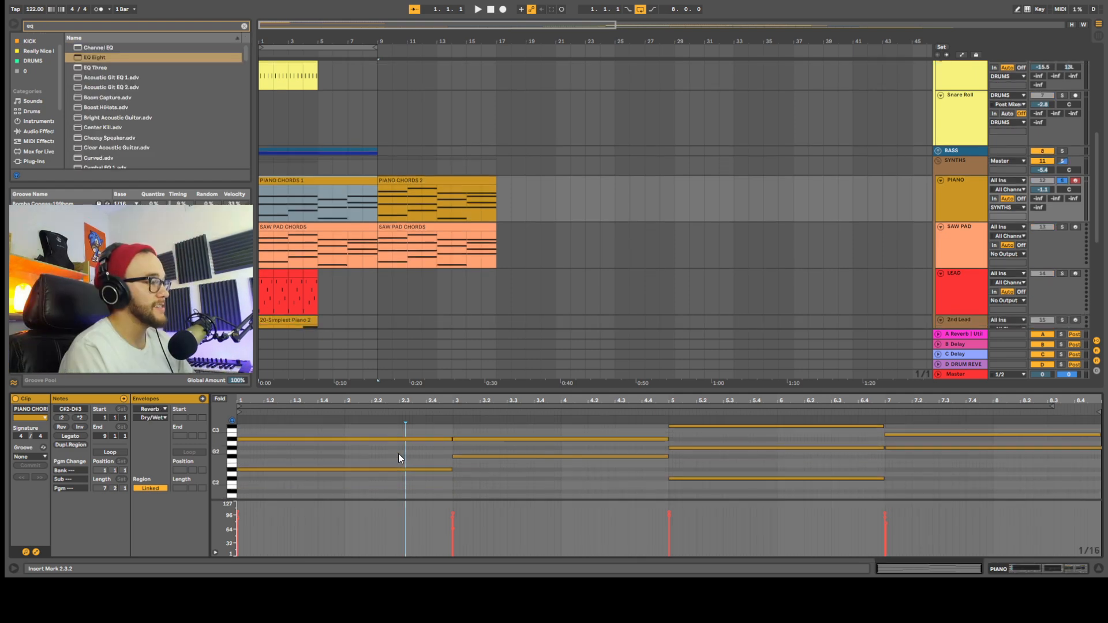
scroll(396, 456, up, 2)
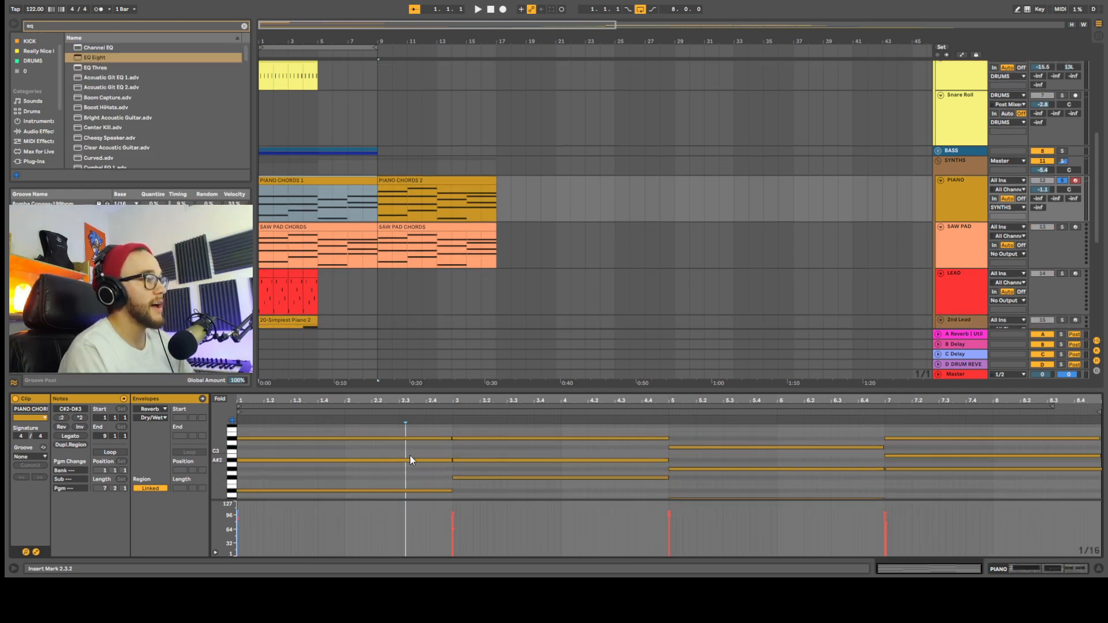
scroll(456, 448, up, 4)
scroll(436, 450, up, 5)
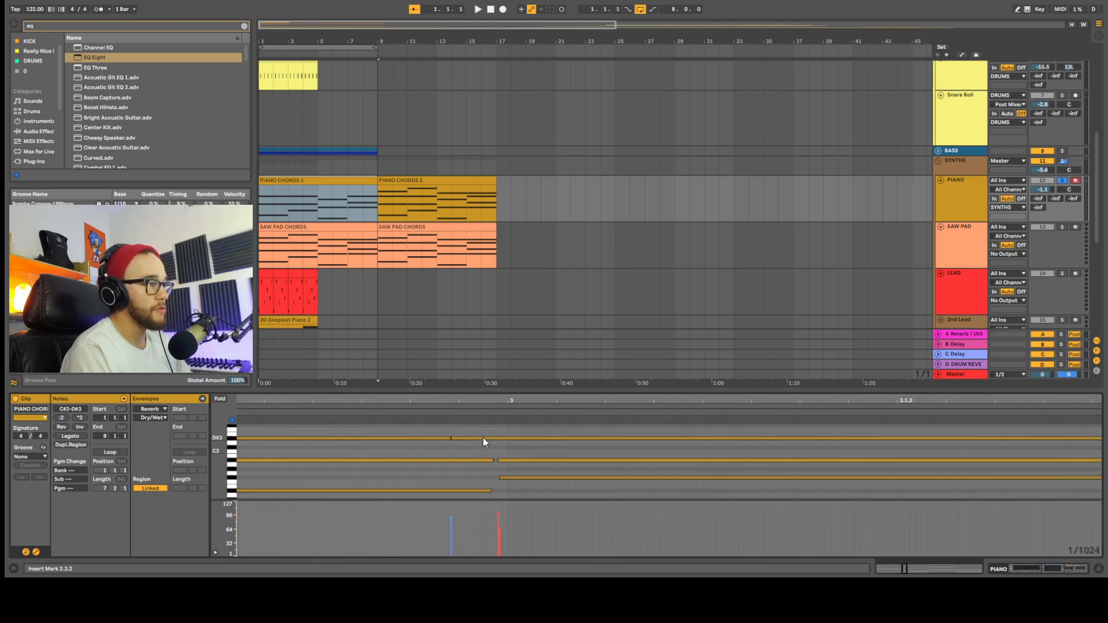
scroll(466, 440, down, 2)
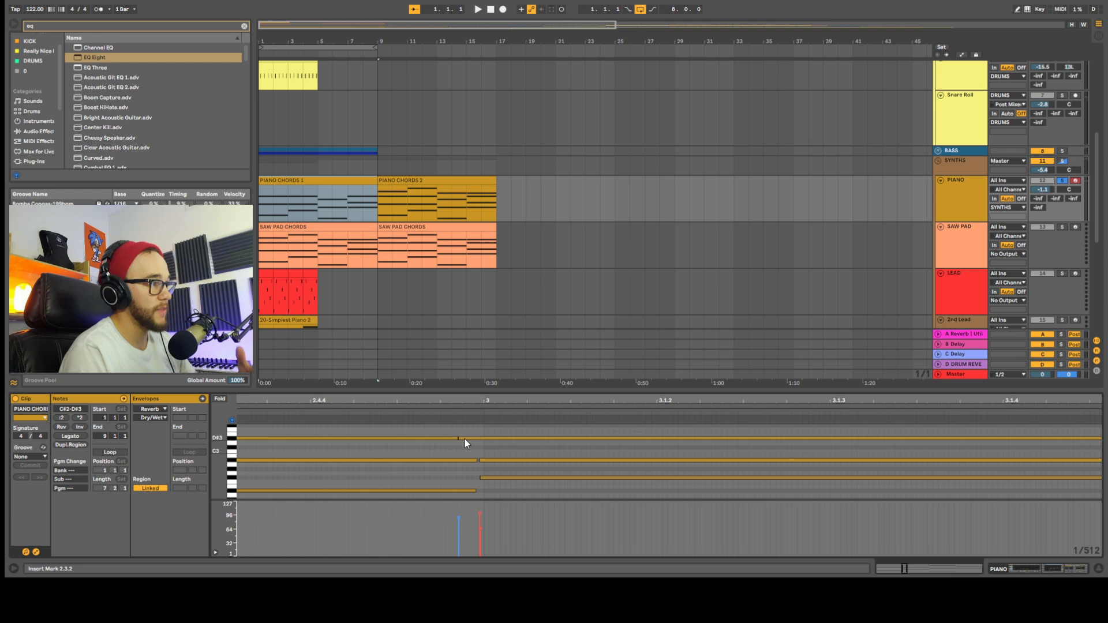
scroll(466, 441, up, 2)
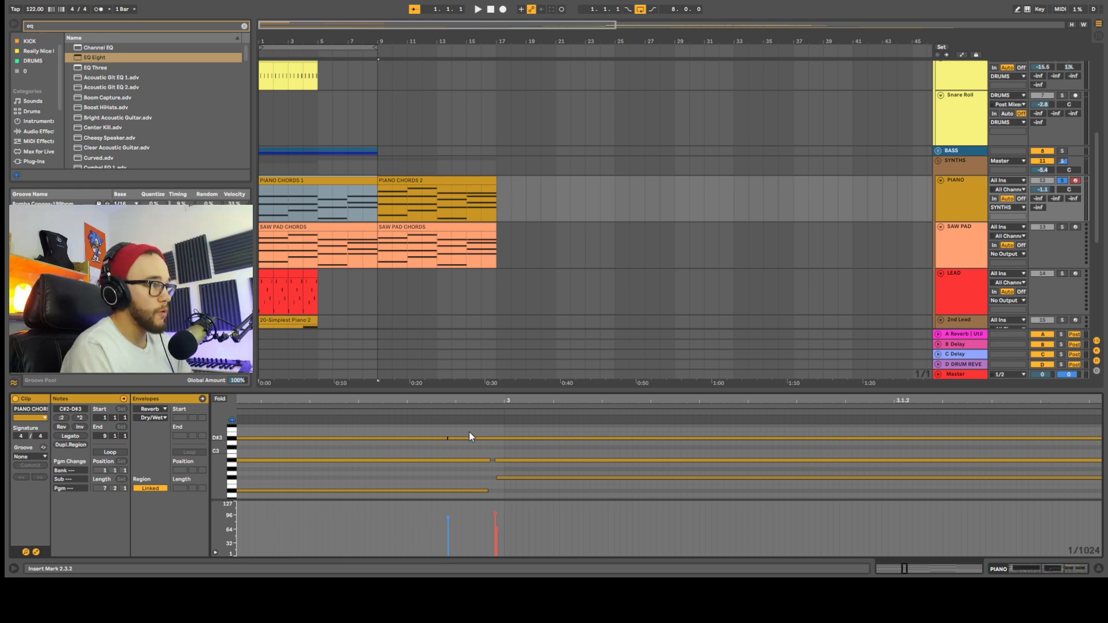
scroll(449, 441, up, 2)
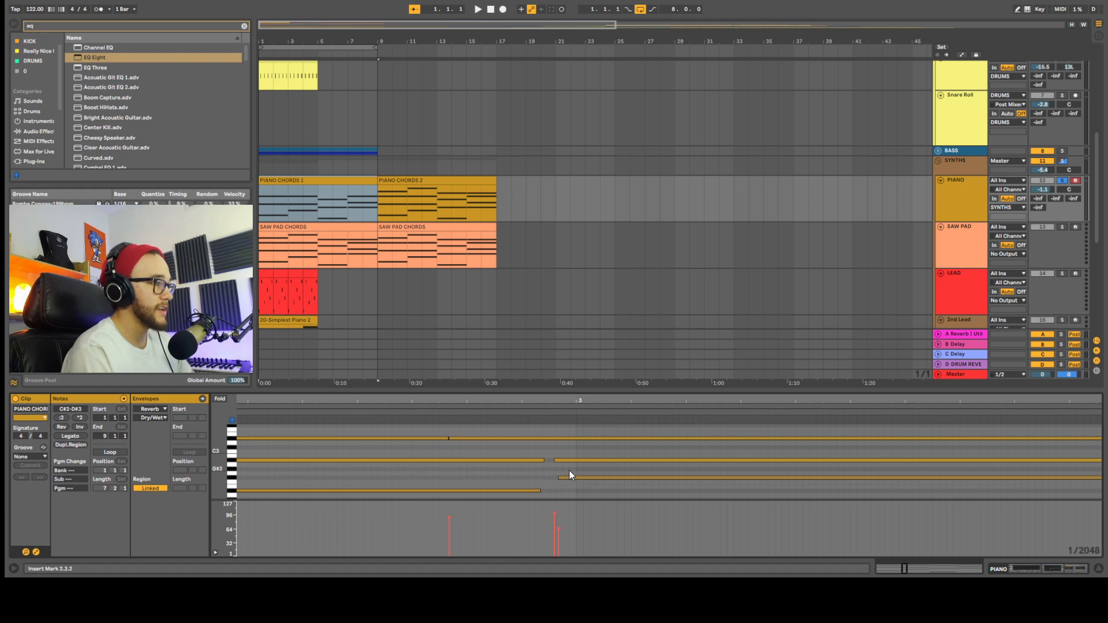
scroll(585, 462, down, 3)
scroll(585, 462, down, 3)
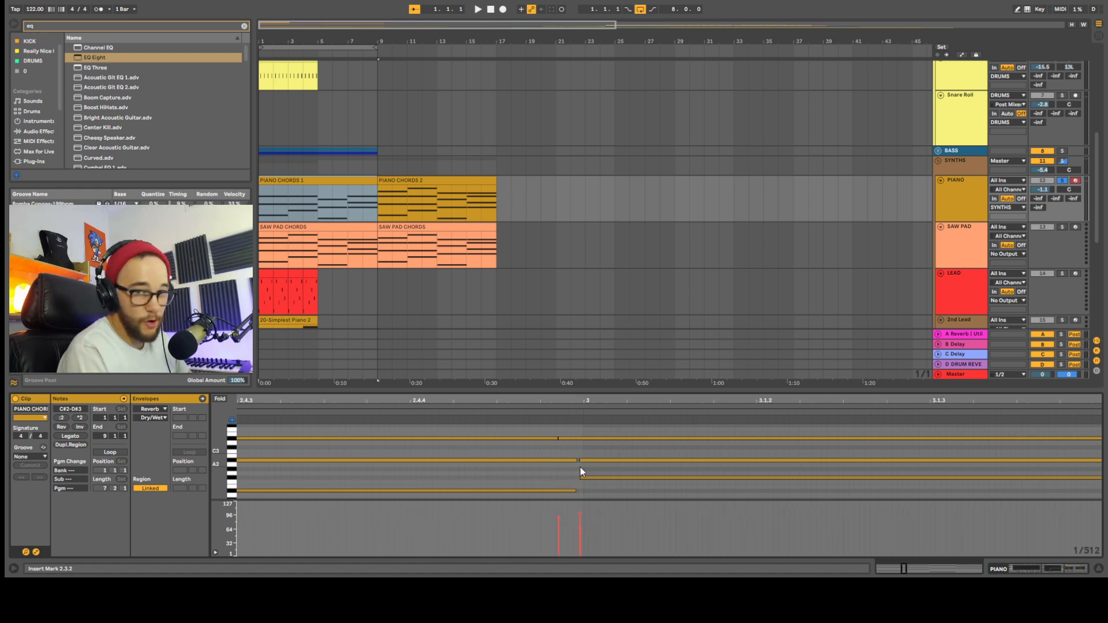
scroll(581, 462, down, 1)
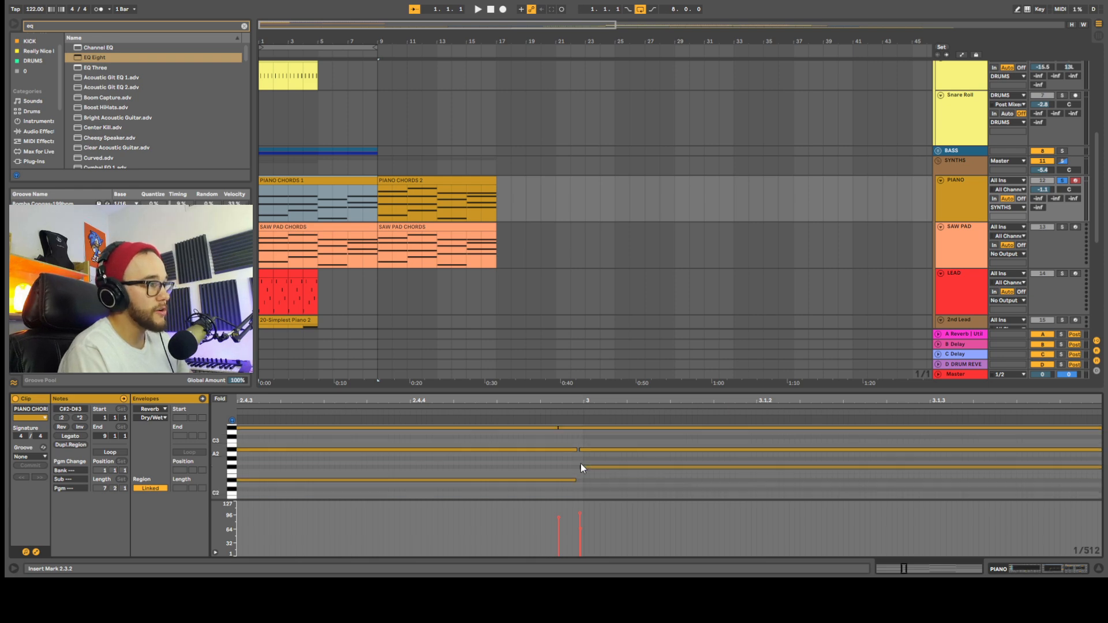
scroll(580, 461, down, 6)
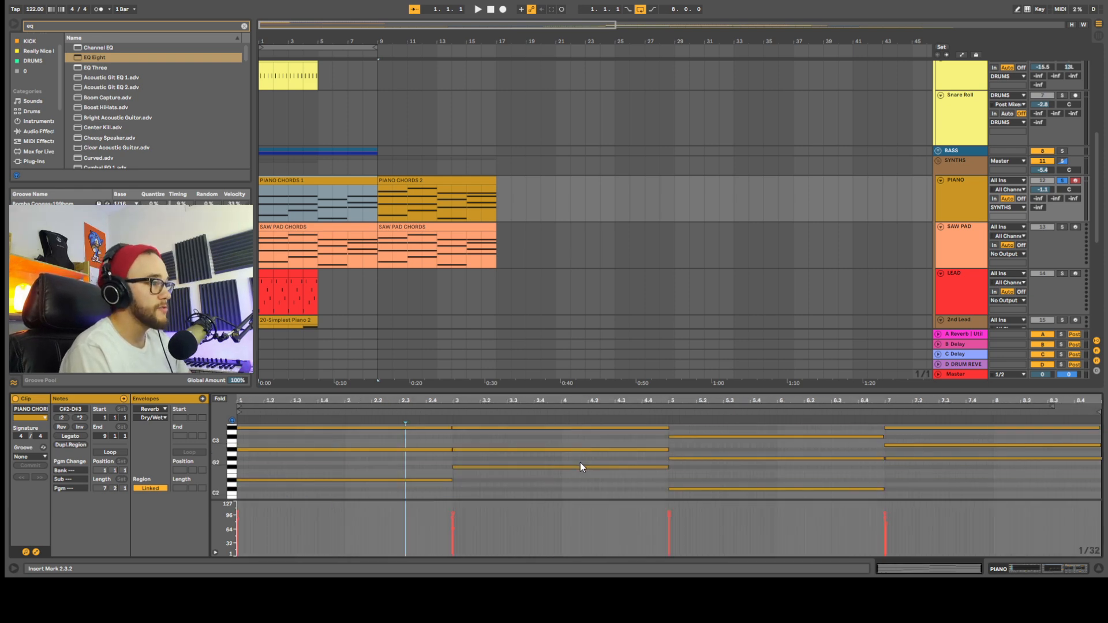
scroll(612, 444, down, 2)
scroll(683, 466, up, 3)
scroll(683, 465, up, 5)
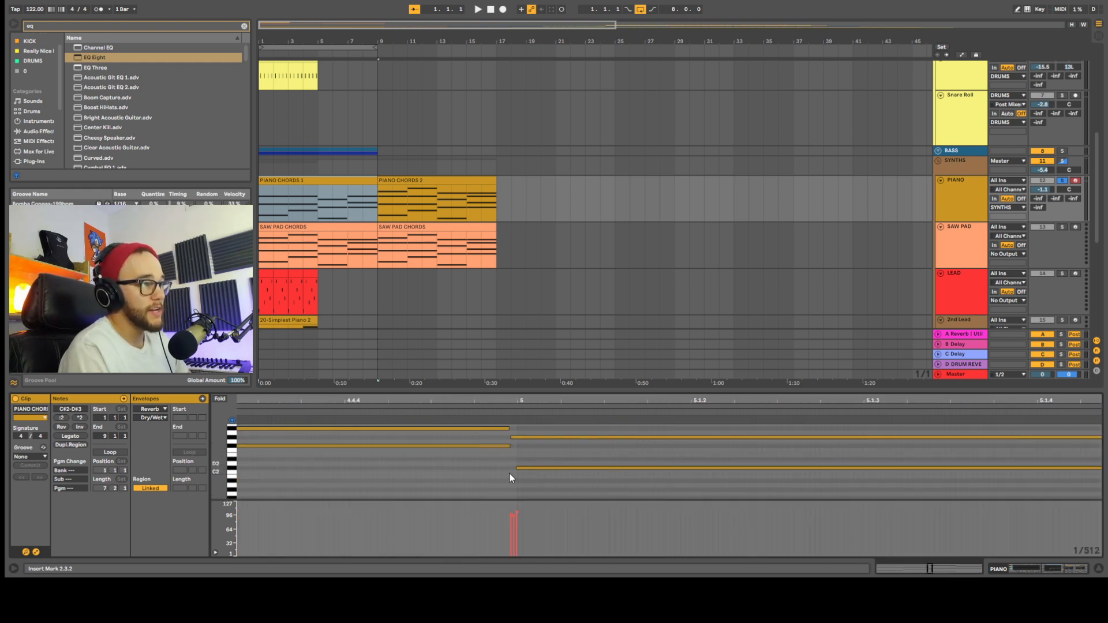
scroll(535, 472, down, 6)
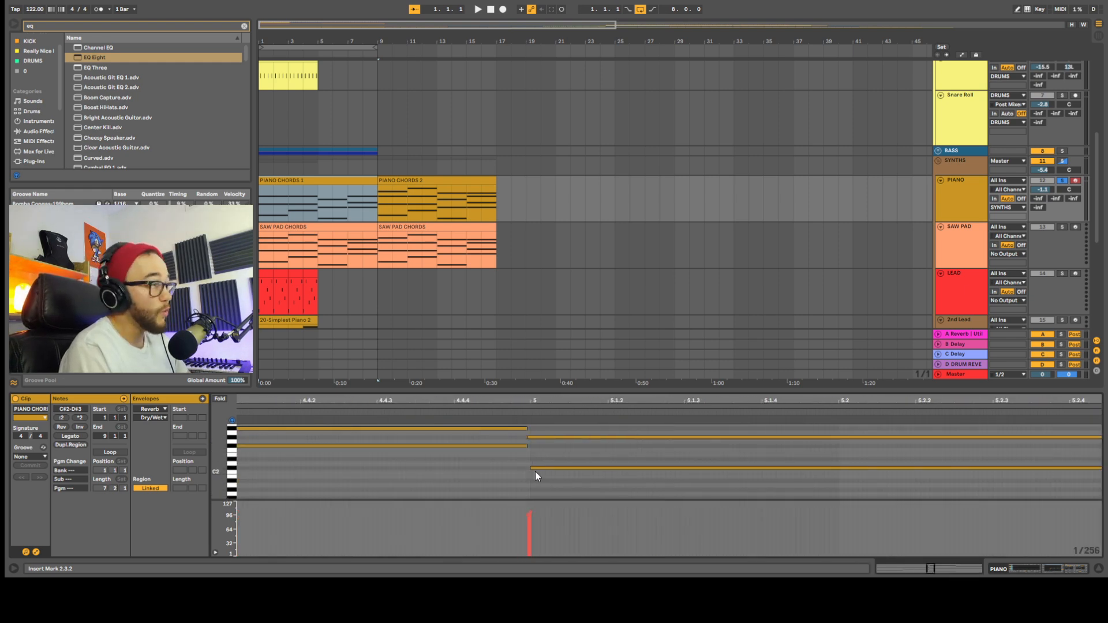
scroll(547, 484, up, 3)
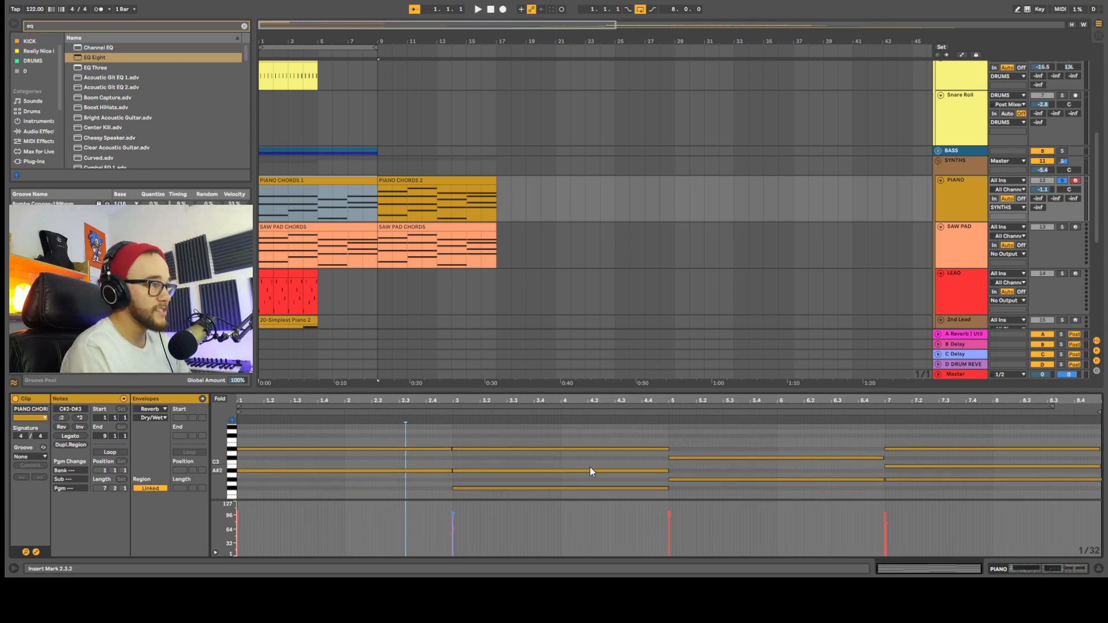
Review the quantize settings for the PIANO CHORDS 1 notes without applying them.
right_click(681, 441)
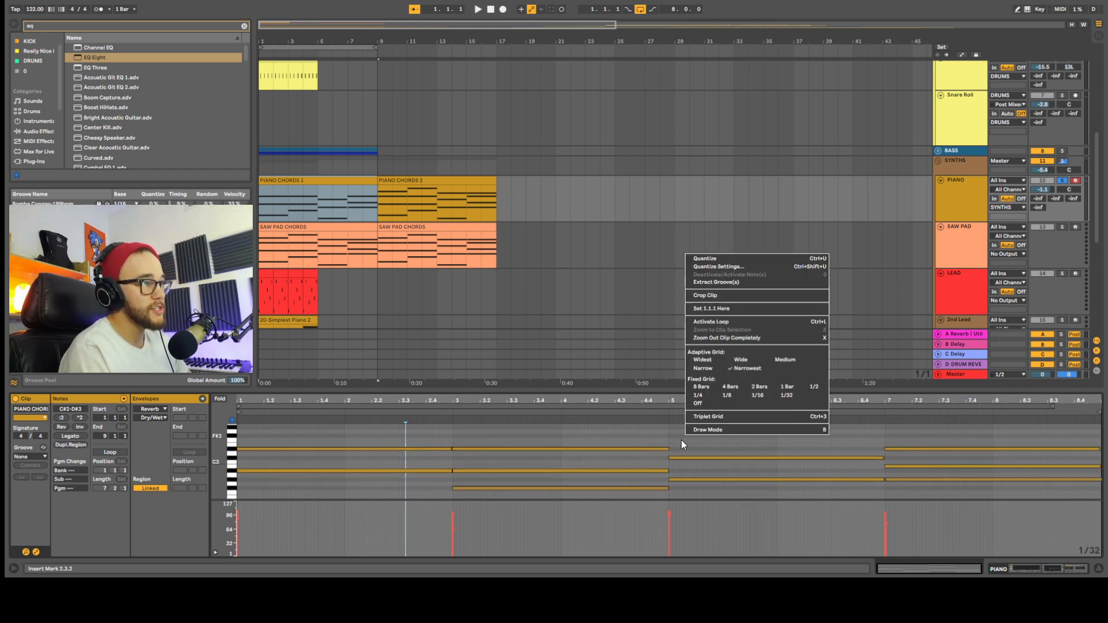
click(728, 265)
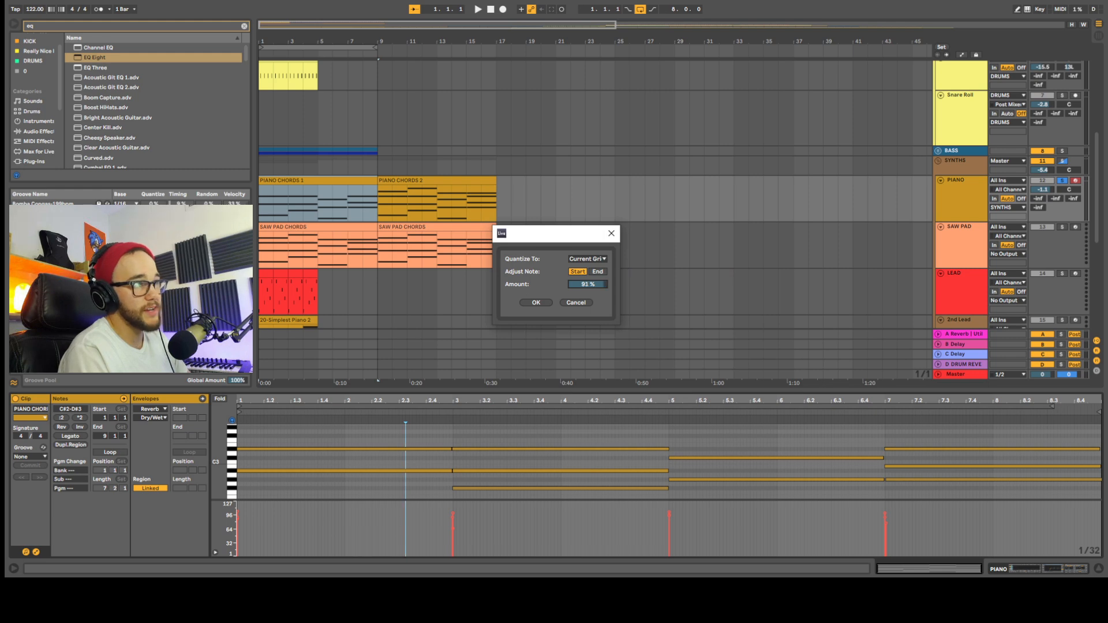
click(573, 304)
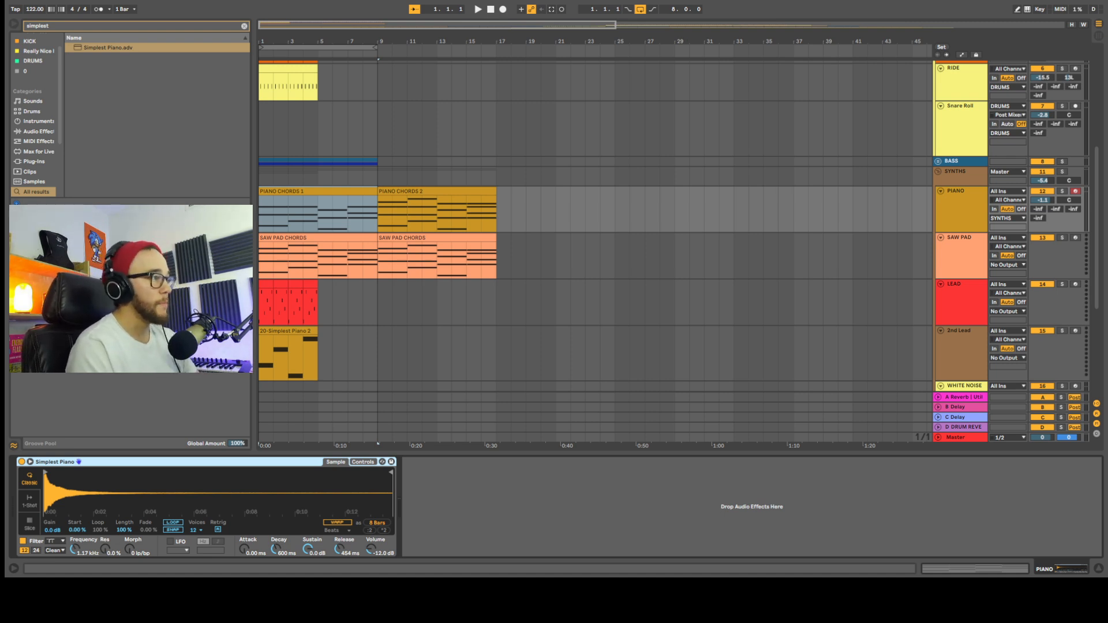
Convert the Simplest Piano instrument on the PIANO track from Simpler to Sampler.
right_click(177, 461)
click(157, 495)
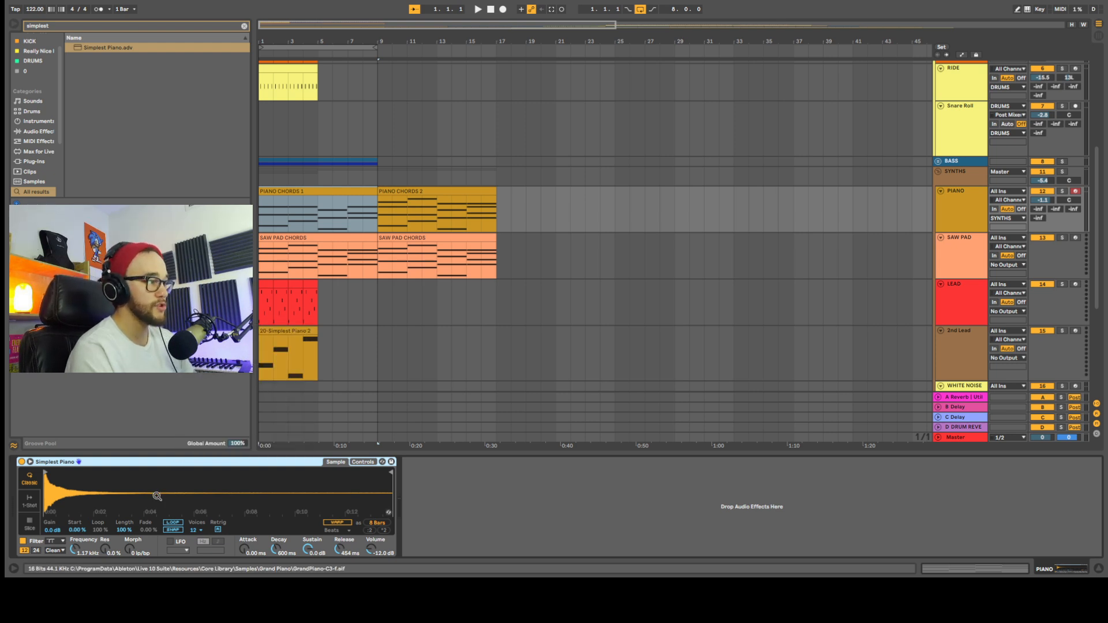
right_click(197, 465)
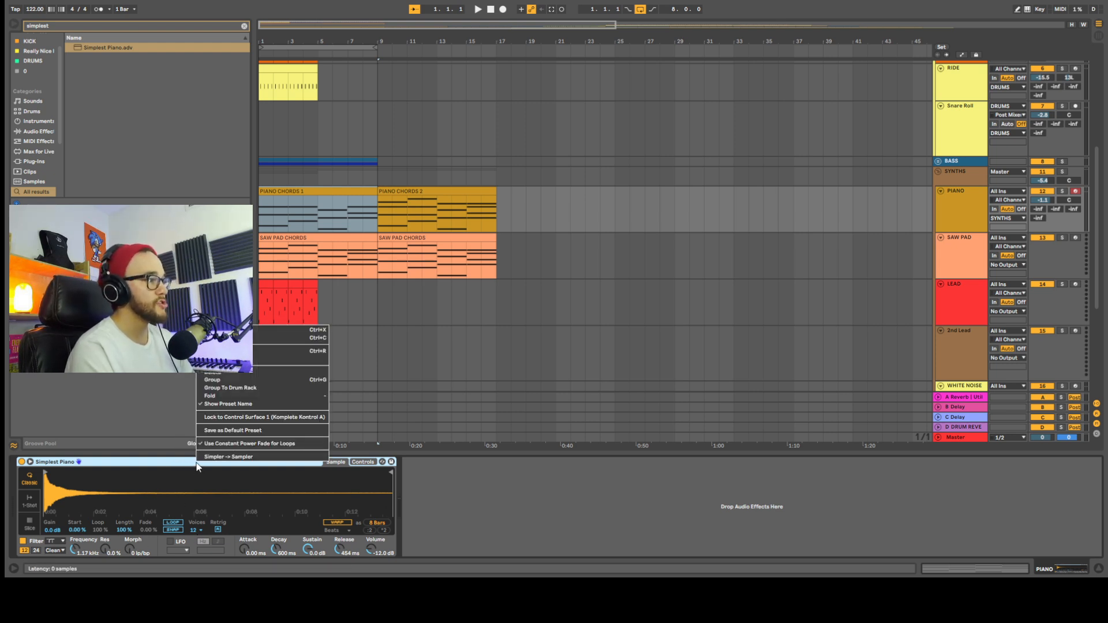
click(222, 456)
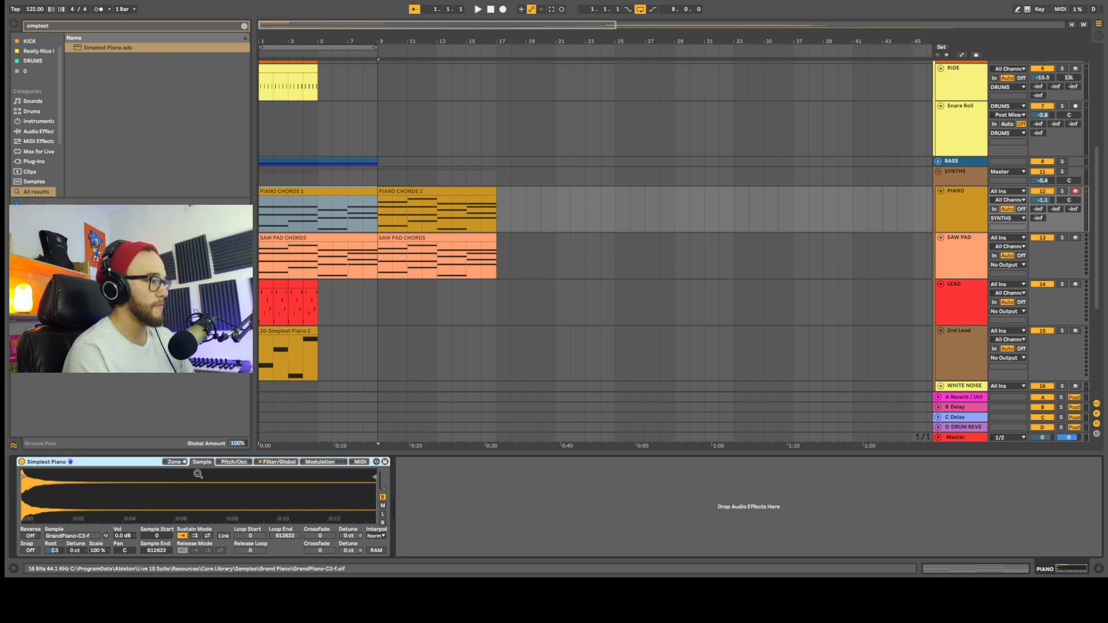
Set the Sampler's sustain and release modes to back-and-forth looping and select the PIANO CHORDS 1 clip.
click(208, 537)
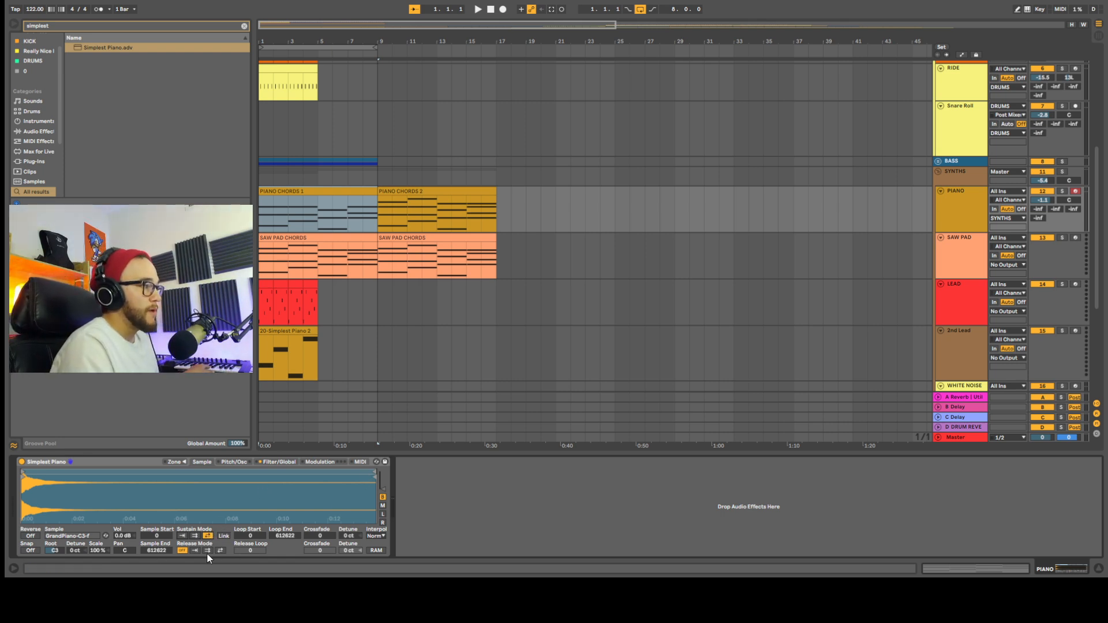
click(221, 550)
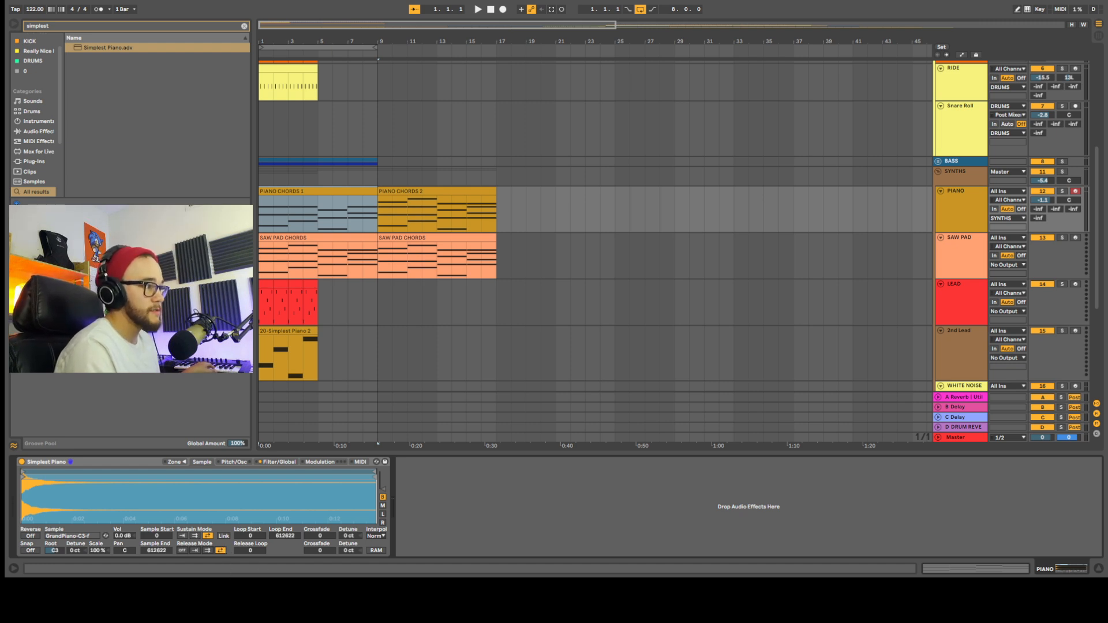
click(273, 193)
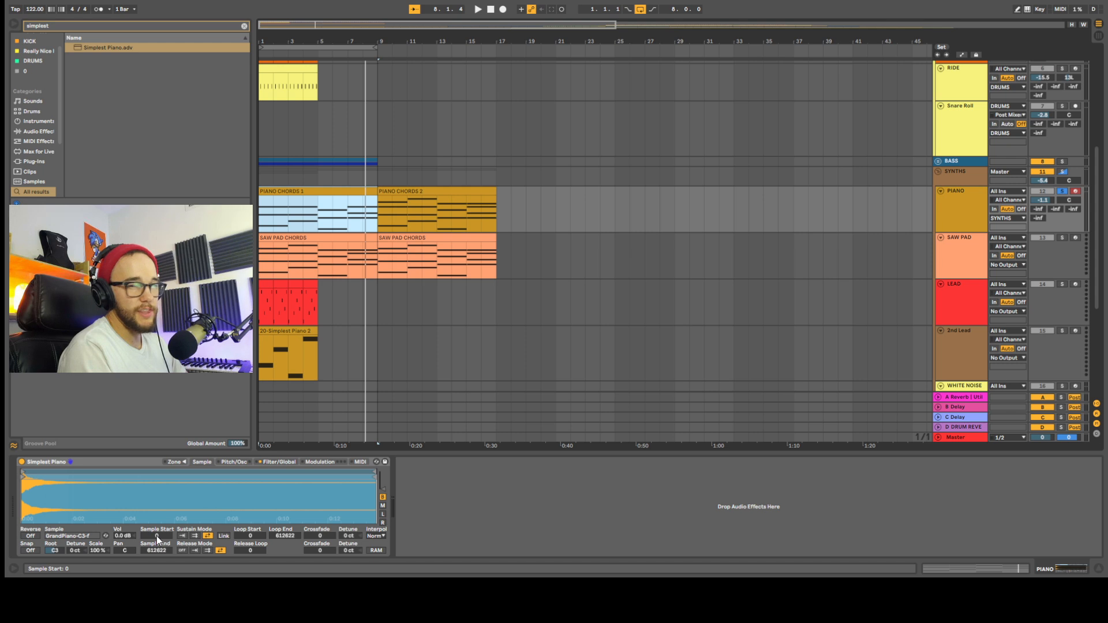
Set the piano sample's start to 10000 and end to 72902, with the sustain loop running from 16380 to 62892.
mouse_move(155, 538)
mouse_down()
mouse_move(155, 527)
mouse_move(155, 537)
mouse_up()
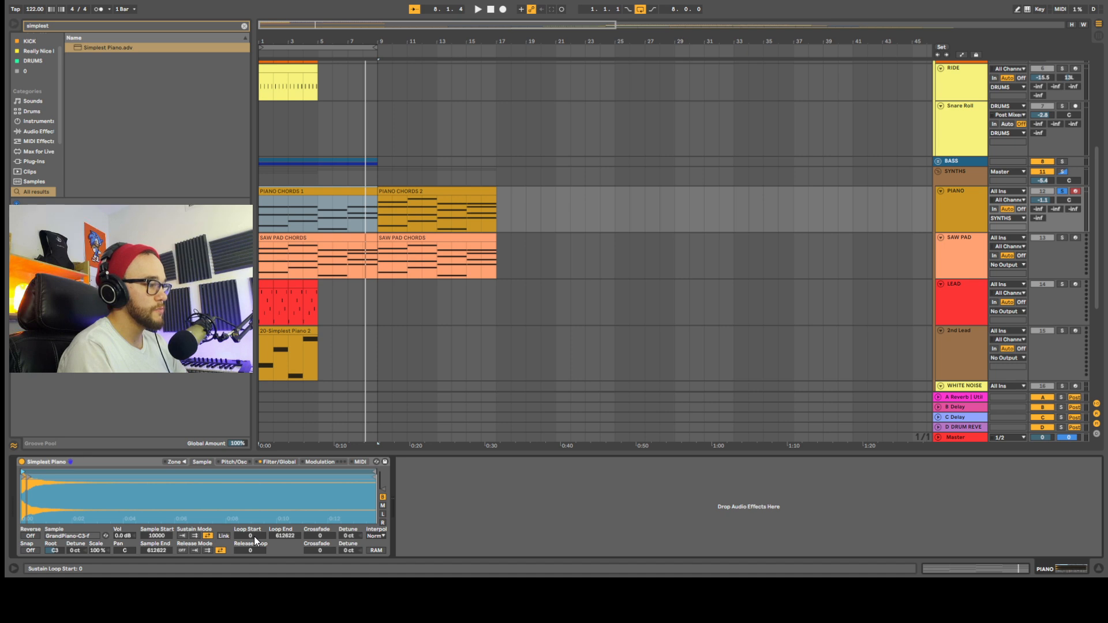
drag(250, 536, 250, 525)
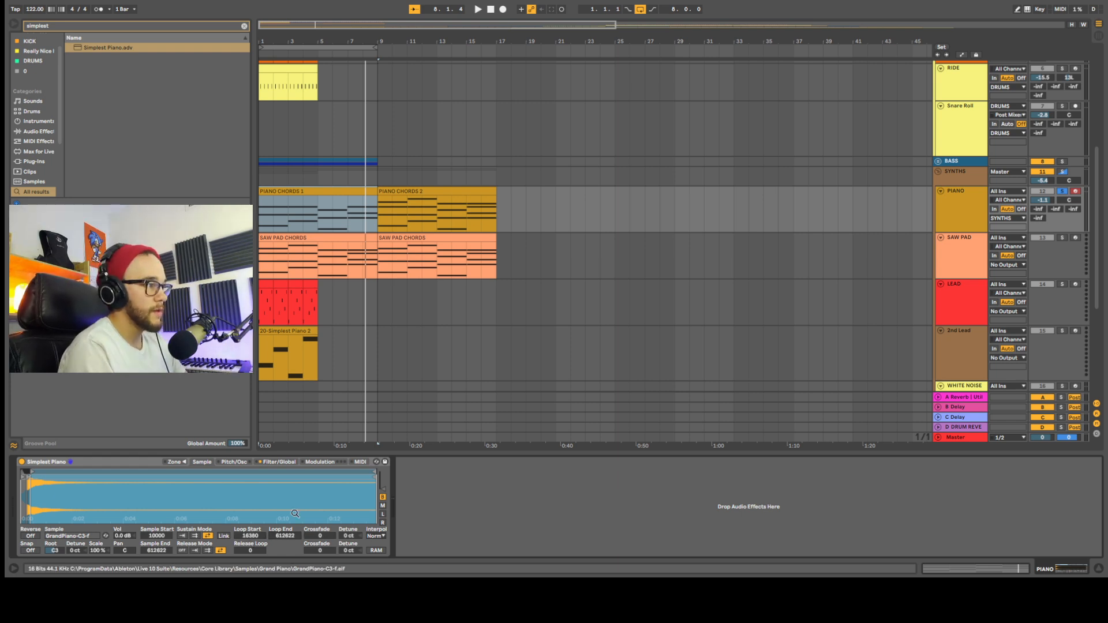
drag(285, 535, 285, 554)
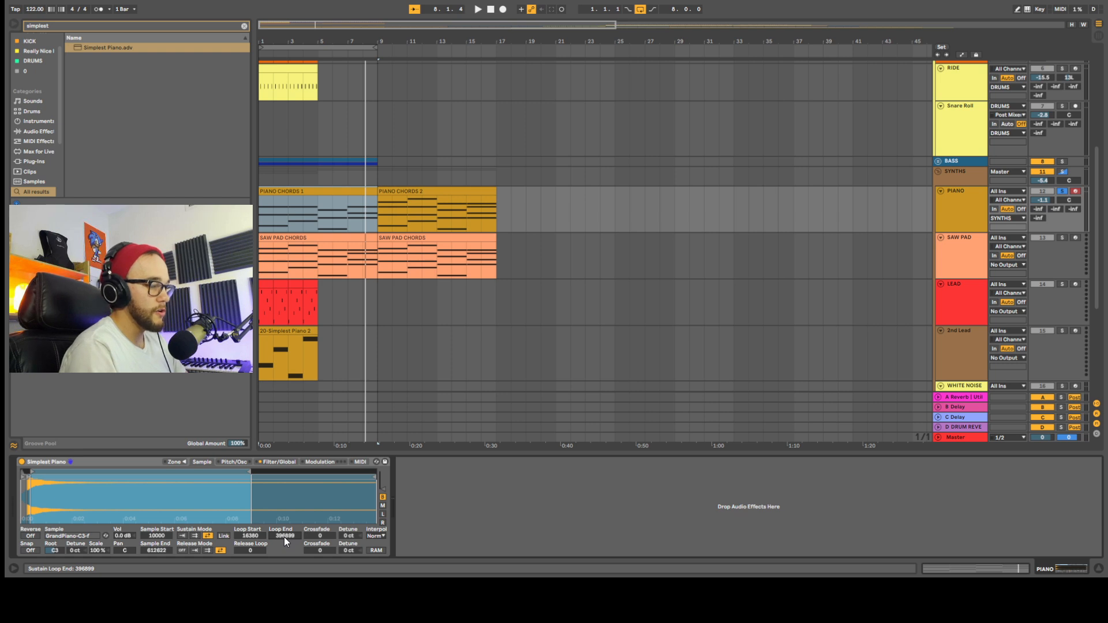
drag(283, 537, 283, 600)
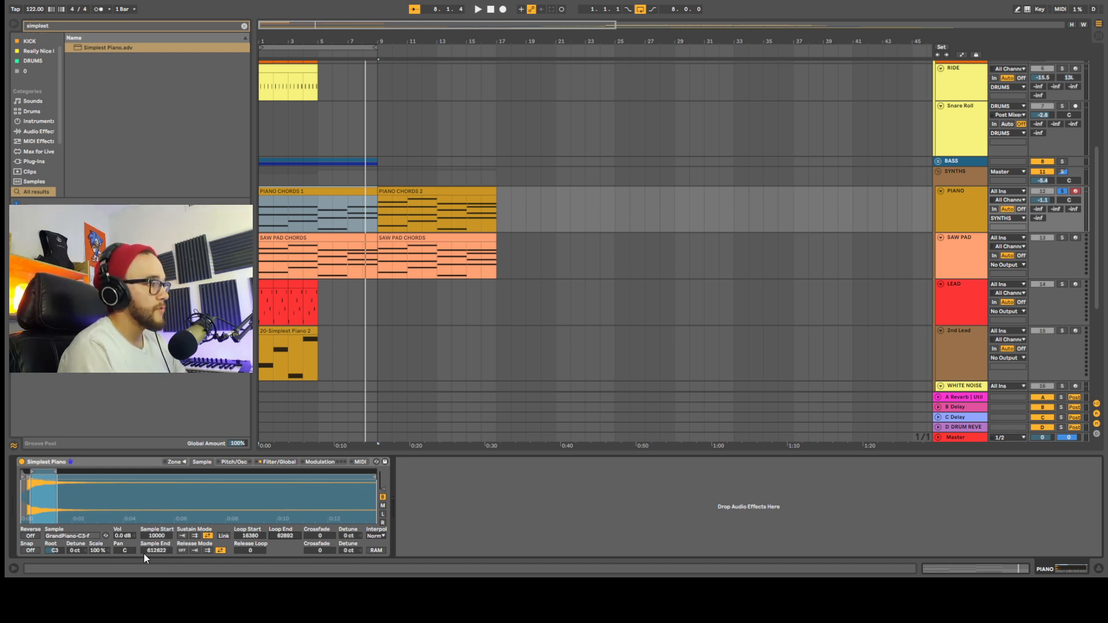
drag(158, 552, 159, 594)
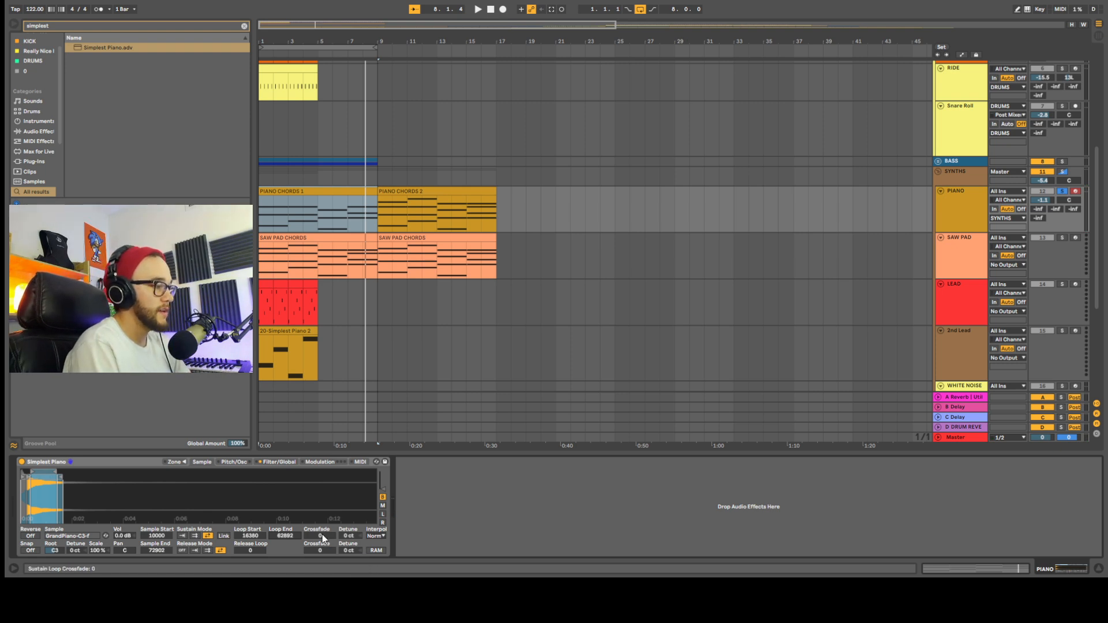
Set the sustain loop crossfade to 13650, and the release loop's start to 21840 with a crossfade of 13650.
drag(322, 538, 322, 508)
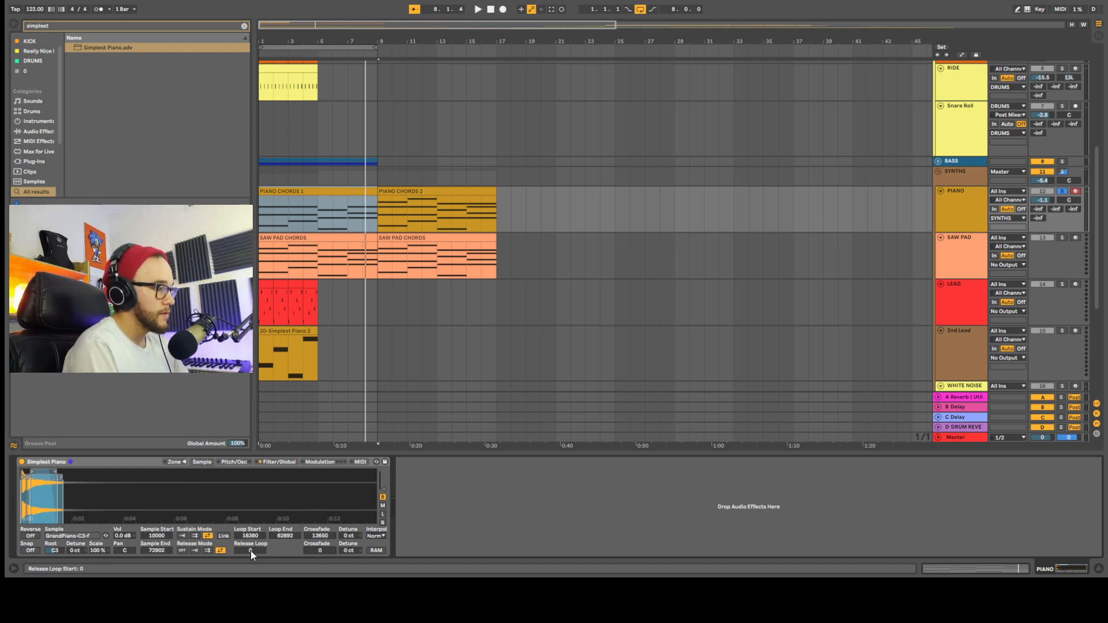
drag(250, 551, 250, 525)
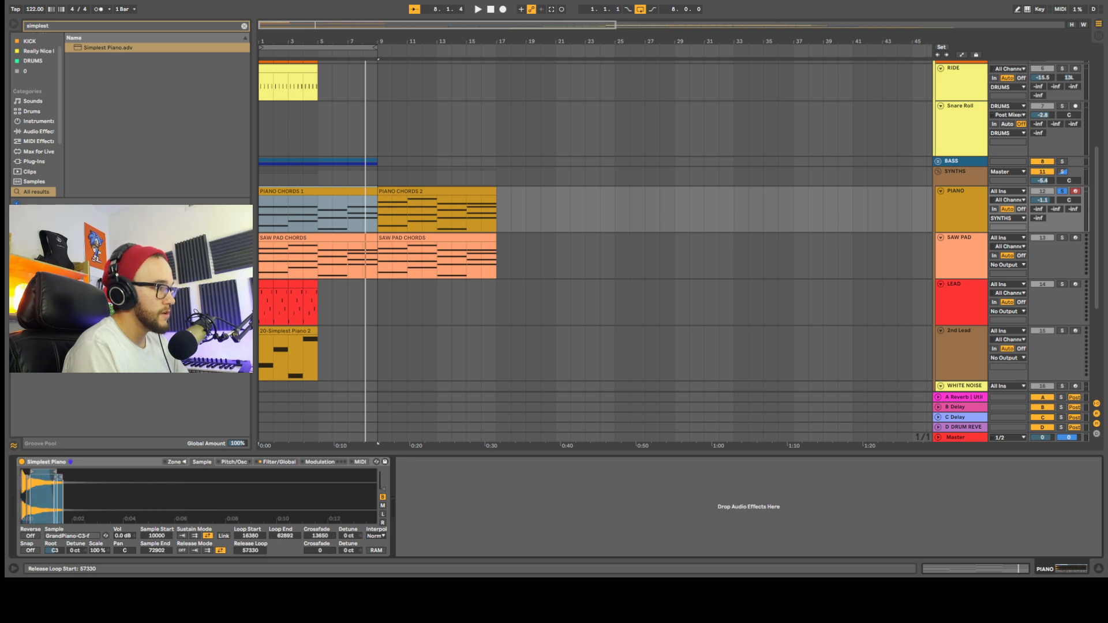
drag(332, 553, 331, 536)
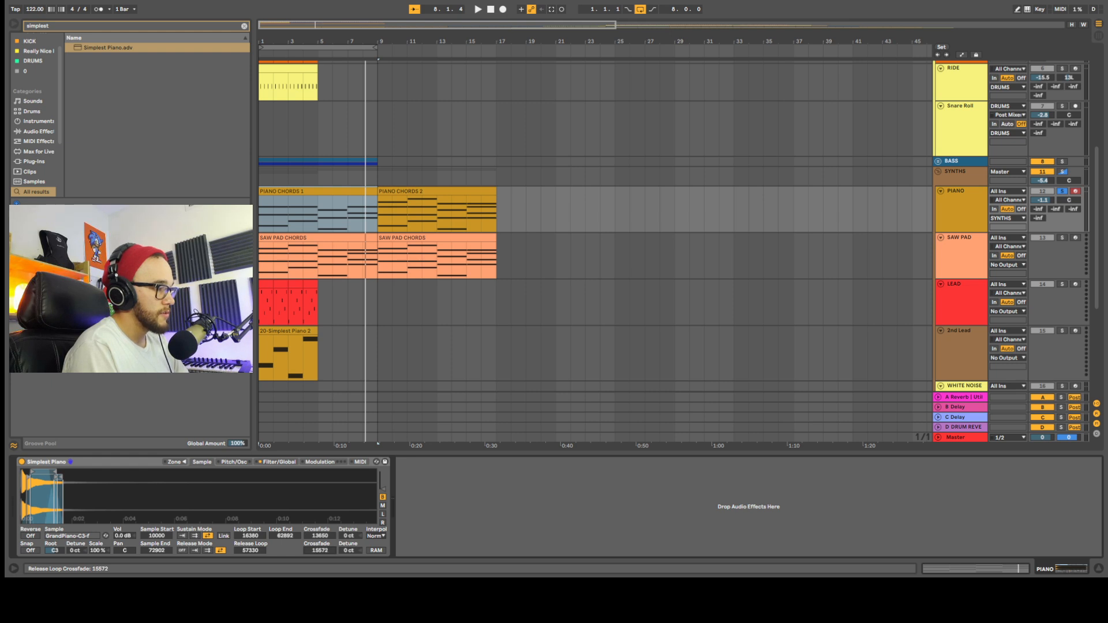
drag(257, 551, 255, 576)
click(311, 550)
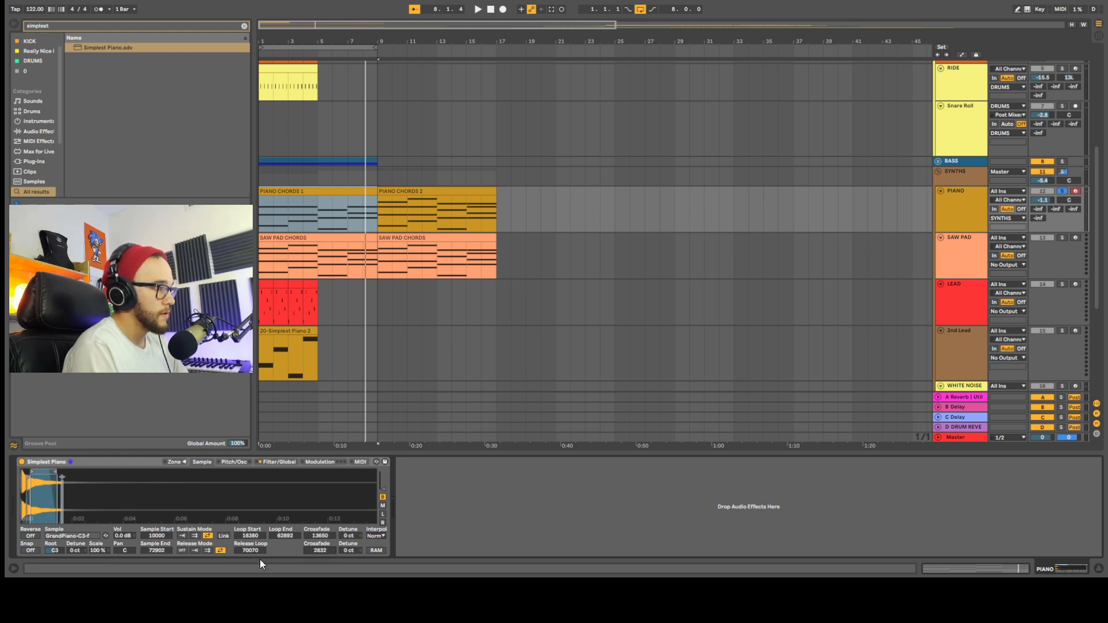
mouse_move(320, 551)
mouse_down()
mouse_move(320, 534)
mouse_move(320, 553)
mouse_up()
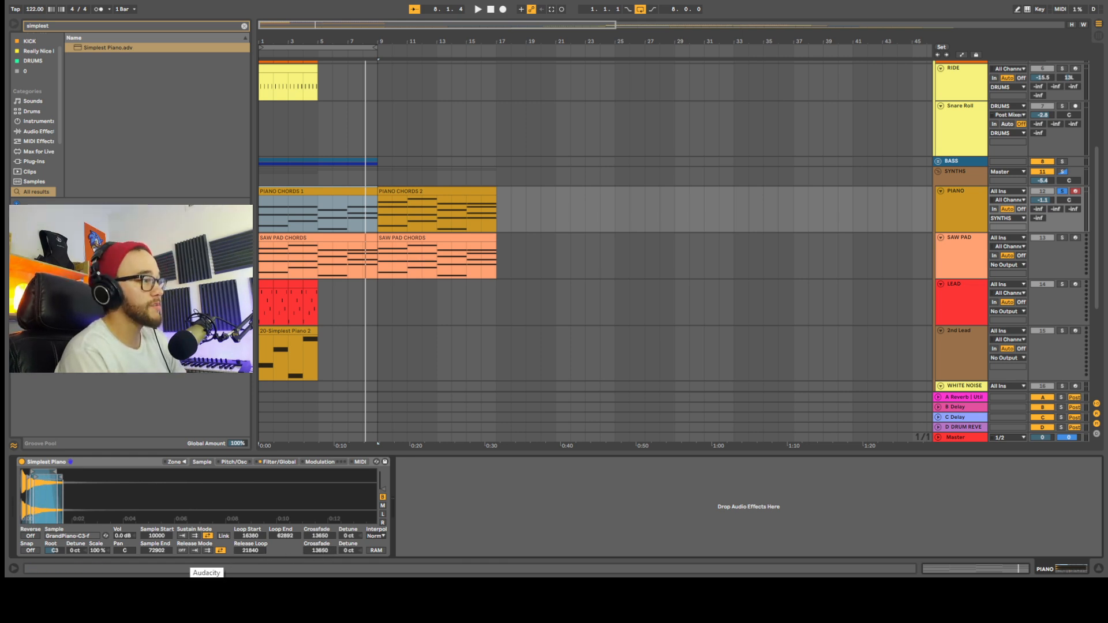
Add a Reverb after the Sampler on the PIANO track and set its Dry/Wet to 60% during playback.
key(super+f)
text(re)
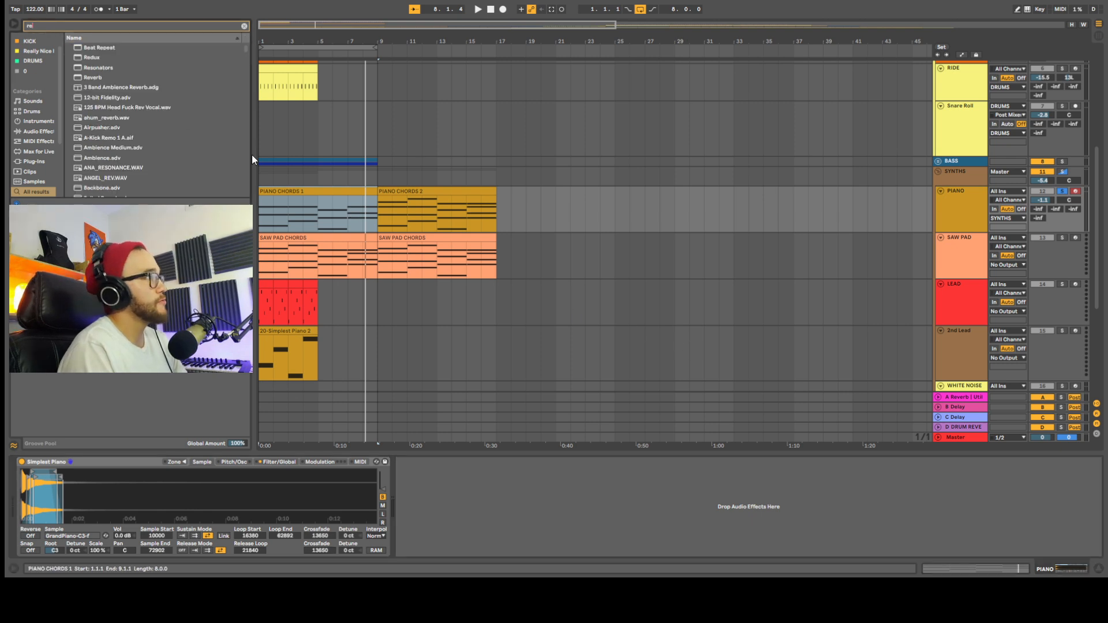
drag(92, 78, 525, 528)
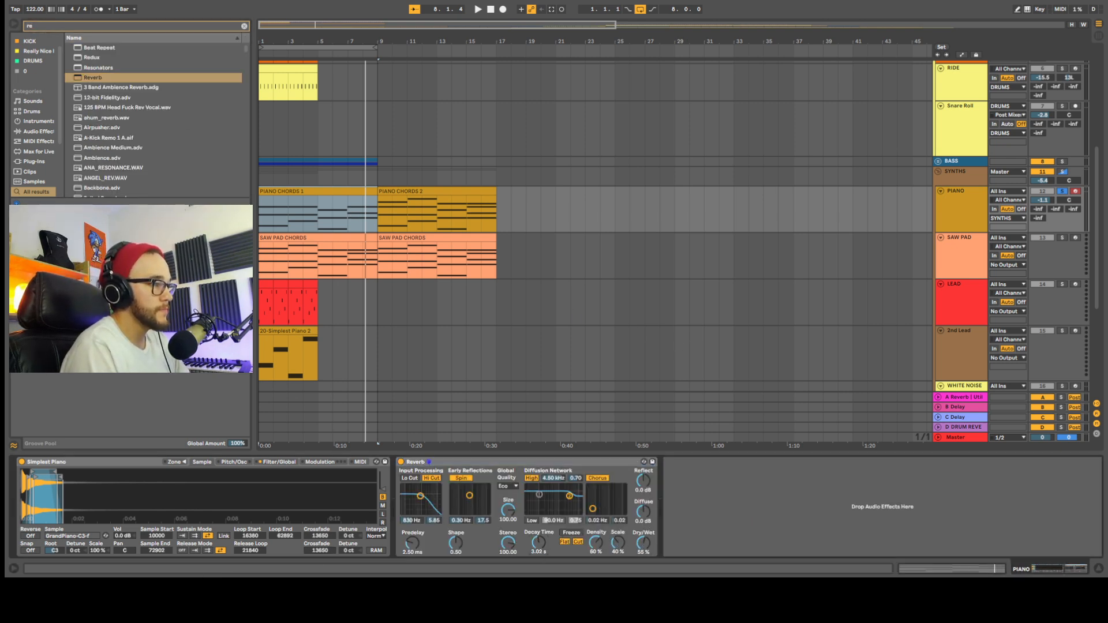
click(261, 202)
key(space)
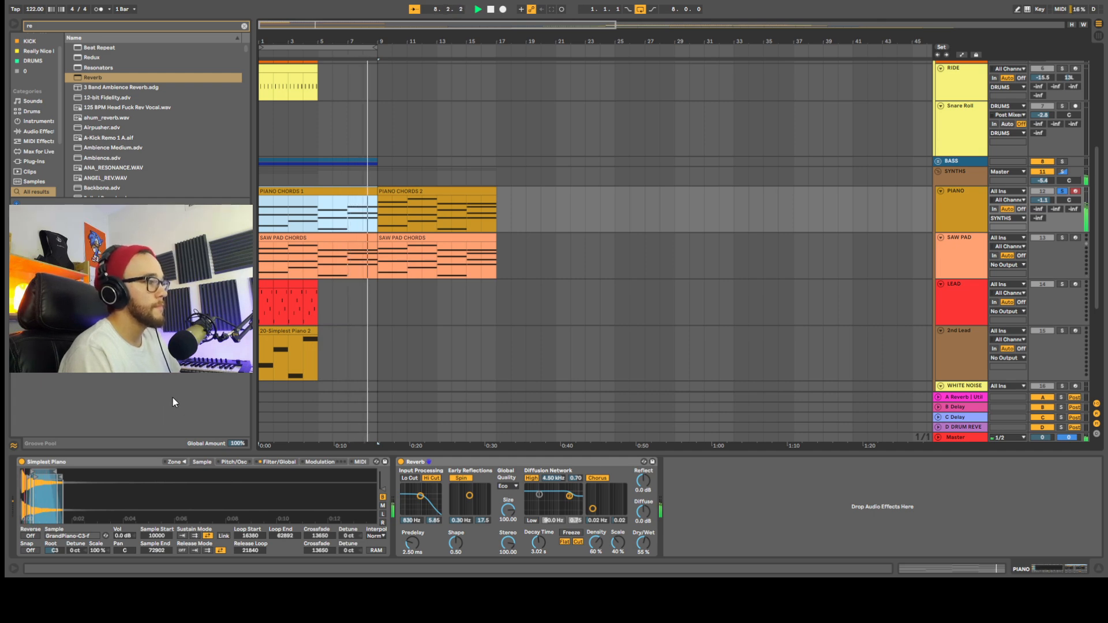
drag(643, 544, 642, 539)
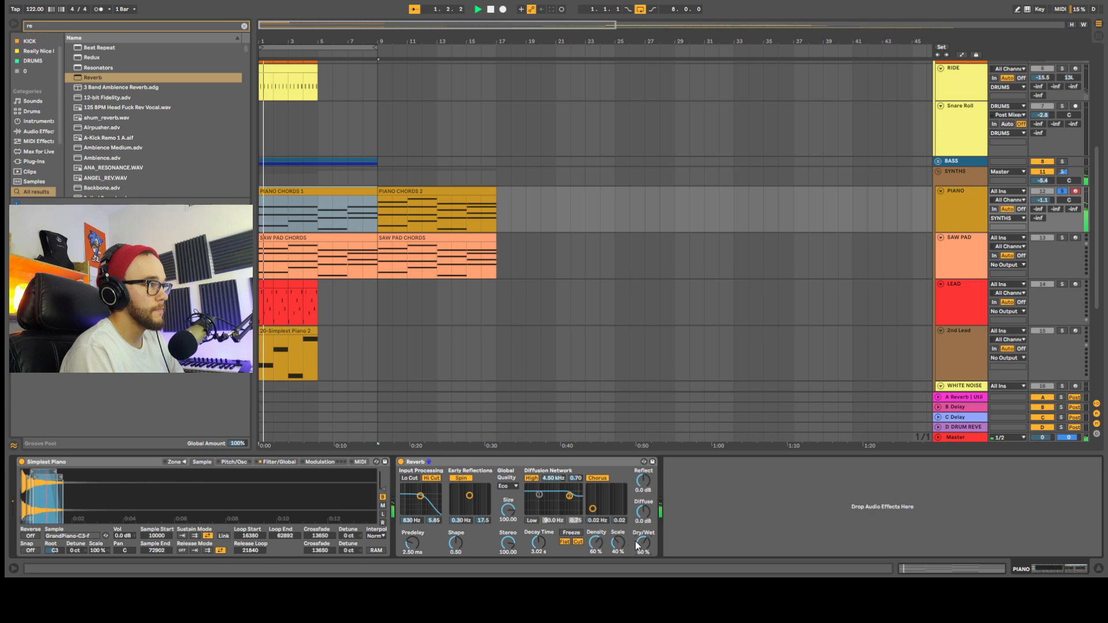
key(space)
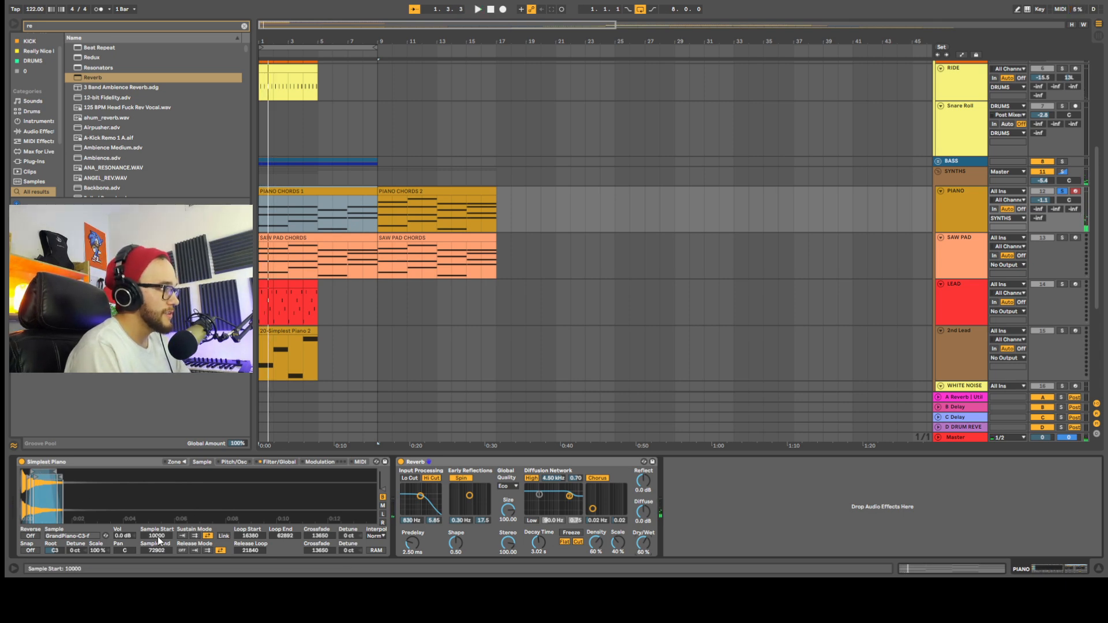
While auditioning, set the piano sample's end to 74723, its sustain loop from 37317 to 66533 and its release loop to 27302.
drag(38, 475, 50, 477)
key(space)
key(space)
key(space)
key(space)
key(space)
key(space)
key(space)
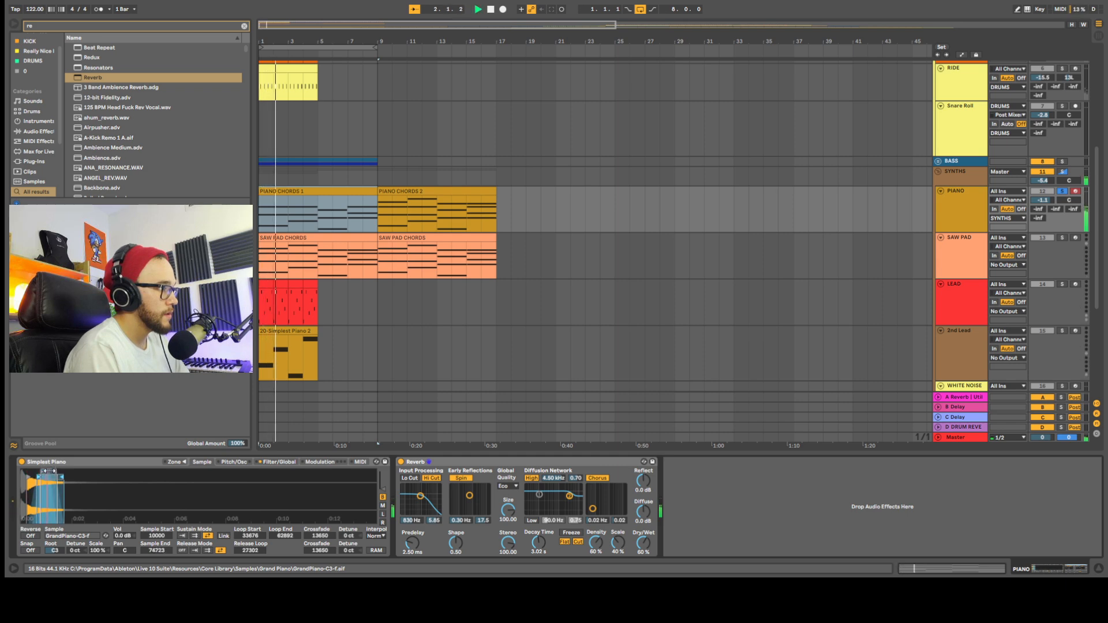
drag(49, 471, 50, 471)
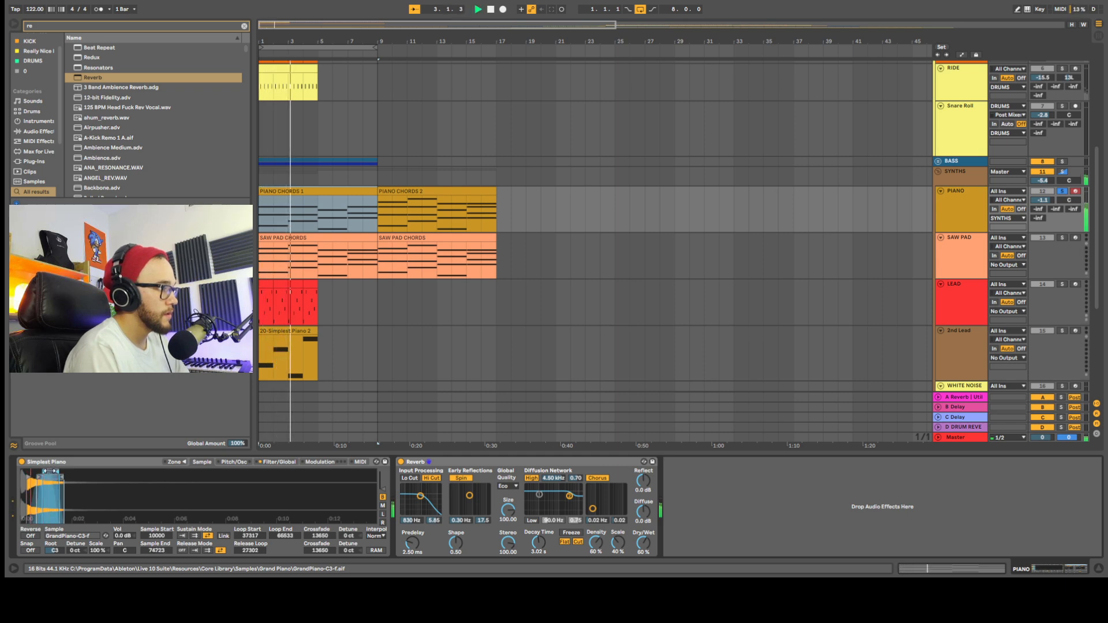
key(space)
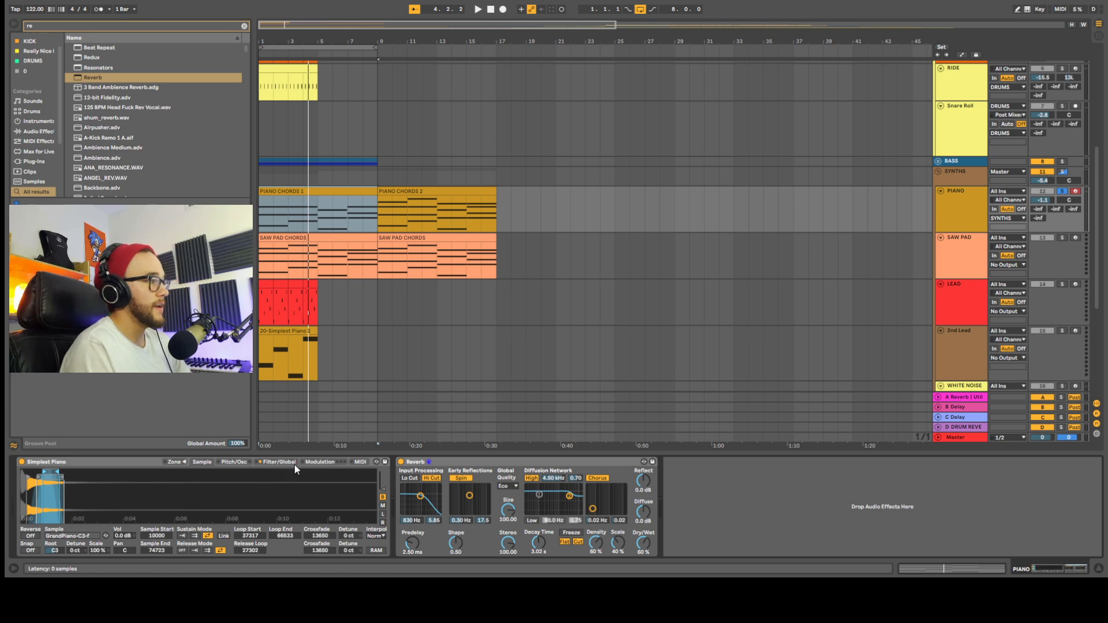
Find EQ Eight in the browser and insert it between the Sampler and the Reverb on the PIANO track.
key(ctrl+f)
text(erq)
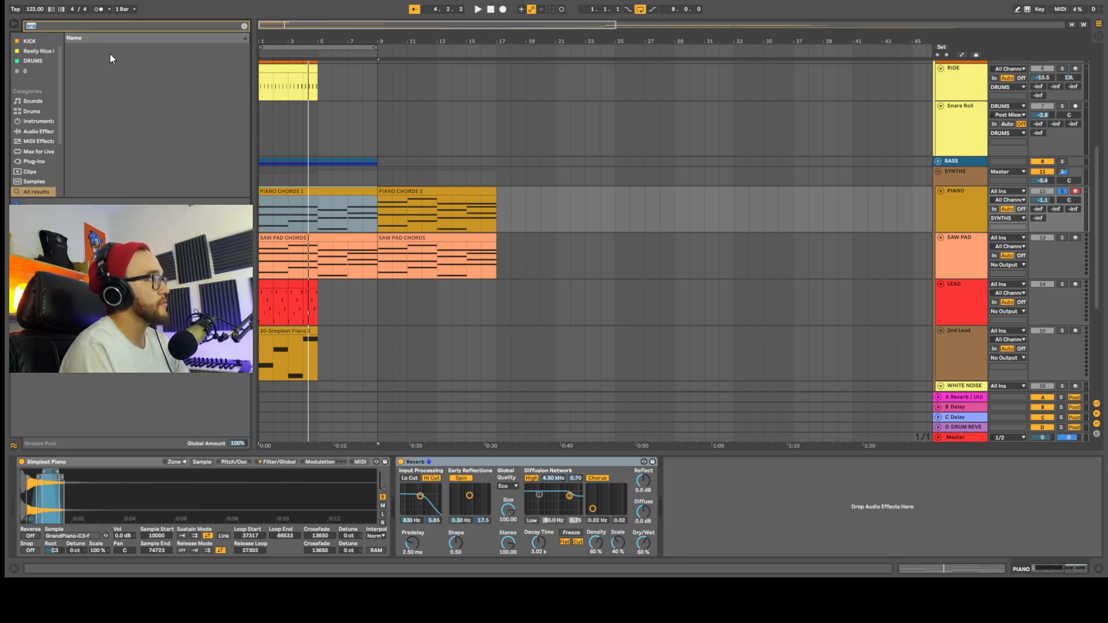
key(BackSpace)
key(BackSpace)
text(q)
drag(114, 58, 396, 493)
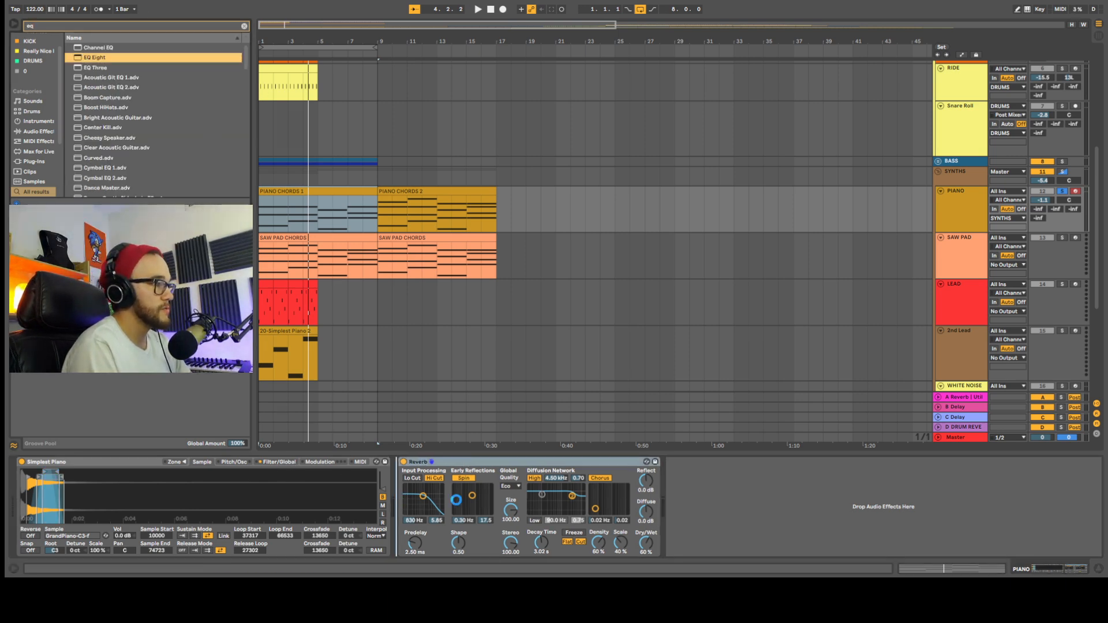
Set EQ Eight's first-band low cut to 144 Hz while listening to the piano chords.
key(space)
drag(486, 514, 493, 513)
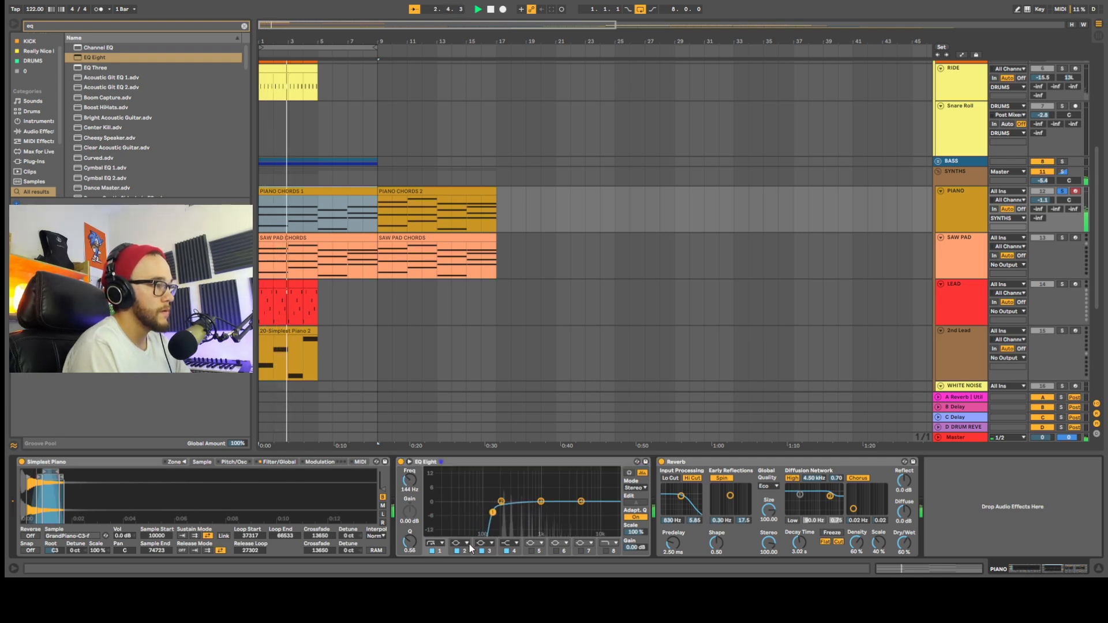
key(space)
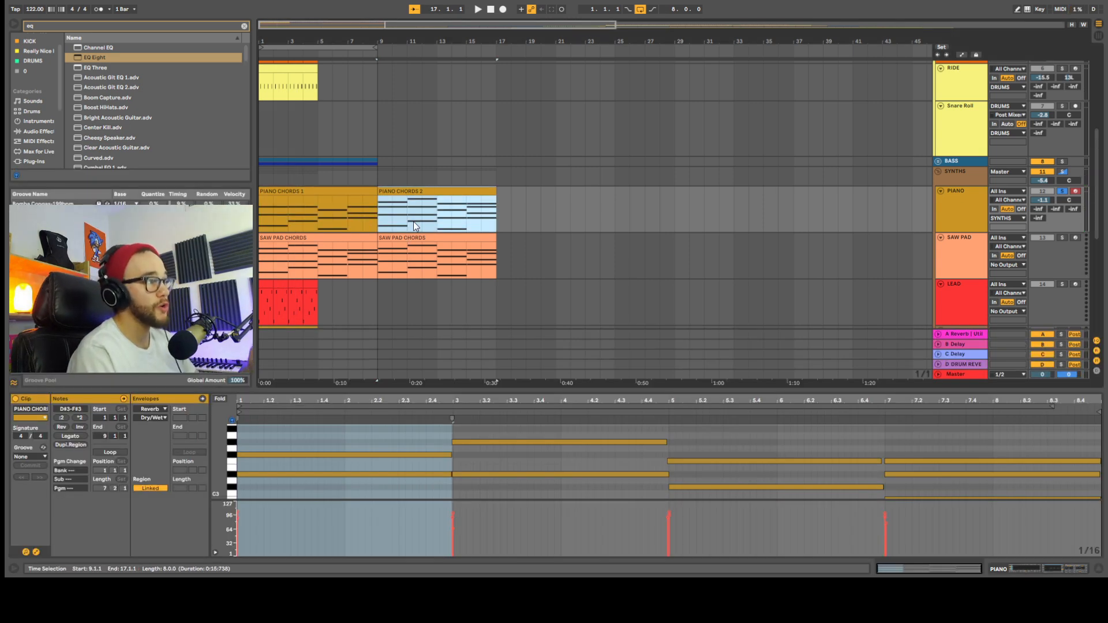
Compare the chord notes of the PIANO CHORDS 1 and PIANO CHORDS 2 clips.
double_click(420, 191)
scroll(399, 434, down, 2)
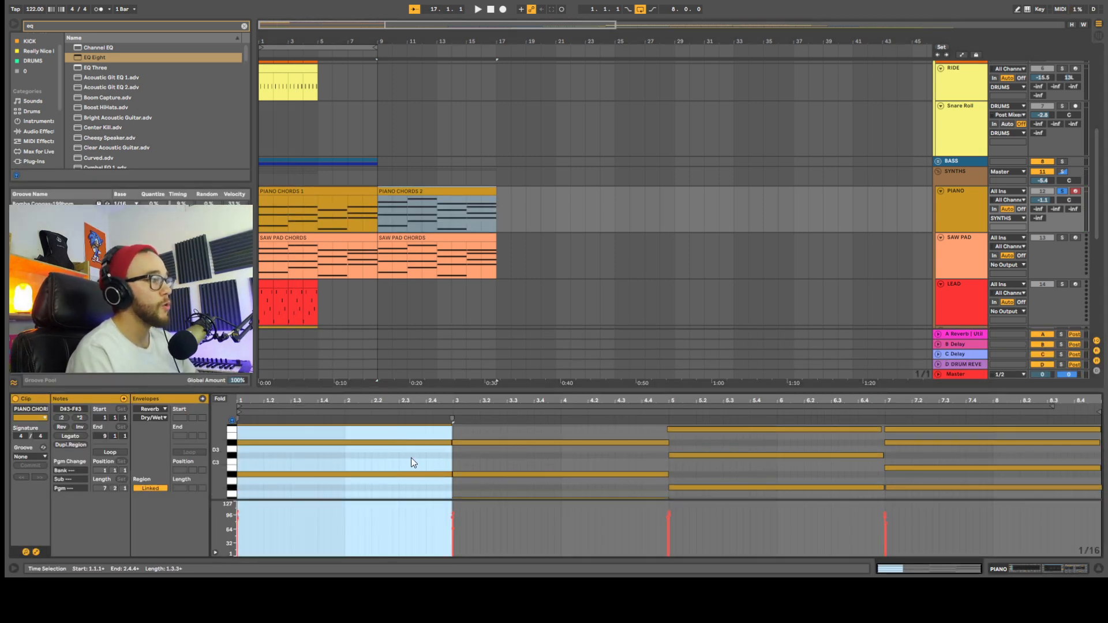
click(344, 191)
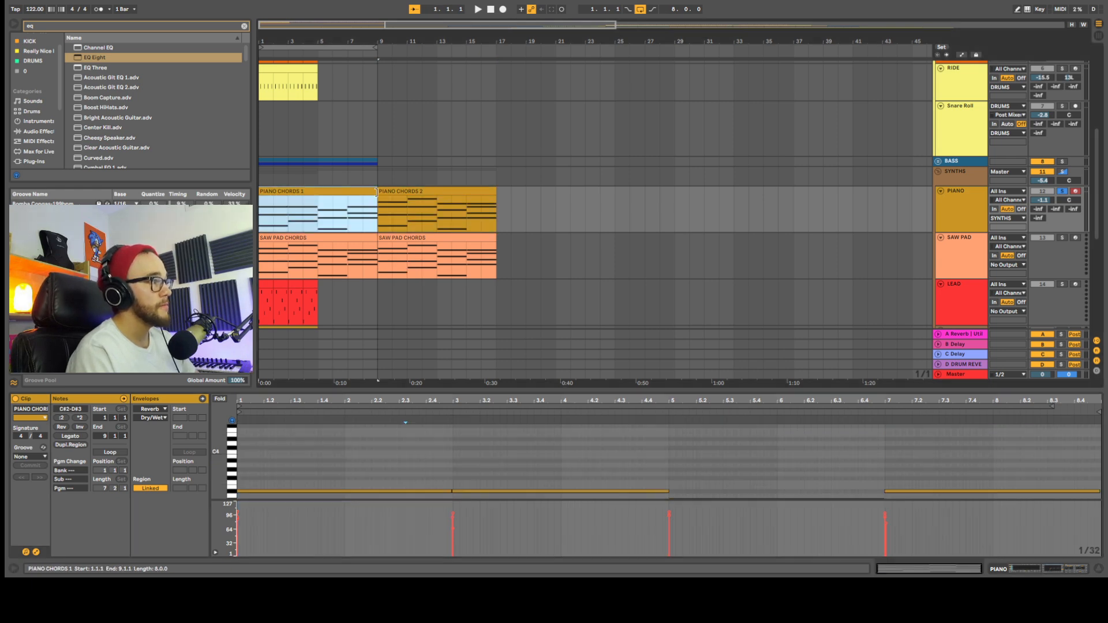
click(405, 191)
scroll(456, 445, up, 3)
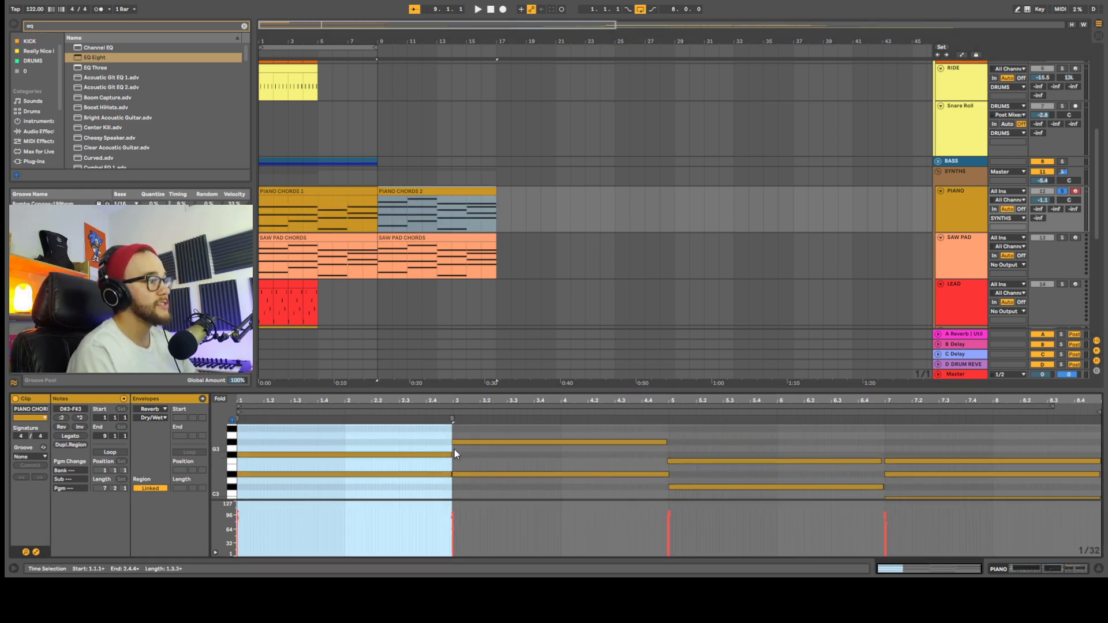
scroll(441, 448, down, 2)
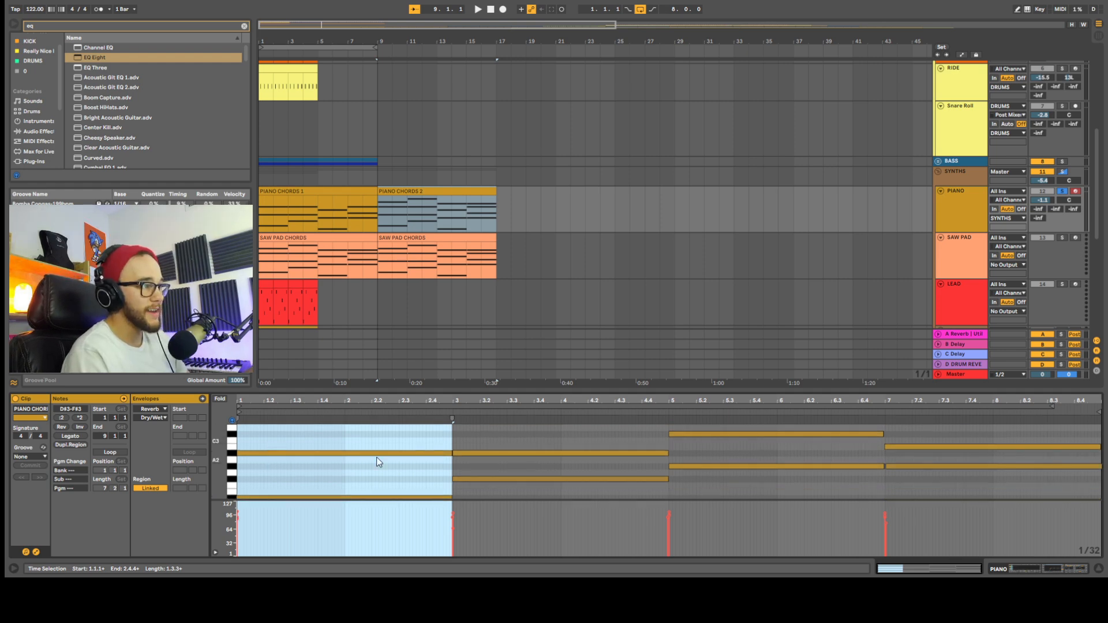
click(376, 215)
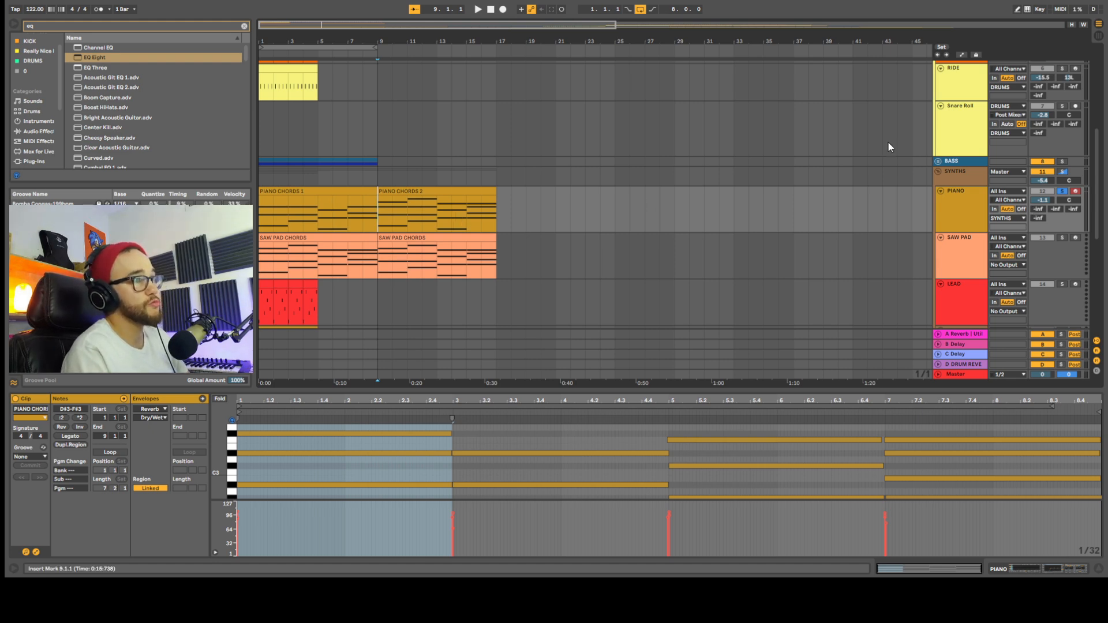
Extend the arrangement loop to 16 bars to span both PIANO CHORDS clips and place the playback start at bar 1.
click(264, 215)
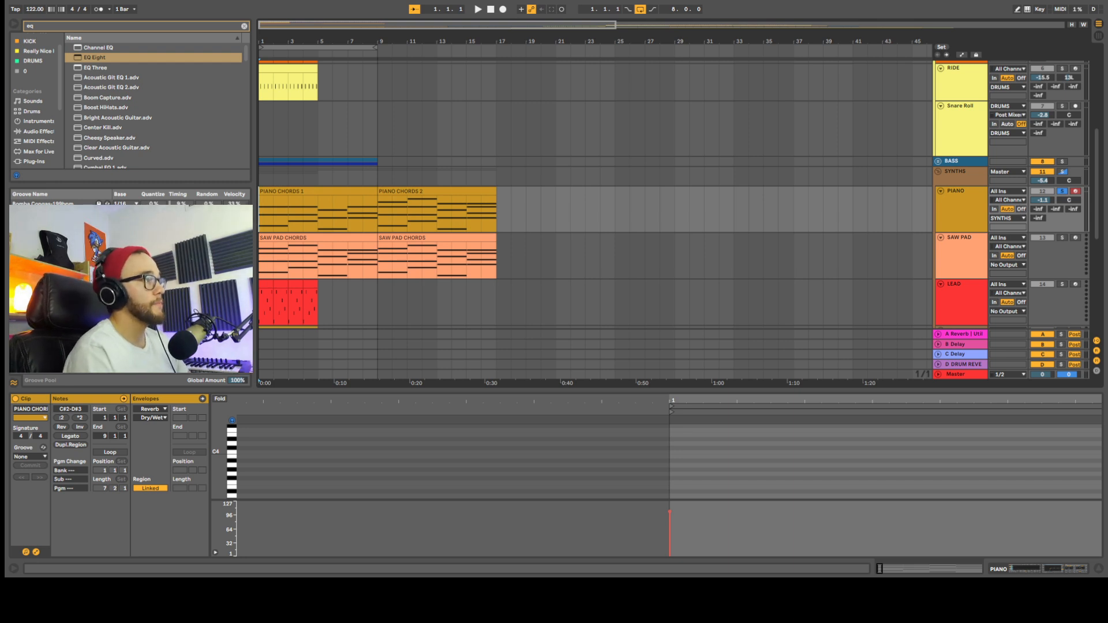
drag(376, 49, 495, 49)
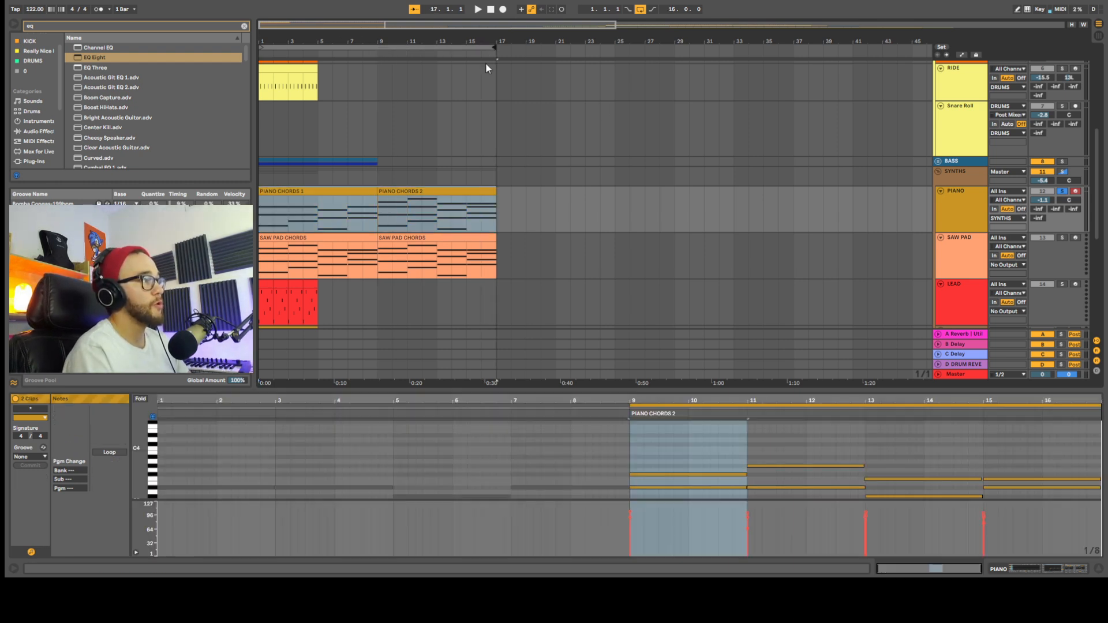
click(265, 215)
click(261, 214)
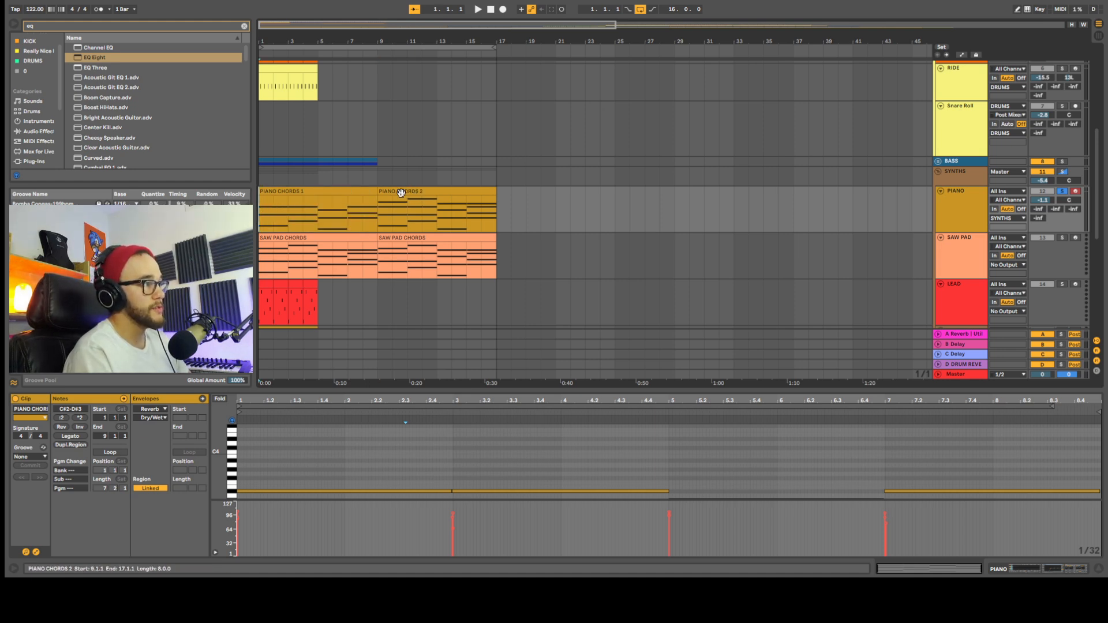
Play through both PIANO CHORDS clips from bar 1 while viewing the notes of each clip.
key(space)
click(436, 430)
scroll(437, 436, down, 5)
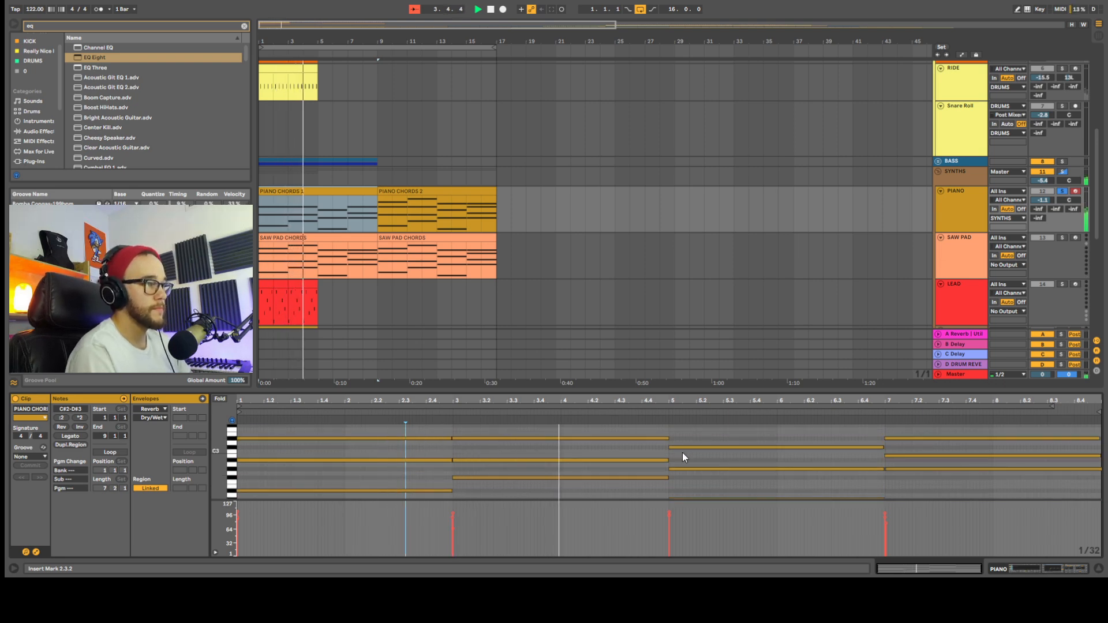
scroll(680, 456, down, 1)
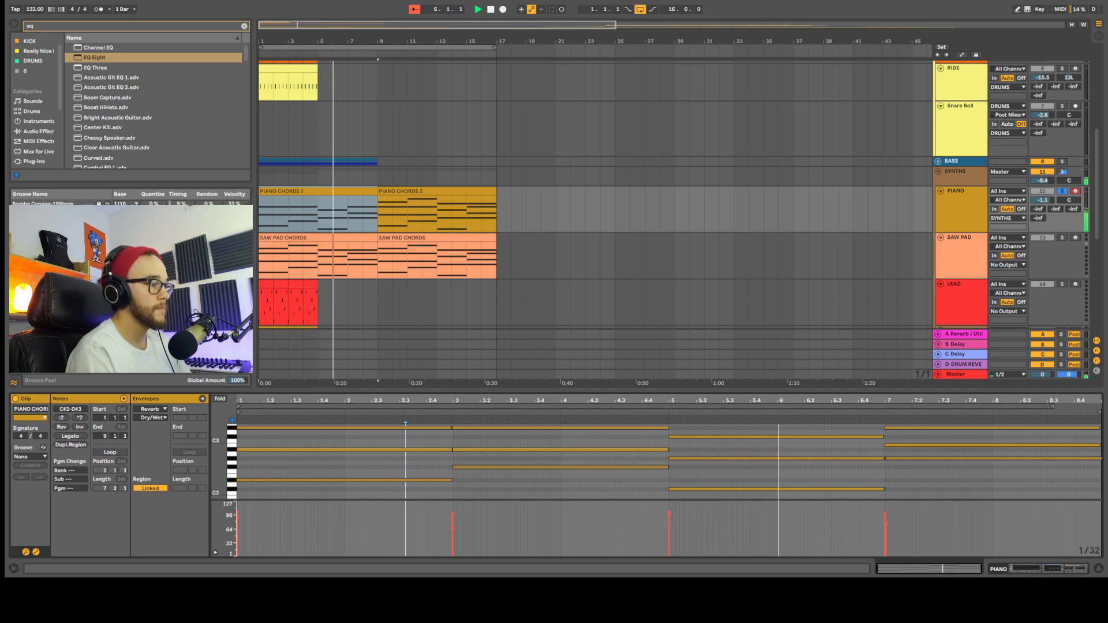
click(401, 191)
scroll(500, 453, up, 3)
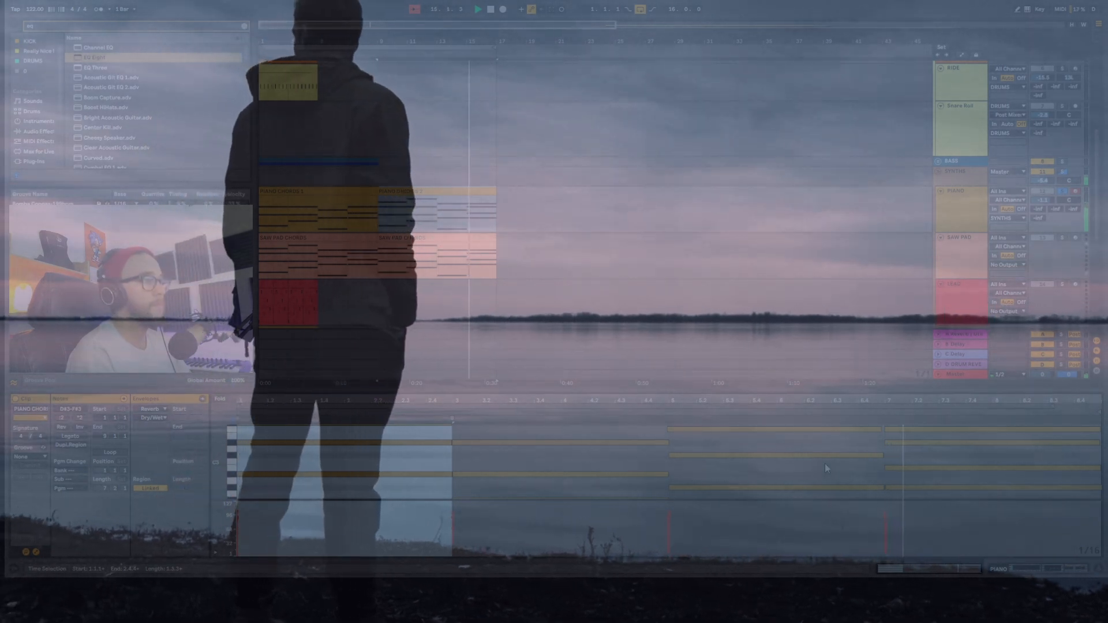
click(427, 273)
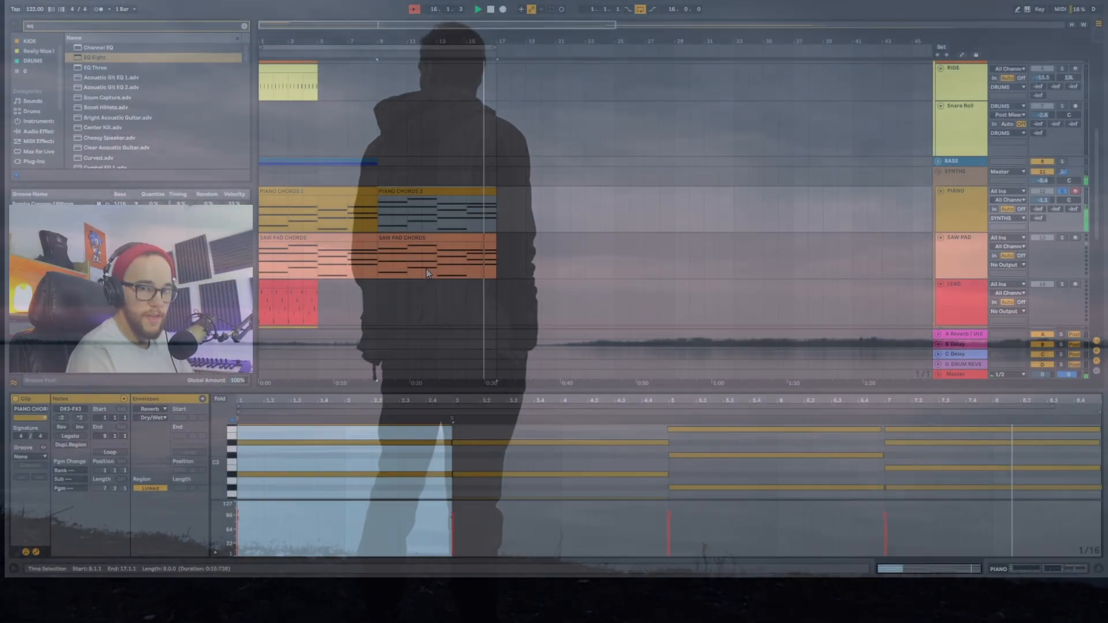
click(380, 265)
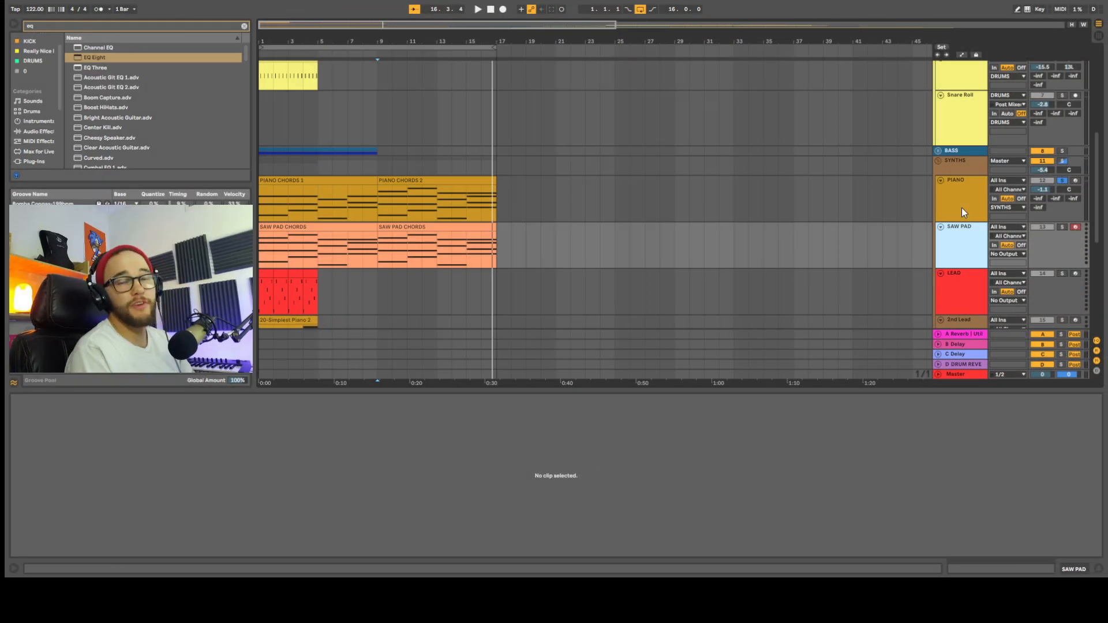
Duplicate the PIANO track with its chord clips and show the duplicate's device chain.
click(962, 208)
key(ctrl+d)
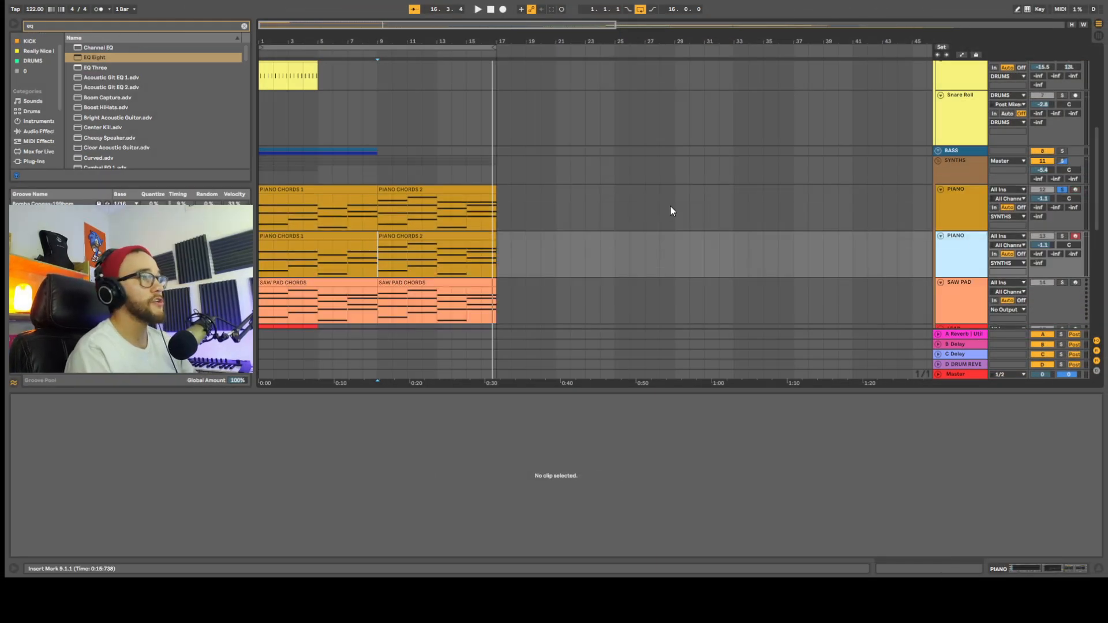
scroll(909, 262, down, 1)
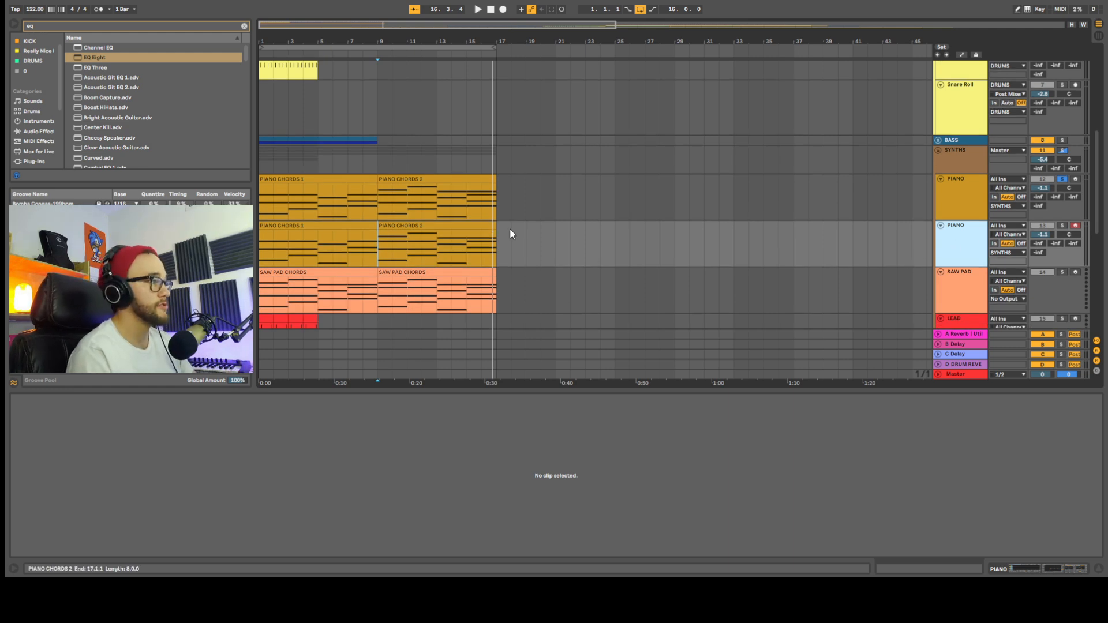
click(974, 234)
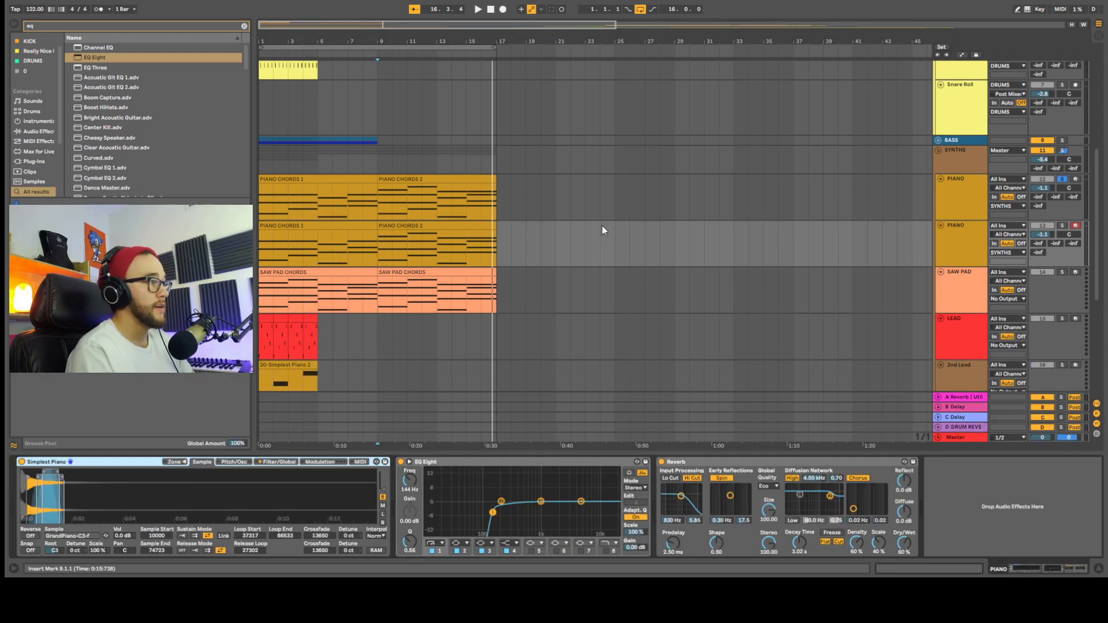
Transpose all notes of the PIANO CHORDS 1 and PIANO CHORDS 2 clips on the duplicated PIANO track down one octave.
shift+click(394, 225)
shift+click(353, 226)
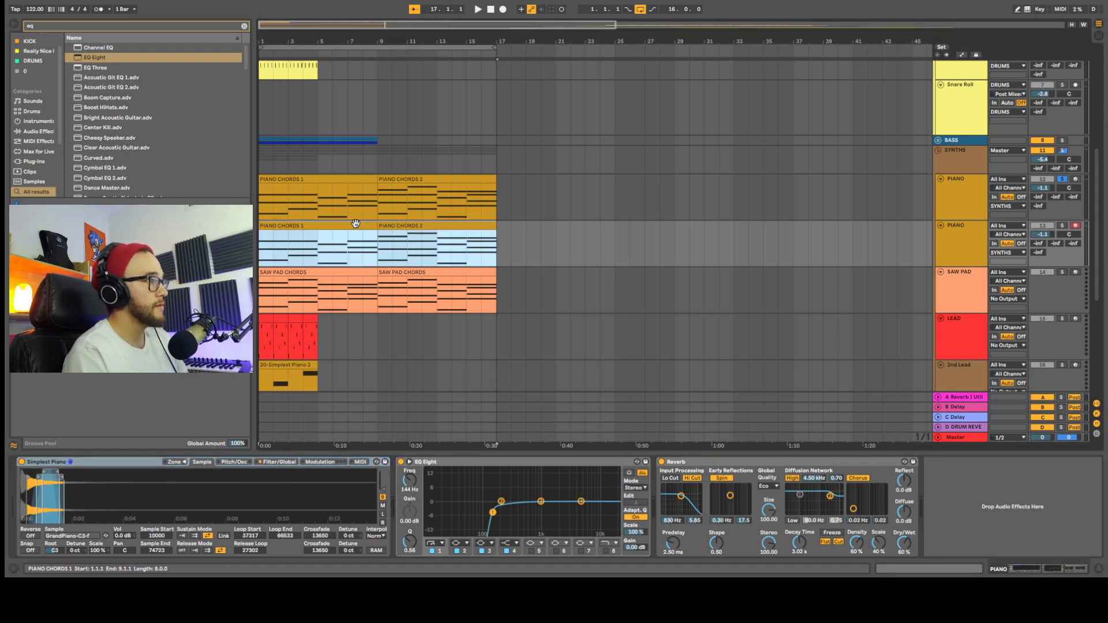
double_click(406, 231)
click(389, 461)
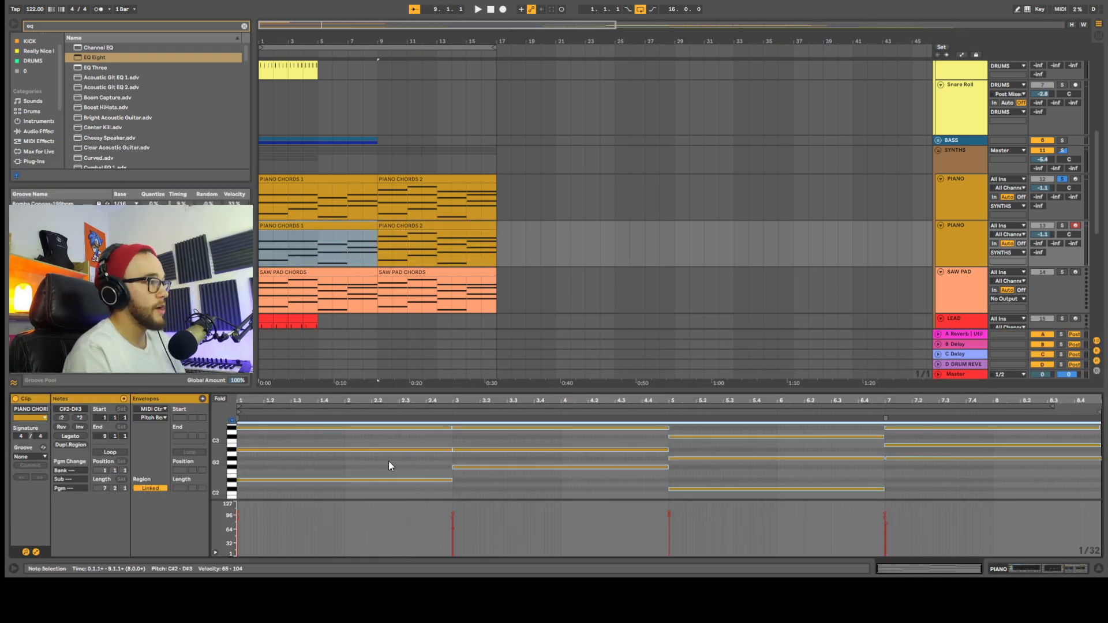
click(428, 226)
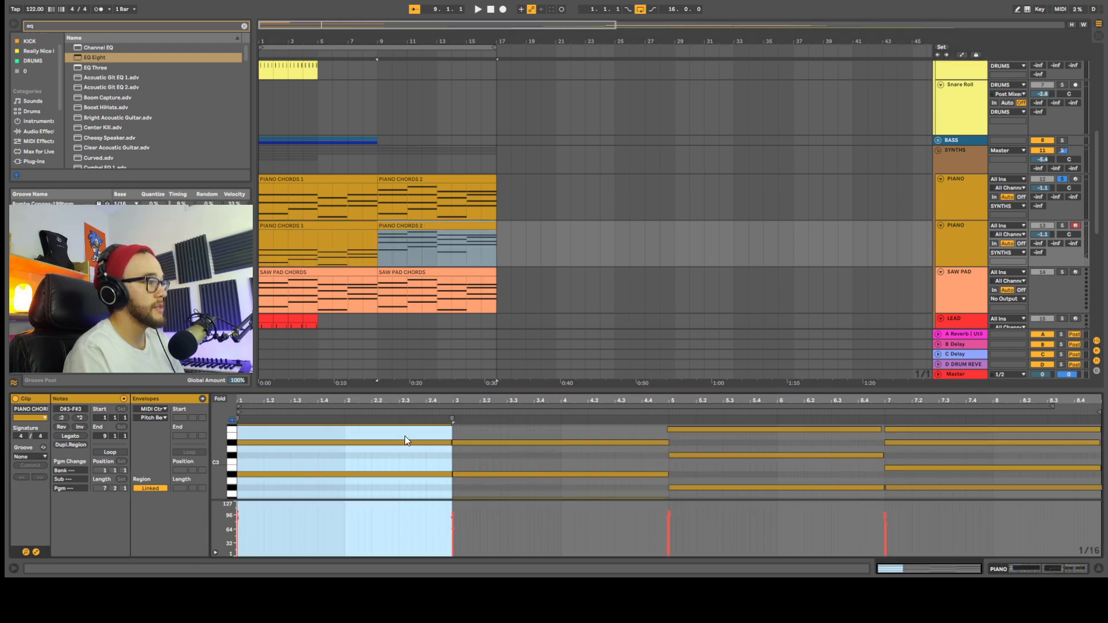
click(396, 456)
key(ctrl+a)
key(shift+Down)
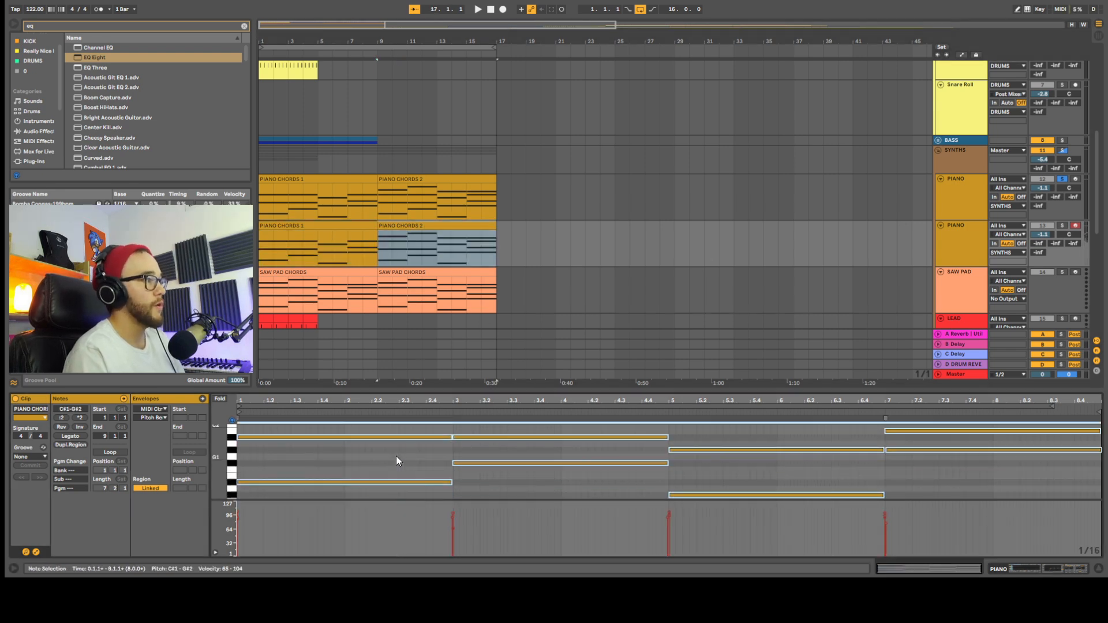
In the duplicated track's EQ Eight, move the low cut to the bottom of the spectrum and enable band 8 as a 574 Hz high cut.
scroll(962, 241, down, 2)
click(941, 186)
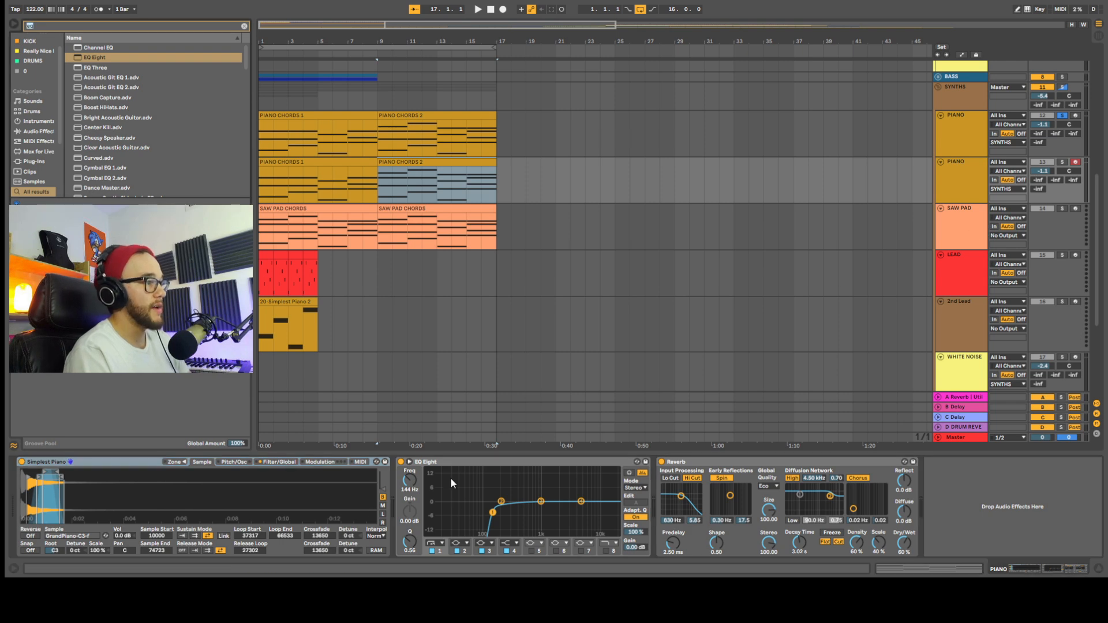
click(458, 463)
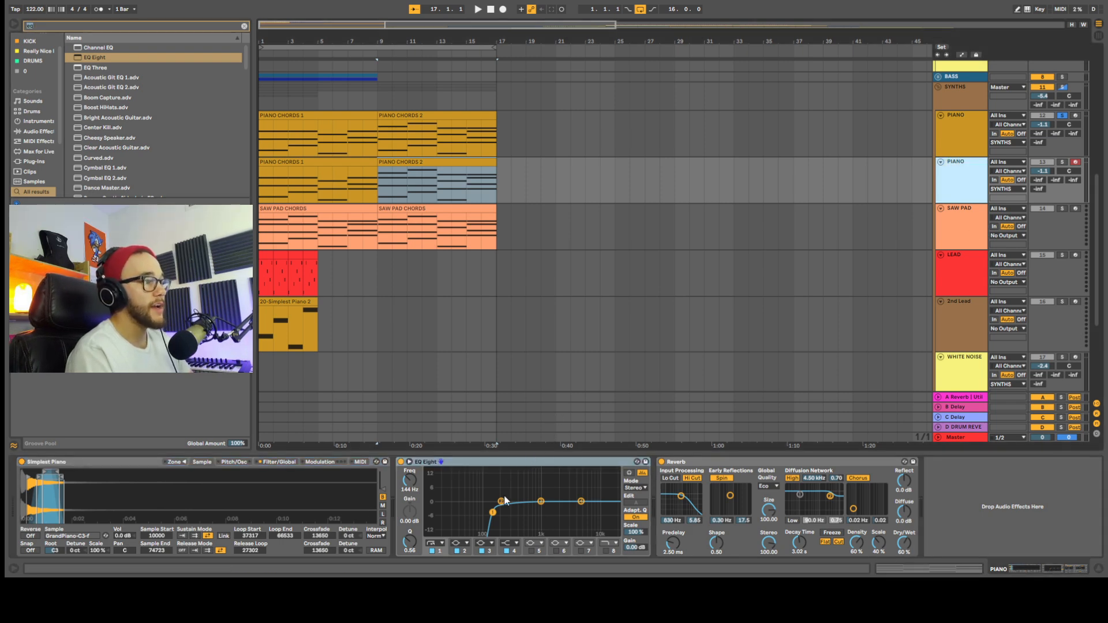
click(493, 514)
drag(494, 512, 438, 515)
click(607, 550)
drag(613, 502, 527, 507)
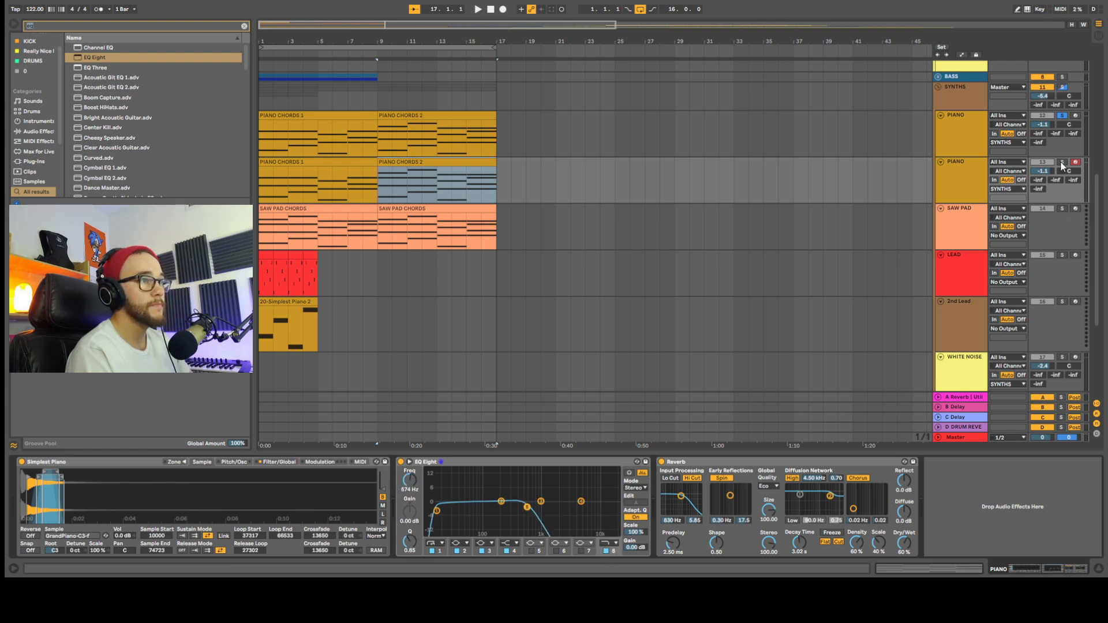
With the duplicated PIANO track playing solo, raise the EQ Eight high cut to about 681 Hz and the low cut to about 38 Hz.
key(space)
drag(528, 508, 531, 511)
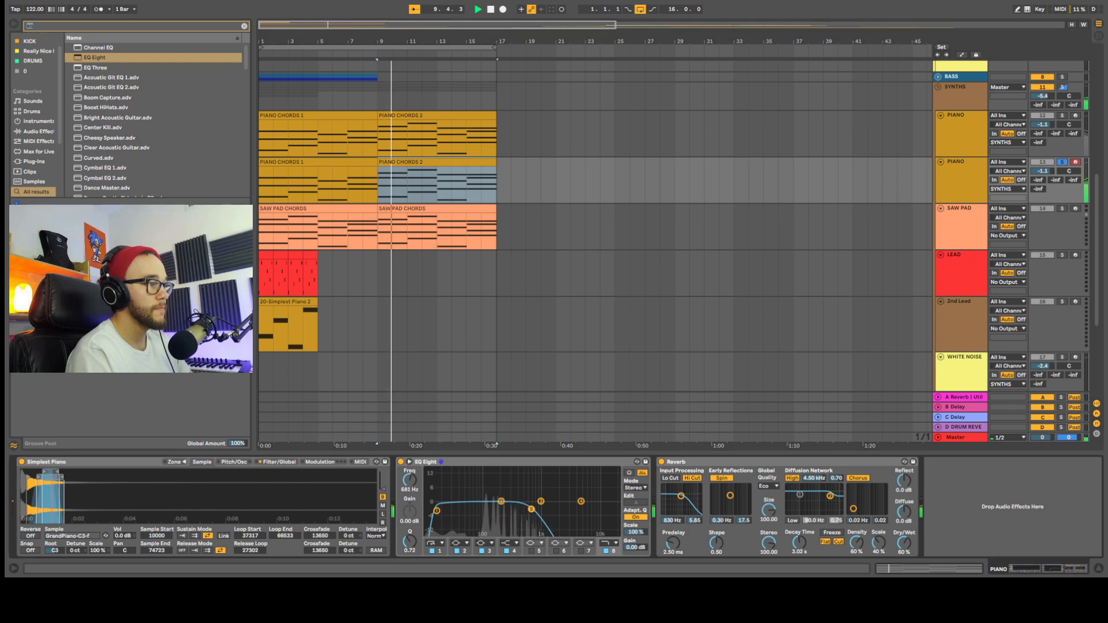
drag(437, 511, 460, 509)
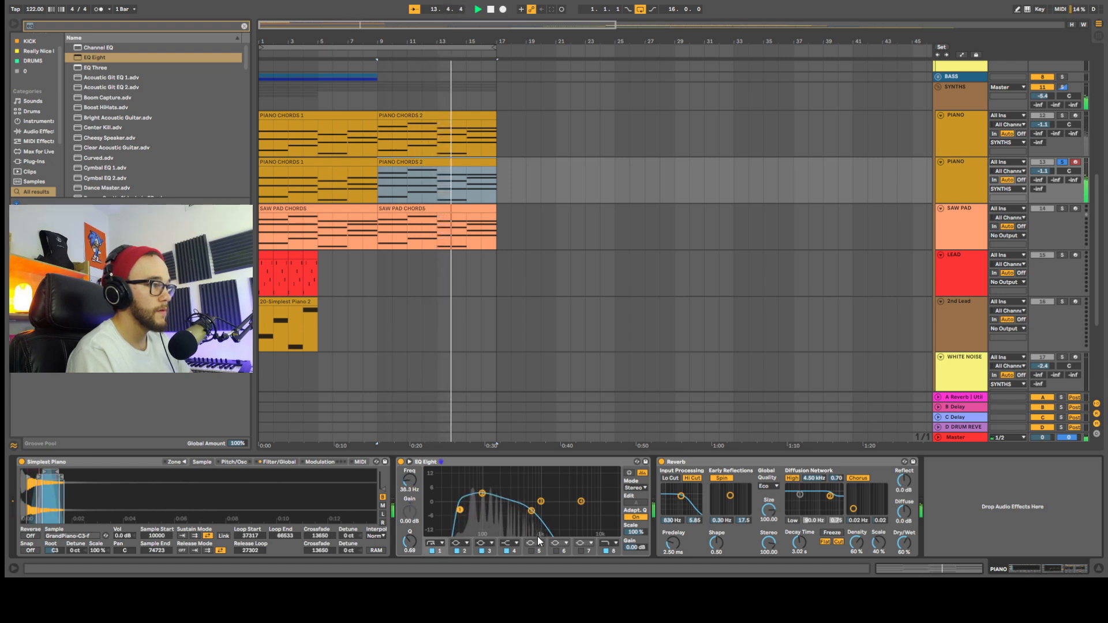
click(1062, 163)
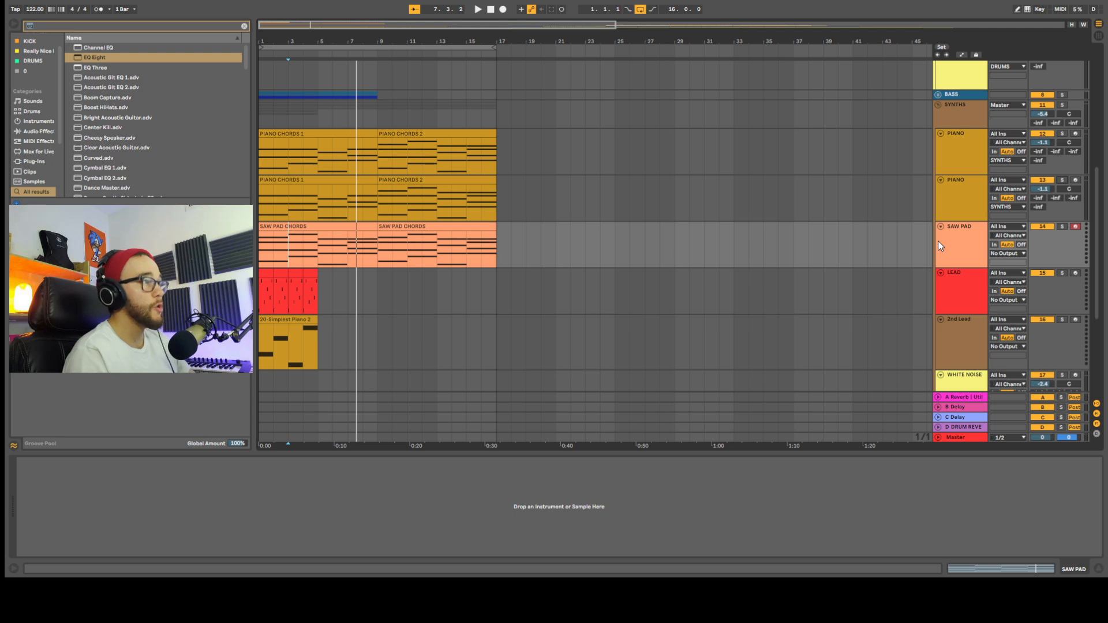
Show the duplicated PIANO track's device chain and play both piano layers together.
click(941, 227)
click(941, 227)
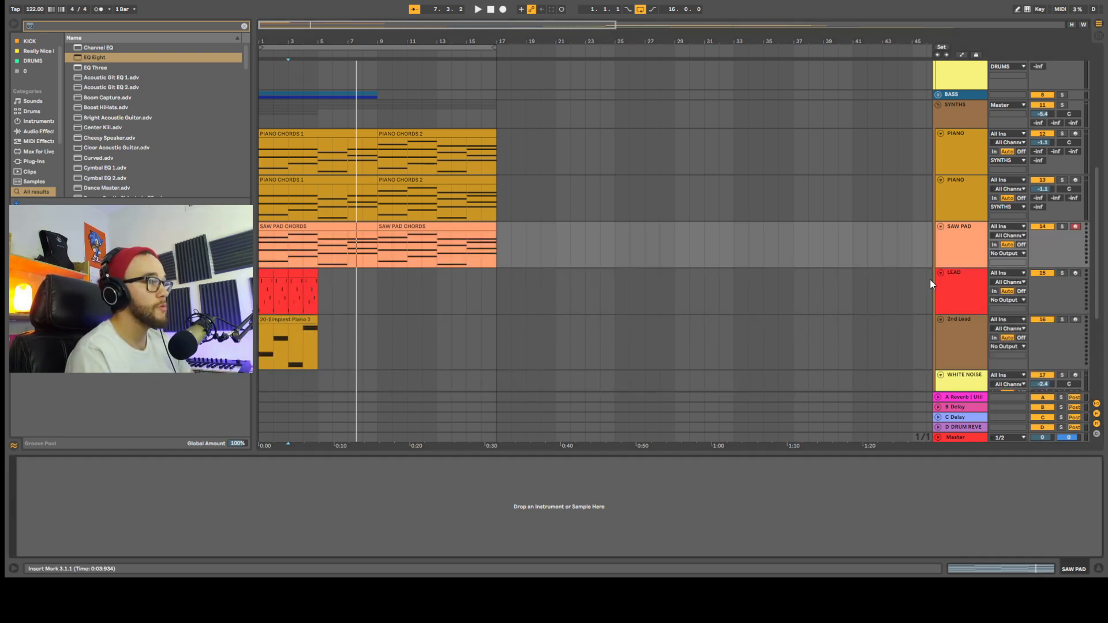
click(961, 210)
key(space)
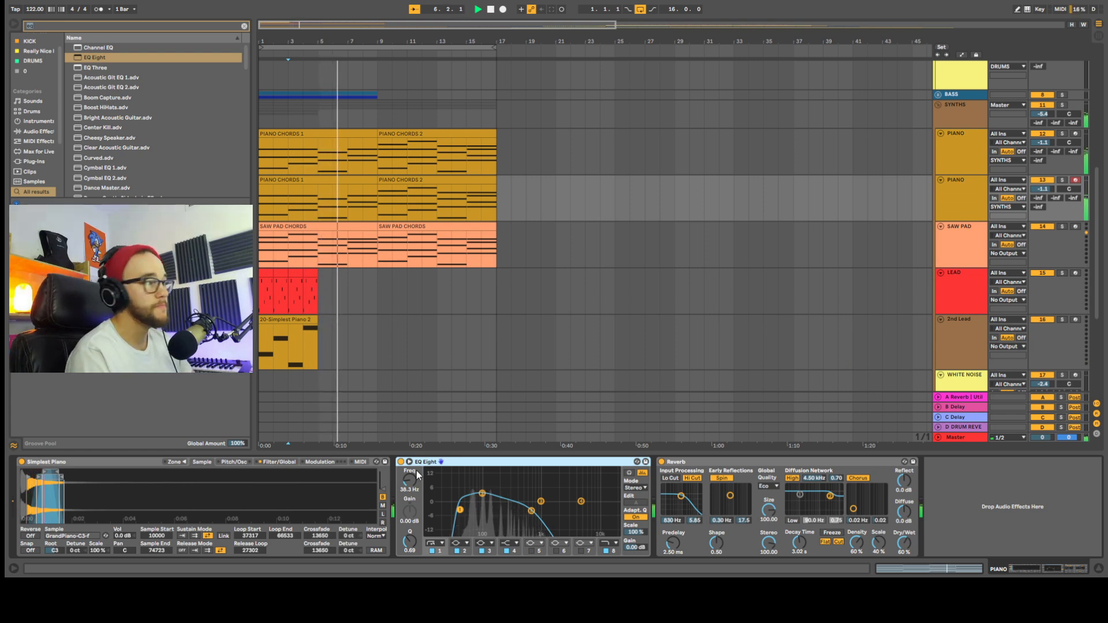
key(space)
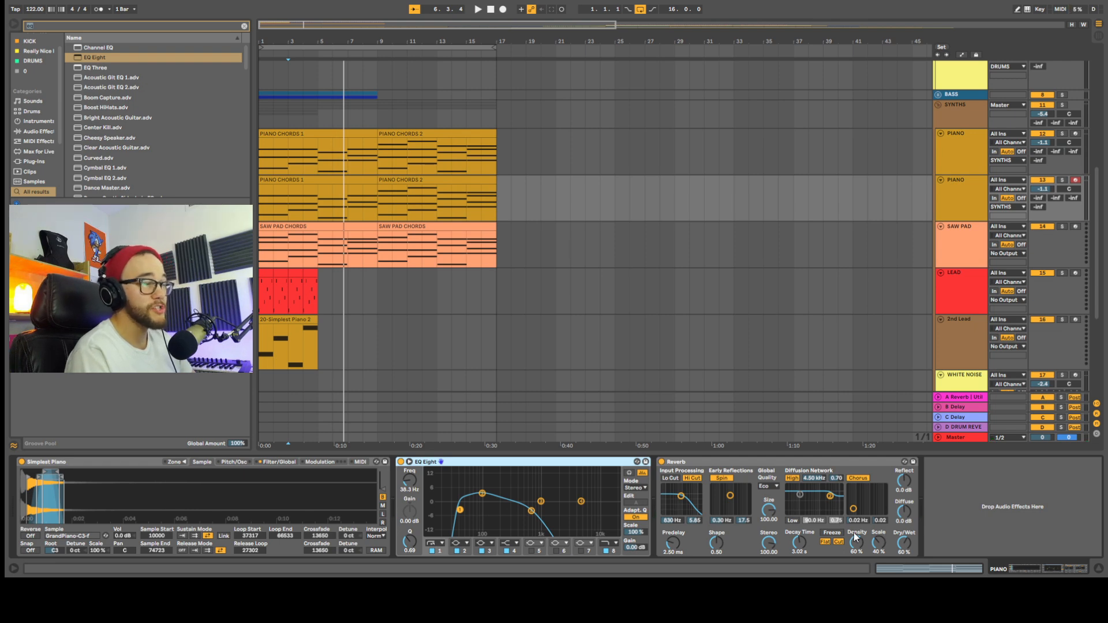
Delete the Reverb from the duplicated PIANO track and check its sound in solo.
click(746, 479)
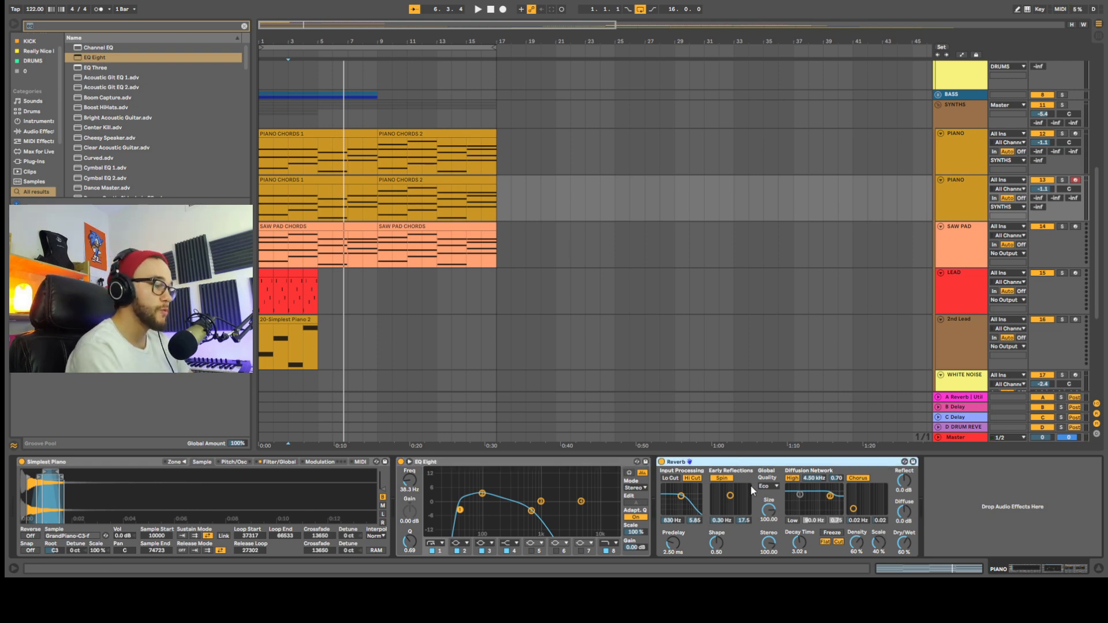
key(Delete)
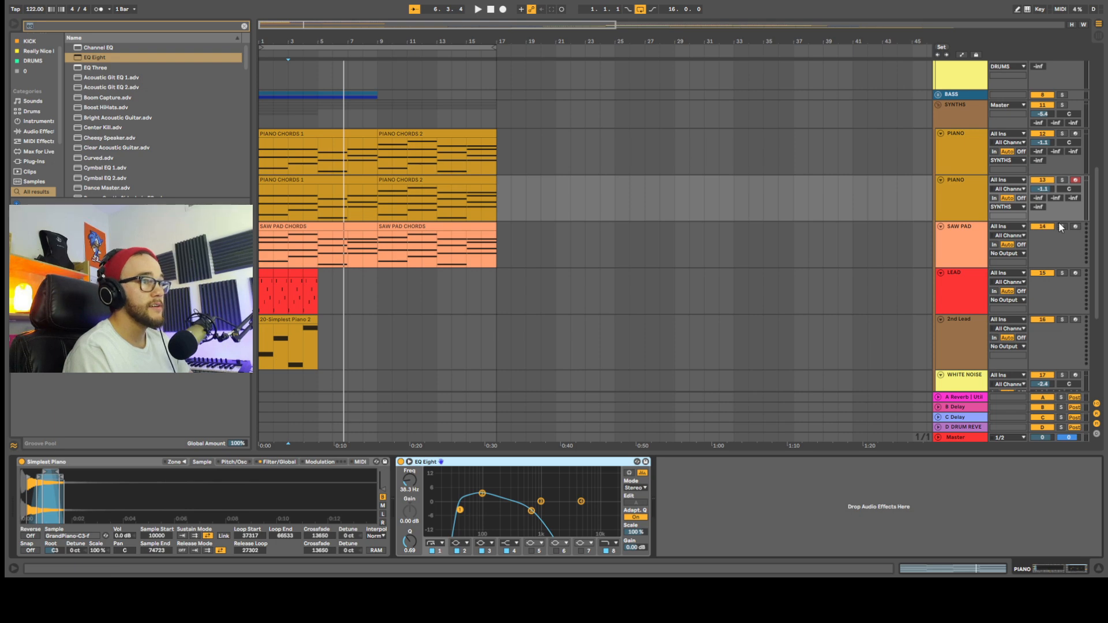
click(1062, 180)
key(space)
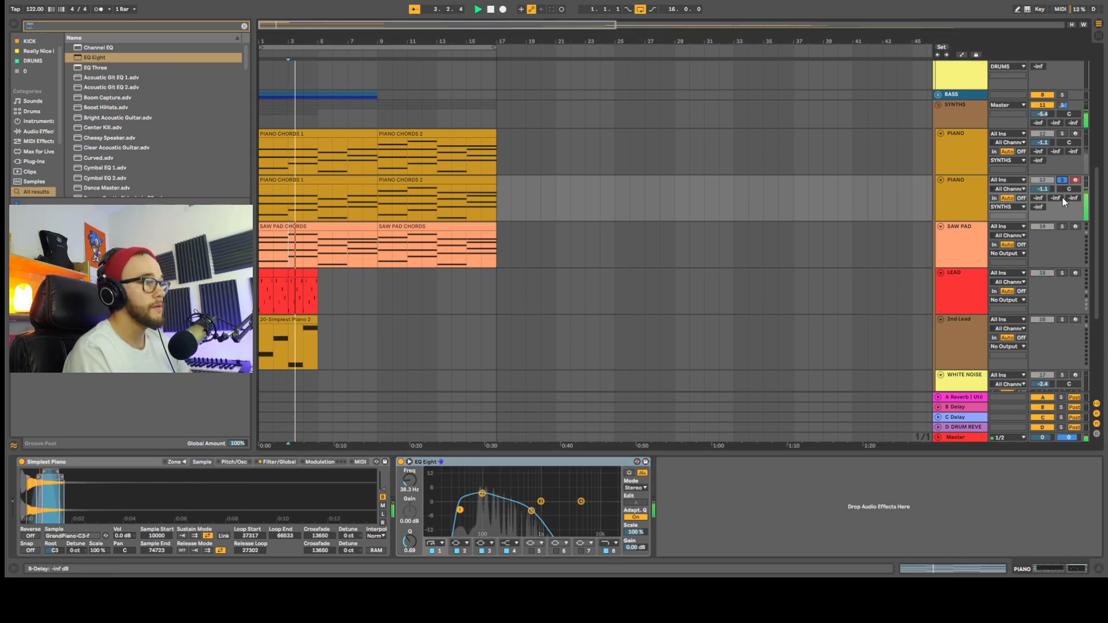
click(1062, 180)
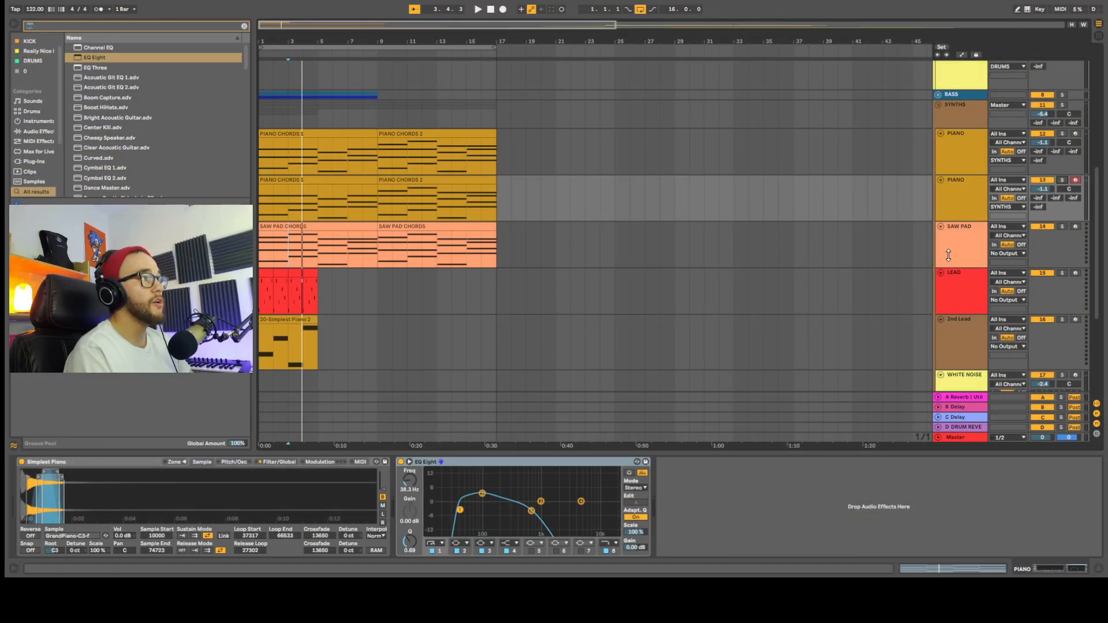
Find Serum_x64 in the browser and load it onto the empty SAW PAD track.
scroll(956, 236, down, 1)
click(955, 236)
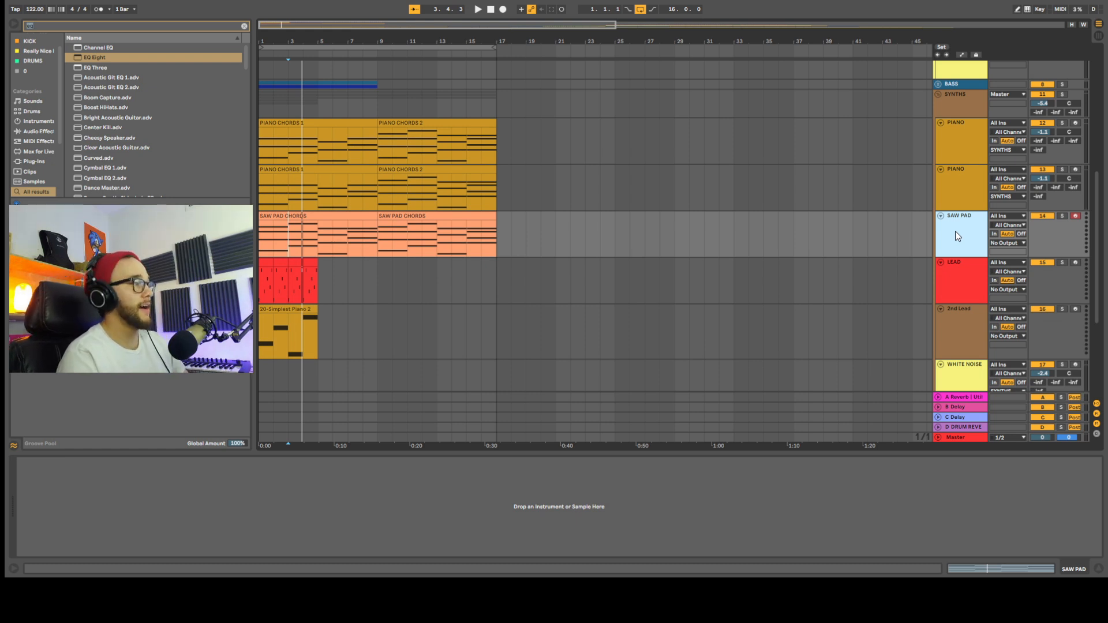
scroll(954, 231, down, 2)
click(983, 165)
click(966, 213)
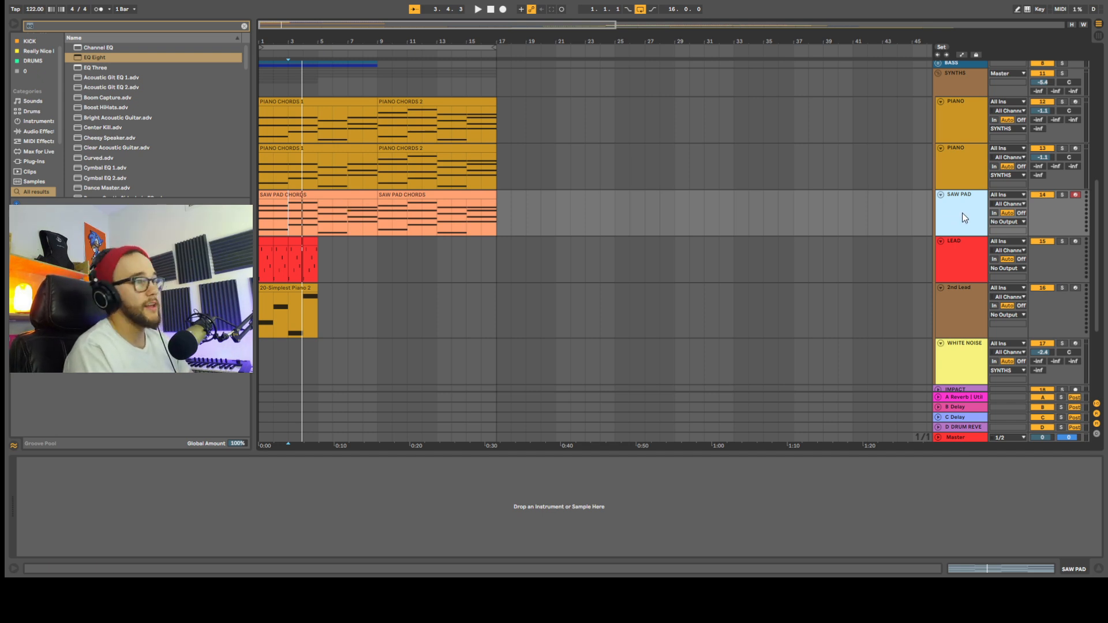
click(319, 126)
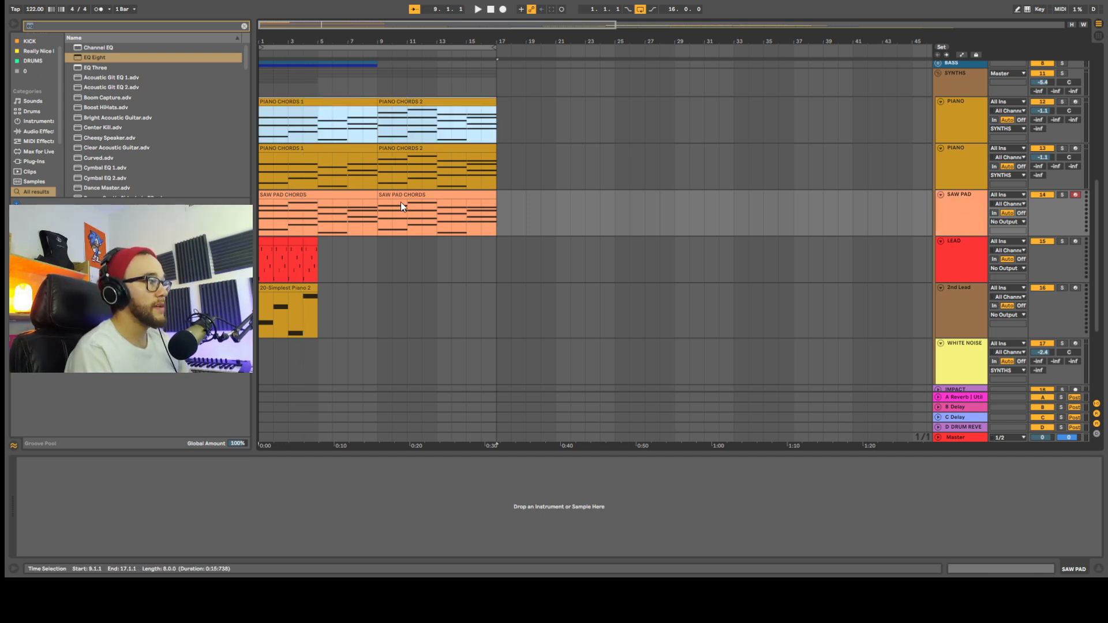
click(967, 216)
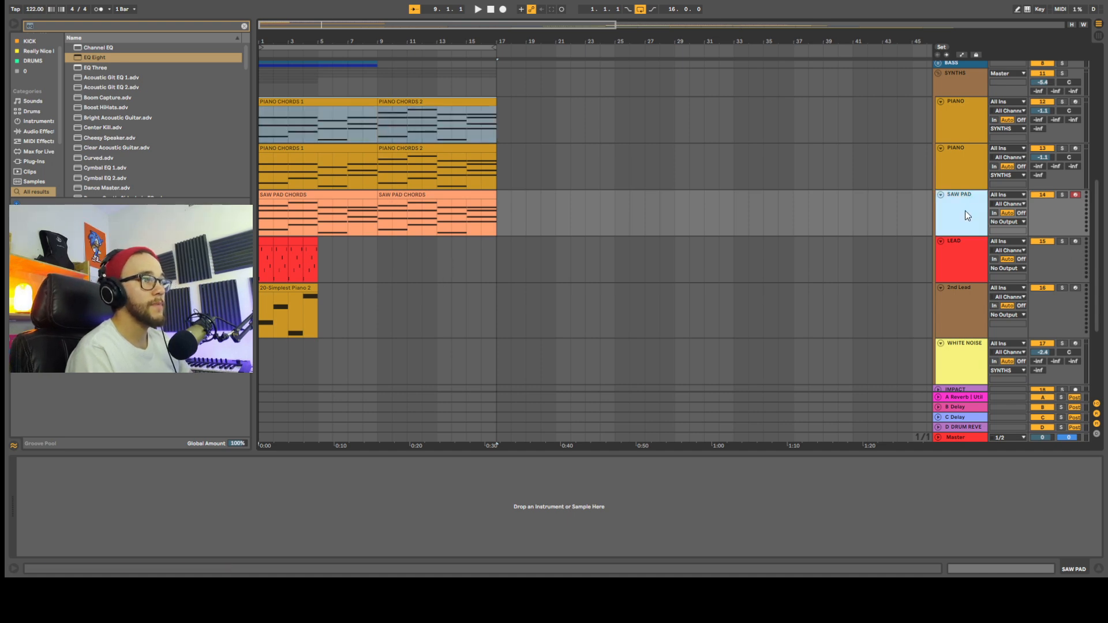
key(ctrl+f)
text(serum)
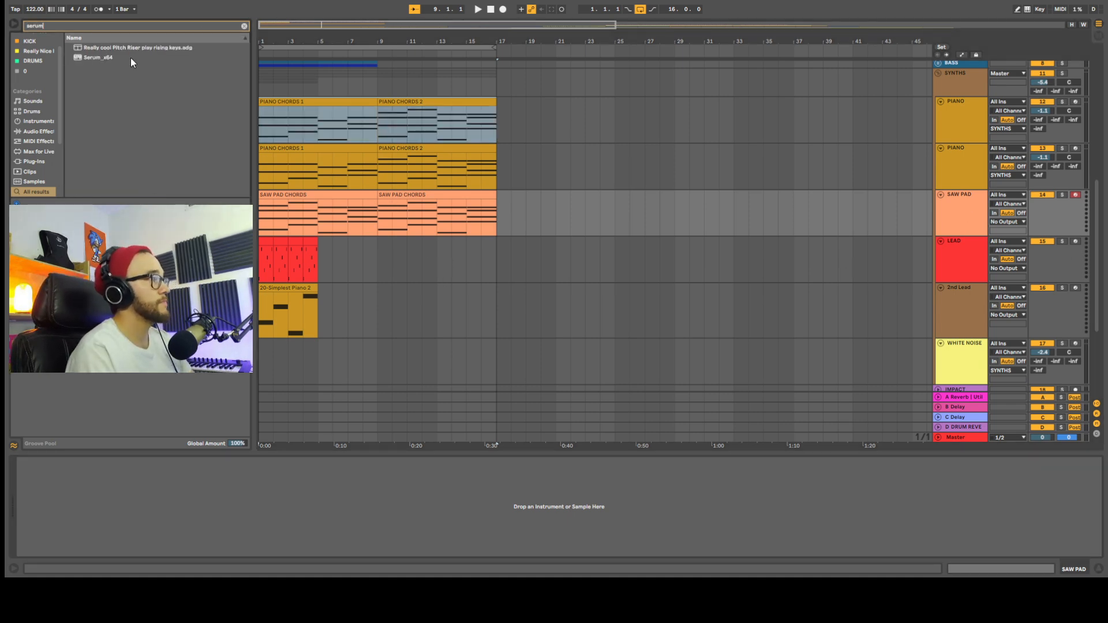
click(91, 58)
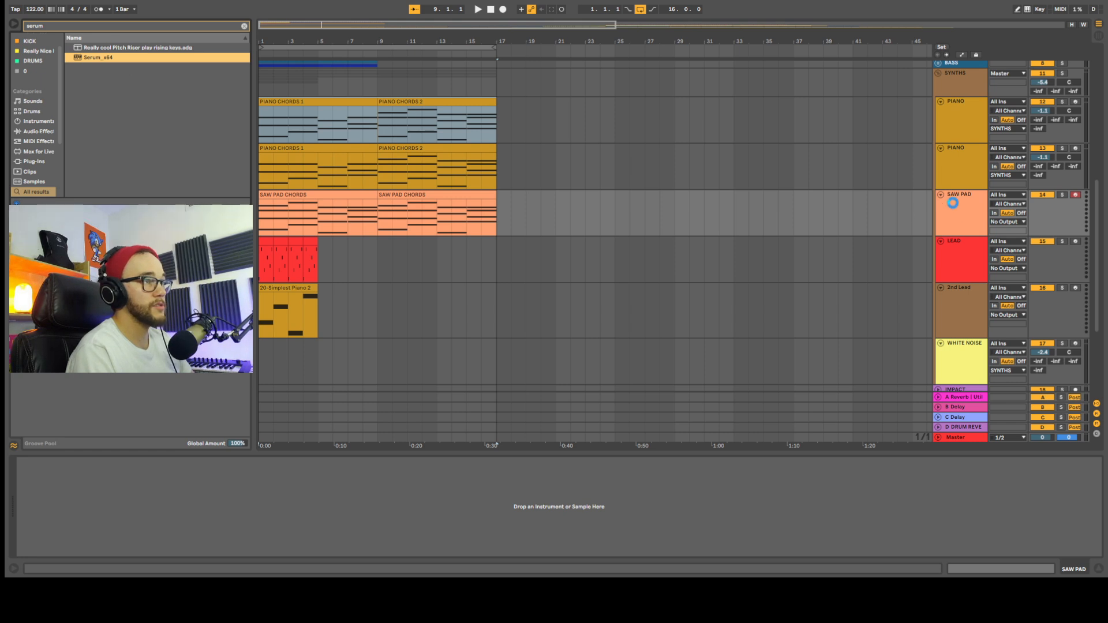
key(Return)
drag(591, 64, 590, 62)
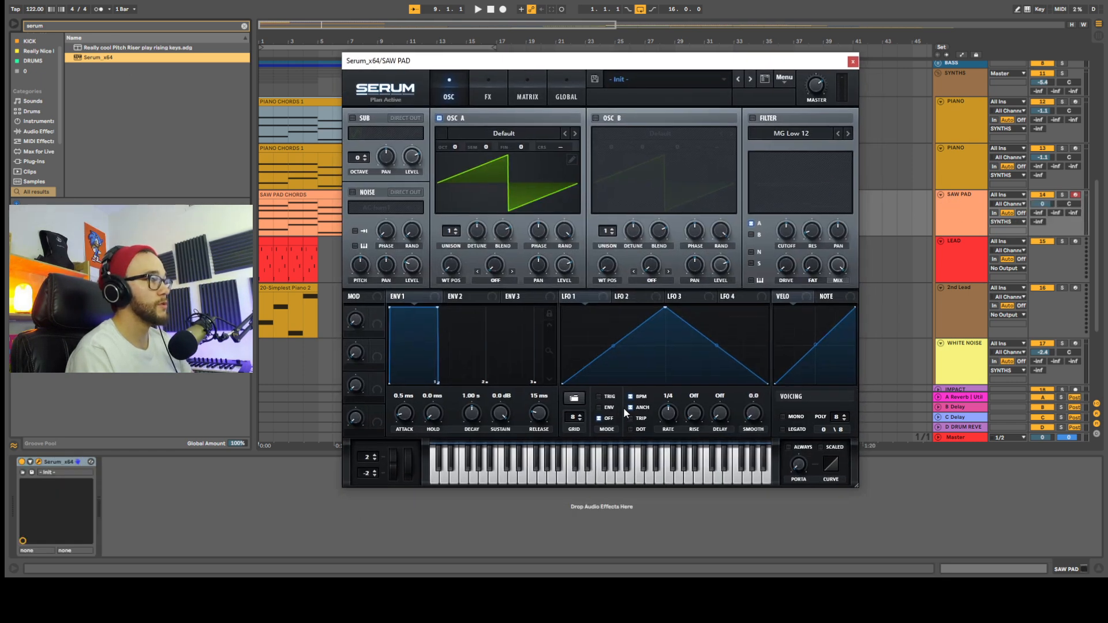
Enable OSC B in Serum and set the unison of both OSC A and OSC B to 5 voices.
click(596, 118)
drag(453, 238, 477, 229)
click(613, 230)
click(613, 230)
click(613, 230)
click(612, 230)
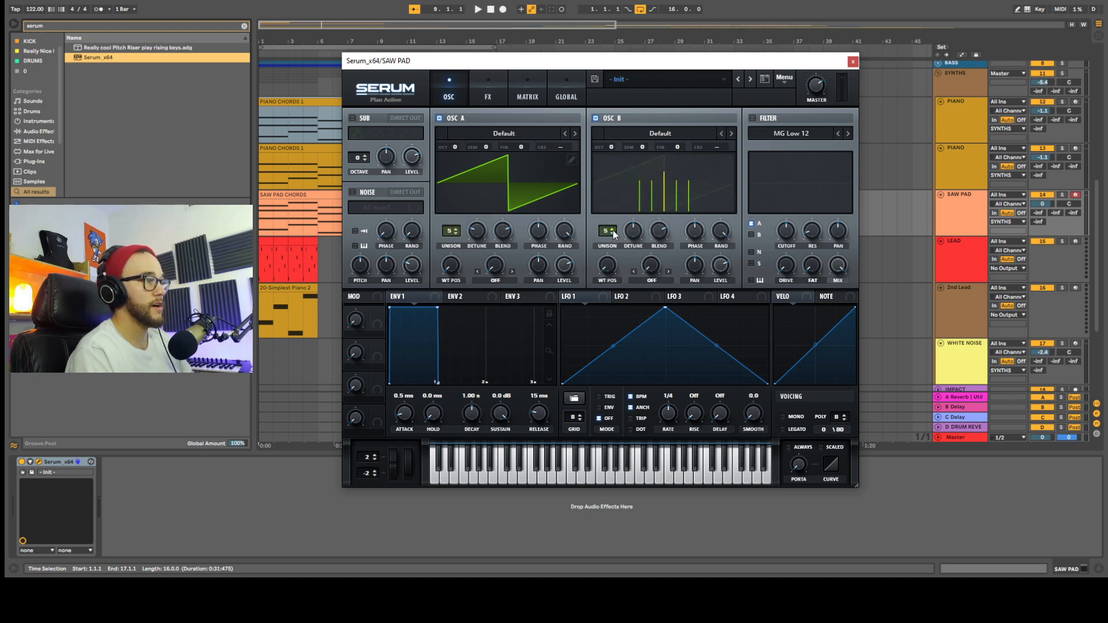
Lower the detune of OSC B and set its octave to -1.
drag(633, 233, 629, 253)
drag(612, 147, 612, 151)
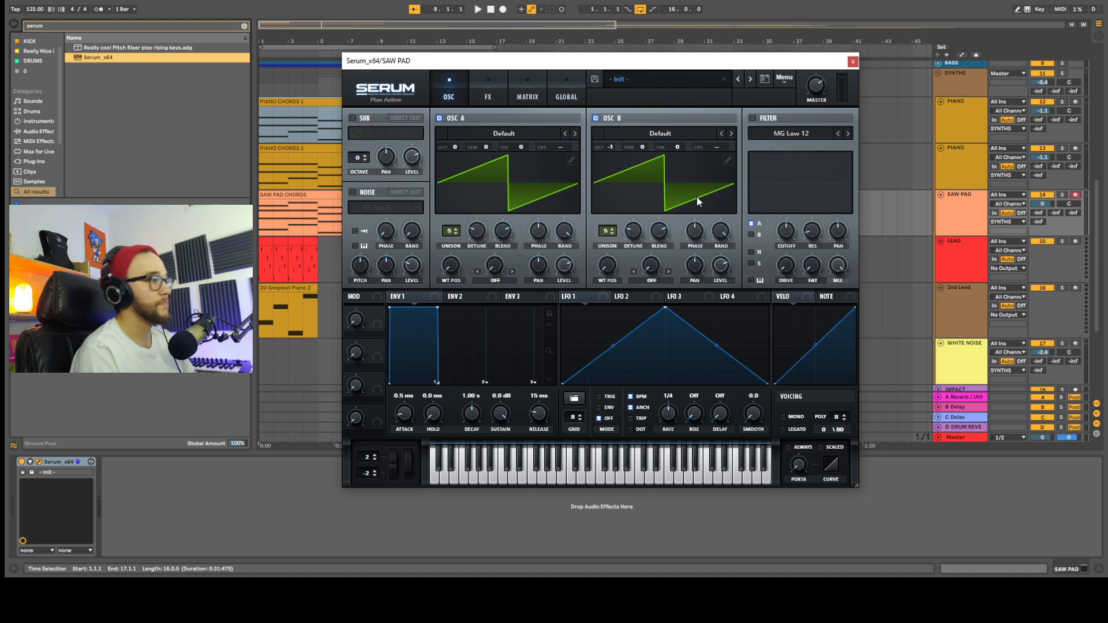
click(641, 242)
click(480, 240)
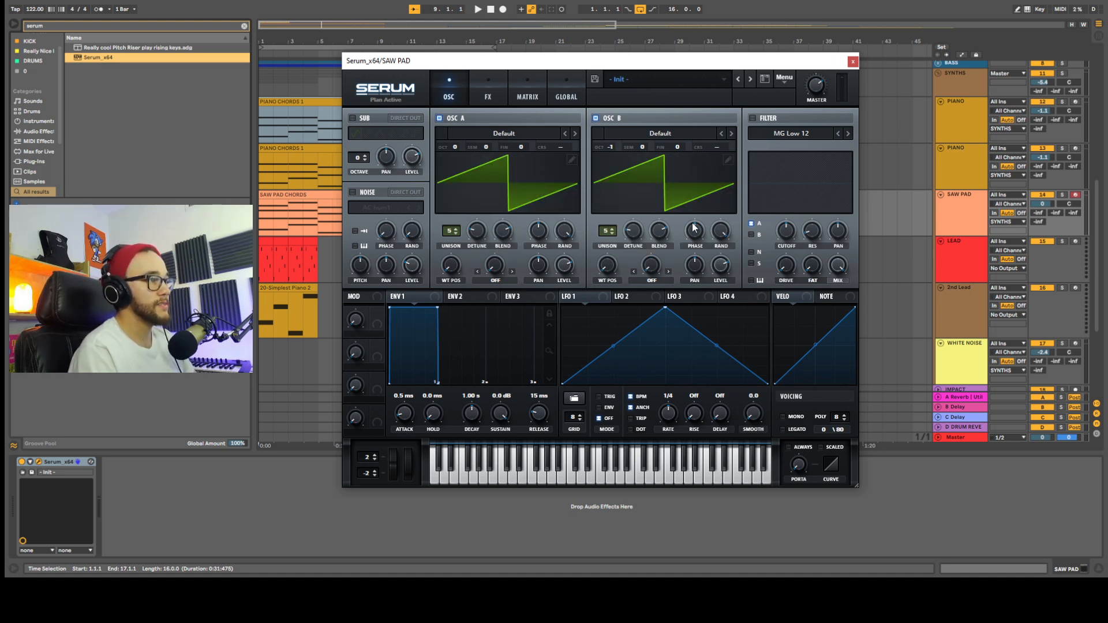
click(658, 237)
click(485, 234)
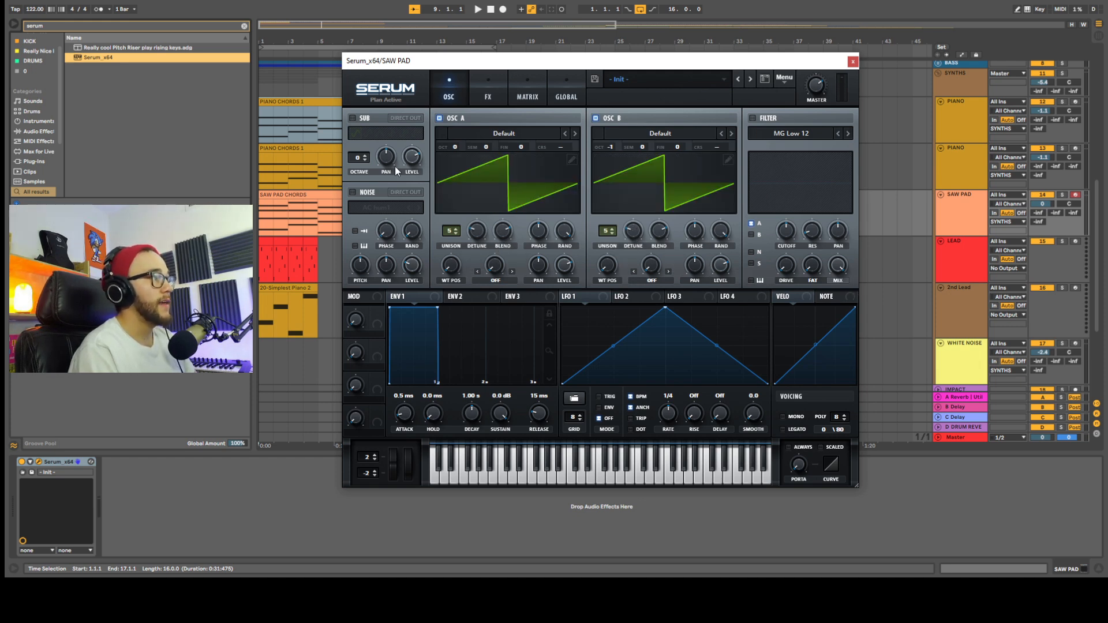
Enable the sub oscillator with a saw wave at octave 1, and the noise oscillator with the Analog BrightWhite sample.
click(352, 118)
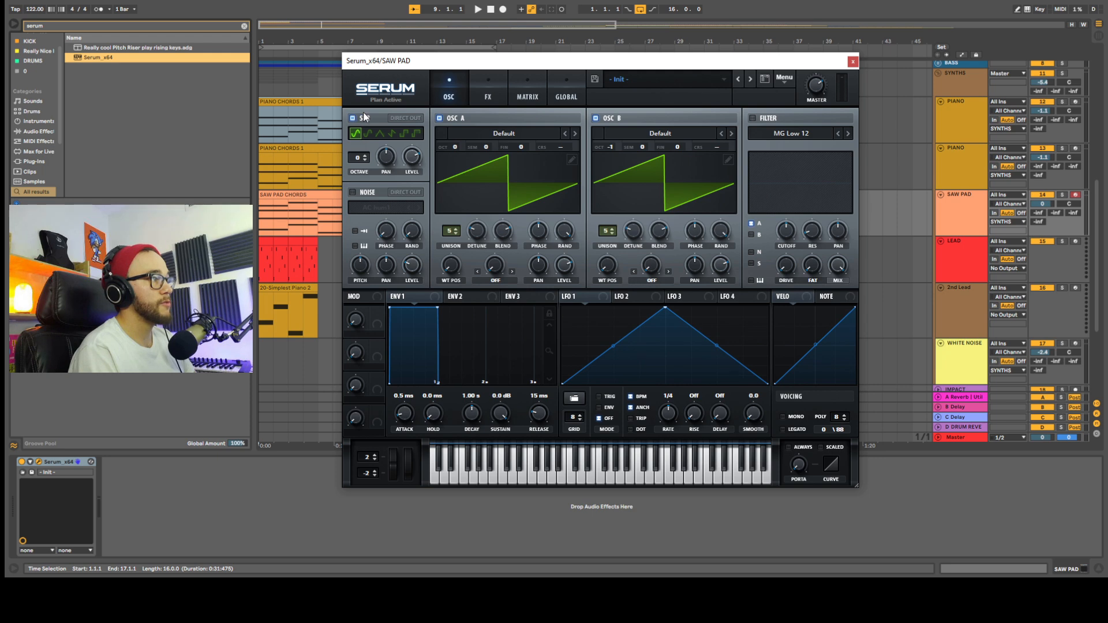
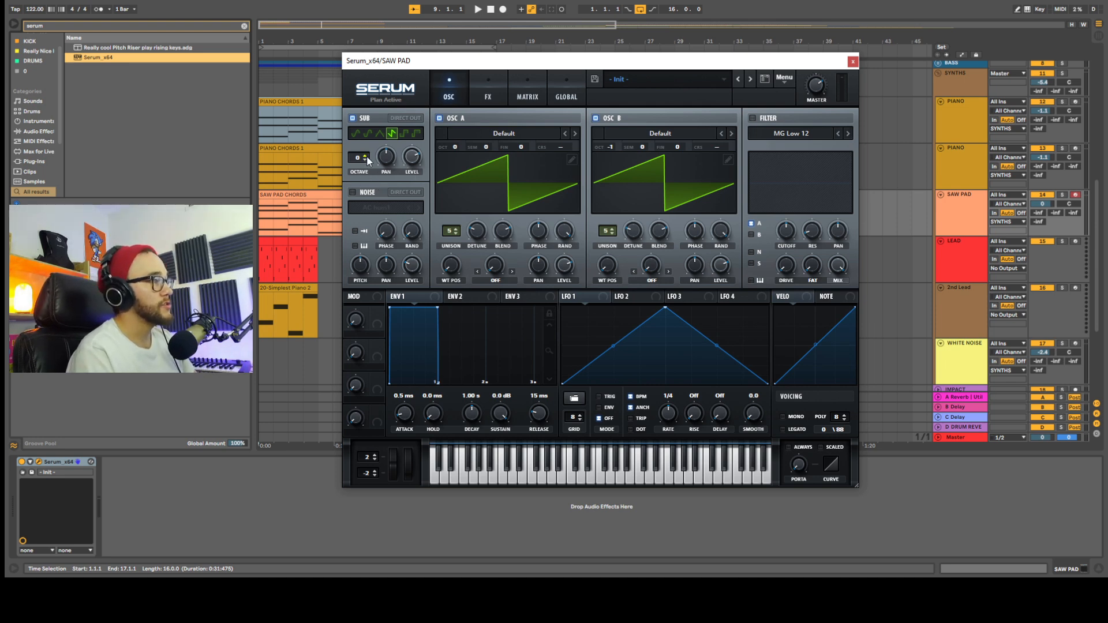
click(366, 156)
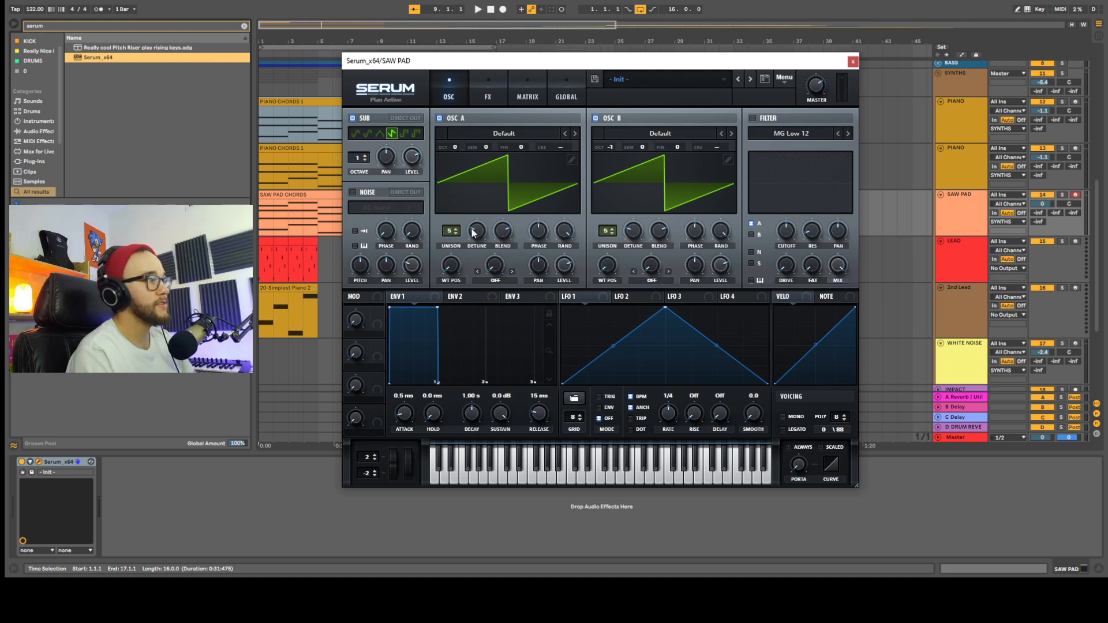
click(352, 192)
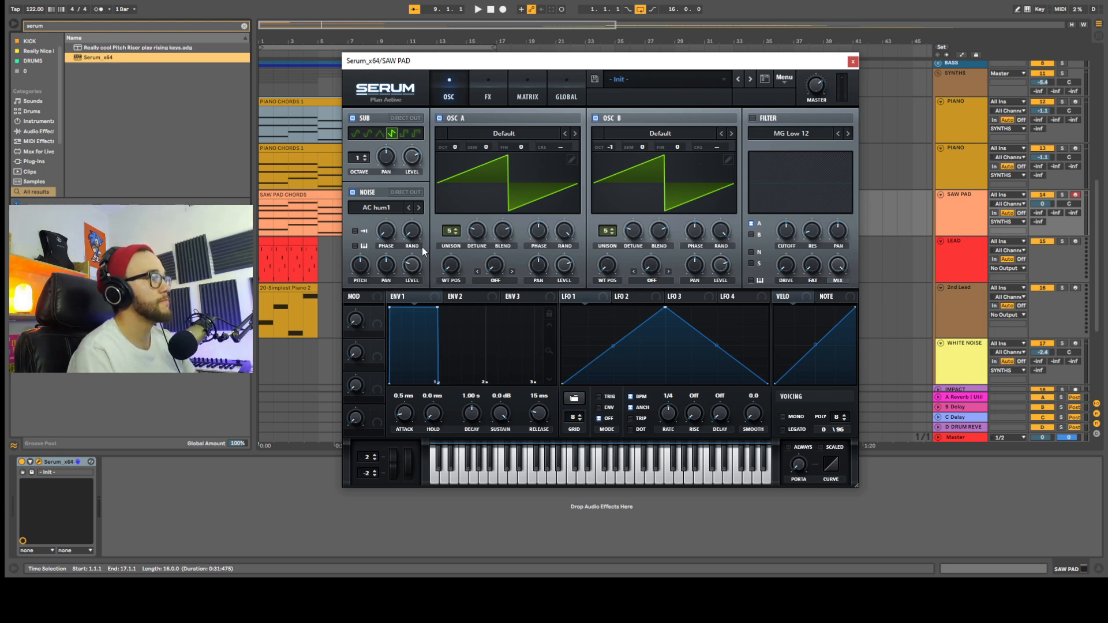
click(391, 212)
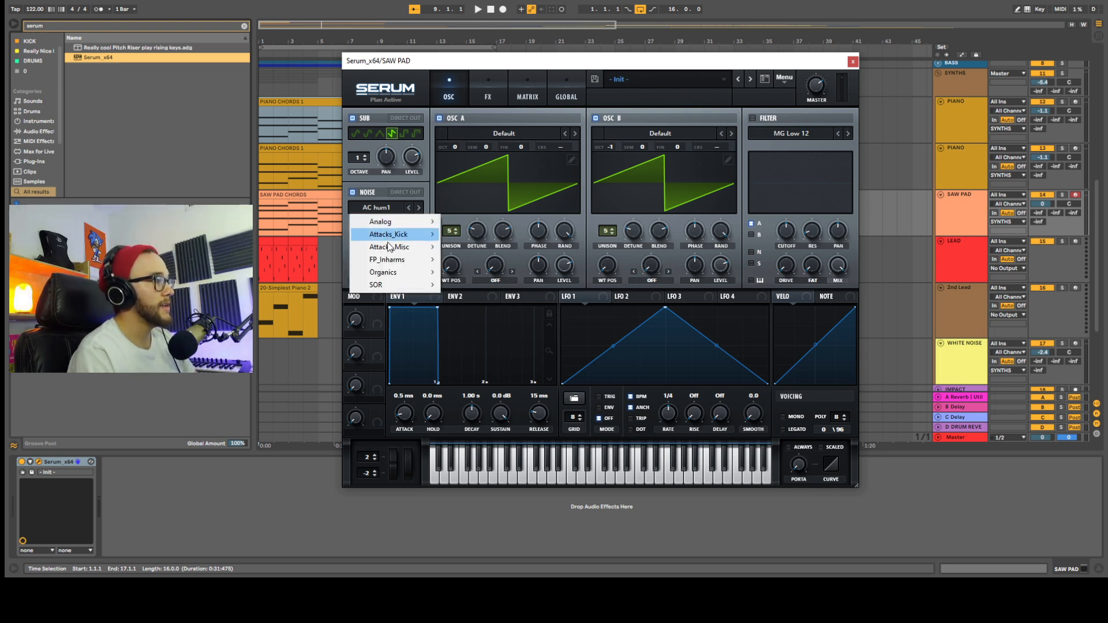
mouse_move(398, 223)
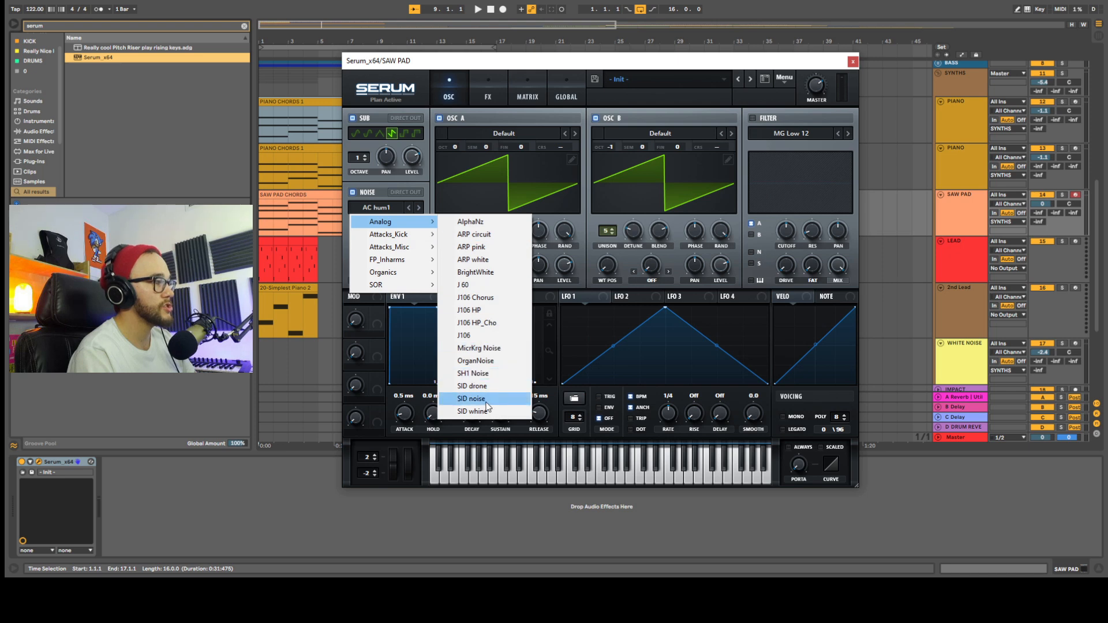
click(475, 272)
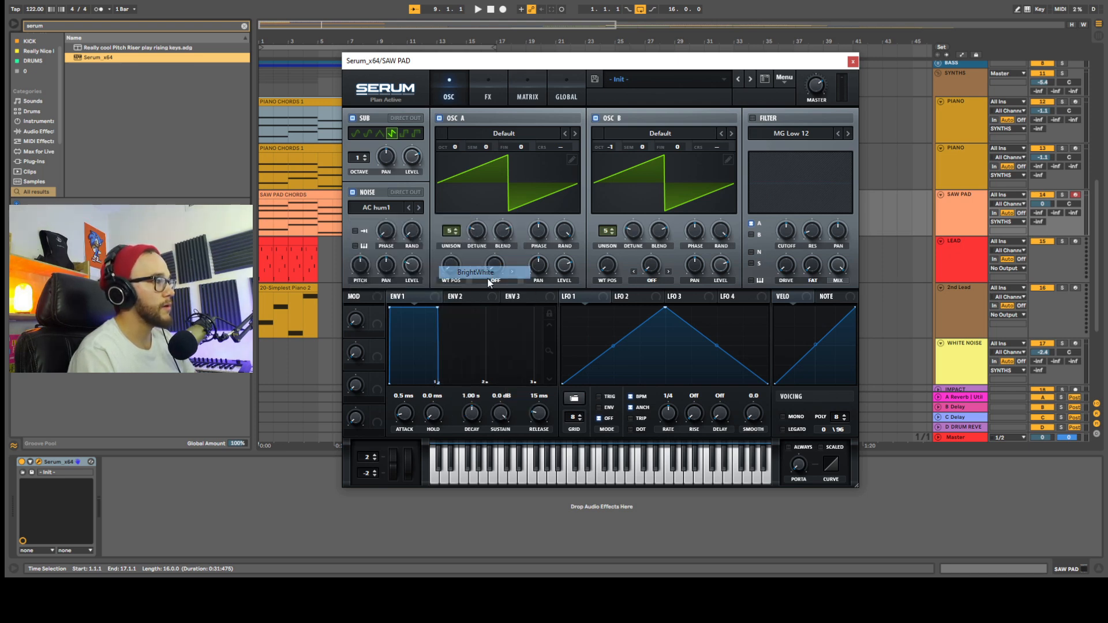
Enable the filter with the MG Low 18 type and route OSC A, OSC B, noise and sub through it.
click(756, 115)
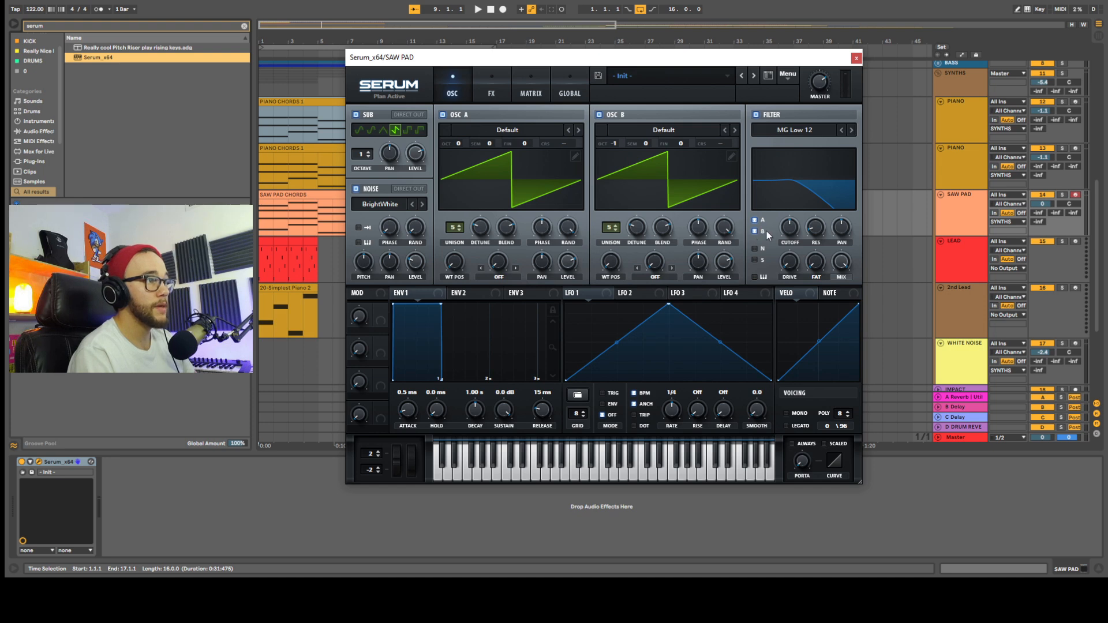
click(755, 260)
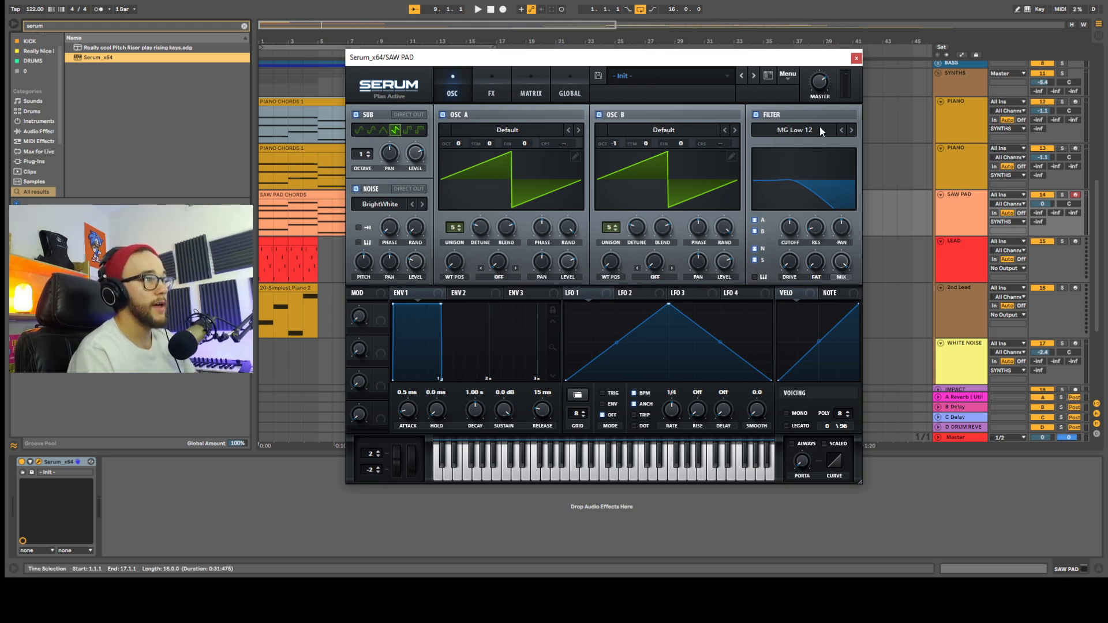
click(851, 129)
Solo and play the SAW PAD track while adjusting the filter cutoff, and lower the track volume to -6.1 dB.
click(1062, 194)
key(space)
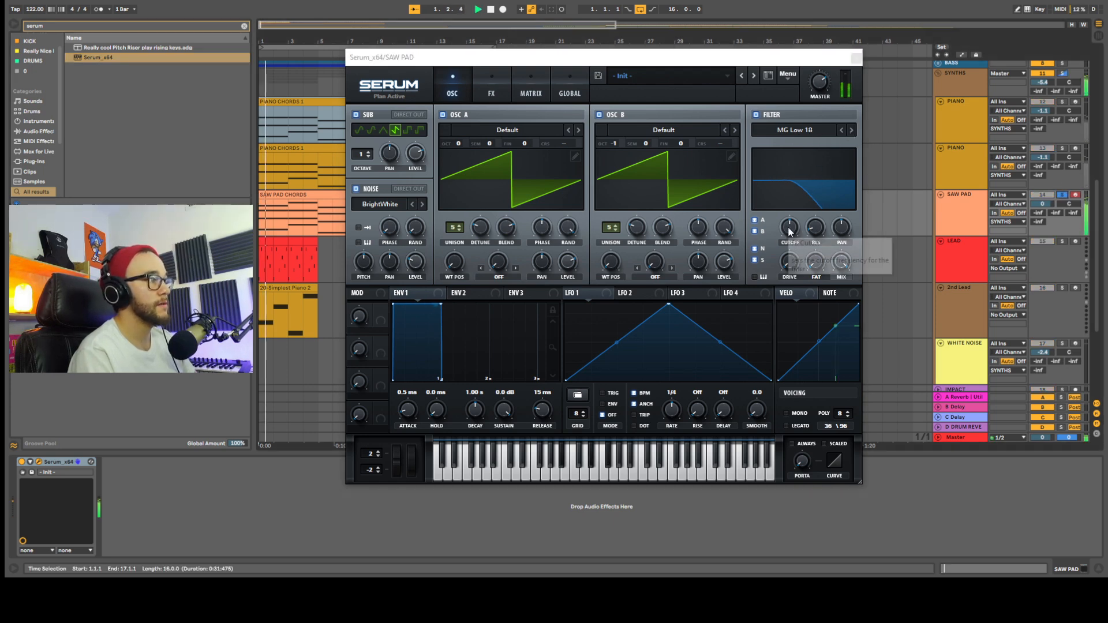
click(788, 228)
drag(785, 238, 789, 214)
drag(1042, 204, 1042, 223)
mouse_move(791, 231)
mouse_down()
mouse_move(802, 193)
mouse_move(790, 226)
mouse_up()
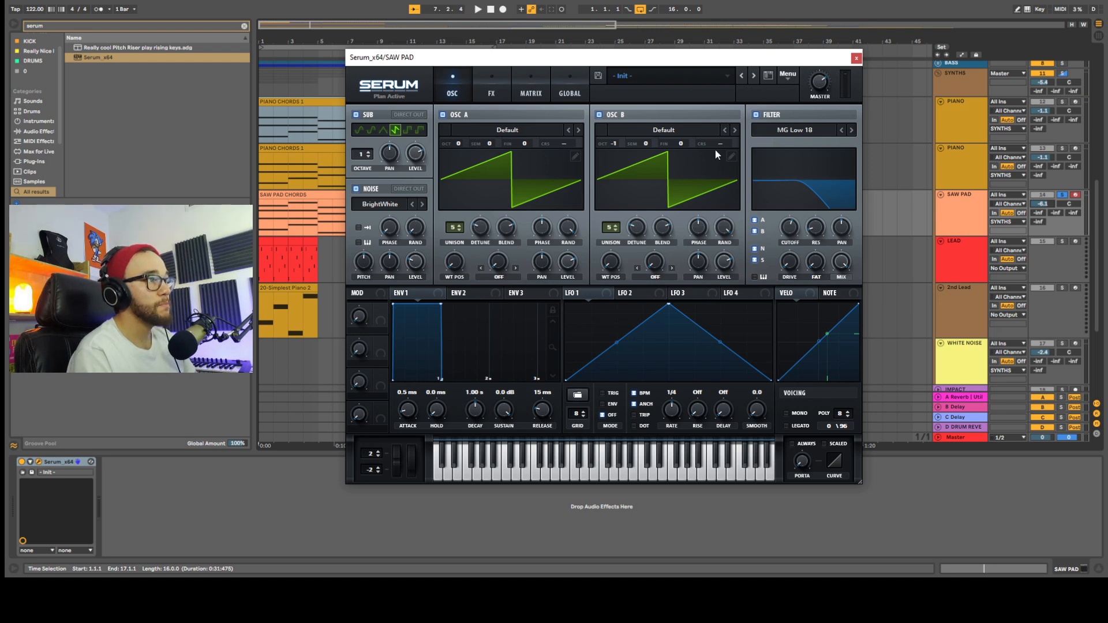
Fine-tune OSC B to 5 and OSC A to -5, and set ENV 1's attack to 108 ms and release to 800 ms.
drag(682, 143, 684, 141)
drag(524, 143, 524, 147)
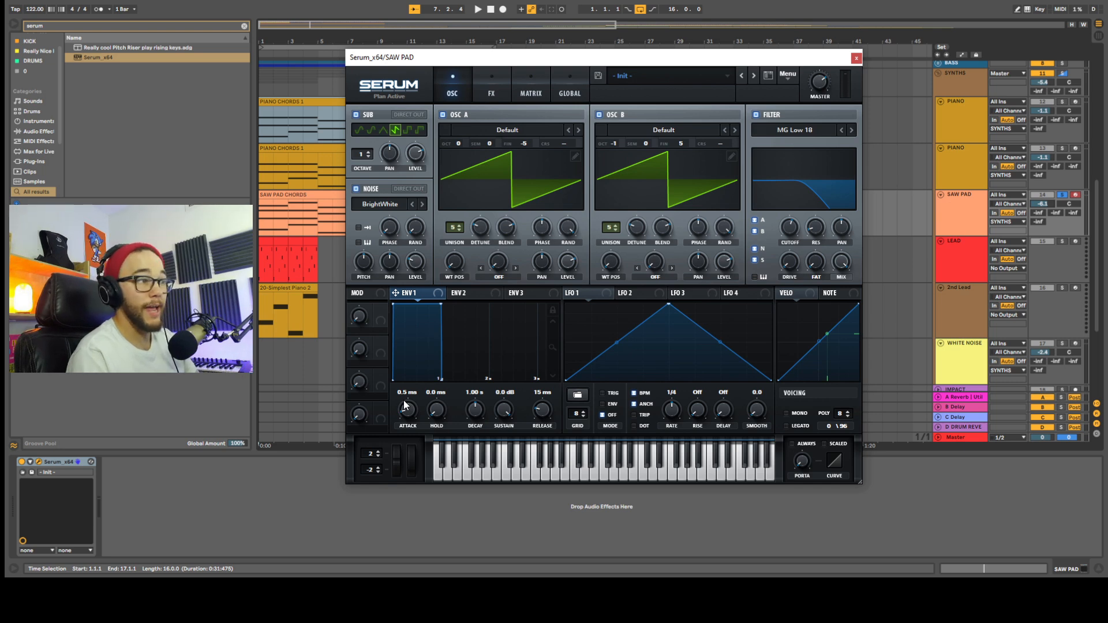
drag(405, 406, 414, 390)
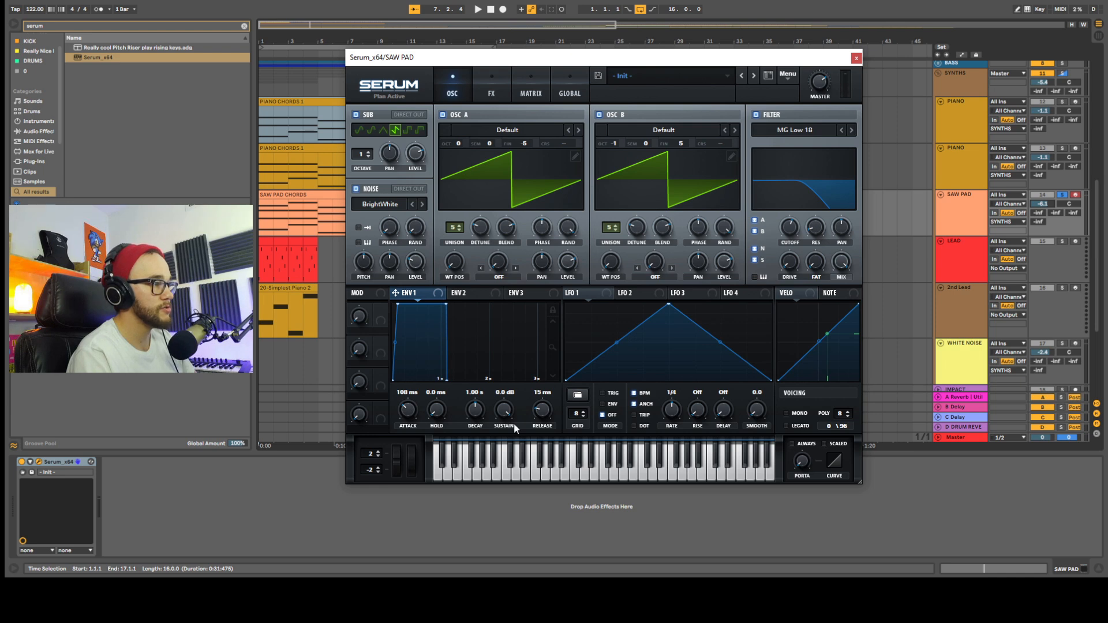
drag(541, 411, 550, 380)
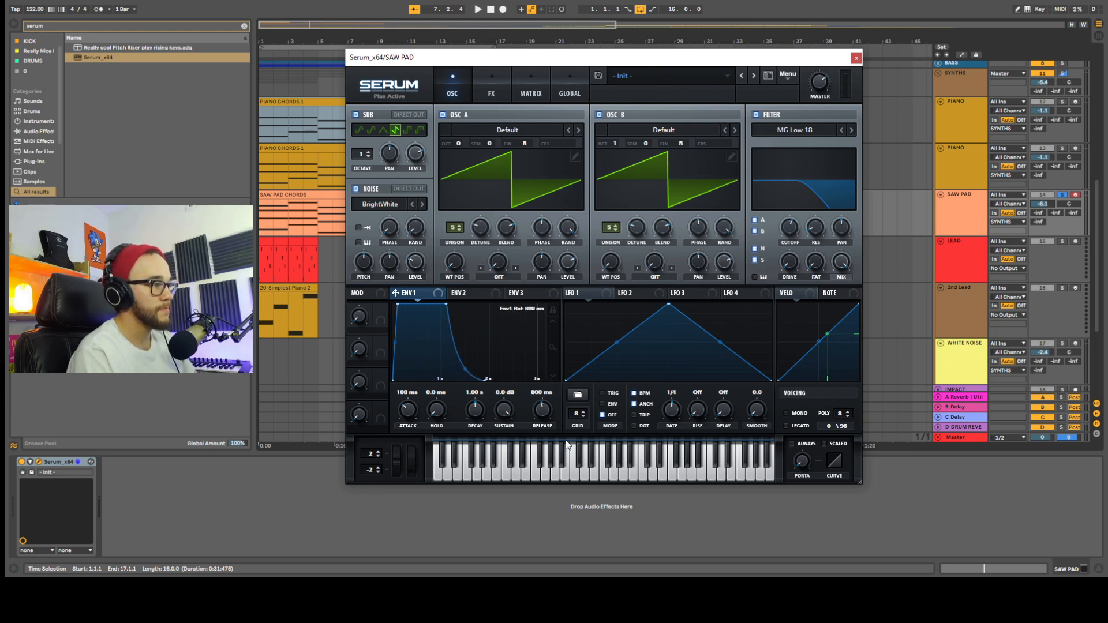
Set ENV 1's attack to 218 ms and its release to 1.35 s.
drag(412, 408, 413, 396)
drag(541, 411, 543, 402)
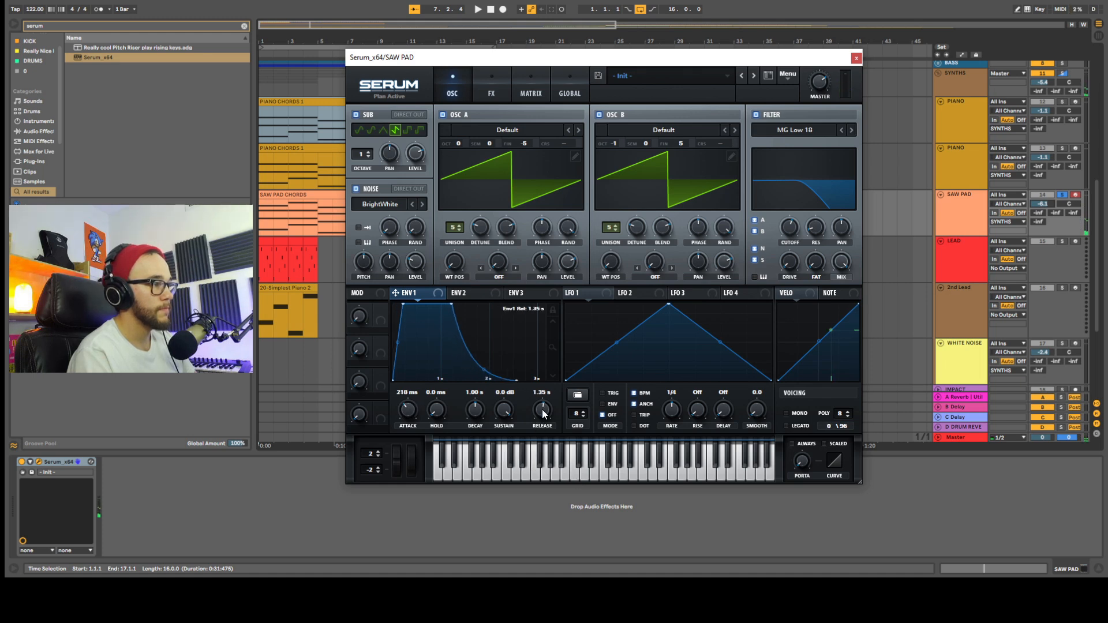
Enable the Chorus, Reverb and Hyper/Dimension effects in Serum and adjust their mix levels, with the Dimension mix at about 18%.
click(504, 84)
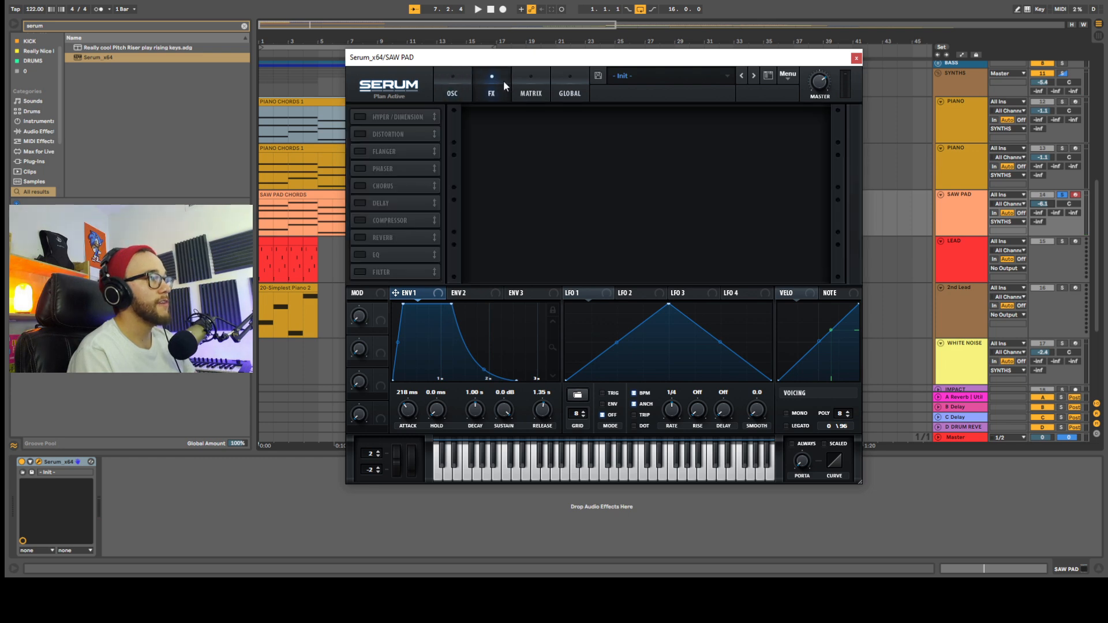
click(361, 185)
drag(794, 121, 798, 161)
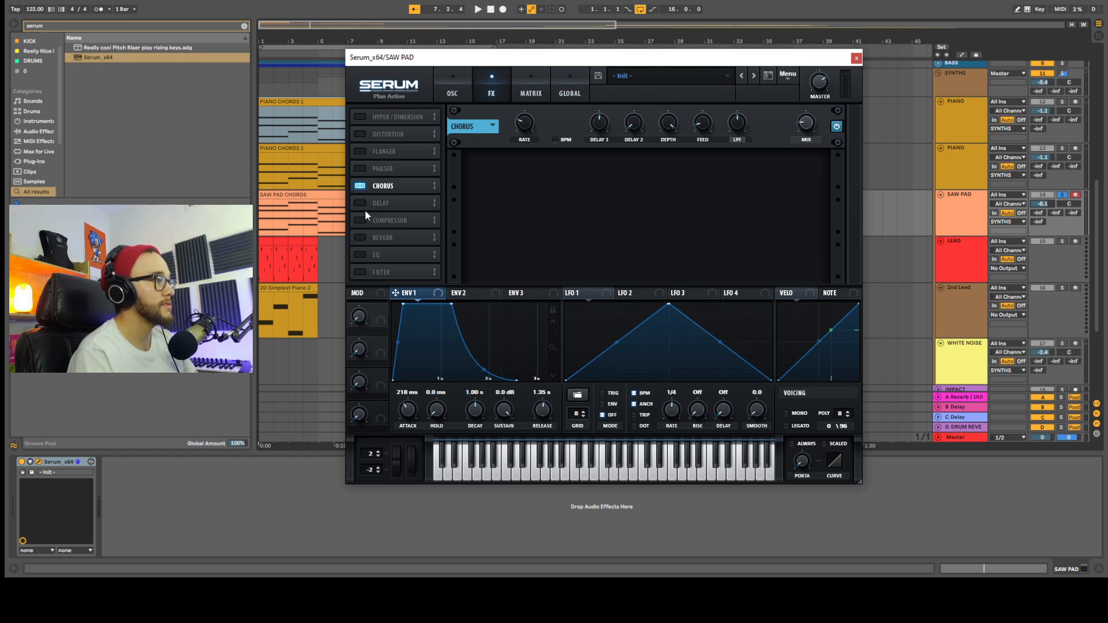
click(359, 238)
drag(809, 173, 812, 155)
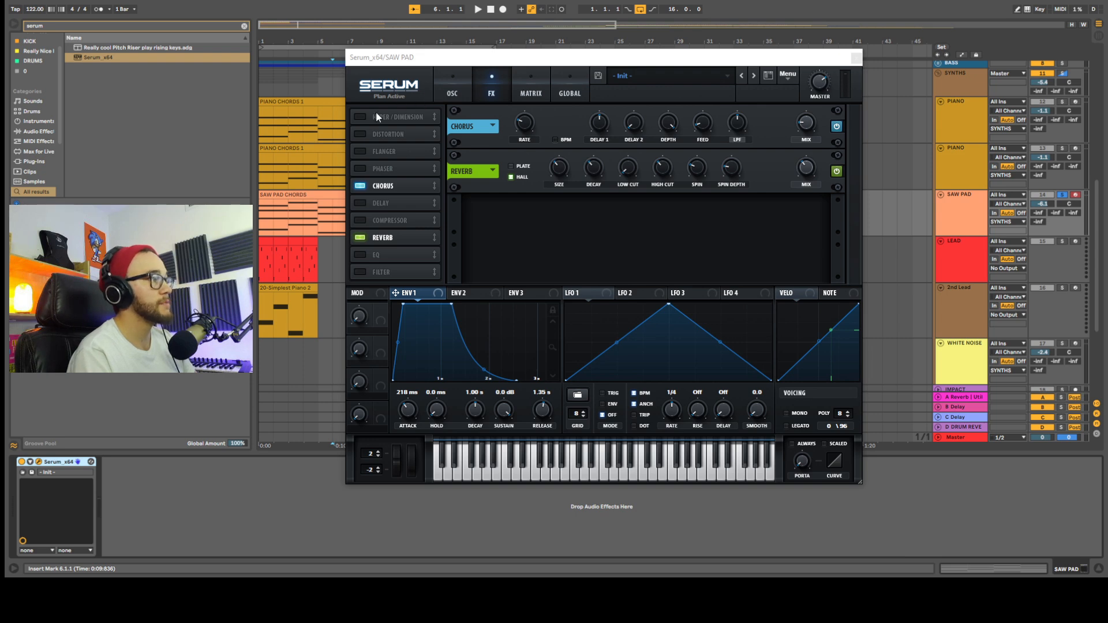
click(375, 116)
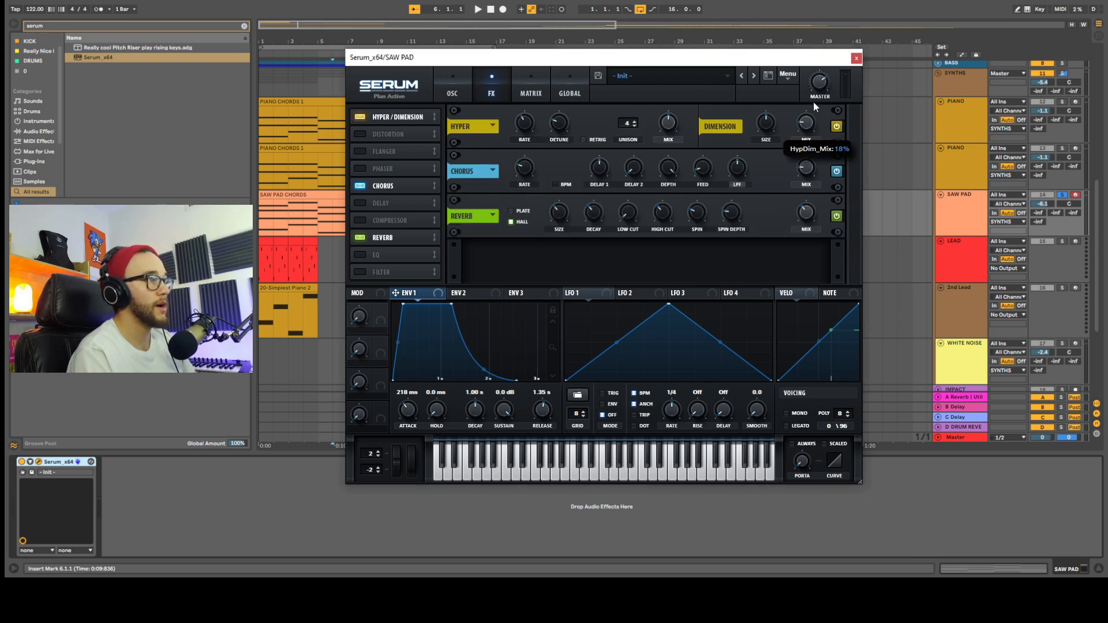
Play the saw pad while opening the filter cutoff further and lowering the chorus mix to 7%.
key(space)
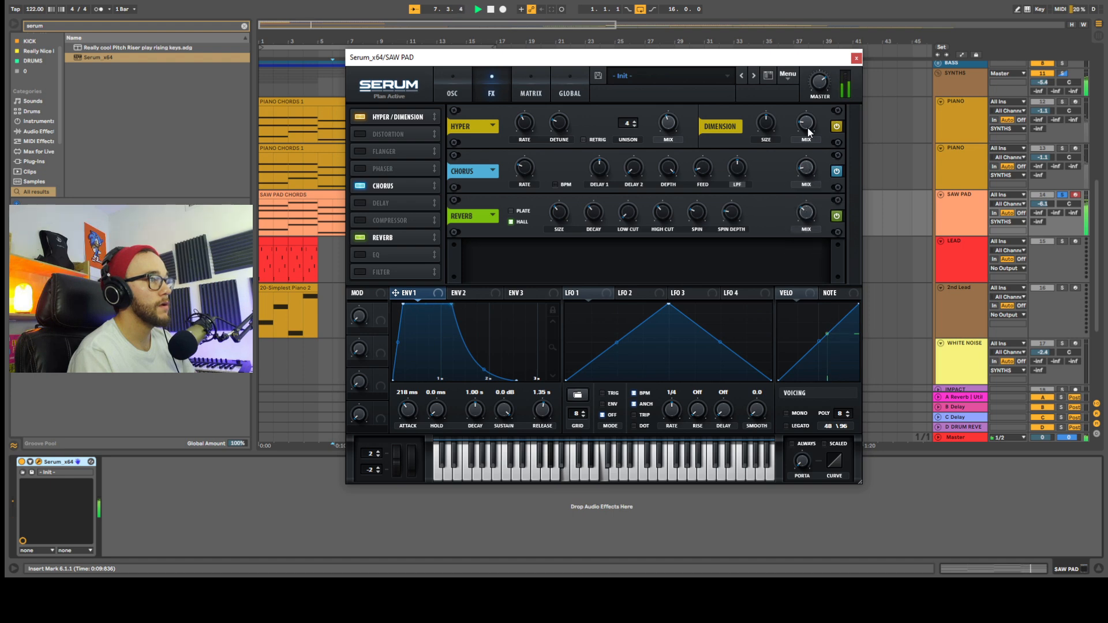
click(460, 84)
drag(793, 227, 801, 203)
click(491, 87)
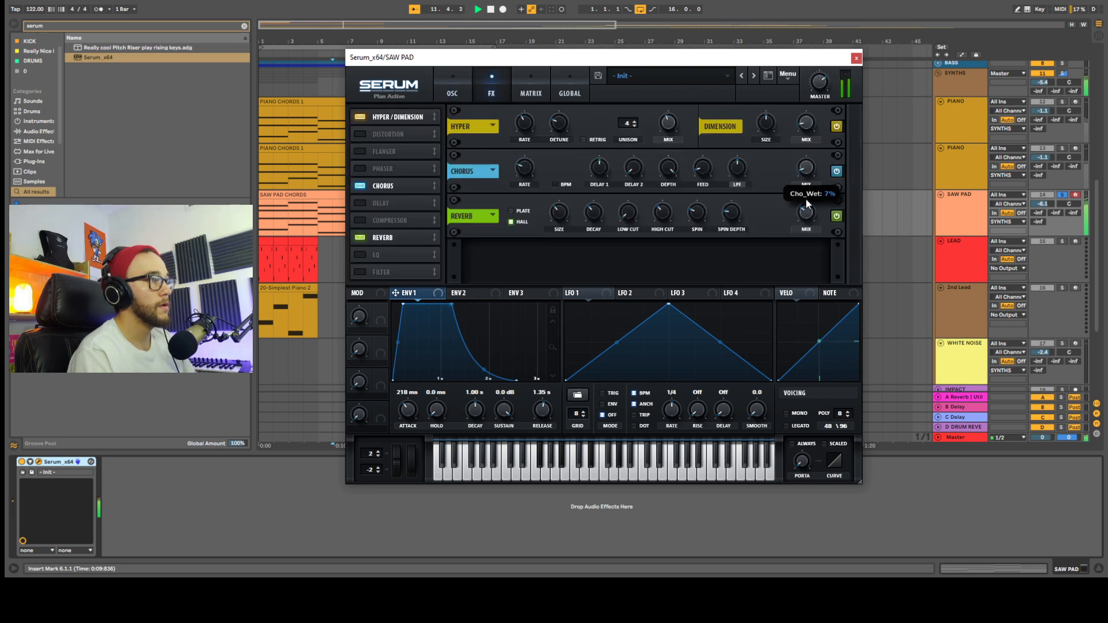
click(452, 86)
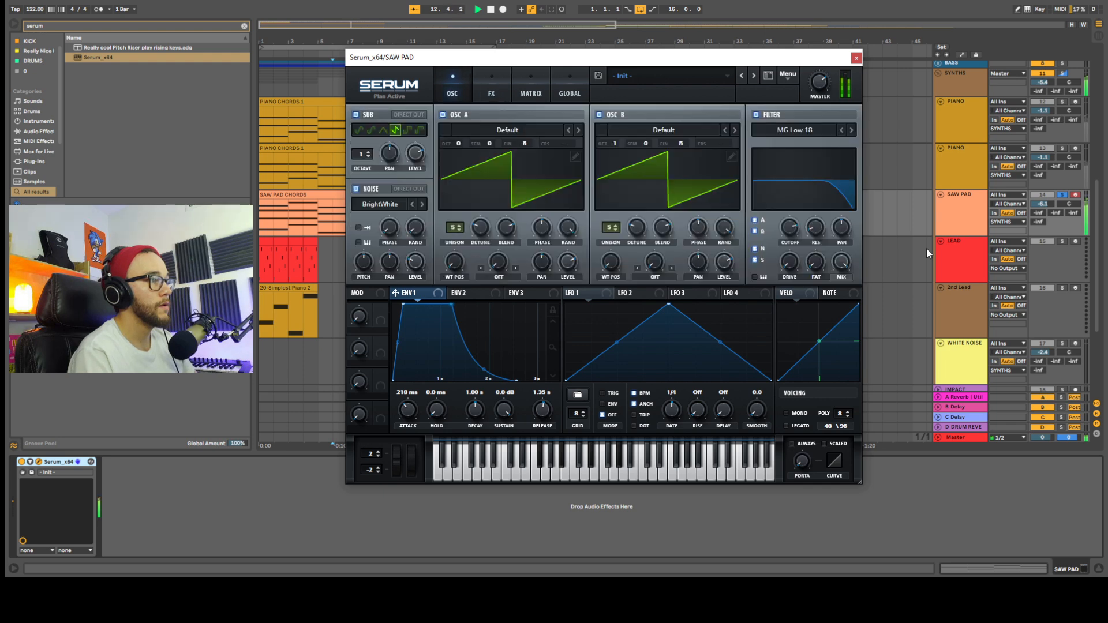
drag(797, 232, 799, 201)
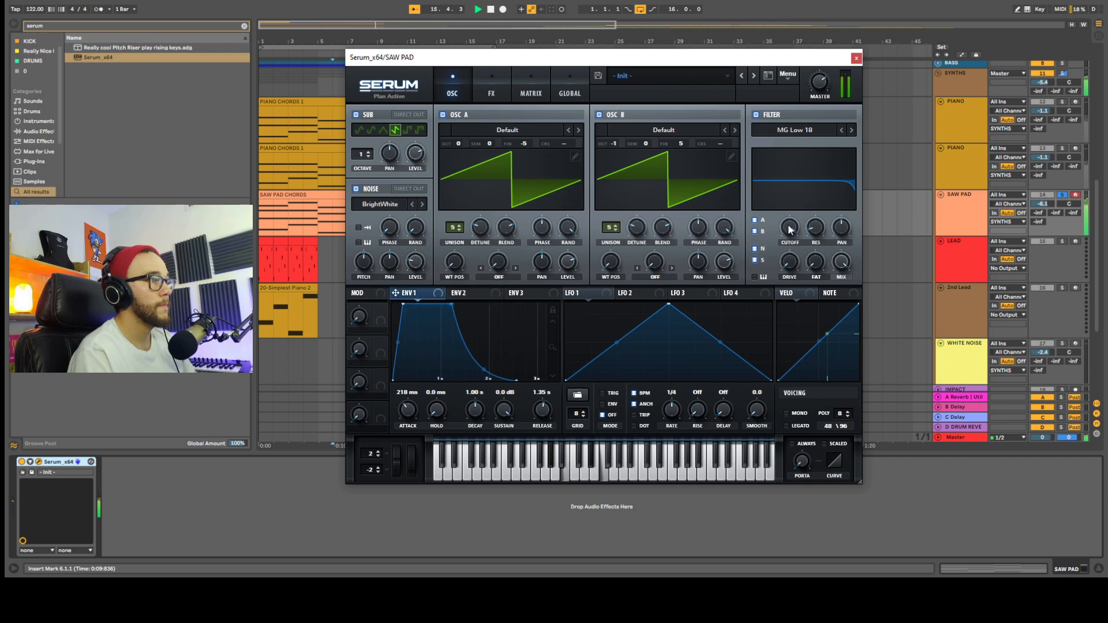
key(space)
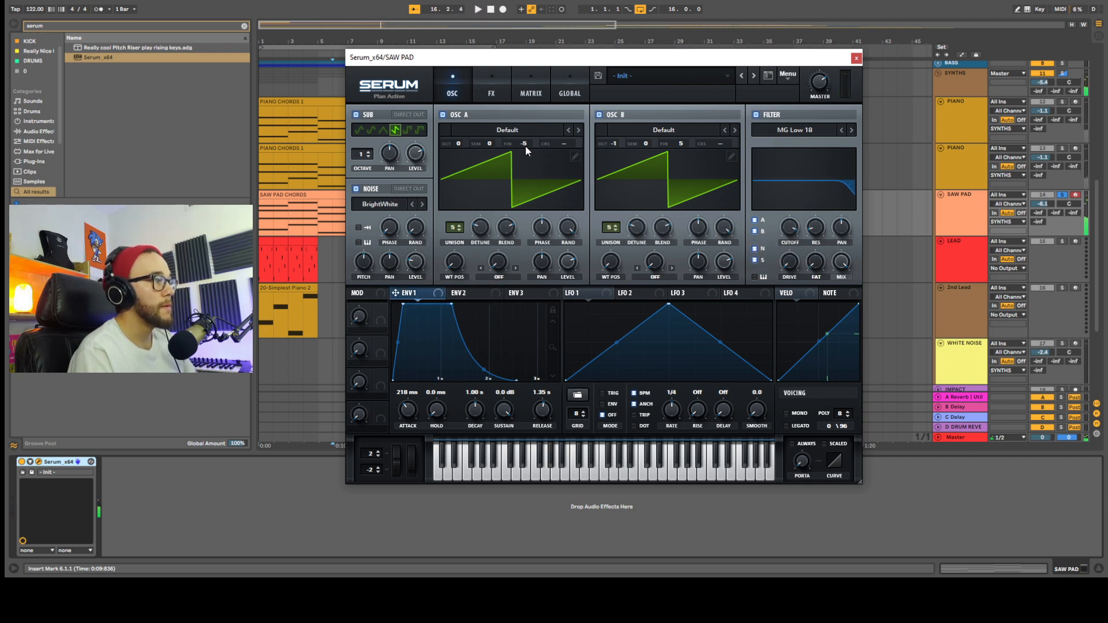
Fine-tune OSC A to -2 and OSC B to 2, and adjust OSC B's detune while listening.
scroll(526, 145, up, 3)
scroll(681, 146, down, 3)
key(space)
drag(638, 229, 635, 237)
key(space)
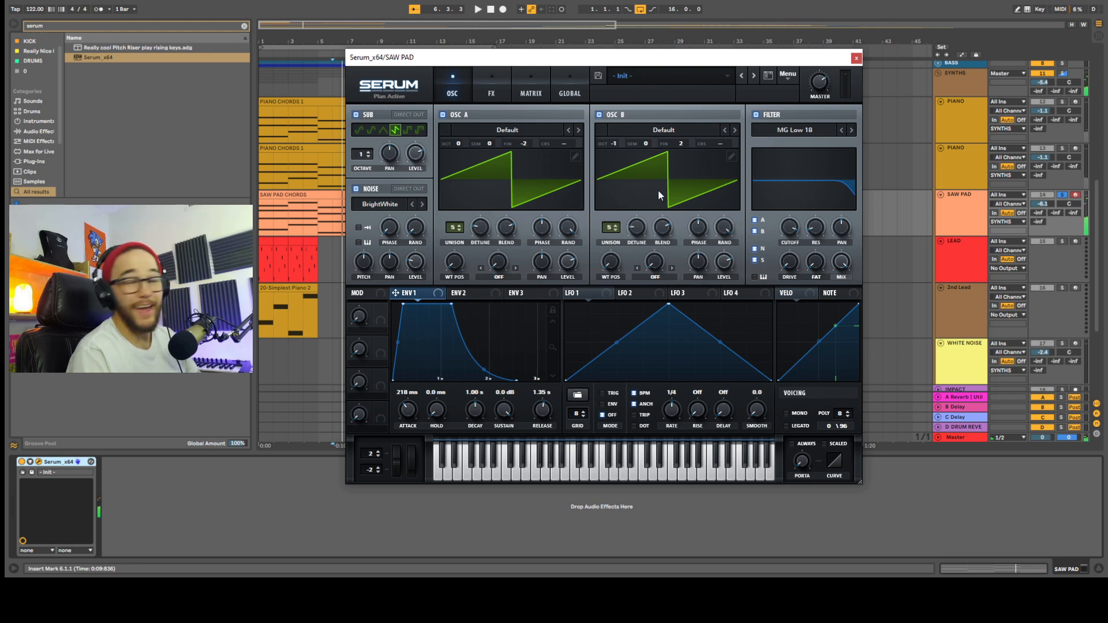
Route LFO 1 to the global master tuning (Mast.Tun) in the first modulation matrix slot.
click(526, 74)
click(375, 131)
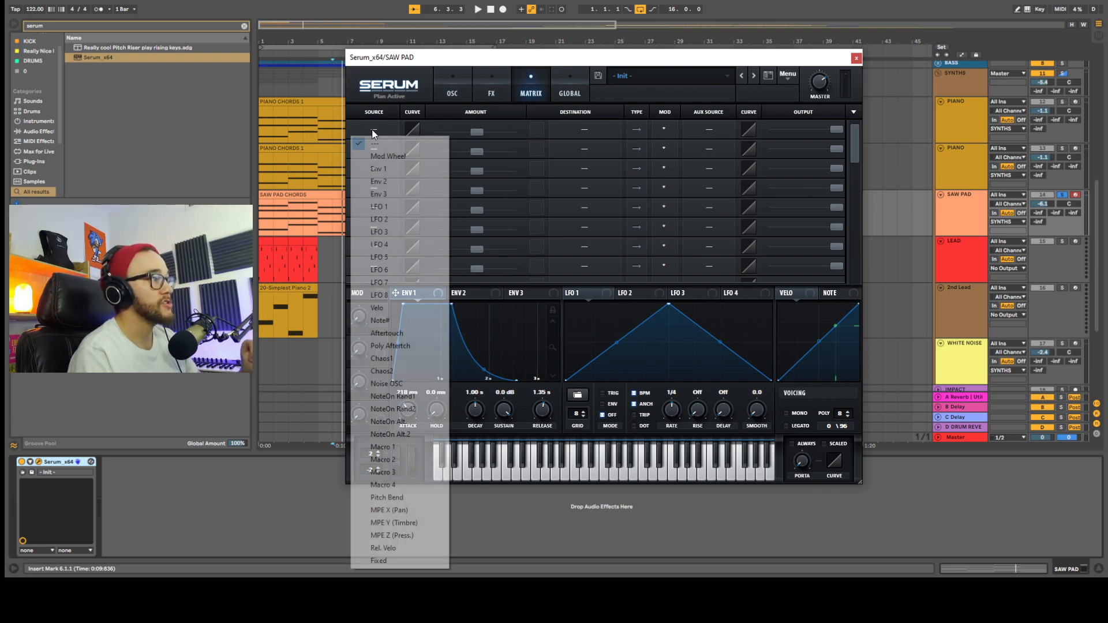
click(392, 208)
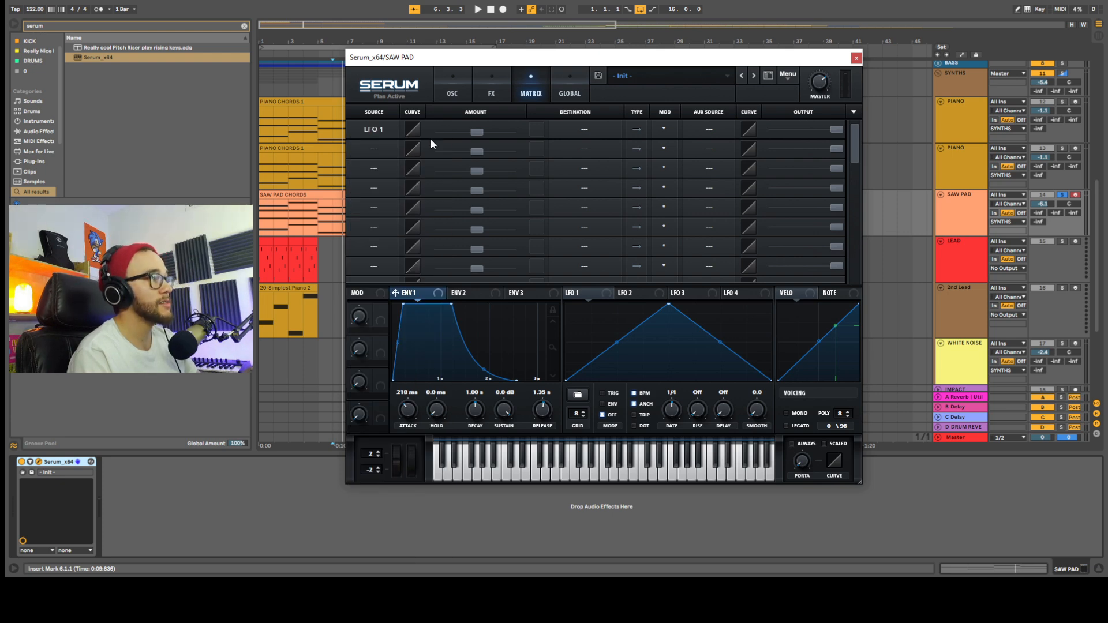
click(481, 139)
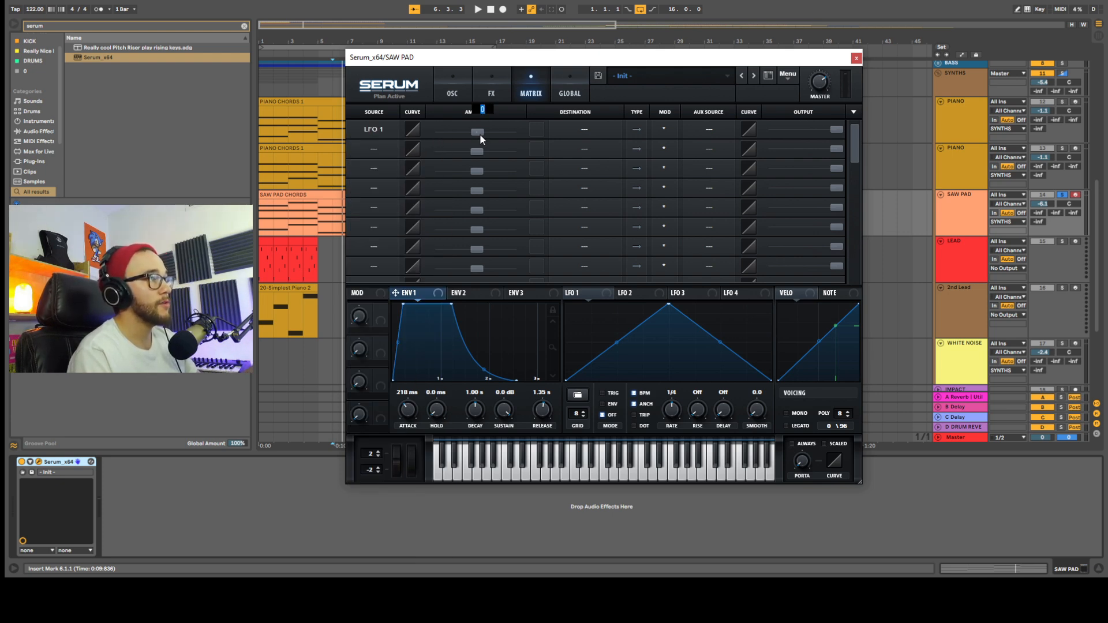
click(583, 132)
mouse_move(613, 237)
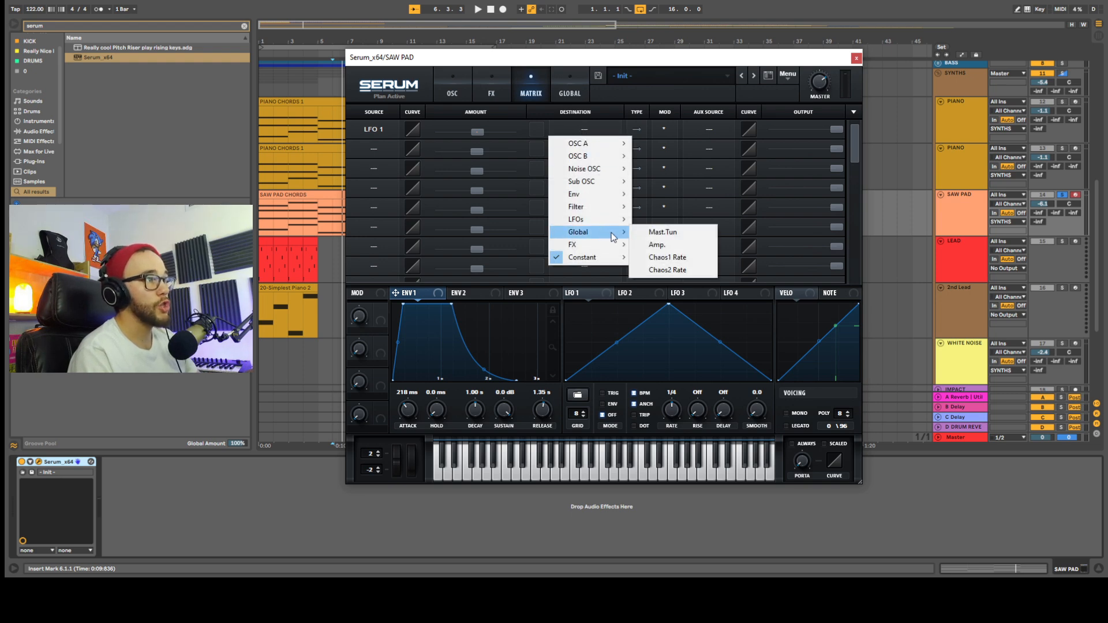
click(665, 233)
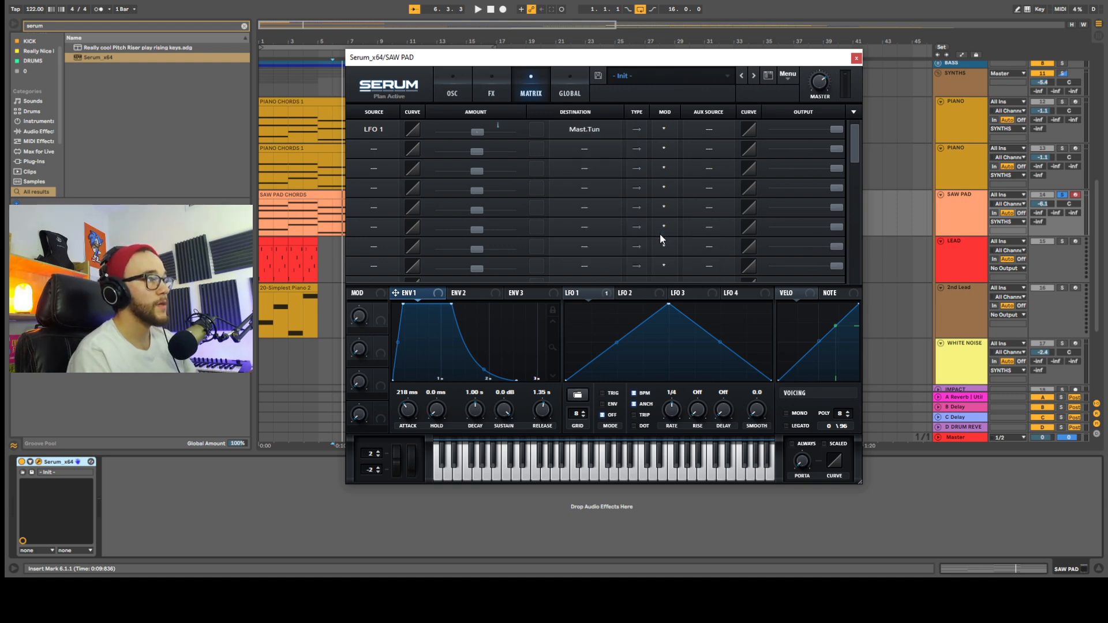
Reshape LFO 1 into a flat line with two small bumps, one near the middle and one near the end.
click(458, 79)
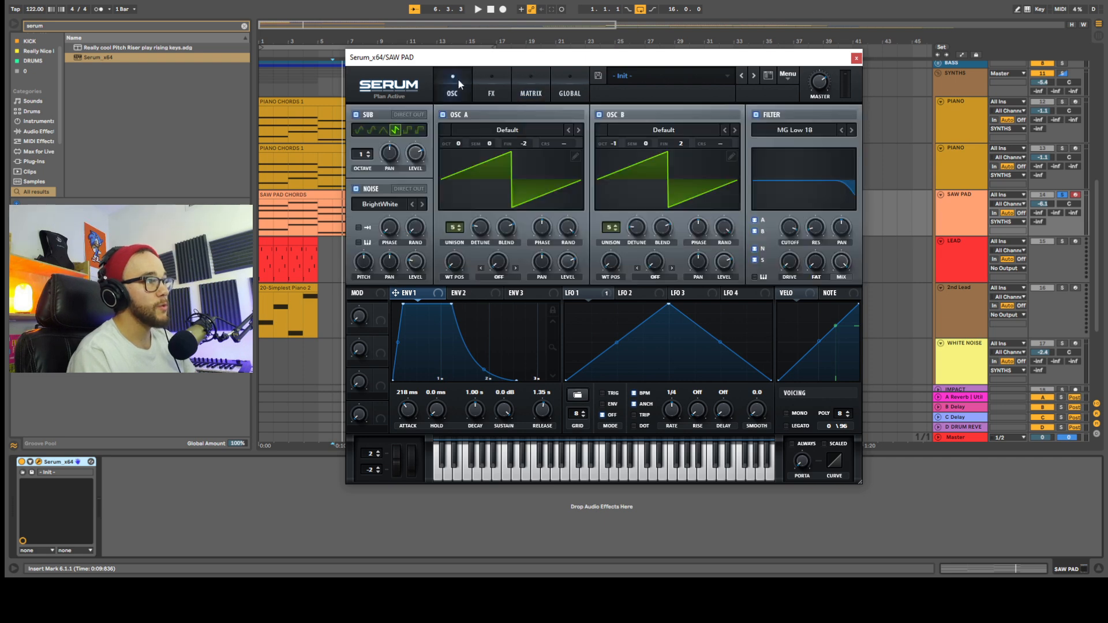
drag(669, 306, 675, 383)
double_click(684, 376)
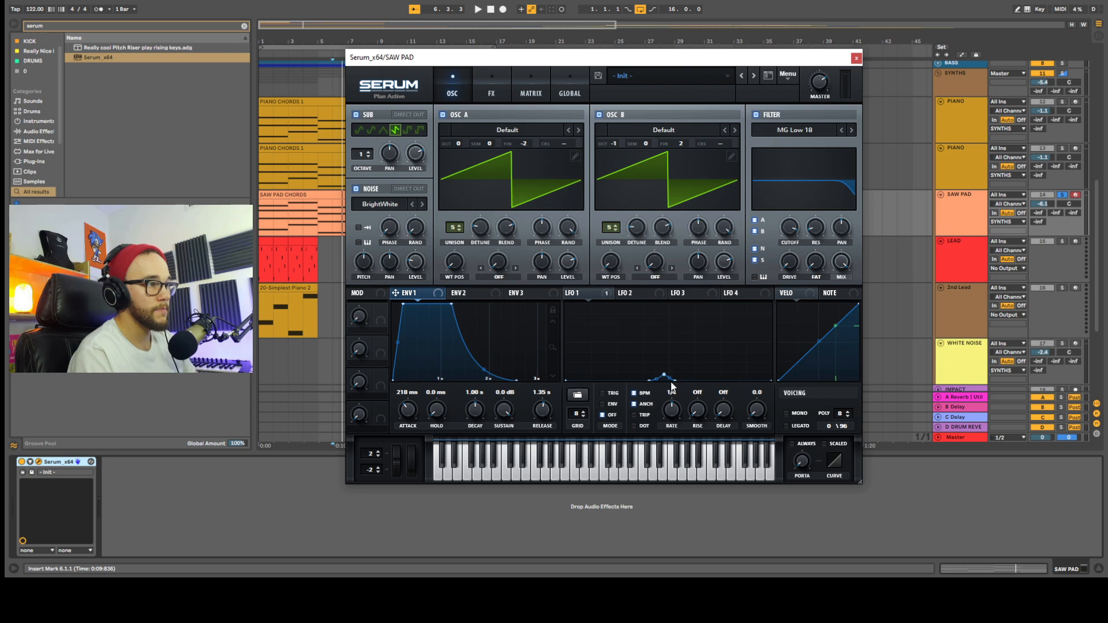
double_click(741, 377)
double_click(749, 372)
double_click(748, 374)
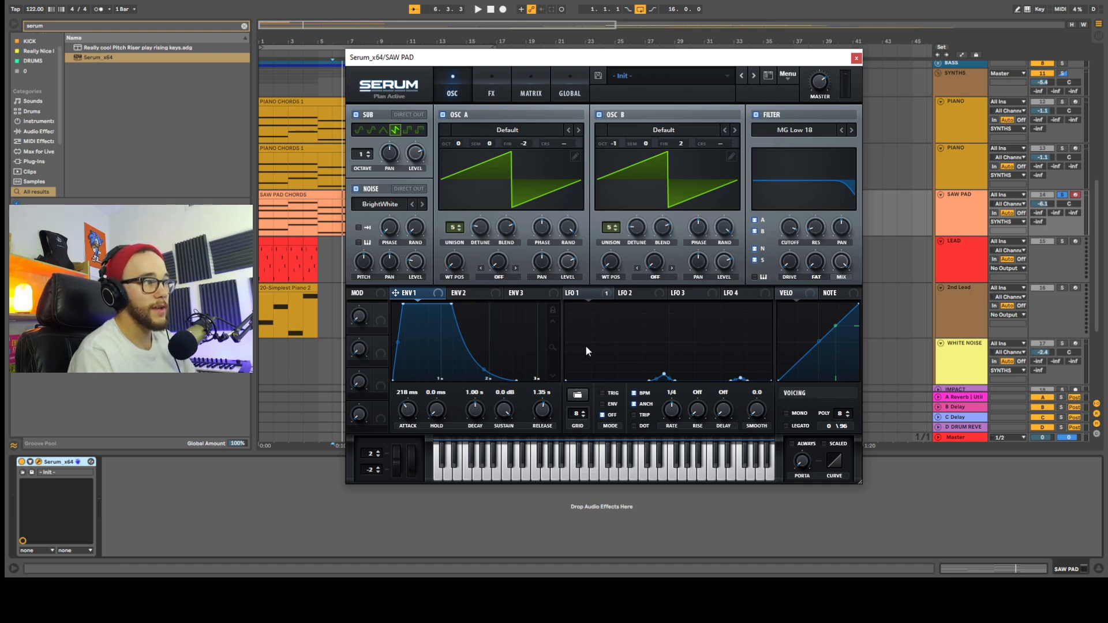
Slow LFO 1's rate to 4 bar while auditioning notes on Serum's keyboard.
click(580, 474)
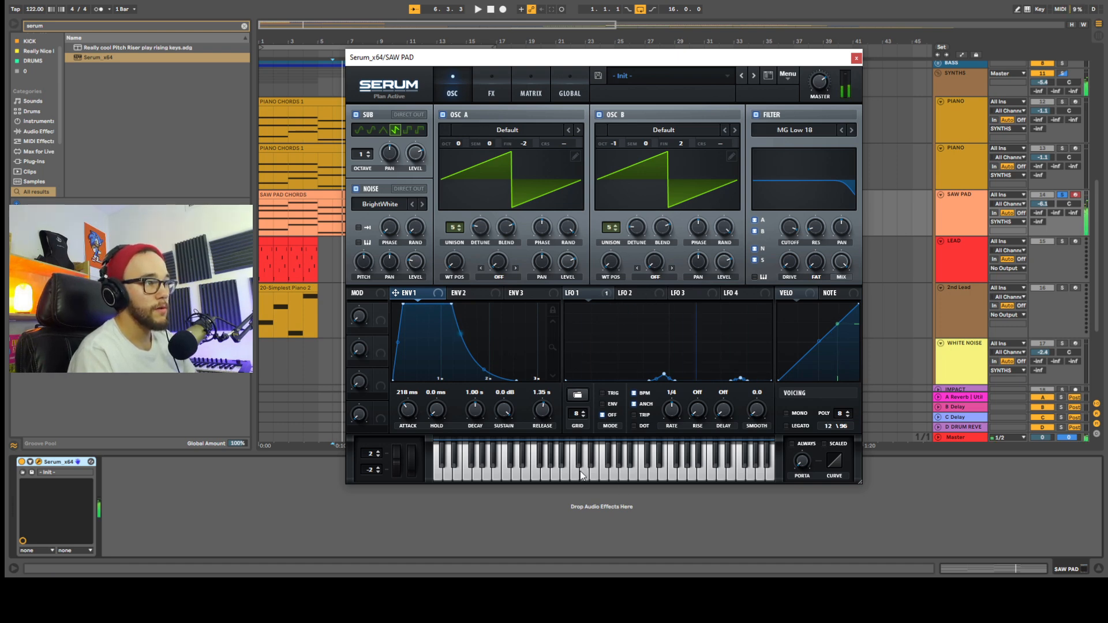
drag(673, 411, 671, 434)
click(590, 472)
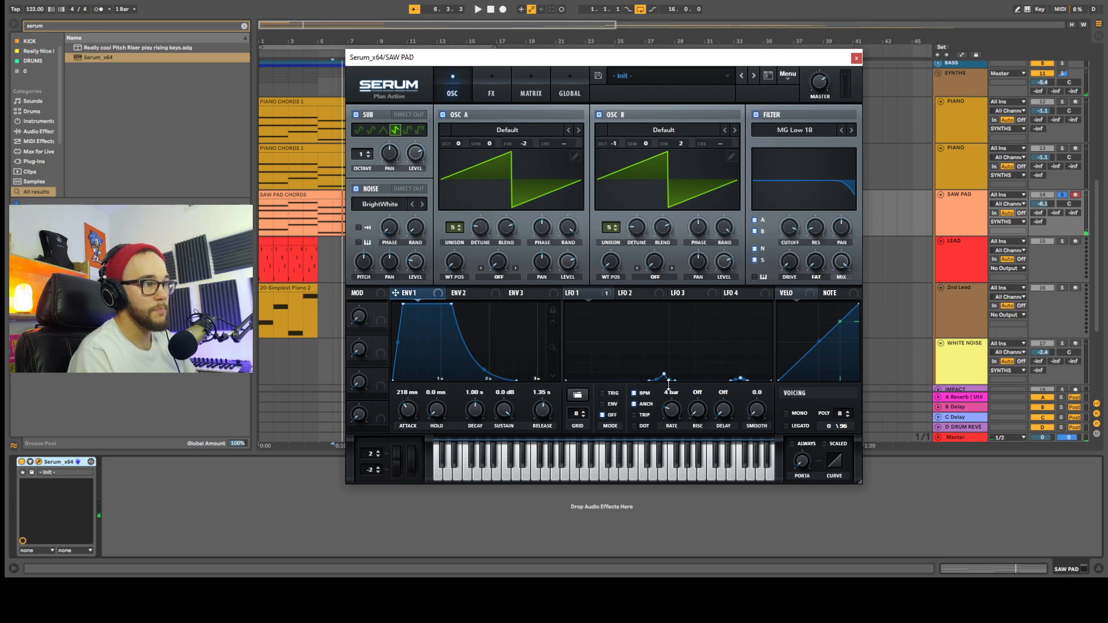
Try bipolar mapping with a larger amount on the LFO 1 to Mast.Tun modulation.
click(531, 80)
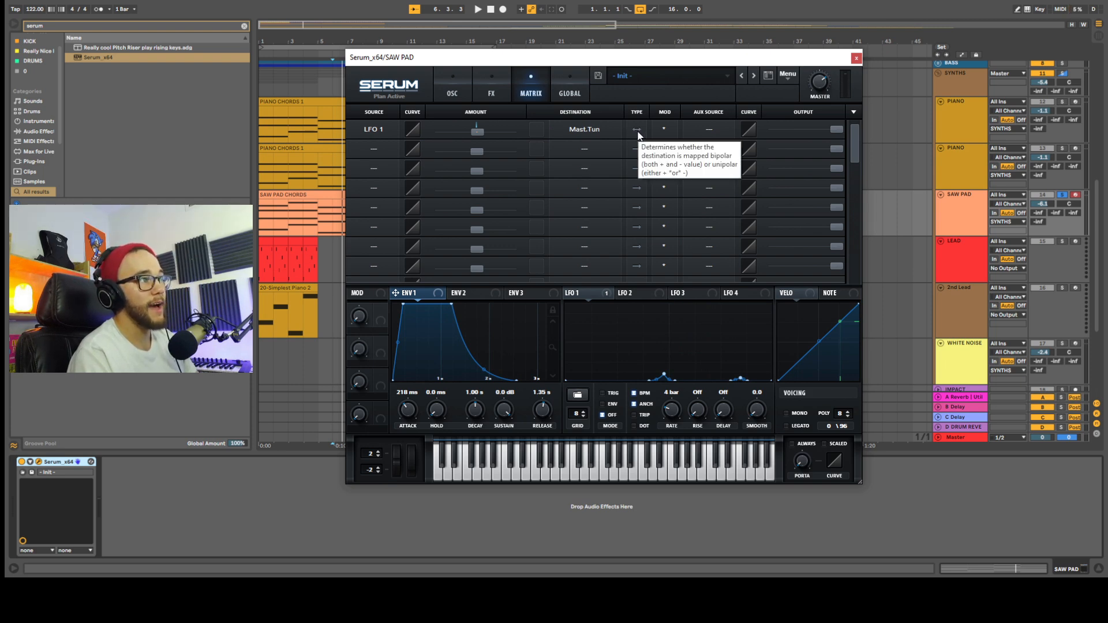
click(638, 132)
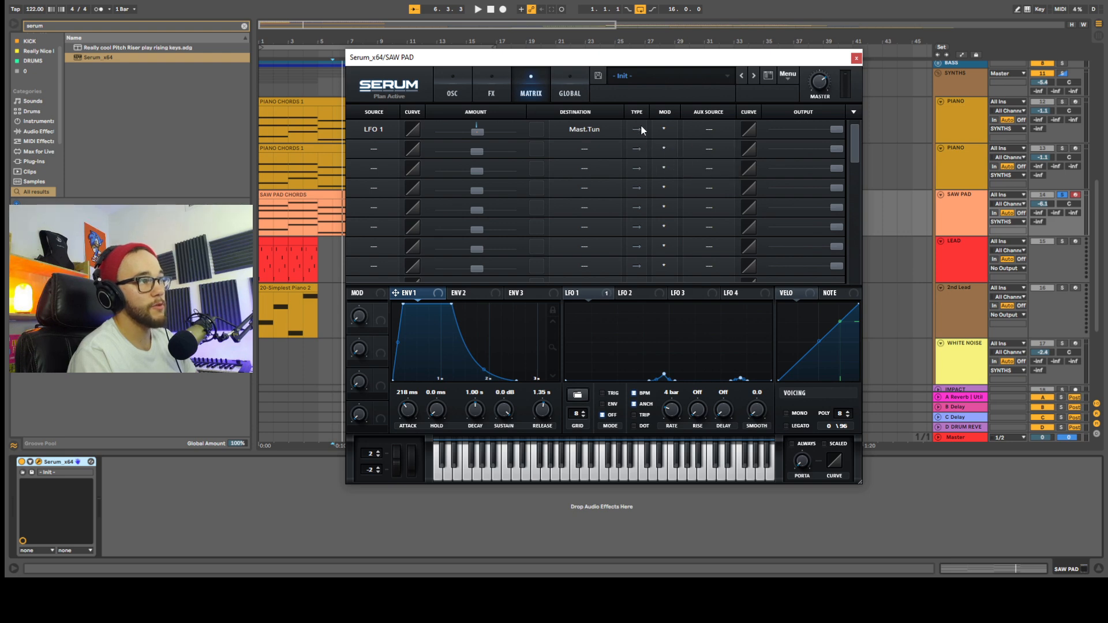
click(637, 130)
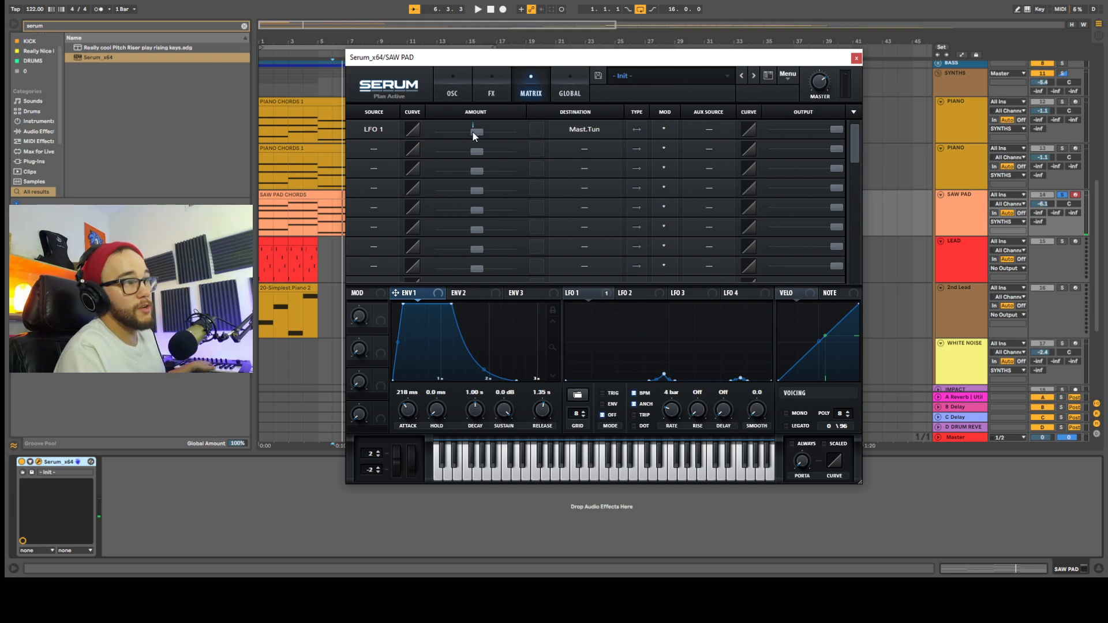
drag(474, 136, 485, 137)
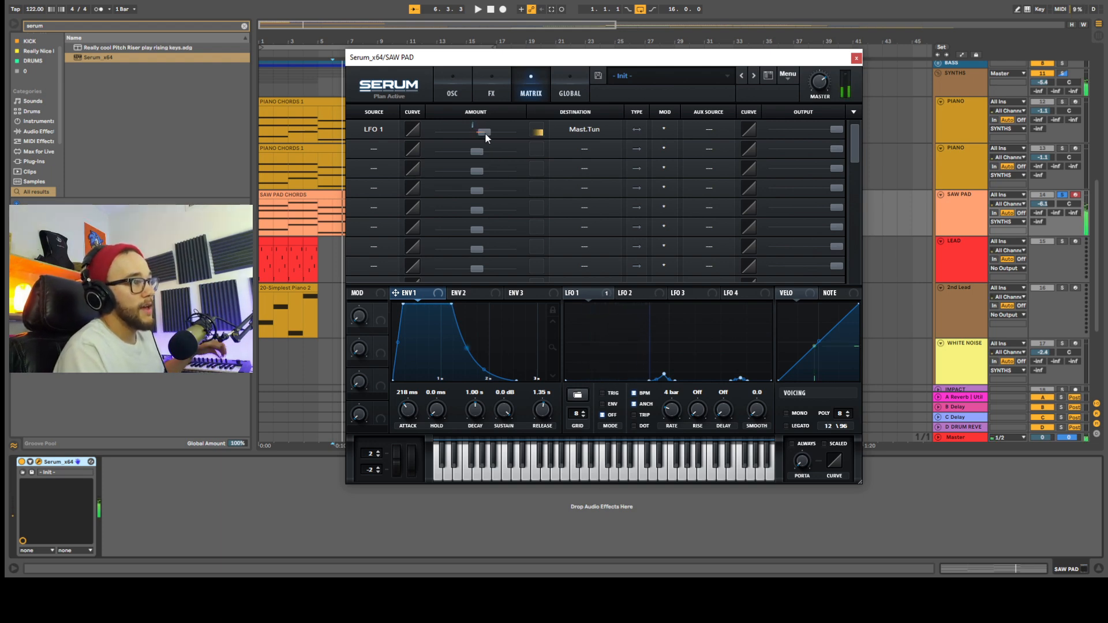
Set the LFO 1 to Mast.Tun amount to 3 with unipolar mapping, and LFO 1's rate to 2 bar.
double_click(485, 133)
text(18)
key(Return)
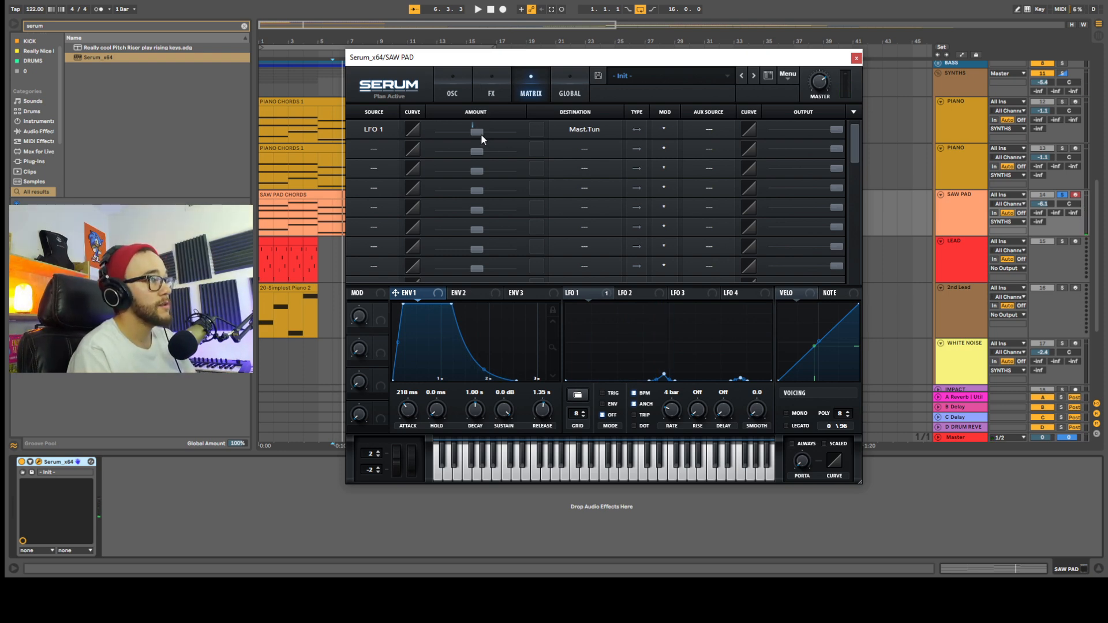
text(3)
key(Return)
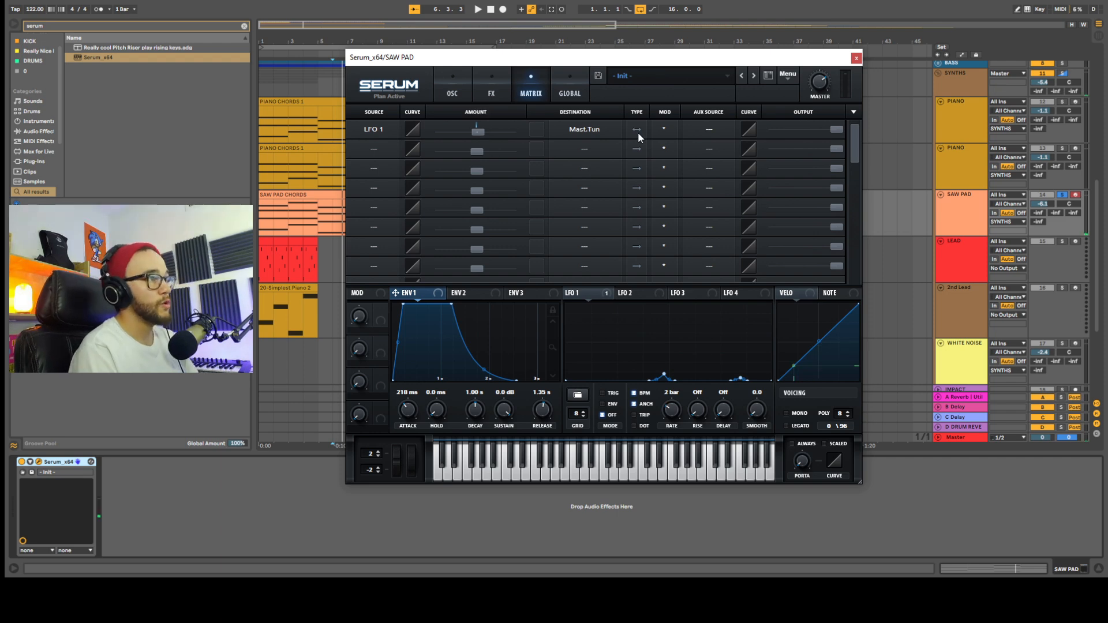
click(639, 133)
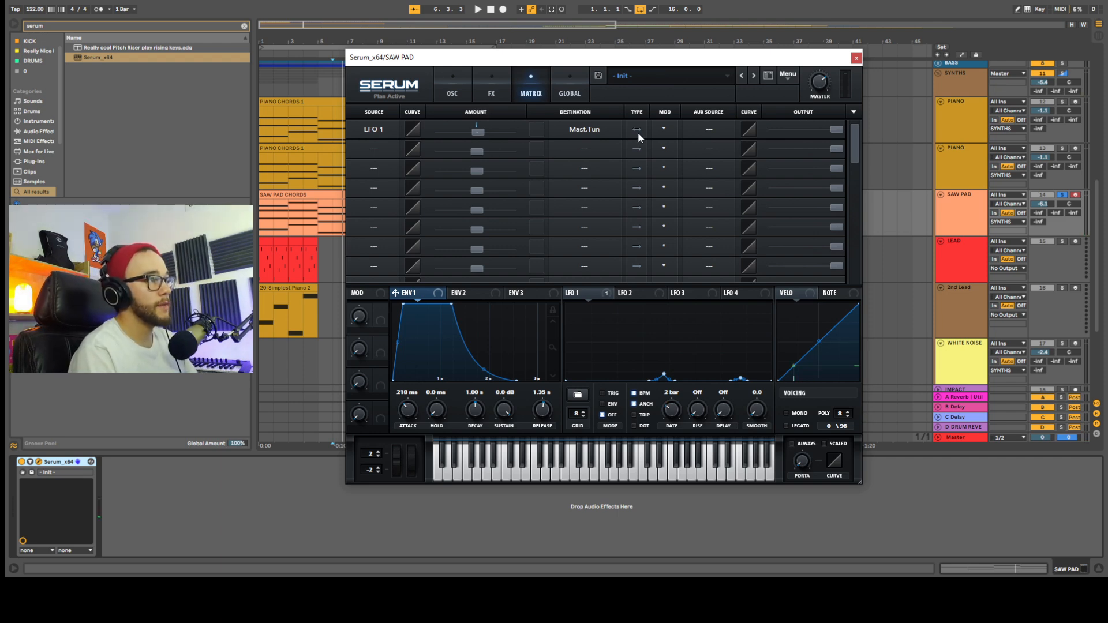
Play the saw pad while raising the LFO 1 to Mast.Tun amount slightly and lowering the filter cutoff.
click(463, 79)
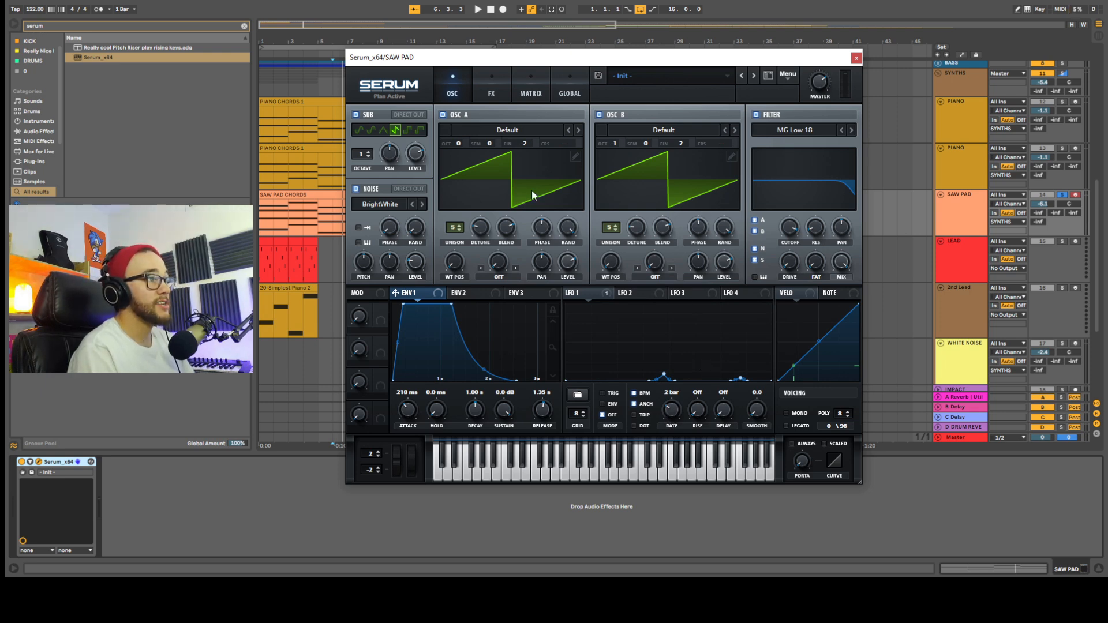
key(space)
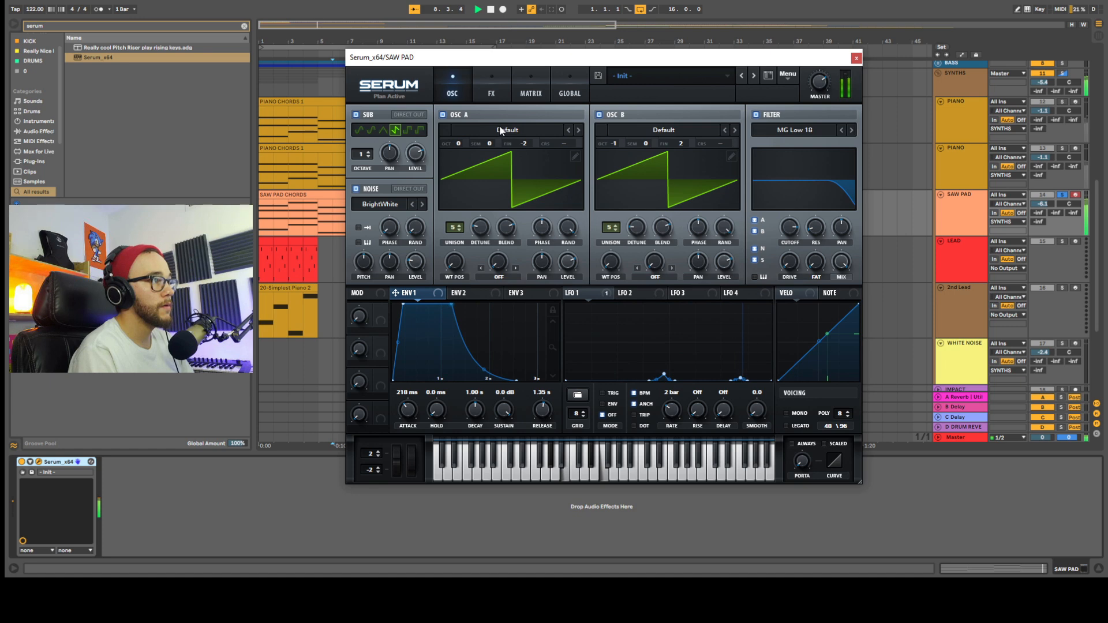
click(535, 92)
mouse_move(480, 135)
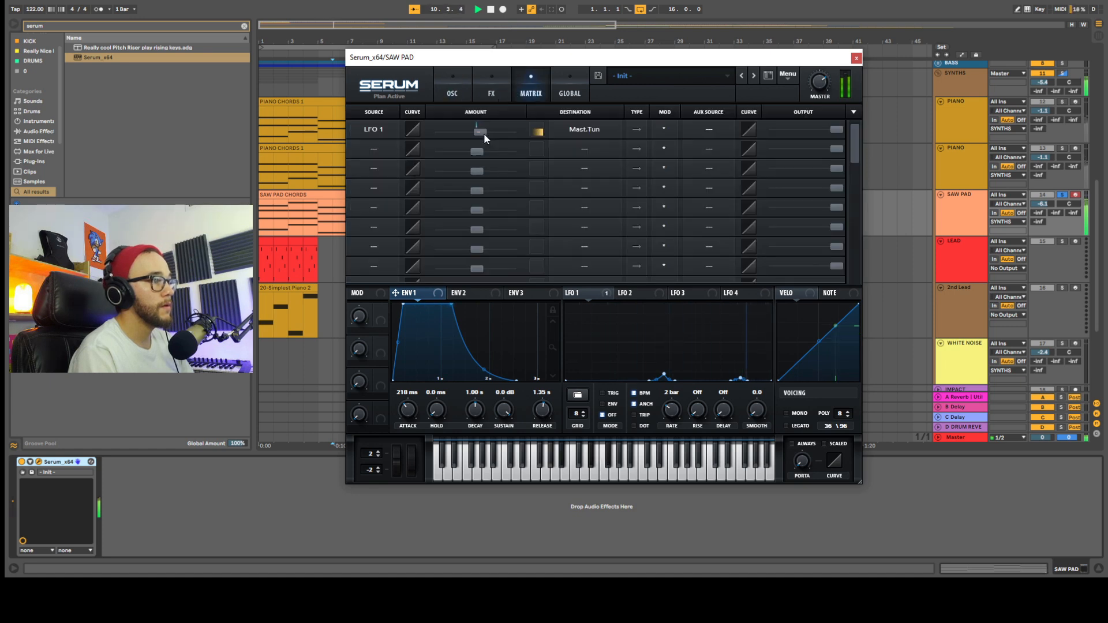
click(456, 83)
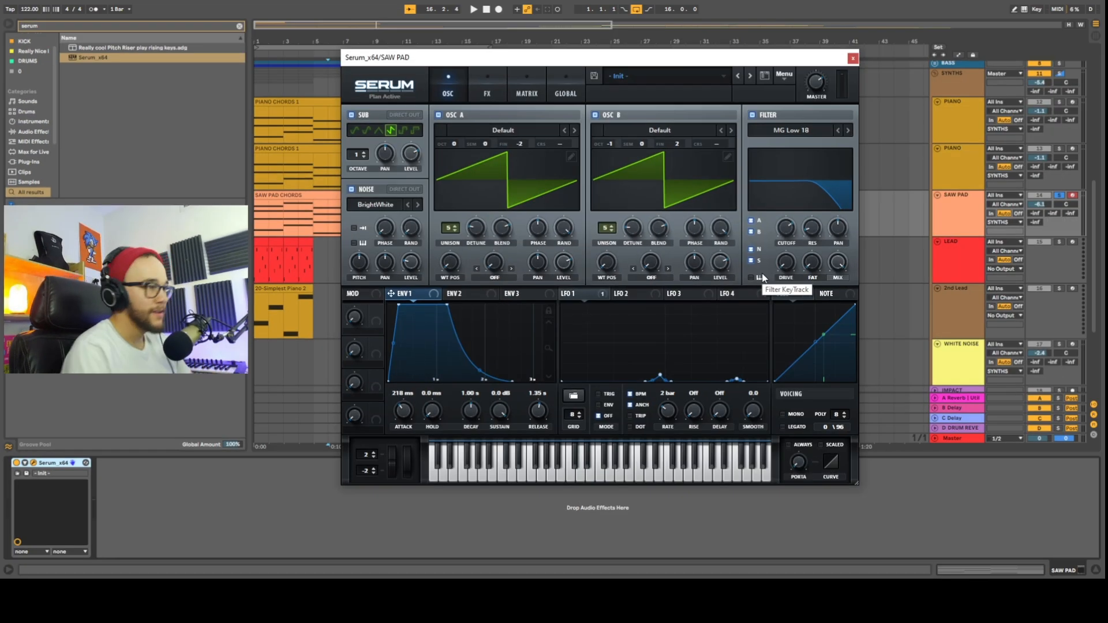
Add EQ Eight to the SAW PAD track and move its low-cut band up to about 184 Hz.
click(984, 251)
key(ctrl+f)
text(eq)
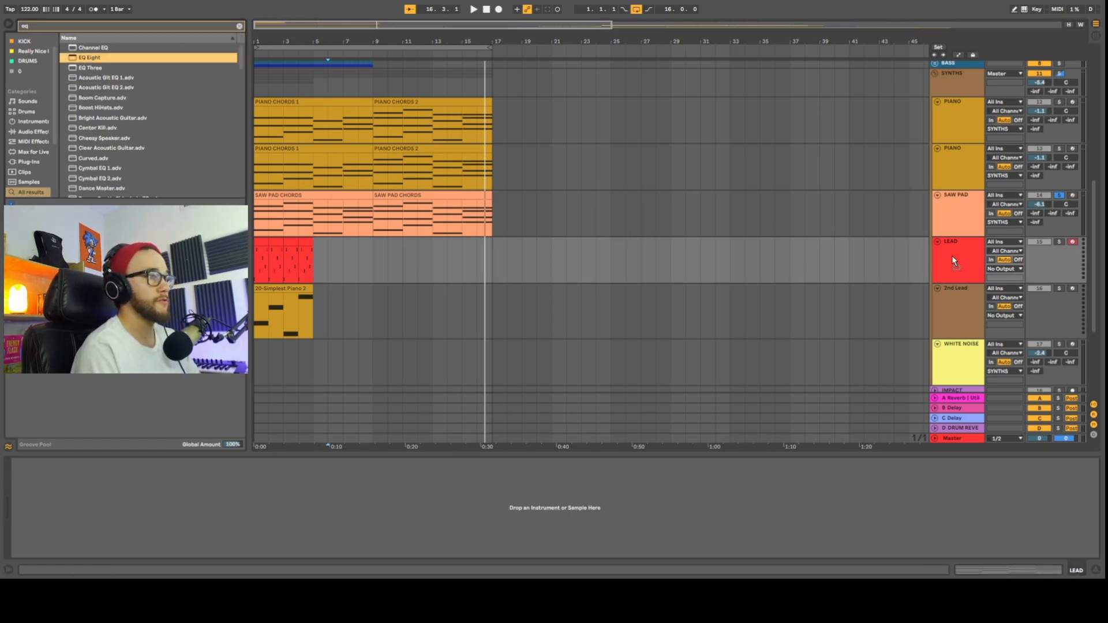
drag(951, 223, 951, 222)
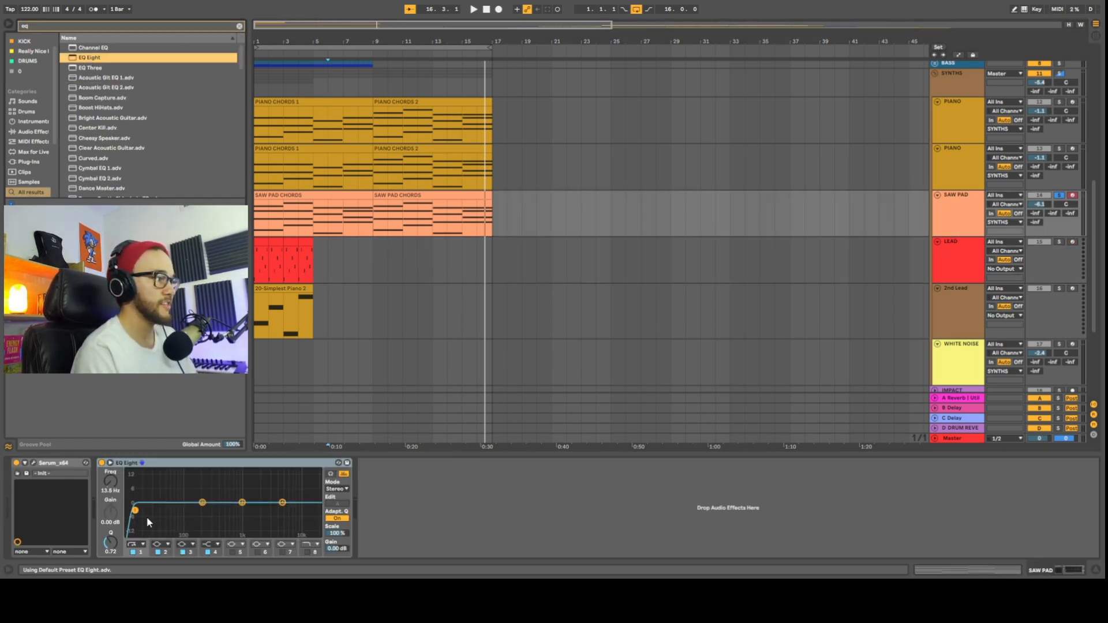
click(137, 511)
drag(136, 510, 201, 516)
Find the Reverb effect in the browser and add it after EQ Eight on the SAW PAD track.
key(ctrl+f)
text(reb)
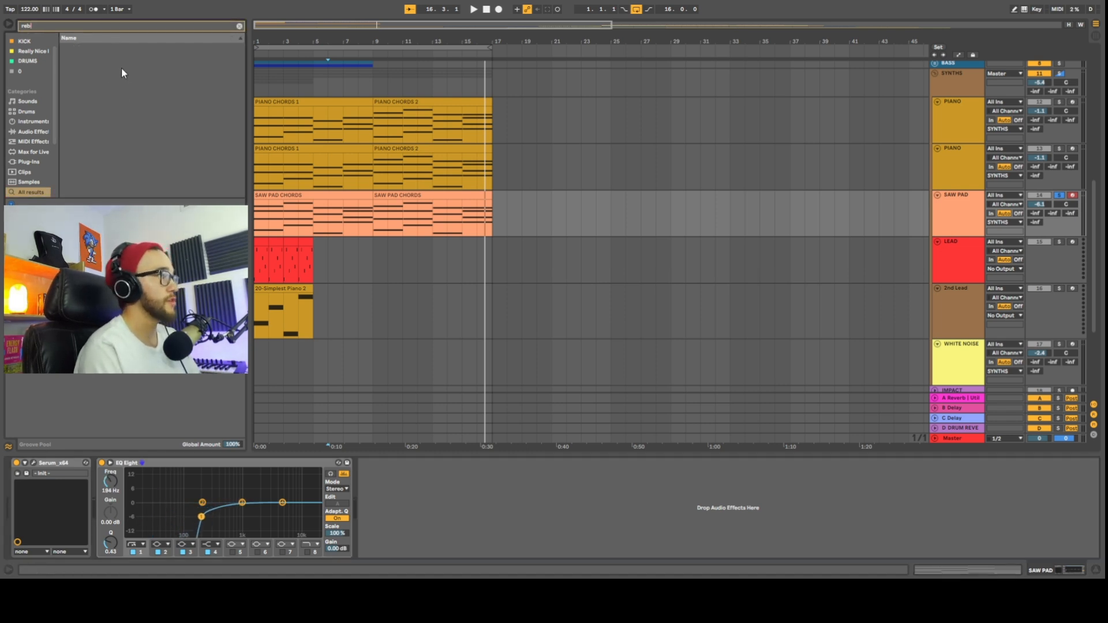
key(BackSpace)
text(v)
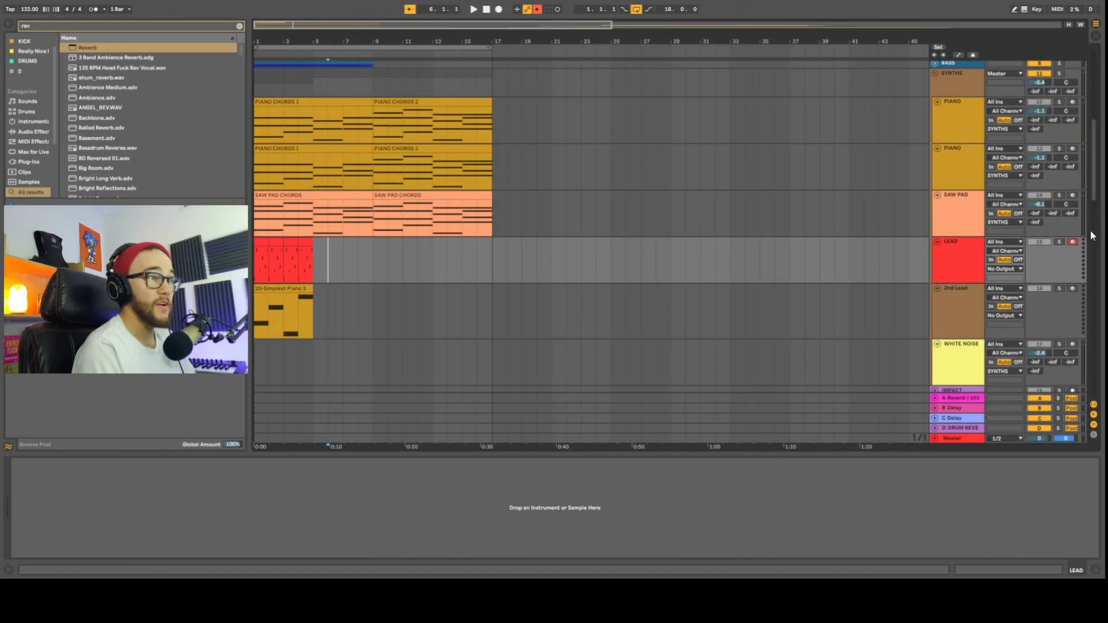
Solo the LEAD track and copy the SAW PAD track's Serum instrument onto it.
click(1059, 242)
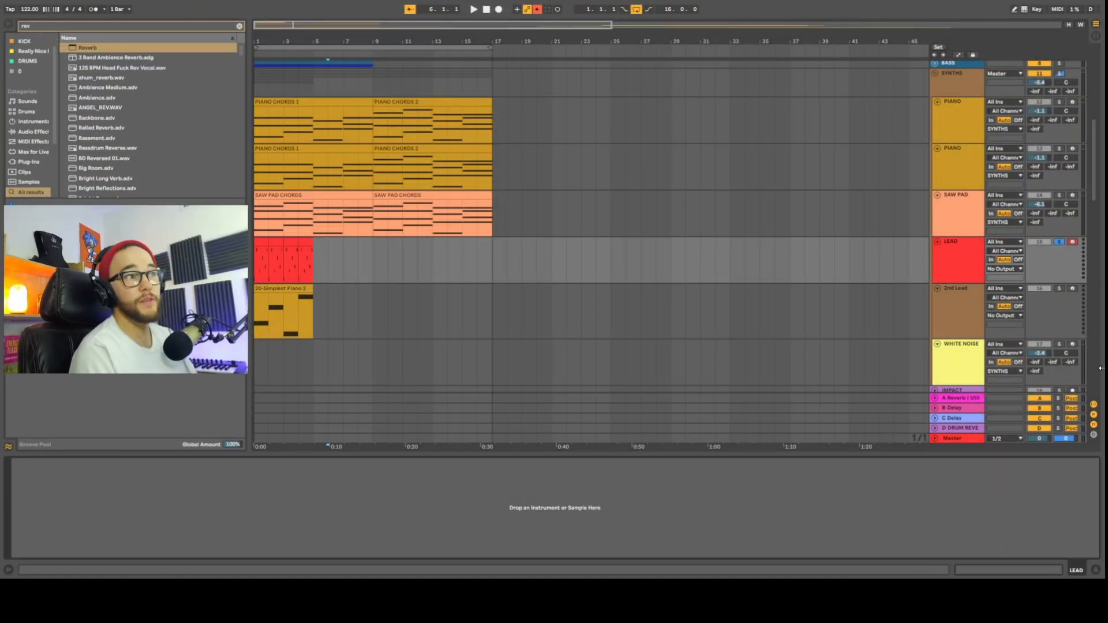
click(959, 212)
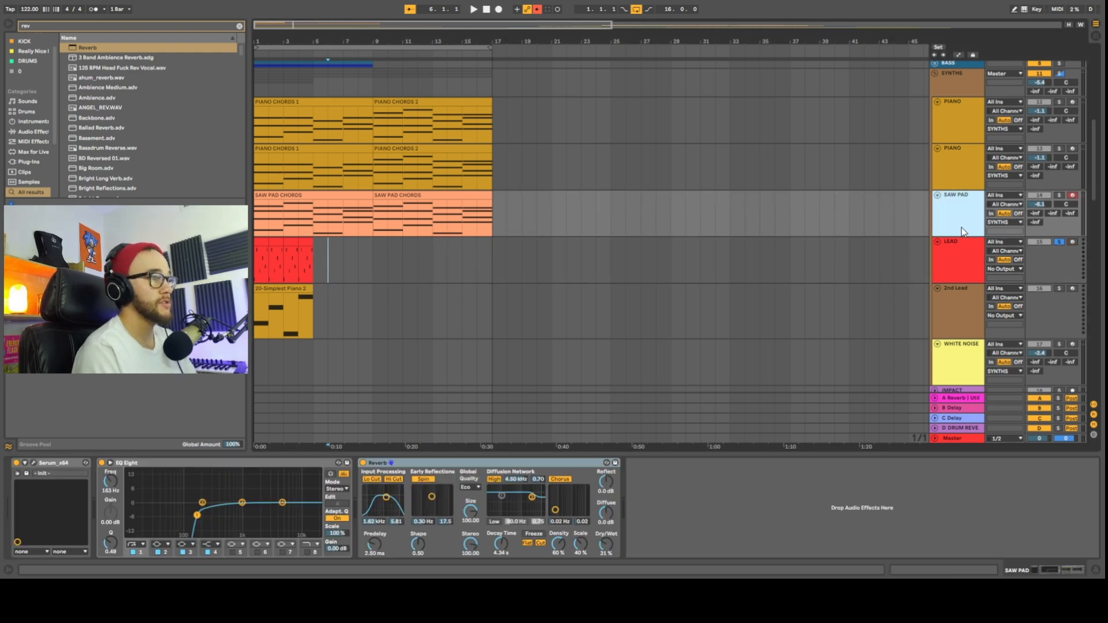
drag(43, 463, 954, 260)
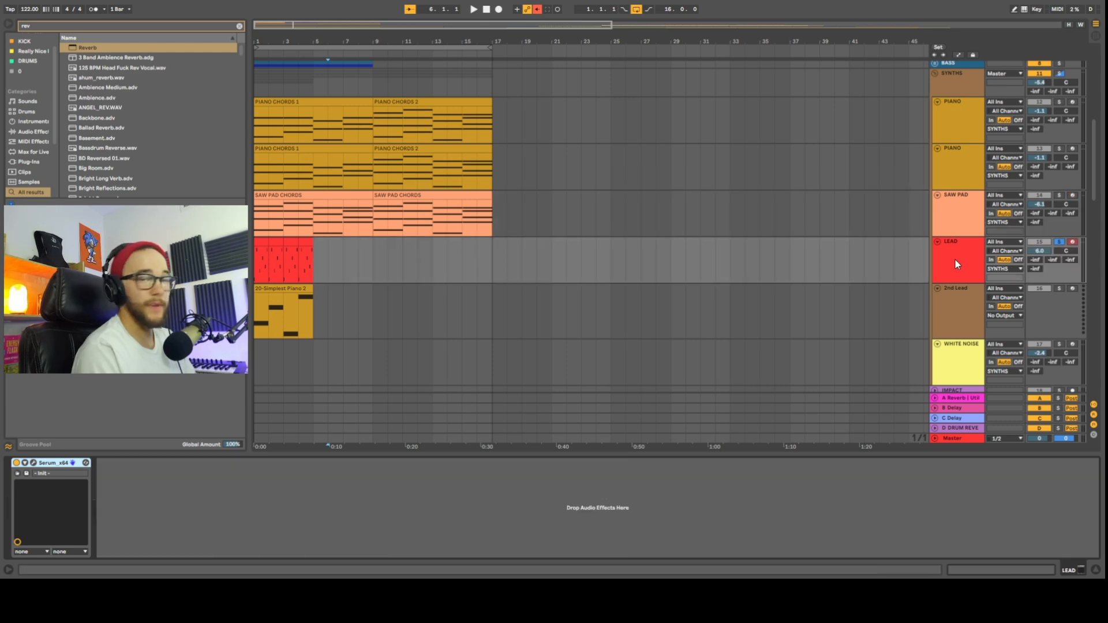
In the LEAD track's Serum, set oscillator A to 3 unison voices with 0.02 detune and reduce oscillator B's detune.
click(33, 463)
drag(624, 58, 629, 46)
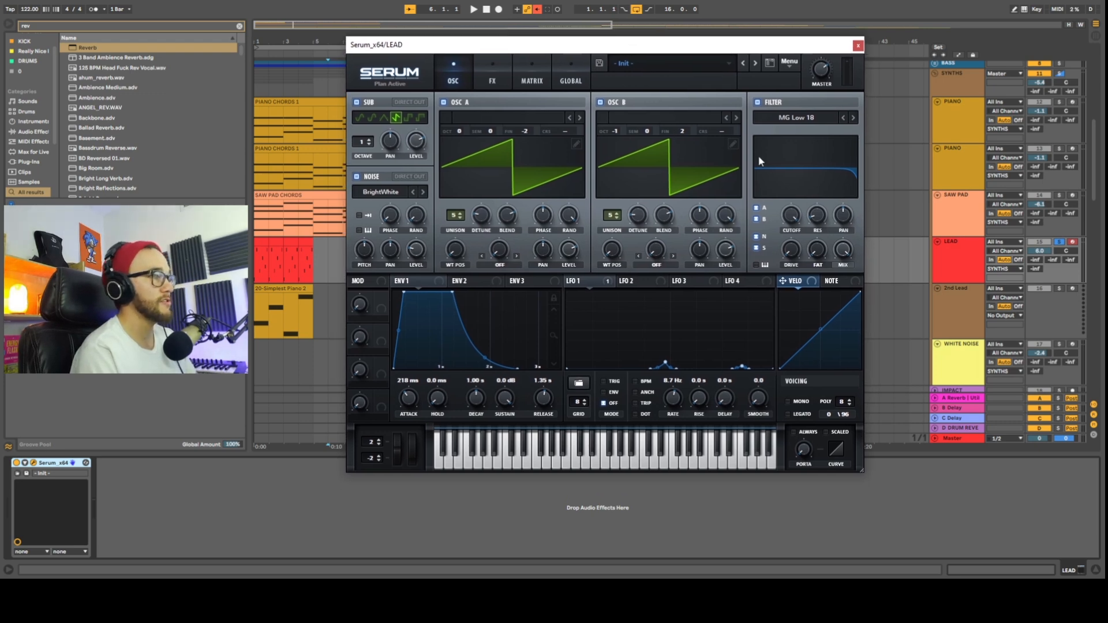
drag(484, 222, 484, 233)
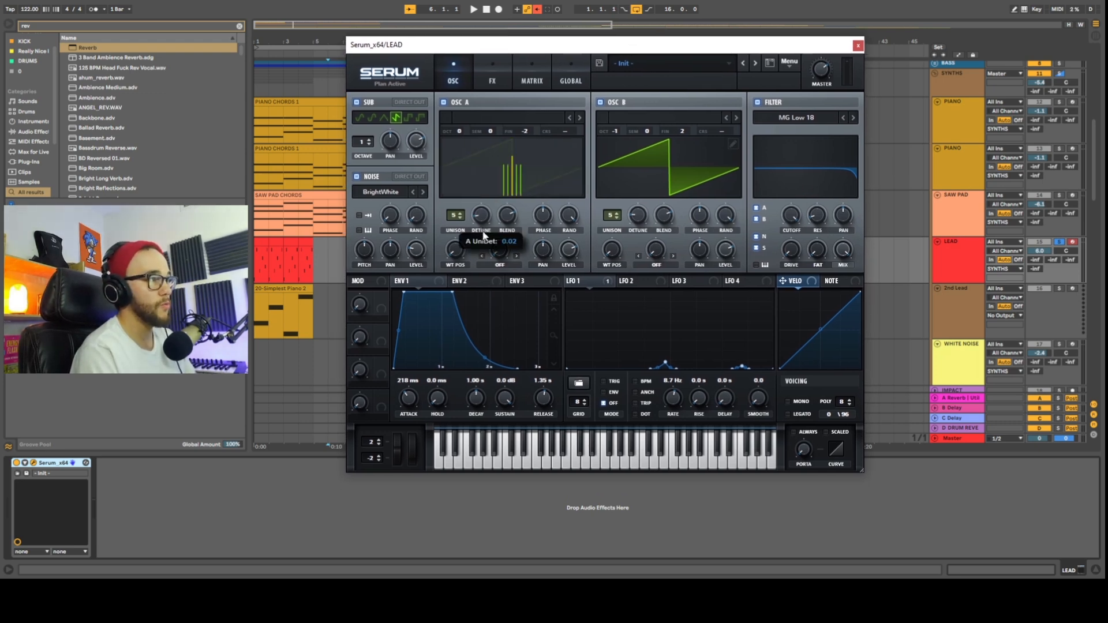
click(460, 218)
click(460, 219)
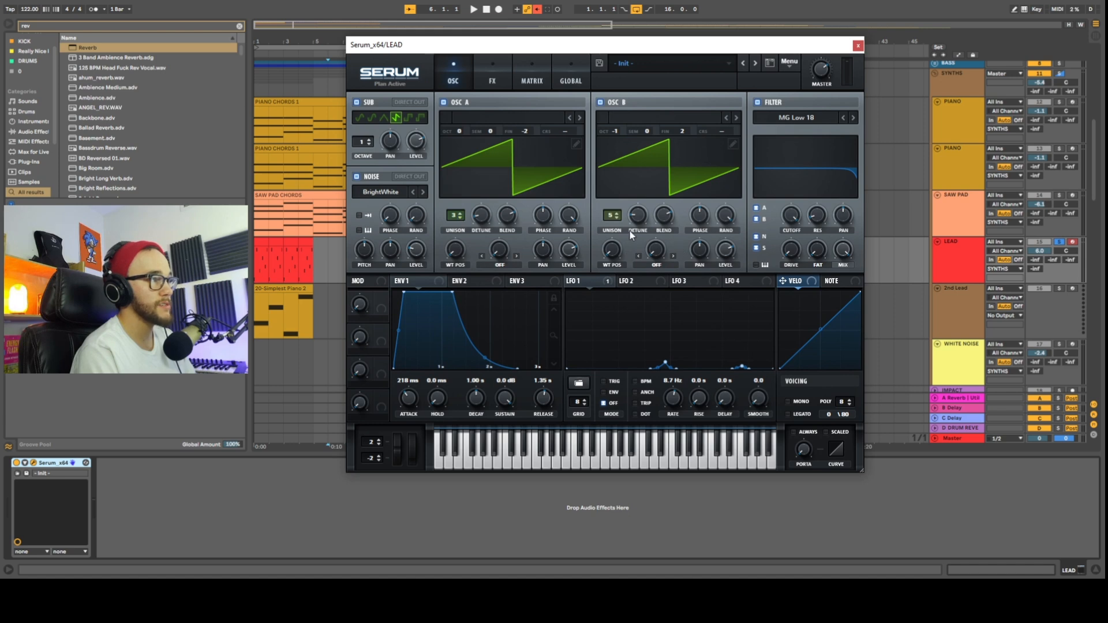
drag(637, 217, 630, 227)
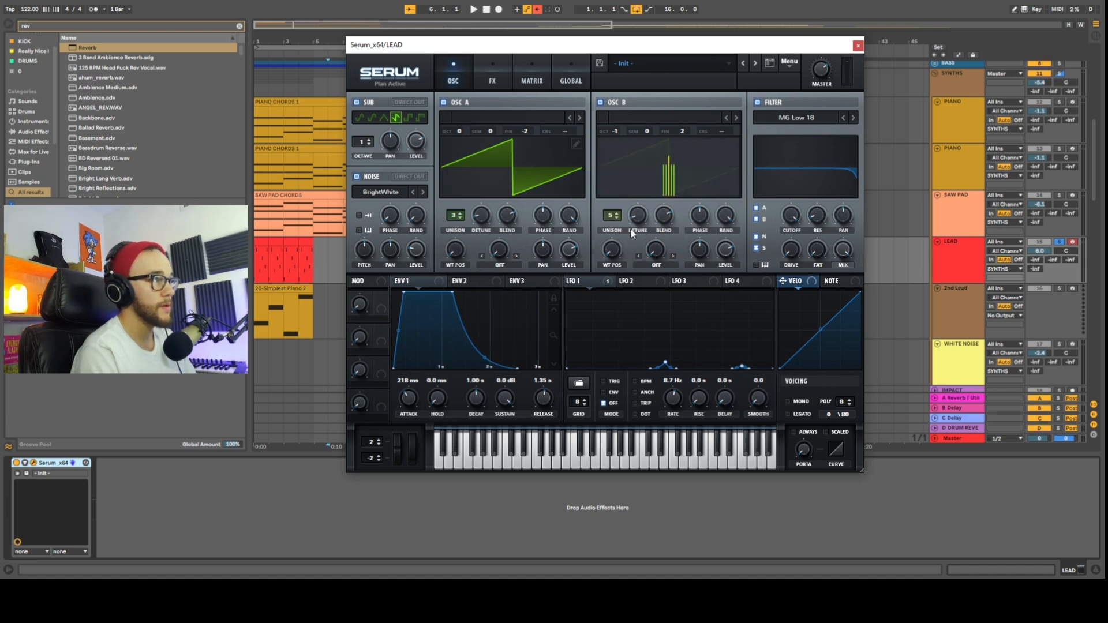
Switch off the Chorus effect in the lead's Serum patch, leaving Reverb on.
click(475, 77)
click(382, 105)
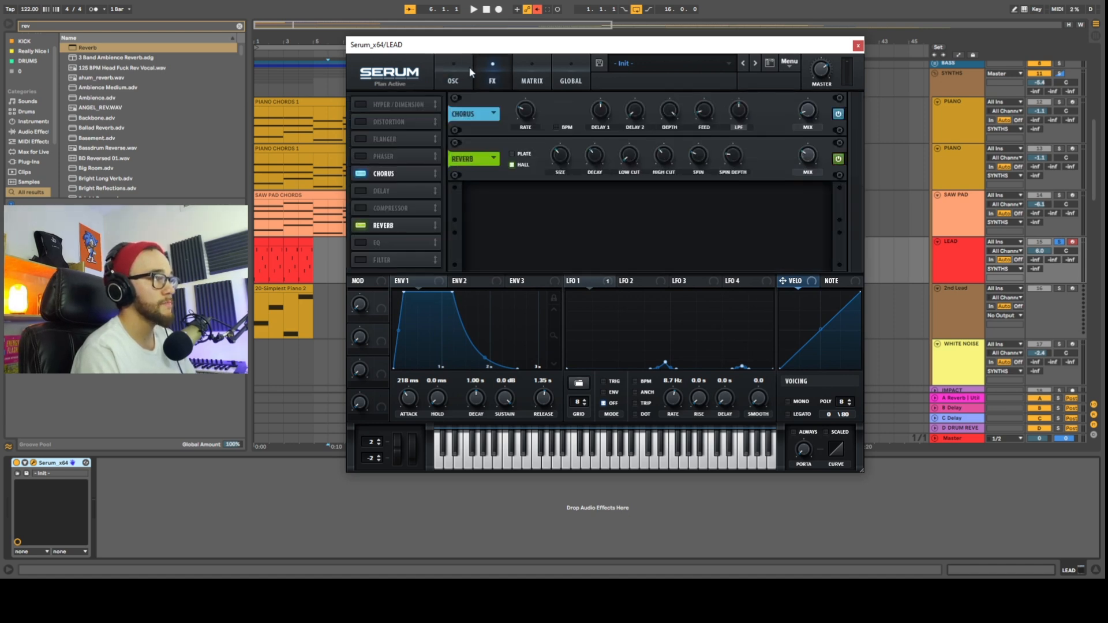
click(470, 72)
click(497, 69)
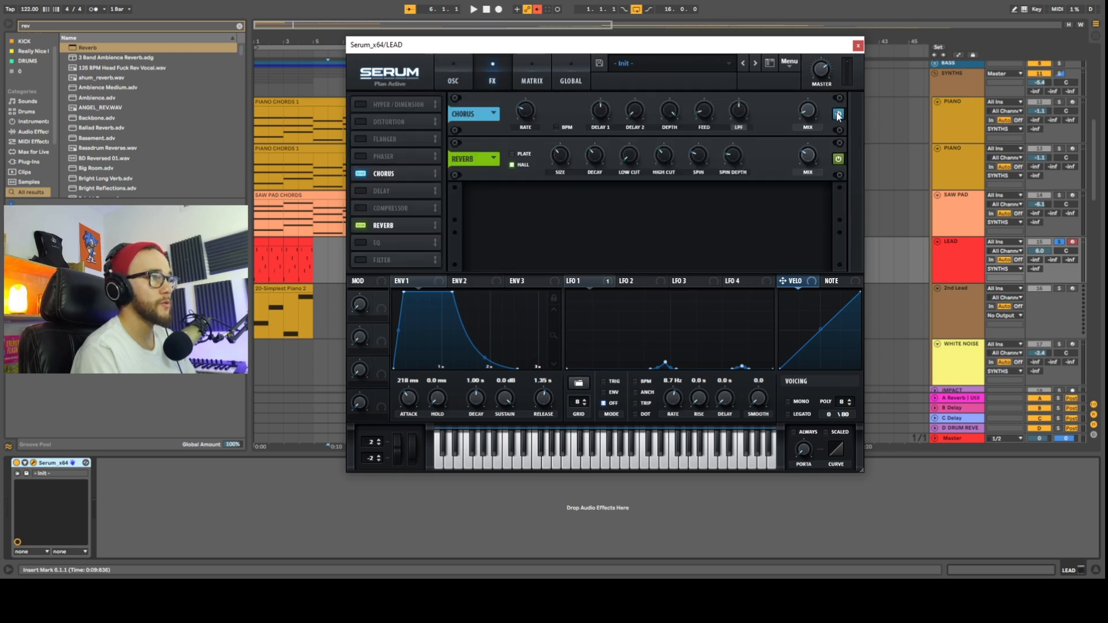
click(362, 173)
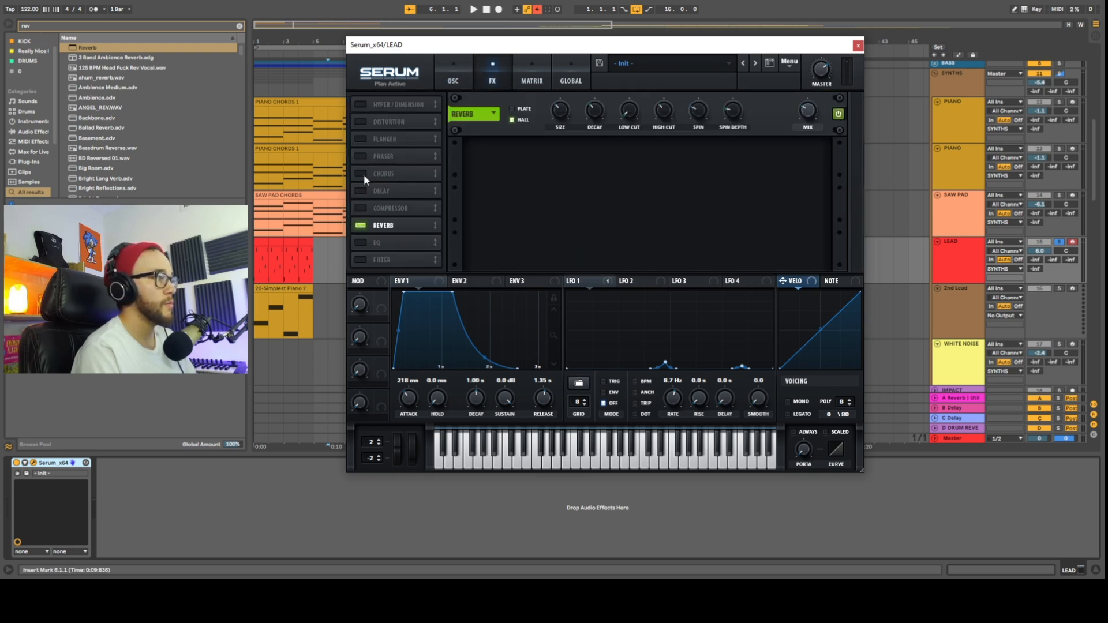
Lower the lead's filter cutoff and change the filter type to MG Low 24.
click(452, 80)
mouse_move(792, 227)
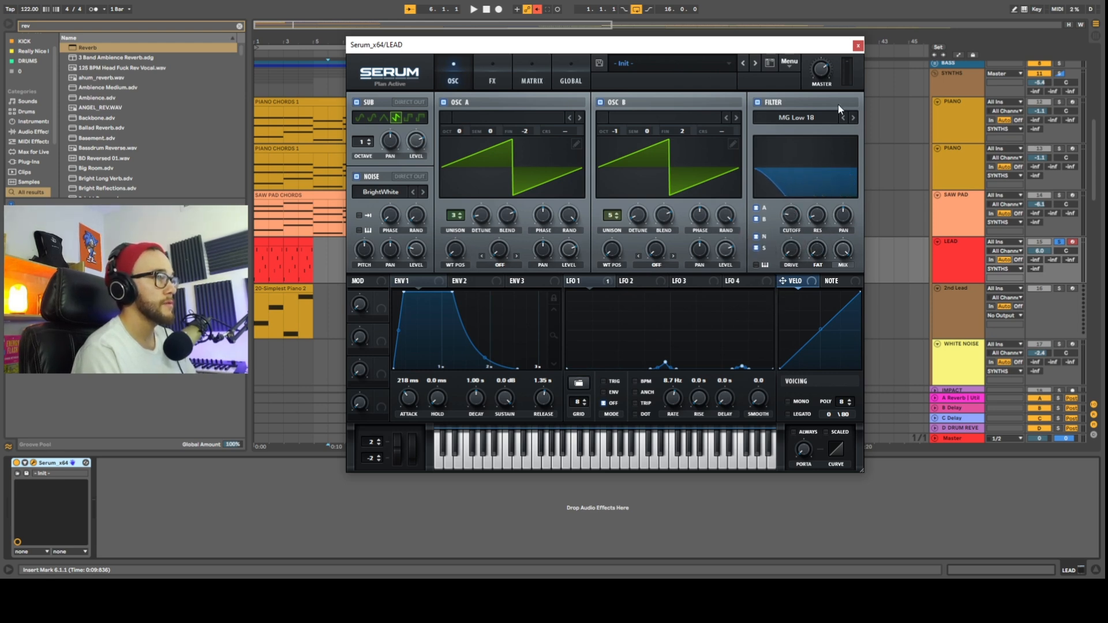
click(853, 118)
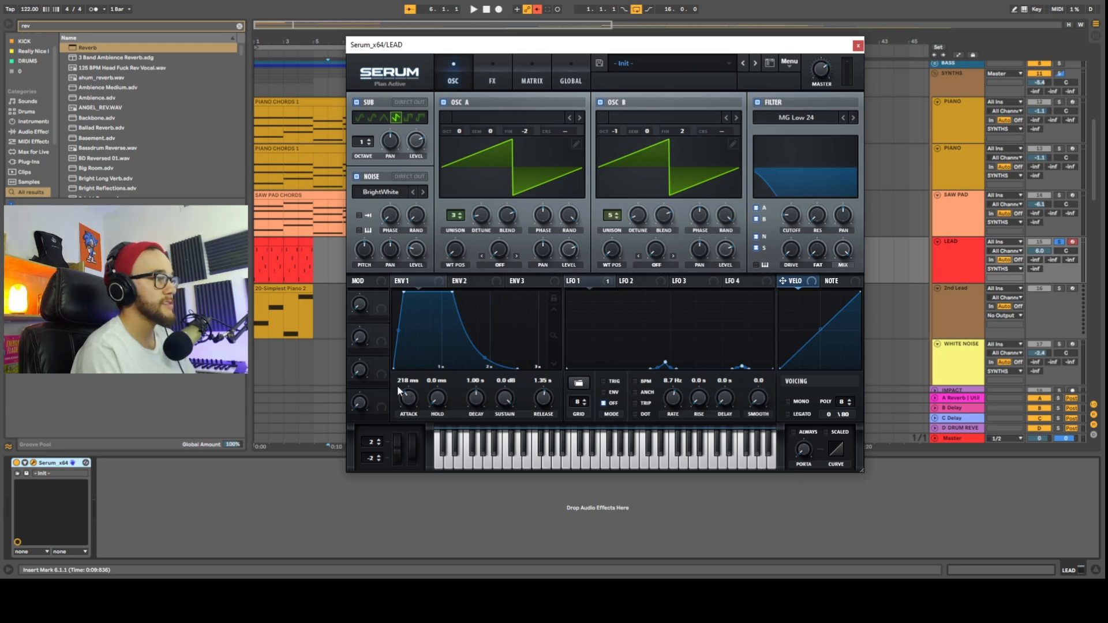
Set Env 1's attack to 0.6 ms and release to 729 ms, and assign Env 2 to the filter cutoff.
drag(408, 397, 409, 429)
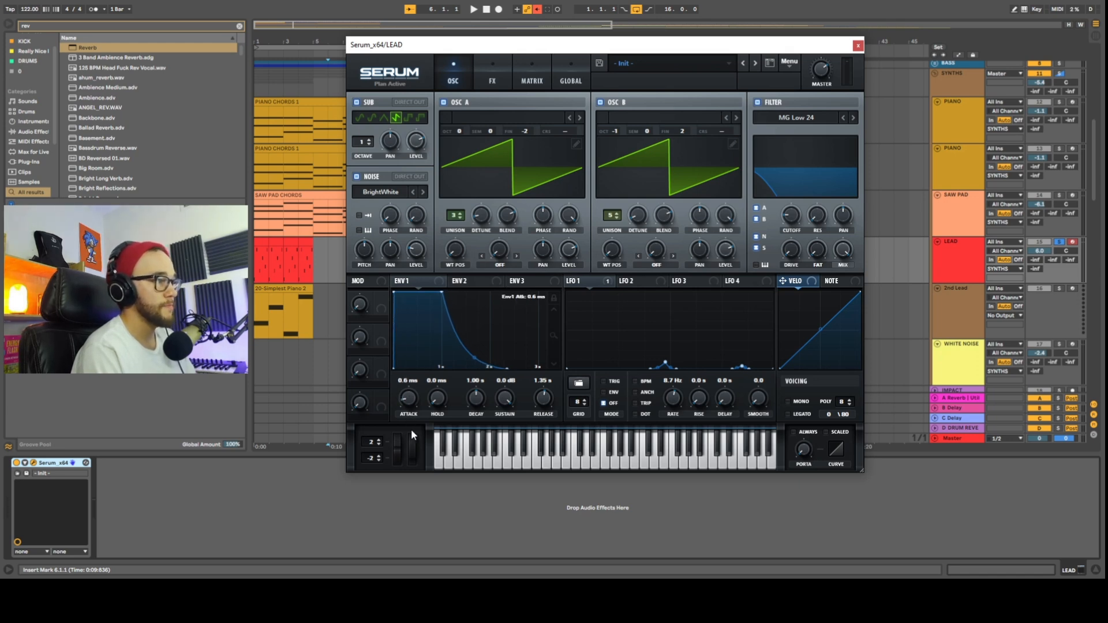
drag(543, 396, 542, 400)
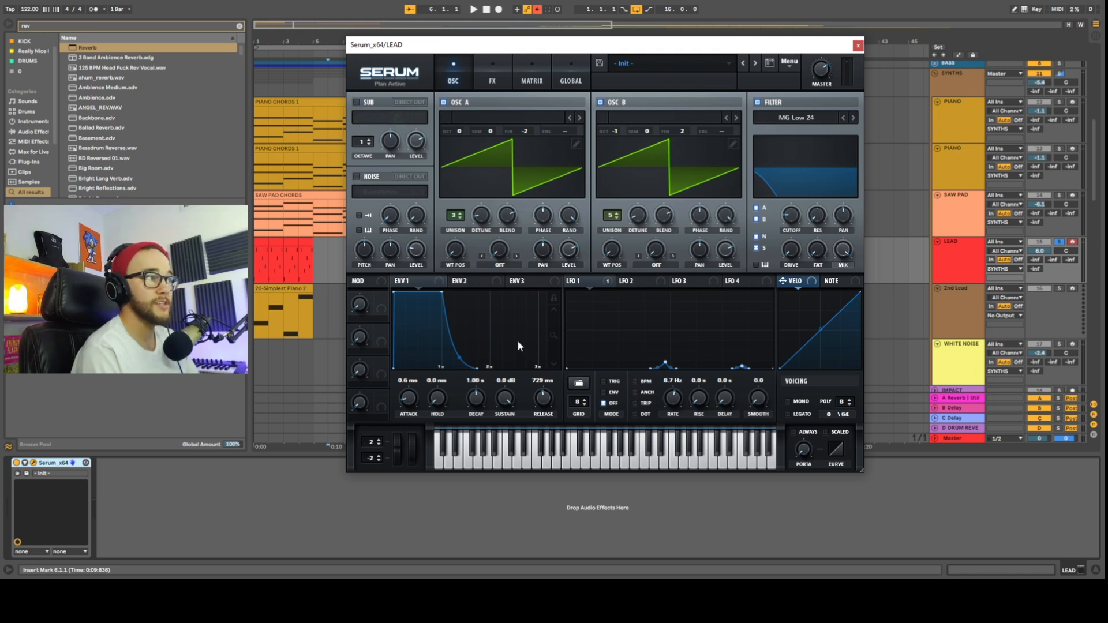
click(462, 281)
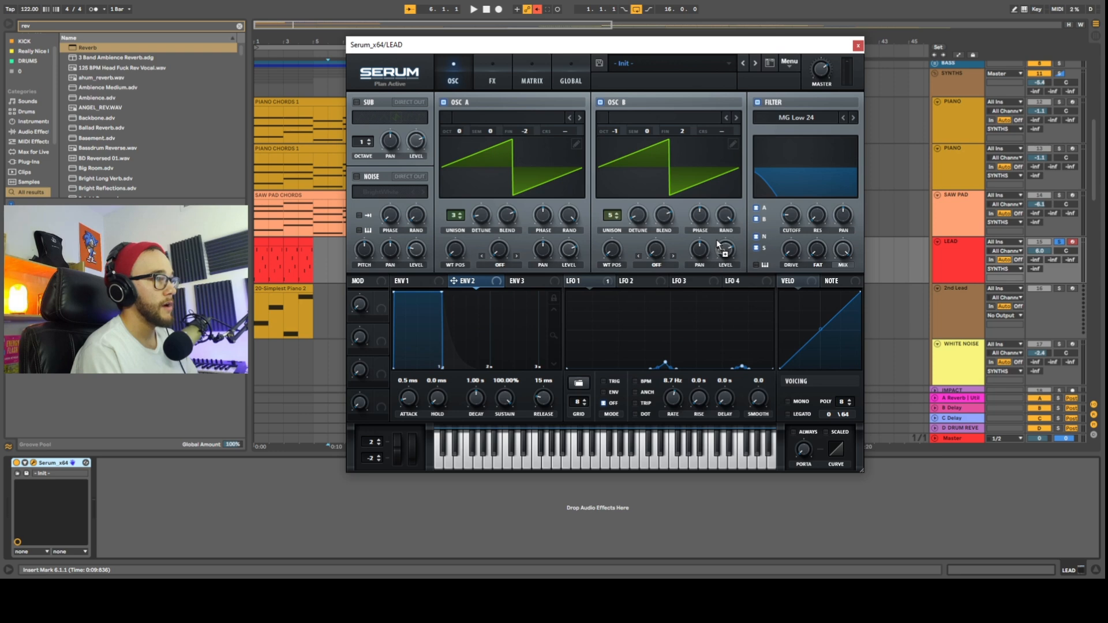
drag(783, 209, 785, 235)
Close the synth window and examine the first LEAD clip's notes against the opening piano chords.
double_click(267, 242)
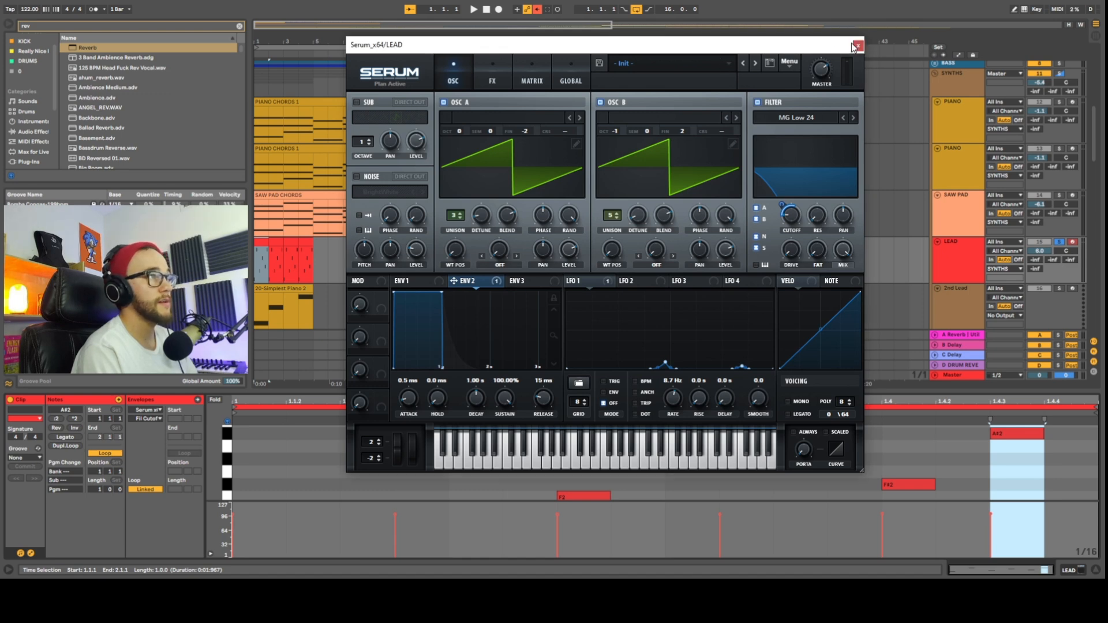
click(858, 45)
scroll(337, 472, down, 3)
scroll(248, 487, down, 2)
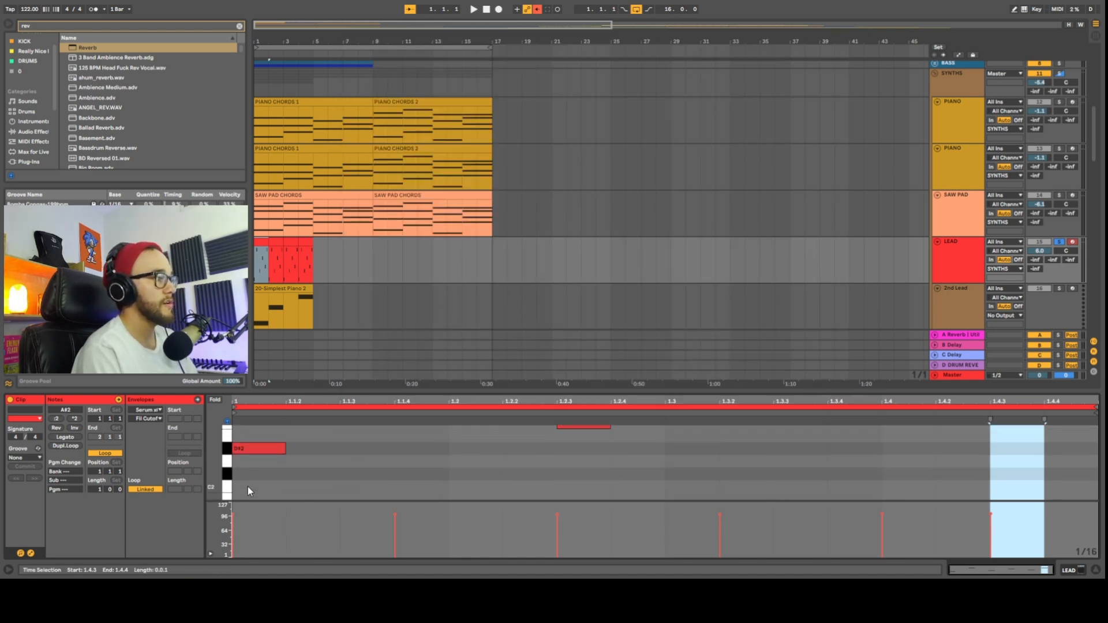
scroll(248, 486, up, 3)
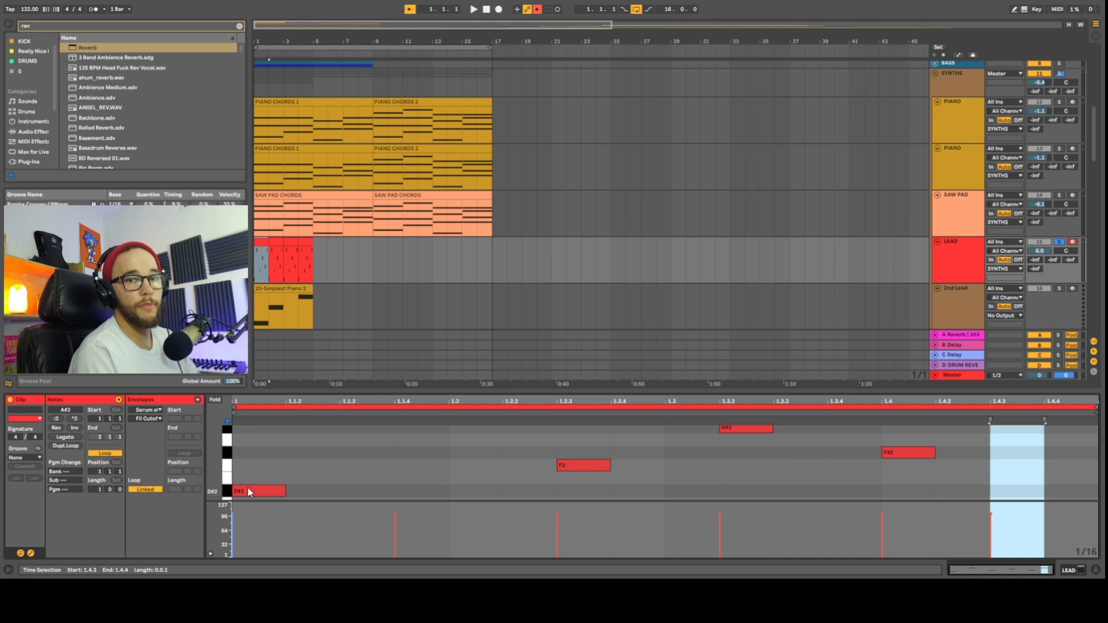
scroll(293, 490, up, 3)
scroll(417, 441, down, 2)
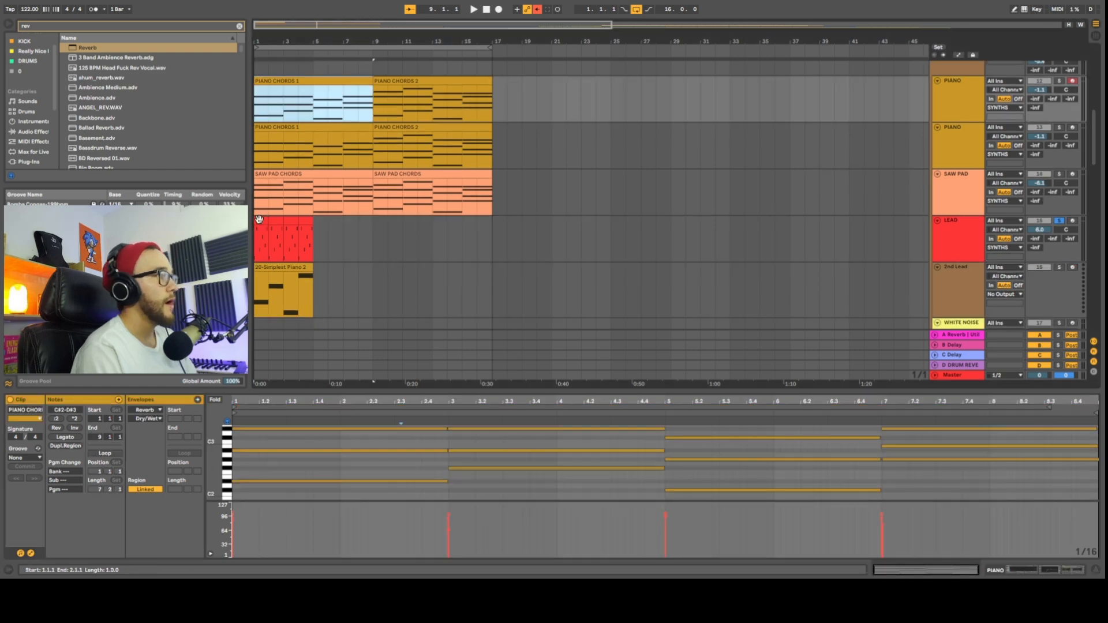
double_click(266, 231)
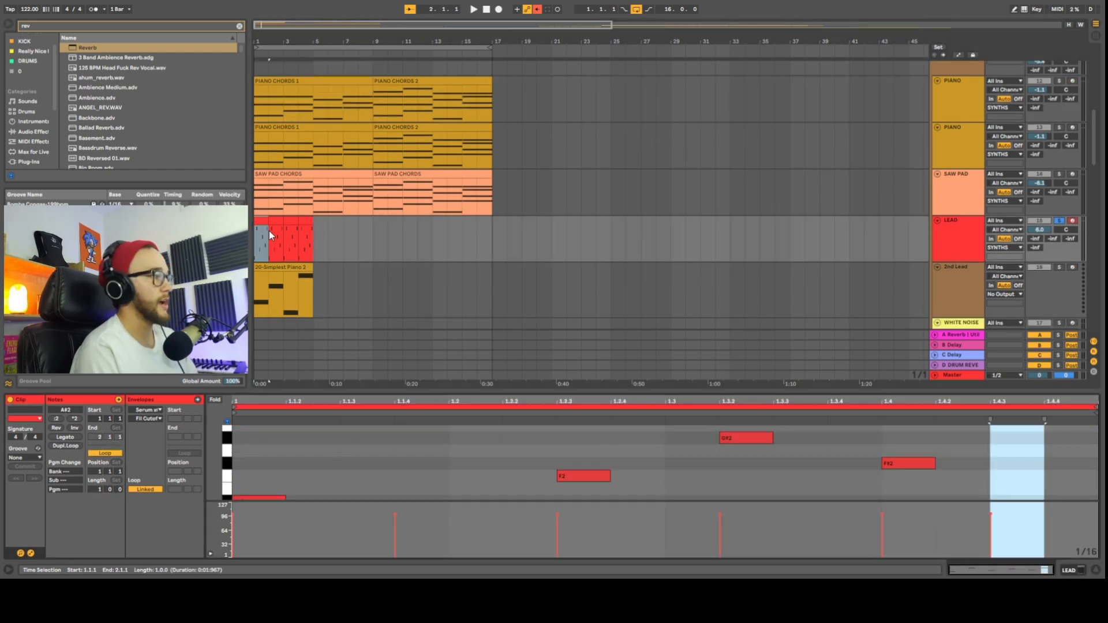
click(266, 98)
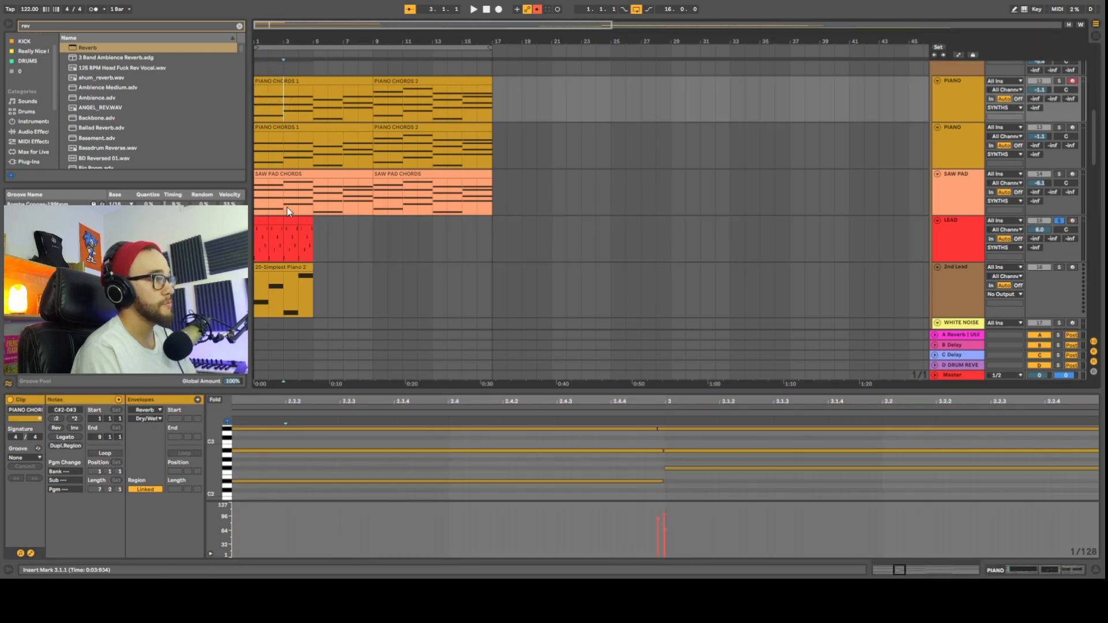
scroll(284, 192, down, 2)
click(258, 180)
scroll(282, 427, down, 3)
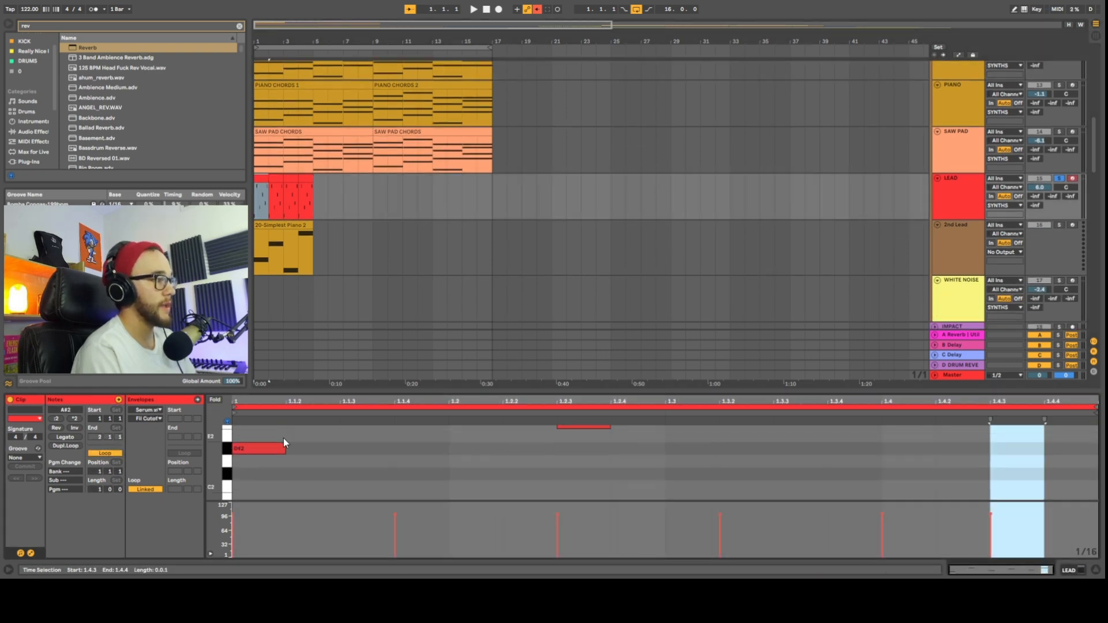
scroll(290, 447, up, 4)
scroll(287, 461, down, 4)
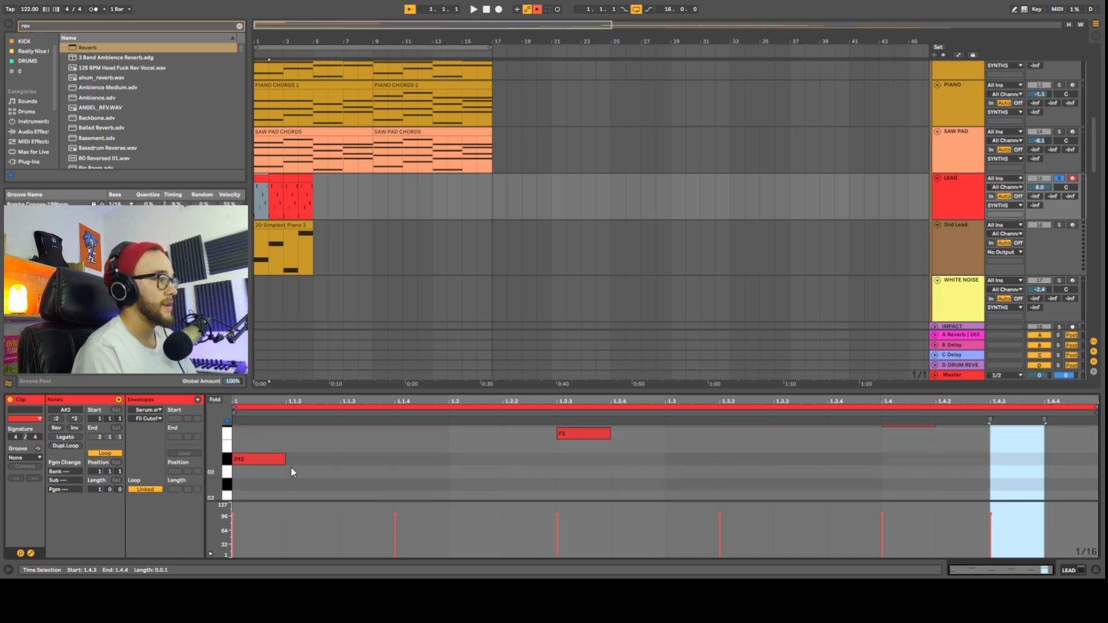
scroll(360, 459, up, 2)
scroll(360, 458, down, 2)
Transpose all notes in the first LEAD clip up two octaves, then repeat the clip through bar 4 and play it.
key(space)
click(499, 463)
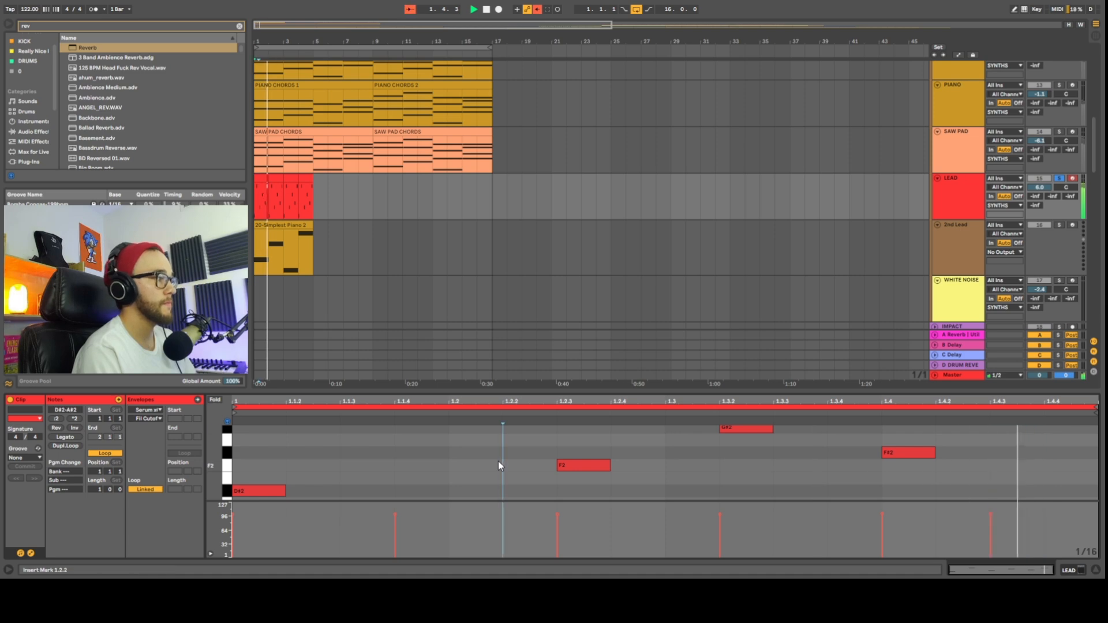
key(ctrl+a)
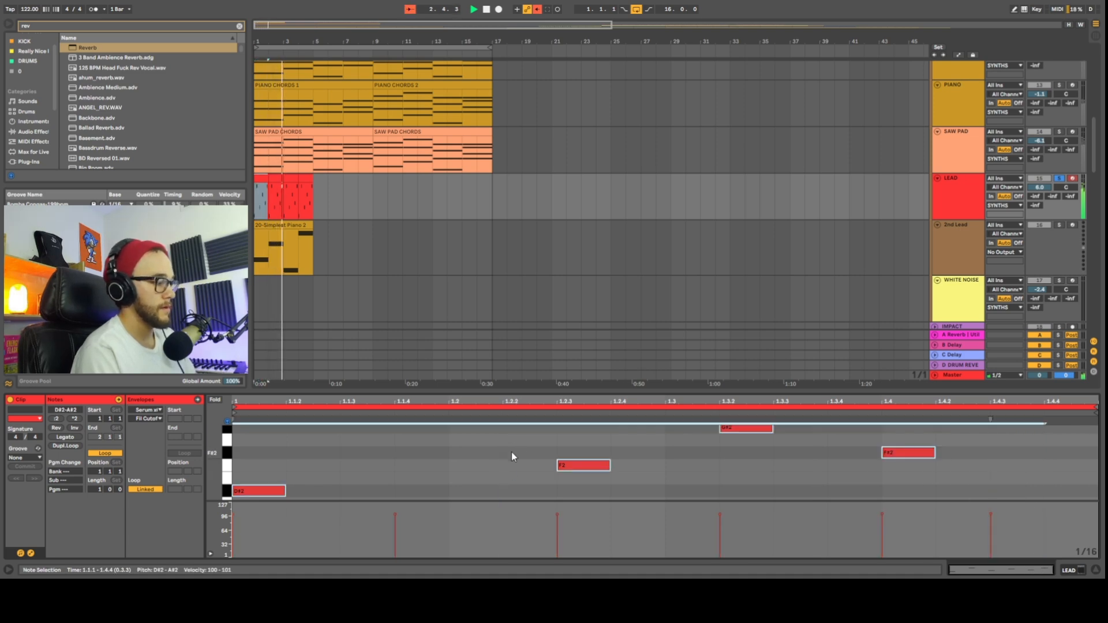
key(shift+Up)
key(shift+Up)
click(261, 180)
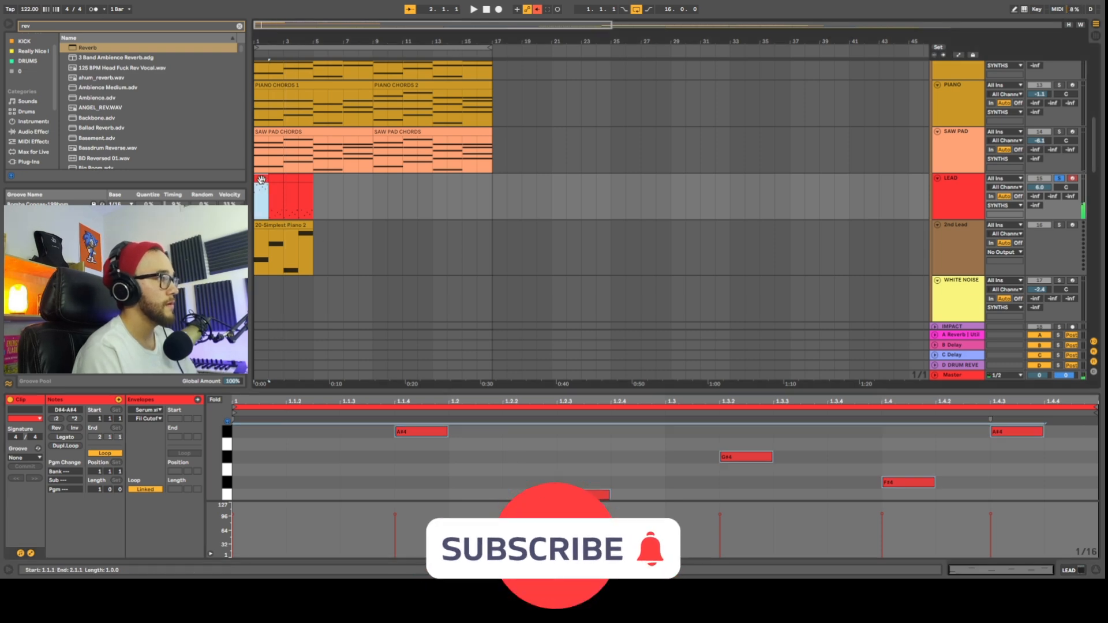
key(space)
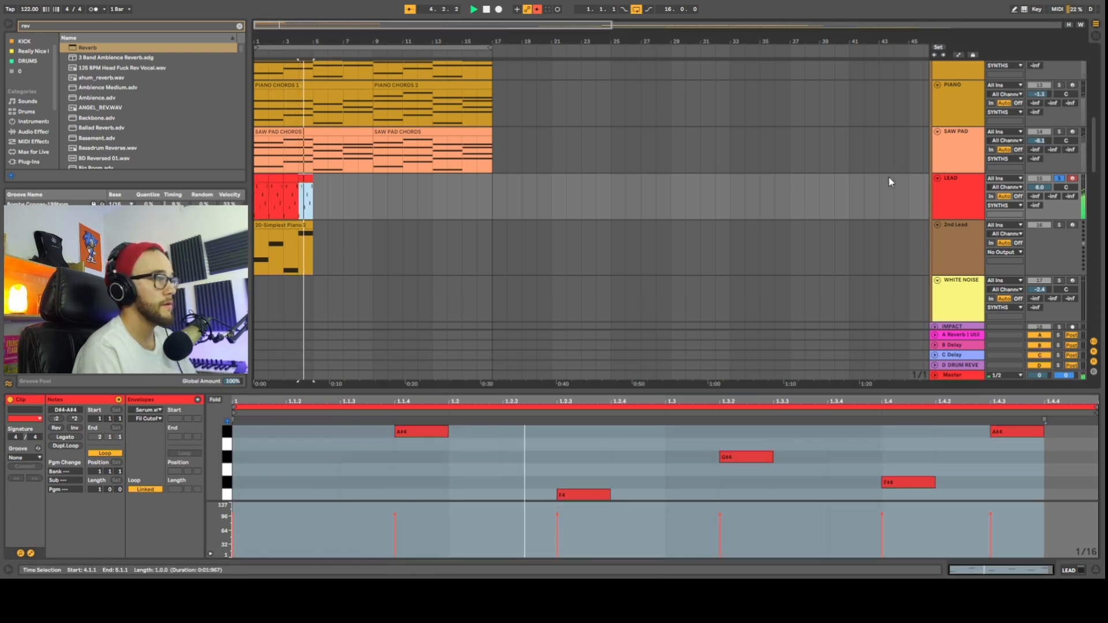
Reopen the lead's Serum and raise the Env 2 modulation amount on the filter cutoff to about 61 during playback.
click(958, 202)
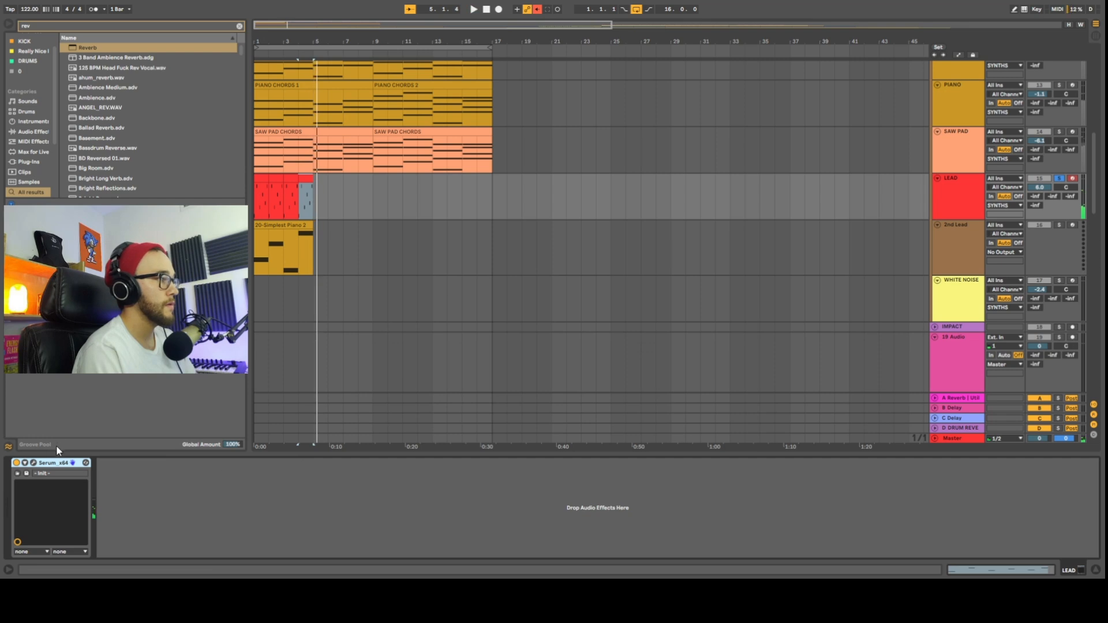
click(34, 463)
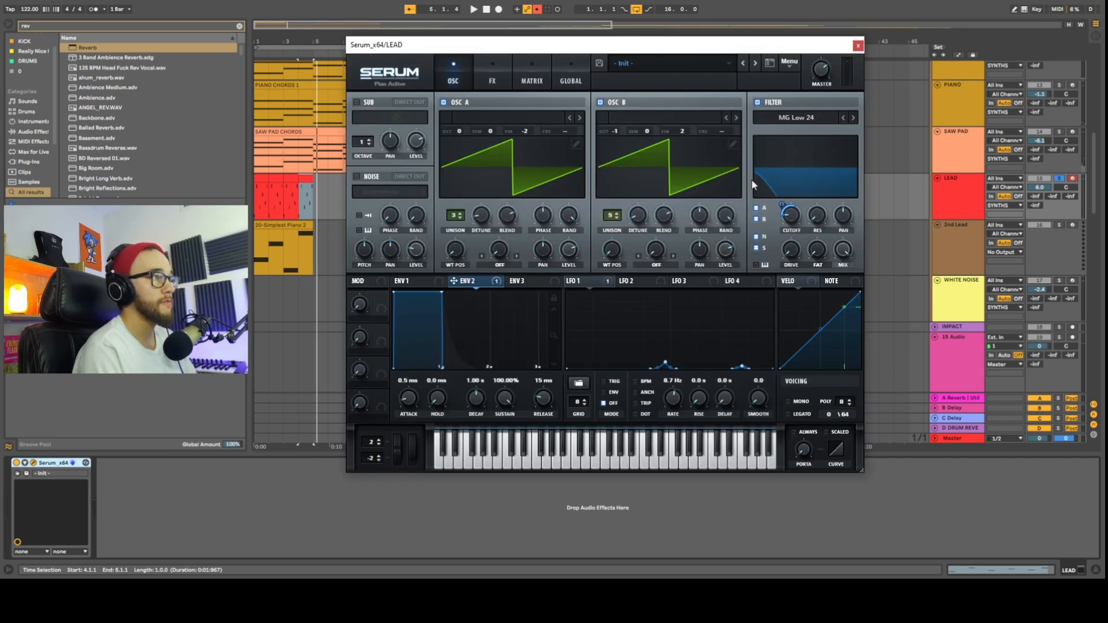
drag(792, 223, 795, 196)
key(space)
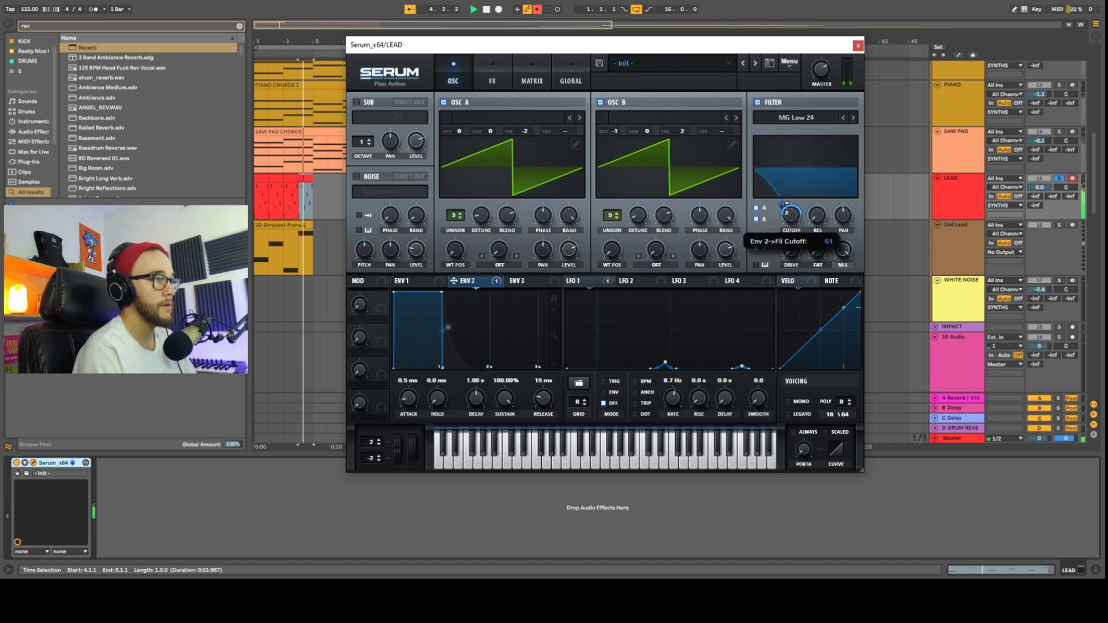
Shape Env 2 into a pluck with 0% sustain, 602 ms decay and 217 ms release while listening.
drag(505, 398, 524, 554)
drag(551, 380, 553, 377)
key(space)
drag(481, 396, 480, 401)
key(space)
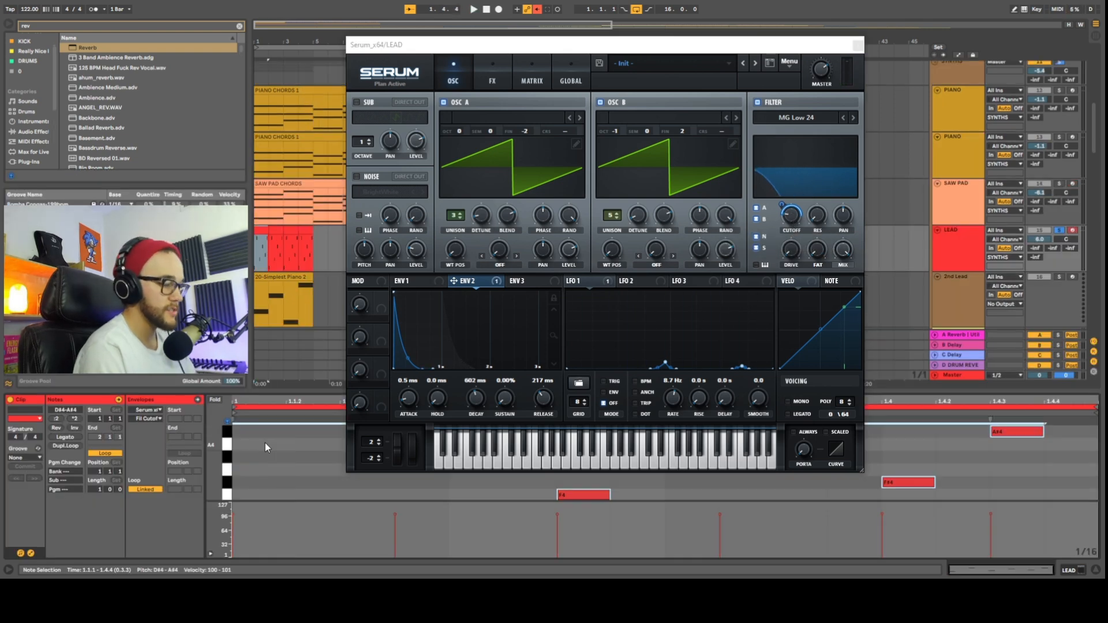
Transpose the selected lead notes down one octave and set oscillator A's octave to +1.
key(shift+Down)
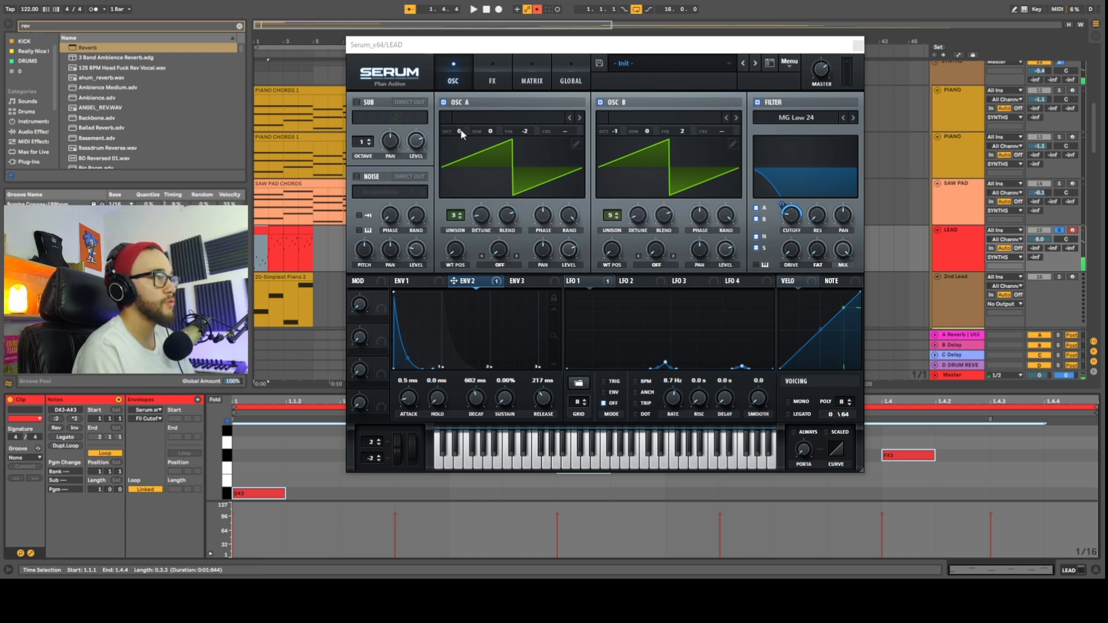
drag(461, 132, 461, 126)
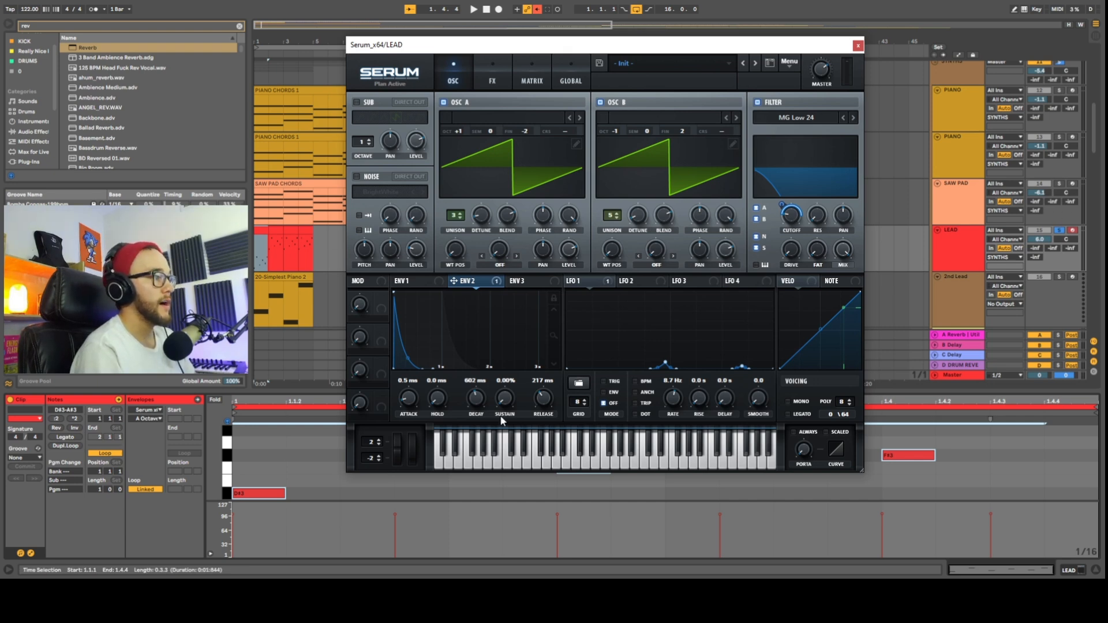
Set Env 2 to about 48% sustain and 402 ms release while auditioning the lead, and close its Serum window.
drag(508, 398, 531, 334)
drag(532, 410, 547, 408)
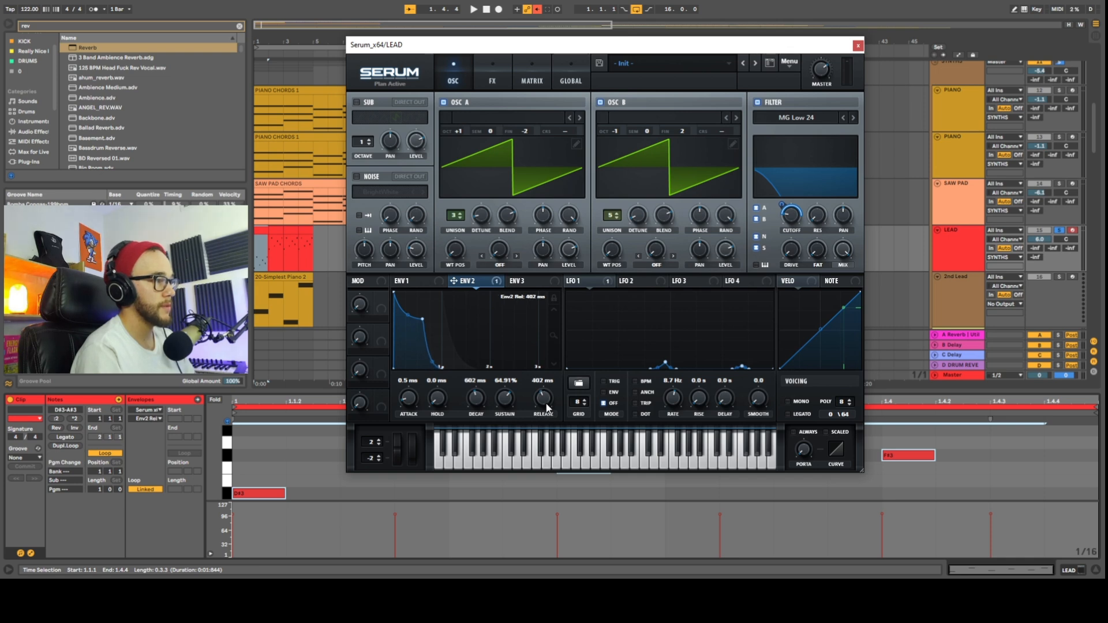
click(260, 264)
key(space)
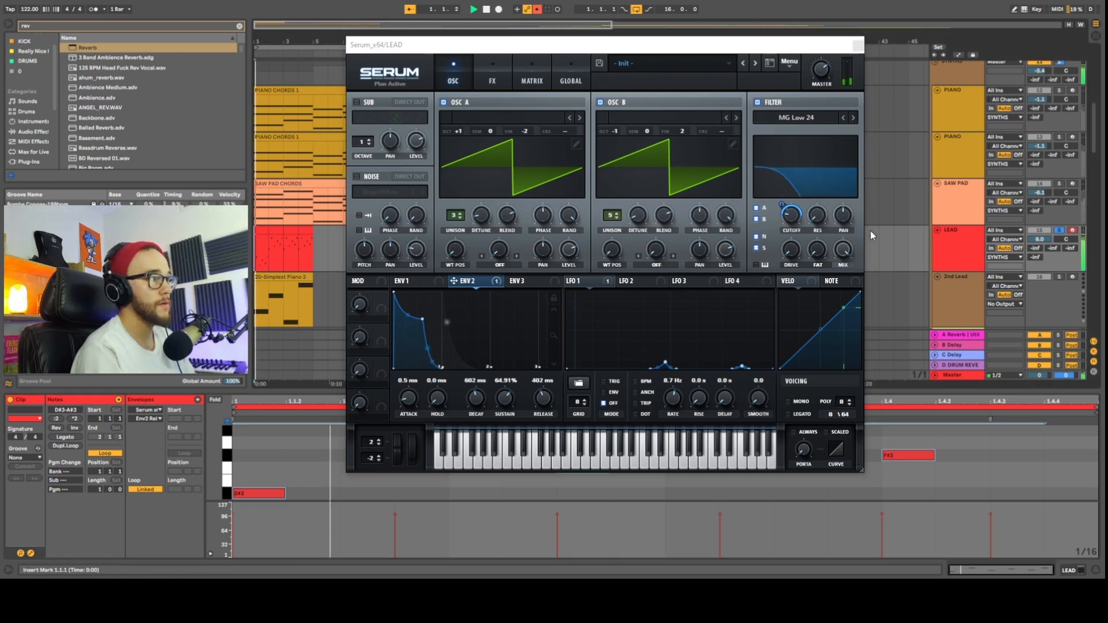
drag(507, 396, 499, 415)
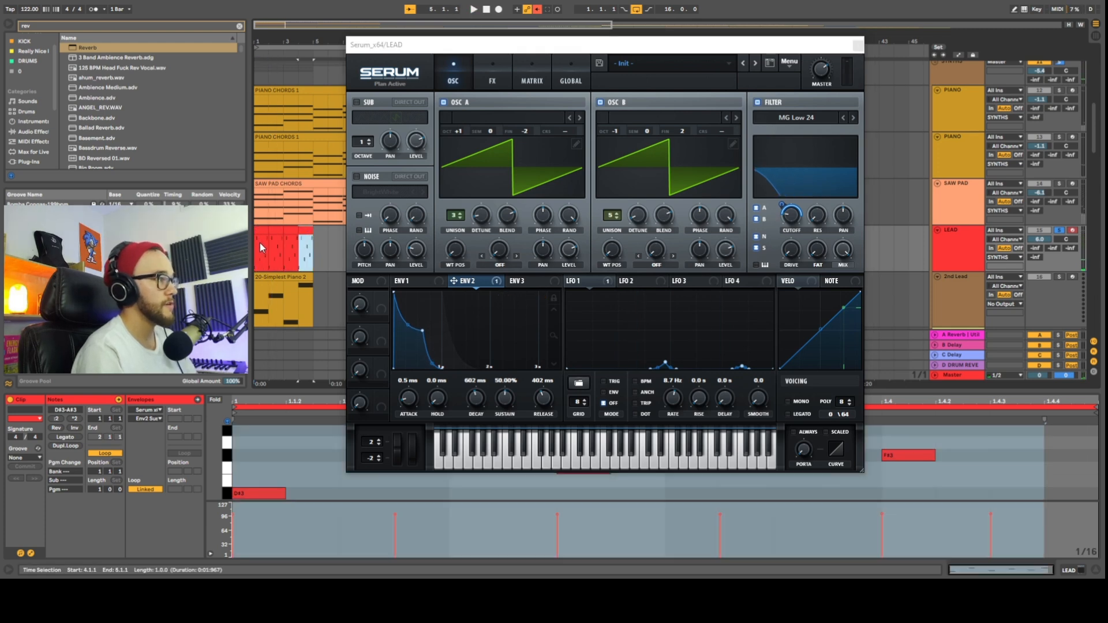
drag(505, 404, 504, 410)
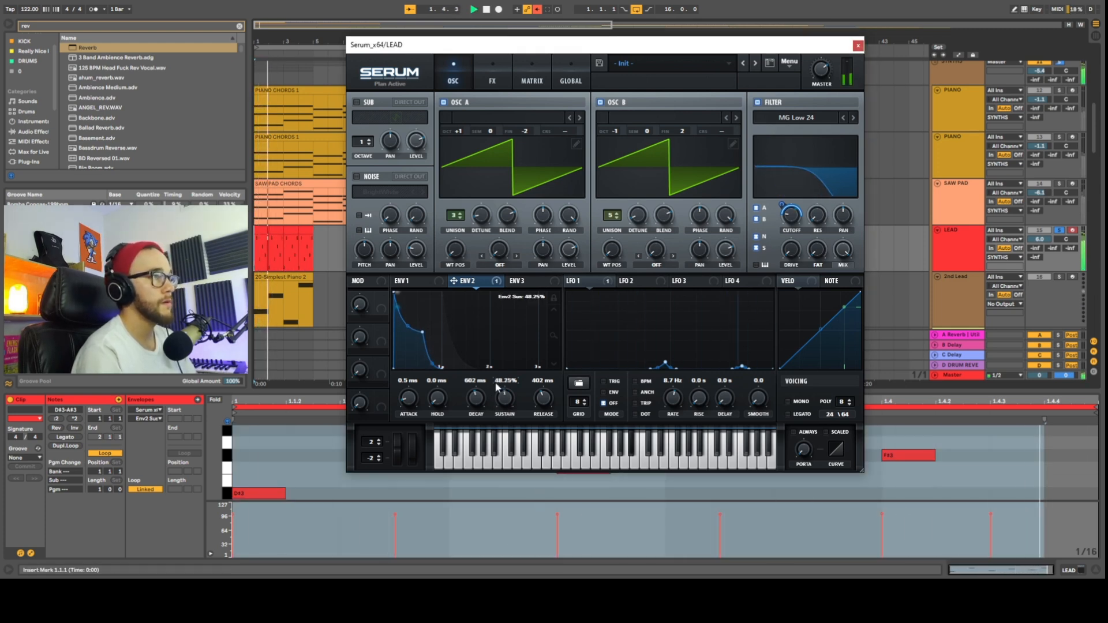
drag(783, 205, 785, 206)
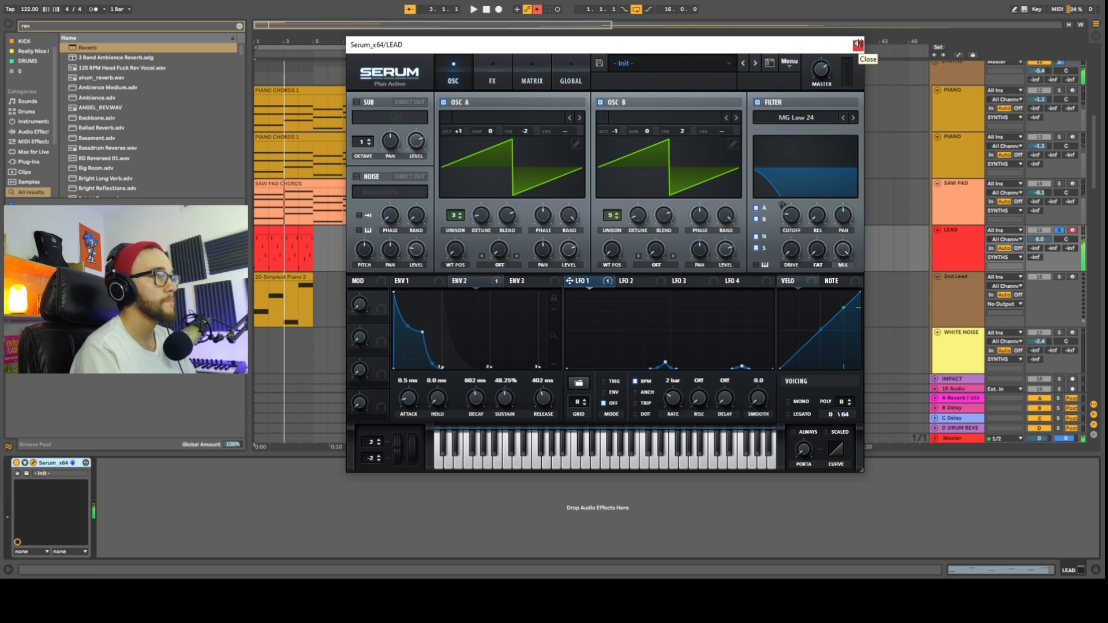
click(858, 45)
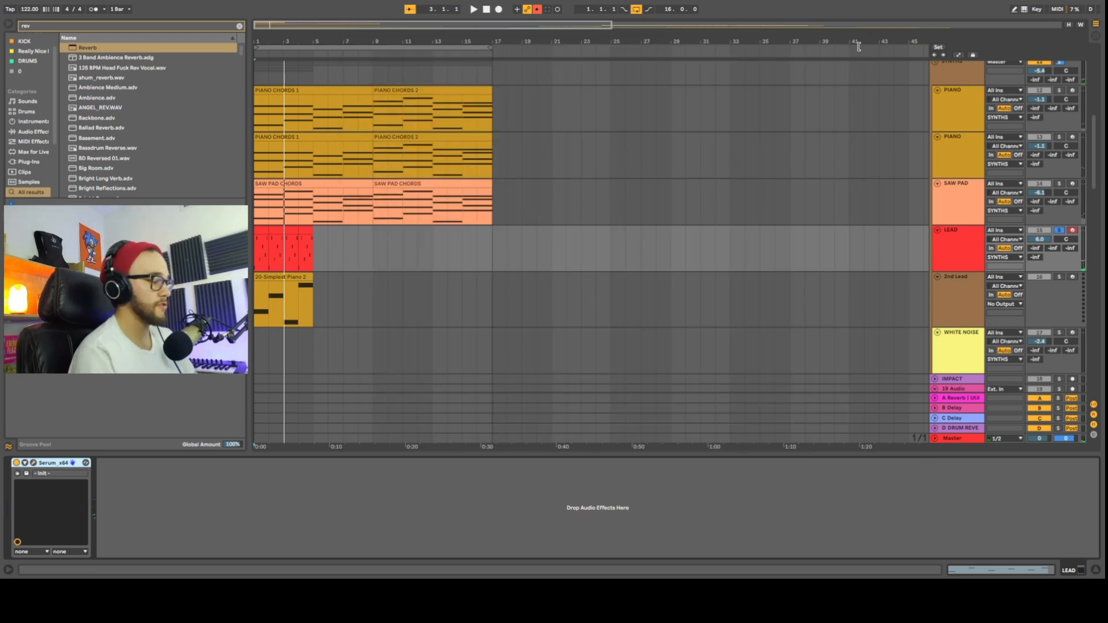
Find EQ Eight in the browser and add it to the LEAD track.
key(super+f)
text(eq)
drag(91, 57, 968, 257)
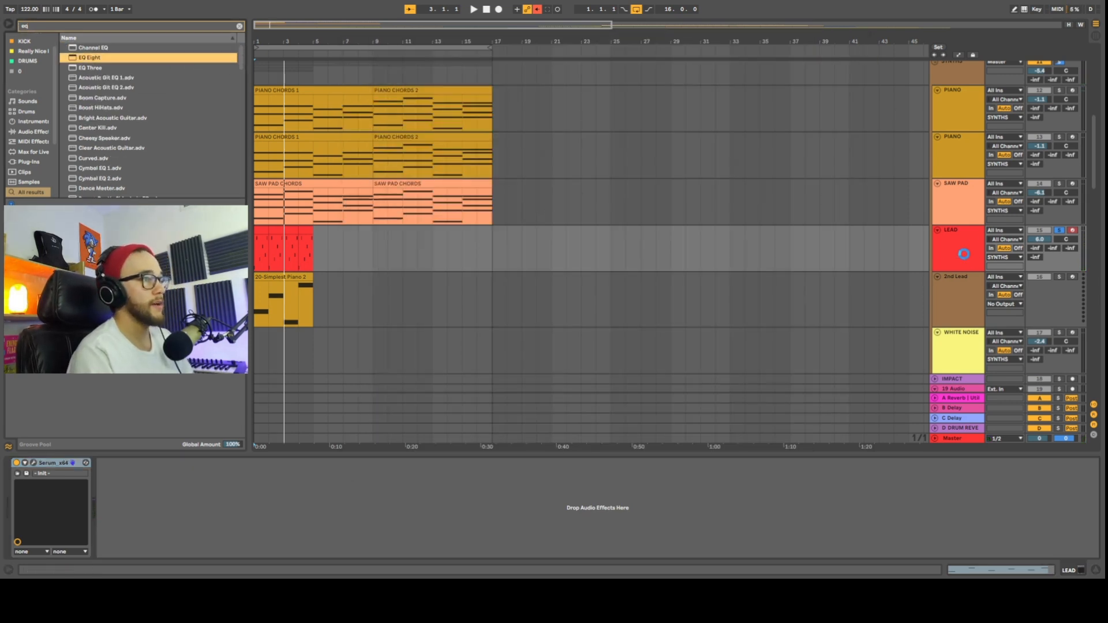
During playback, roll off the lead's lows with EQ Eight band 1 at about 132 Hz and cut band 2 by 2.36 dB at 184 Hz.
key(space)
drag(136, 510, 191, 520)
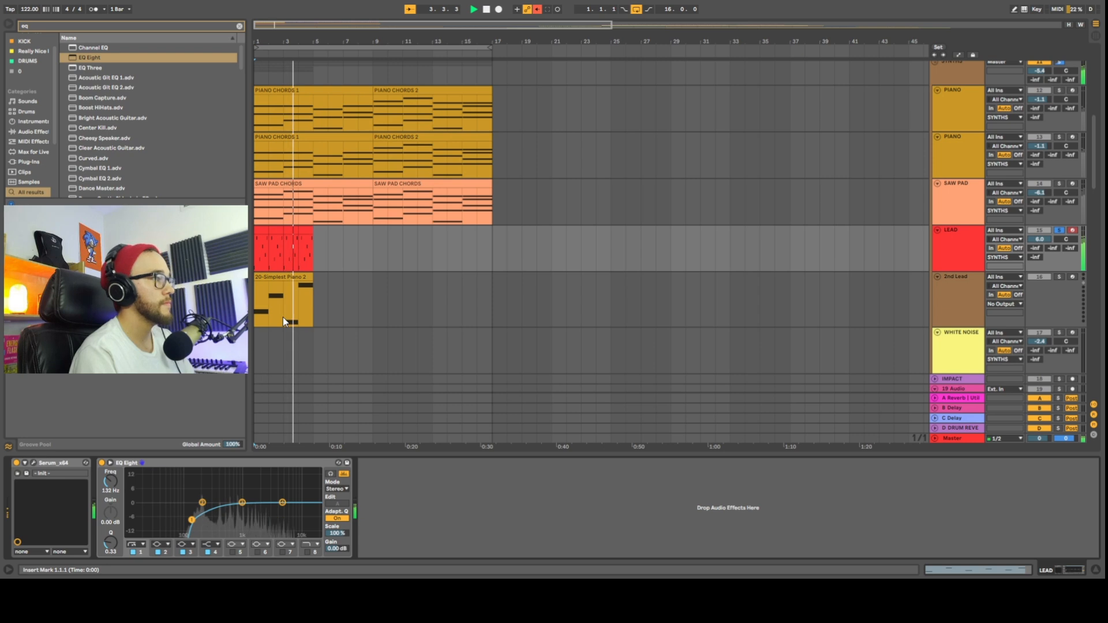
drag(203, 504, 200, 508)
key(space)
Search the browser for a delay effect.
key(ctrl+f)
text(delay)
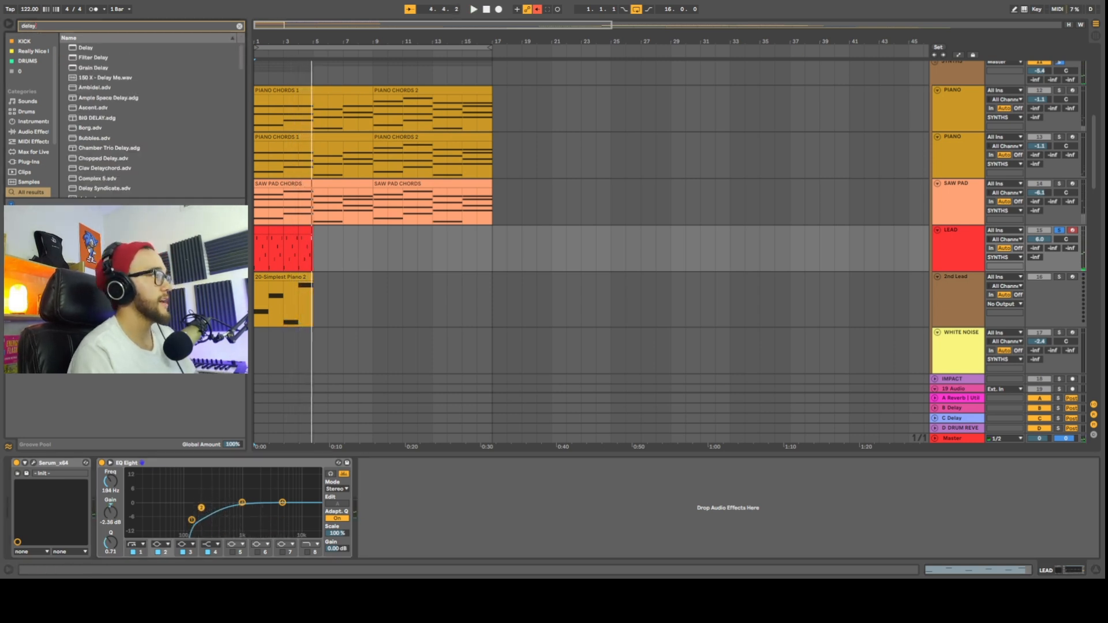
Add a Delay after EQ Eight on the LEAD track, set its filter to 3.00 kHz, and unlink the right channel with a delay time of 2.
key(Down)
drag(298, 184, 456, 540)
key(space)
drag(473, 478, 489, 484)
click(392, 501)
click(417, 497)
key(space)
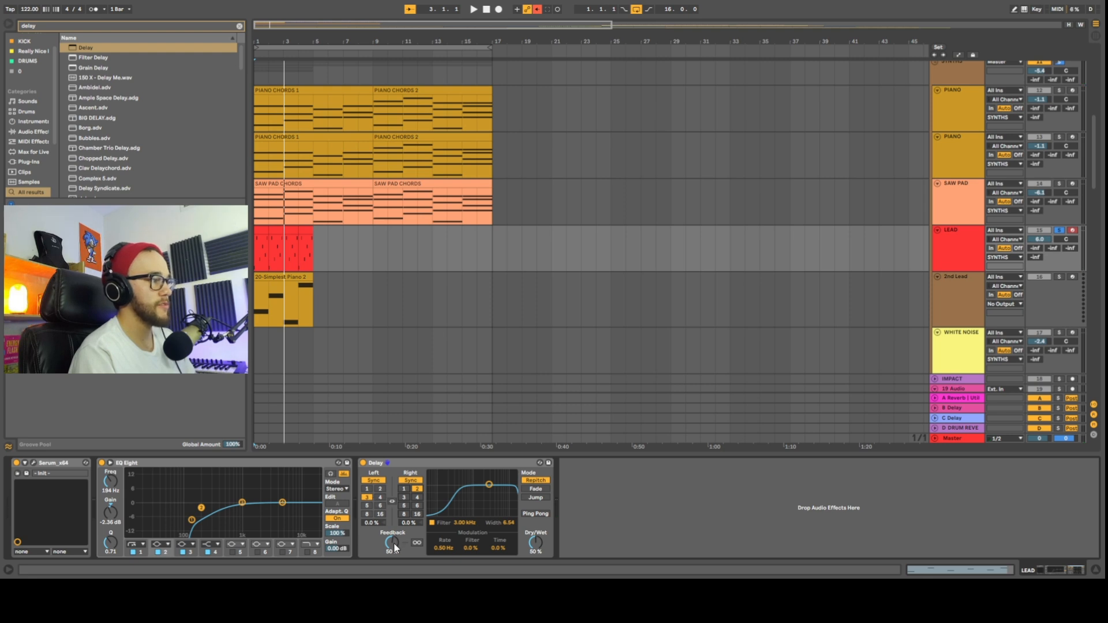
During playback, set the Delay's dry/wet to 35%, feedback to 53%, and its filter to 3.11 kHz with a width of 6.08.
key(space)
drag(531, 543, 531, 552)
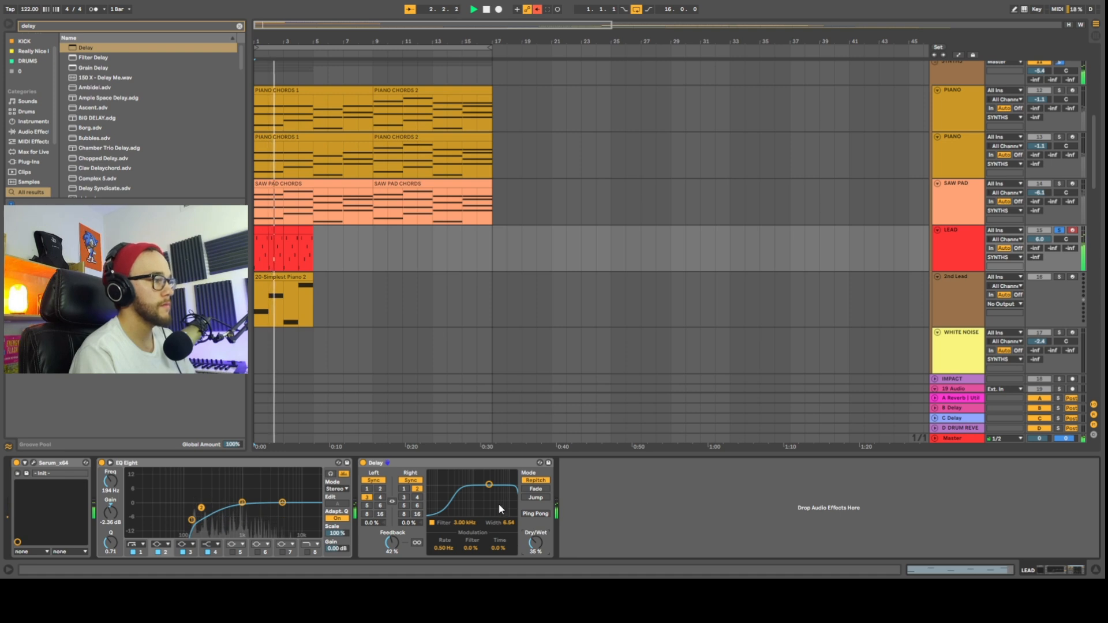
drag(492, 489, 492, 490)
drag(393, 541, 393, 540)
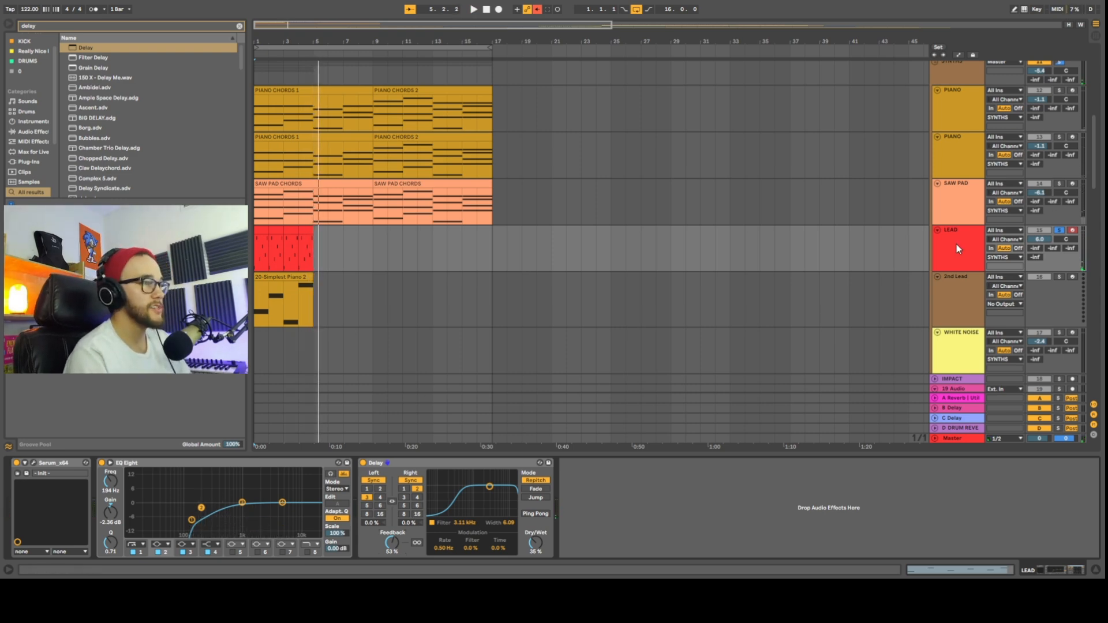
Audition the LEAD part and examine the oscillator and effects pages of its Serum patch.
click(33, 464)
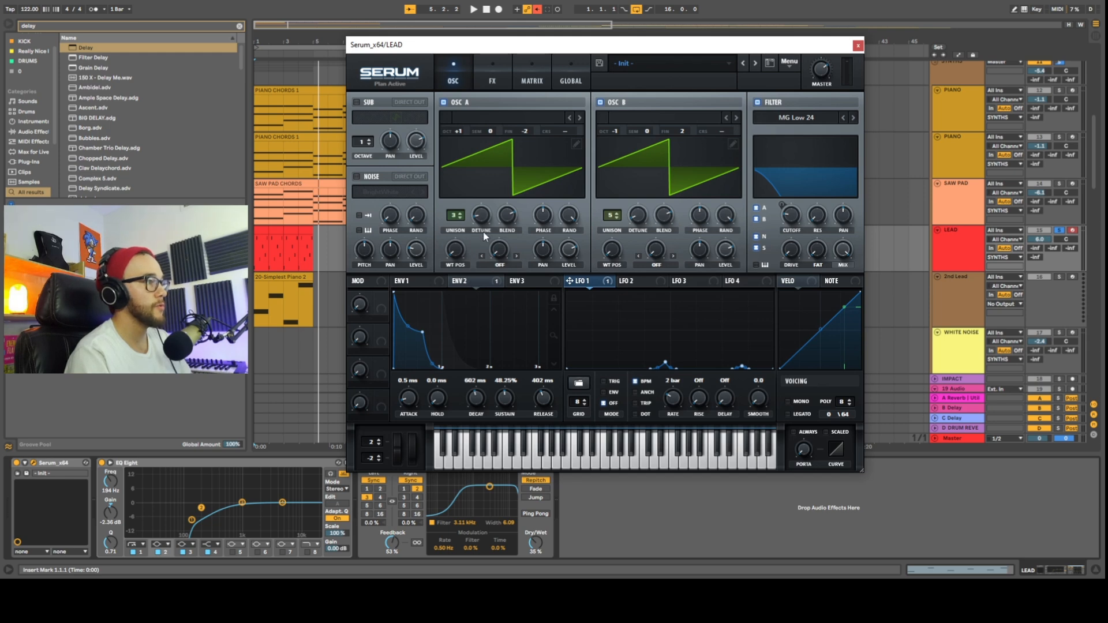
key(space)
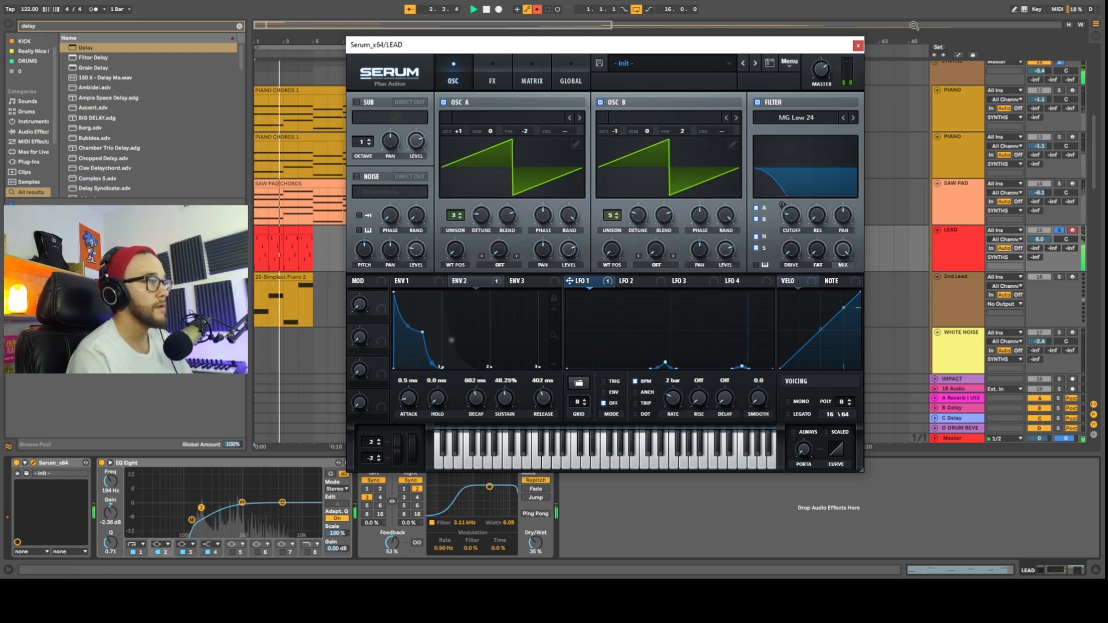
click(859, 46)
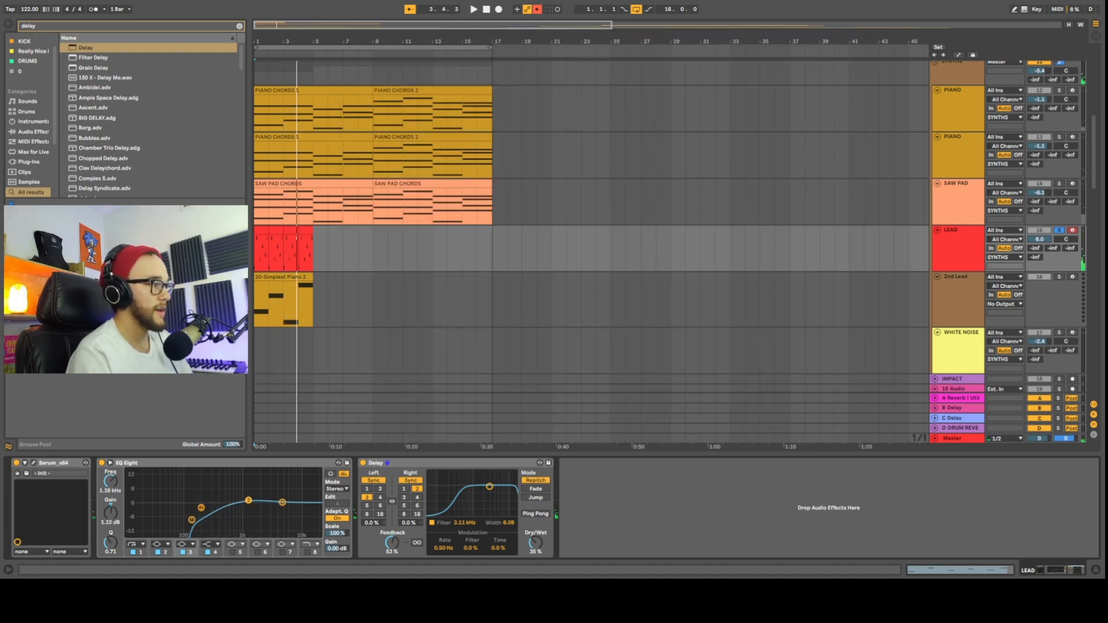
click(33, 463)
click(497, 68)
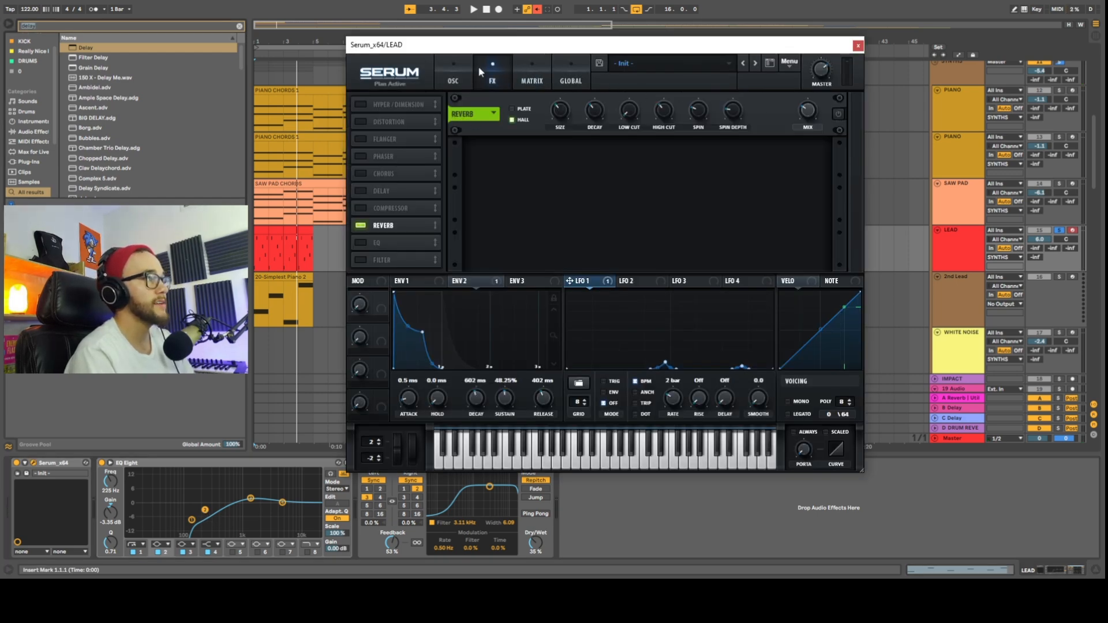
click(468, 72)
click(859, 46)
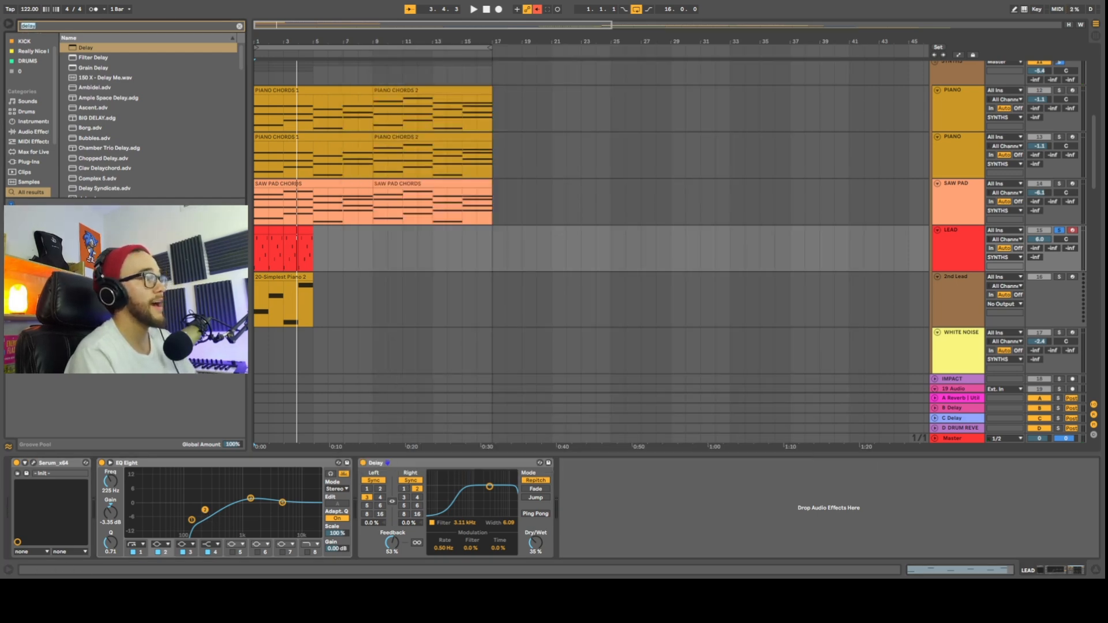
Add a Reverb after the Delay on the LEAD track, reduce its dry/wet mix, and set its decay time to about 1.40 s.
text(re)
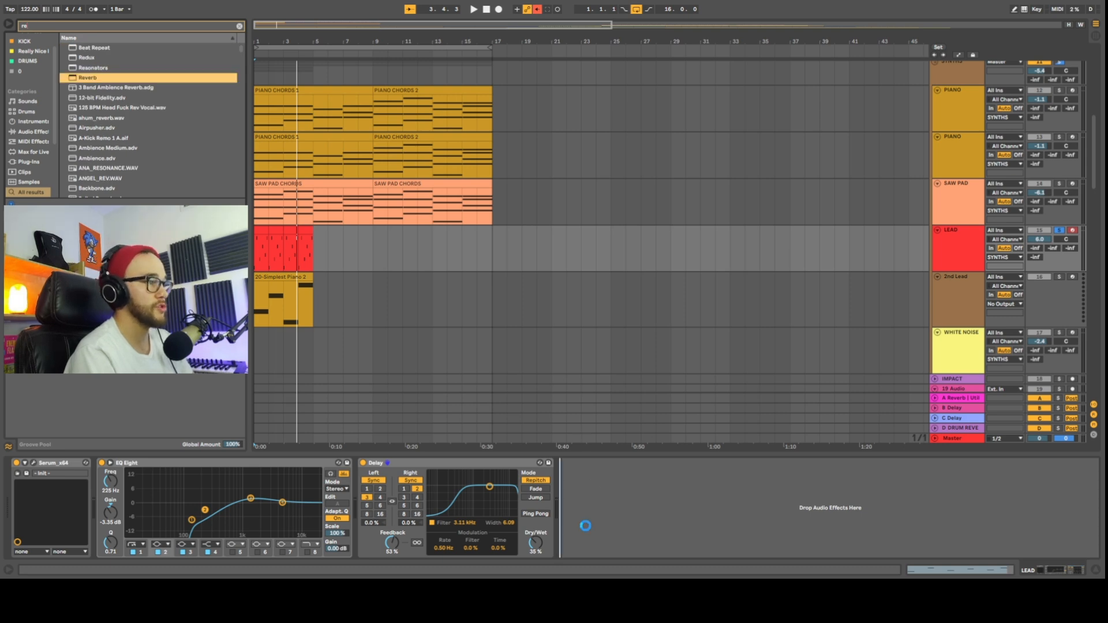
drag(808, 545, 808, 562)
key(space)
drag(703, 545, 703, 540)
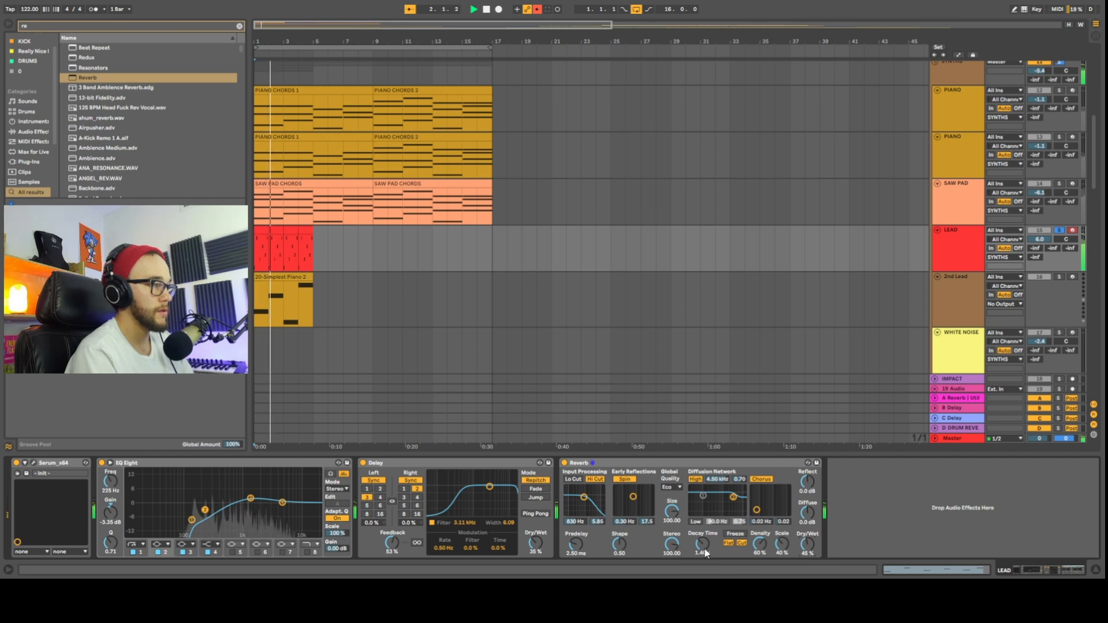
Set the Reverb's dry/wet to 48%, enable Lo Cut, and tune its input filter to 1.77 kHz with a width of 5.46.
mouse_move(807, 546)
mouse_down()
mouse_move(808, 534)
mouse_move(808, 545)
mouse_up()
click(573, 479)
drag(582, 498, 584, 500)
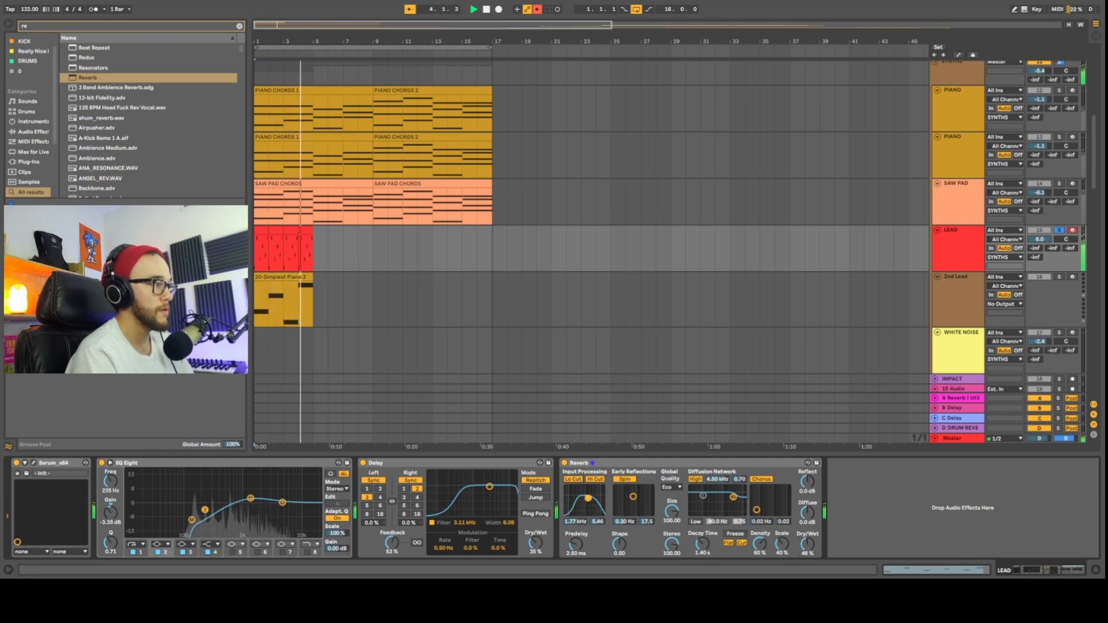
In the LEAD's Serum, set envelope 2 to 55.70% sustain and 729 ms release, and adjust the filter drive while listening.
click(33, 464)
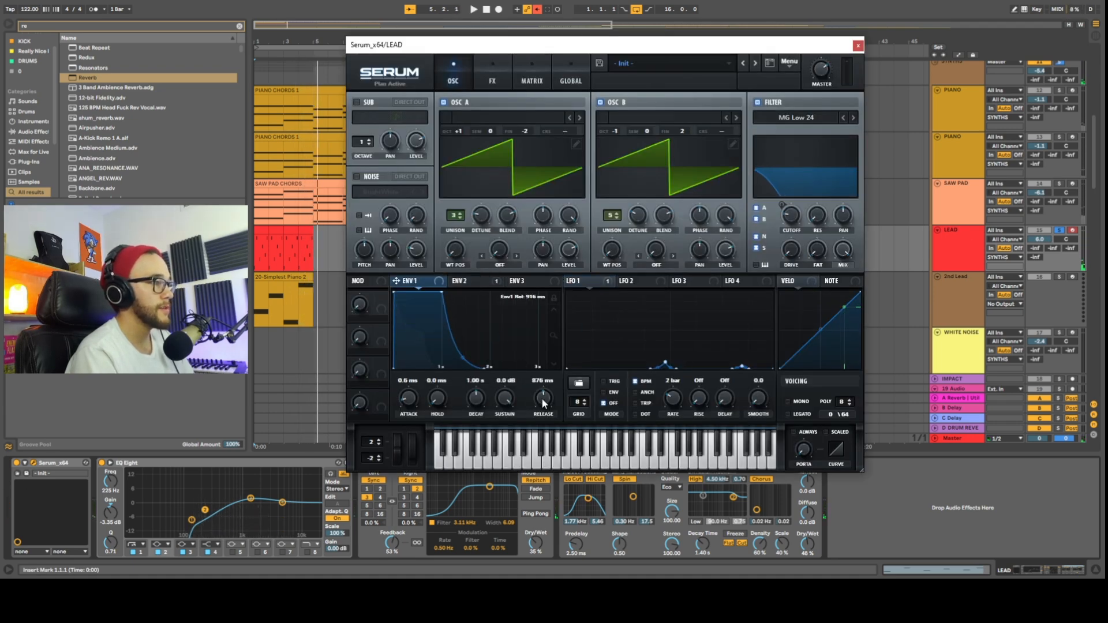
click(469, 283)
key(space)
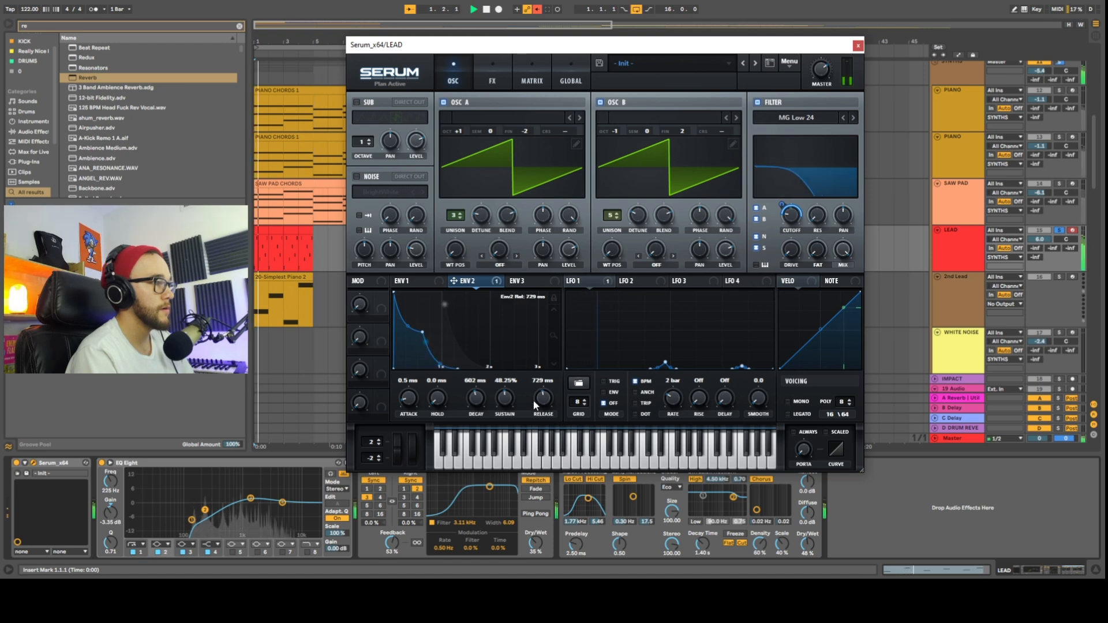
drag(505, 398, 507, 387)
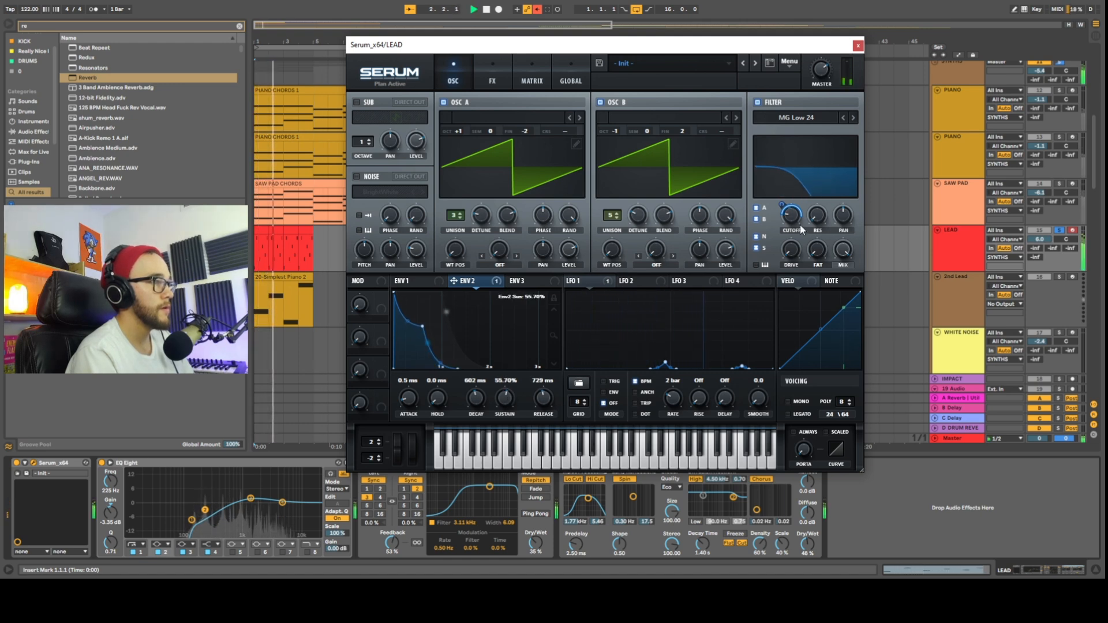
drag(789, 249, 818, 216)
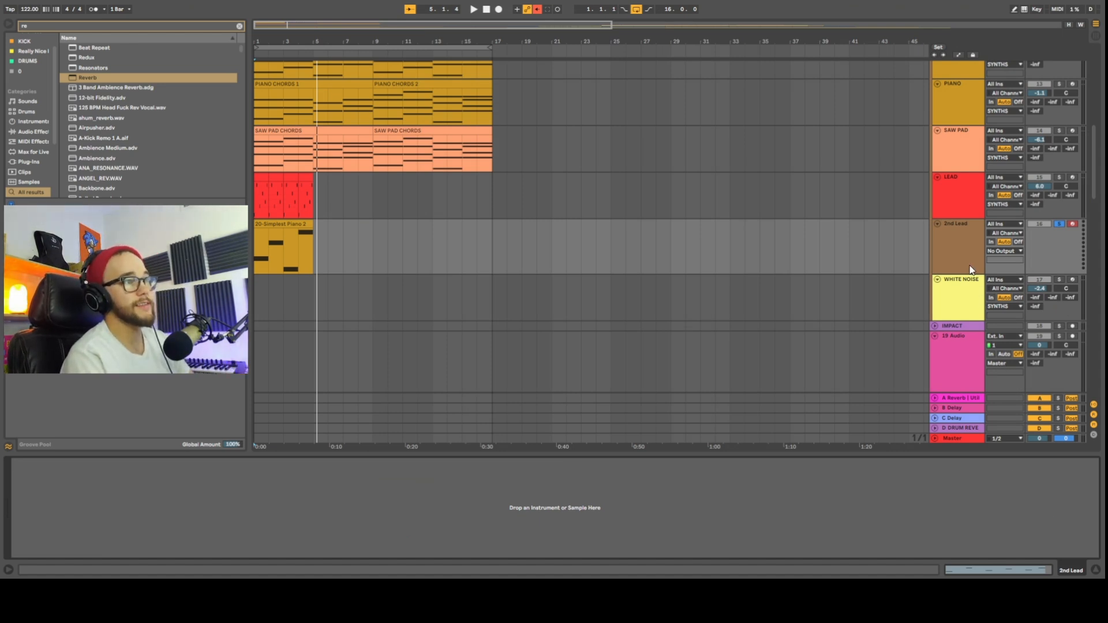
Unfold the BASS group and select its TOP BASS track.
click(972, 270)
drag(1096, 169, 1098, 121)
click(933, 247)
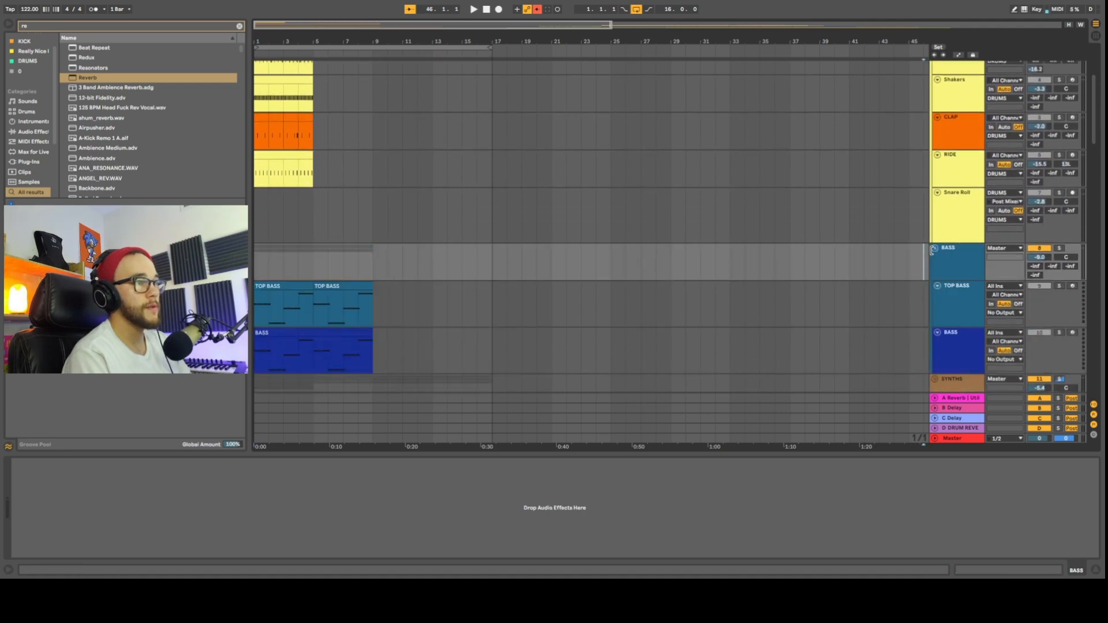
scroll(949, 250, down, 2)
click(949, 250)
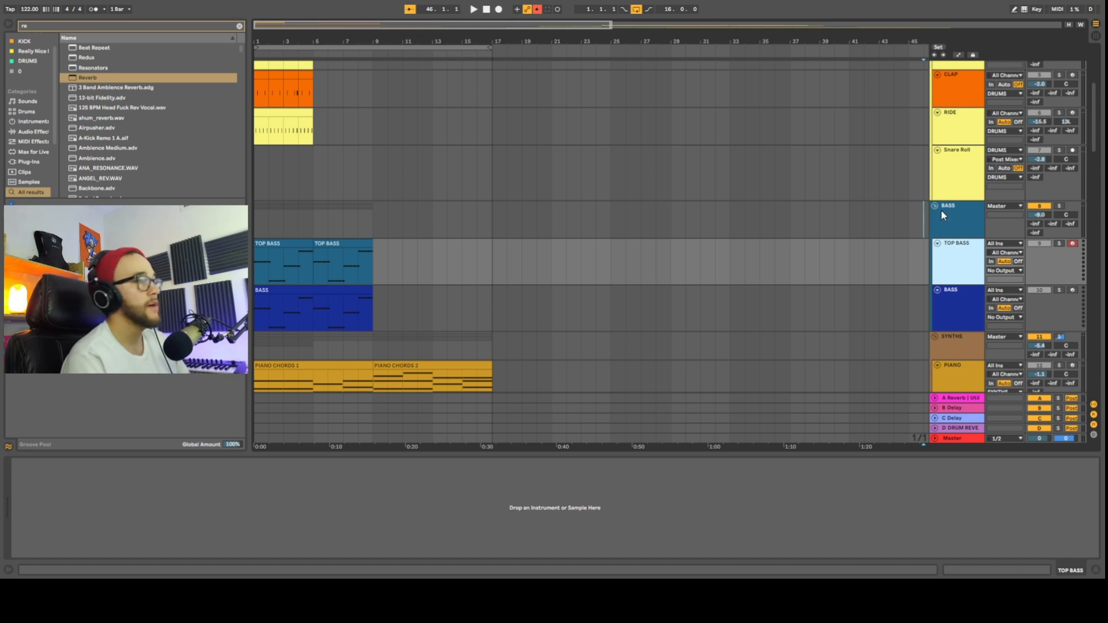
Copy the Serum synth from the LEAD track onto the TOP BASS track.
scroll(788, 257, down, 4)
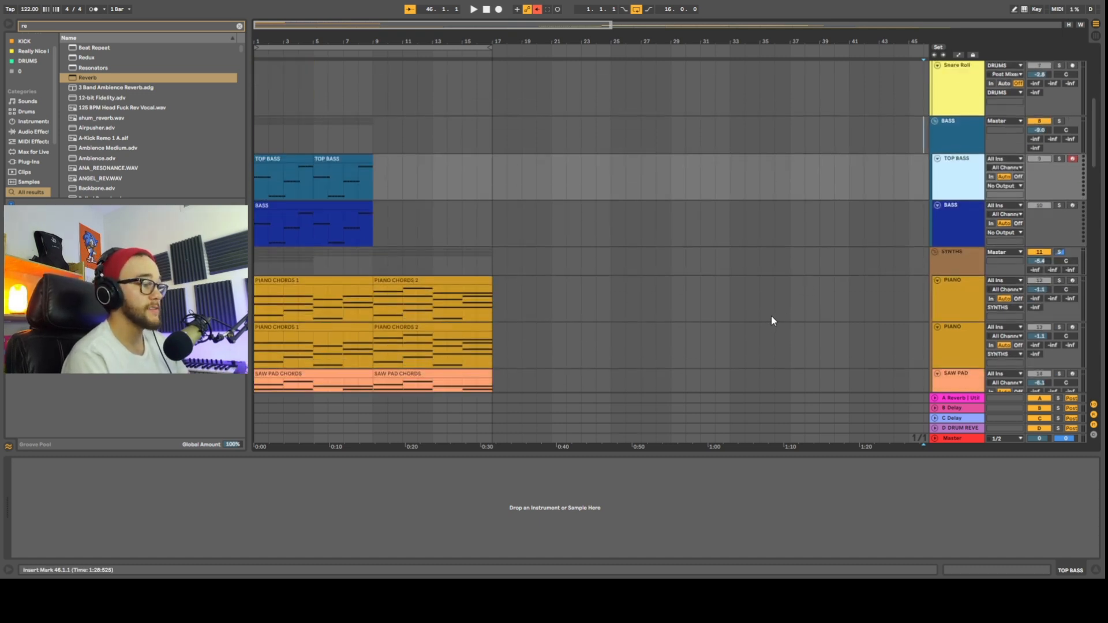
scroll(771, 315, down, 12)
scroll(531, 293, up, 4)
scroll(531, 295, up, 2)
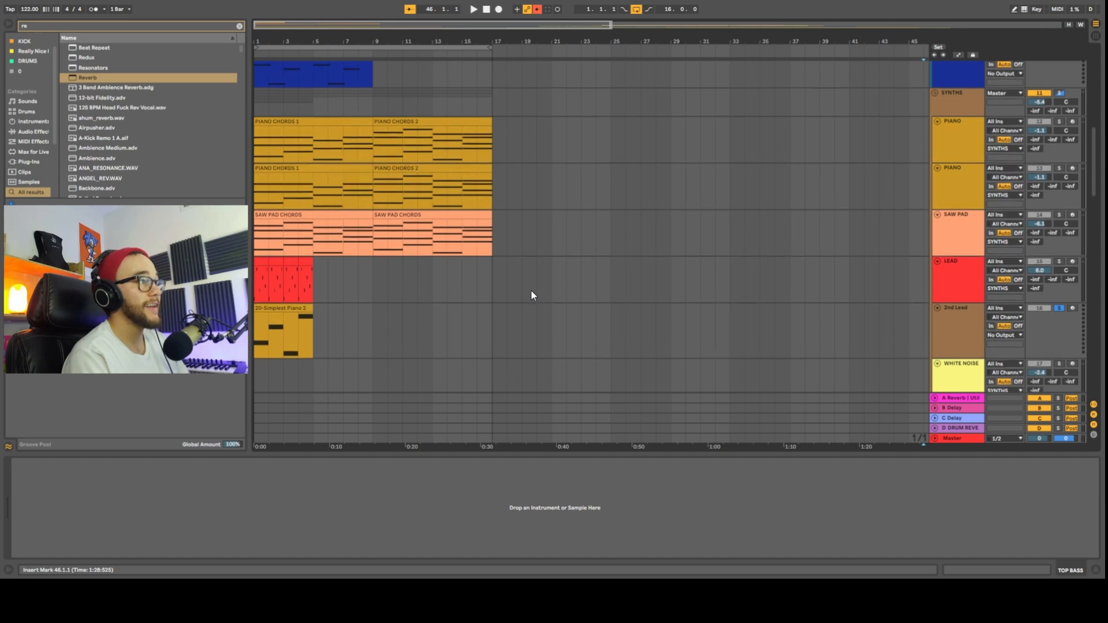
click(958, 312)
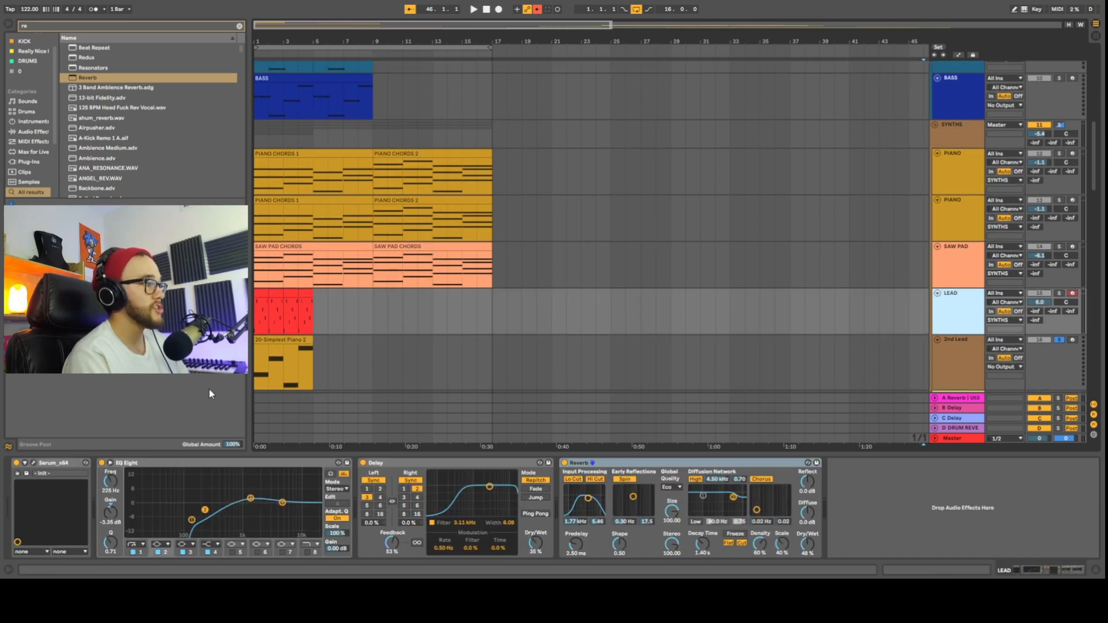
click(48, 465)
drag(961, 77, 953, 141)
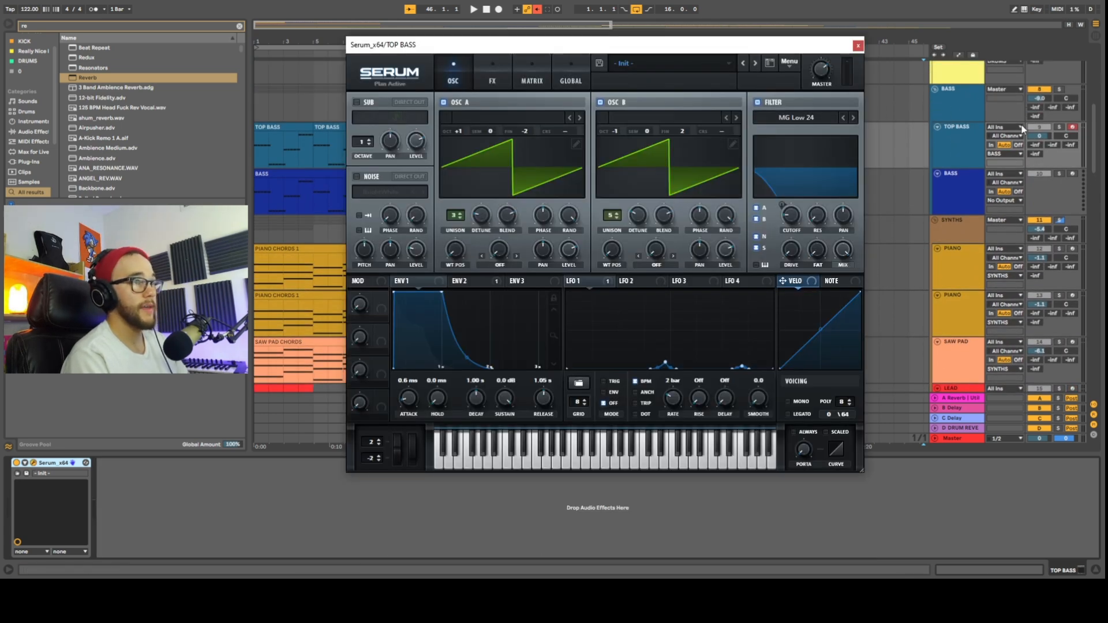
Solo the TOP BASS track and open its first MIDI clip to show the notes.
click(1061, 127)
click(258, 126)
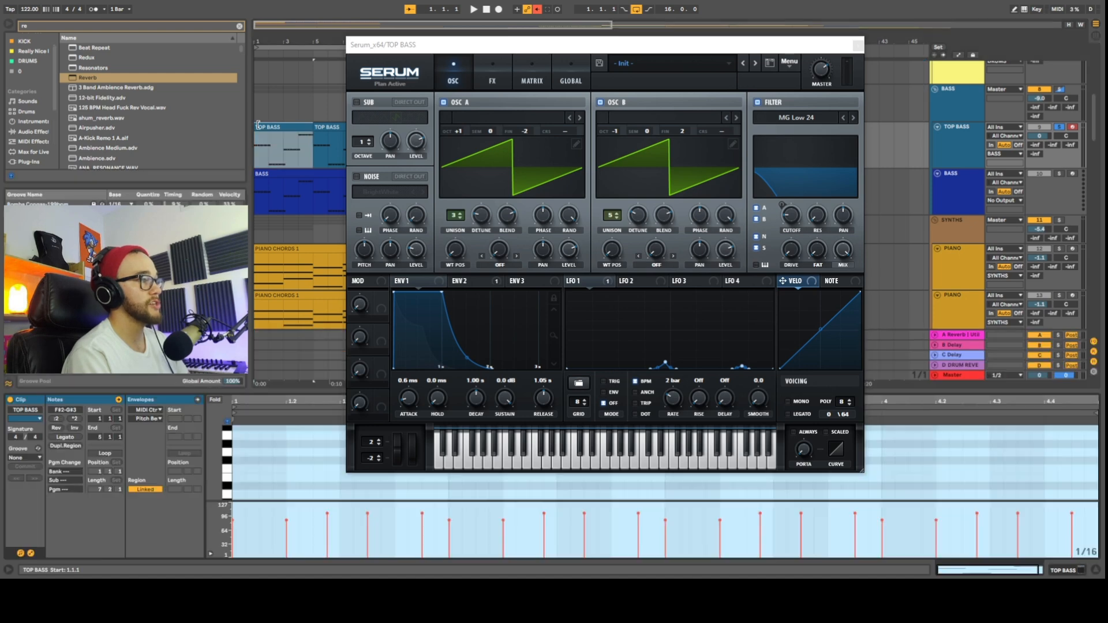
click(858, 46)
scroll(325, 462, down, 6)
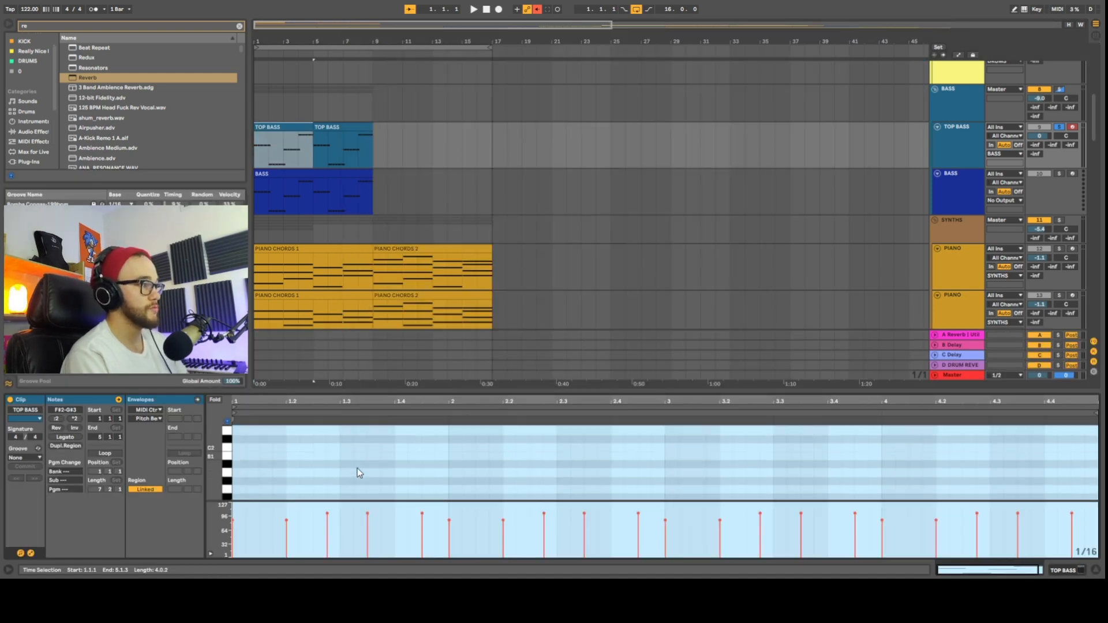
scroll(339, 473, up, 5)
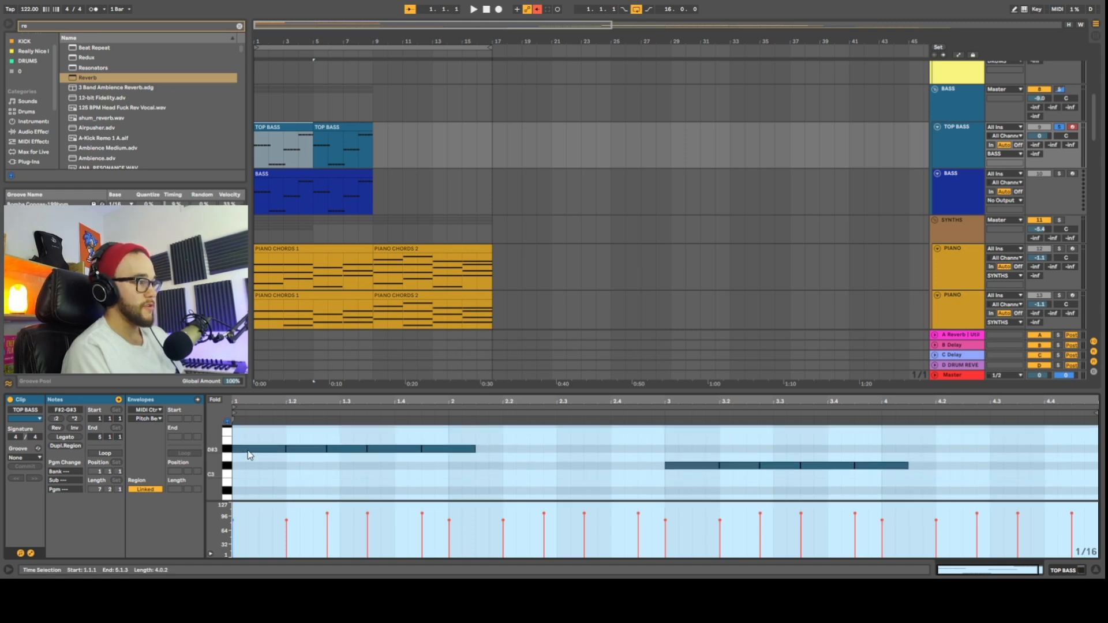
Play the TOP BASS clip and examine its note pattern across the pitch range.
key(space)
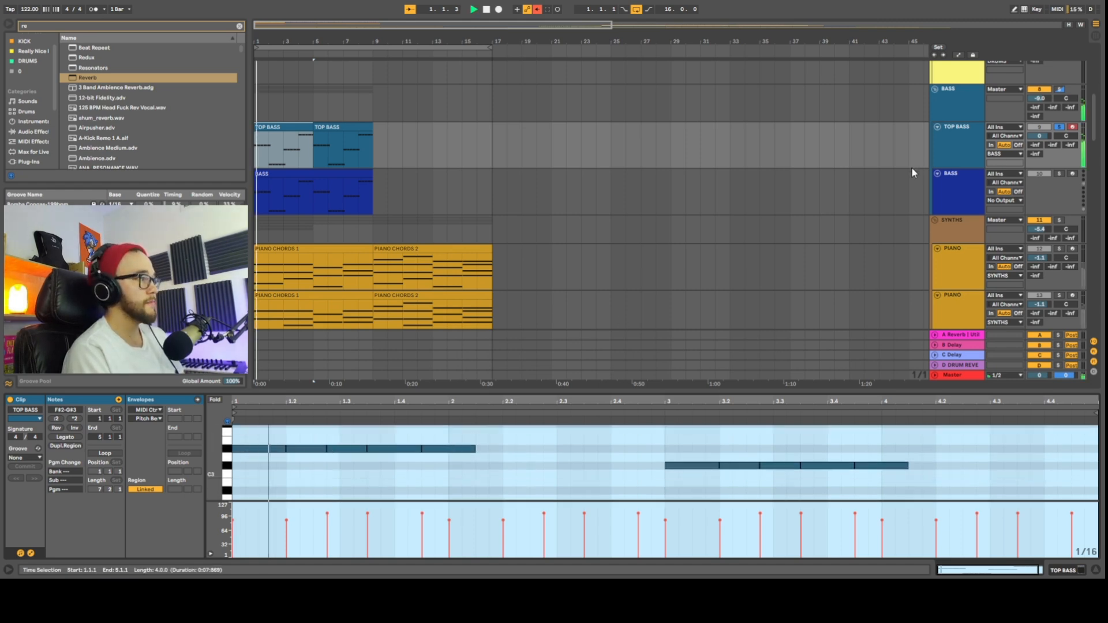
scroll(551, 450, down, 2)
scroll(561, 473, down, 1)
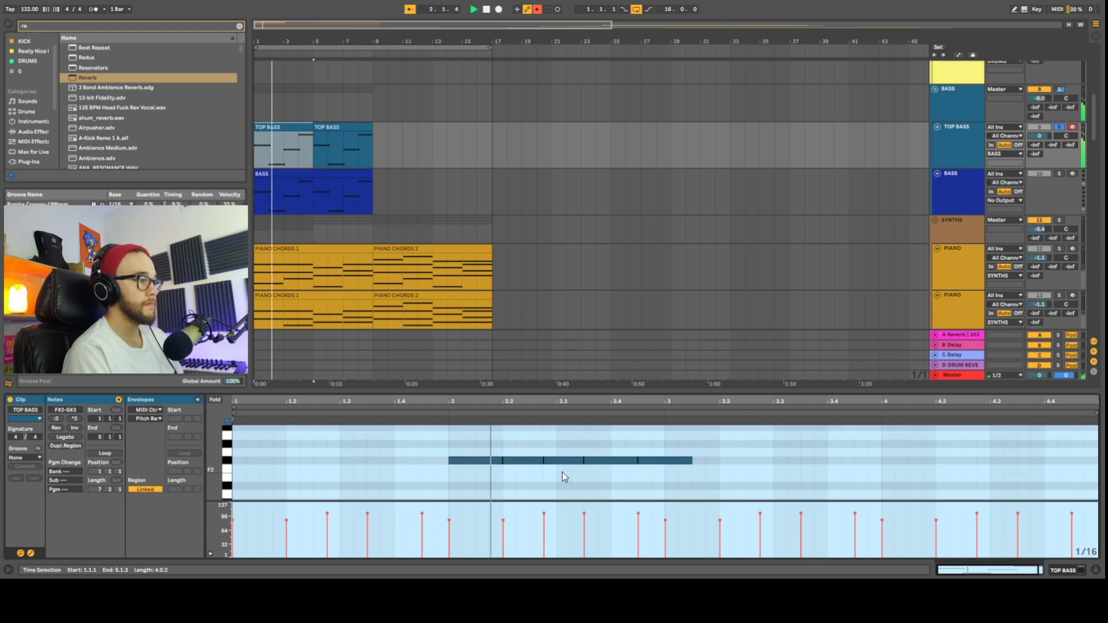
scroll(571, 463, up, 2)
scroll(573, 466, up, 2)
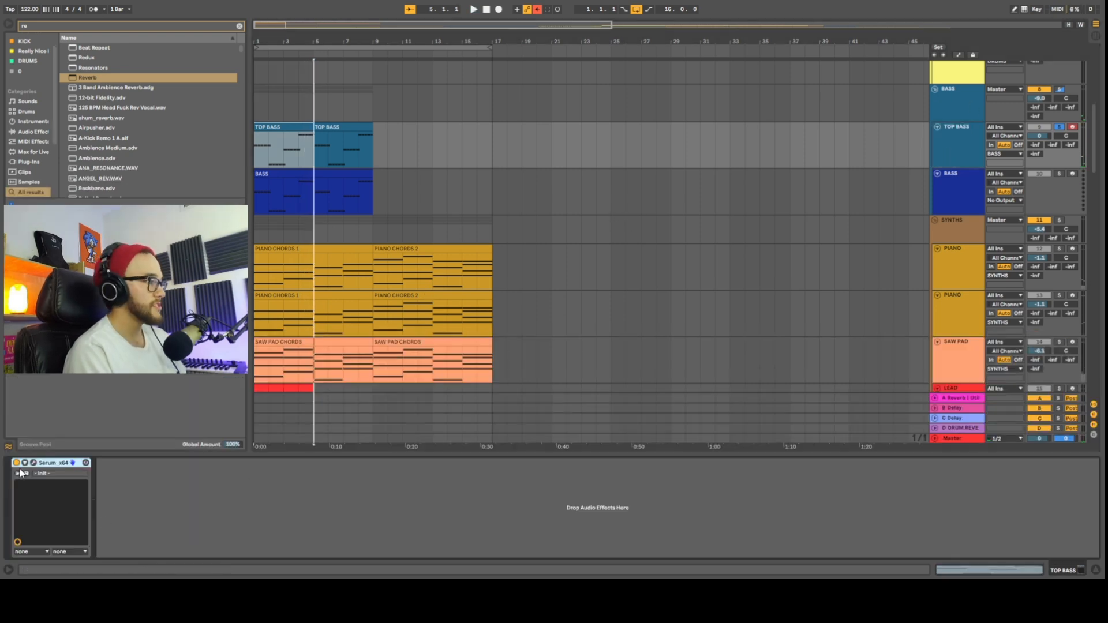
In the TOP BASS Serum, set the fine tuning of both oscillators to 0 and reduce their unison detune.
click(33, 463)
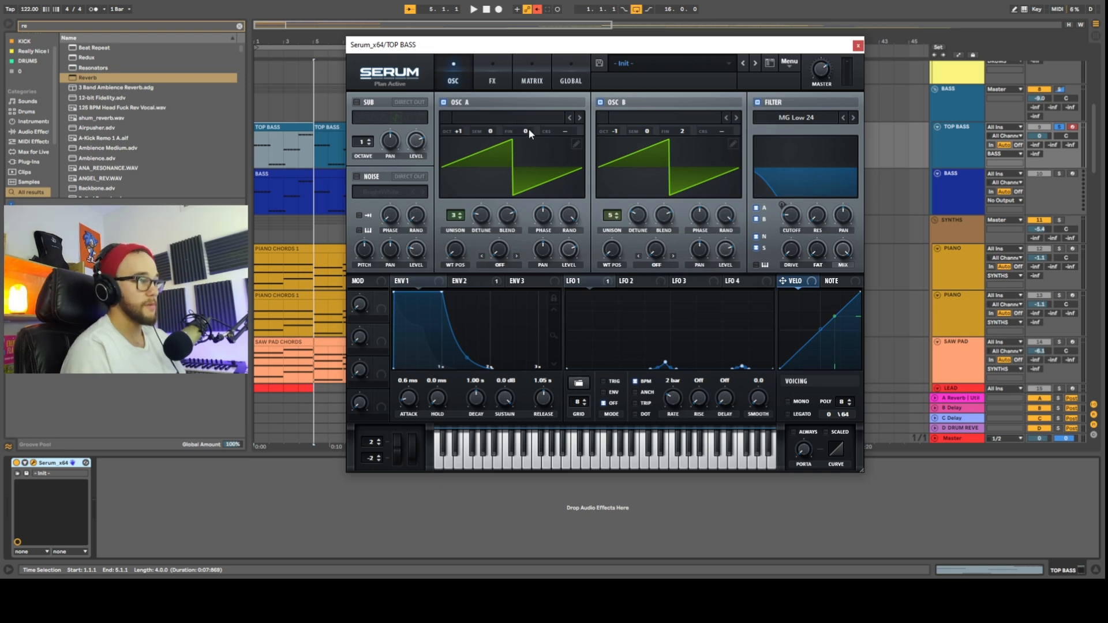
text(0)
key(Return)
drag(635, 213, 636, 224)
drag(480, 214, 480, 224)
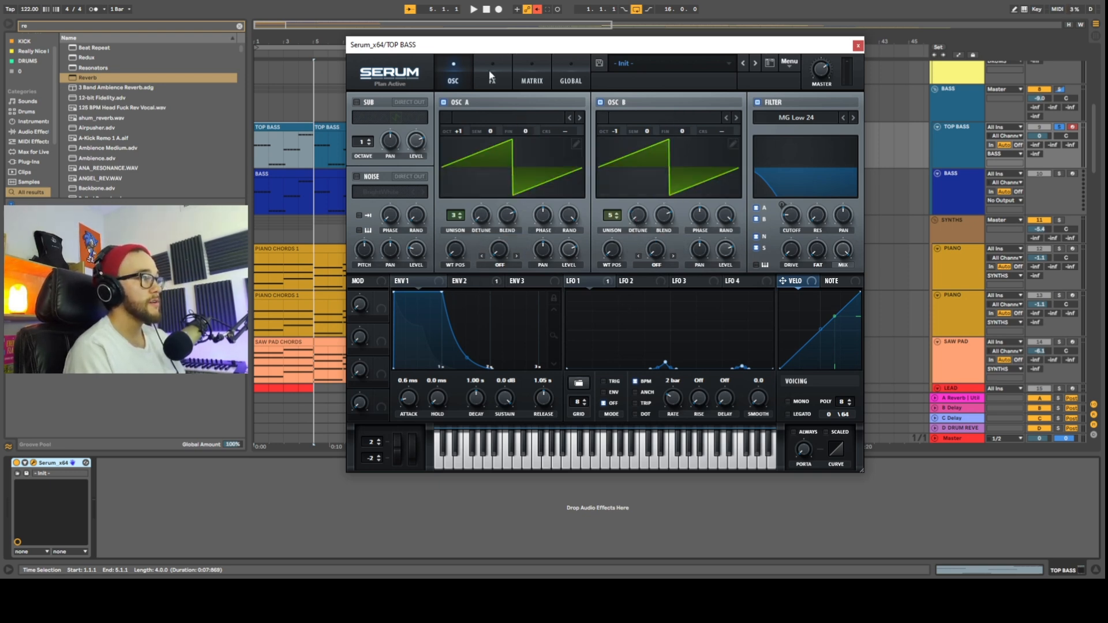
Turn off the Reverb effect inside the TOP BASS Serum patch and return to the oscillator page.
click(492, 74)
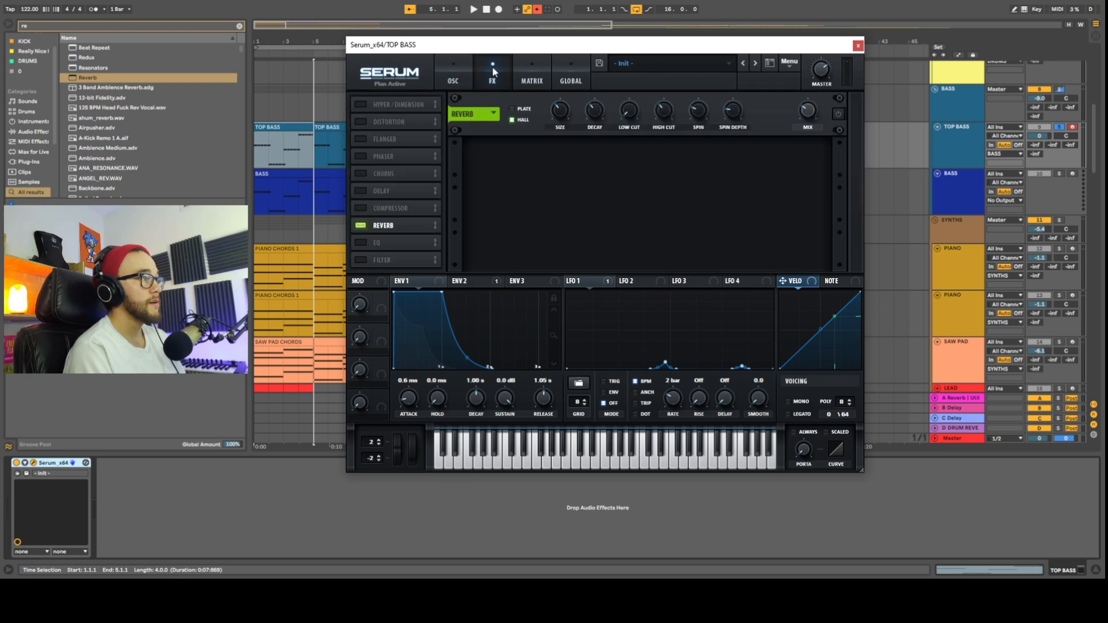
click(361, 225)
click(442, 60)
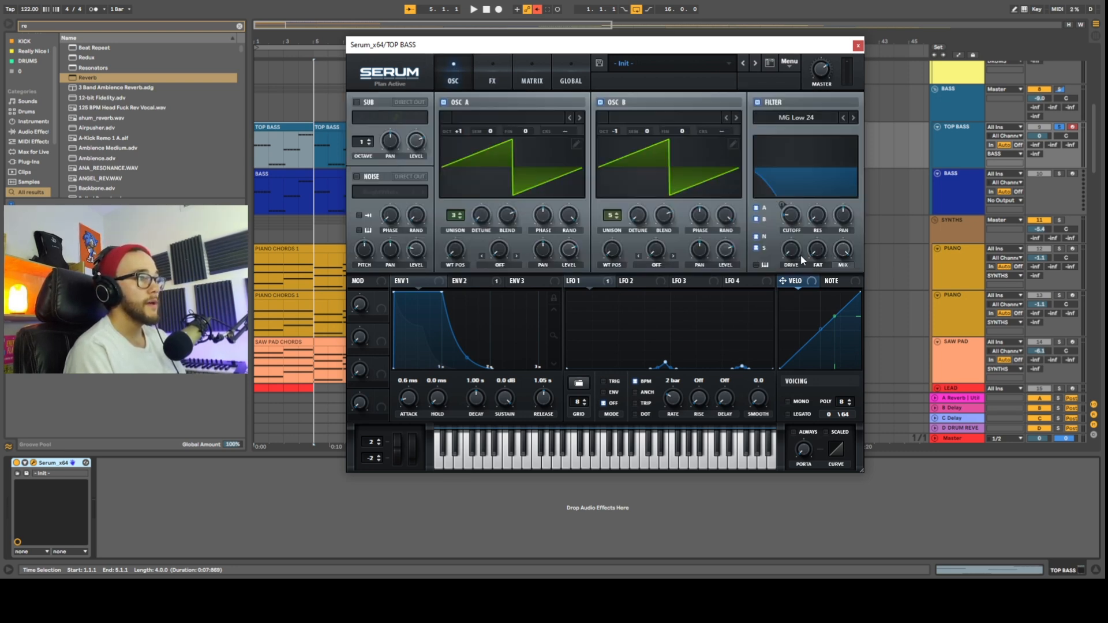
Lower the TOP BASS Serum's oscillator octaves to -1 for OSC A and -2 for OSC B, auditioning the sound between changes.
key(space)
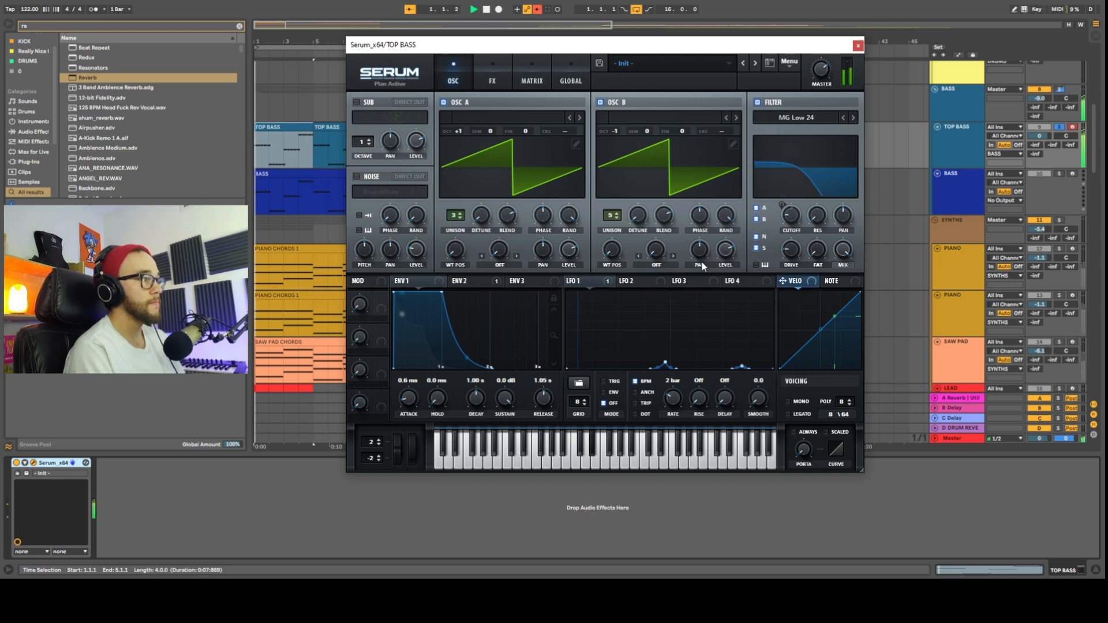
key(space)
double_click(461, 136)
key(space)
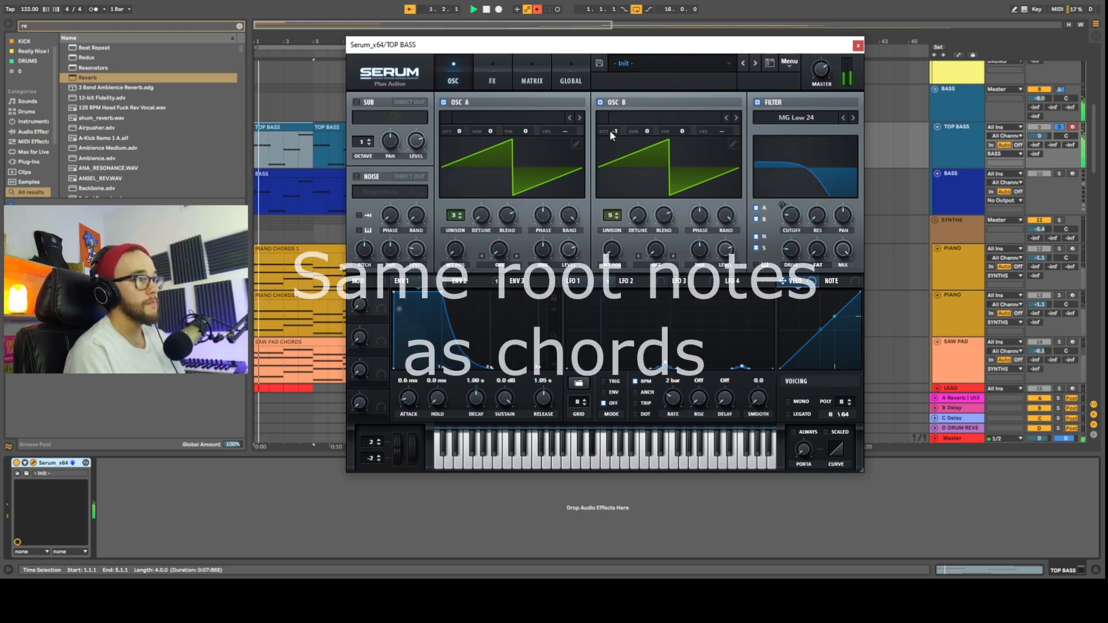
key(space)
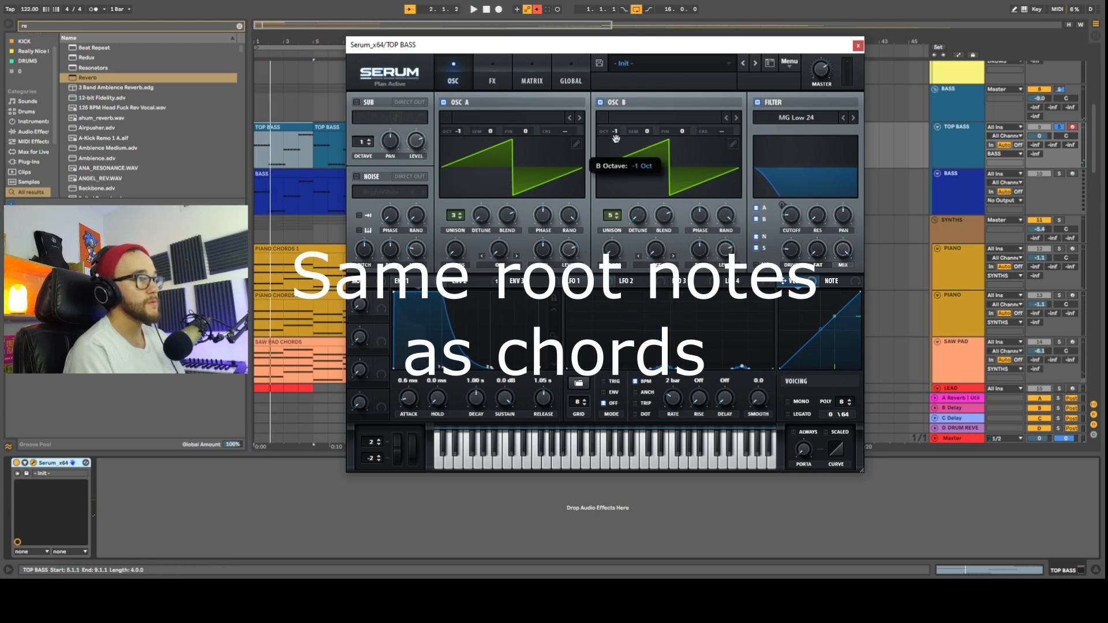
drag(616, 139, 614, 146)
key(space)
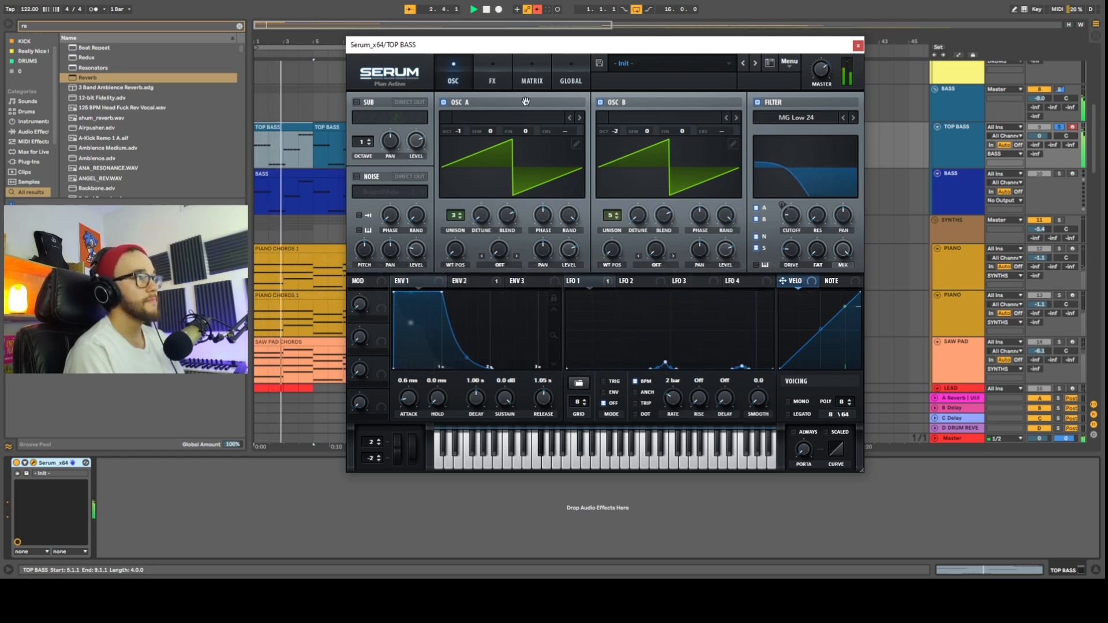
Edit the LFO 1 modulation amount on Mast.Tun in the TOP BASS Serum's matrix, return to the oscillator page and audition the sound.
key(space)
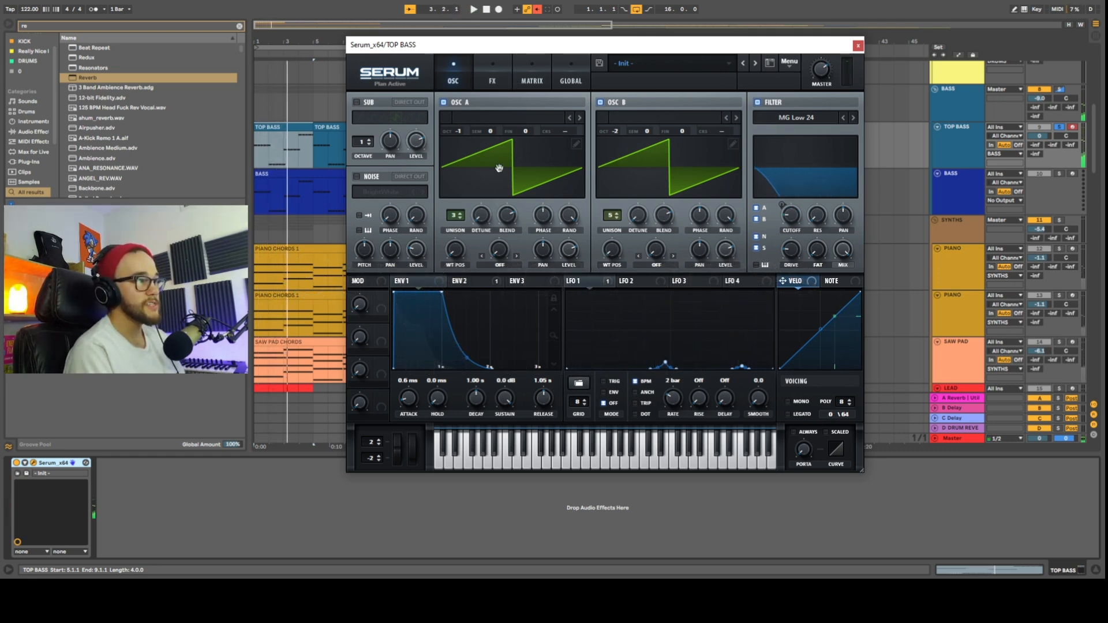
click(537, 80)
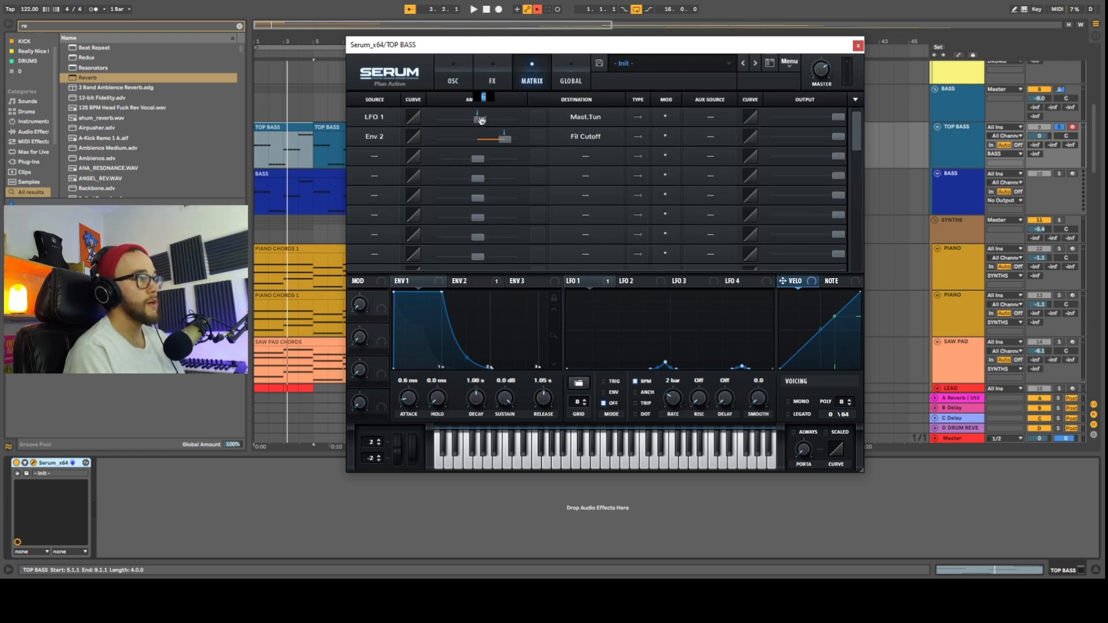
click(368, 130)
click(423, 70)
click(454, 79)
key(space)
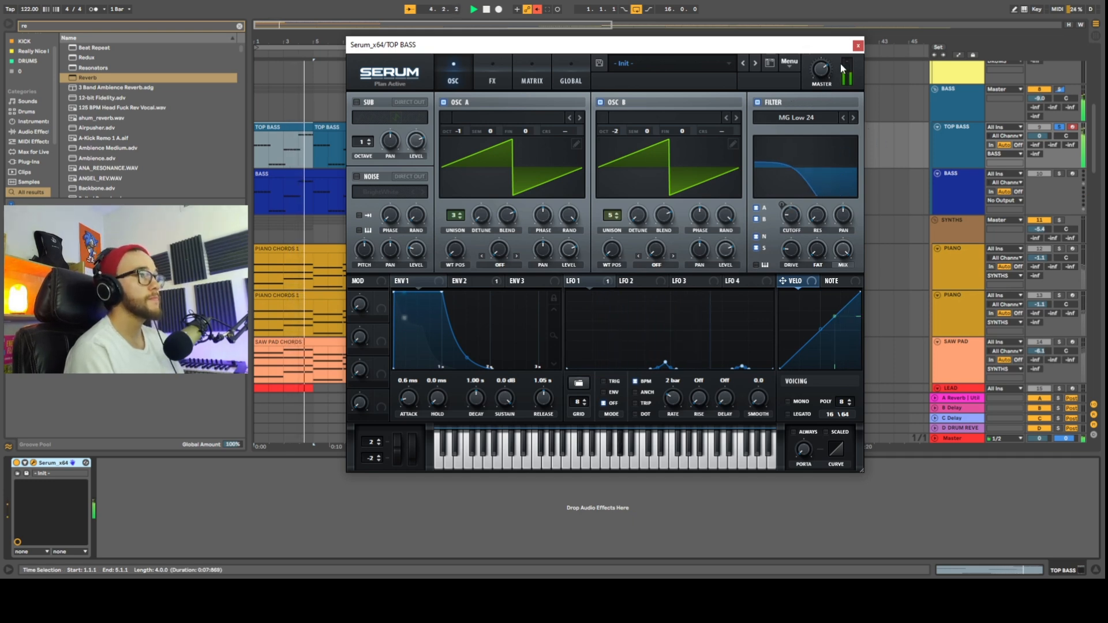
key(space)
Lower the sustain of ENV 2 slightly in the TOP BASS Serum and audition it.
click(469, 282)
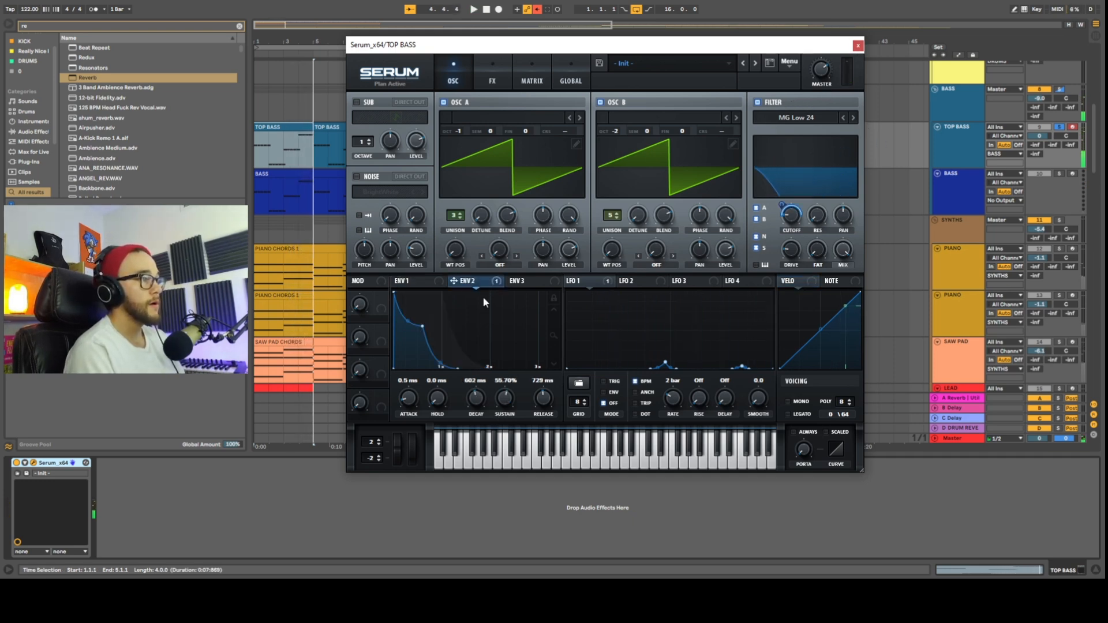
drag(507, 401, 507, 407)
key(space)
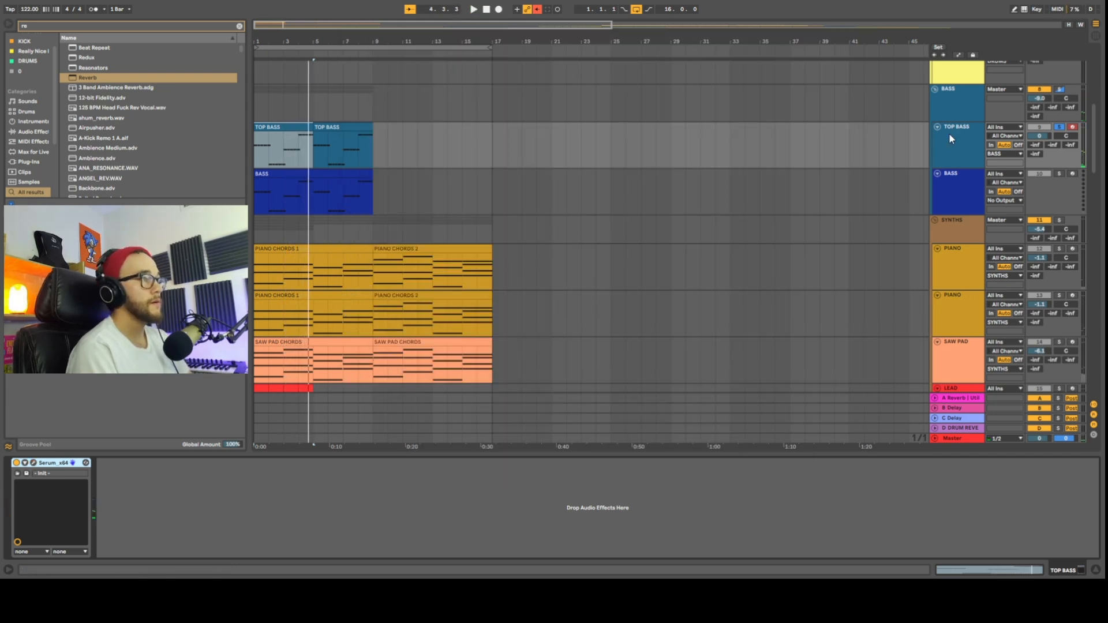
Duplicate the TOP BASS track and add an EQ Eight after Serum on the original, with its display expanded.
click(958, 140)
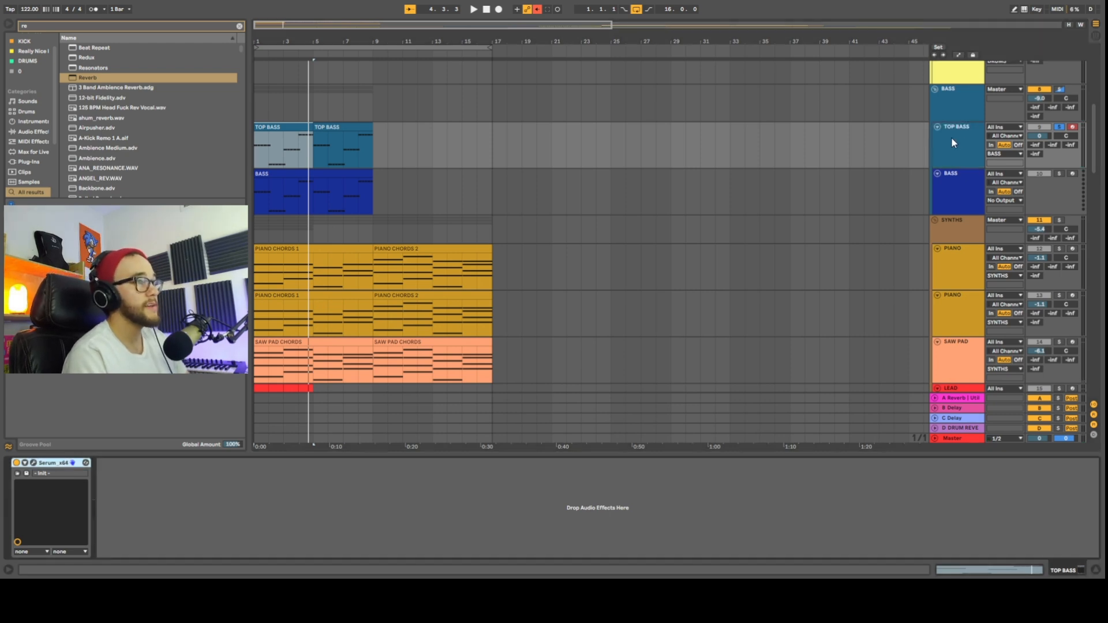
key(ctrl+d)
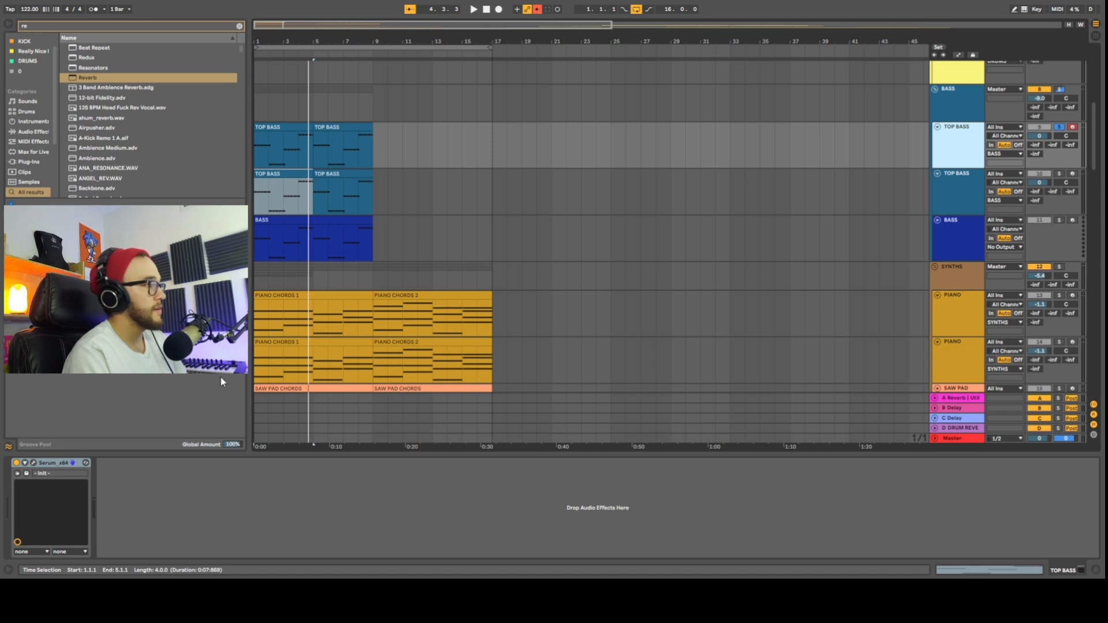
key(ctrl+f)
text(eq)
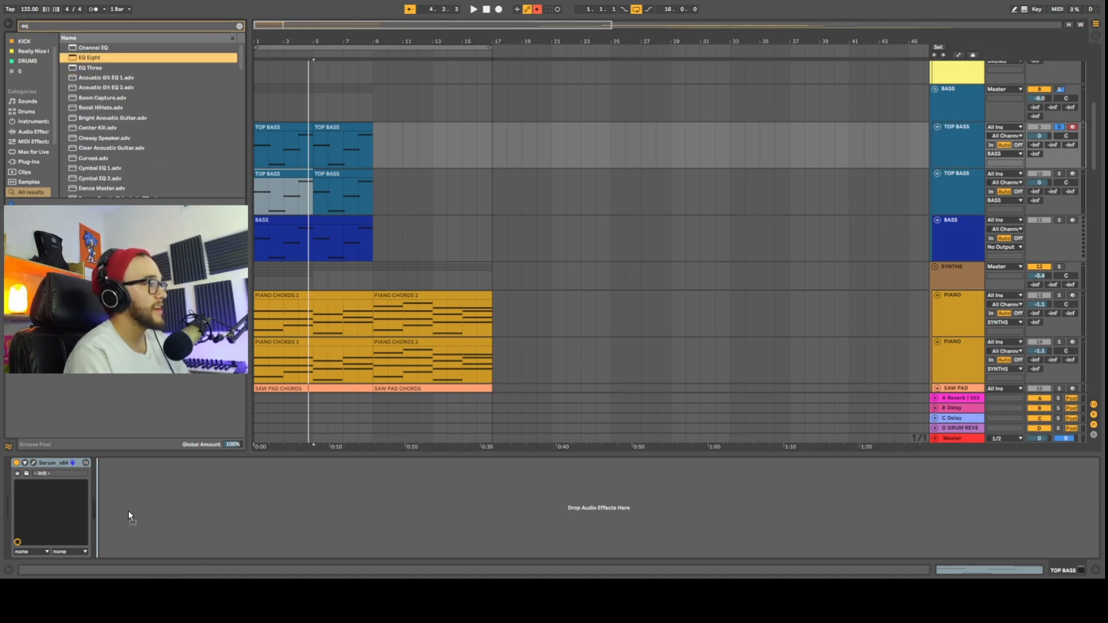
drag(135, 511, 204, 512)
key(space)
click(110, 463)
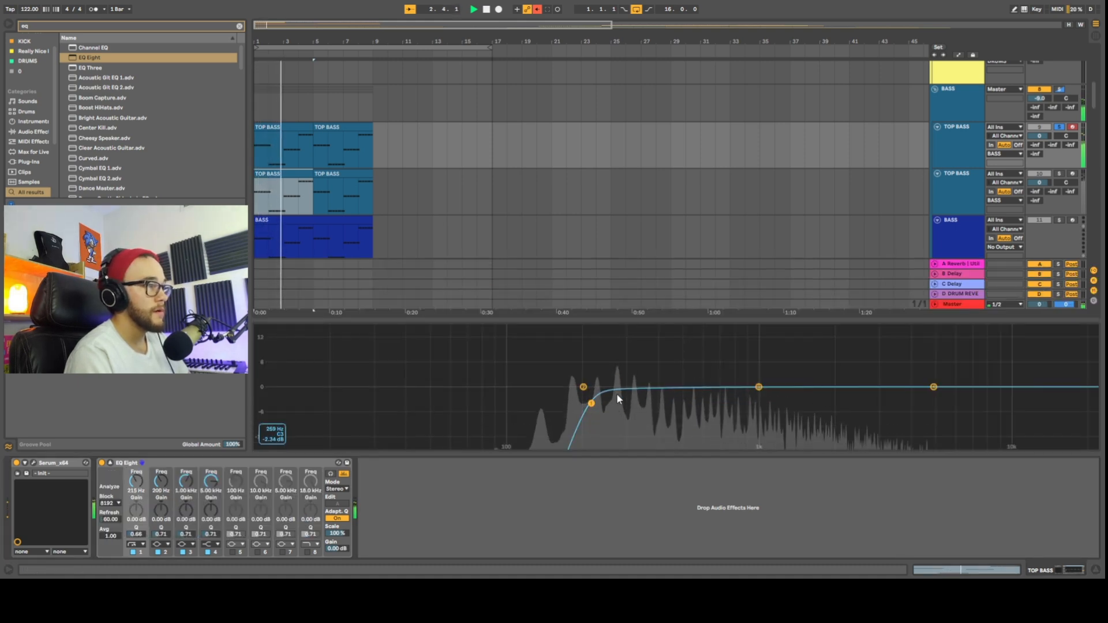
Audition cutoff positions for the TOP BASS EQ Eight's band 1 low cut and settle it at about 171 Hz.
drag(591, 406, 617, 402)
key(space)
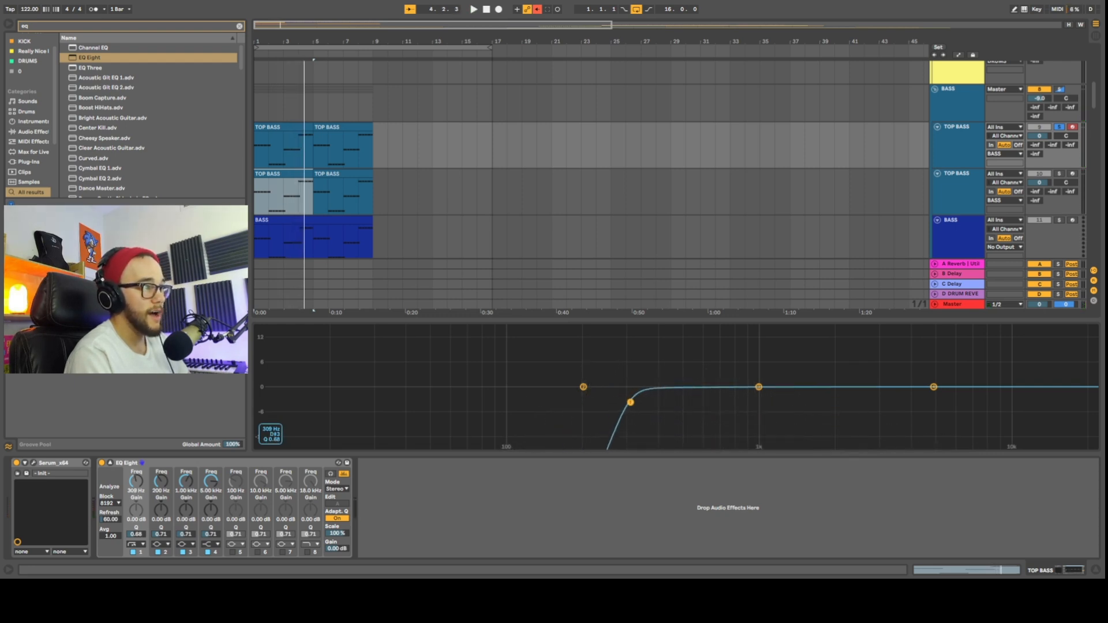
key(space)
mouse_move(624, 403)
mouse_down()
mouse_move(628, 393)
mouse_move(620, 398)
mouse_up()
key(space)
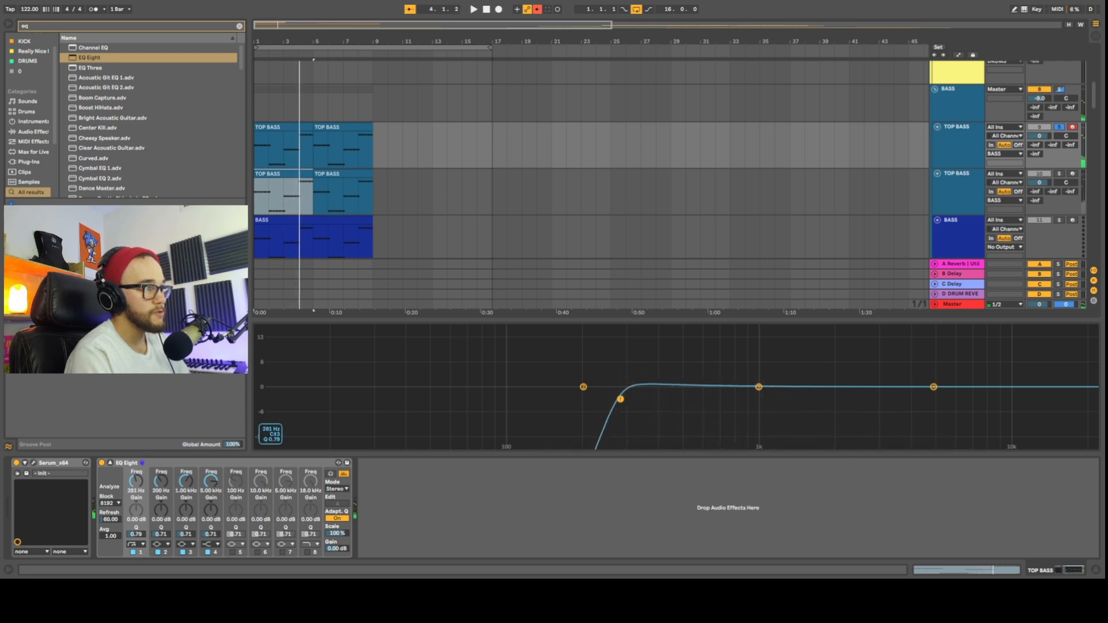
key(space)
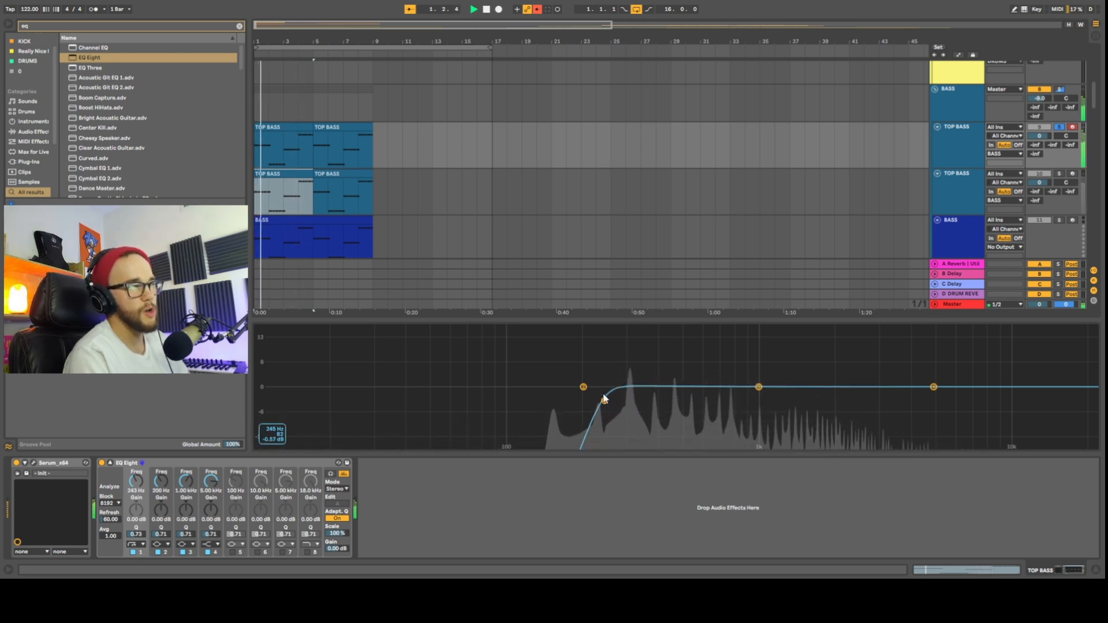
drag(604, 400, 599, 400)
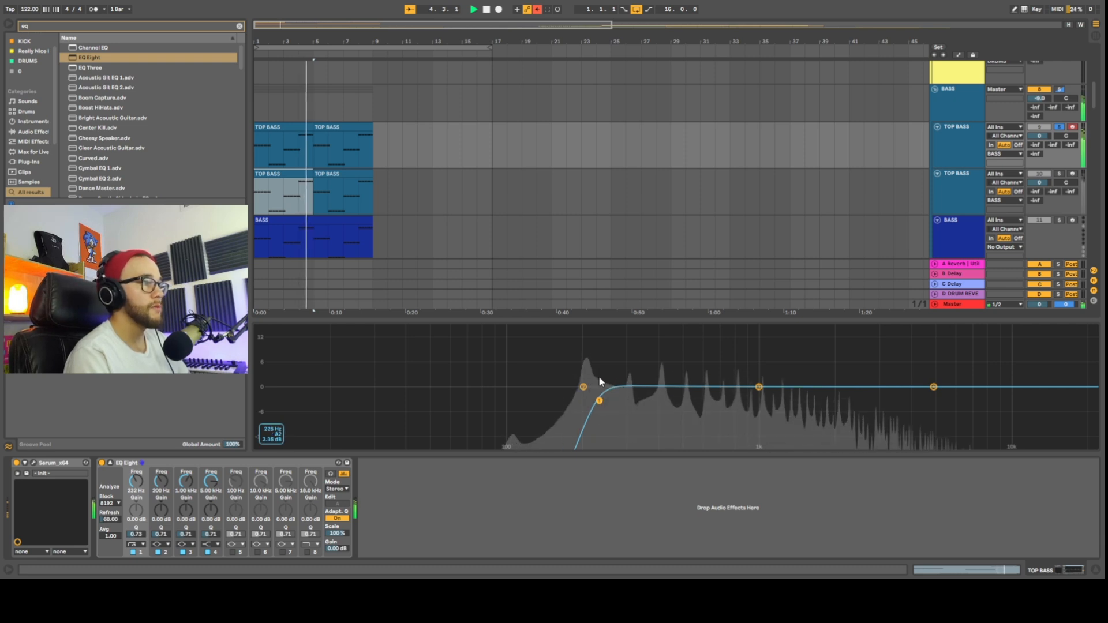
drag(599, 401, 580, 404)
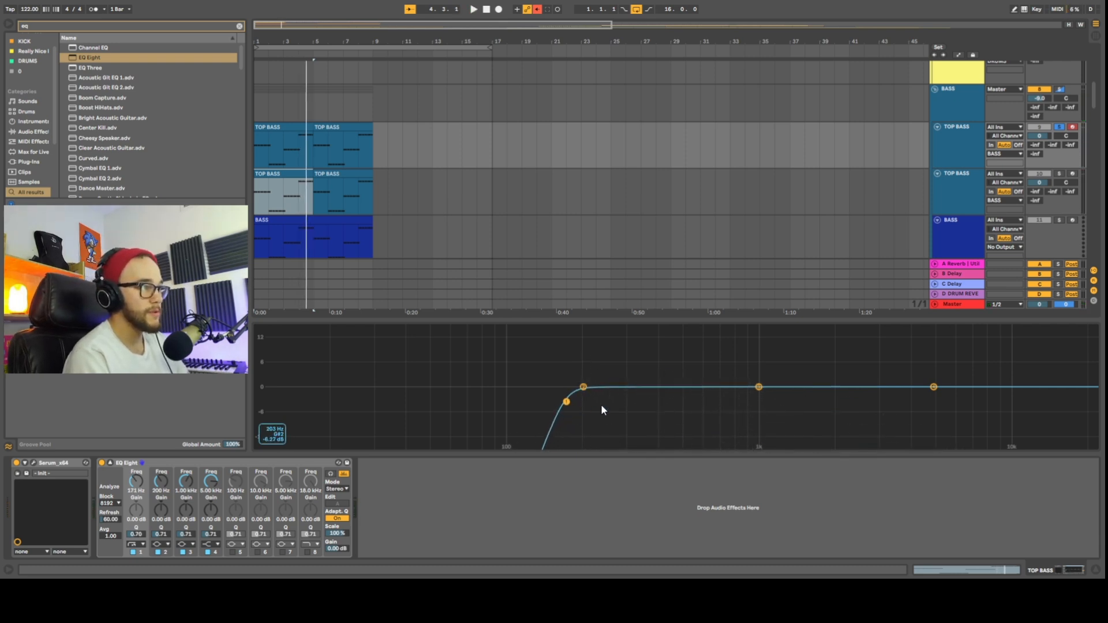
click(583, 387)
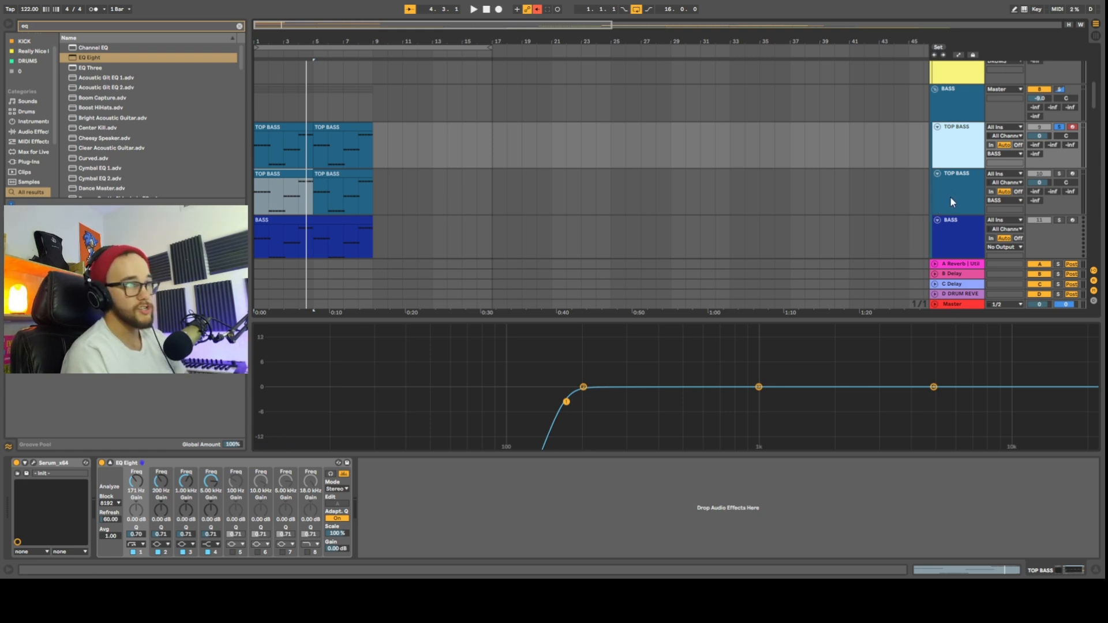
Rename the duplicated TOP BASS track to MID BASS and consolidate its two clips into one.
click(956, 176)
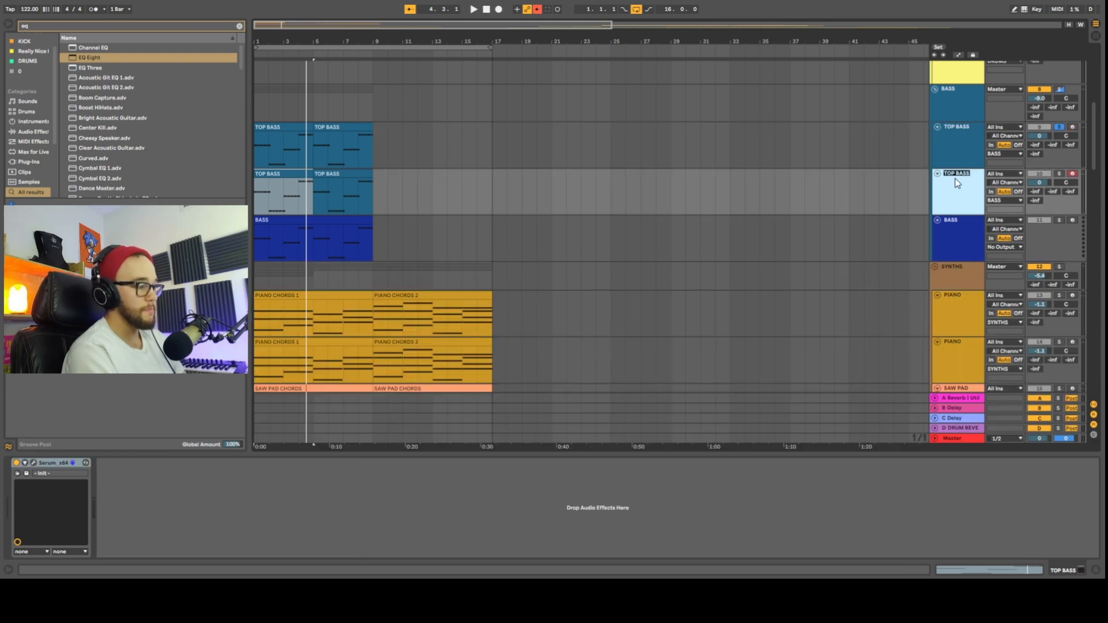
click(305, 173)
shift+click(321, 191)
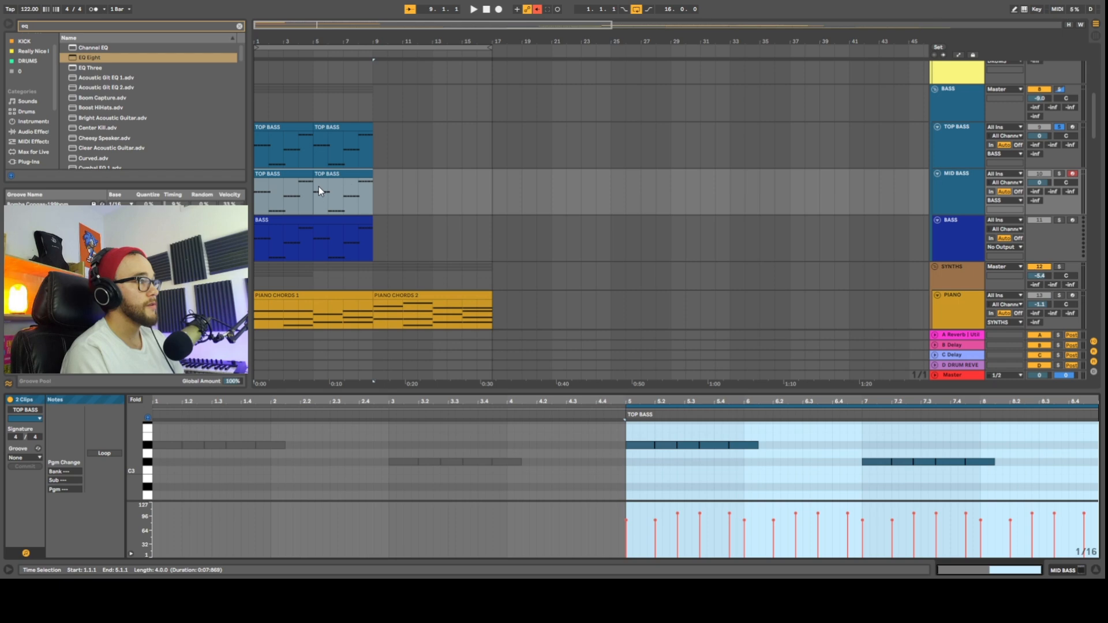
click(310, 175)
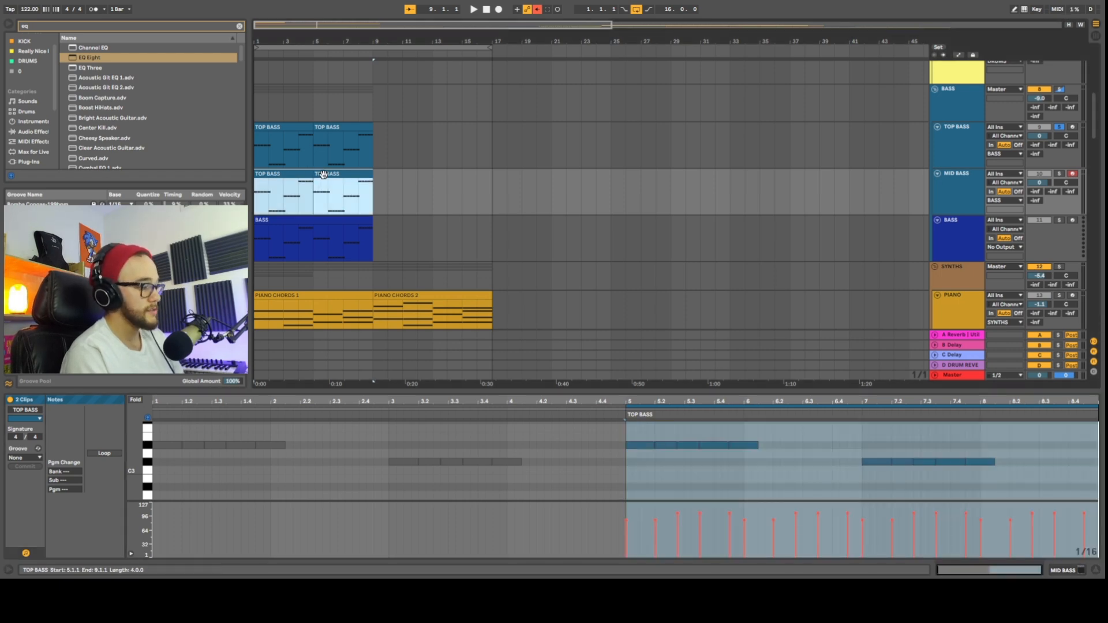
key(ctrl+j)
Transpose all notes in the consolidated MID BASS clip down one octave.
click(376, 459)
key(ctrl+a)
key(shift+Down)
Solo and play MID BASS, and add an EQ Eight after its Serum with a low cut at about 13.5 Hz.
click(1060, 174)
key(space)
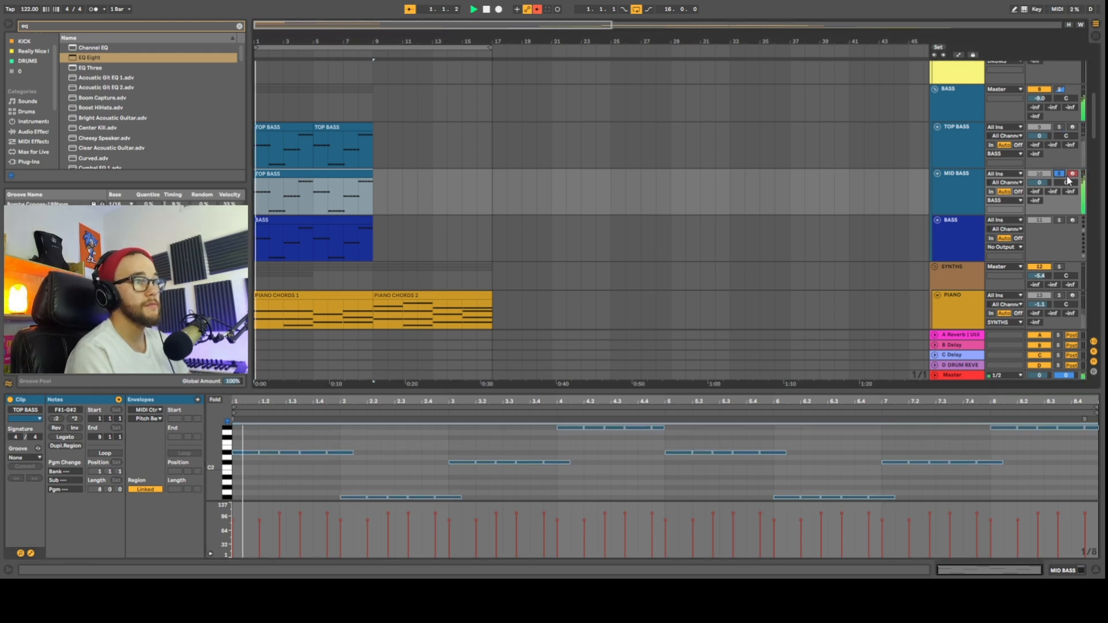
double_click(975, 185)
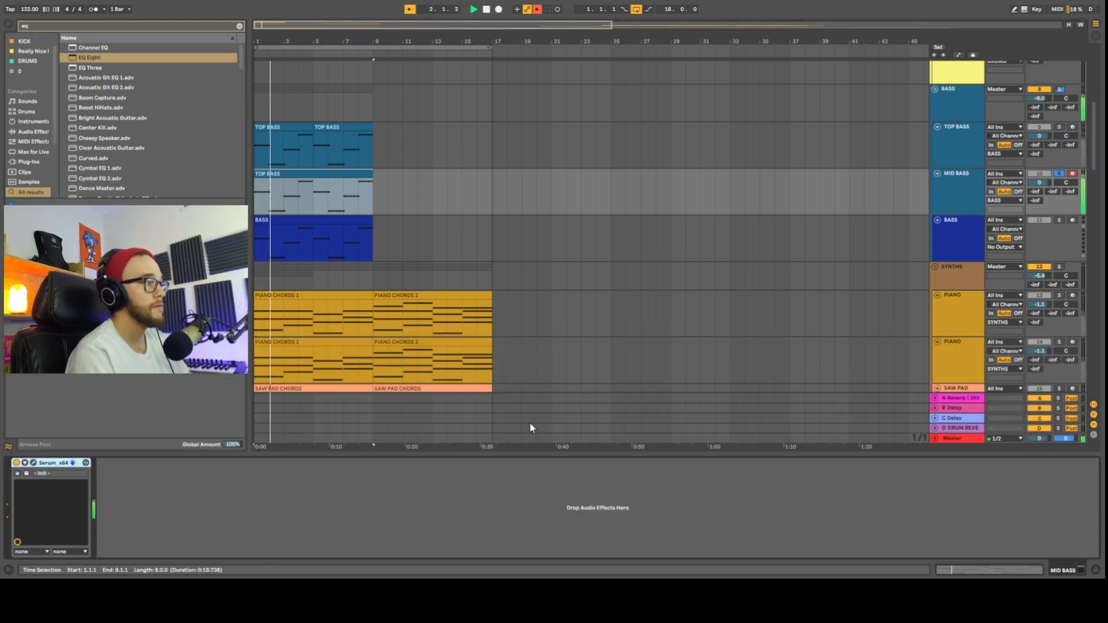
drag(90, 58, 240, 522)
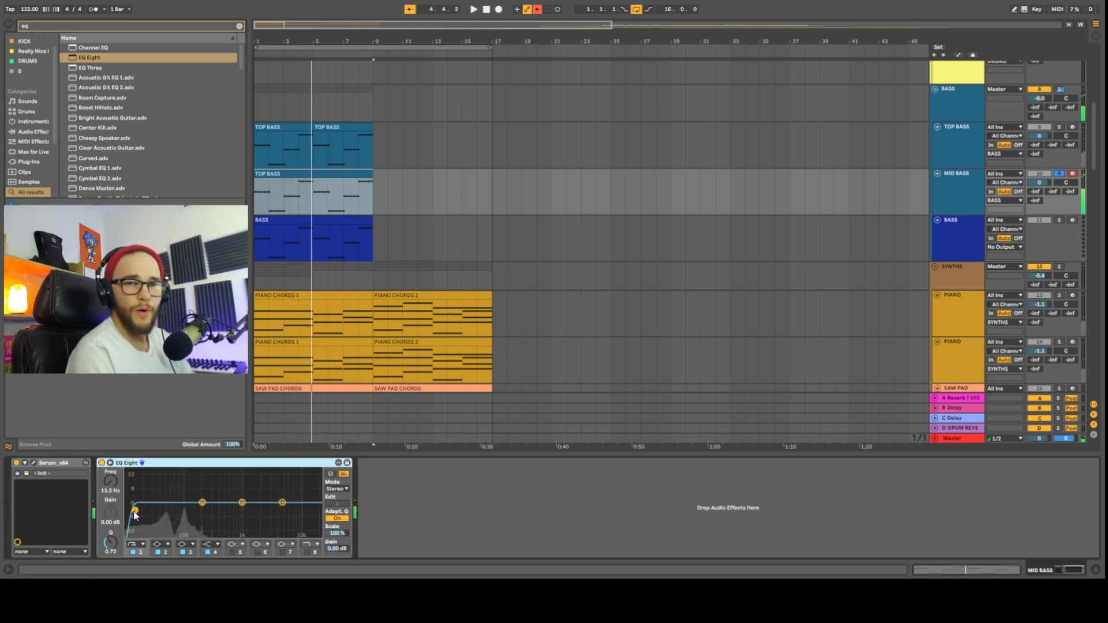
Delete the empty BASS track and rename MID BASS to LOW BASS.
click(971, 240)
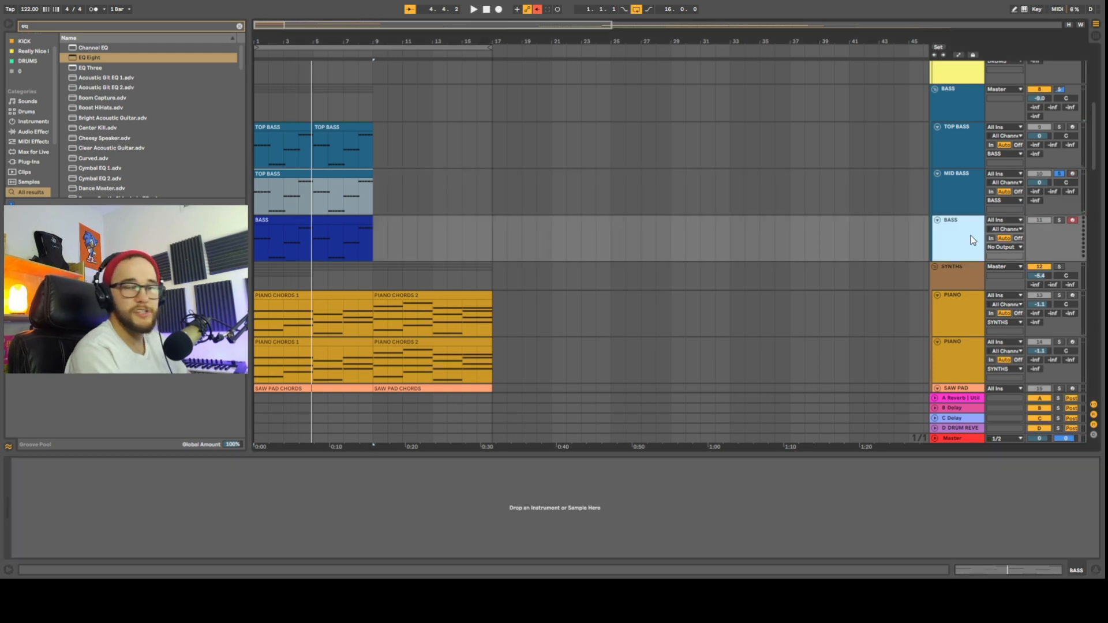
key(Delete)
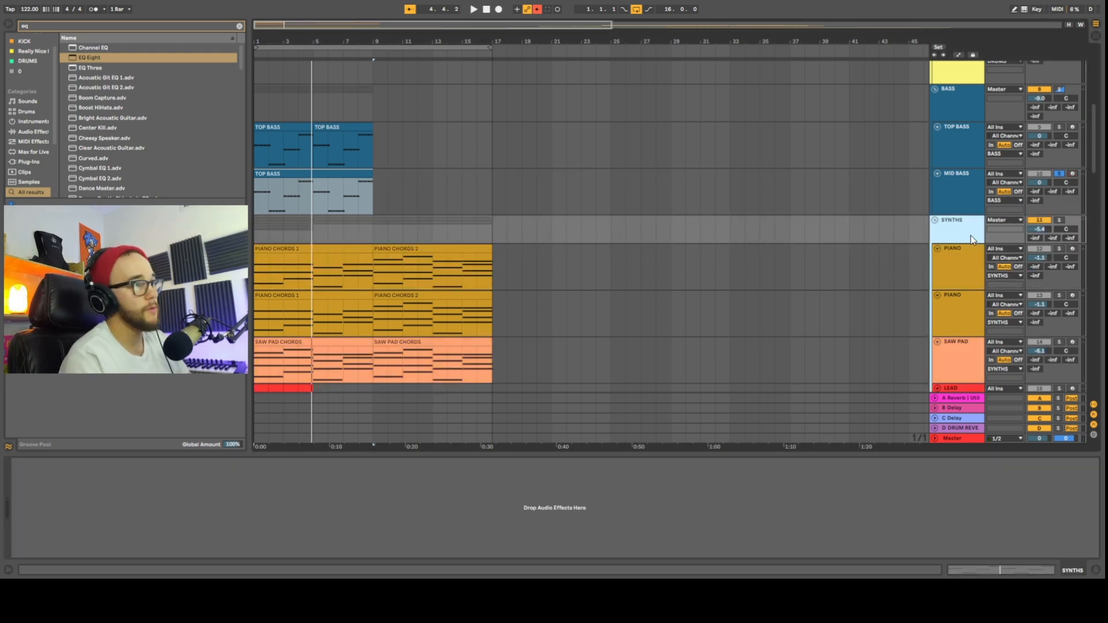
click(941, 190)
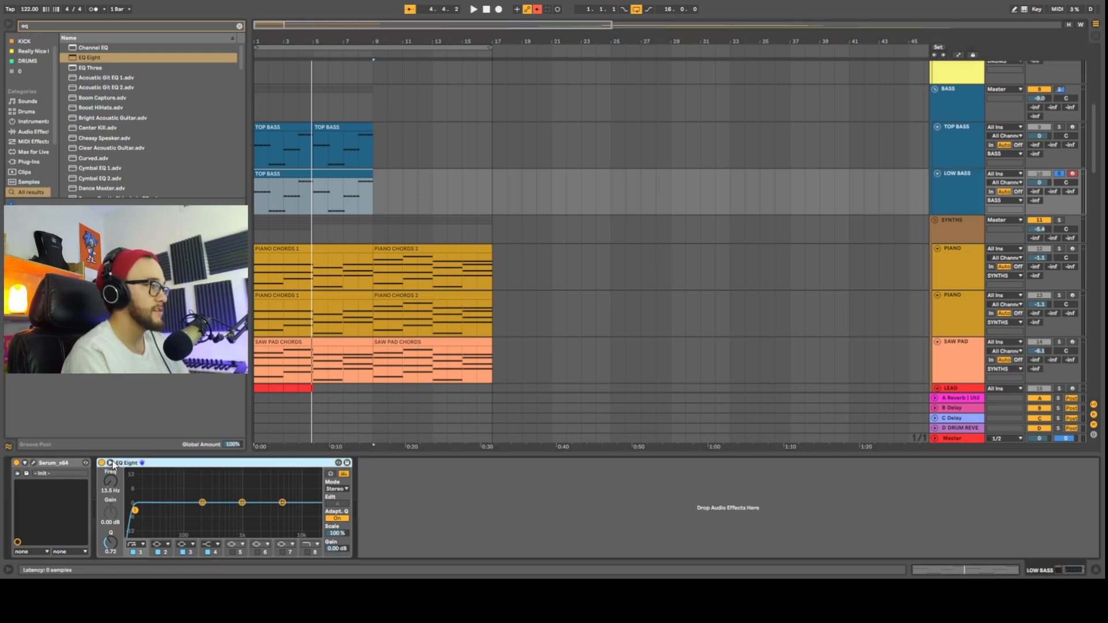
Expand the LOW BASS EQ Eight and enable band 8 as a steep high cut at about 214 Hz, auditioning it.
click(331, 473)
key(space)
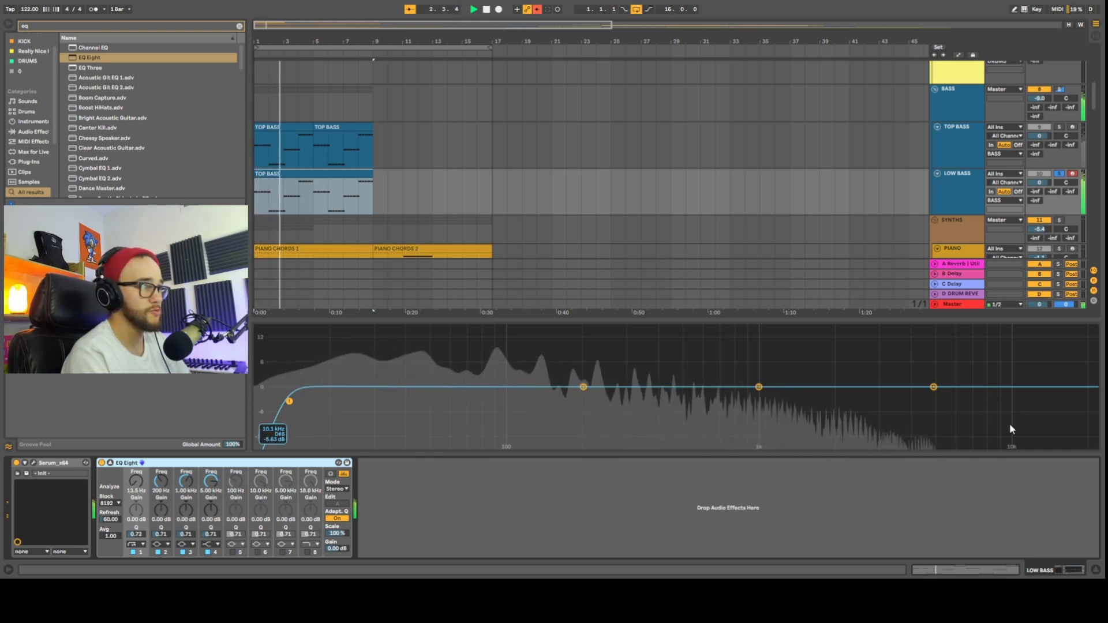
key(space)
click(307, 553)
drag(1075, 404, 550, 397)
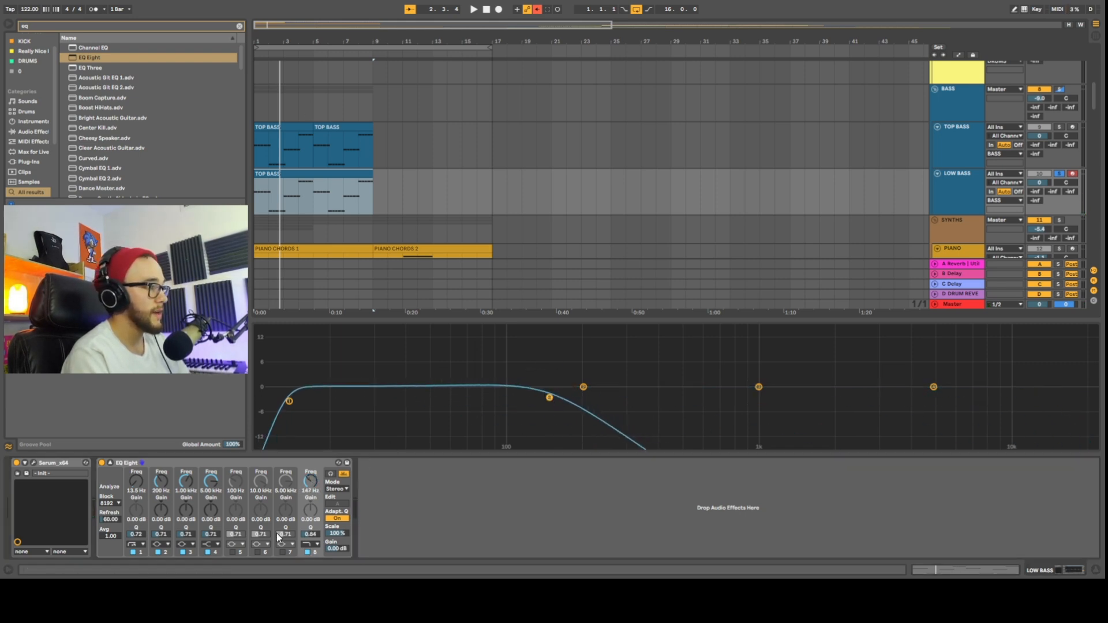
click(307, 545)
click(310, 545)
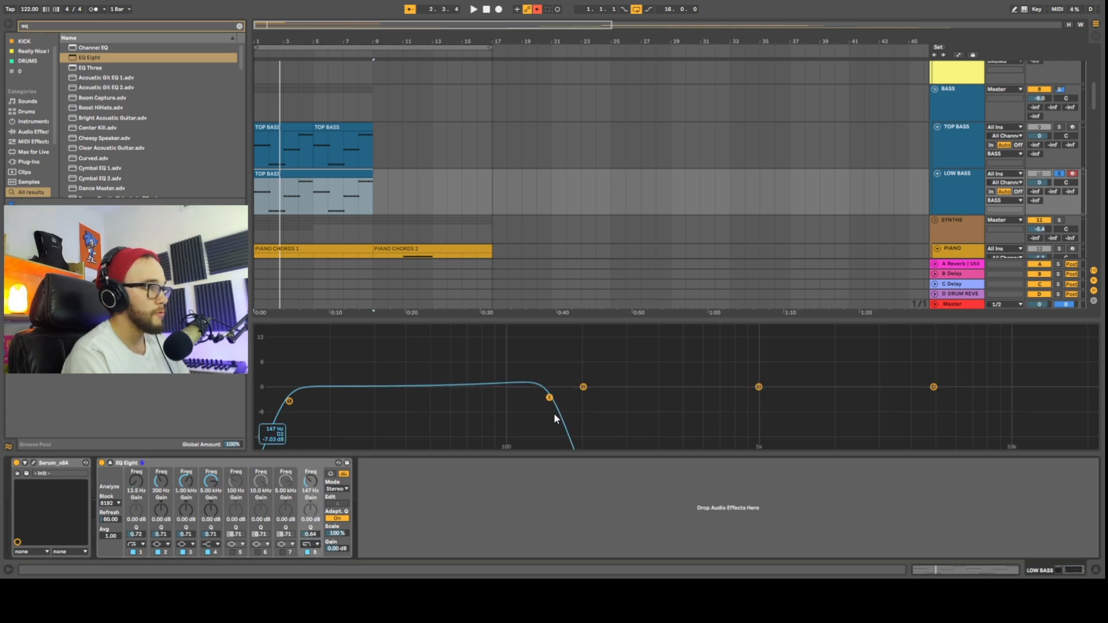
drag(550, 398, 549, 413)
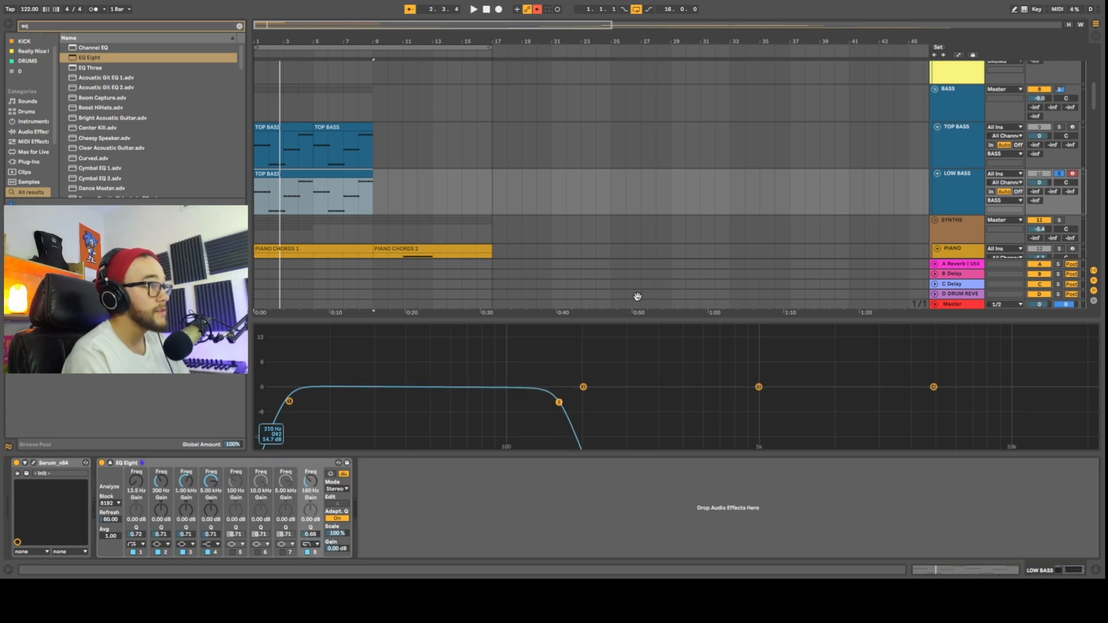
key(space)
drag(558, 403, 590, 401)
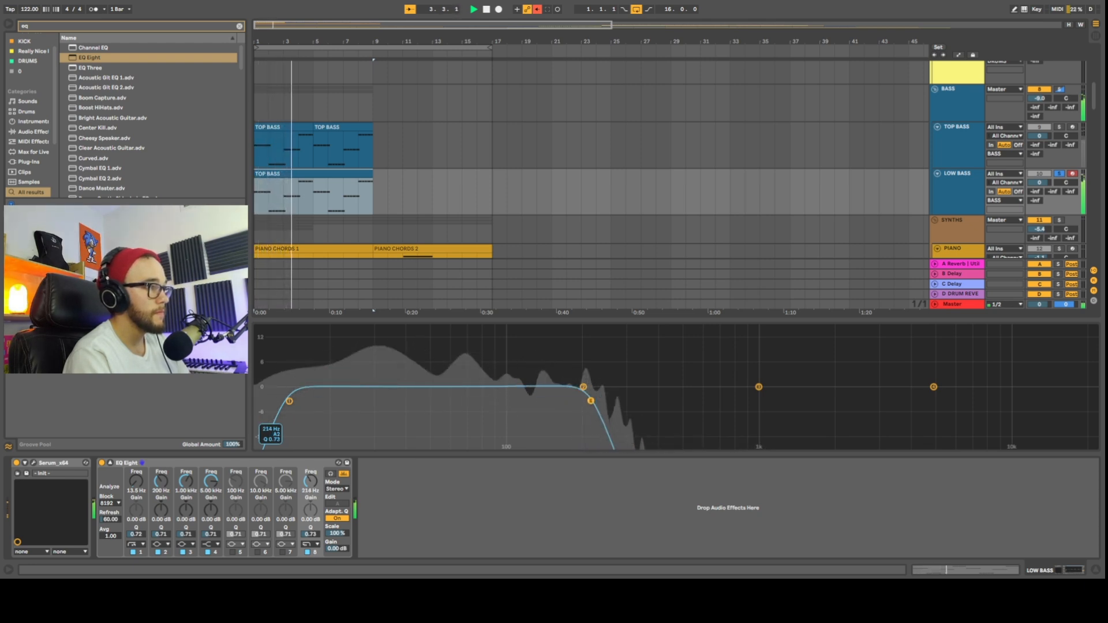
Play TOP BASS and LOW BASS together, compare their EQ curves and nudge the TOP BASS low cut slightly higher.
click(955, 138)
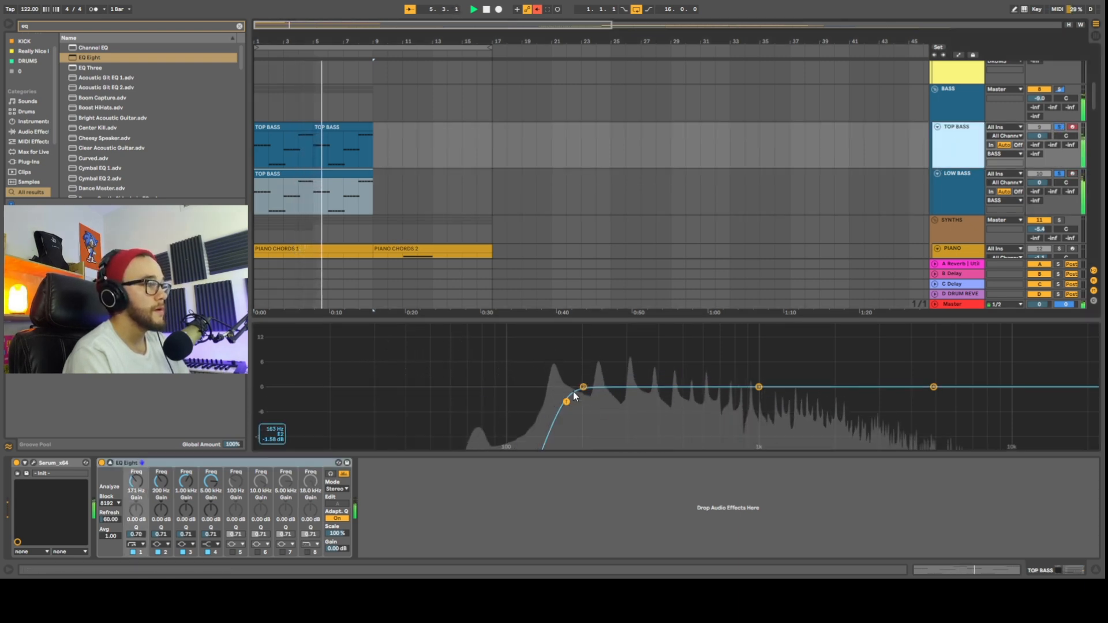
click(963, 186)
click(965, 153)
click(961, 178)
click(961, 149)
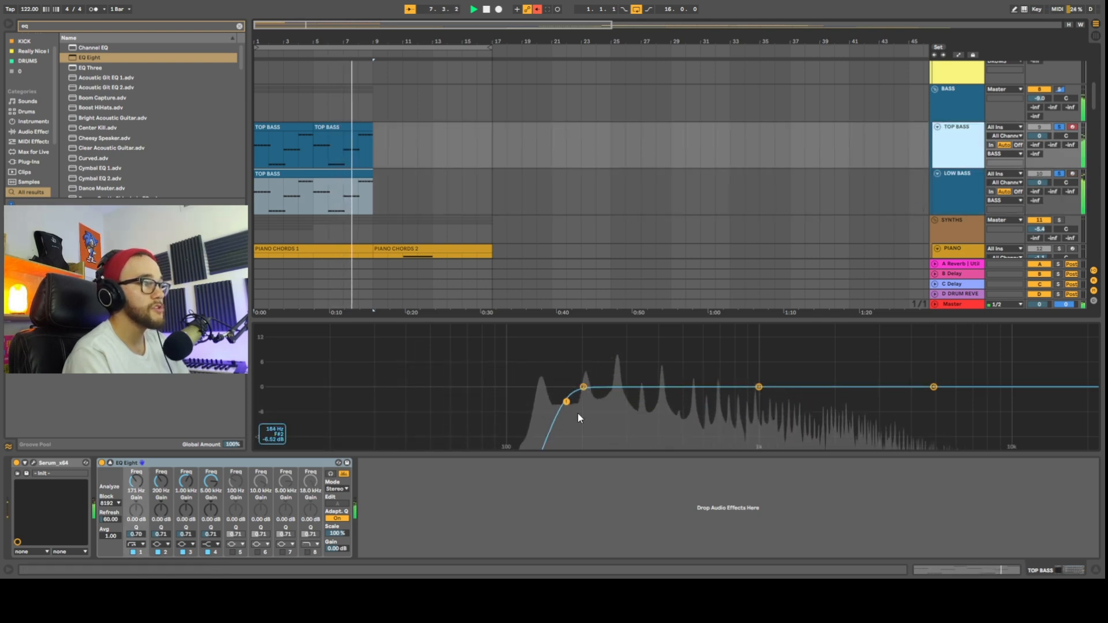
drag(566, 402, 569, 402)
On the LOW BASS EQ Eight, lower the high cut to about 195 Hz and boost band 2 by about 3 dB near 100 Hz.
click(958, 193)
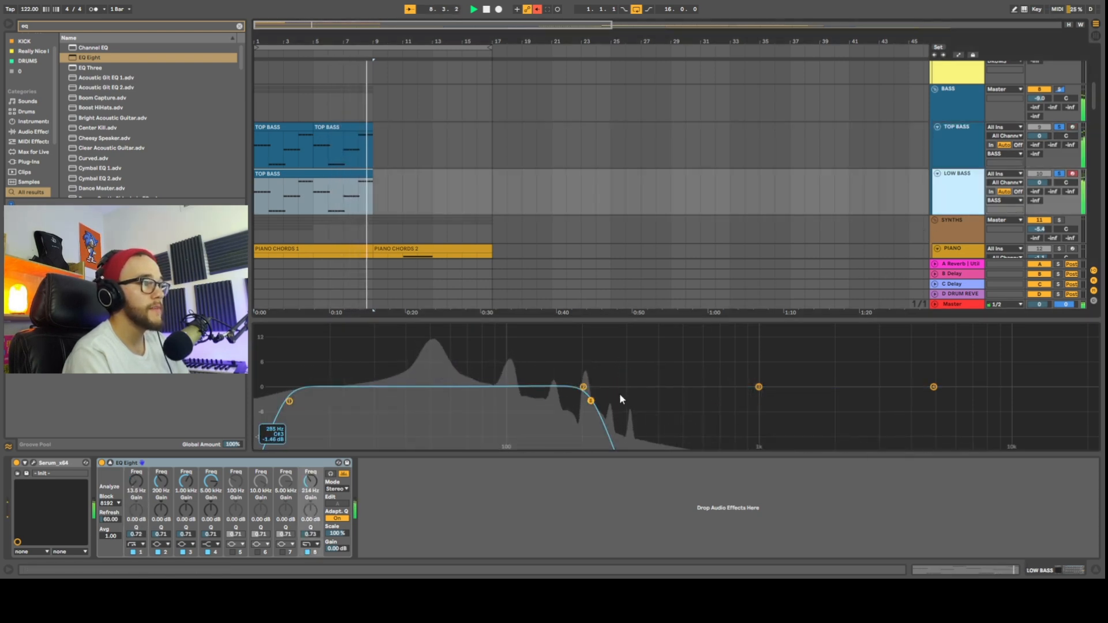
drag(585, 402, 508, 375)
key(space)
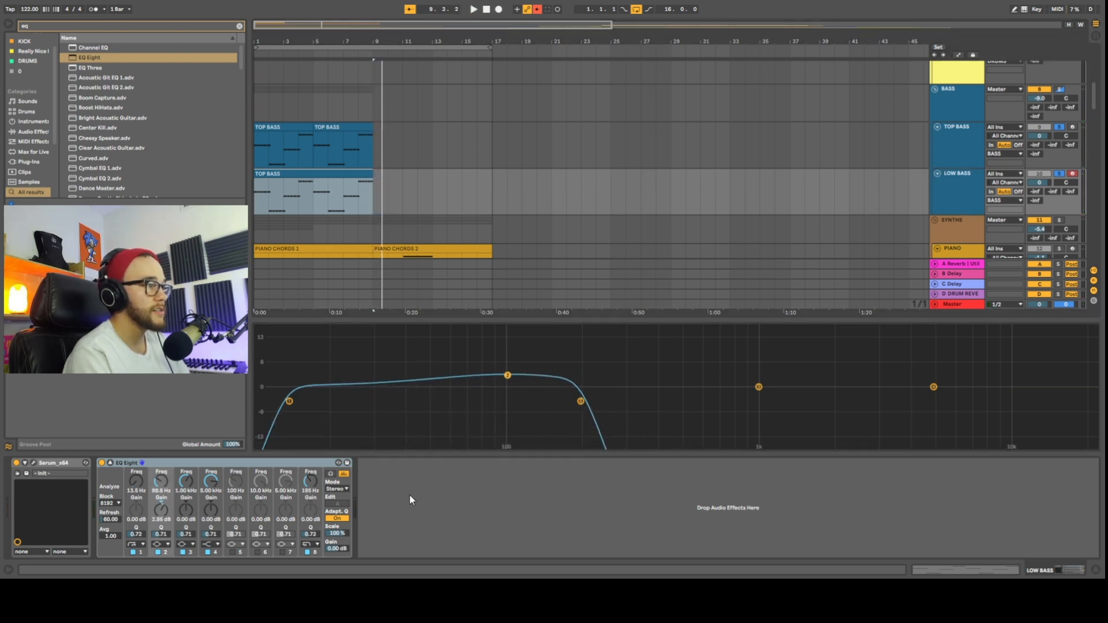
Narrow the LOW BASS EQ's band 2 to a Q of about 1.86 and shift its boost to about 125 Hz and 3.5 dB.
drag(162, 535, 163, 517)
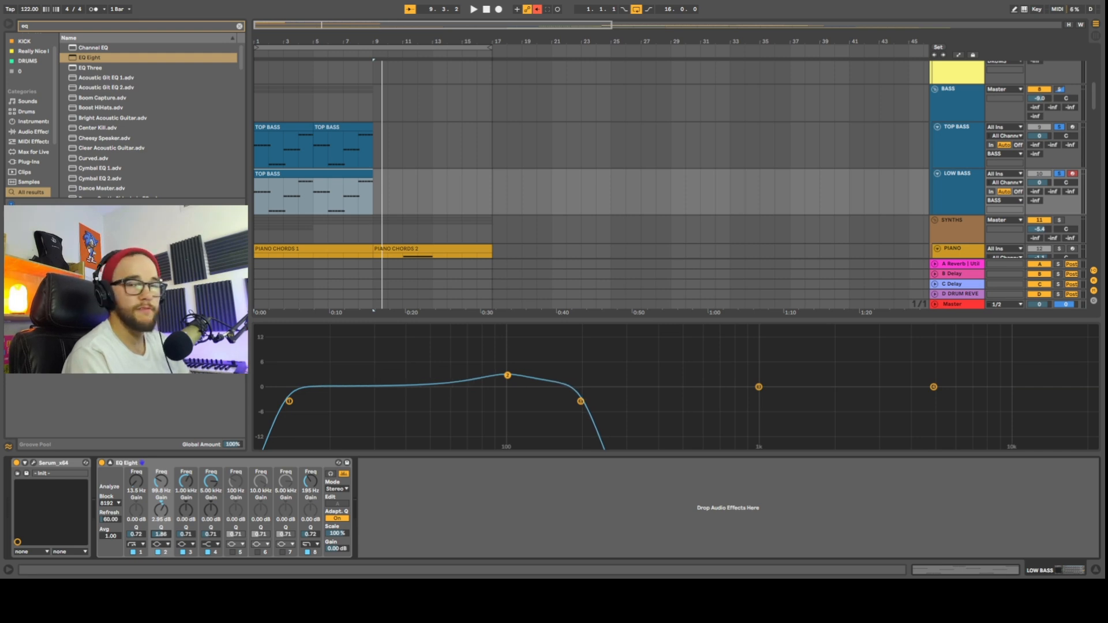
key(space)
drag(508, 375, 532, 374)
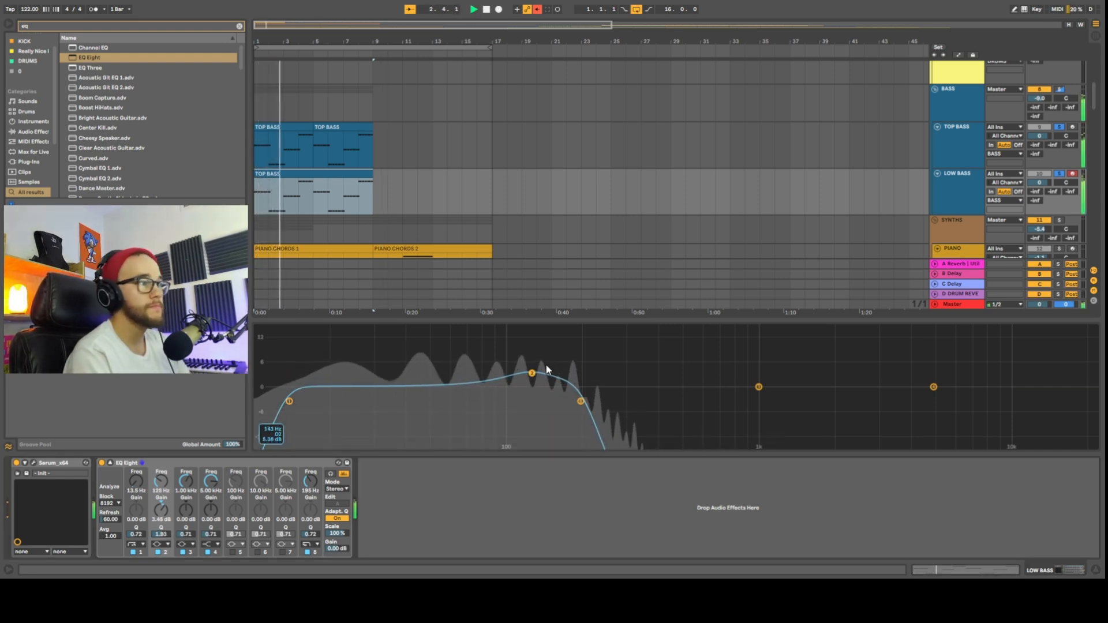
Raise the low cut on the LOW BASS EQ Eight to about 21 Hz while the bass plays.
drag(287, 402, 338, 402)
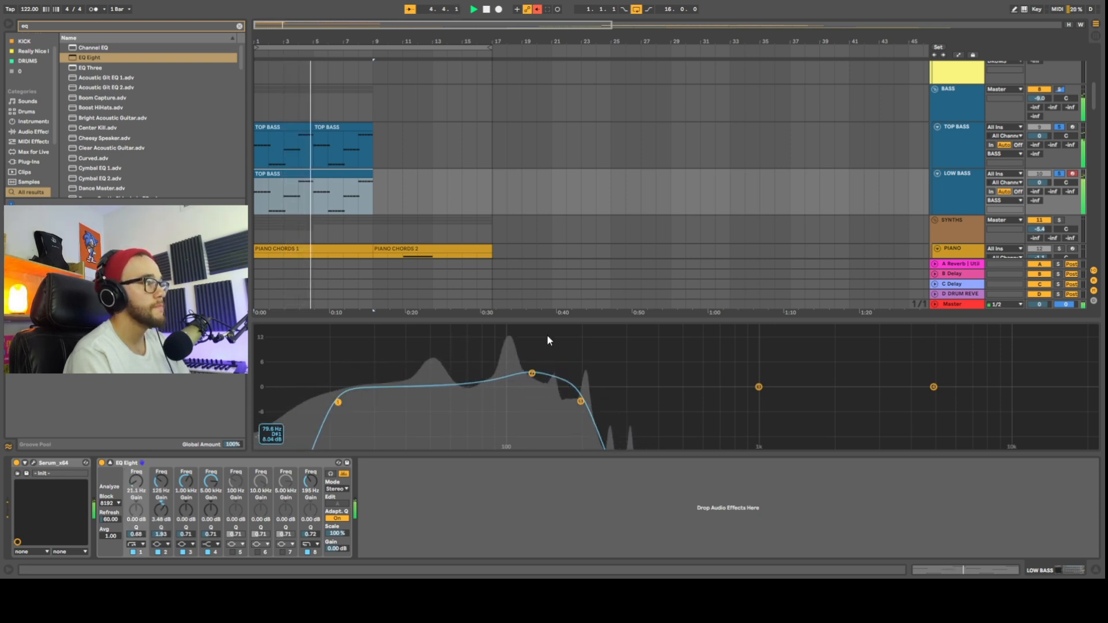
key(space)
Search the browser for "comp" and add a Compressor to the BASS group.
click(960, 102)
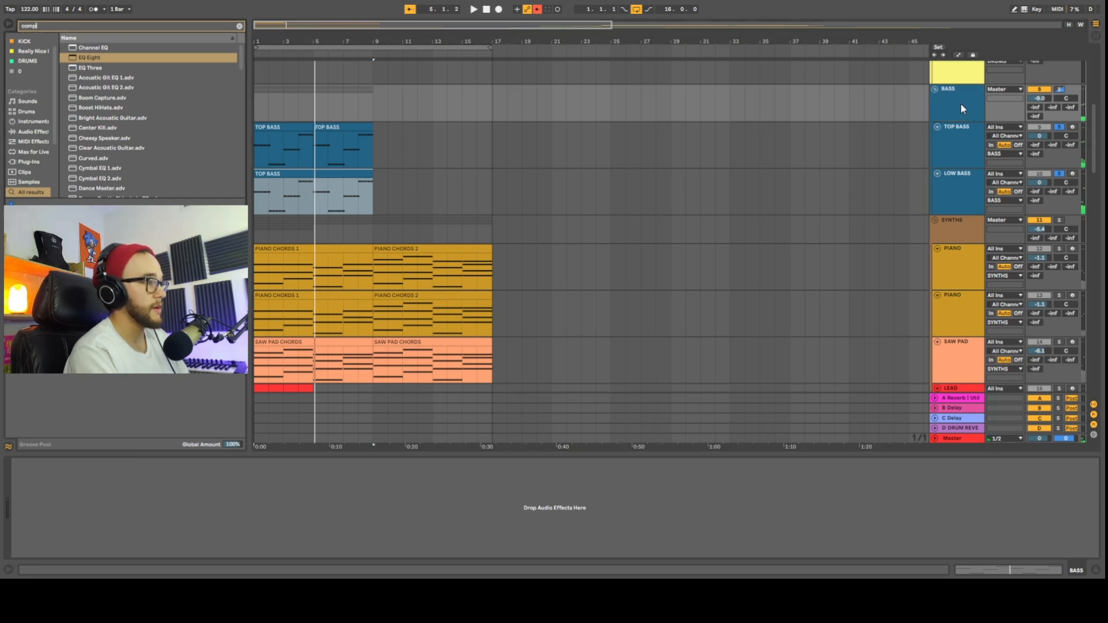
key(ctrl+f)
text(comp)
drag(95, 48, 264, 175)
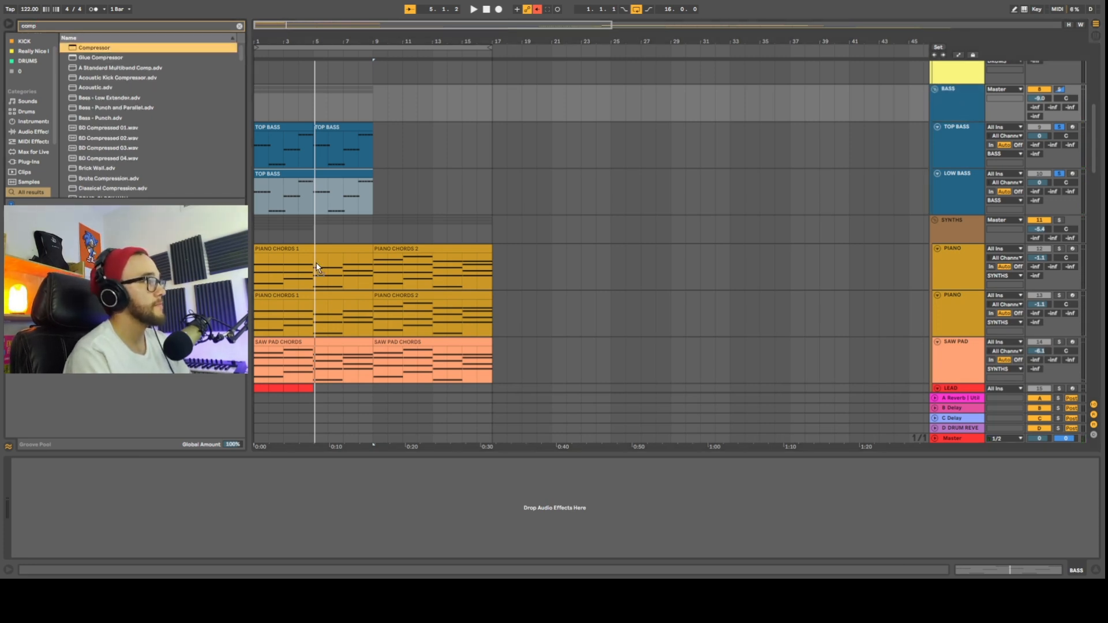
drag(286, 507, 286, 505)
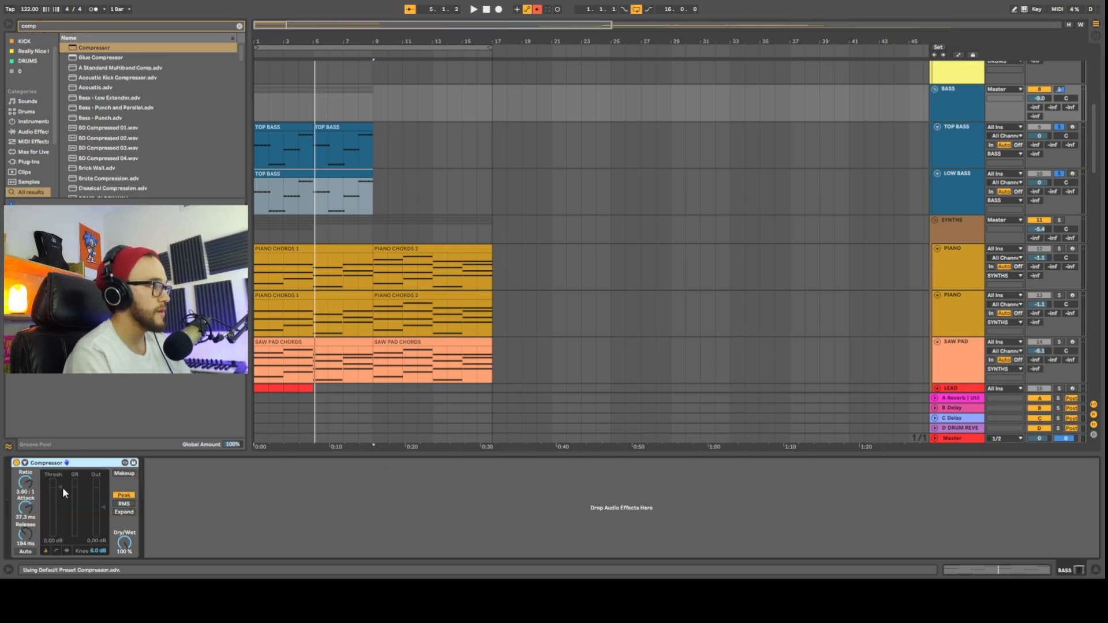
Set the BASS group Compressor's threshold to -12 dB and its output gain to 1.5 dB during playback.
key(space)
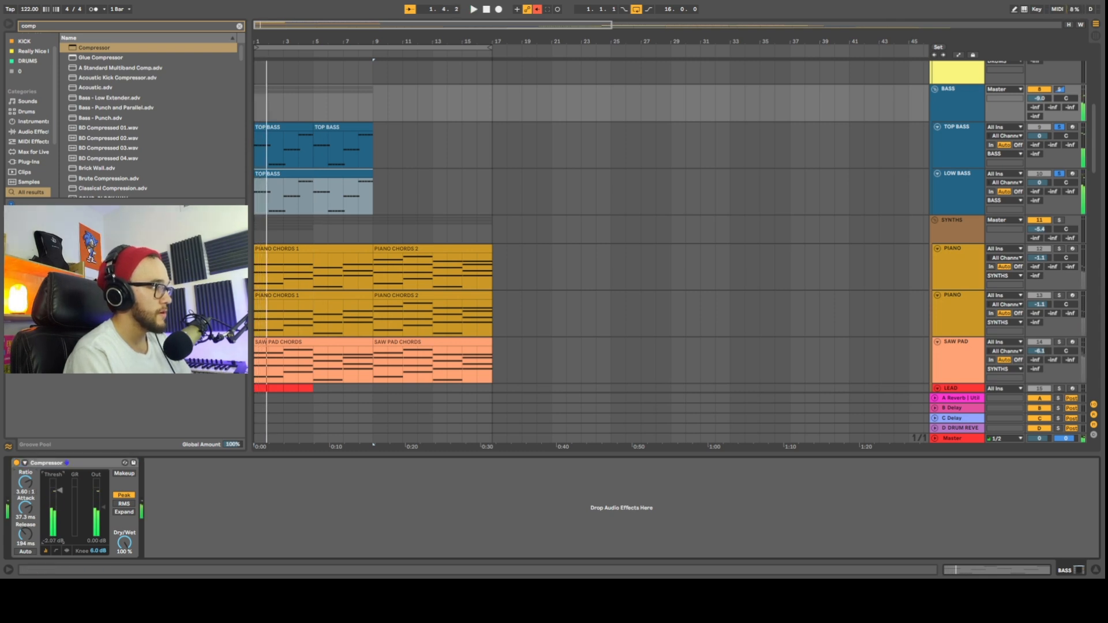
drag(59, 504, 59, 505)
drag(95, 541, 95, 539)
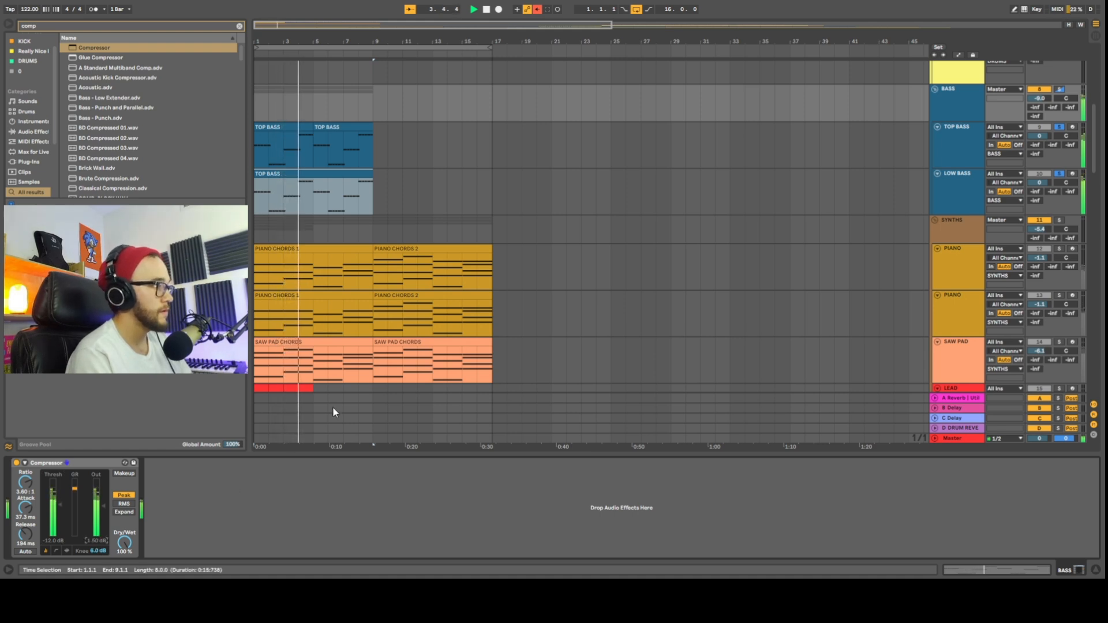
Add a second Compressor to the BASS group and set its sidechain input to the Dowden kick track.
click(961, 112)
key(ctrl+f)
key(BackSpace)
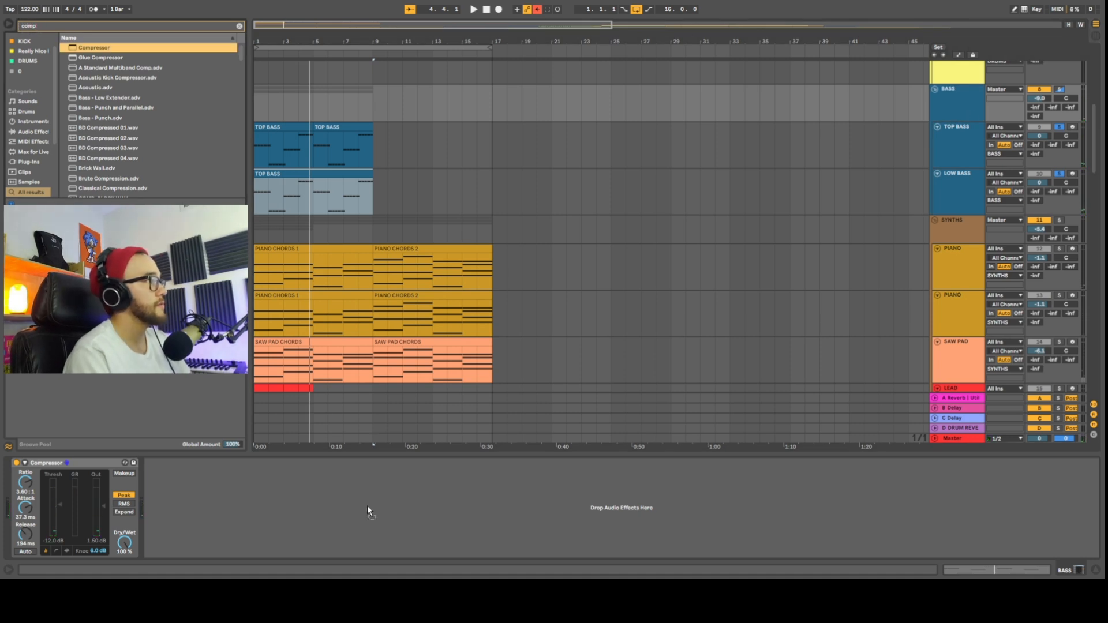
drag(388, 523, 243, 490)
click(158, 463)
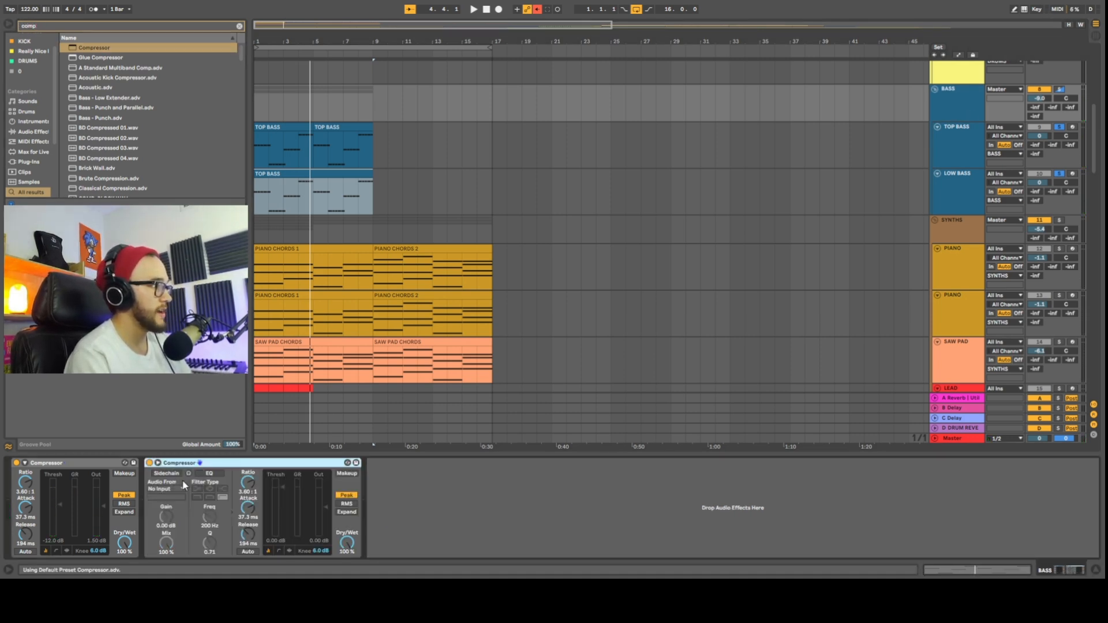
click(177, 489)
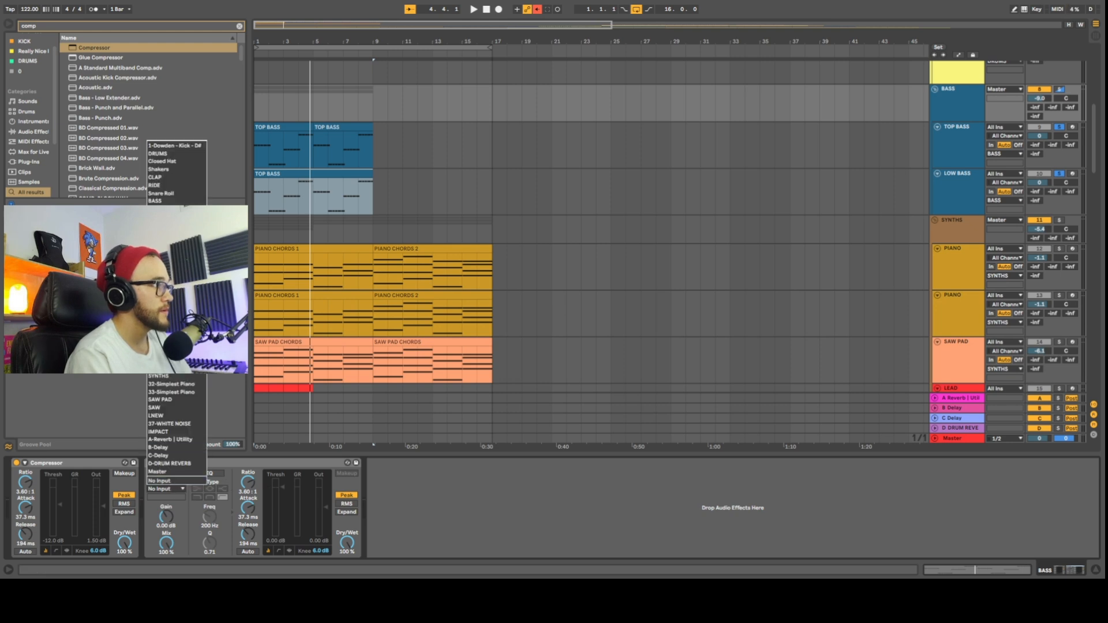
click(172, 148)
Set the sidechain Compressor's threshold to about -27 dB and attack to about 14.9 ms, and enable automatic release.
key(space)
drag(273, 490, 248, 539)
click(248, 552)
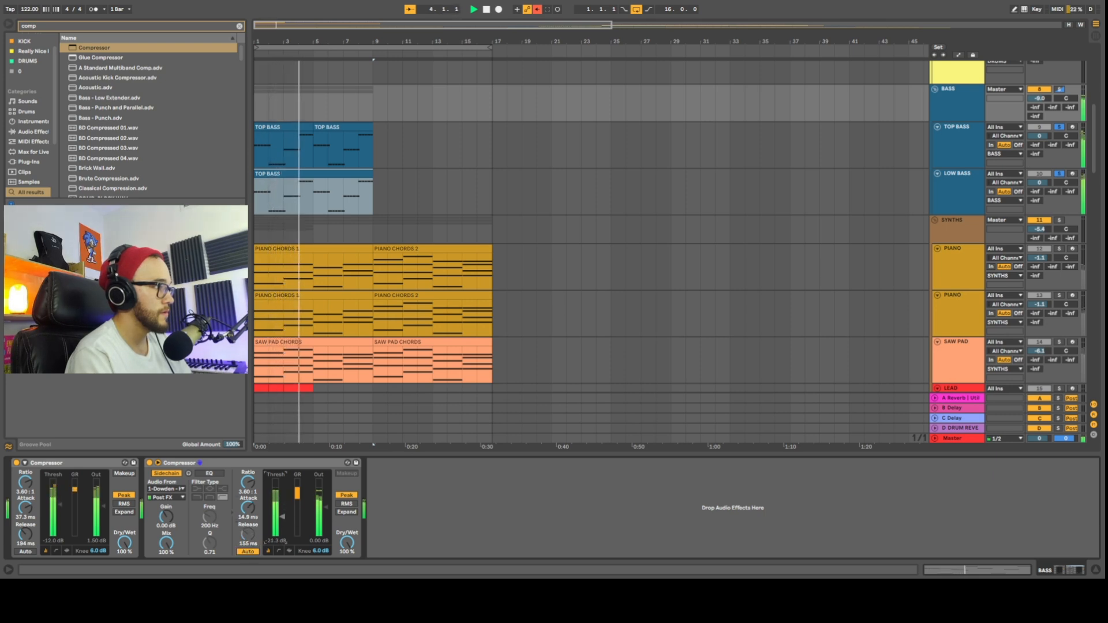
drag(282, 517, 282, 520)
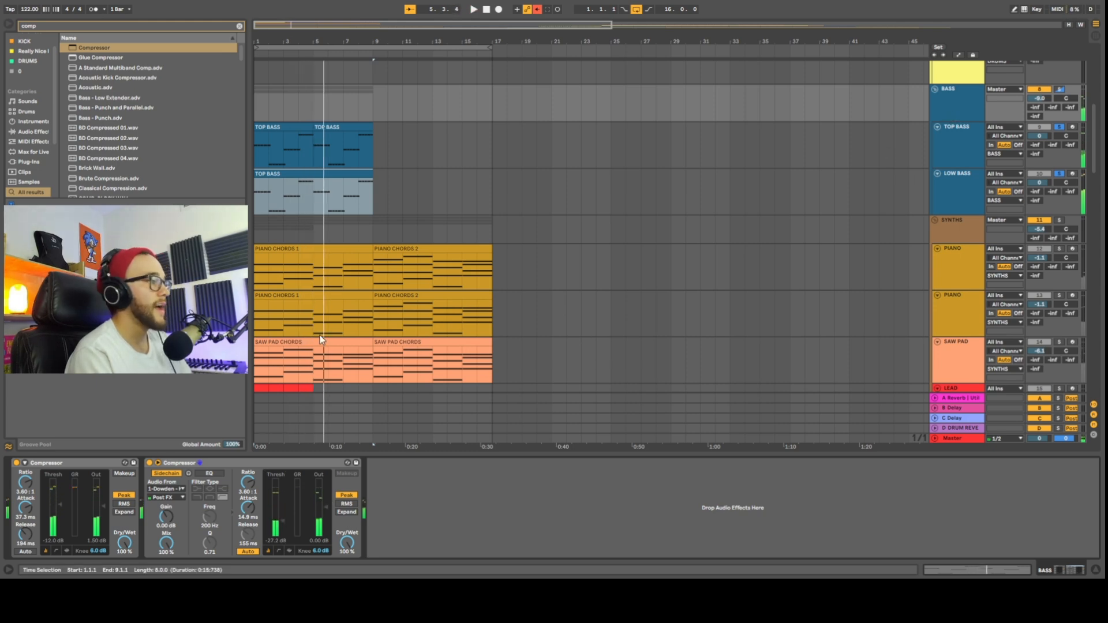
Place the kick-sidechained Compressor on the LOW BASS track after its EQ Eight and fine-tune its threshold during playback.
drag(291, 463, 949, 176)
click(950, 106)
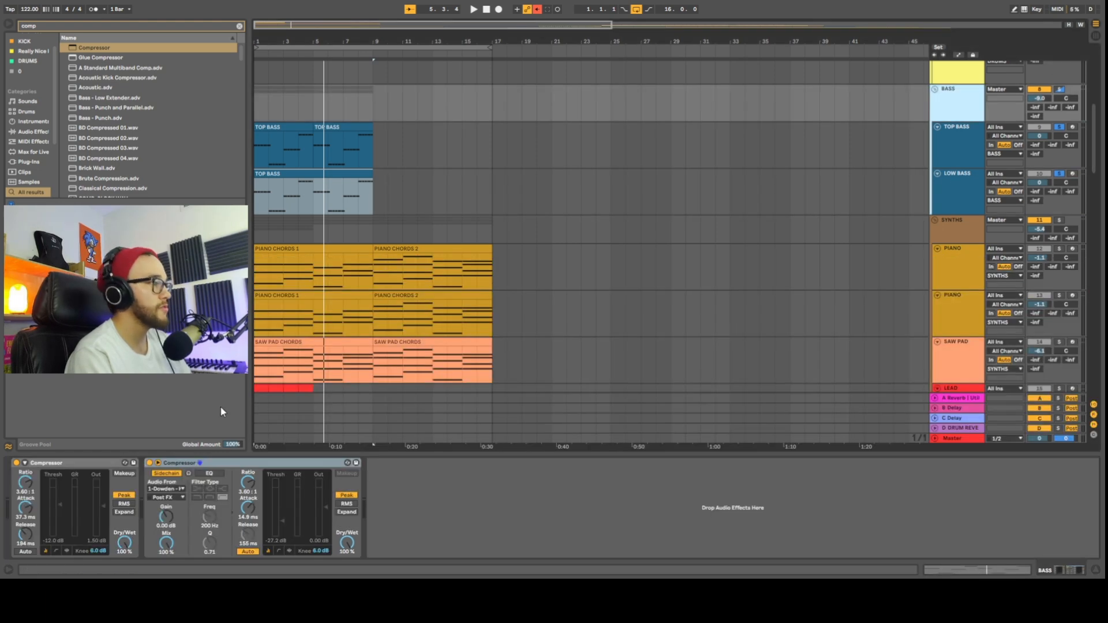
click(954, 151)
click(951, 182)
key(space)
drag(495, 523, 495, 526)
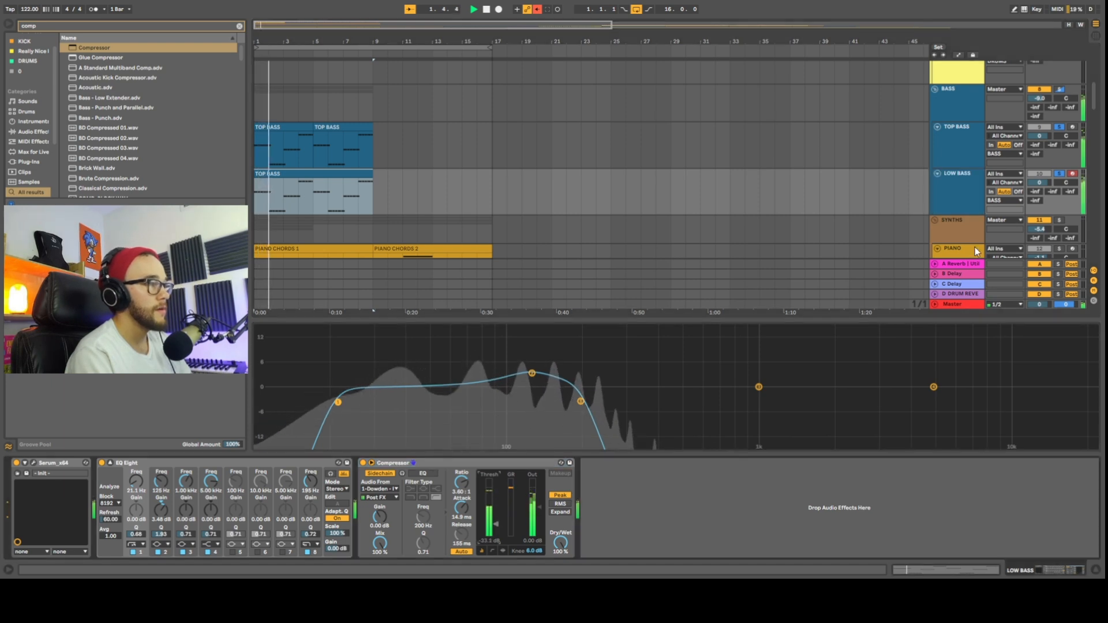
drag(495, 524, 496, 518)
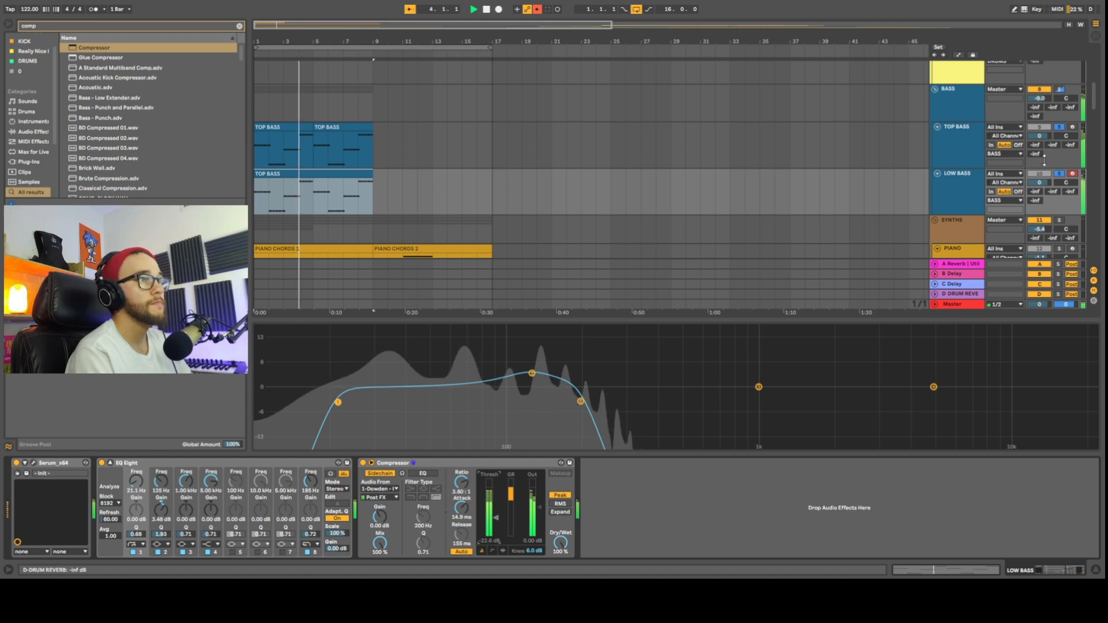
Stop playback, turn off the LOW BASS solo and add a Delay after the EQ Eight on TOP BASS.
key(space)
click(1060, 174)
click(521, 140)
key(ctrl+f)
text(delay)
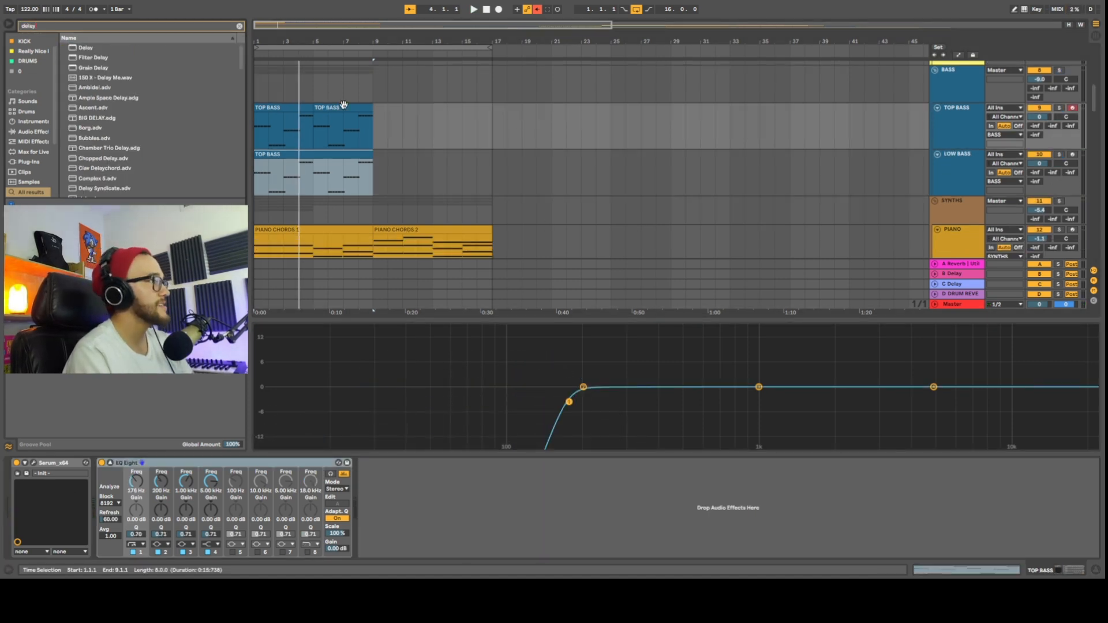
click(85, 46)
drag(957, 127, 957, 128)
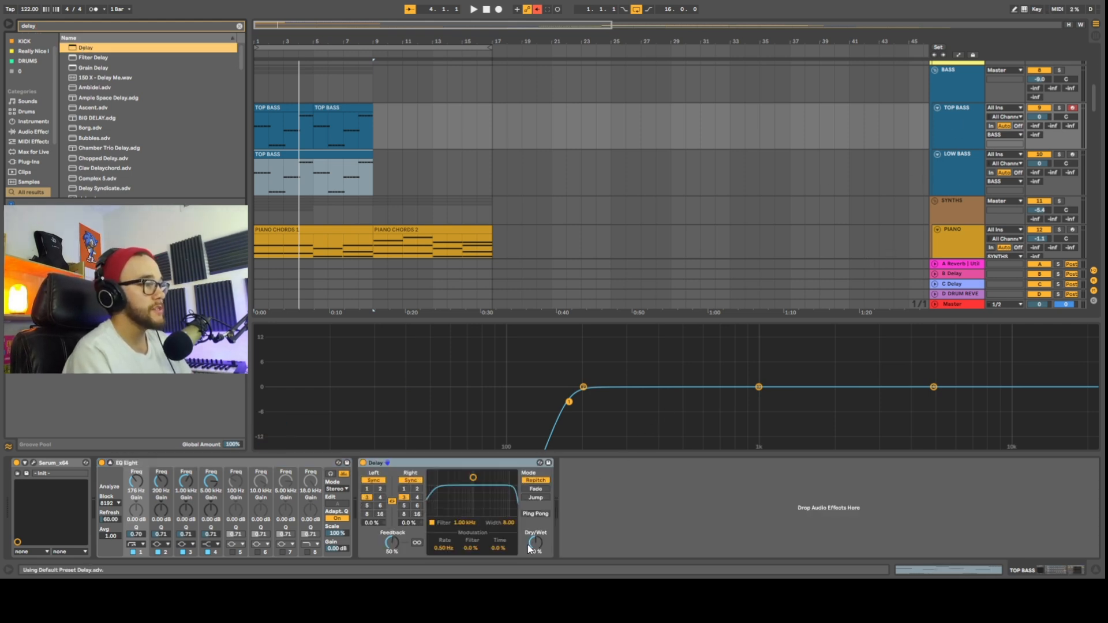
Set the TOP BASS Delay to 37% dry/wet and 48% feedback, with its filter near 1.18 kHz and width about 3.52.
drag(528, 545, 528, 557)
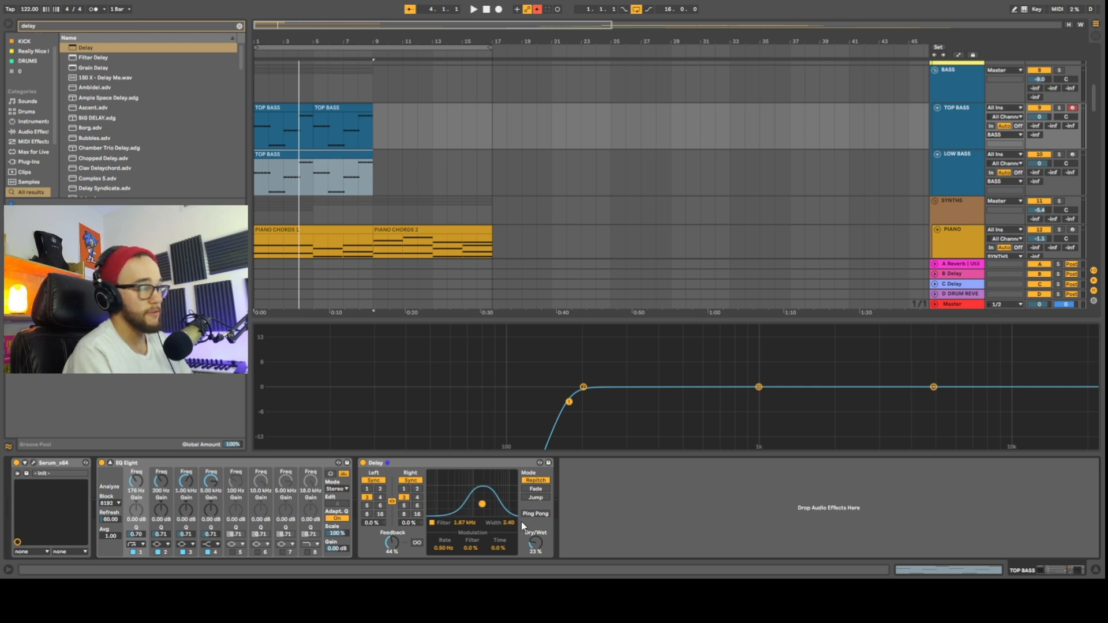
key(space)
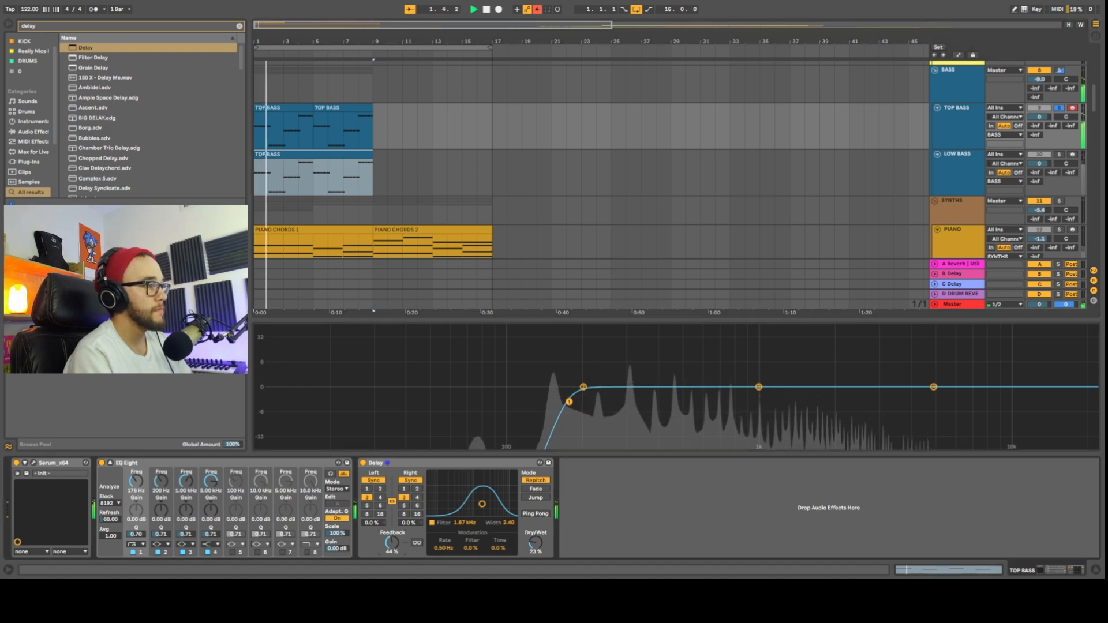
drag(479, 504, 477, 505)
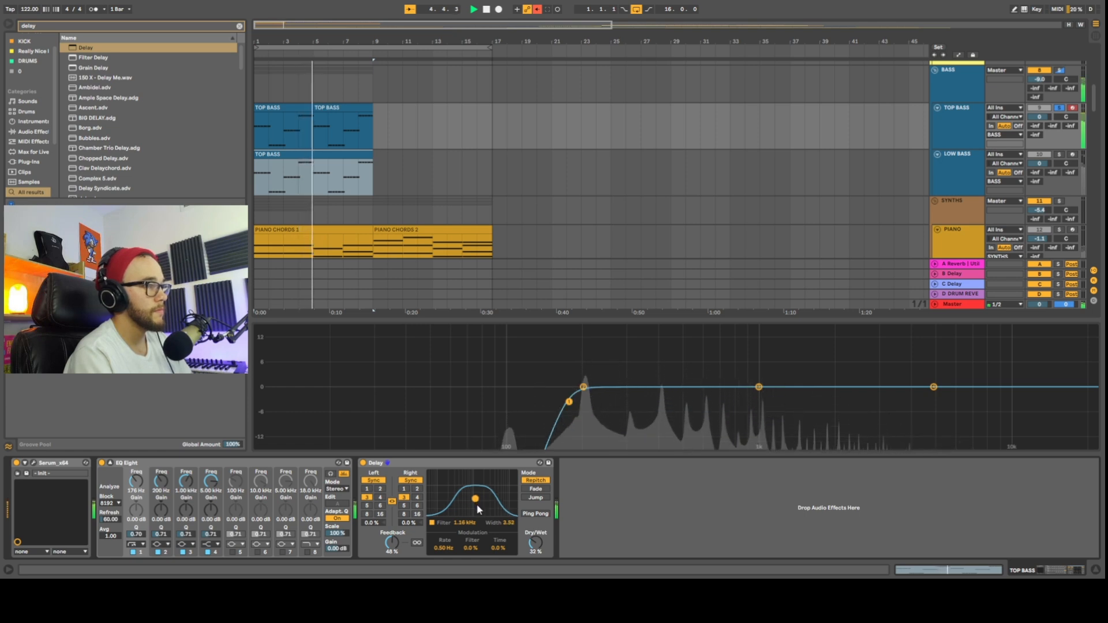
drag(541, 548, 541, 545)
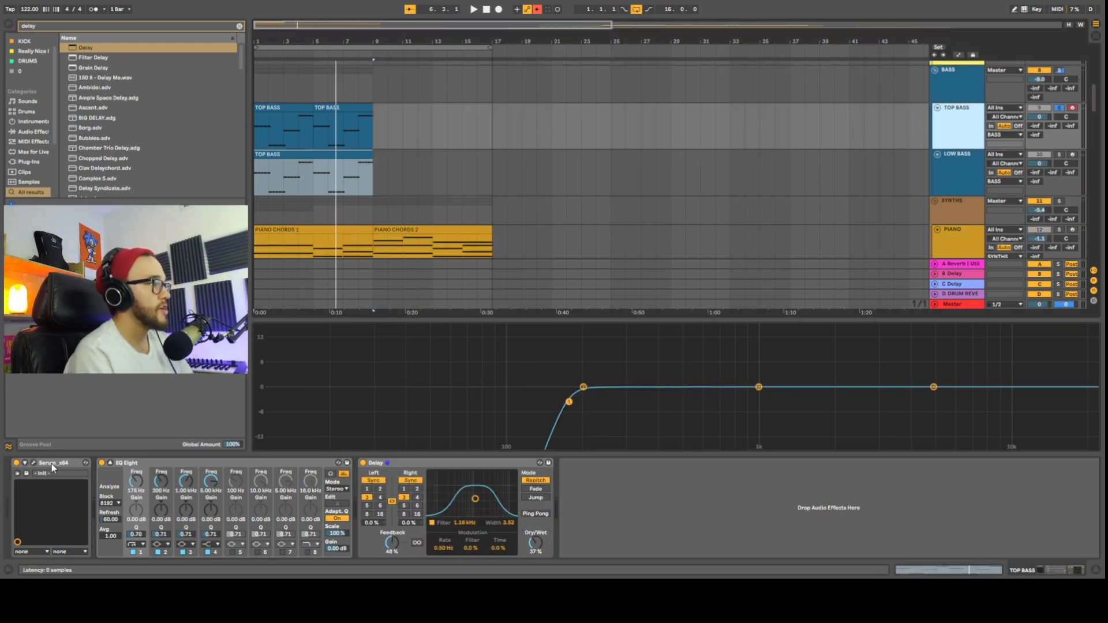
Rename the clip on the 2nd Lead track as "LEAD 2".
click(52, 466)
scroll(949, 252, down, 4)
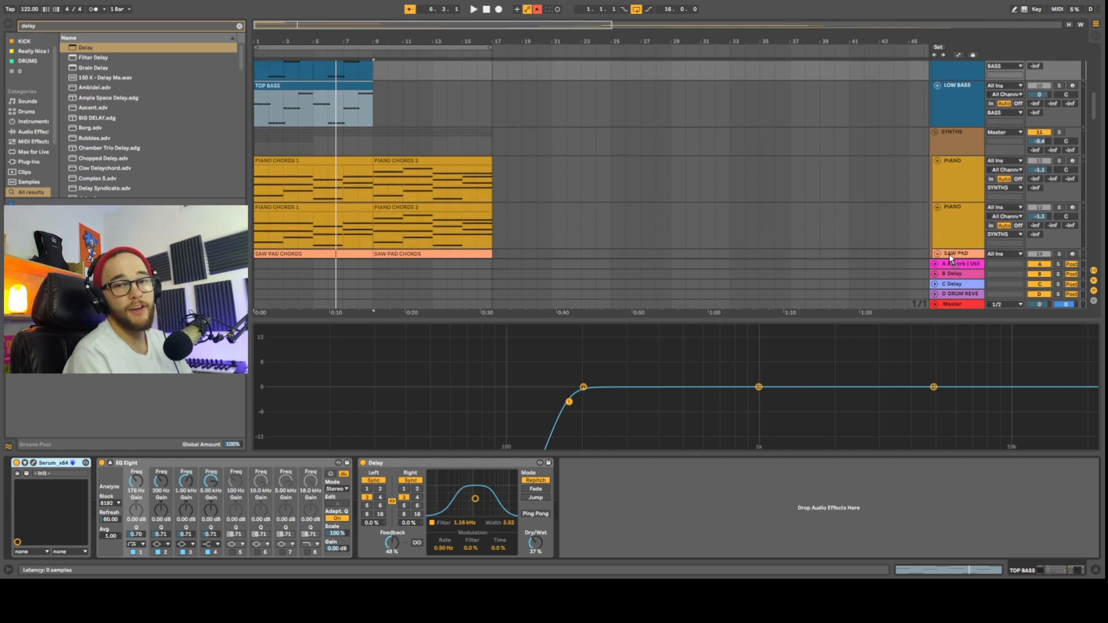
scroll(949, 254, down, 4)
click(949, 254)
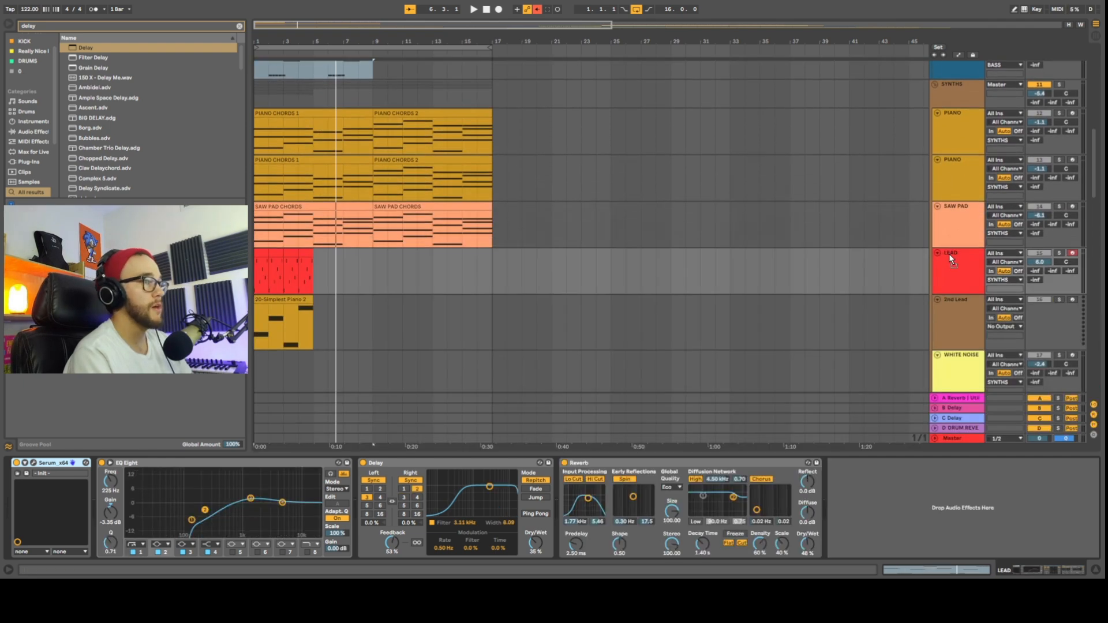
click(952, 310)
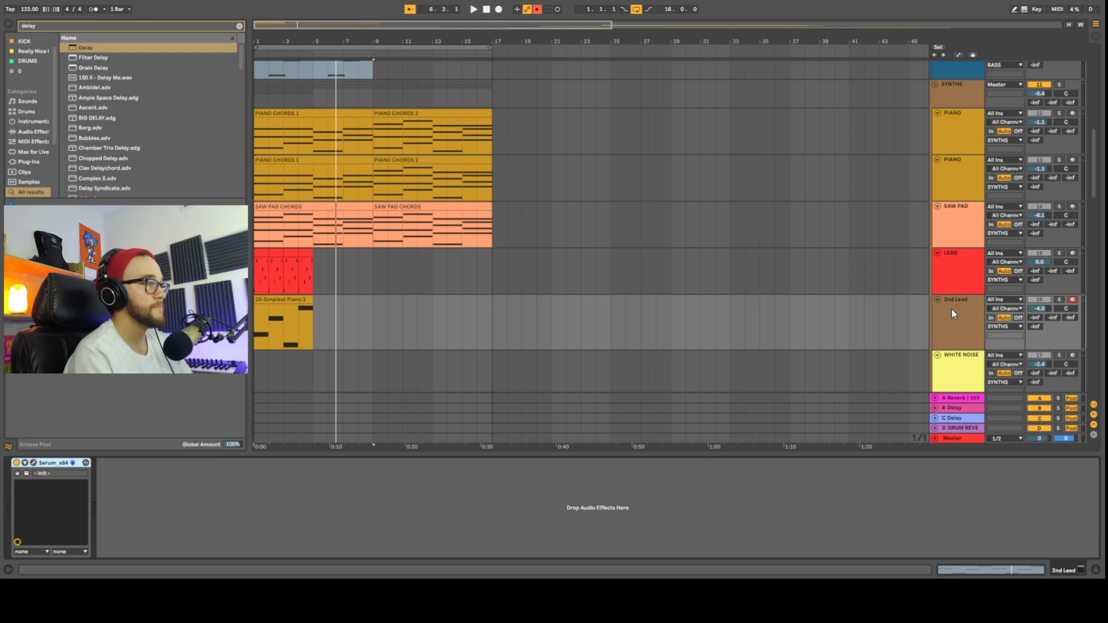
double_click(277, 312)
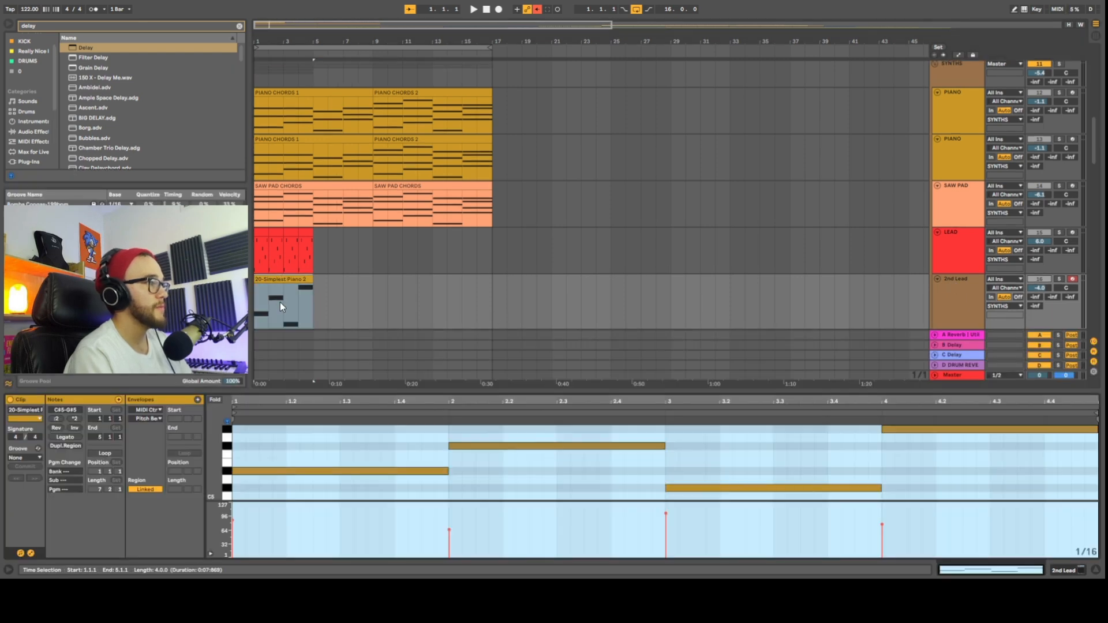
click(282, 295)
text(LEAD)
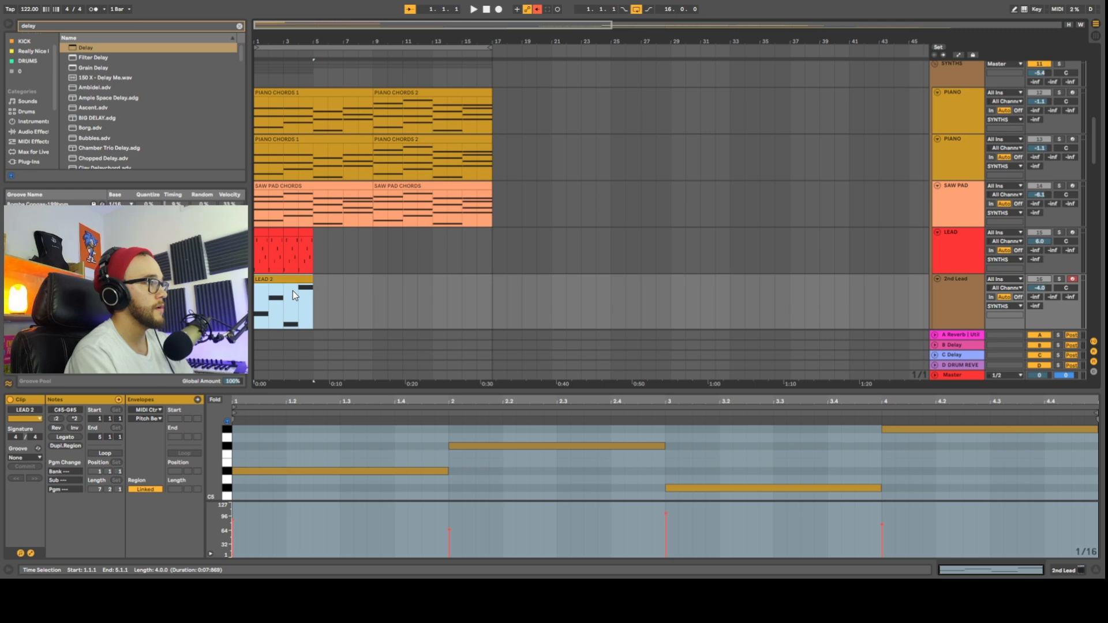
Recolor the 2nd Lead track dark magenta and assign the track color to its clip.
right_click(972, 306)
click(987, 440)
right_click(974, 321)
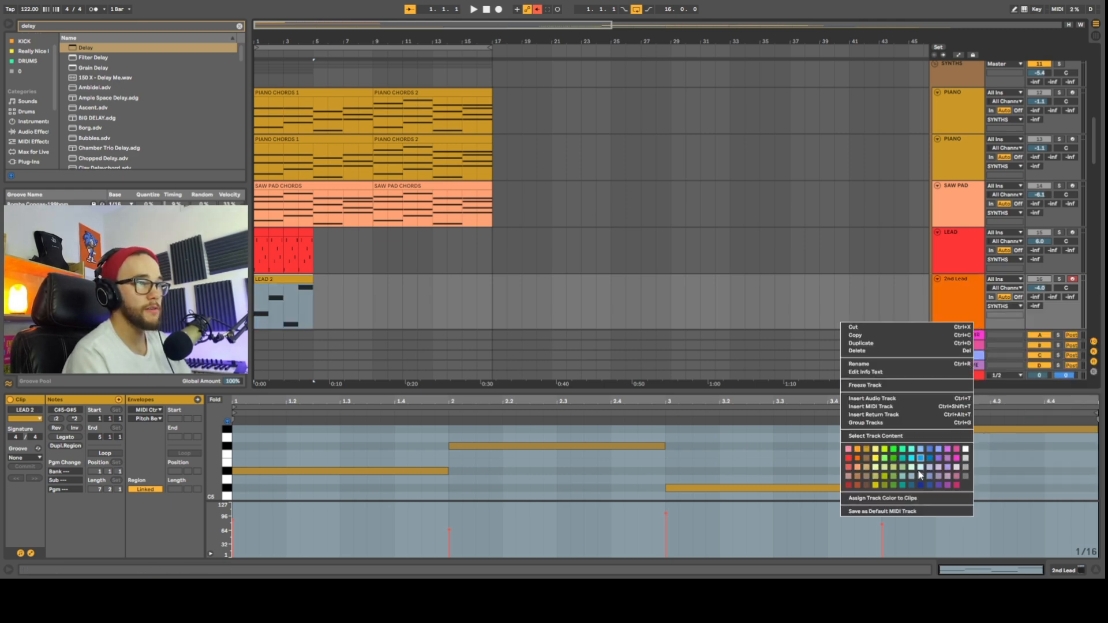
click(957, 484)
right_click(967, 319)
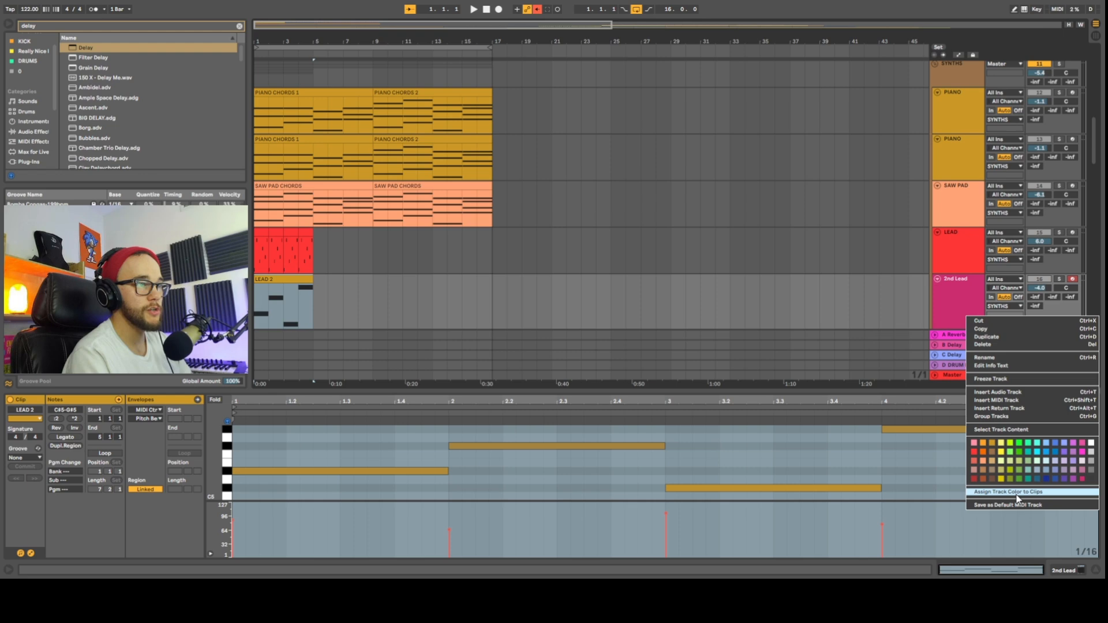
click(1020, 497)
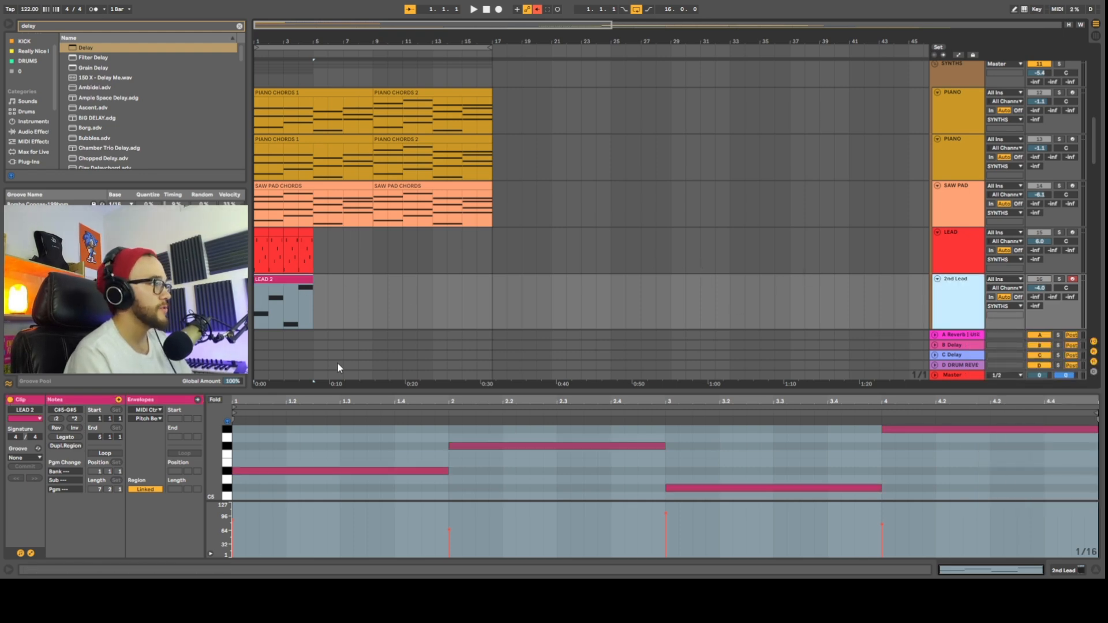
Open Serum on the 2nd Lead track and set the ENV 1 attack to about 13 ms.
key(shift+Tab)
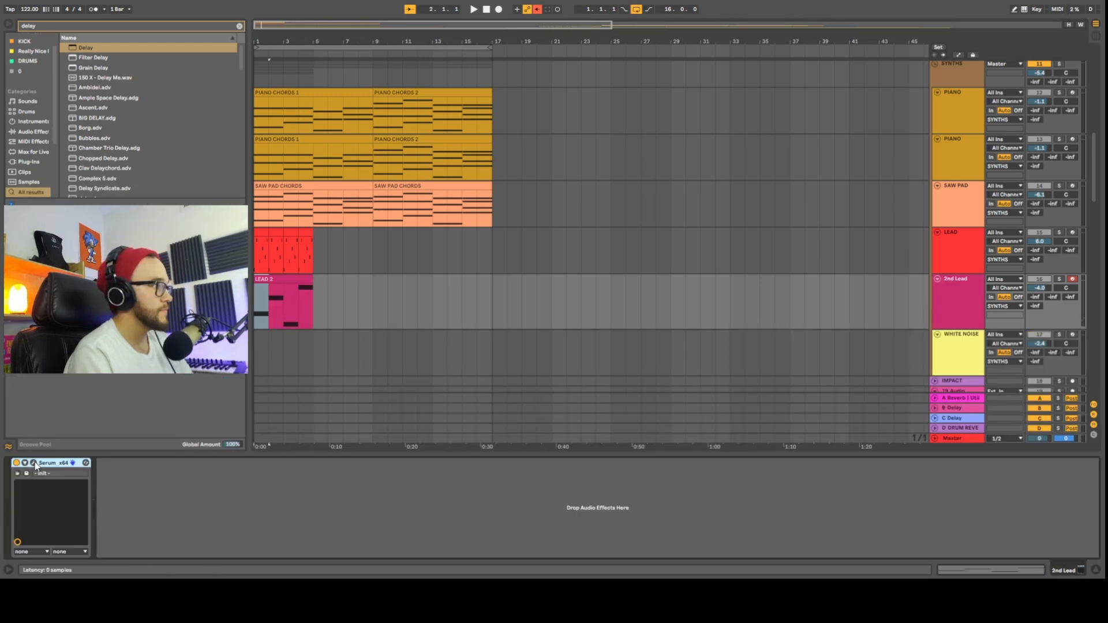
click(33, 463)
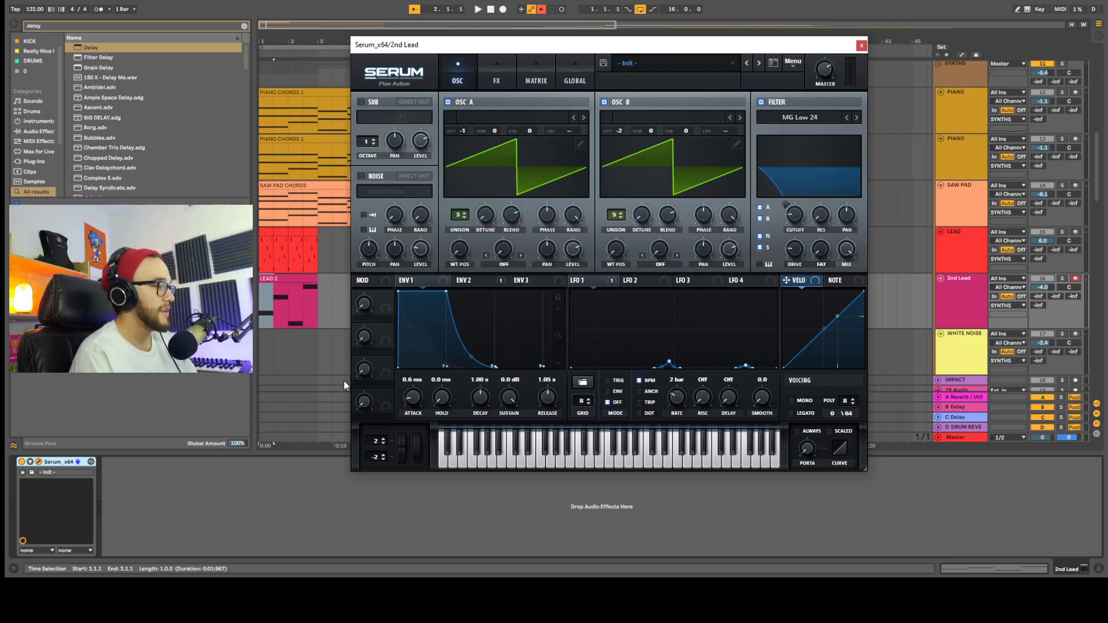
drag(418, 395, 424, 394)
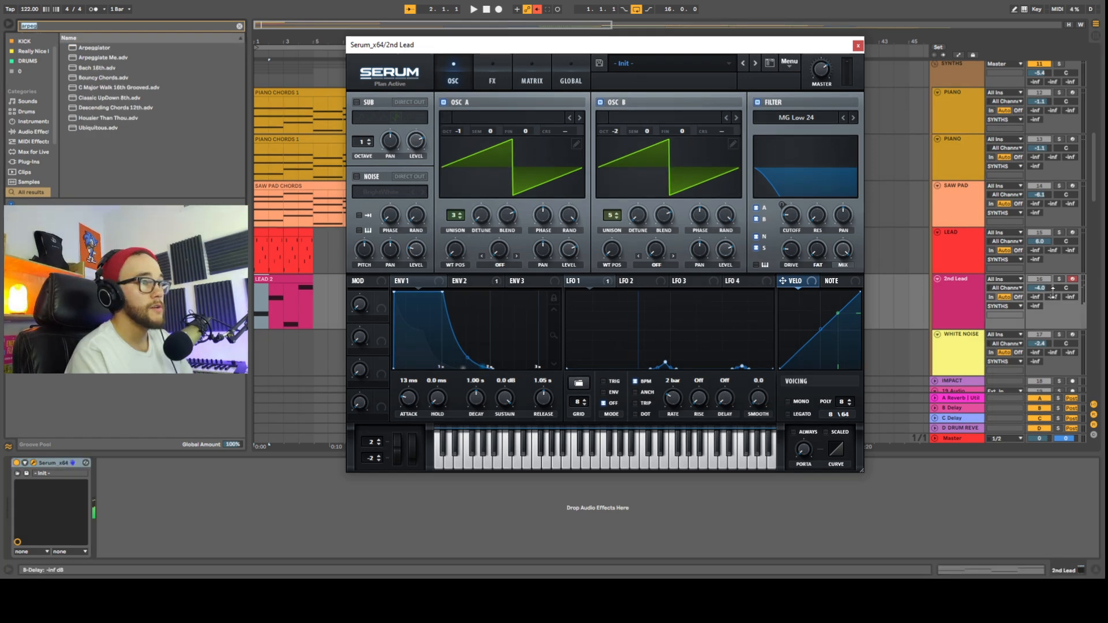
Audition the 2nd Lead track soloed and review the modulation matrix and oscillator settings of its Serum patch.
click(1059, 279)
key(space)
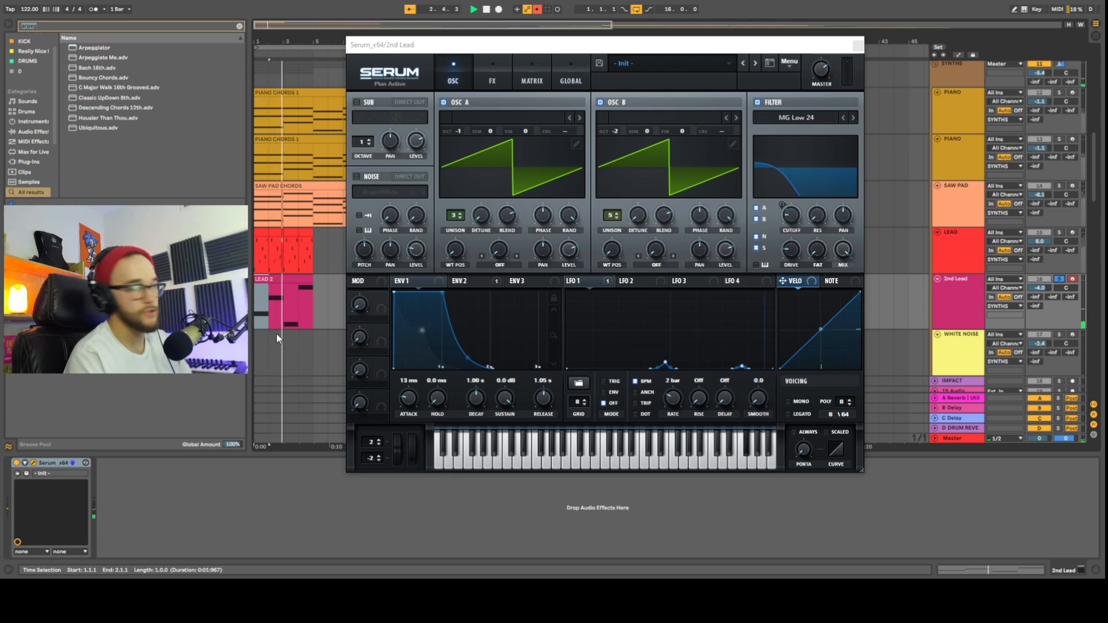
click(529, 79)
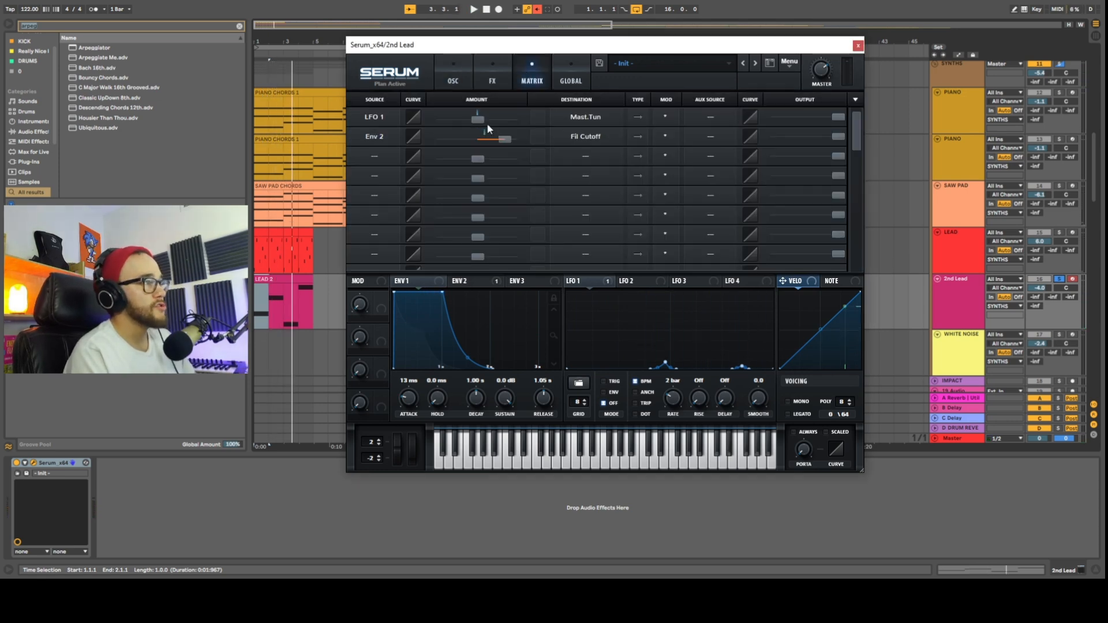
click(453, 79)
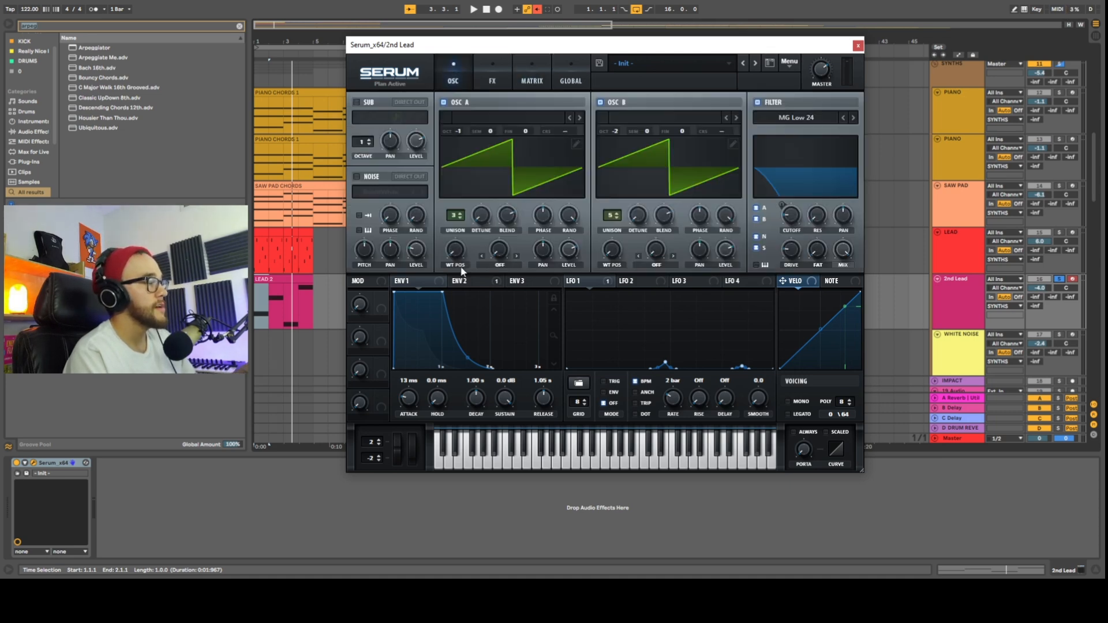
click(262, 495)
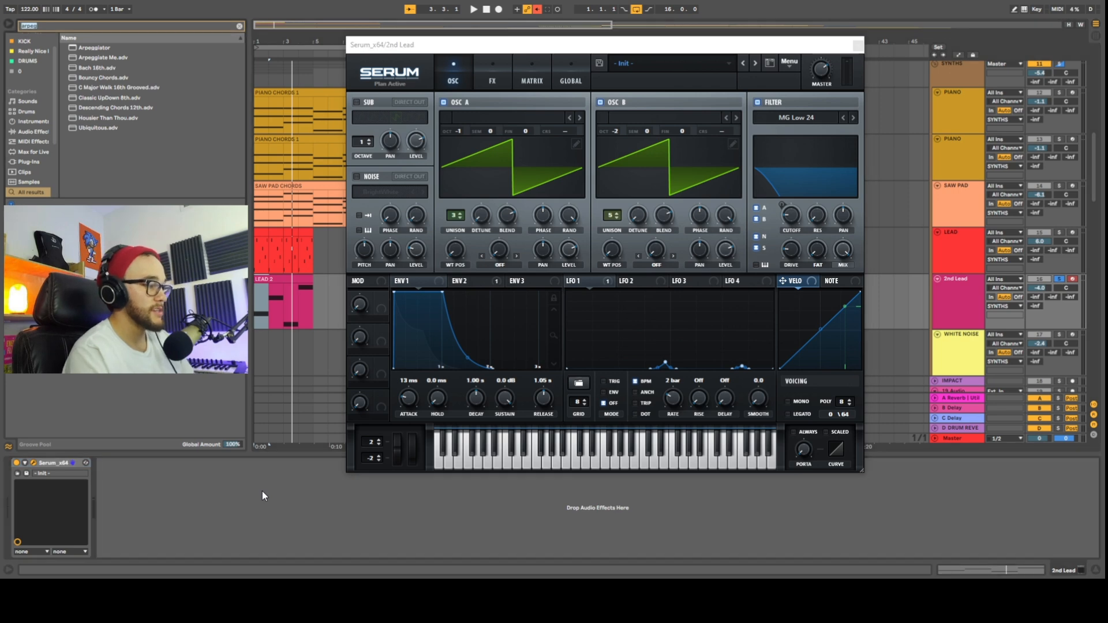
Add a Saturator after Serum, set it to Hard Curve with about 12.6 dB drive, lower its output level, and audition the sound.
text(satu)
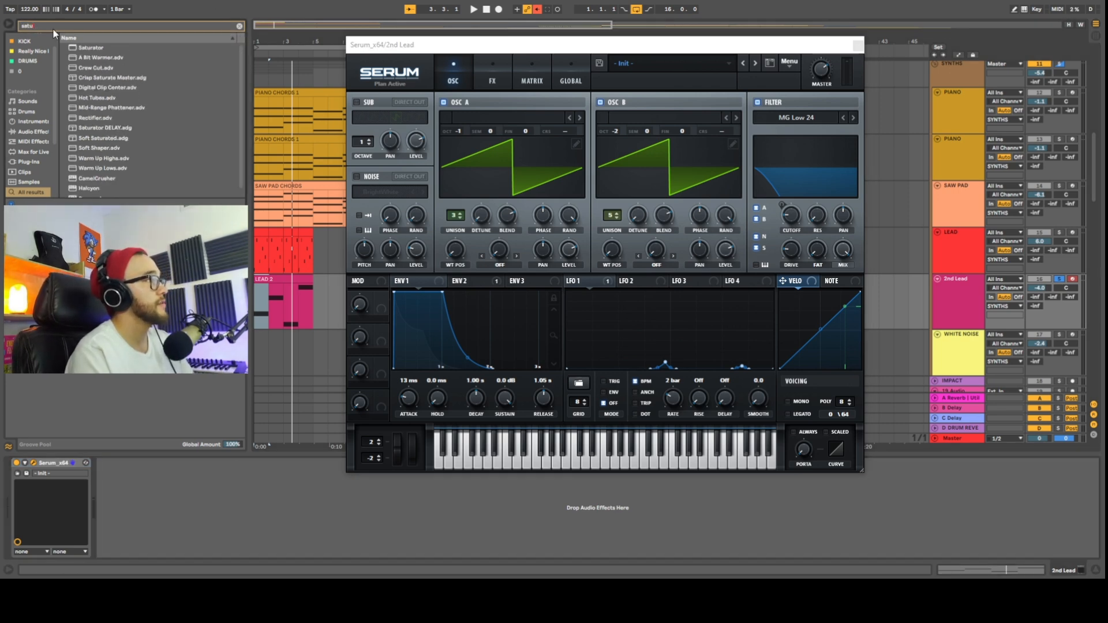
drag(87, 48, 344, 510)
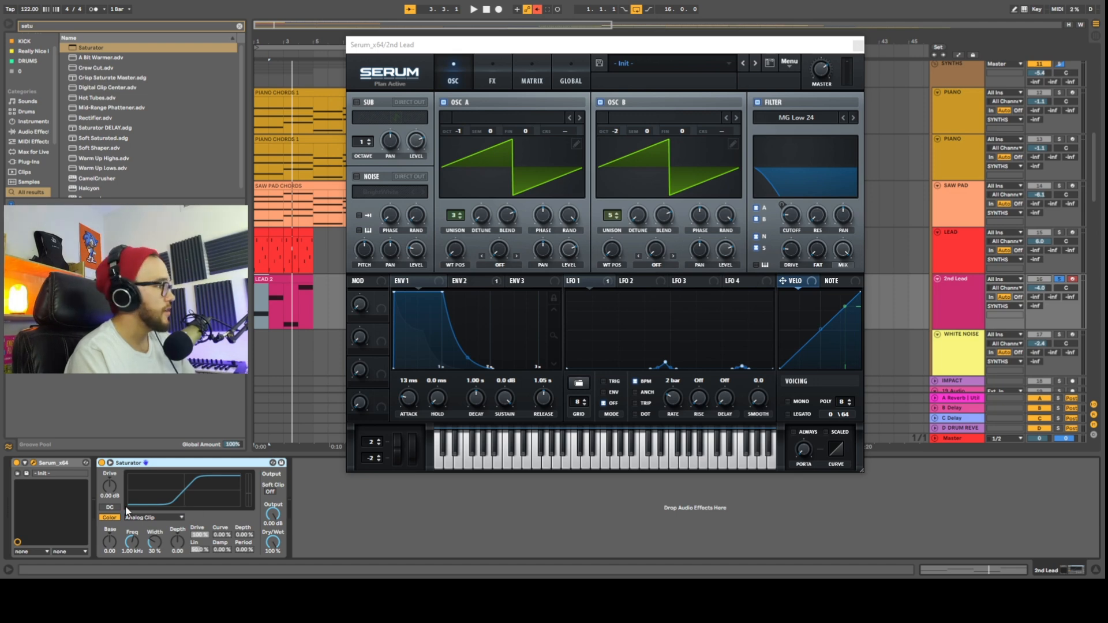
click(138, 517)
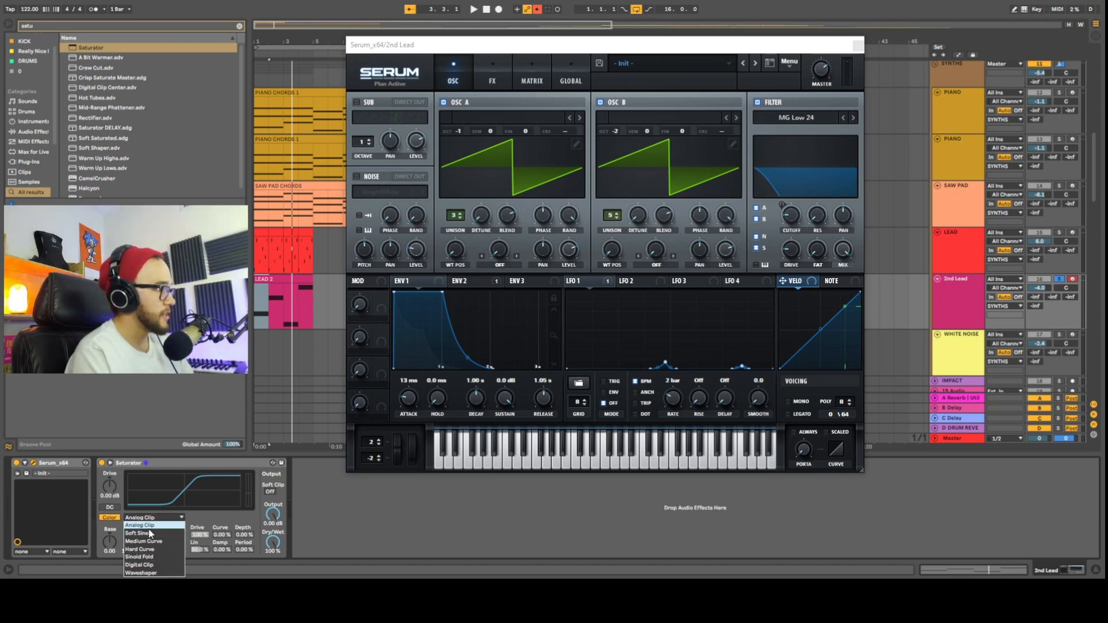
click(152, 550)
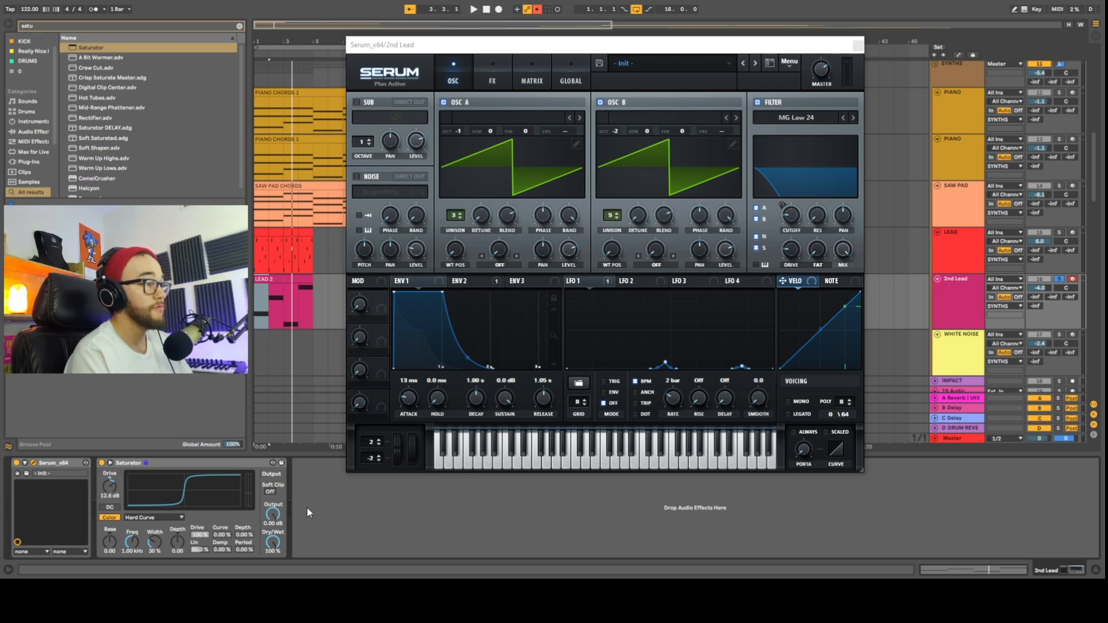
text(-8)
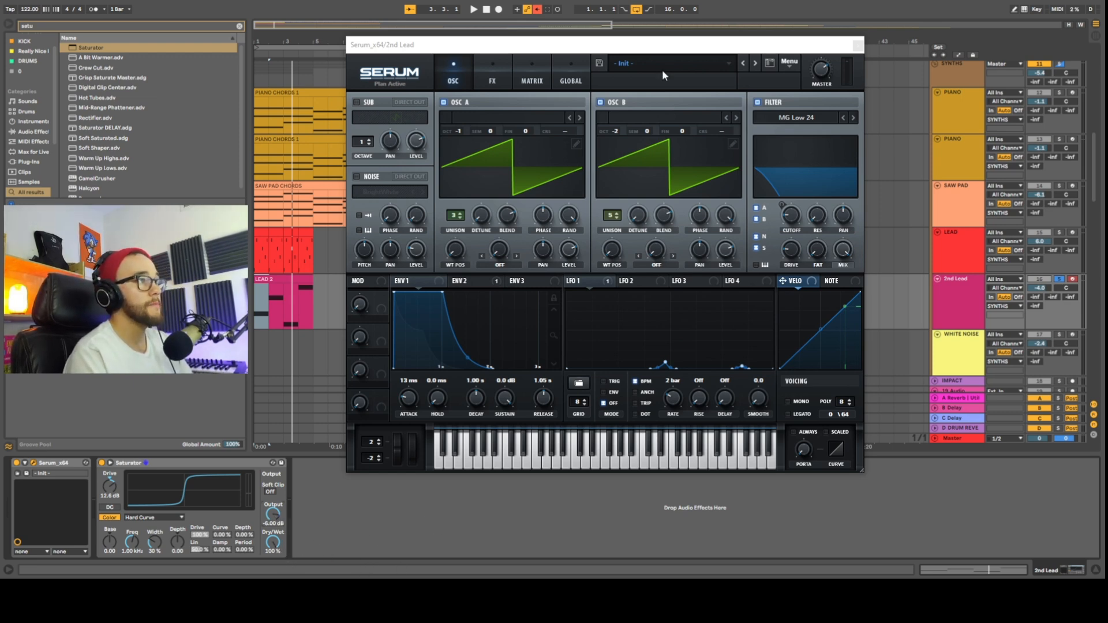
click(676, 47)
key(space)
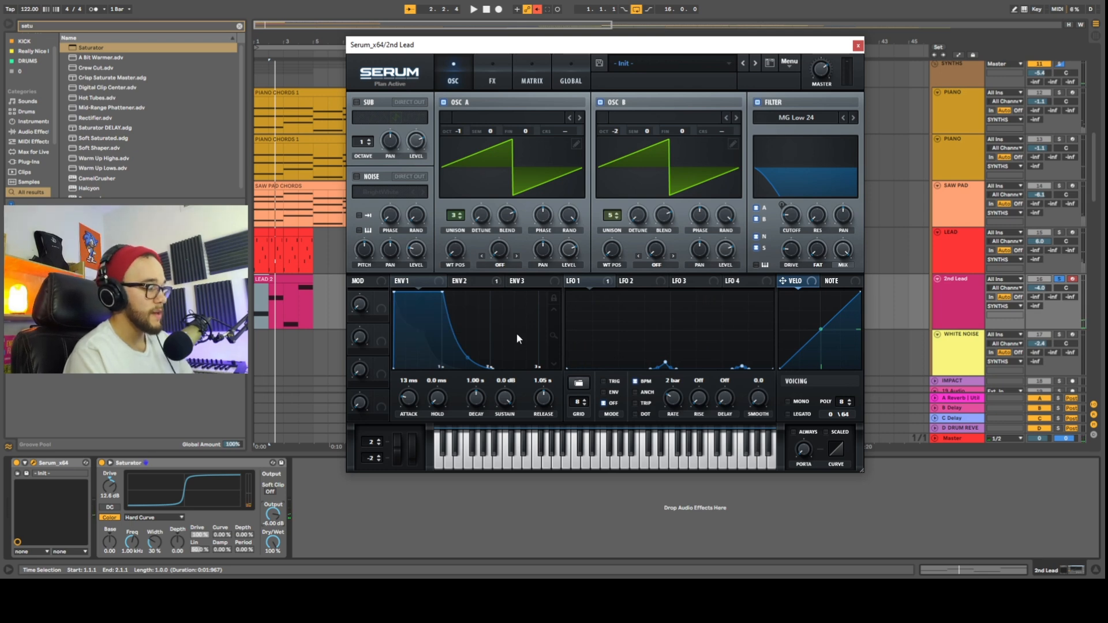
Add a Delay and a Reverb after the Saturator on the 2nd Lead track and close the Serum window.
key(ctrl+f)
text(delay)
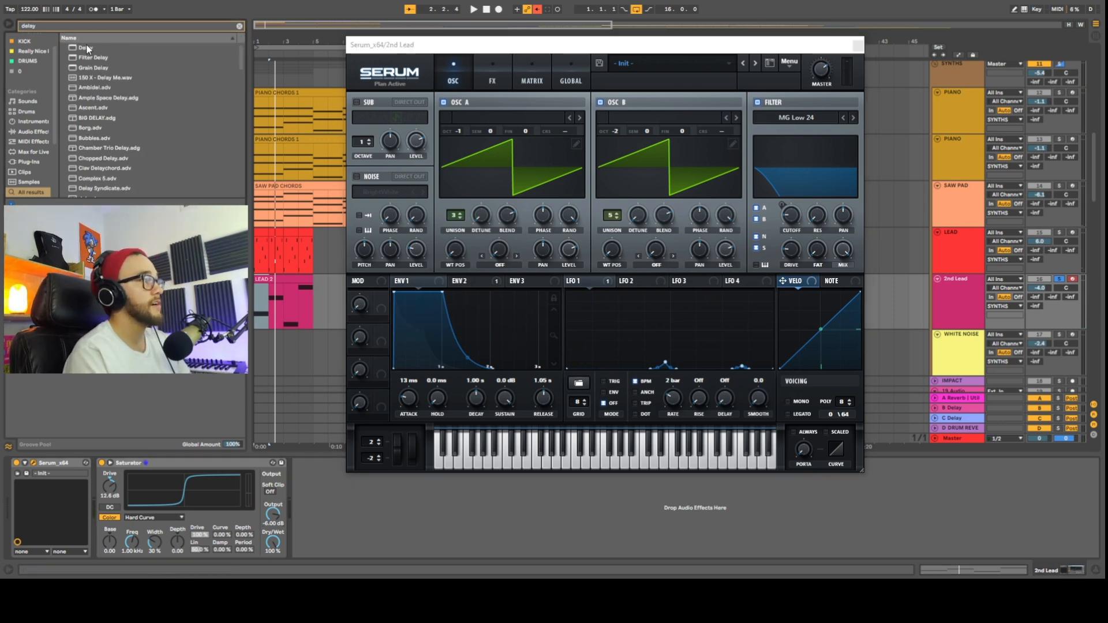
drag(87, 48, 365, 513)
click(75, 23)
text(rev)
drag(83, 49, 504, 528)
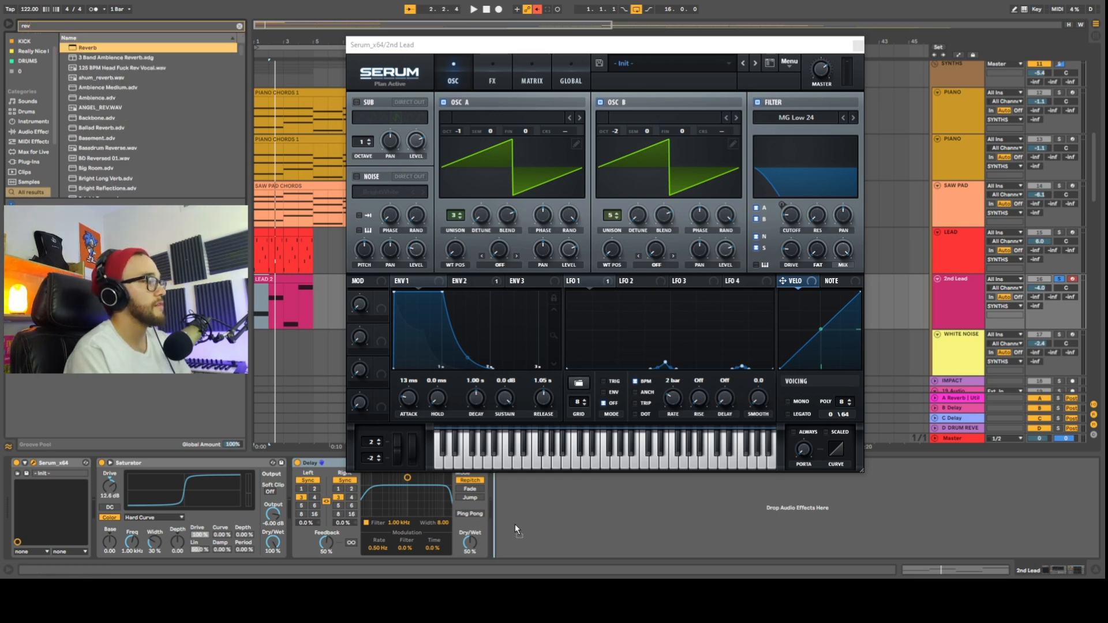
click(858, 45)
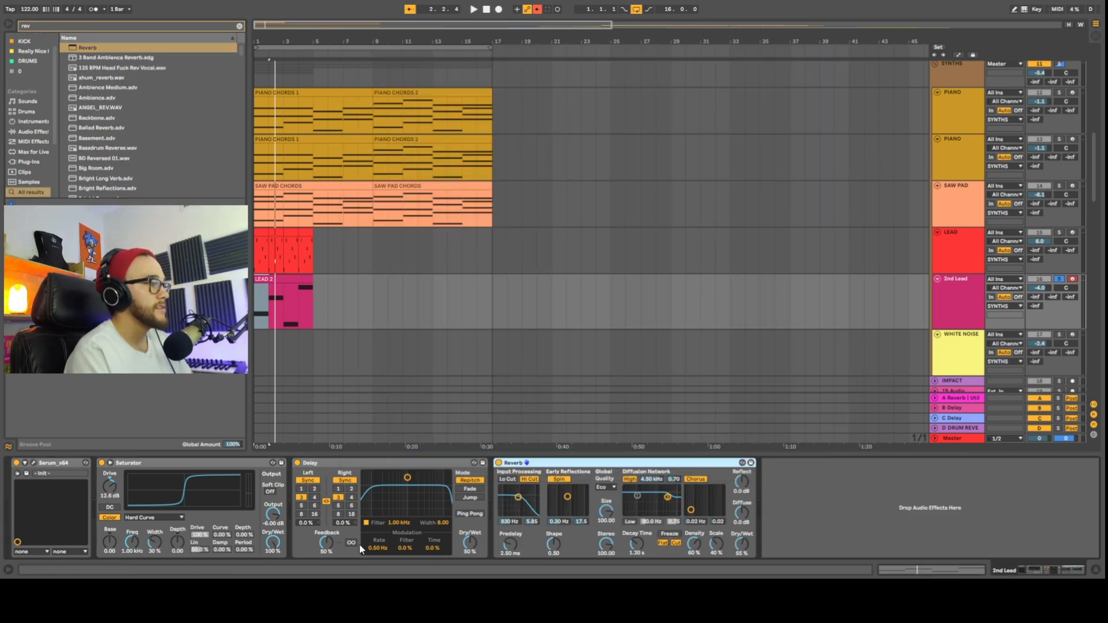
Set the Delay feedback to 38% and the Reverb to 67% dry/wet with its input low cut enabled at about 1.84 kHz.
drag(332, 545, 331, 552)
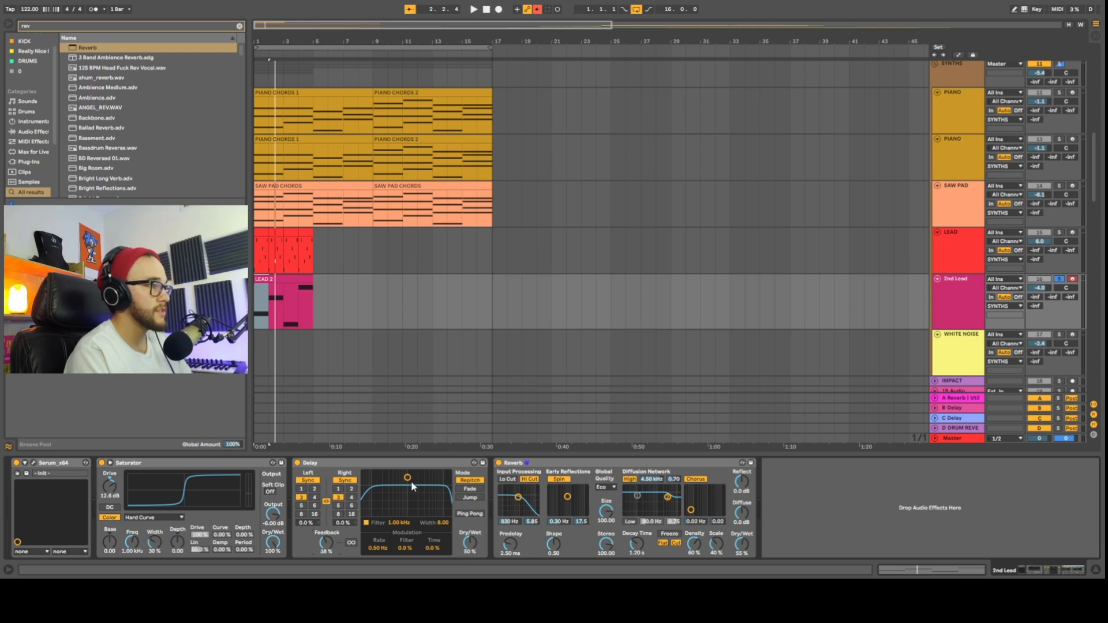
click(534, 463)
click(436, 464)
click(534, 463)
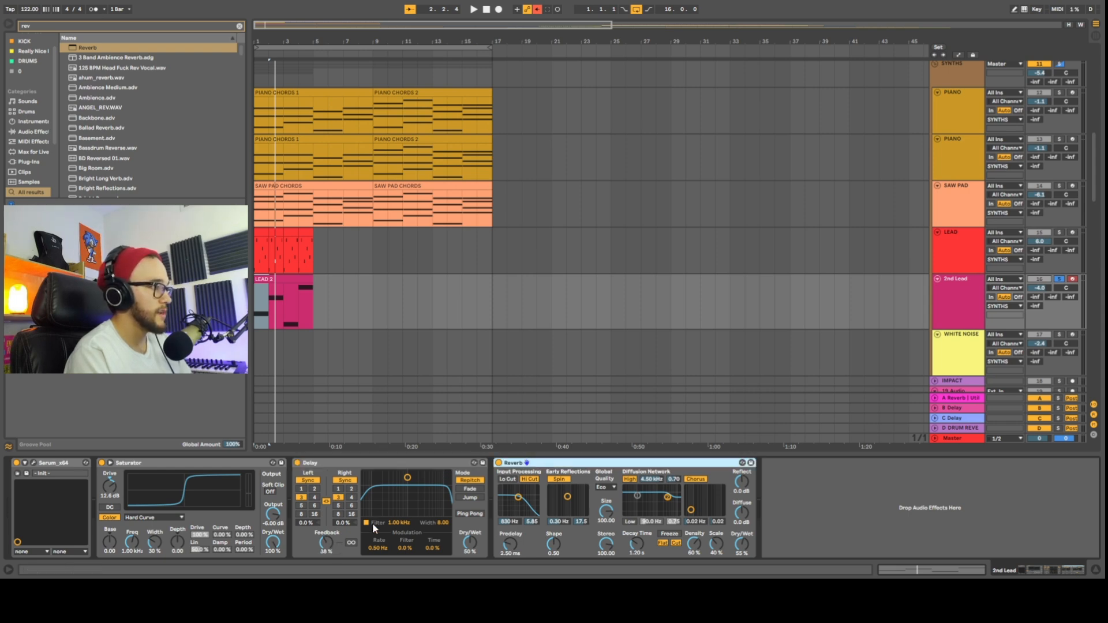
drag(477, 552, 476, 555)
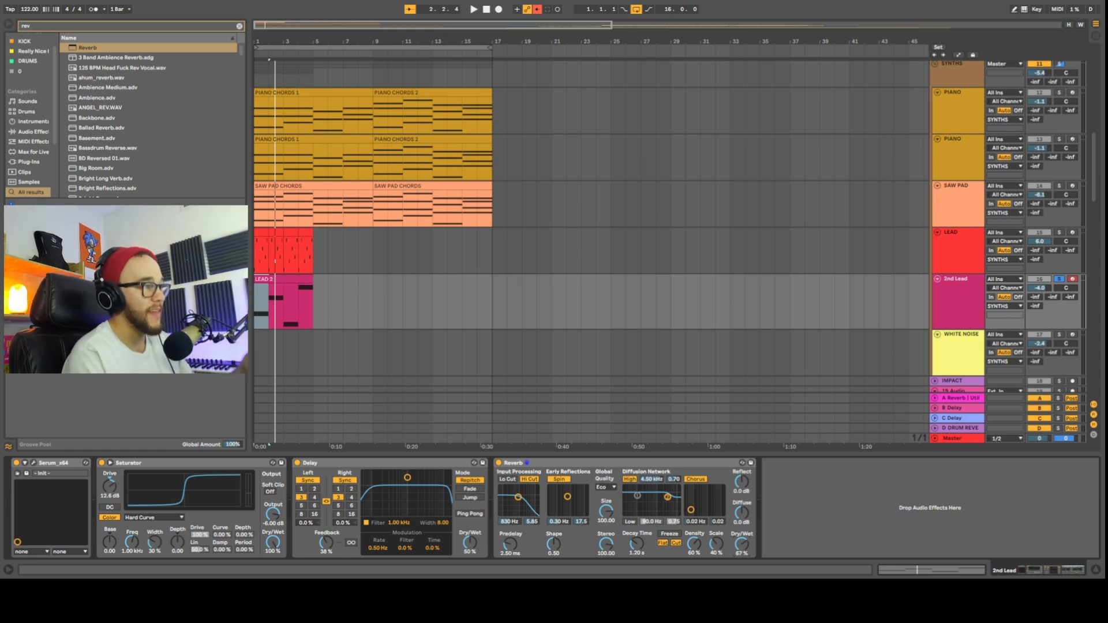
click(507, 479)
drag(519, 497, 523, 497)
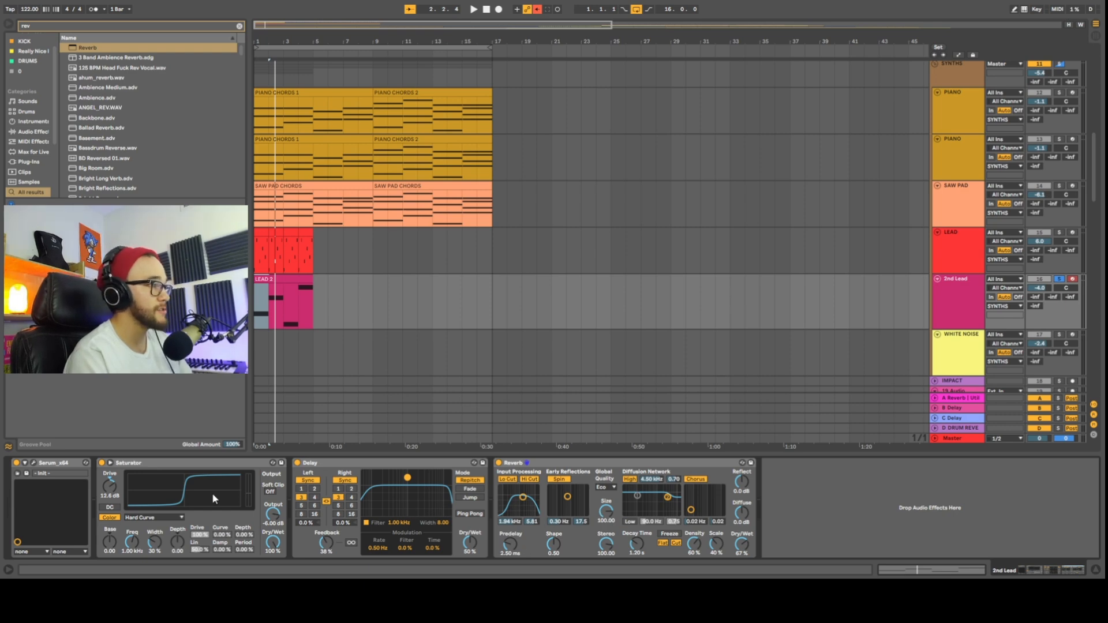
During playback, raise the Delay feedback to 47%, unlink its two channels and set the right channel's delay time to 5.
click(164, 483)
key(space)
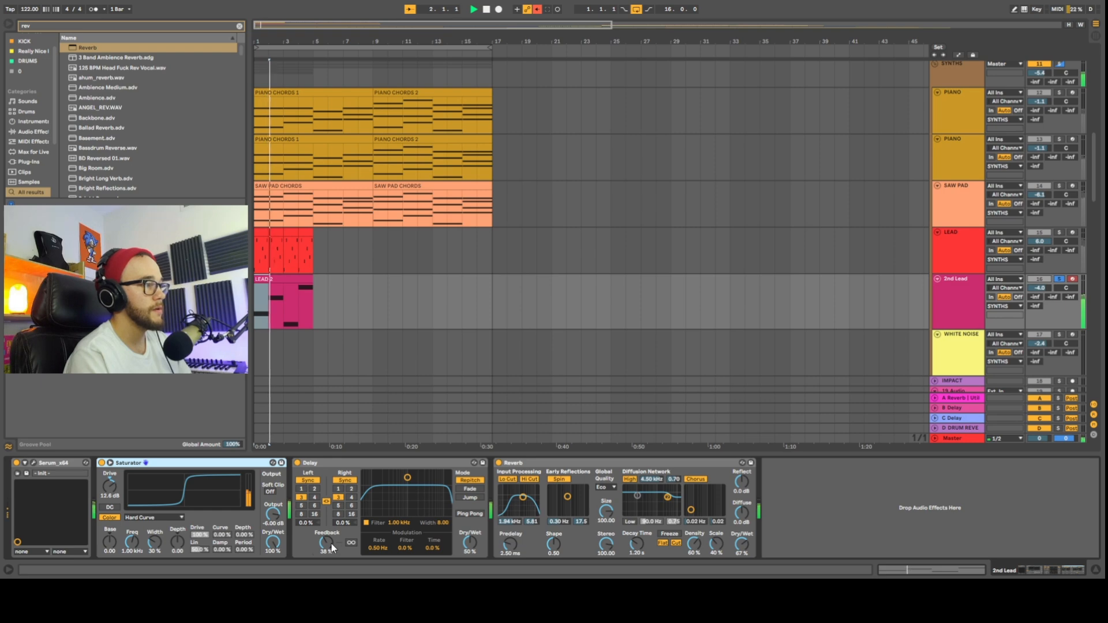
drag(326, 543, 326, 534)
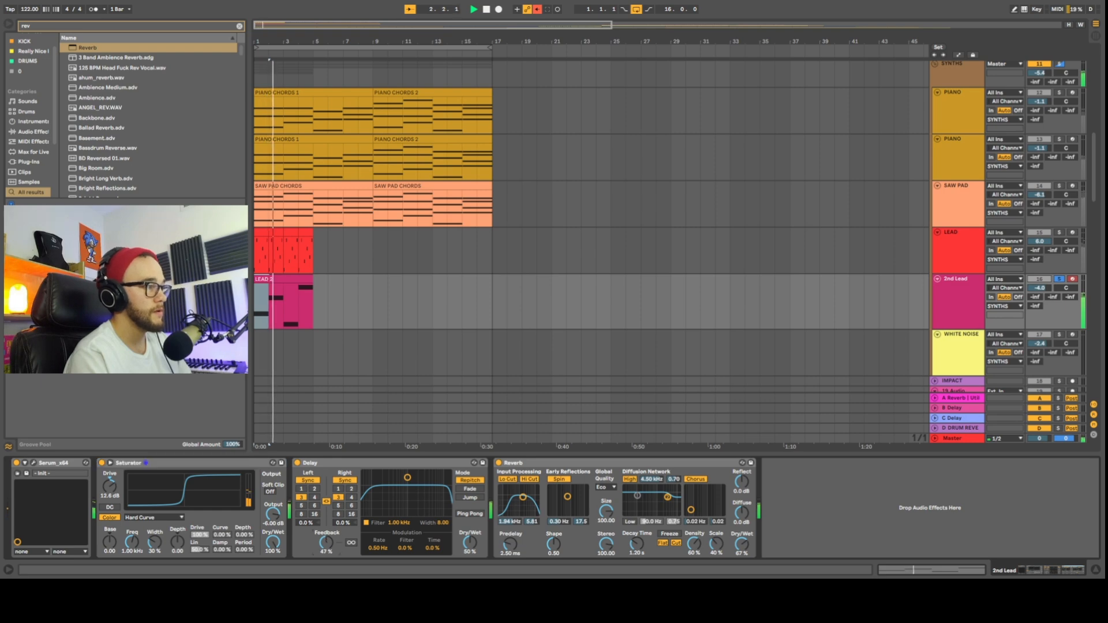
click(326, 501)
click(338, 506)
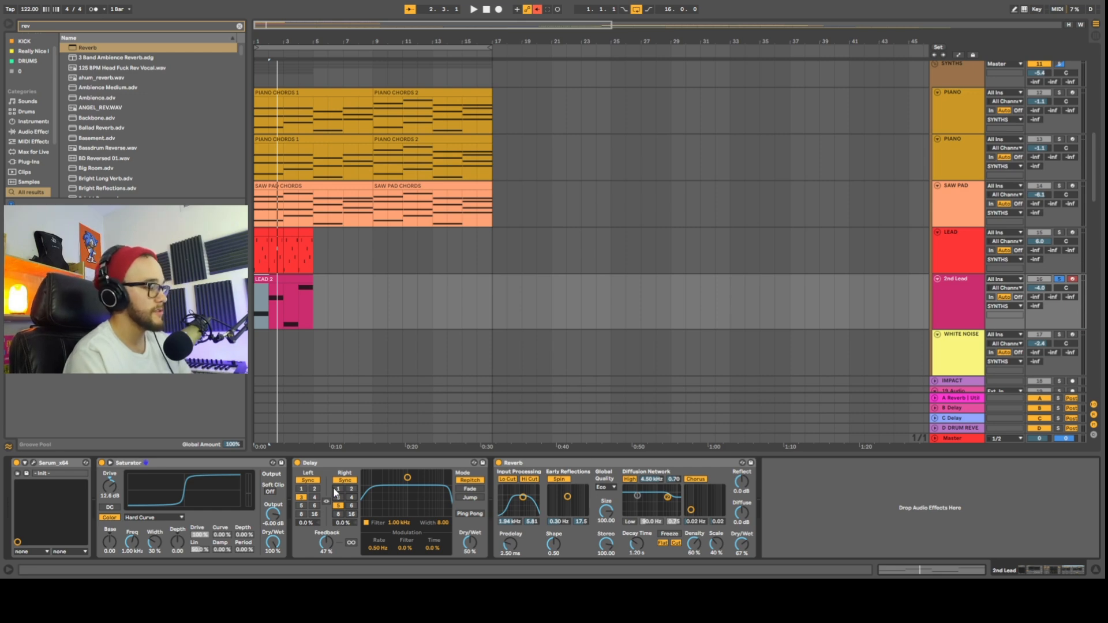
Insert an Arpeggiator in front of Serum on the 2nd Lead track and audition the arpeggiated lead.
key(ctrl+f)
text(arp)
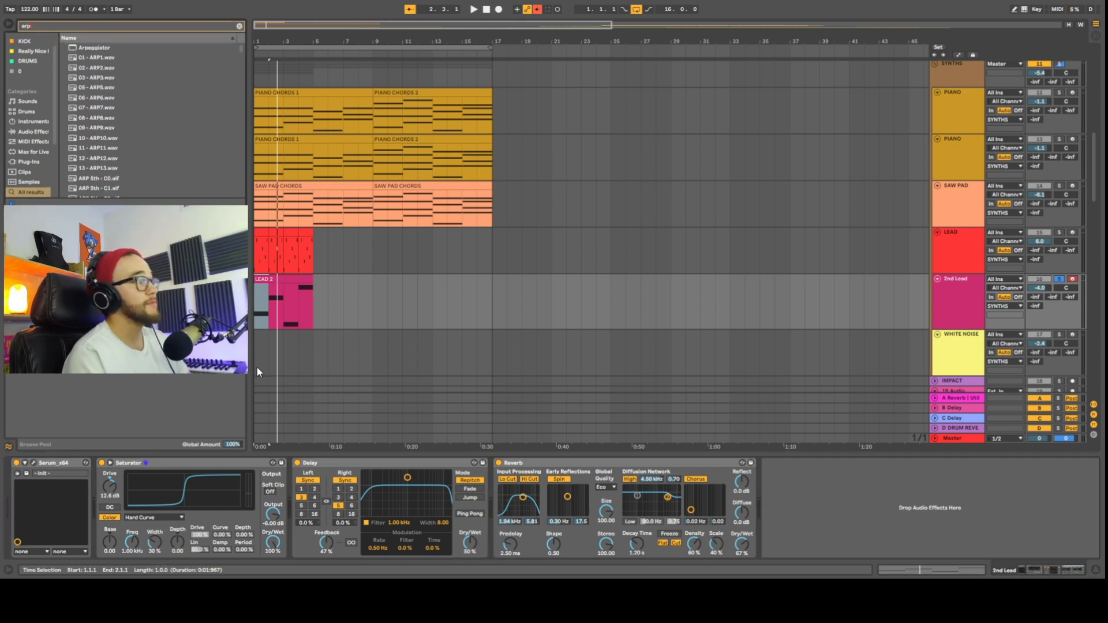
drag(109, 48, 49, 486)
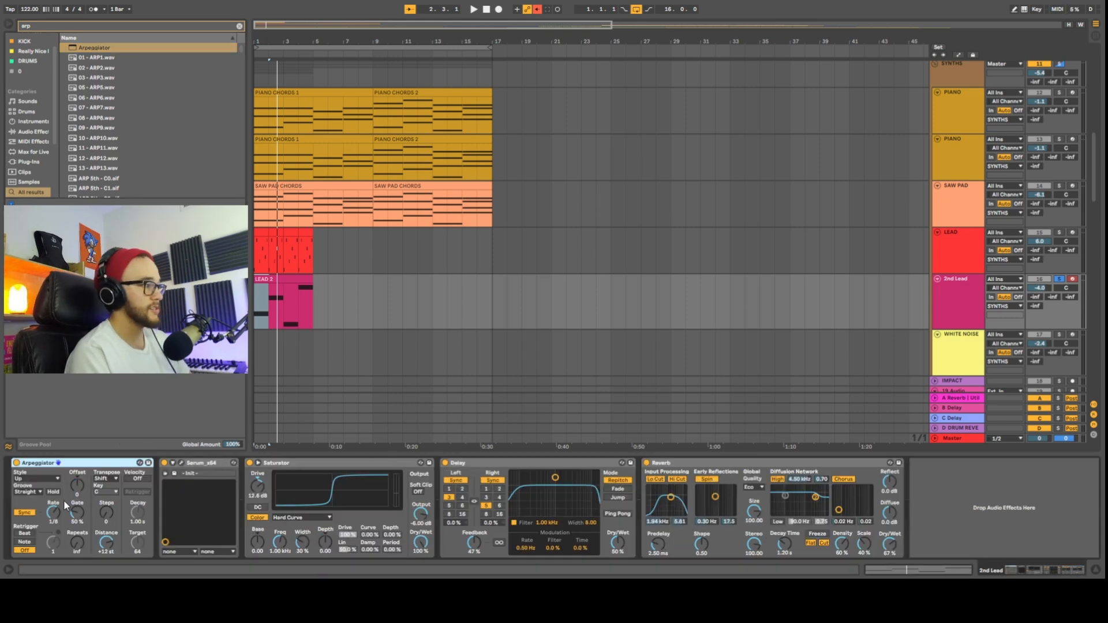
key(space)
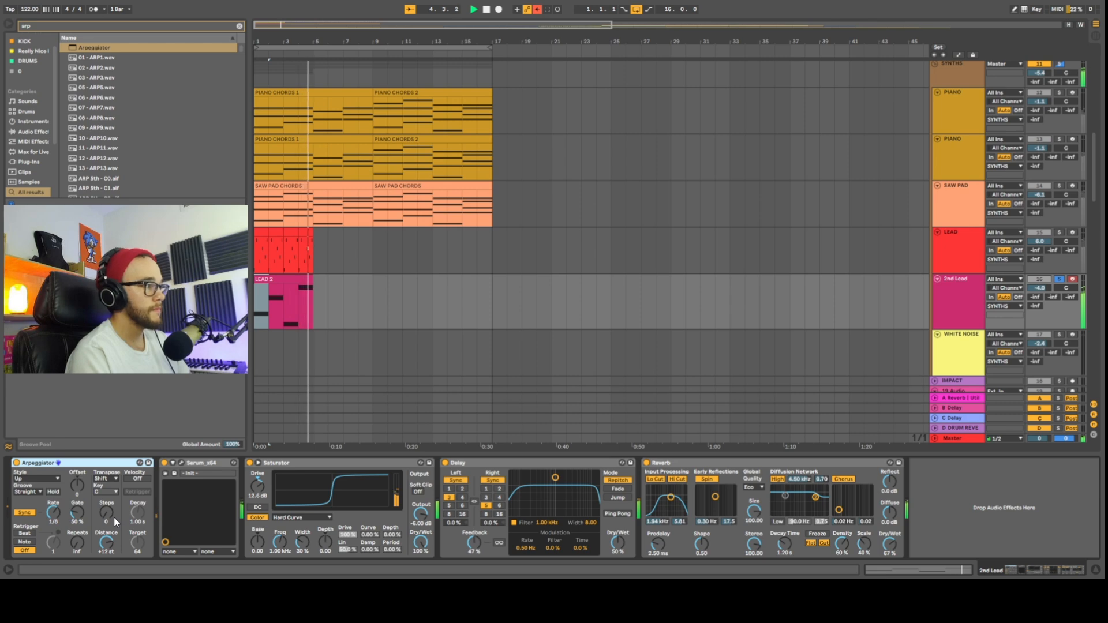
key(space)
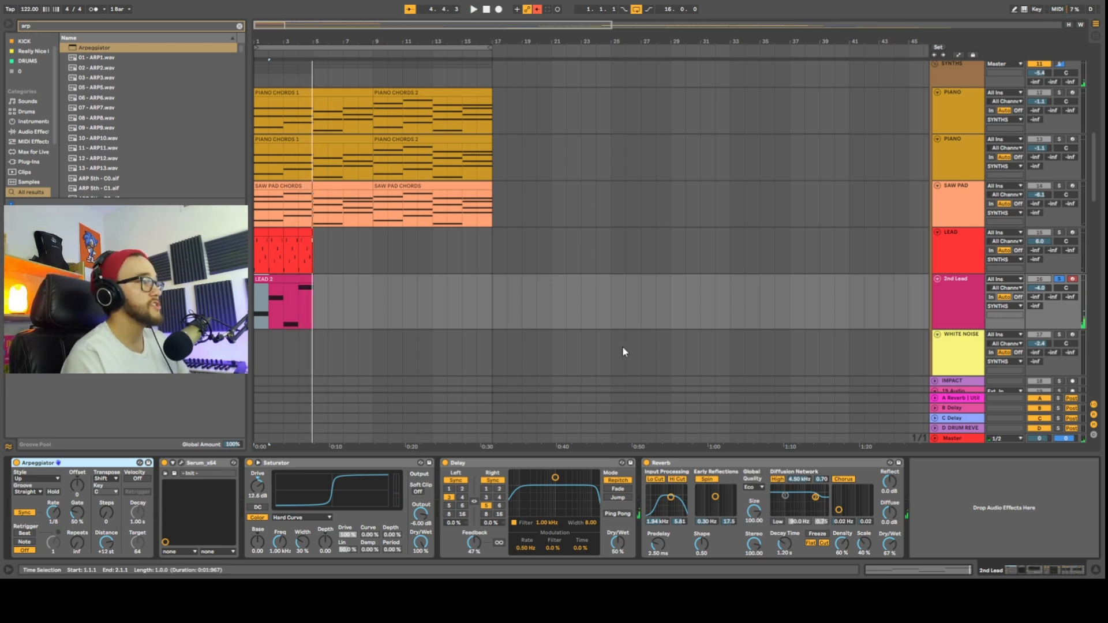
Set the Arpeggiator gate to about 63% and the Delay dry/wet to about 67%, and audition the result.
scroll(369, 275, down, 1)
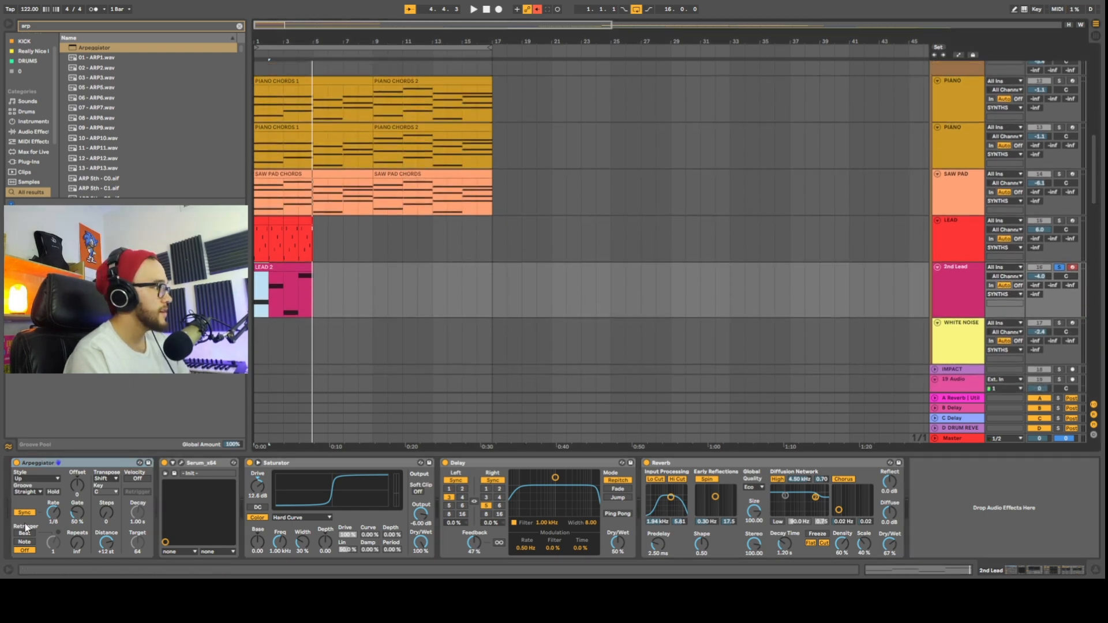
drag(66, 521, 67, 518)
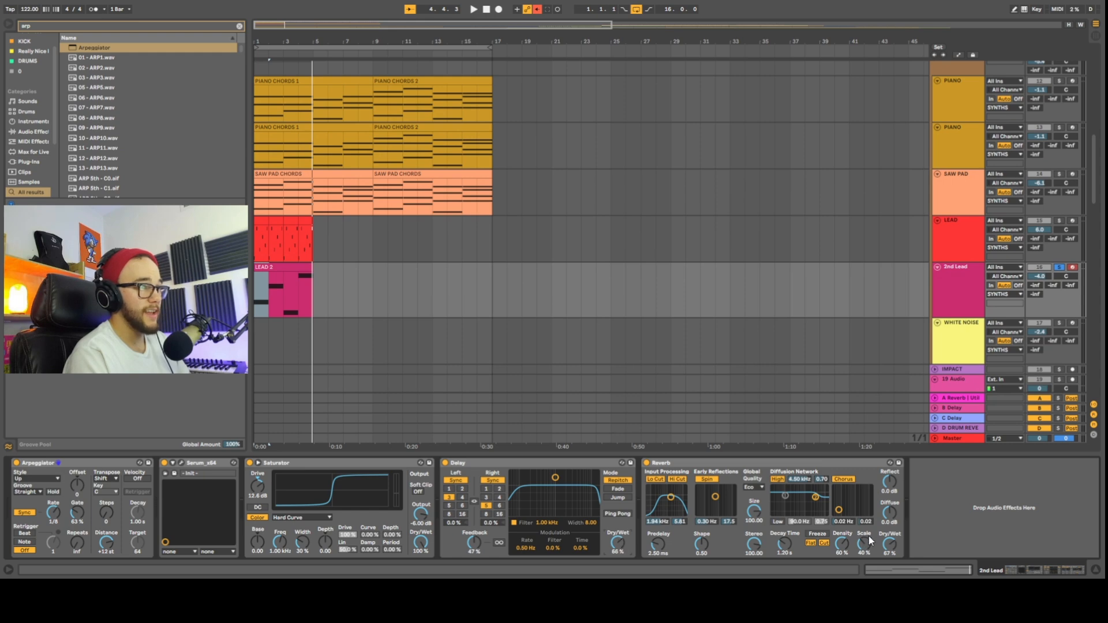
key(space)
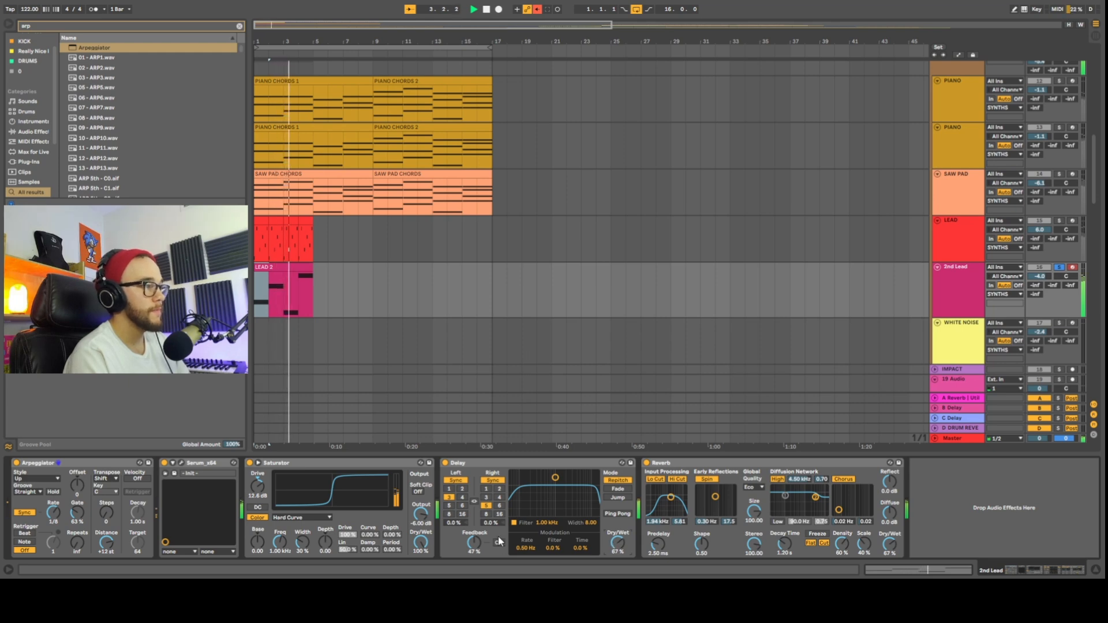
key(space)
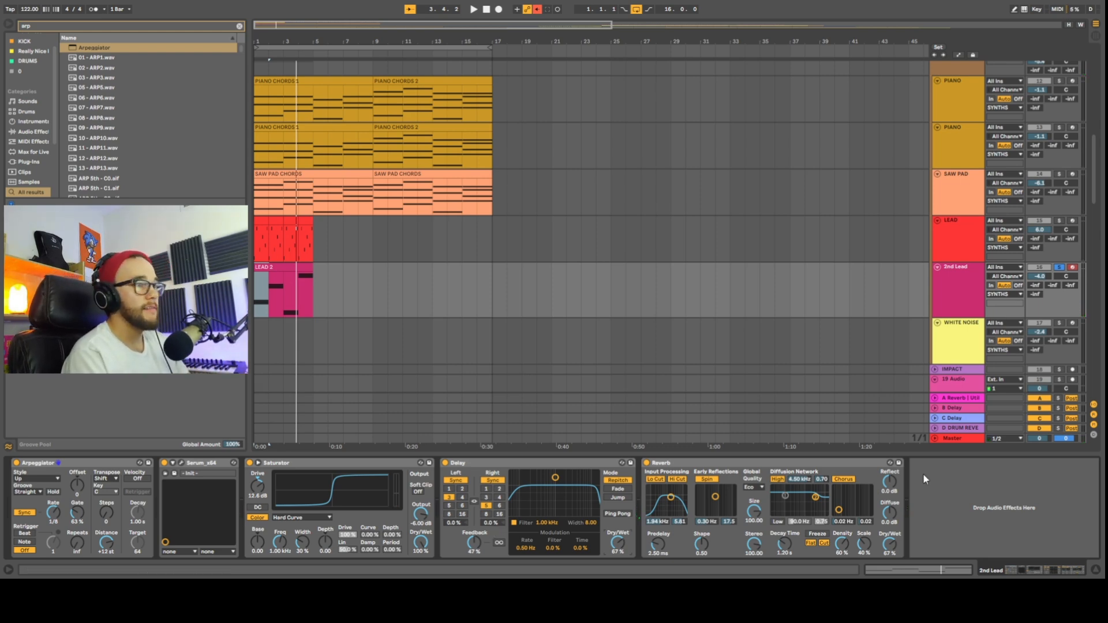
Add two Auto Filters followed by an Auto Pan after the Reverb on the 2nd Lead track.
click(641, 465)
key(ctrl+f)
text(auto)
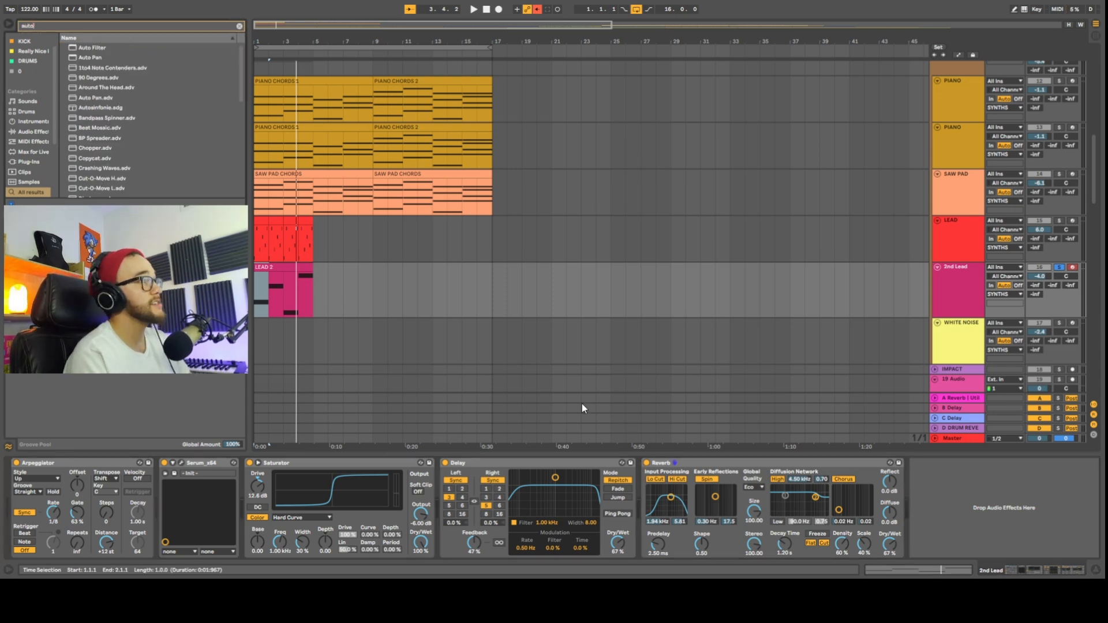
drag(99, 49, 935, 492)
drag(97, 58, 1045, 509)
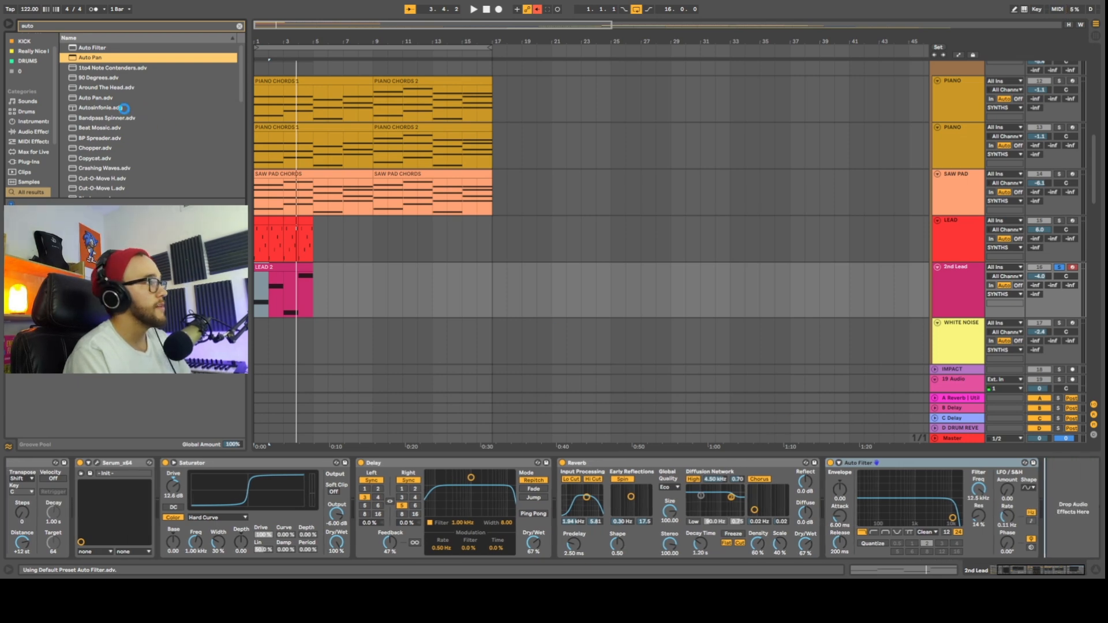
drag(96, 48, 987, 488)
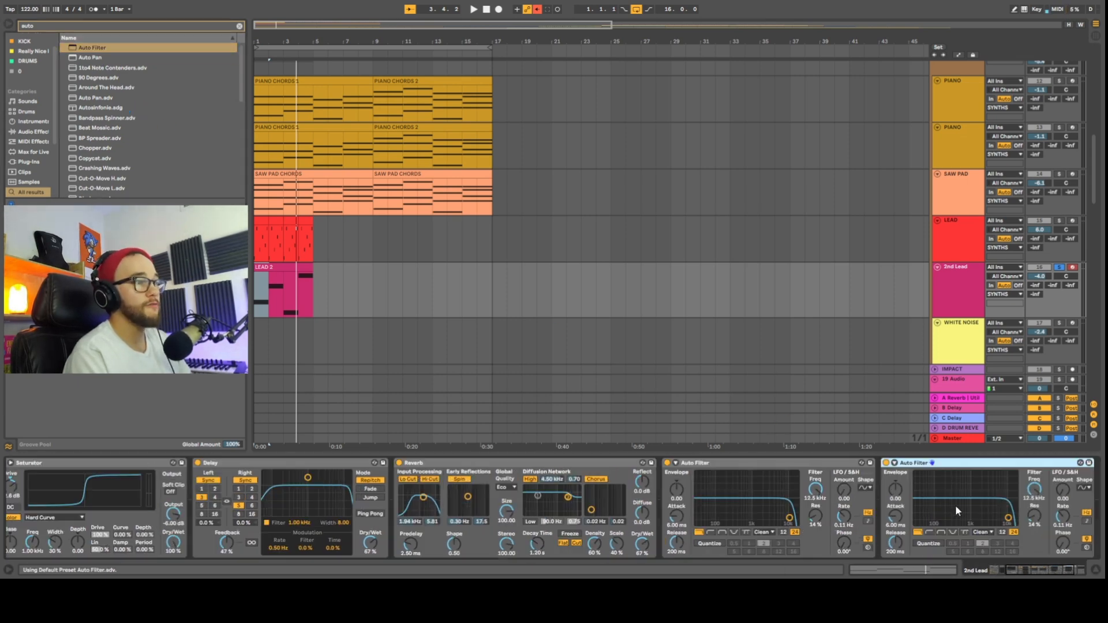
Bypass the first Auto Filter and set the second to 12 dB slope, about 6.86 kHz cutoff, 0% resonance and about 8.29 LFO amount.
click(1049, 573)
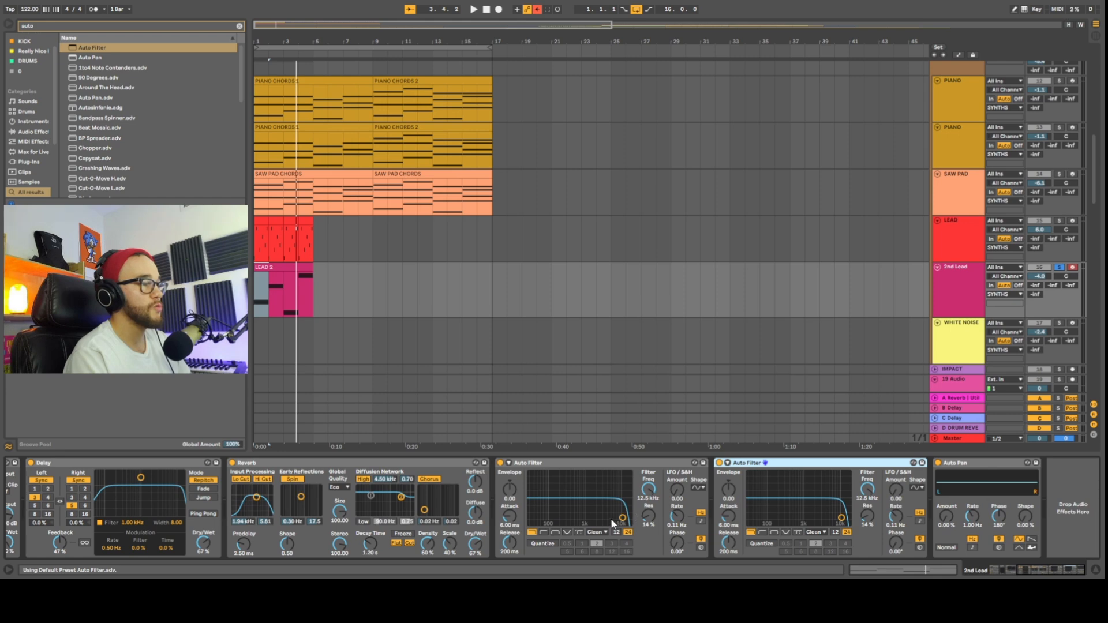
click(501, 463)
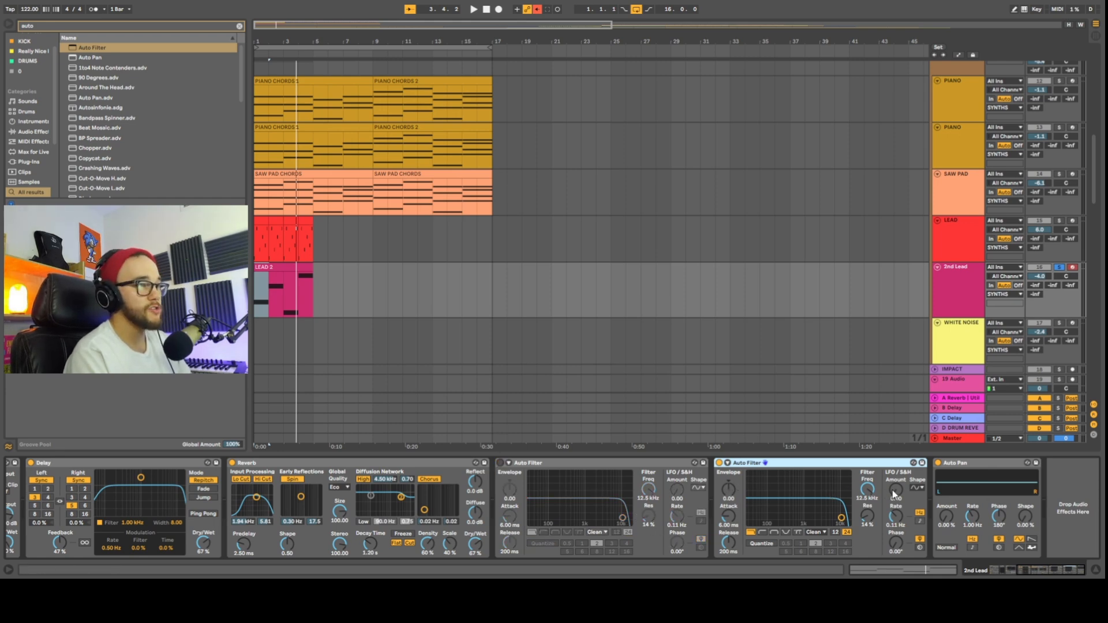
drag(896, 489, 896, 456)
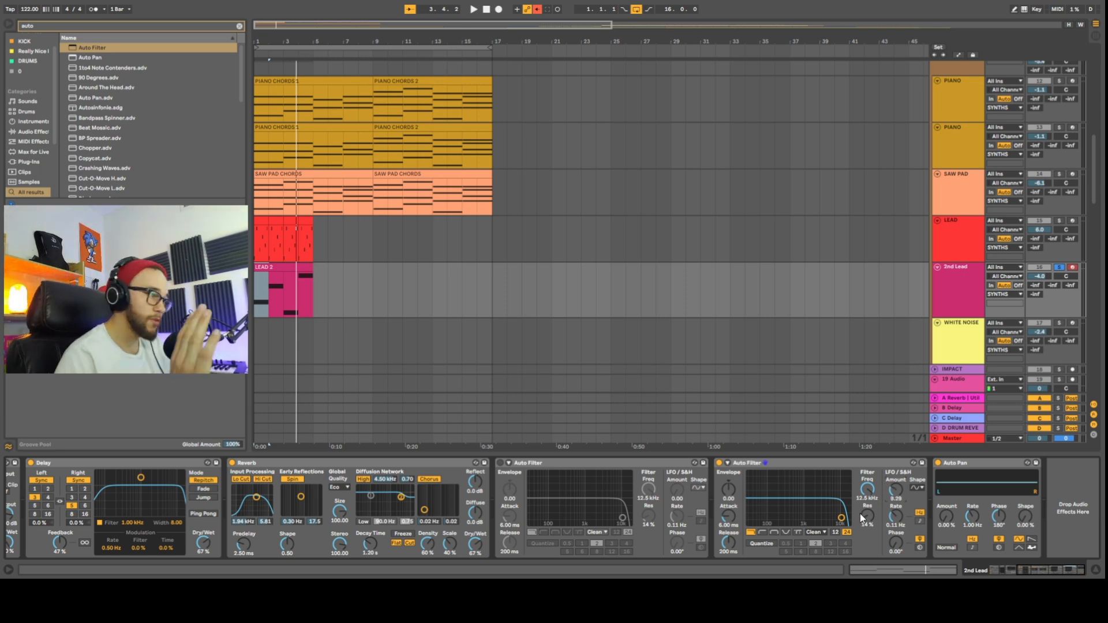
mouse_move(842, 518)
mouse_down()
mouse_move(826, 516)
mouse_move(833, 525)
mouse_up()
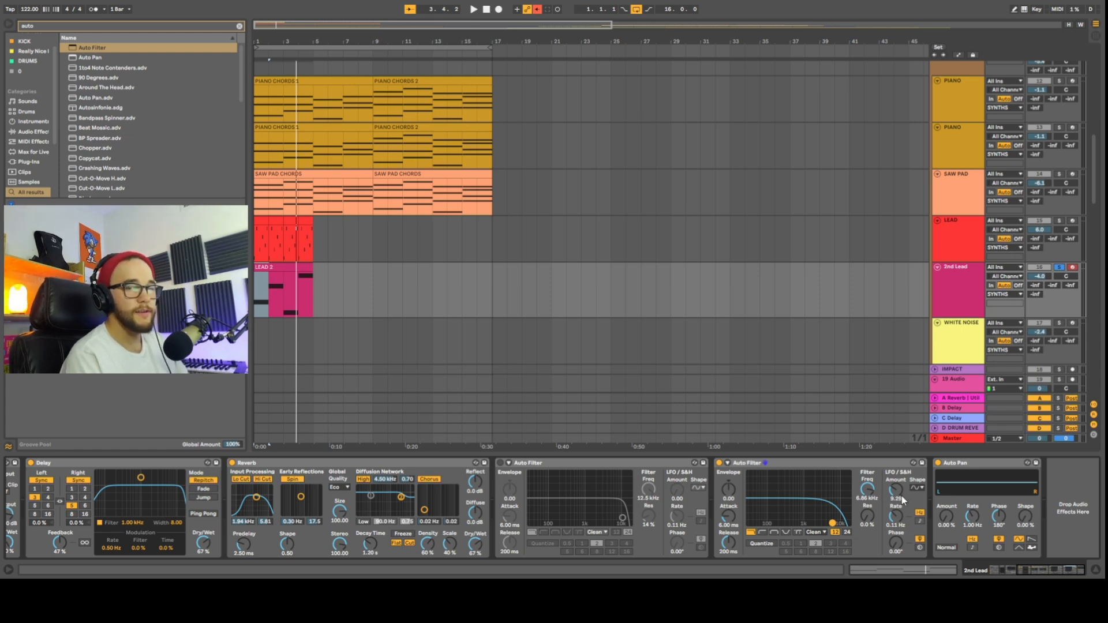
Play the 2nd Lead and set the second Auto Filter's LFO rate to about 0.27 Hz.
key(space)
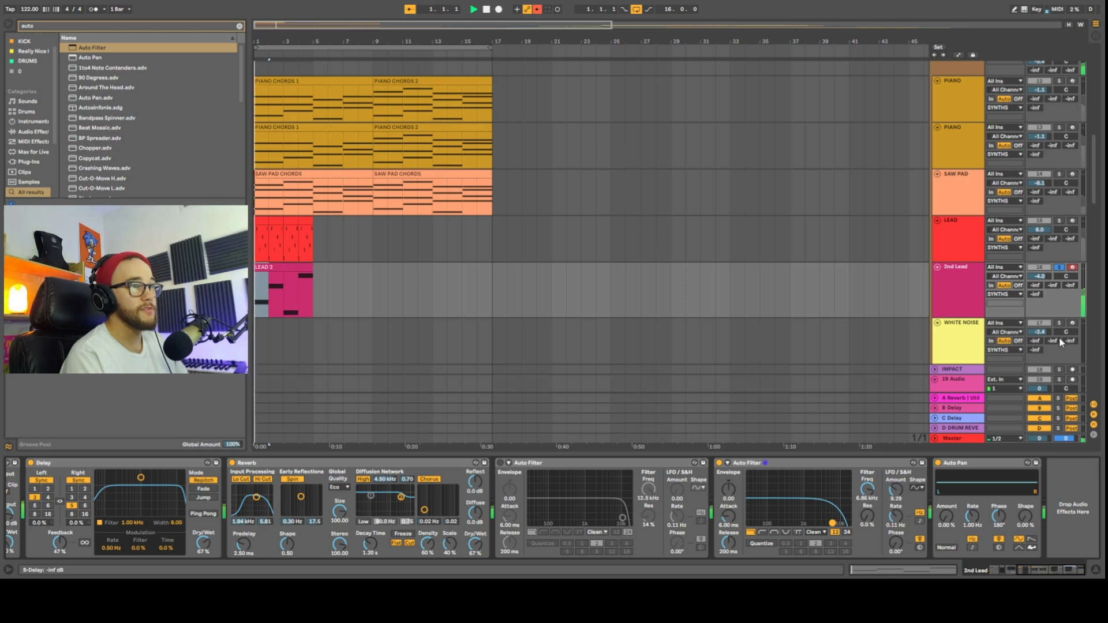
drag(894, 515, 894, 501)
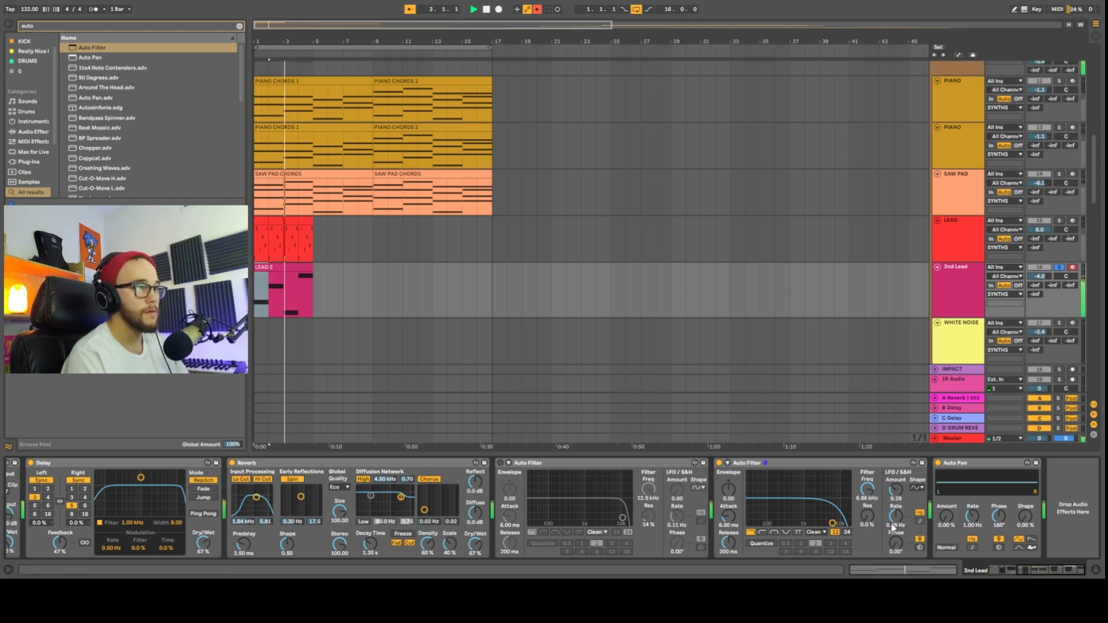
drag(895, 513, 893, 516)
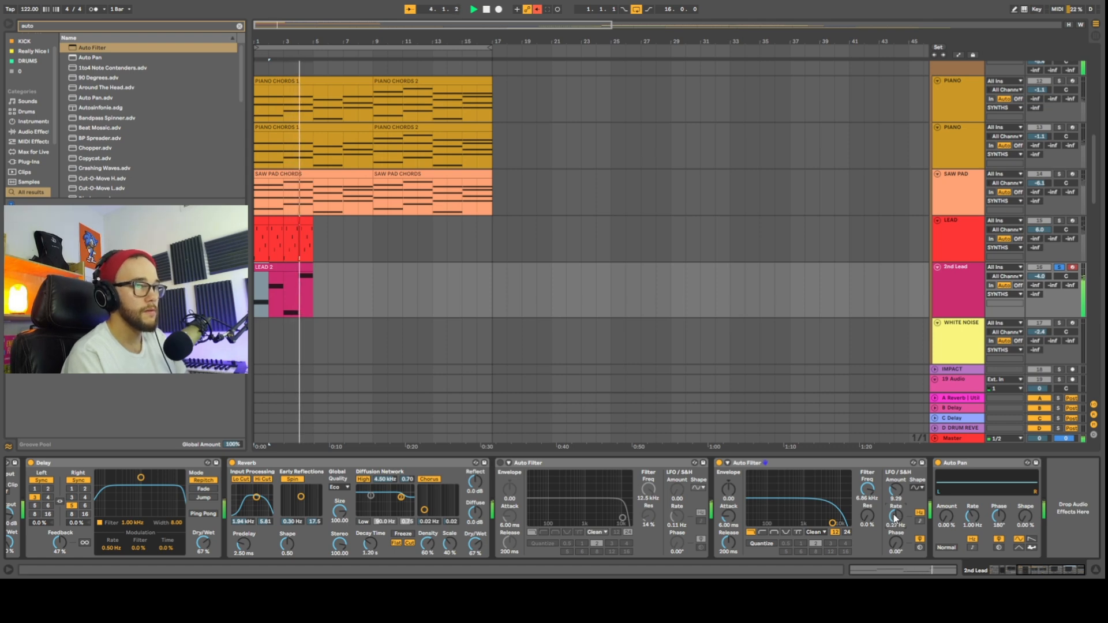
Insert an EQ Eight before the Delay on the 2nd Lead track.
key(ctrl+f)
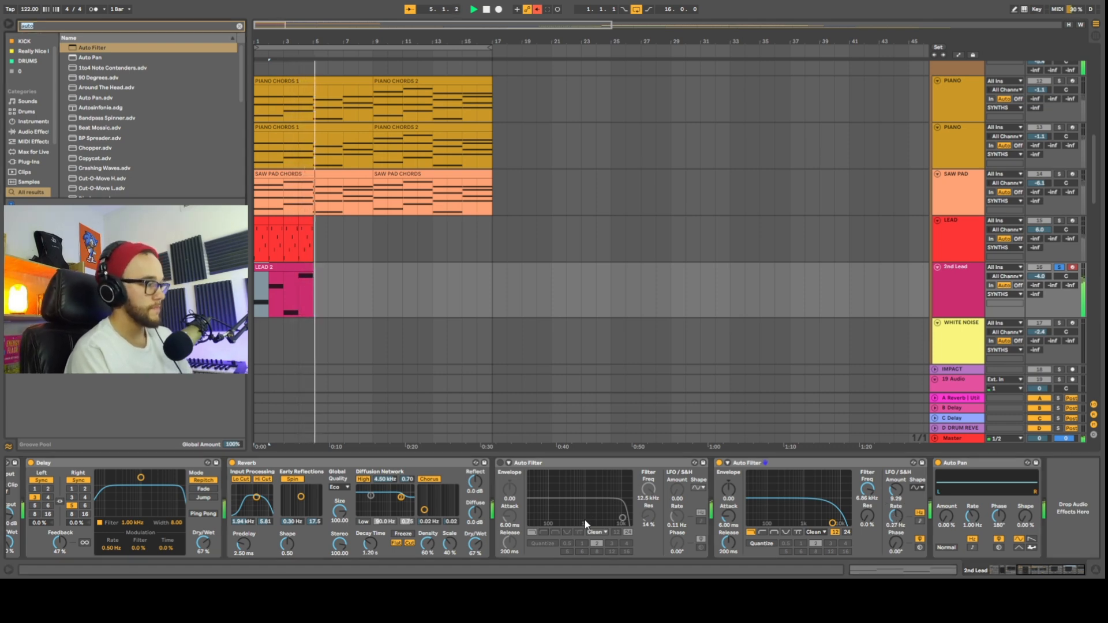
text(eq)
key(Down)
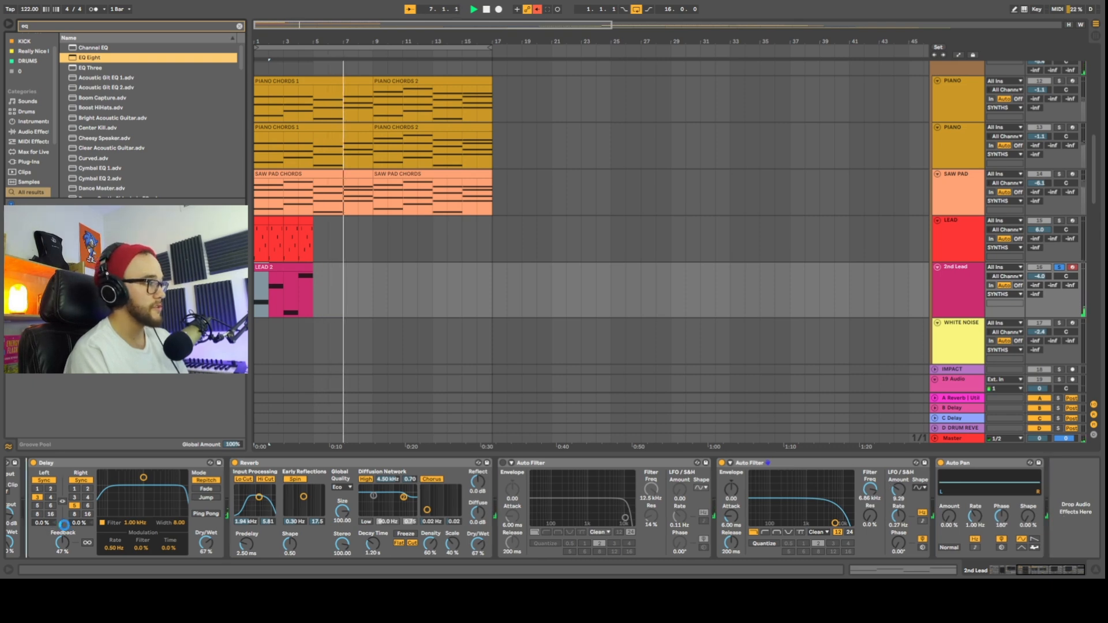
key(Return)
Shape the 2nd Lead's EQ Eight with a low cut at about 230 Hz, about -4.83 dB at 12.1 kHz, and -2.06 dB output gain.
drag(64, 510, 133, 519)
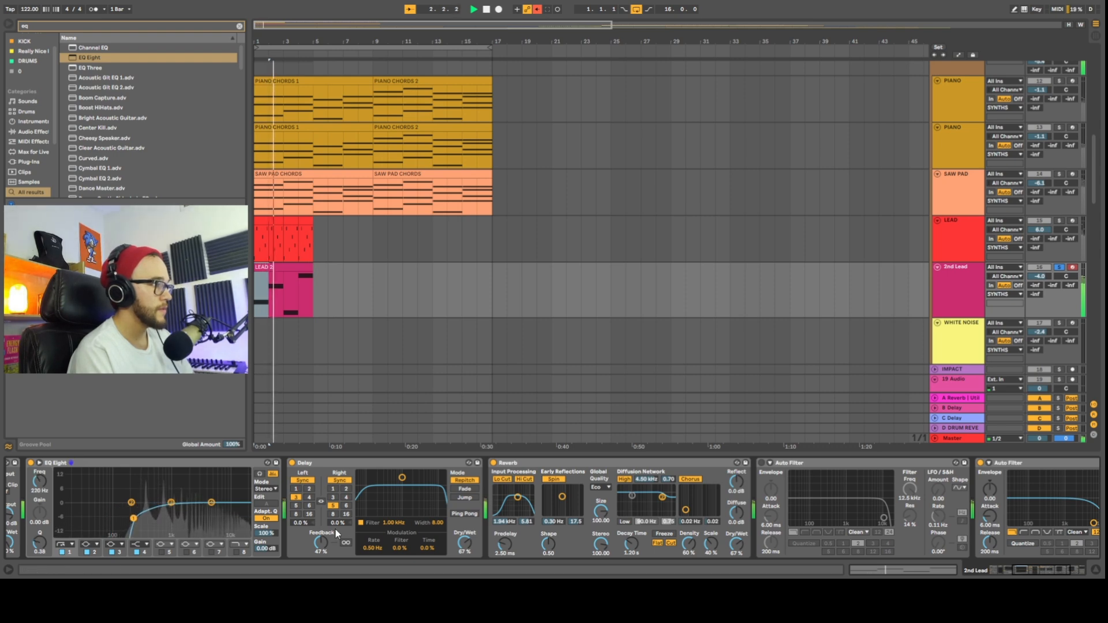
drag(211, 503, 232, 513)
drag(260, 550, 260, 563)
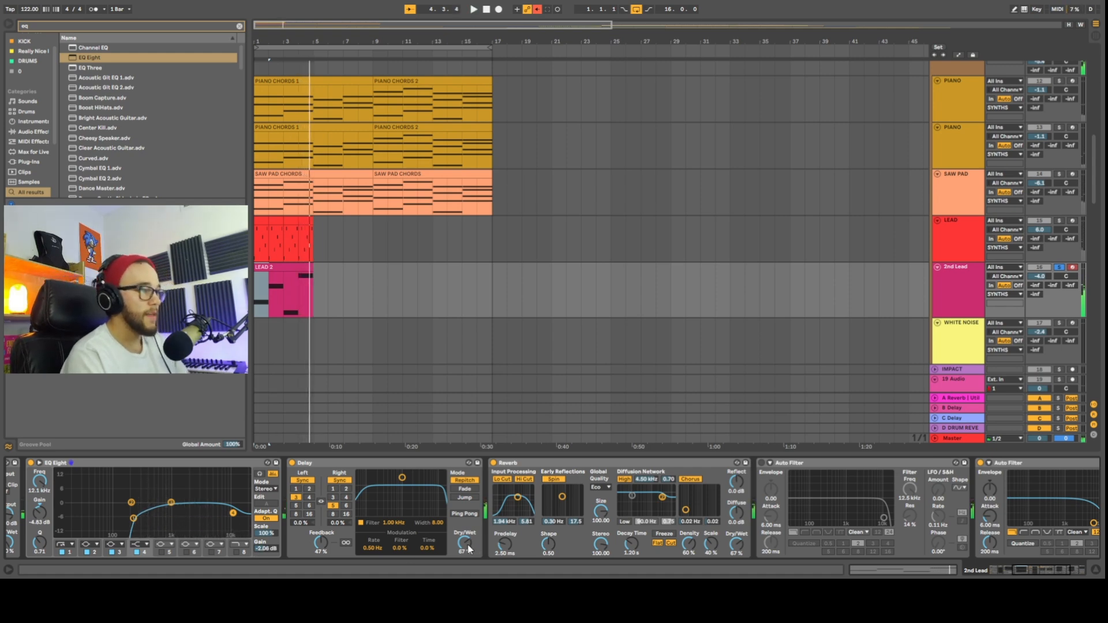
click(762, 463)
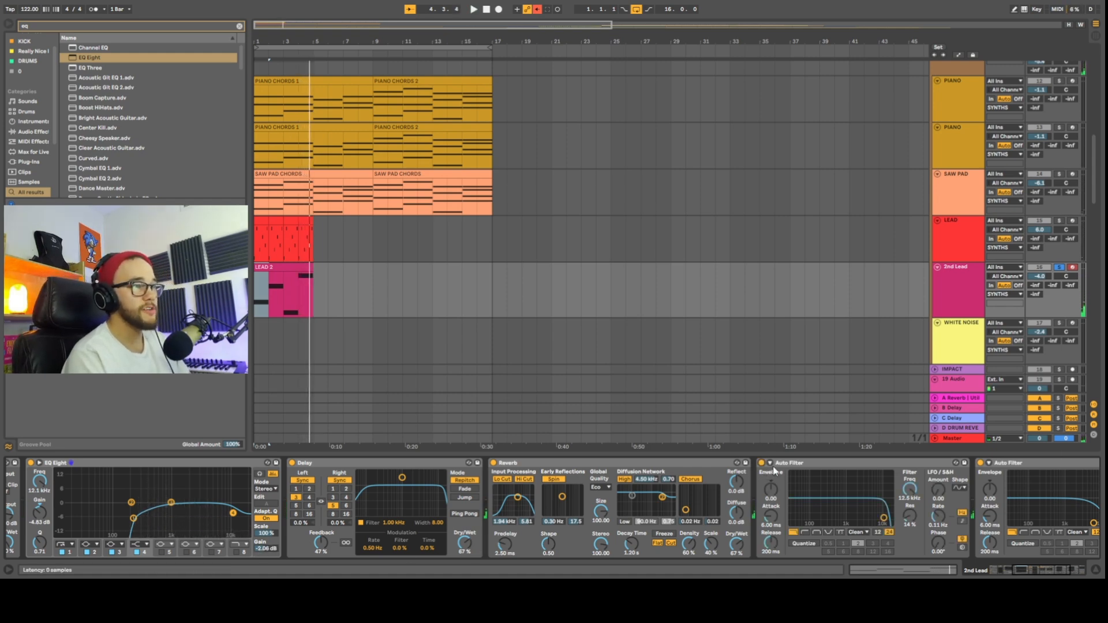
click(762, 464)
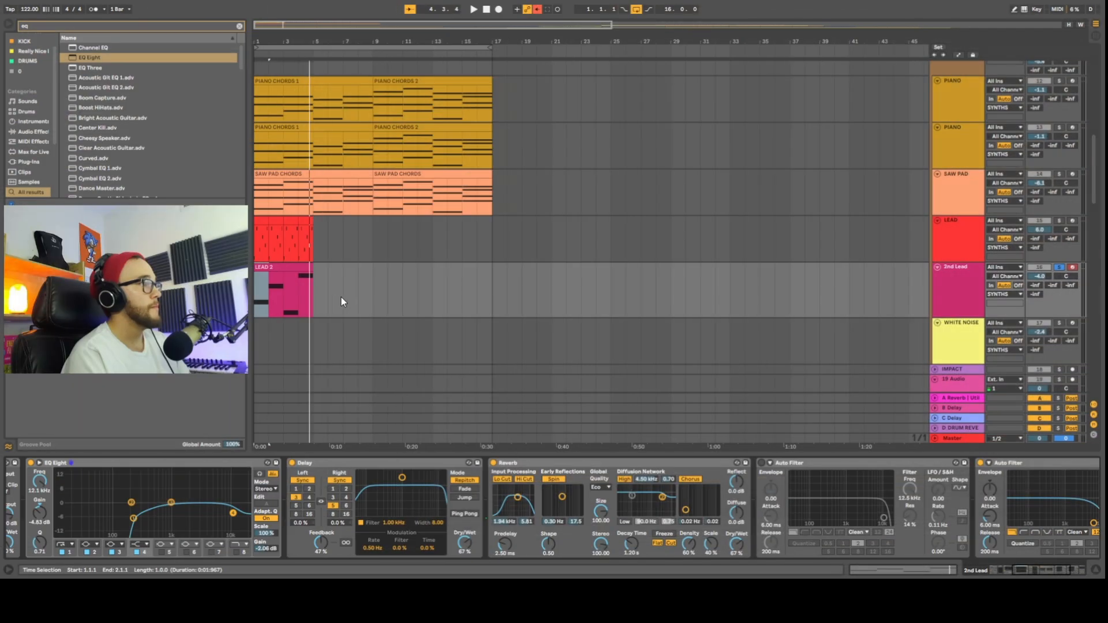
click(305, 296)
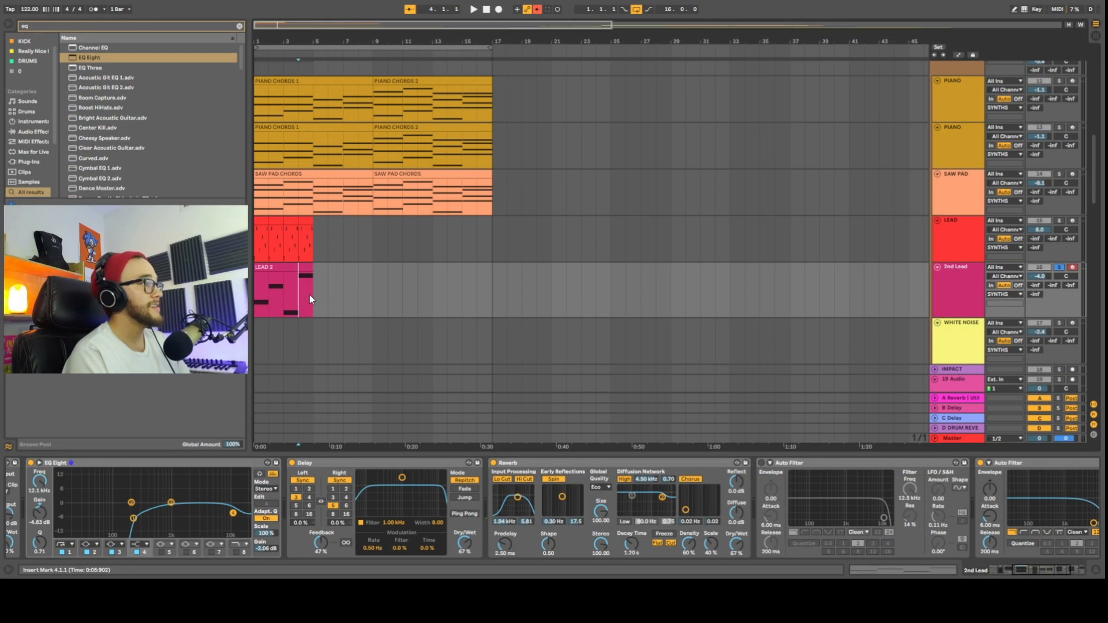
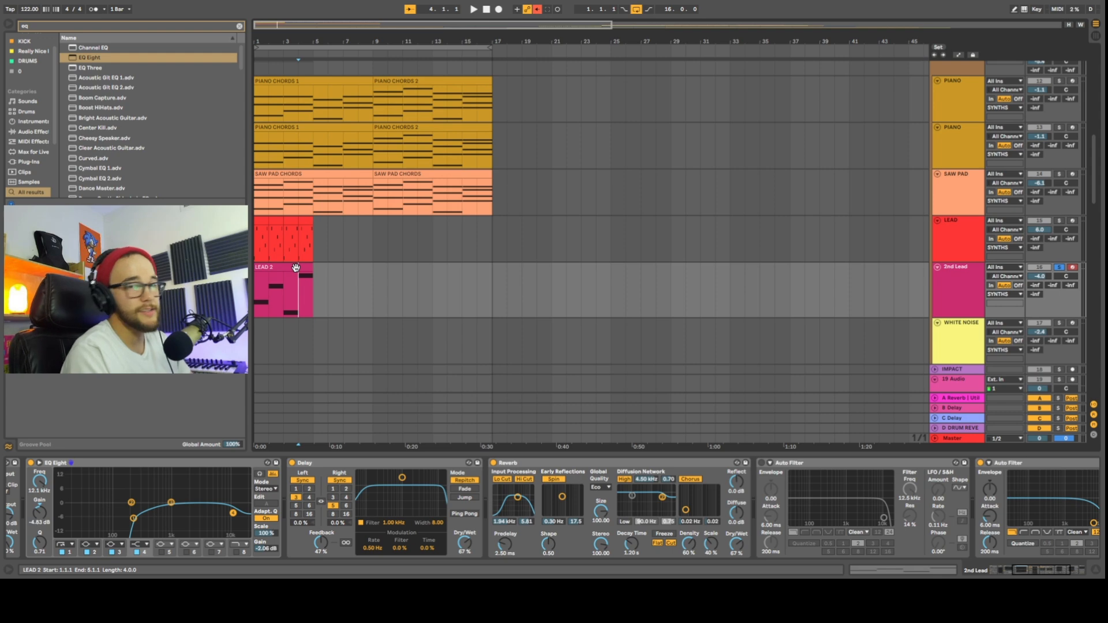
Duplicate the four-bar Closed Hat, Shakers, Clap and Ride clips three times to fill 16 bars.
scroll(1099, 177, up, 10)
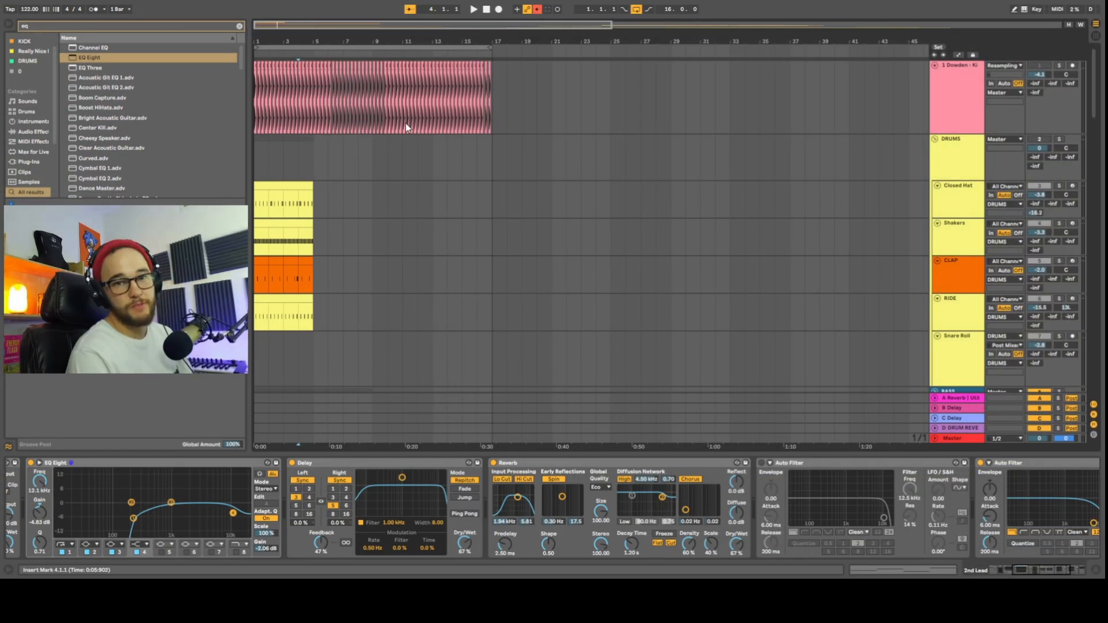
drag(314, 188, 255, 332)
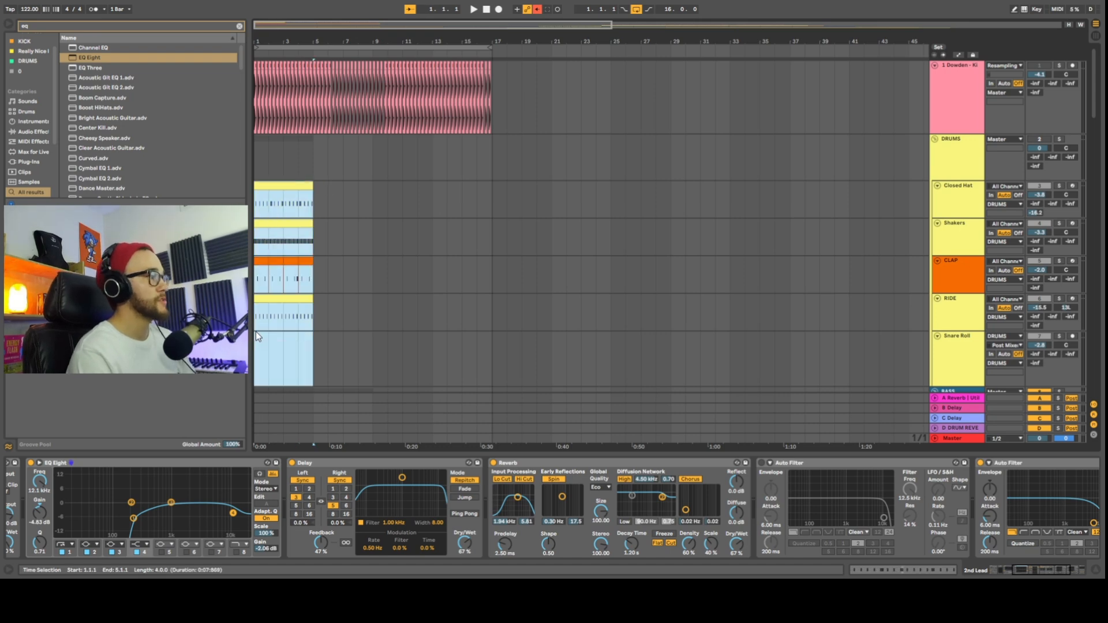
key(ctrl+d)
key(ctrl+d)
key(ctrl+d)
click(416, 157)
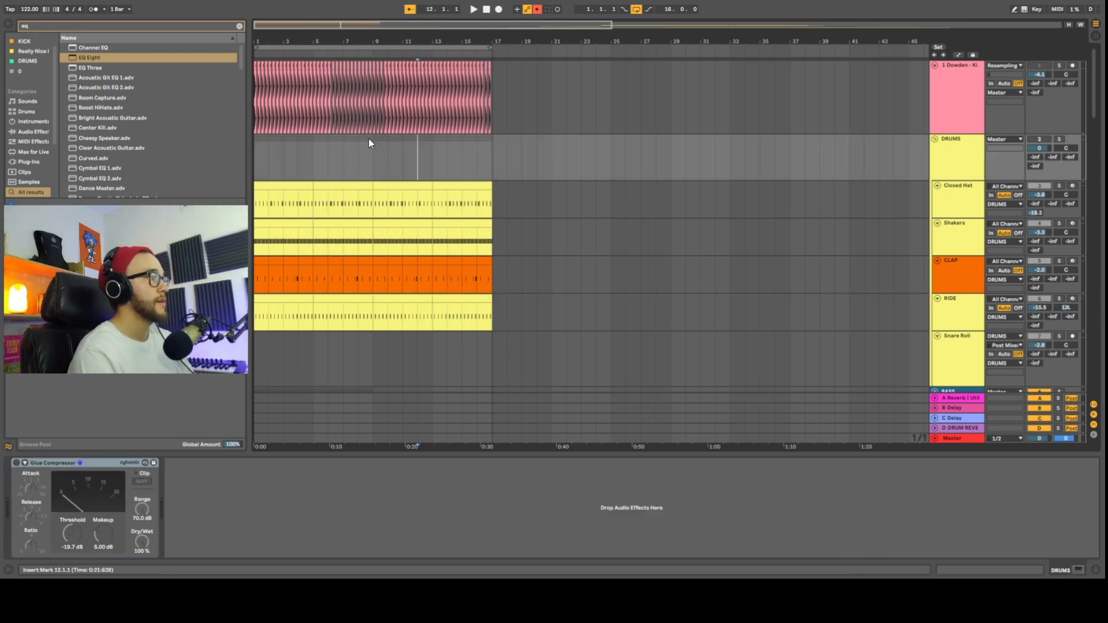
Delete the last two kick clips of bar 8 to leave a gap before bar 9.
scroll(369, 141, up, 5)
click(356, 78)
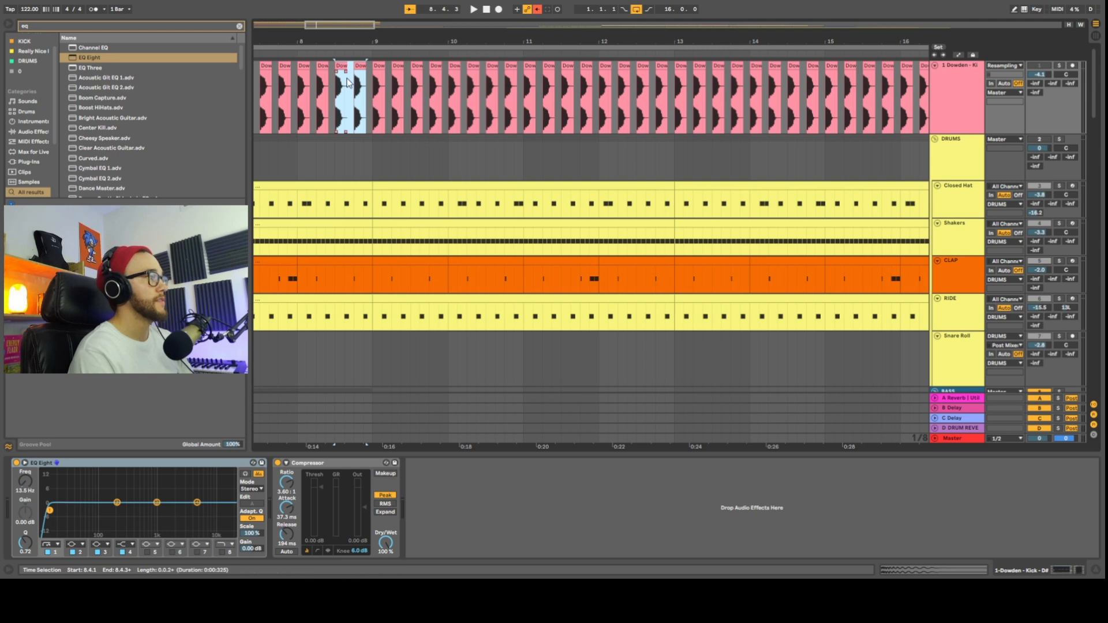
scroll(341, 121, down, 4)
click(330, 136)
scroll(330, 137, down, 3)
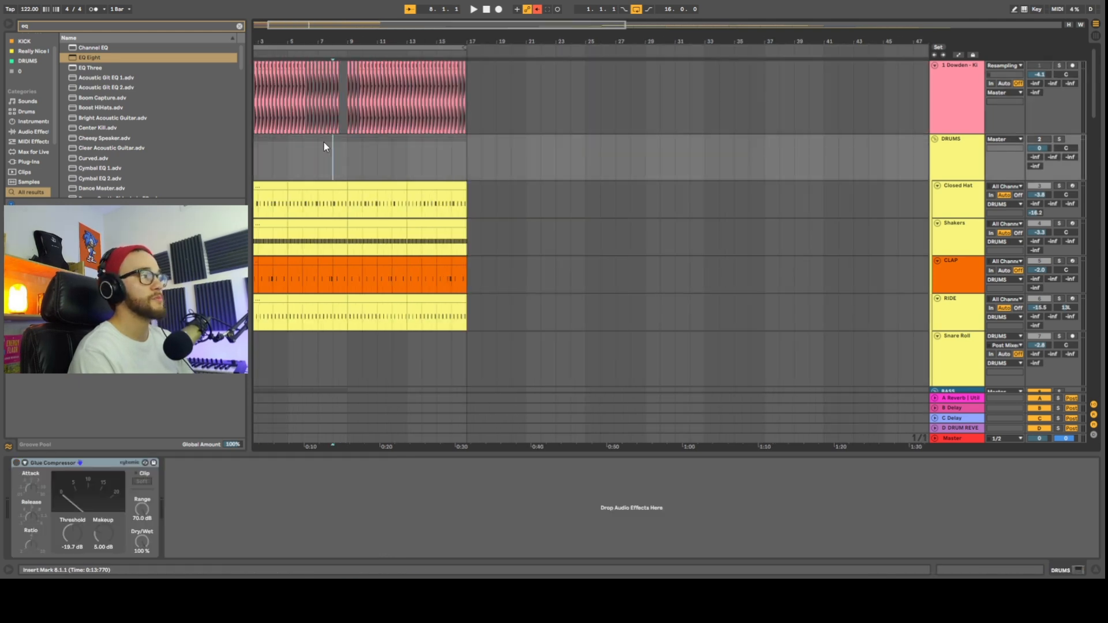
Move the 16-bar kick and drum clips and the Top Bass and Low Bass clips to start at bar 49.
drag(467, 107, 271, 294)
scroll(272, 294, down, 3)
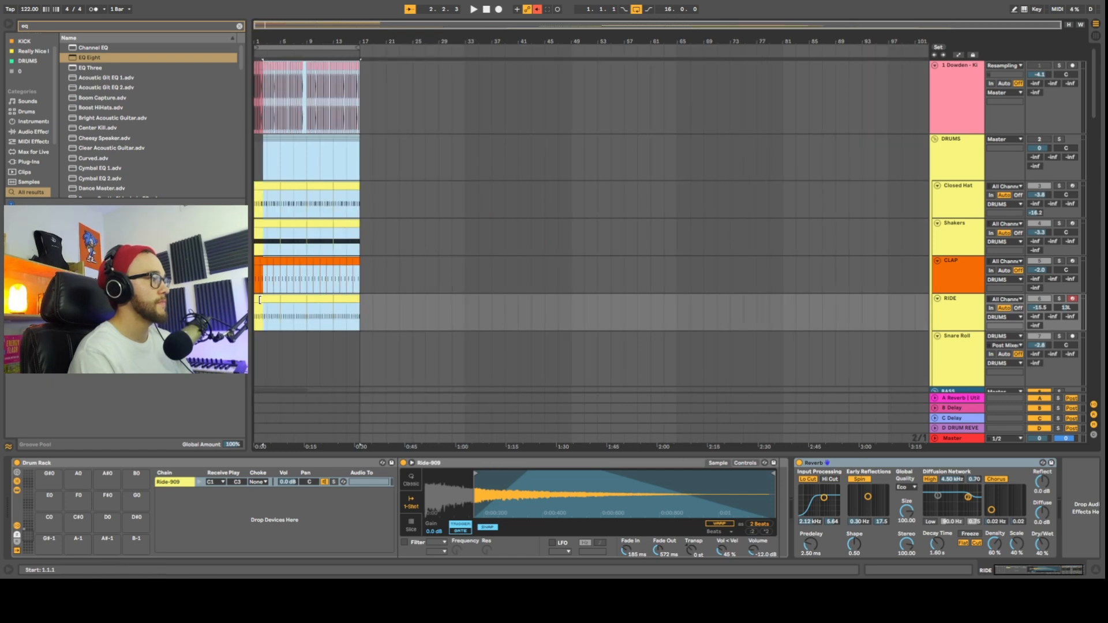
drag(269, 261, 591, 262)
scroll(288, 185, down, 6)
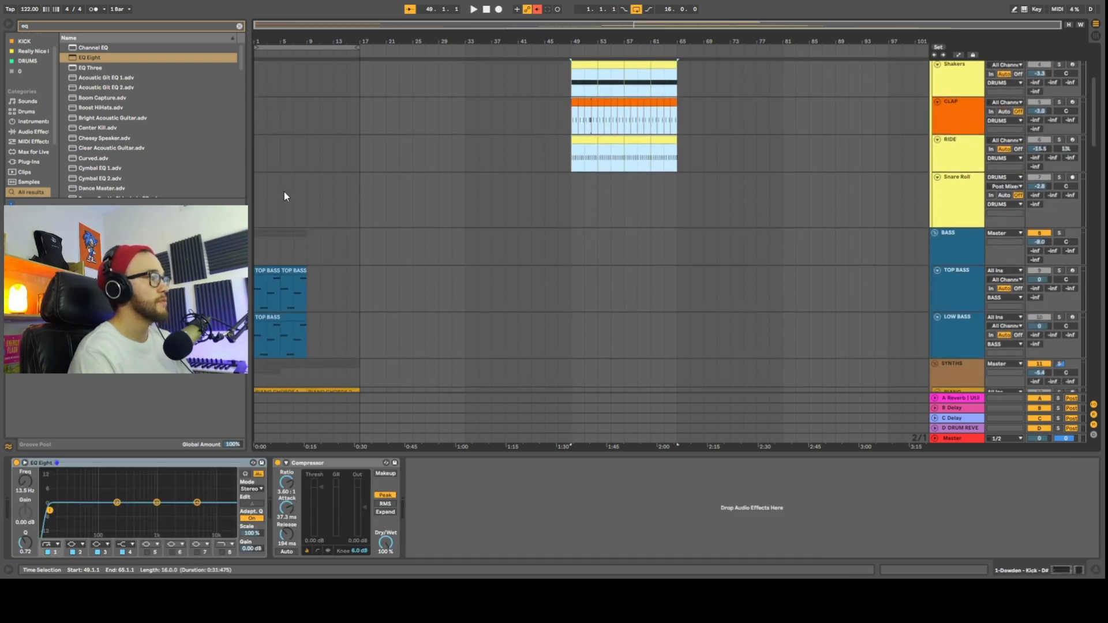
drag(362, 172, 255, 231)
drag(283, 167, 612, 186)
Copy the four-bar Lead clip to bar 9 and duplicate it repeatedly up to bar 49.
scroll(349, 161, down, 5)
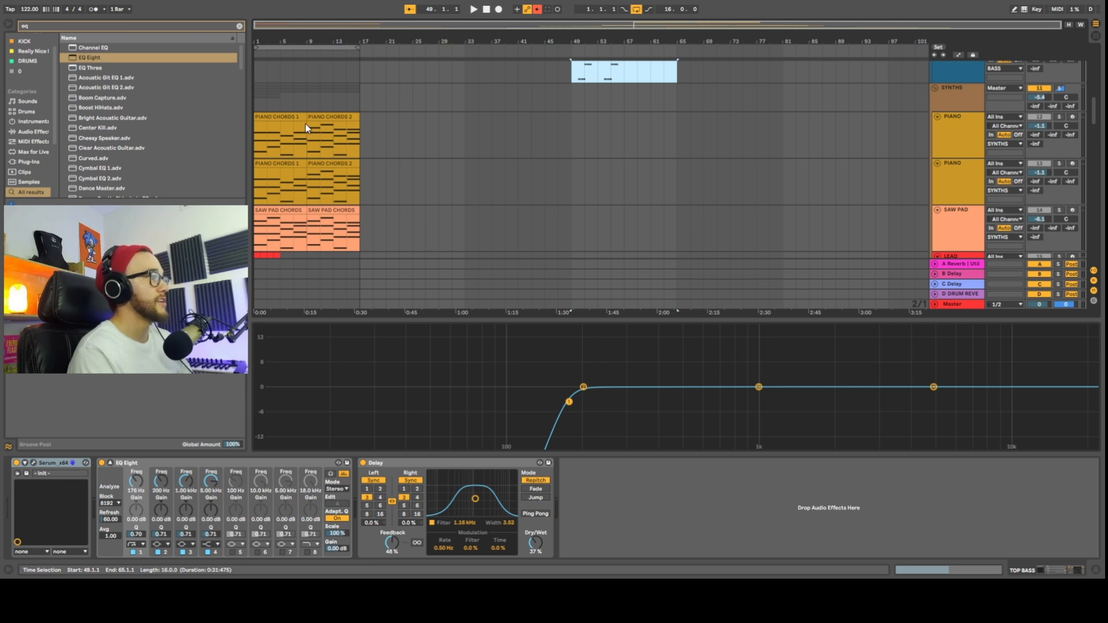
scroll(314, 170, down, 2)
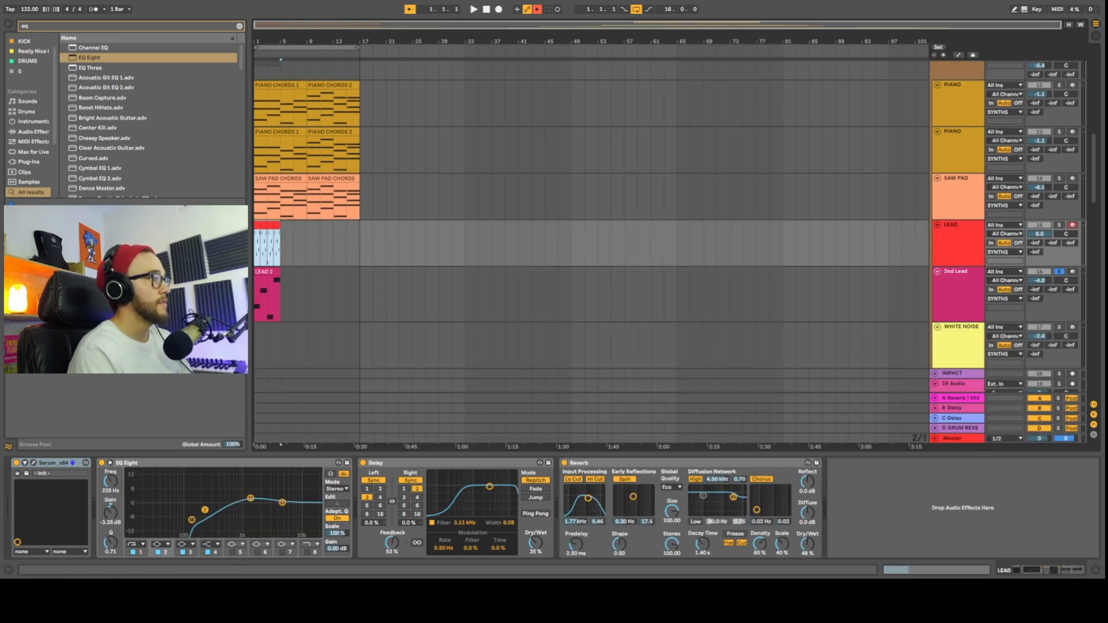
drag(269, 225, 323, 233)
key(ctrl+d)
key(ctrl+d)
key(ctrl+d)
key(ctrl+d)
key(ctrl+d)
key(ctrl+d)
key(ctrl+d)
key(ctrl+d)
key(ctrl+d)
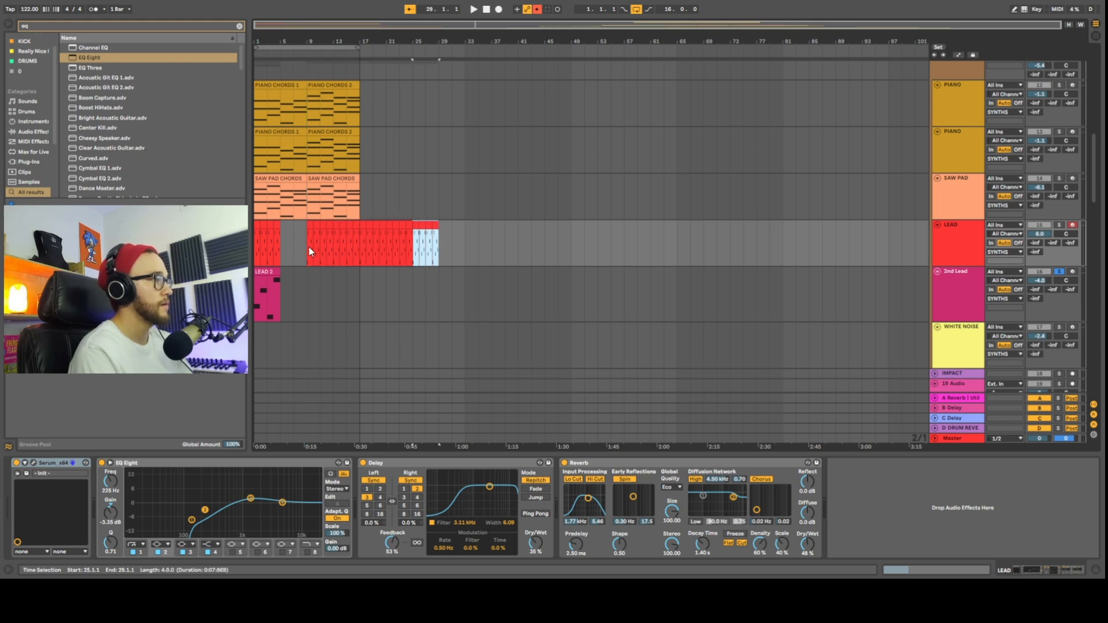
Move the Lead 2 clip to bar 49 and delete the leftover Lead clip at bar 1.
drag(276, 273, 589, 280)
click(276, 275)
scroll(289, 283, down, 6)
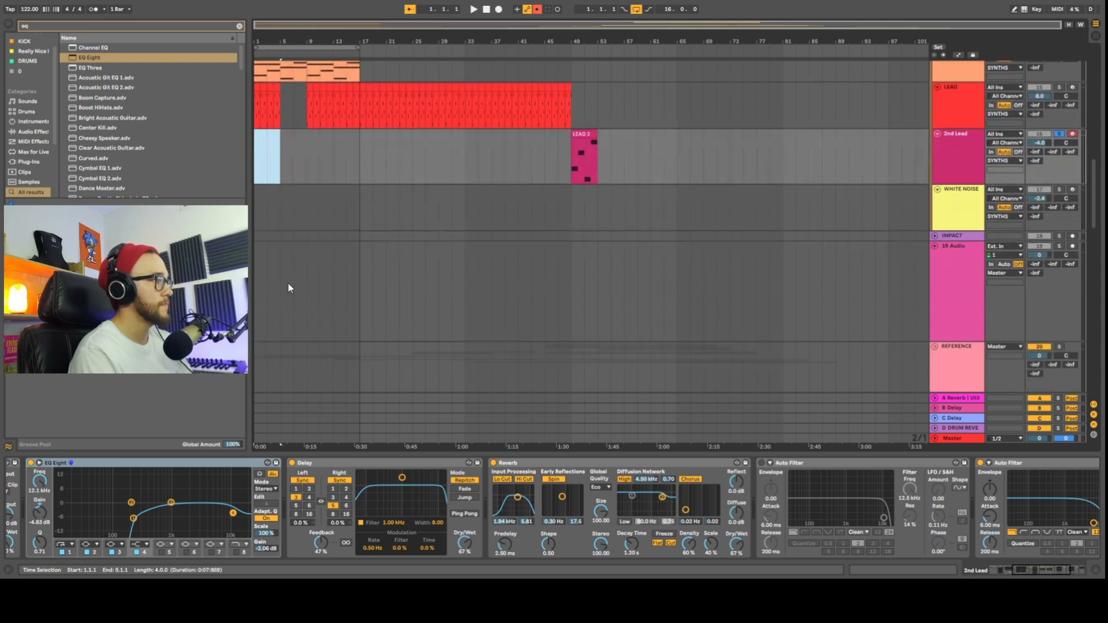
scroll(362, 287, up, 5)
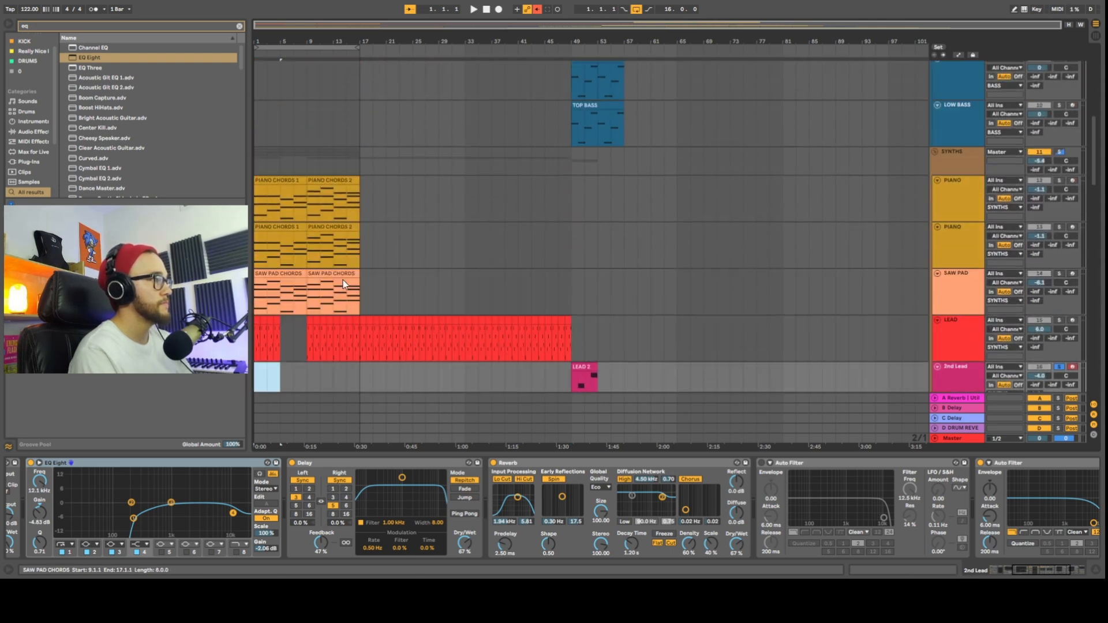
click(384, 279)
scroll(346, 283, up, 1)
scroll(330, 280, down, 3)
click(276, 291)
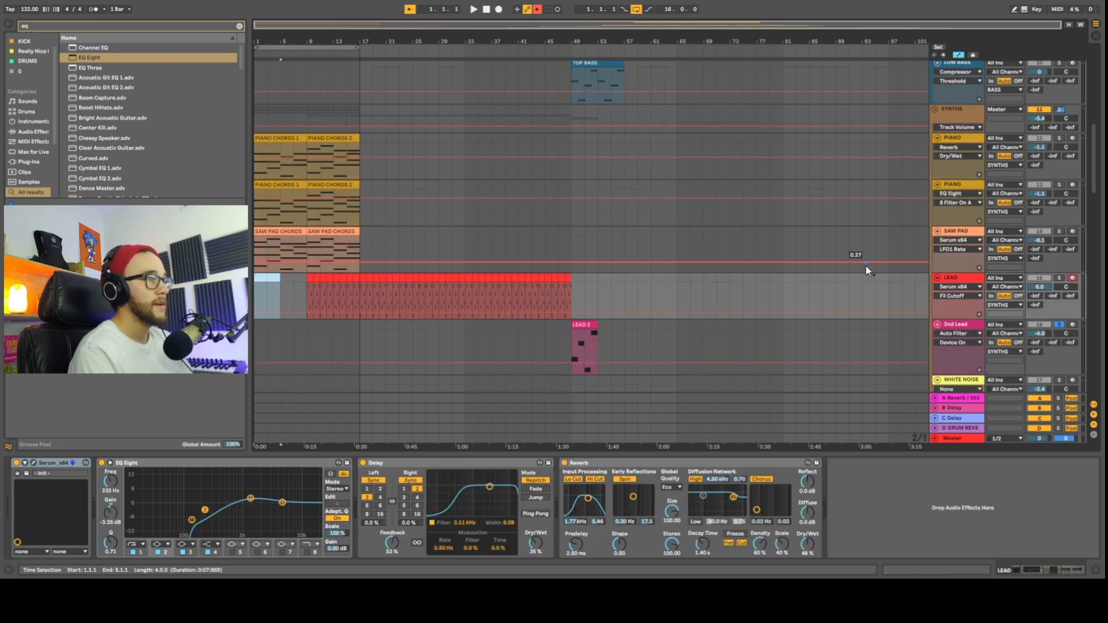
Show the automation lanes, play the Lead soloed from bar 9 and lower its Serum Fil Cutoff automation to about 0.08.
key(a)
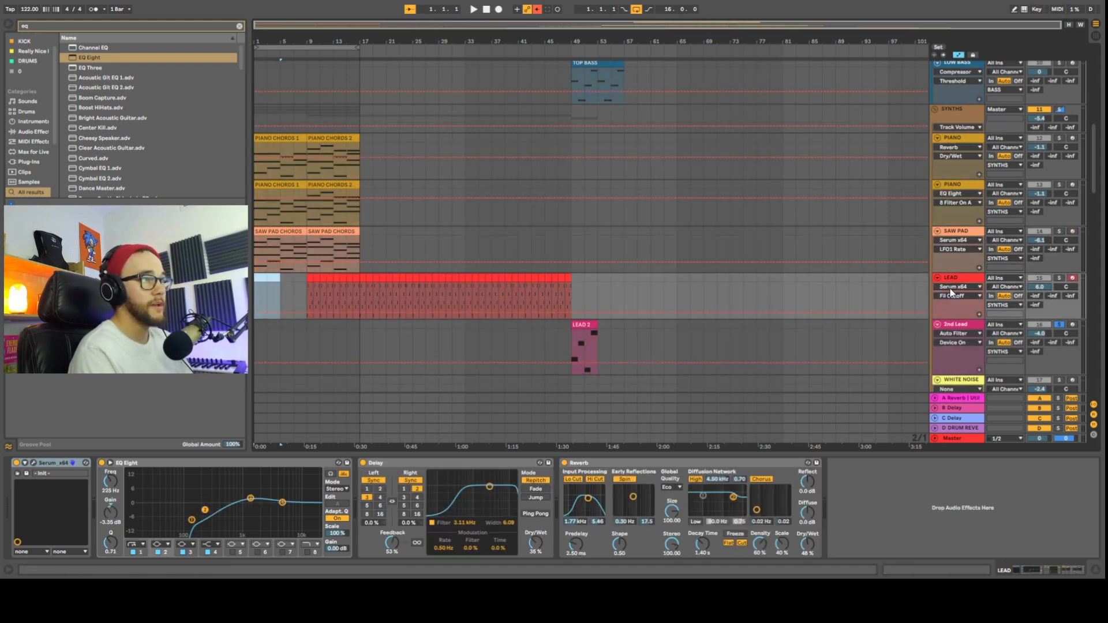
click(307, 311)
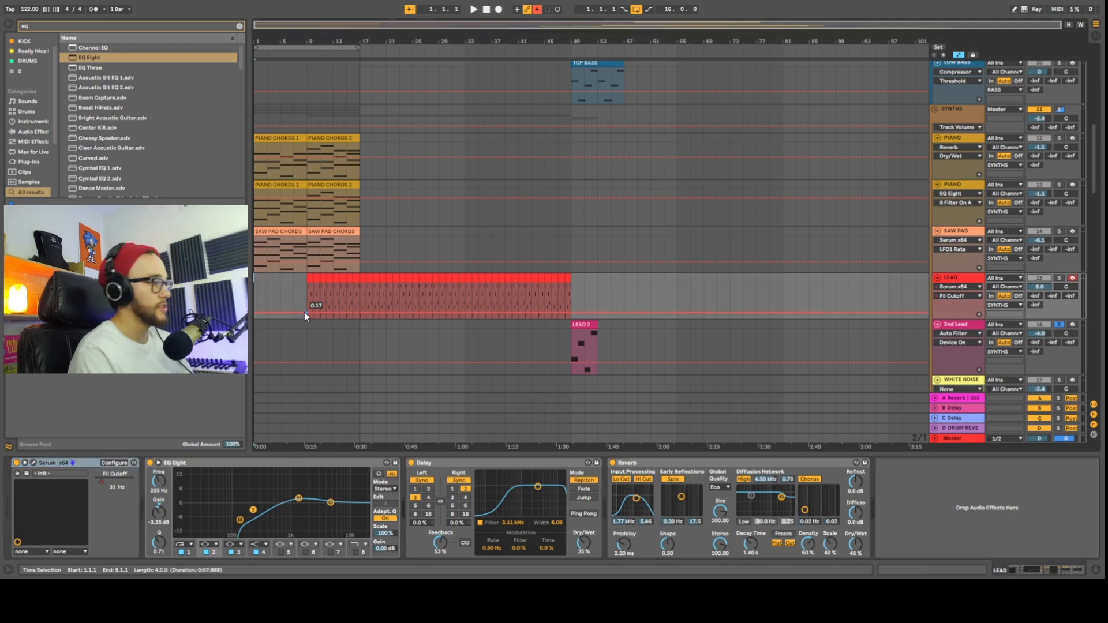
click(306, 301)
click(1059, 279)
key(space)
drag(309, 312, 309, 318)
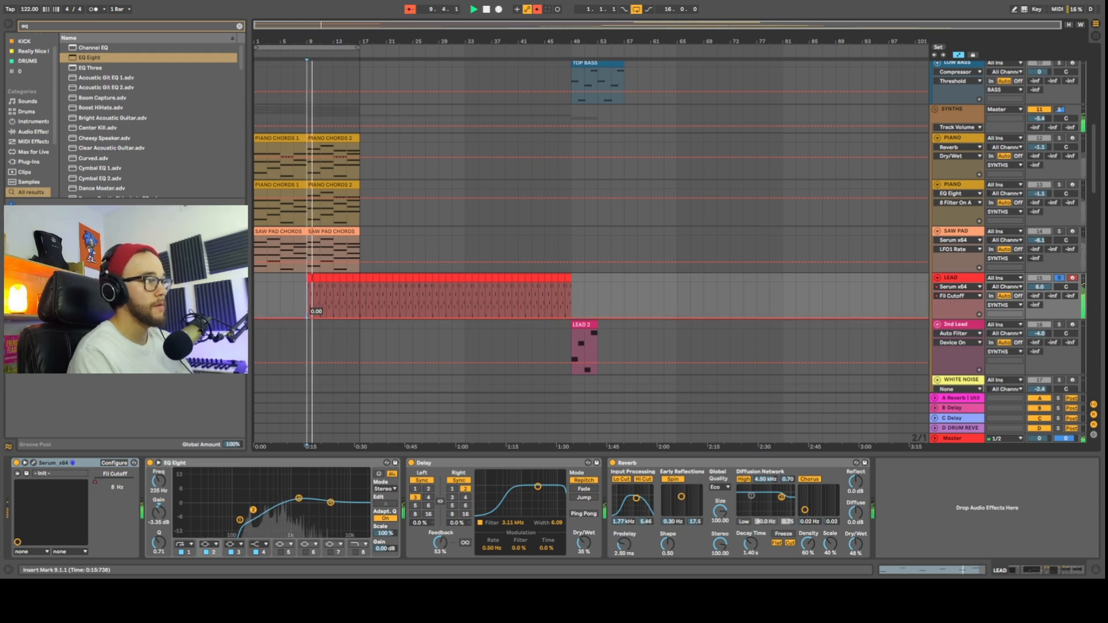
Inspect the Env 2 modulation of the filter cutoff in the Lead's Serum.
click(34, 464)
mouse_move(783, 206)
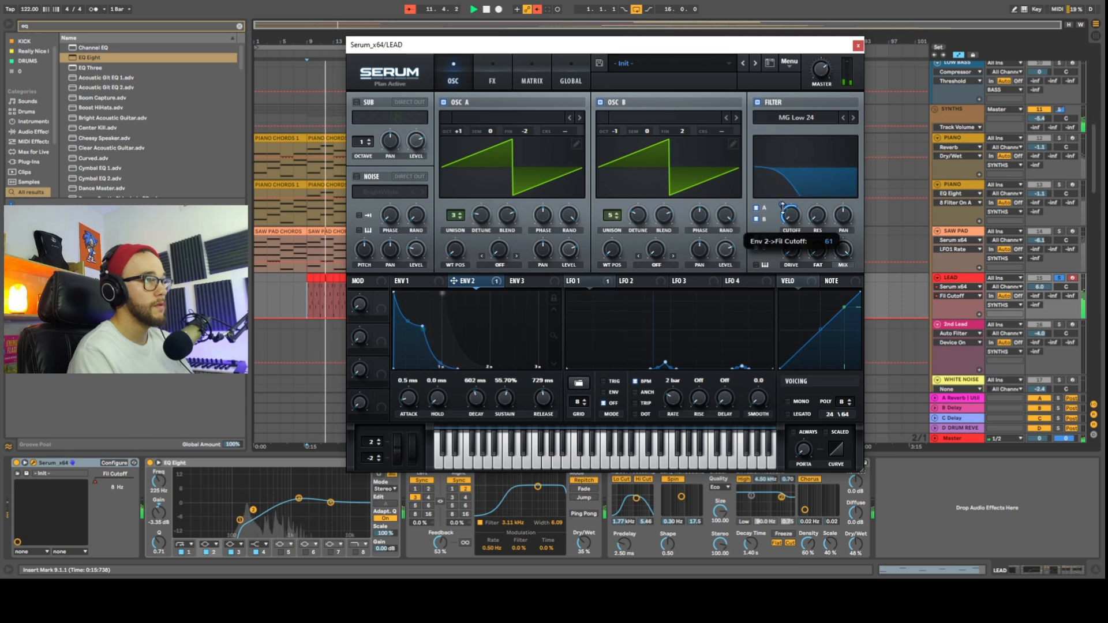
click(858, 46)
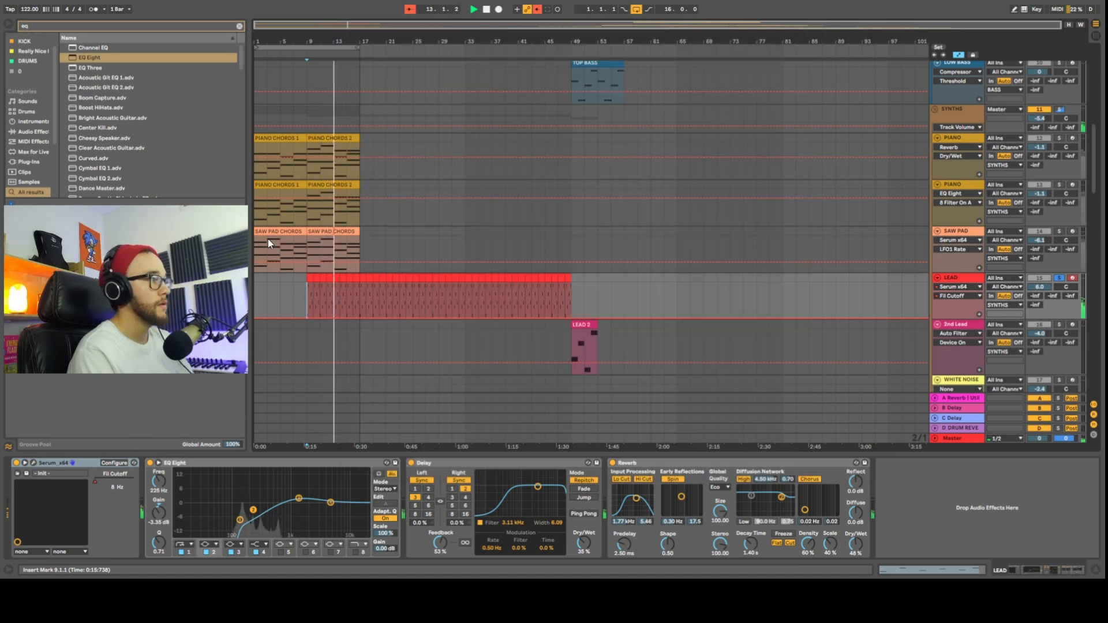
Ramp the Lead's Fil Cutoff automation from bar 9 to about 0.18 at bar 17, with a higher point around bar 33.
click(360, 317)
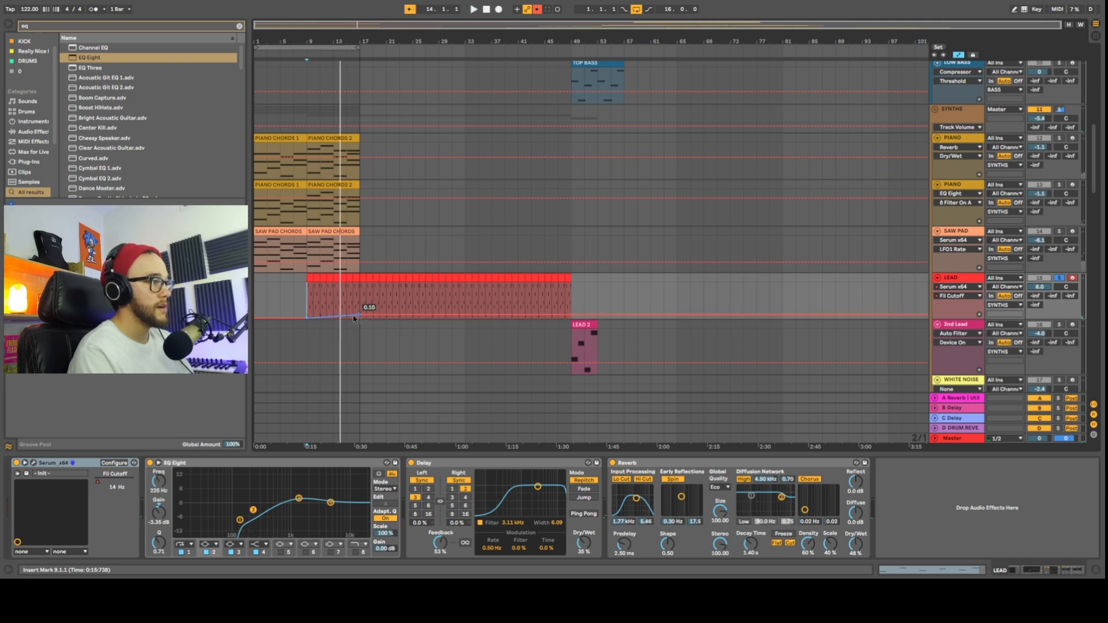
drag(360, 317, 362, 309)
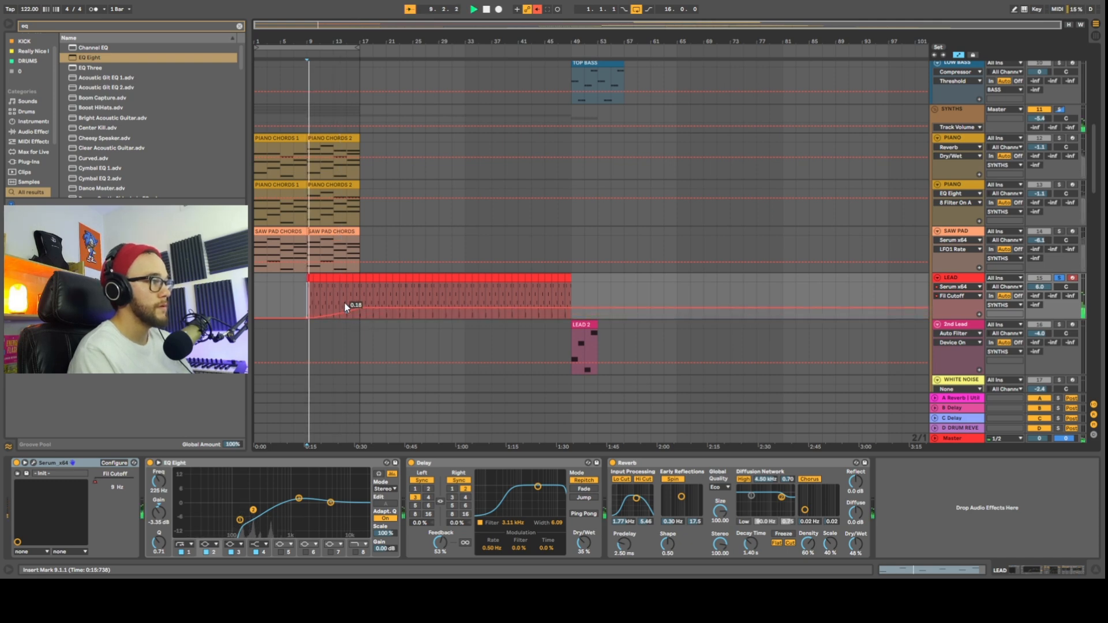
click(465, 300)
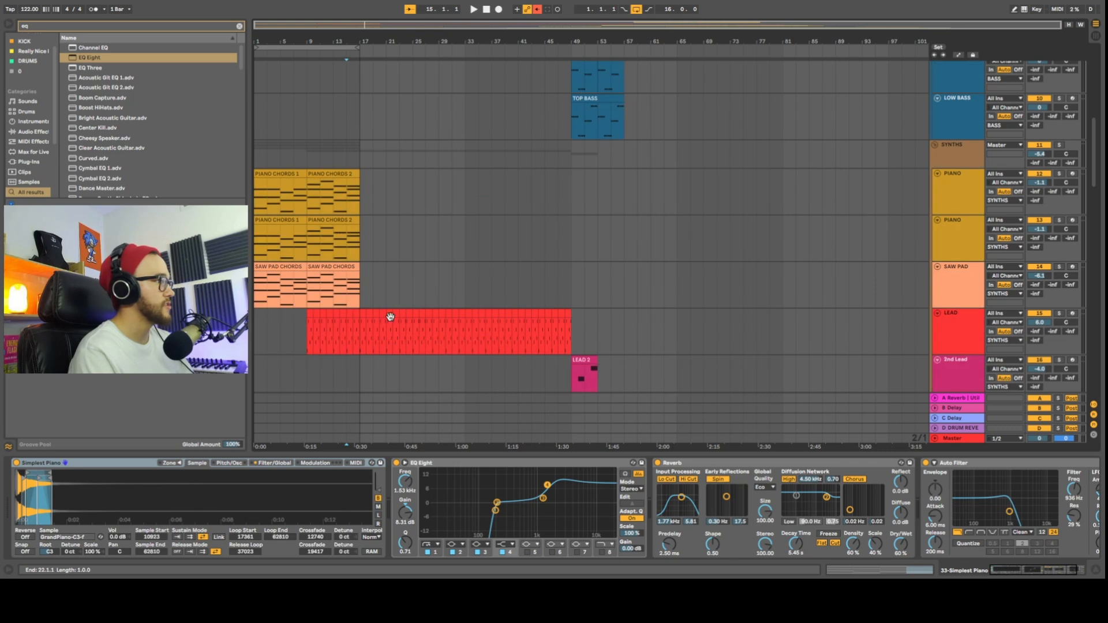
Solo the Saw Pad track and open its Serum instrument.
click(1059, 266)
click(961, 276)
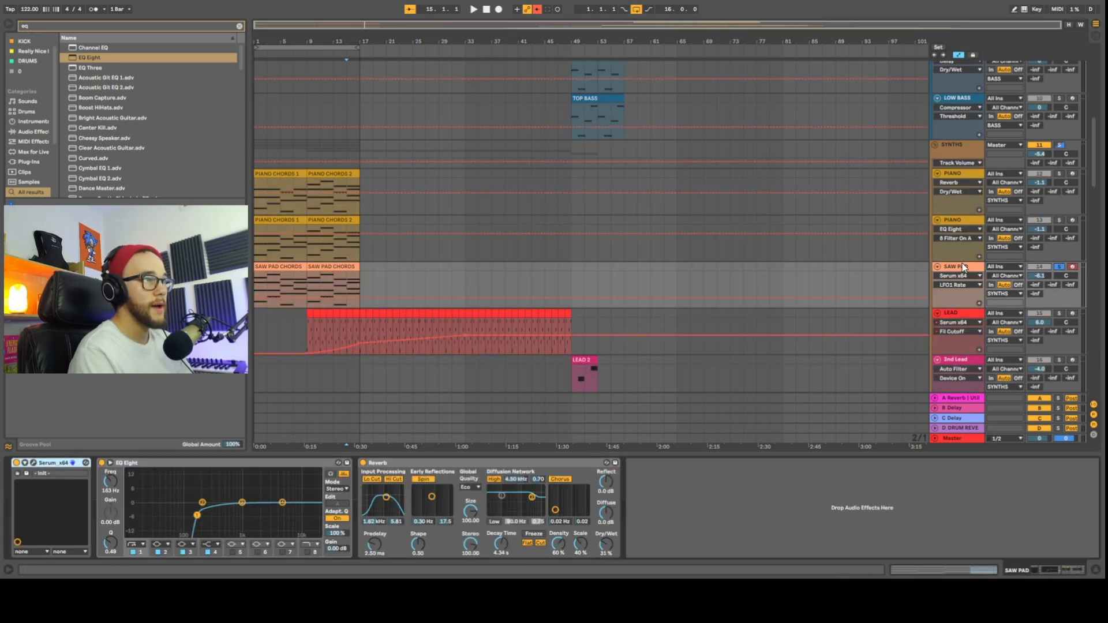
click(965, 276)
click(965, 278)
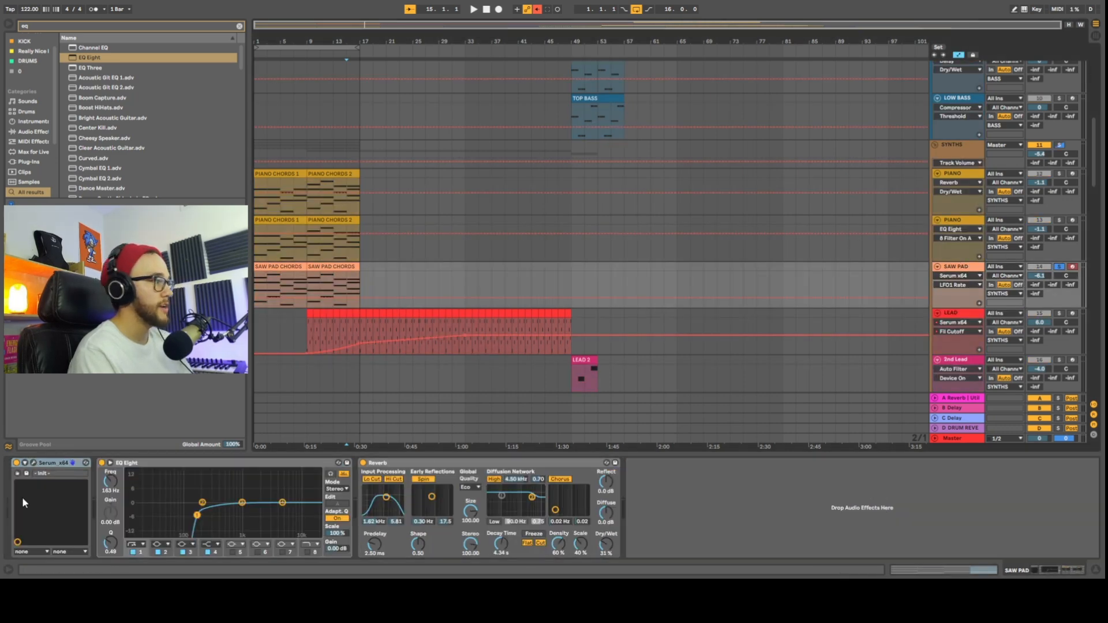
click(25, 463)
click(33, 463)
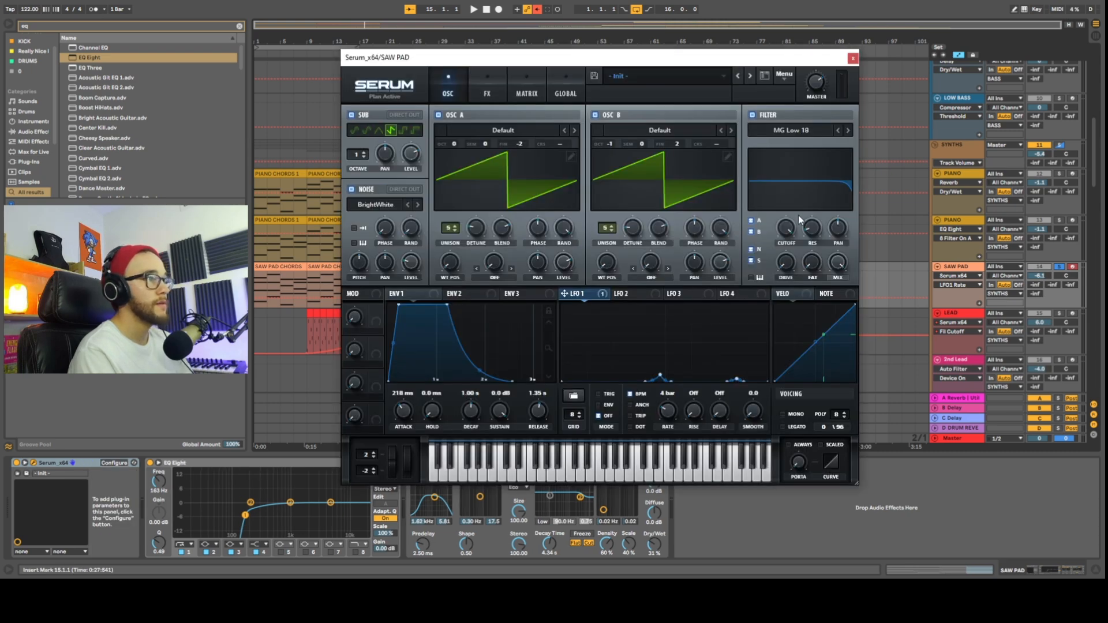
Expose the Saw Pad's Serum filter cutoff for automation, set it to about 542 Hz, and start playback.
click(114, 463)
drag(786, 228, 772, 306)
drag(780, 230, 790, 200)
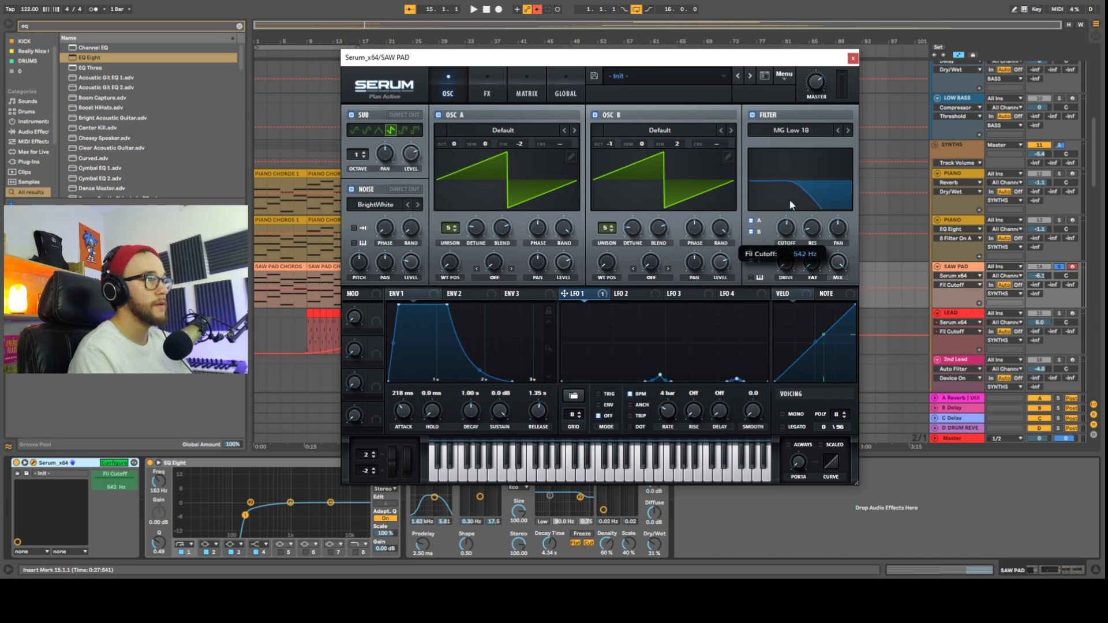
click(853, 58)
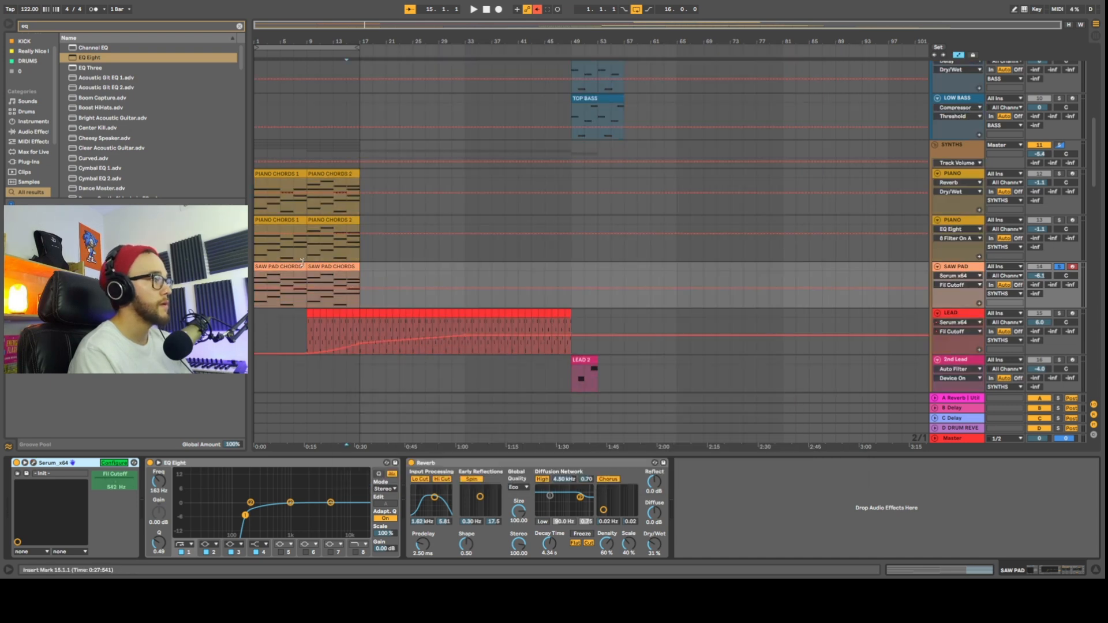
key(space)
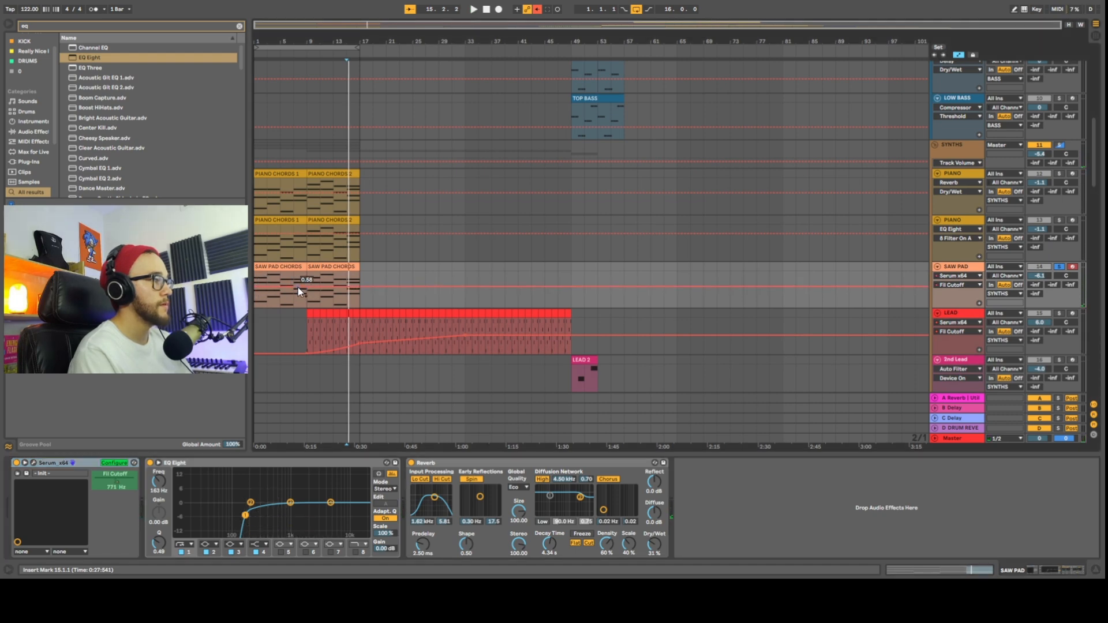
Raise the Saw Pad's Fil Cutoff automation to about 0.64, curve it up to about 0.98 just before bar 17, and drop it at bar 17.
drag(308, 288, 307, 284)
scroll(294, 287, up, 3)
scroll(295, 290, left, 4)
scroll(510, 303, up, 3)
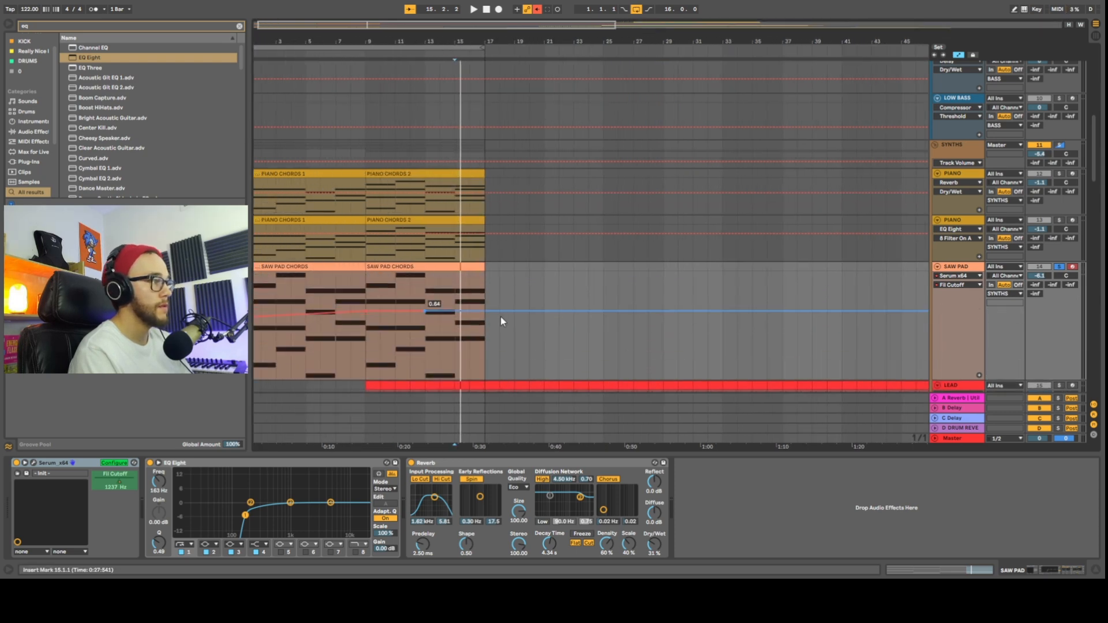
drag(471, 312, 483, 277)
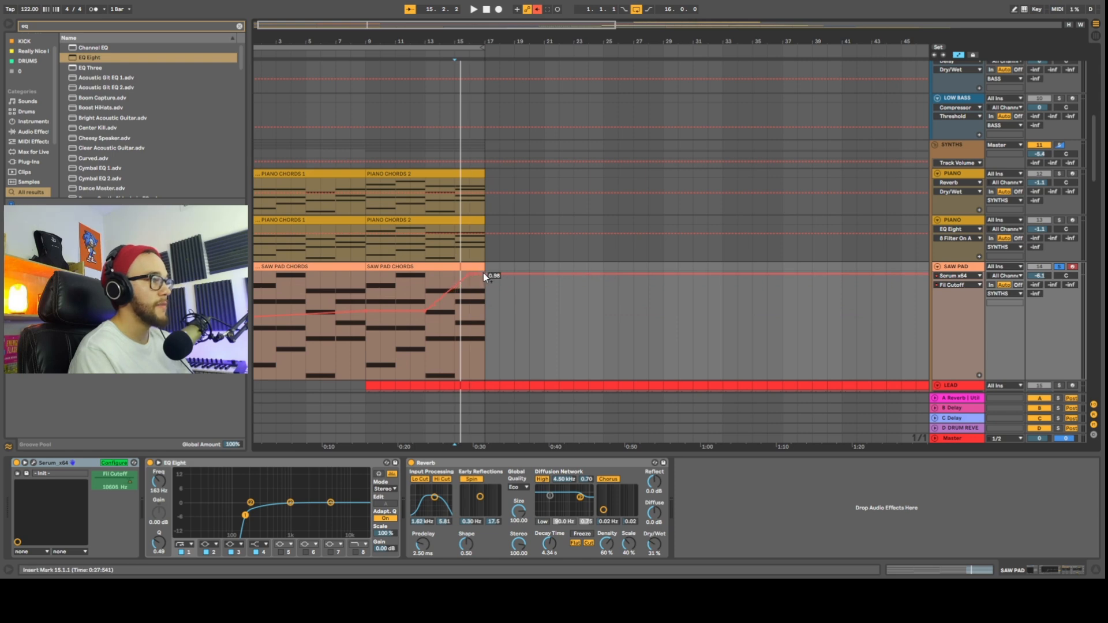
scroll(457, 294, up, 3)
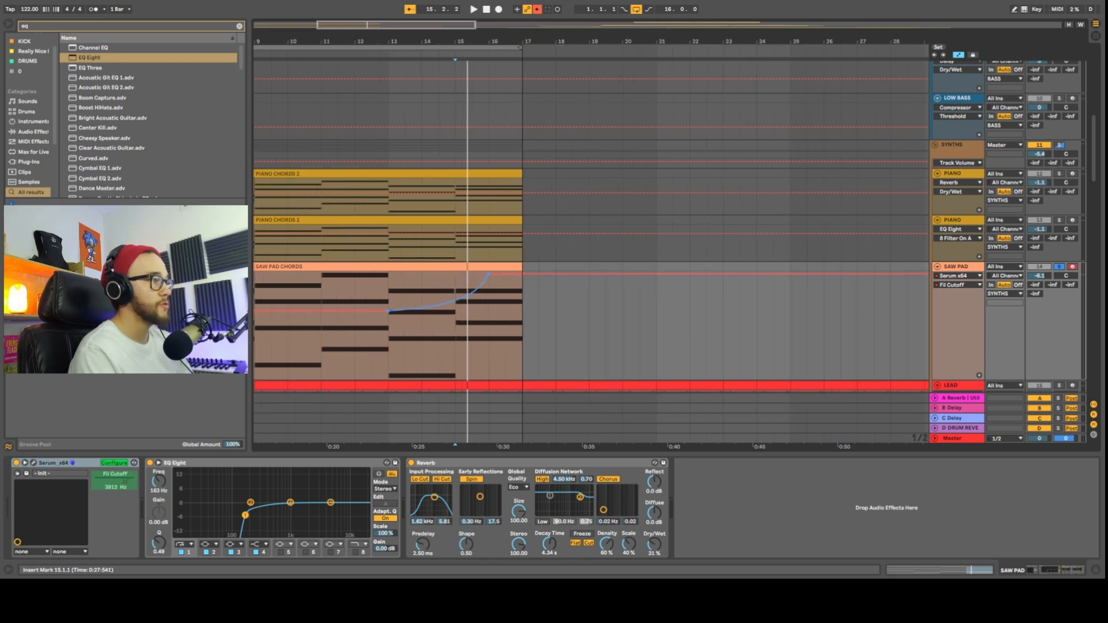
drag(494, 271, 531, 281)
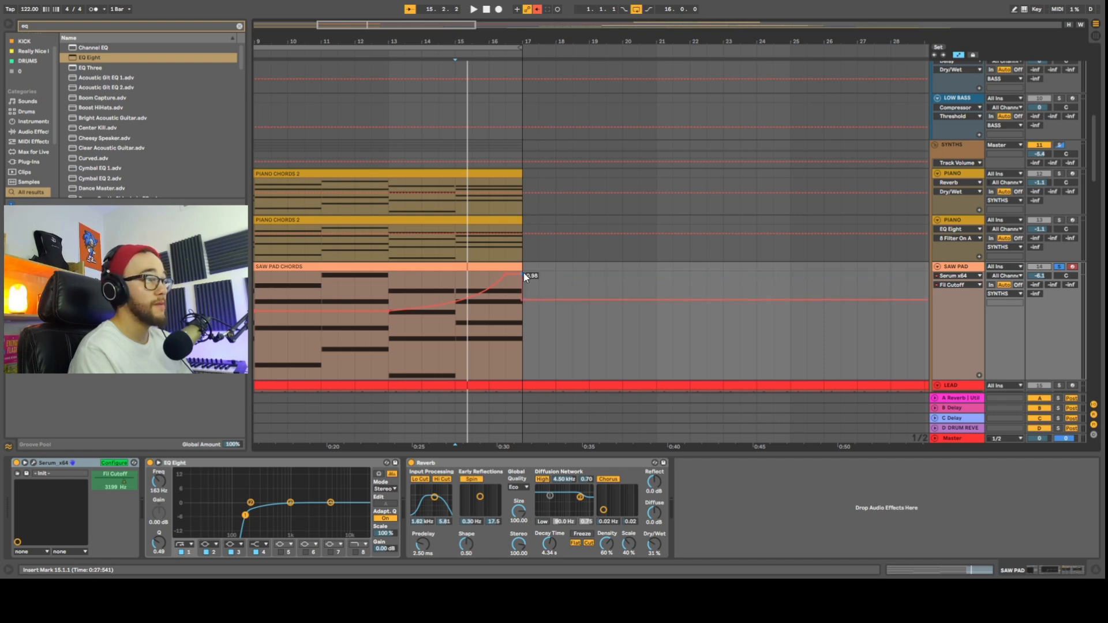
scroll(479, 306, down, 3)
scroll(420, 314, down, 3)
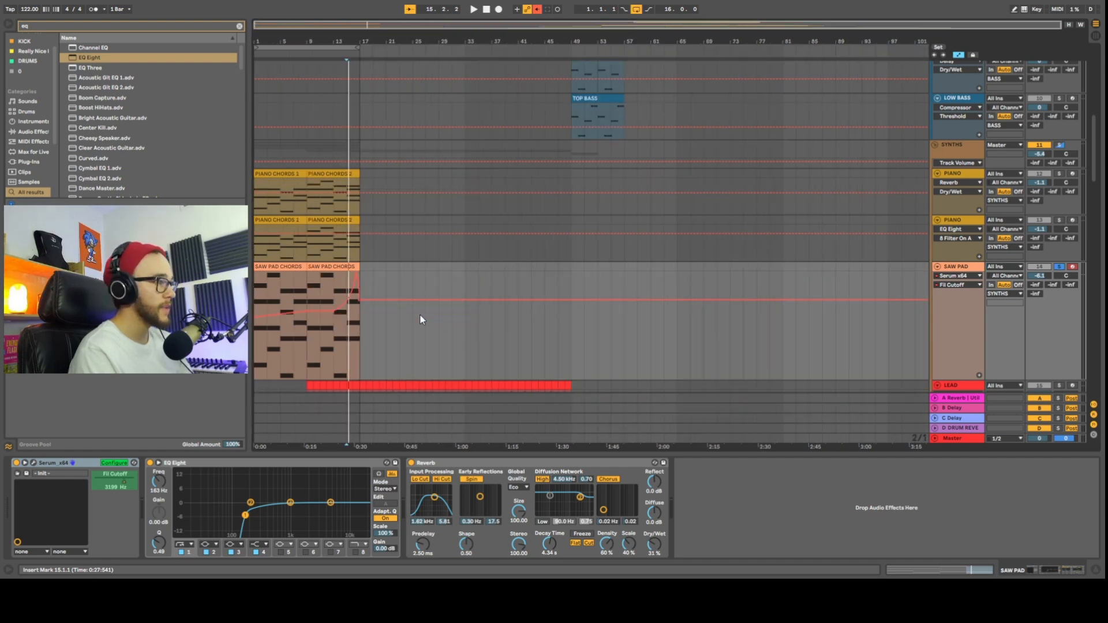
Audition the two Piano tracks in solo from bar 1 and rename the second one PIANO LOW.
scroll(421, 322, down, 2)
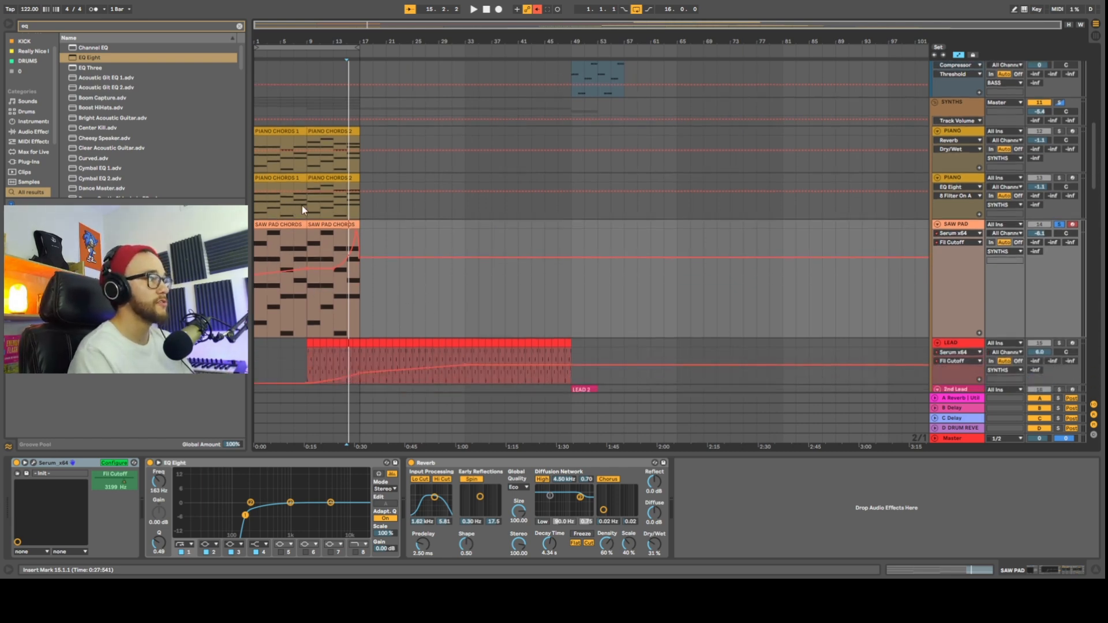
key(a)
click(255, 150)
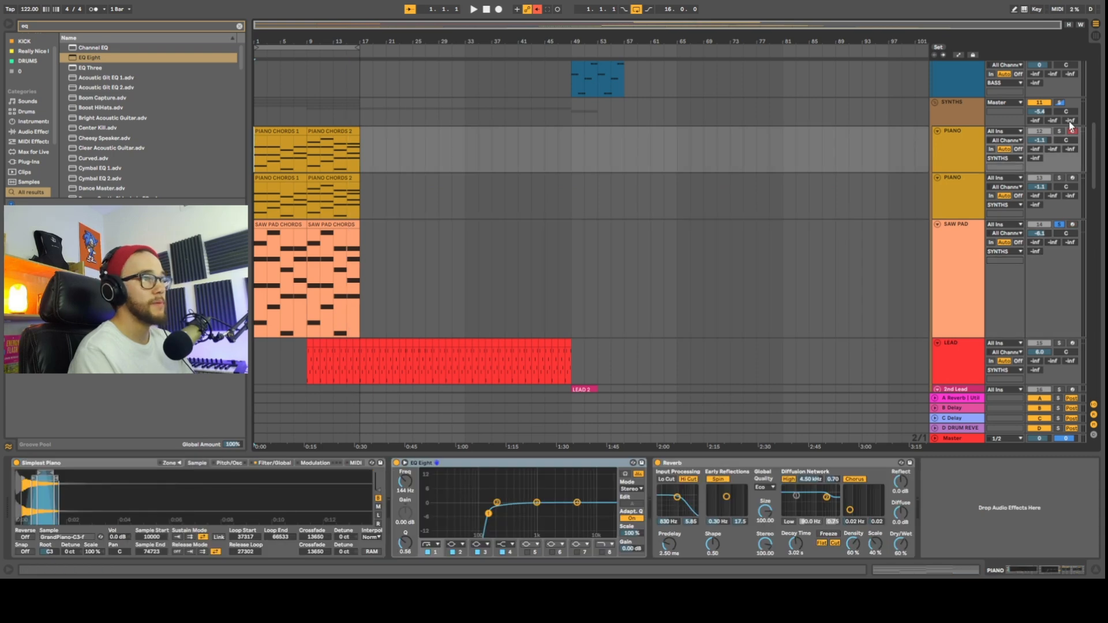
key(space)
click(1060, 178)
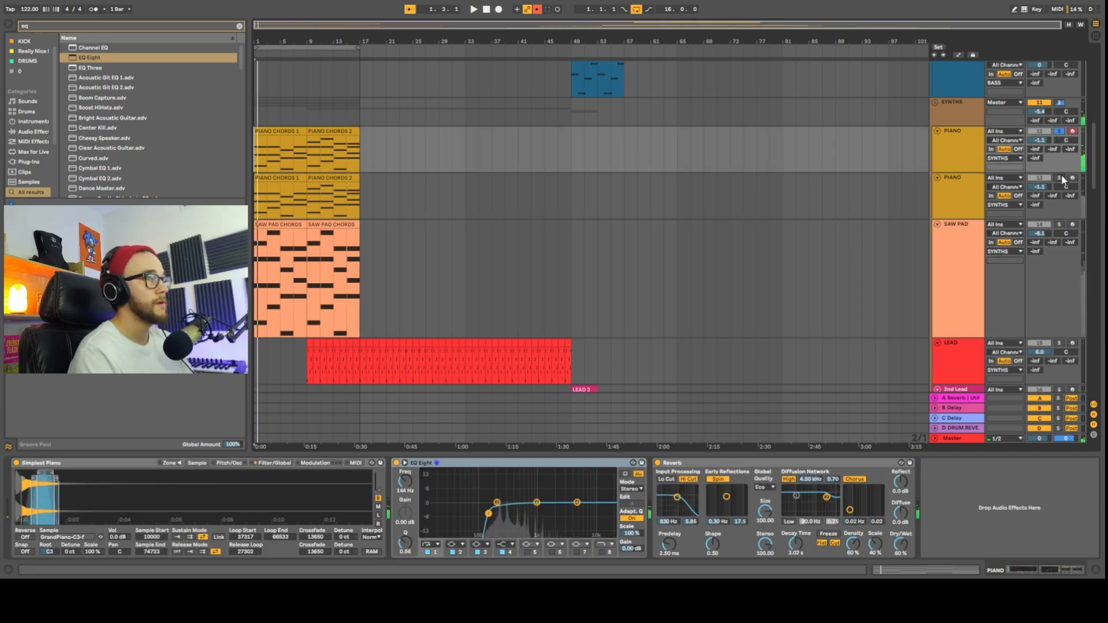
click(983, 190)
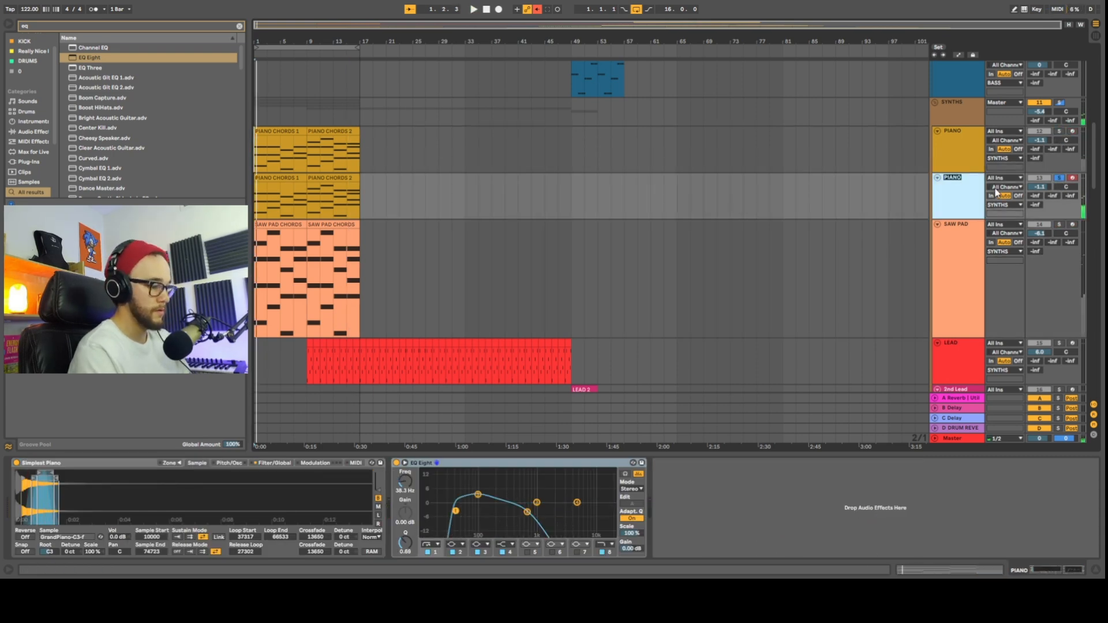
text(PIANO LOW)
key(Return)
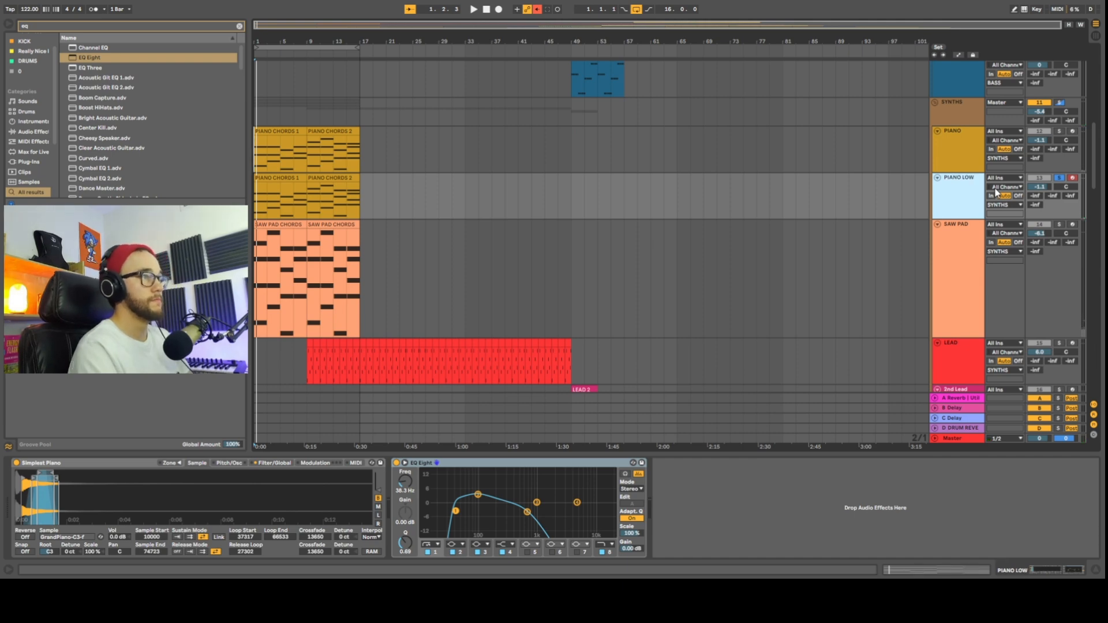
Solo the Saw Pad and listen to its filter cutoff automation from bars 1, 11 and 15.
click(1059, 226)
key(space)
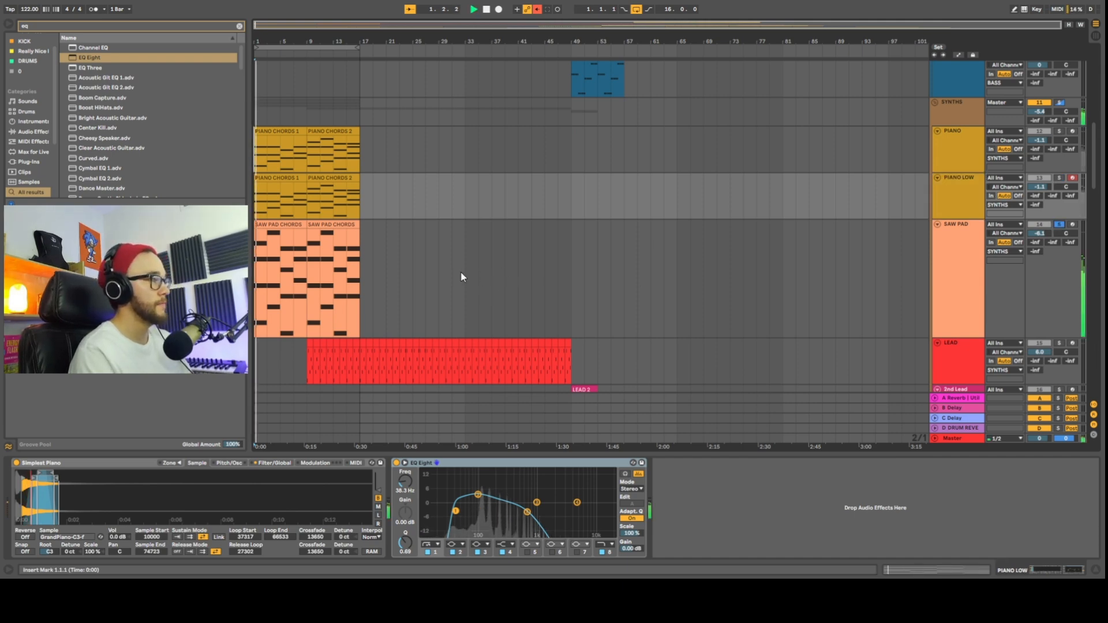
click(976, 293)
key(a)
click(317, 252)
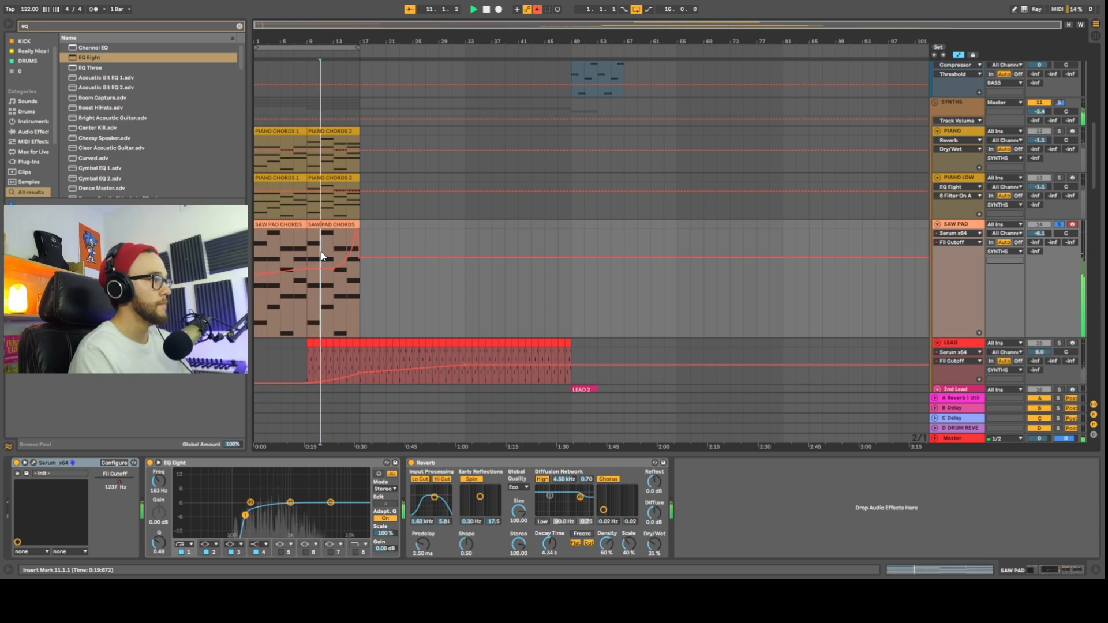
click(341, 243)
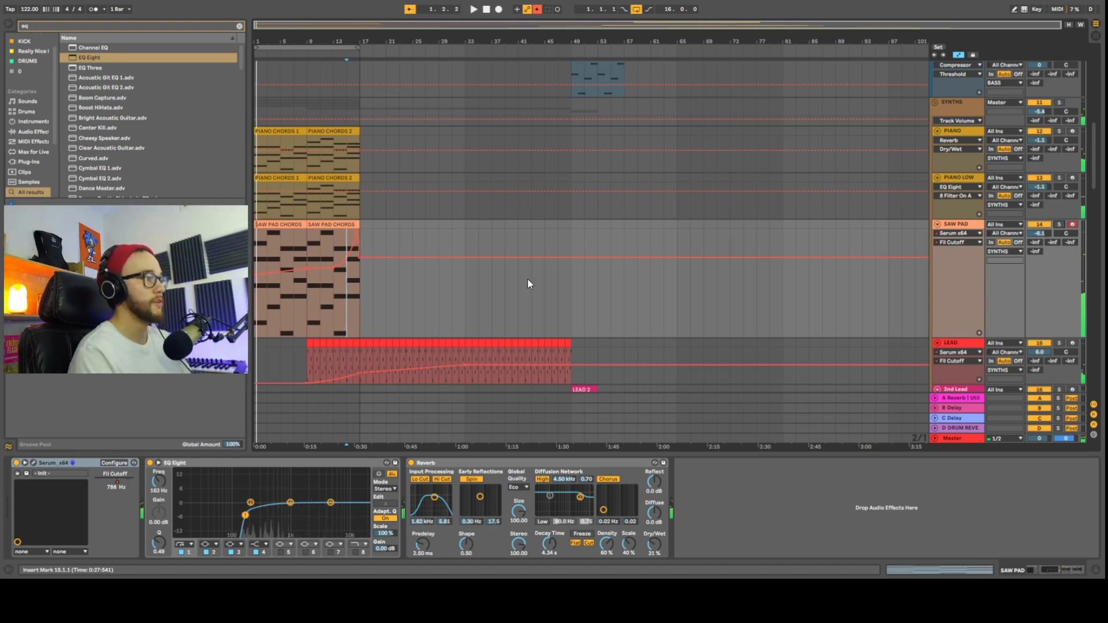
Add a steep rise to the Lead's Fil Cutoff automation from about bar 16 to bar 17 and play it back.
scroll(528, 289, down, 2)
scroll(345, 320, up, 4)
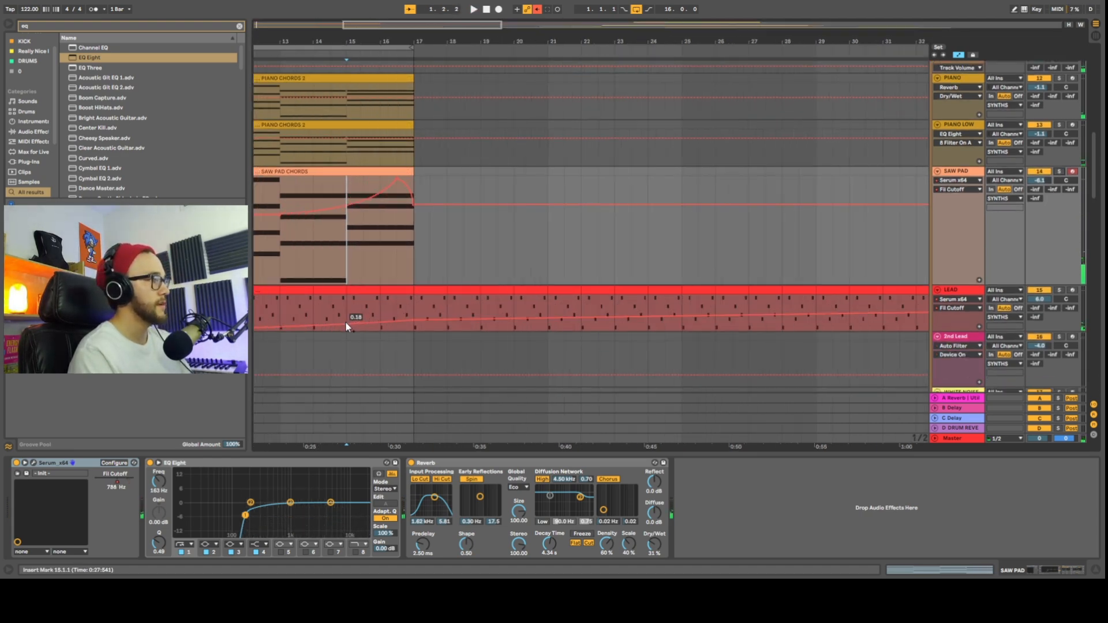
click(379, 322)
drag(404, 320, 414, 303)
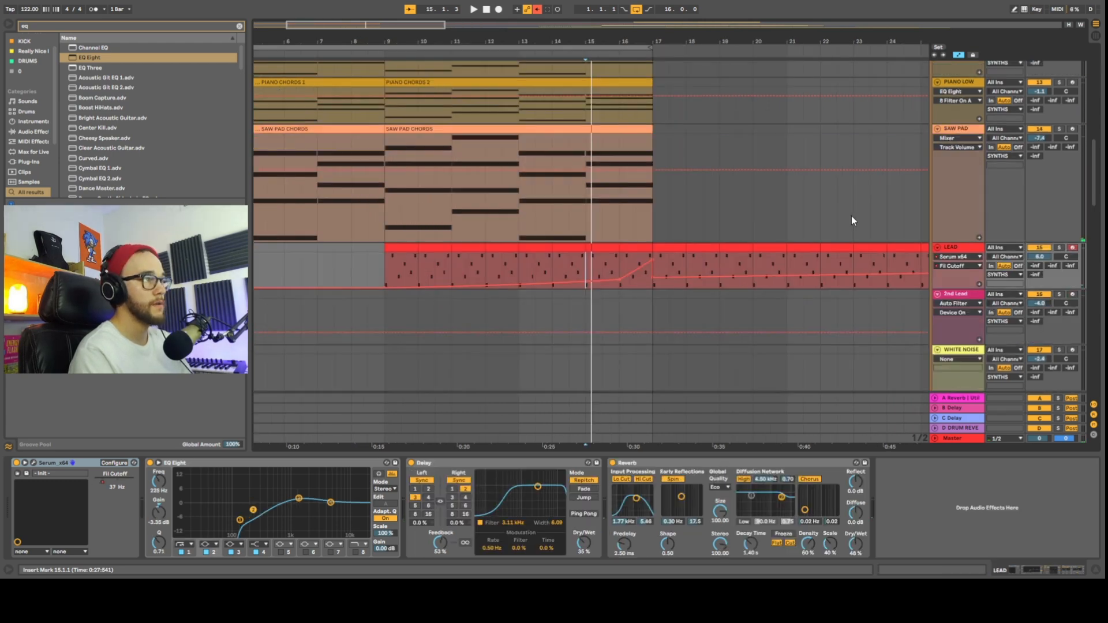
scroll(851, 218, up, 3)
key(space)
scroll(716, 228, down, 1)
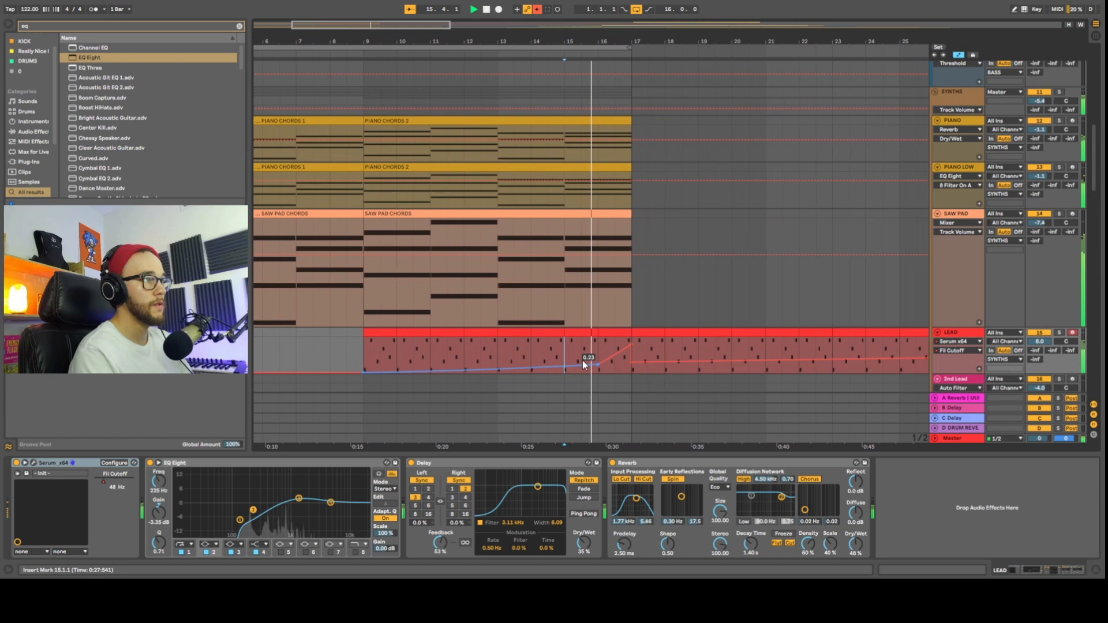
Smooth the start of the Lead's steep Fil Cutoff rise around bar 15 while listening to the build into bar 17.
scroll(524, 366, down, 6)
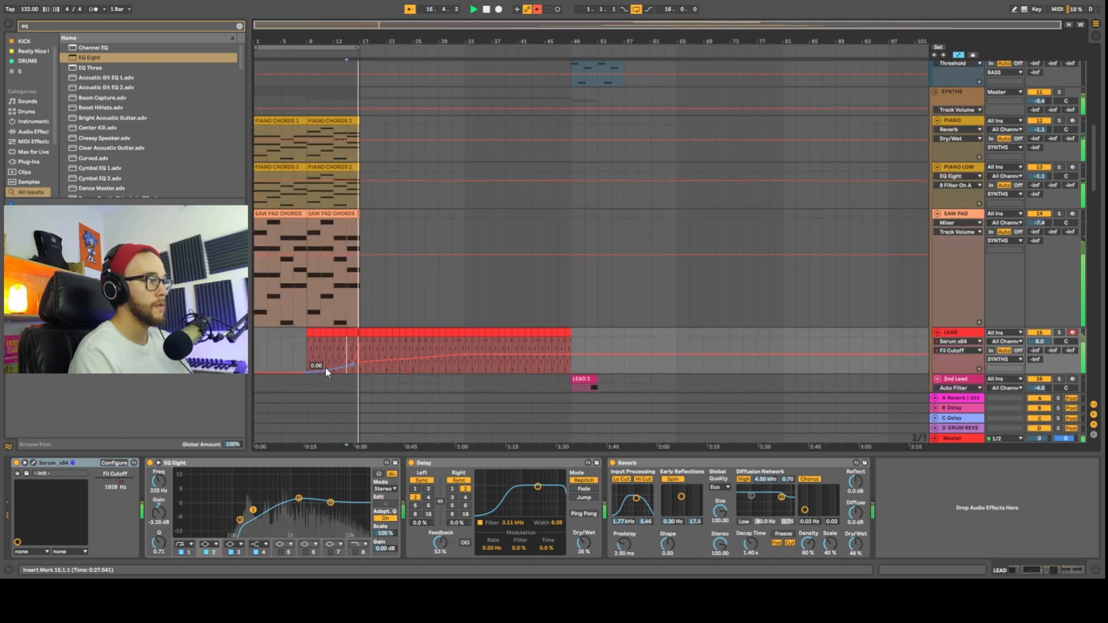
scroll(335, 367, up, 3)
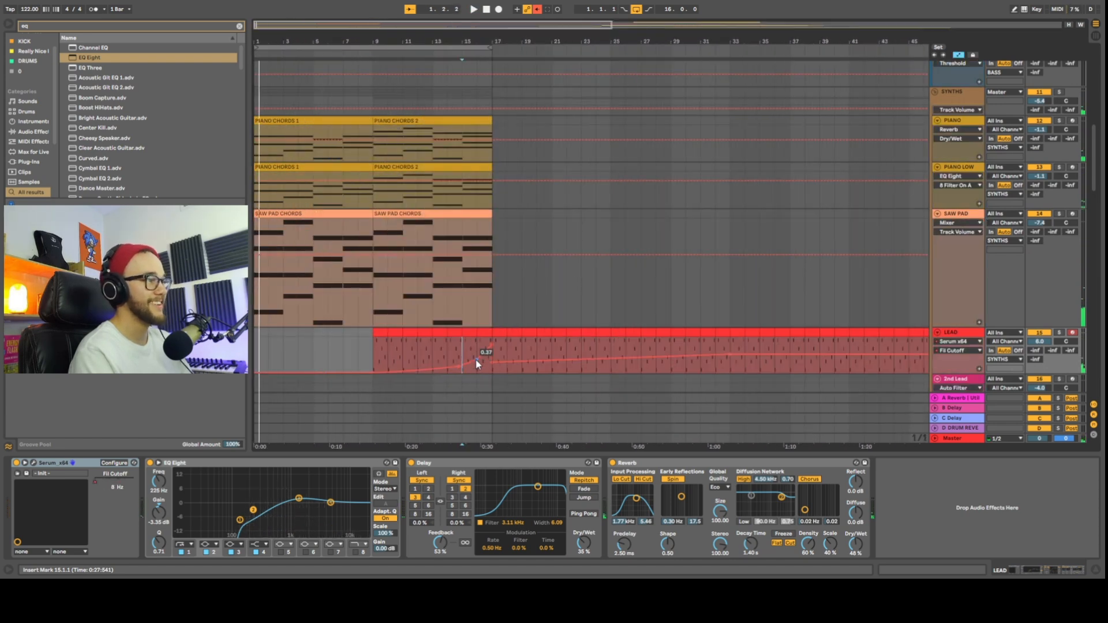
key(space)
mouse_move(463, 362)
mouse_down()
mouse_move(447, 367)
mouse_move(459, 367)
mouse_up()
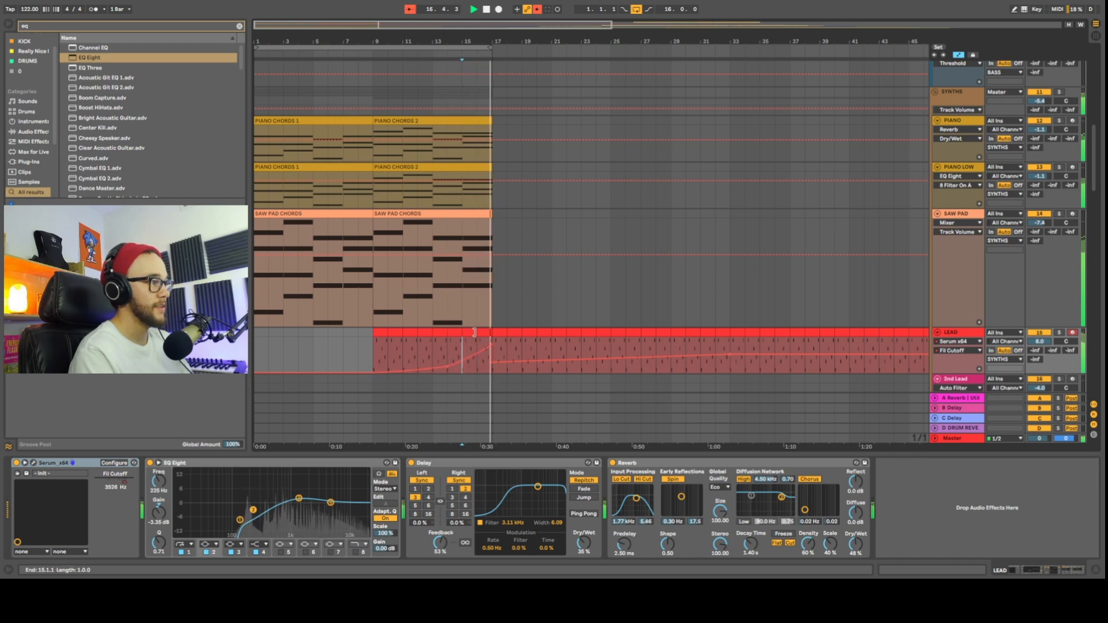
key(a)
key(space)
Cut the highs of the Saw Pad with the fourth band of its EQ Eight at about -5.6 dB.
click(948, 225)
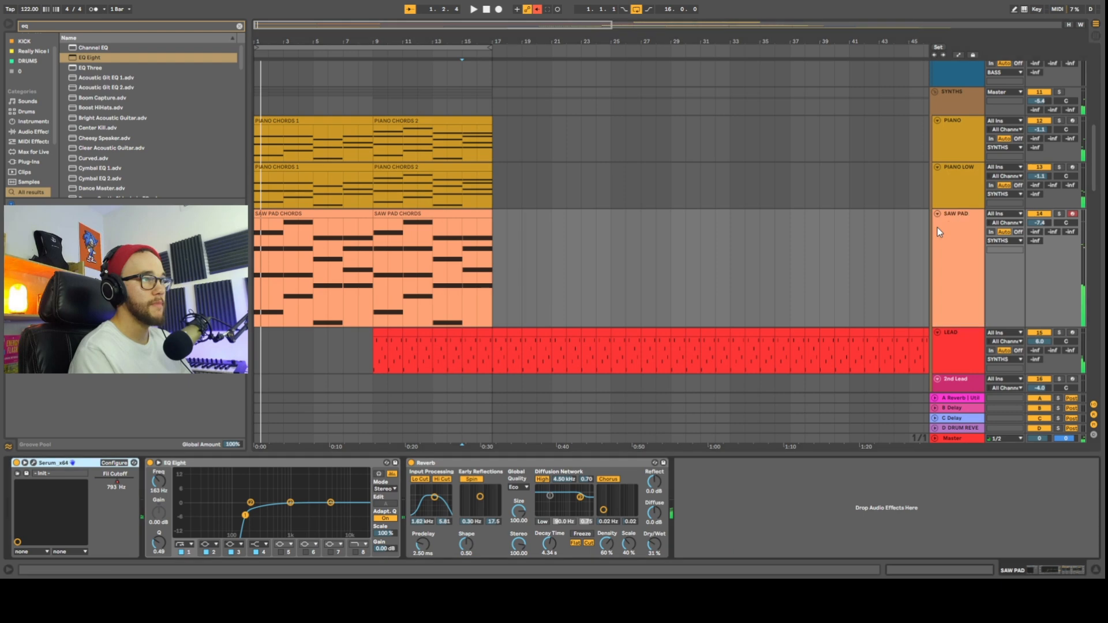
key(a)
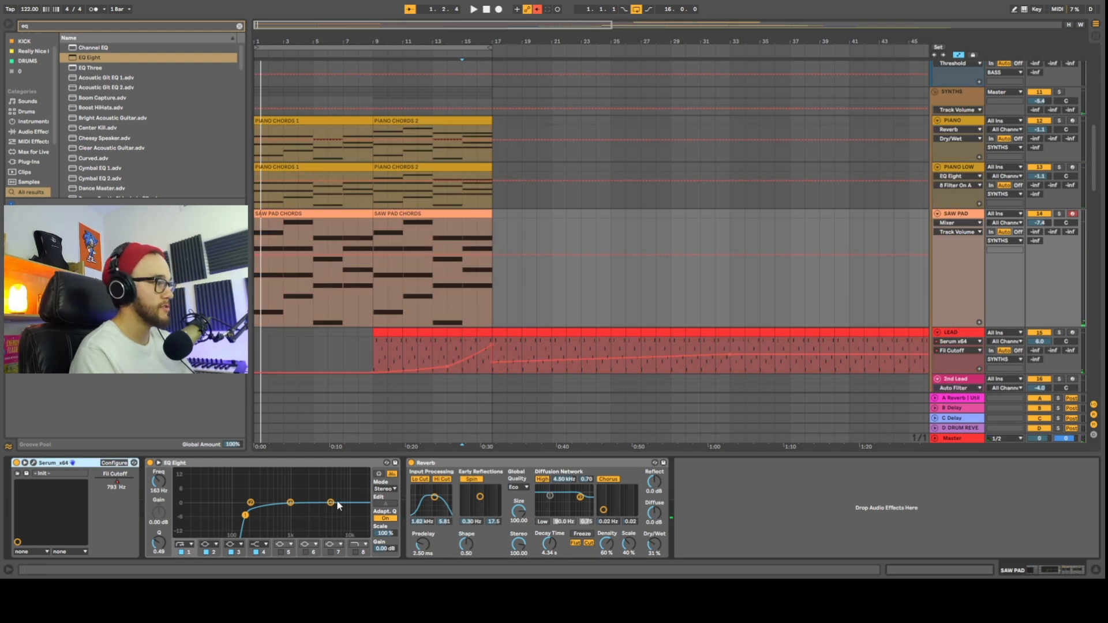
drag(331, 502, 340, 505)
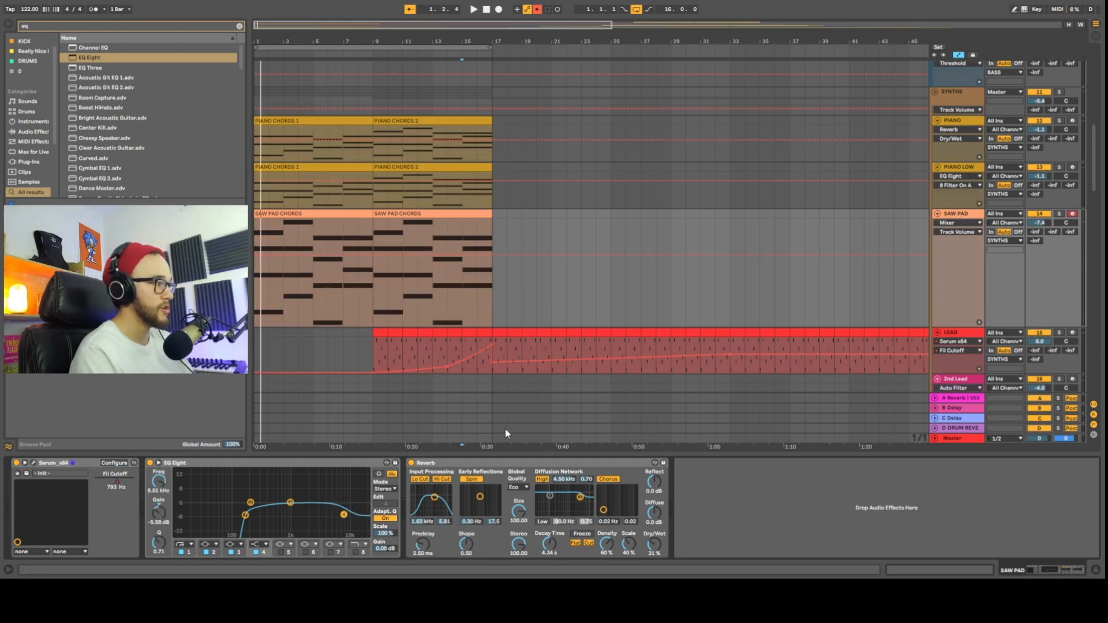
Duplicate the PIANO LOW track's PIANO CHORDS 2 clip twice to extend the part to bar 33.
scroll(478, 296, down, 3)
key(a)
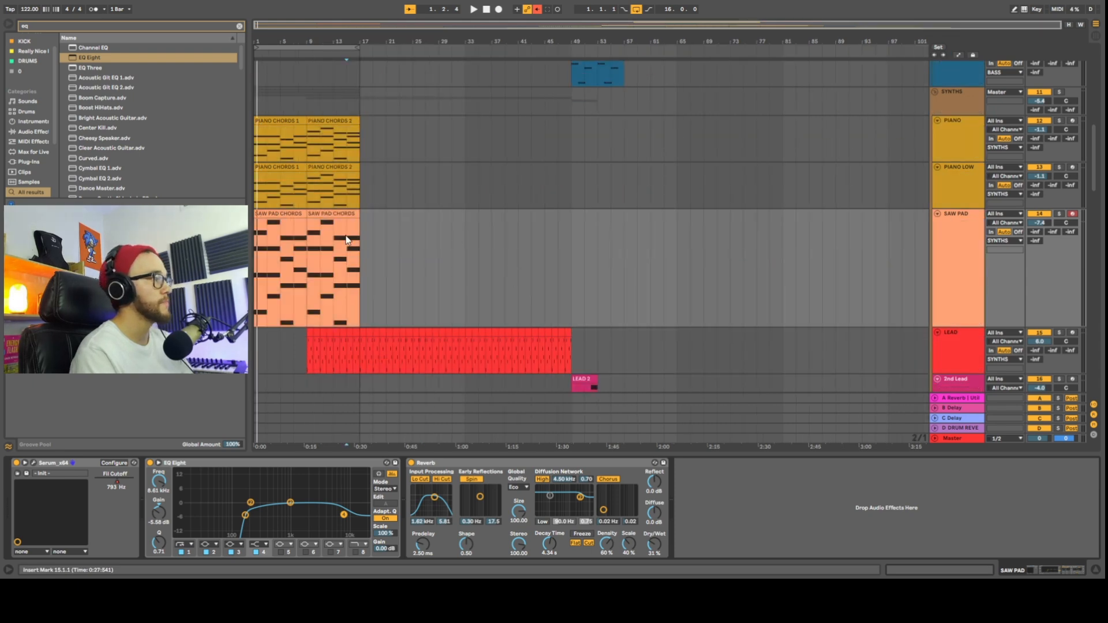
scroll(353, 242, up, 1)
click(345, 142)
scroll(346, 207, up, 1)
click(341, 223)
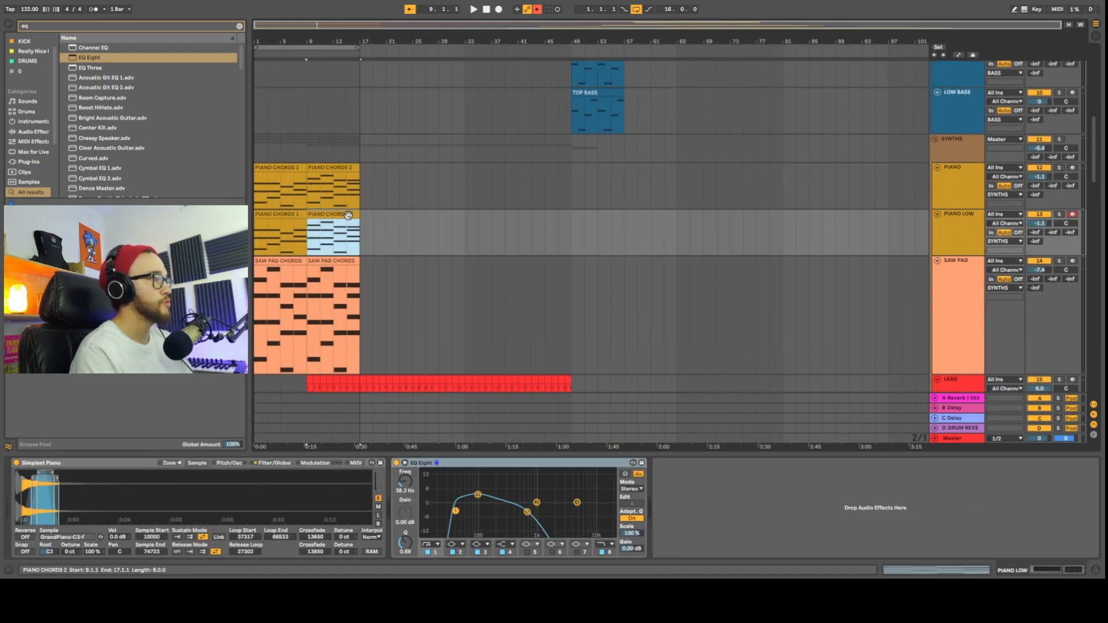
key(ctrl+d)
key(ctrl+d)
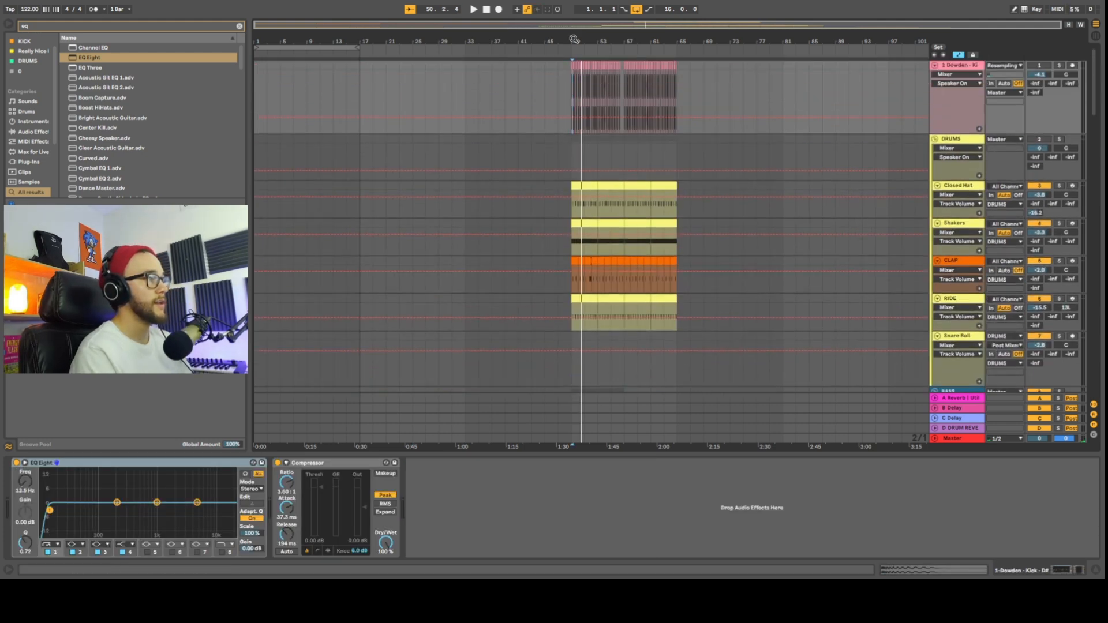
Add a locator named DROP and align it with the start of the drop at bar 49.
right_click(574, 39)
click(565, 69)
right_click(574, 39)
right_click(576, 52)
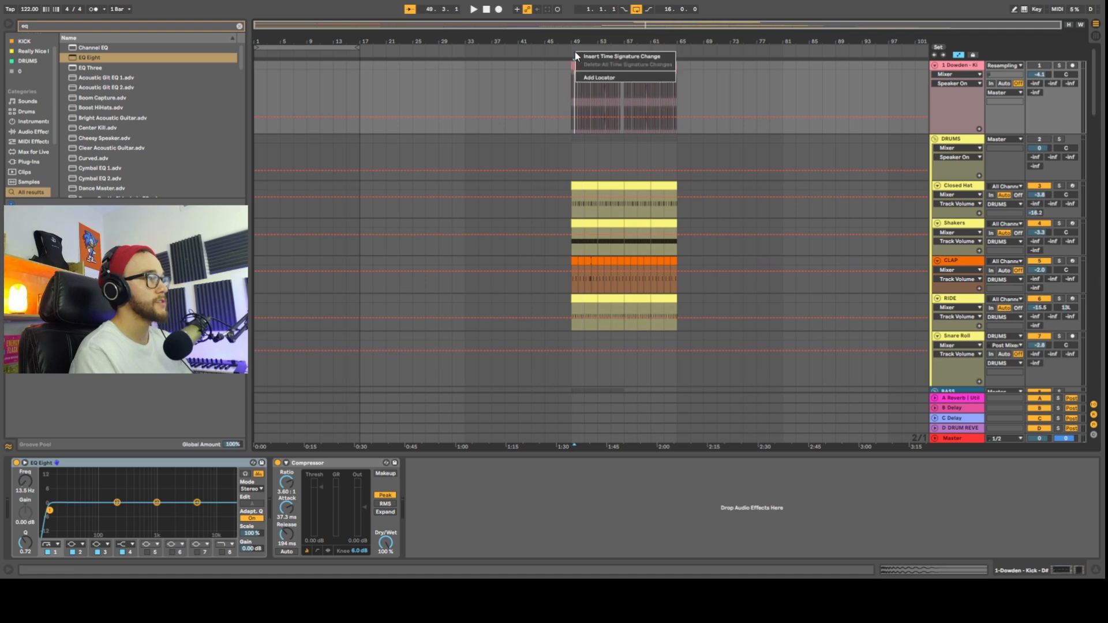
click(600, 78)
text(DROP)
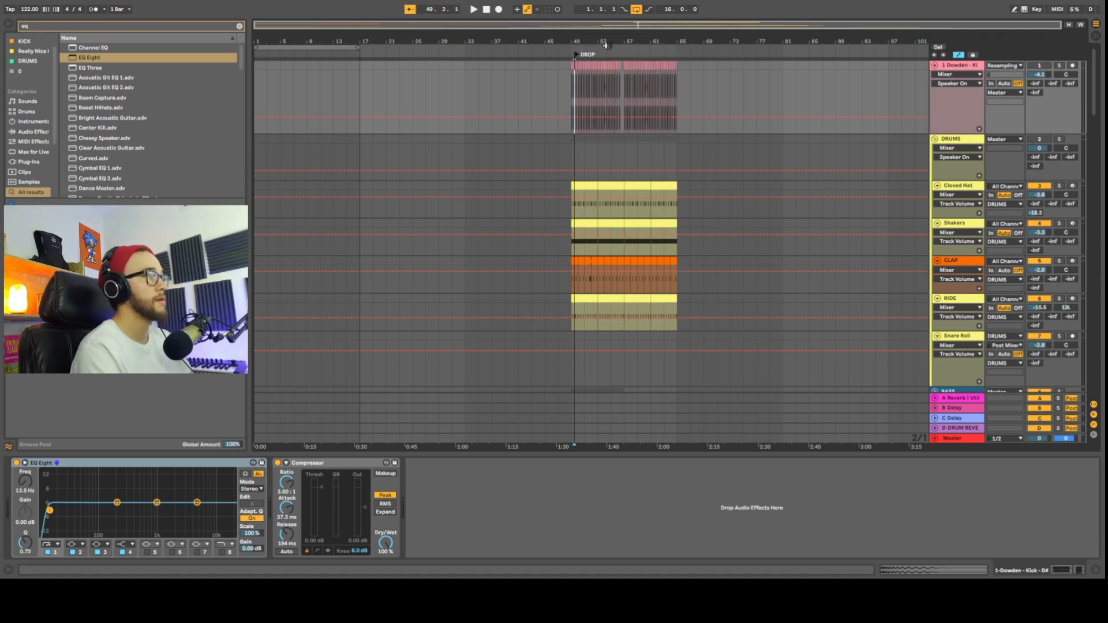
drag(575, 54, 570, 55)
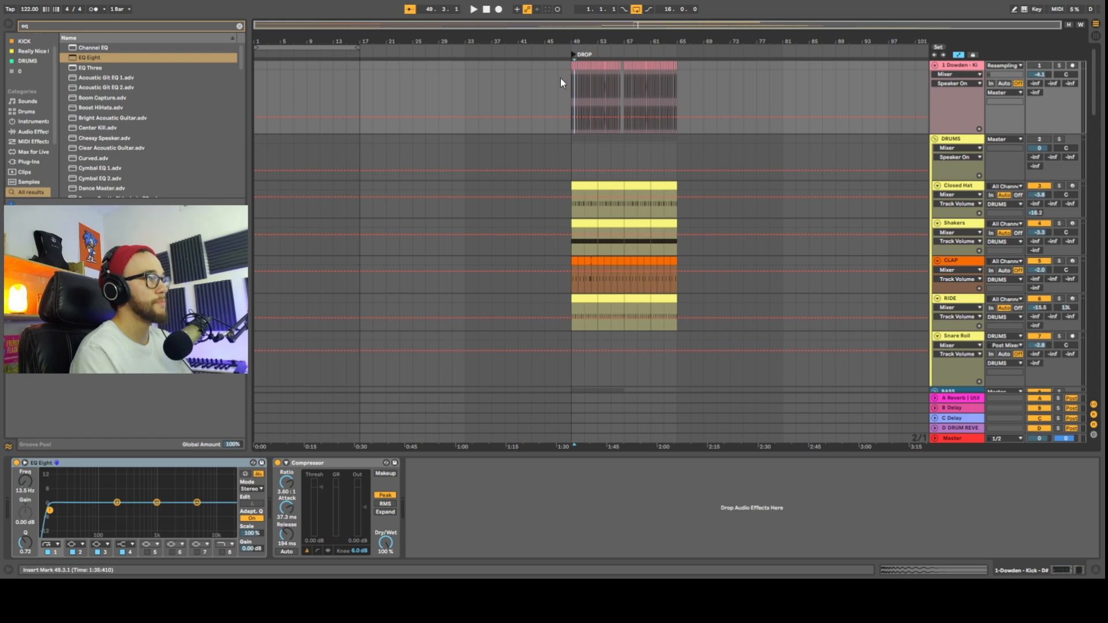
Copy the drop's TOP BASS and LOW BASS clips to bar 25, and duplicate the two TOP BASS clips to fill bars 33 to 41.
scroll(560, 81, down, 5)
click(574, 218)
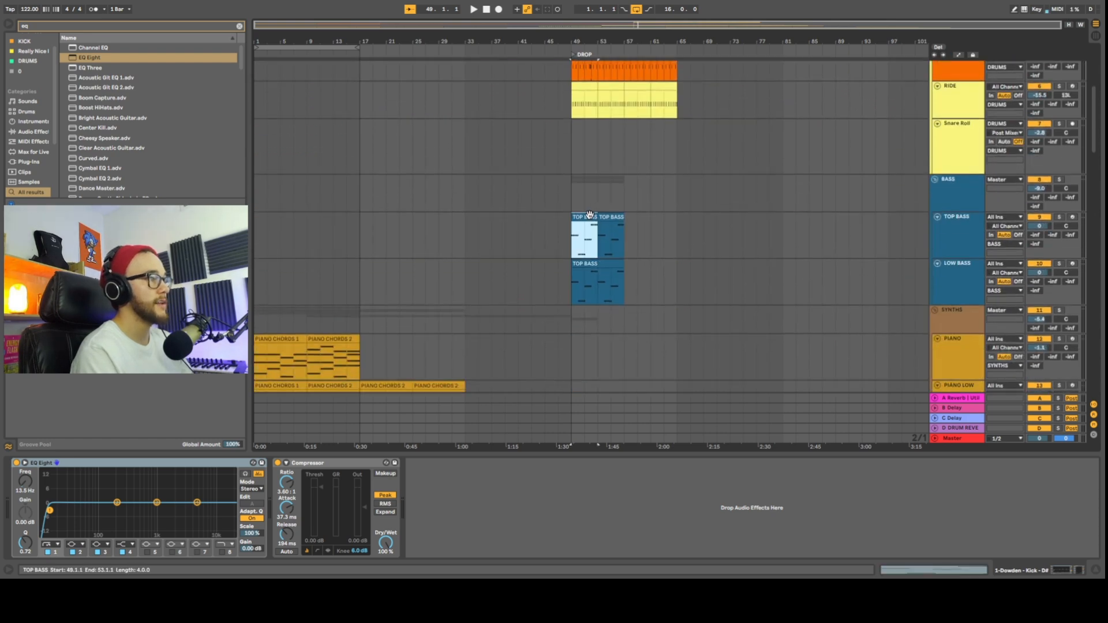
drag(578, 221, 439, 219)
click(442, 164)
shift+click(433, 164)
key(ctrl+d)
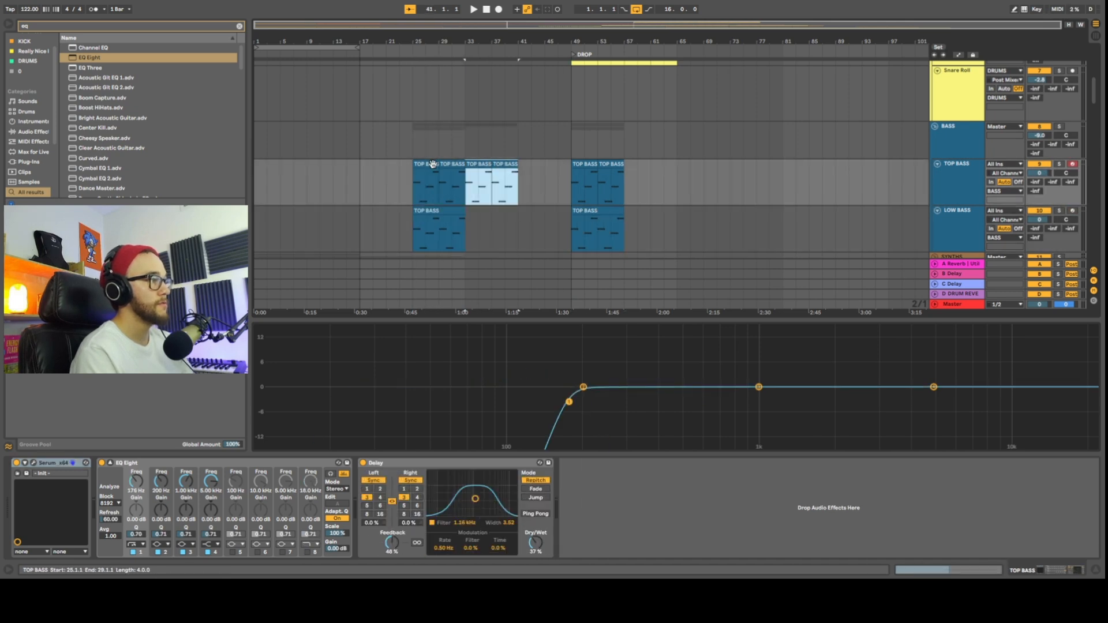
Fill the TOP BASS track from bar 41 up to the drop with repeated one-bar copies of the bass clip.
click(541, 178)
click(511, 164)
key(ctrl+d)
drag(543, 165, 455, 165)
scroll(520, 185, up, 5)
key(ctrl+d)
key(ctrl+d)
scroll(486, 225, down, 10)
key(ctrl+d)
key(ctrl+d)
key(ctrl+d)
key(ctrl+d)
key(ctrl+d)
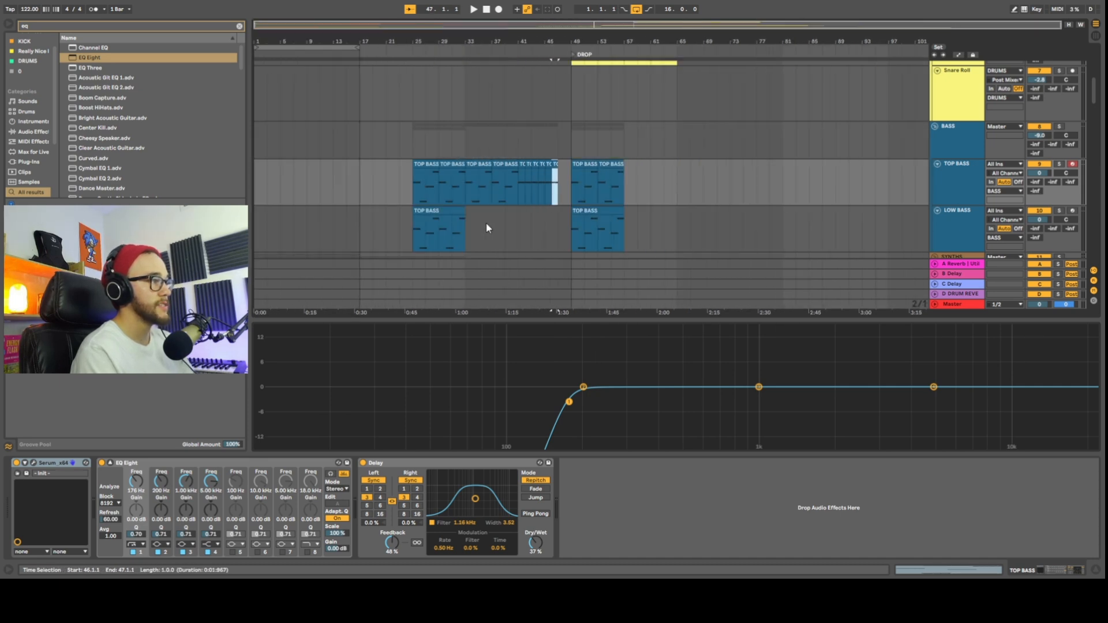
Solo the TOP BASS track and listen to the one-bar repeats from bar 42.
click(525, 185)
click(1059, 166)
key(space)
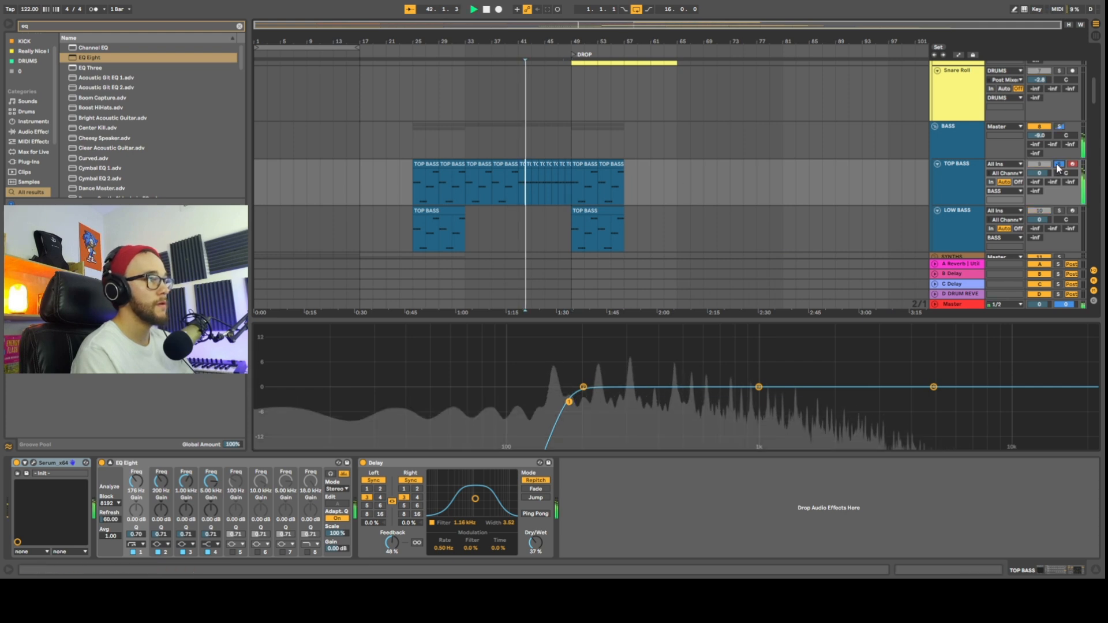
key(space)
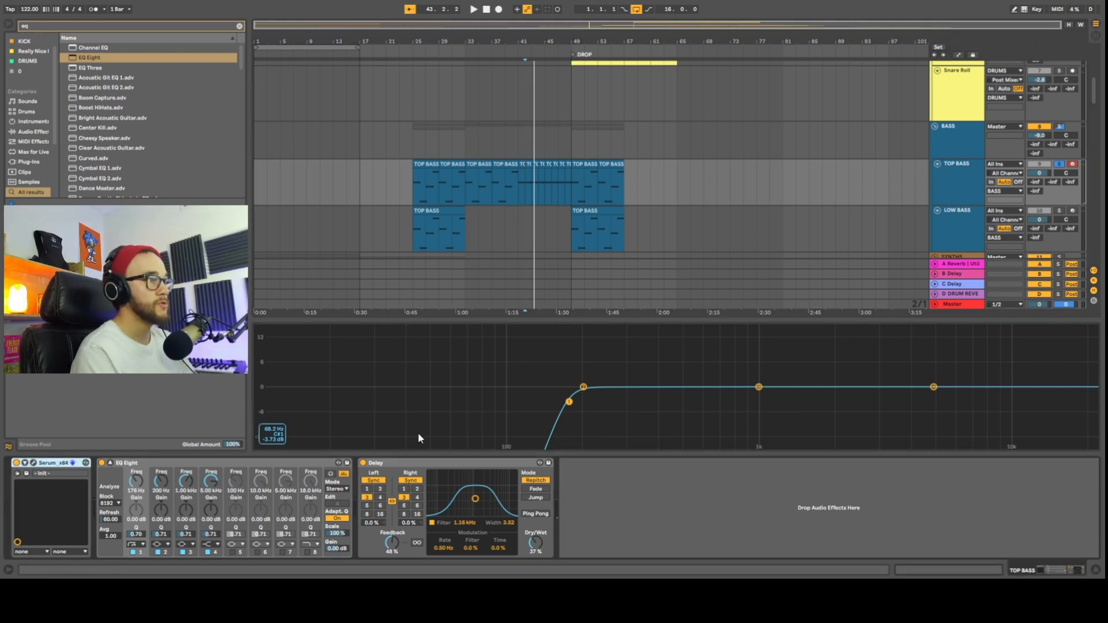
Automate the TOP BASS EQ Eight's 1 Frequency to climb from around bar 43 to about 2.47 kHz at the drop, and play from bar 47.
key(a)
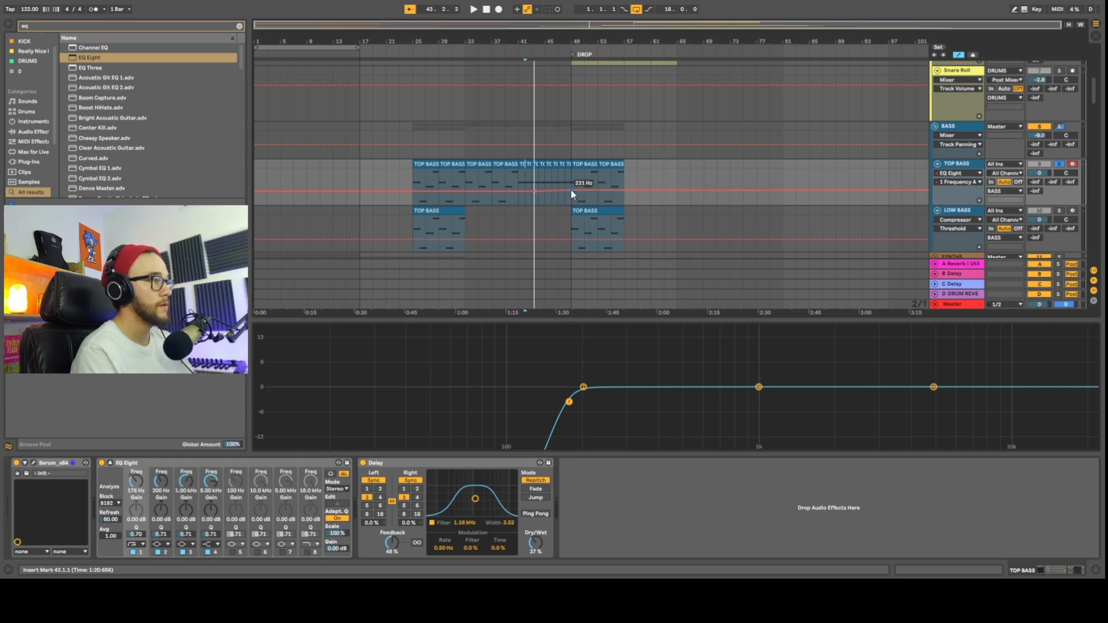
drag(564, 191, 567, 187)
click(564, 184)
key(space)
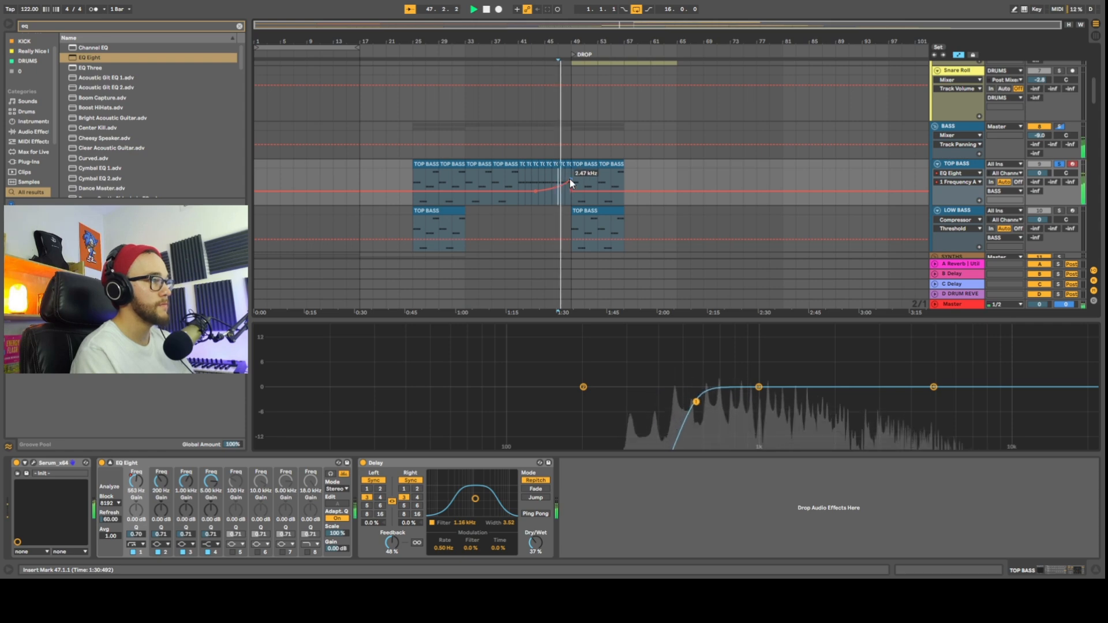
Raise the TOP BASS 1 Frequency automation at the drop and bend its rise into an accelerating curve.
drag(570, 176, 570, 172)
drag(566, 180, 565, 189)
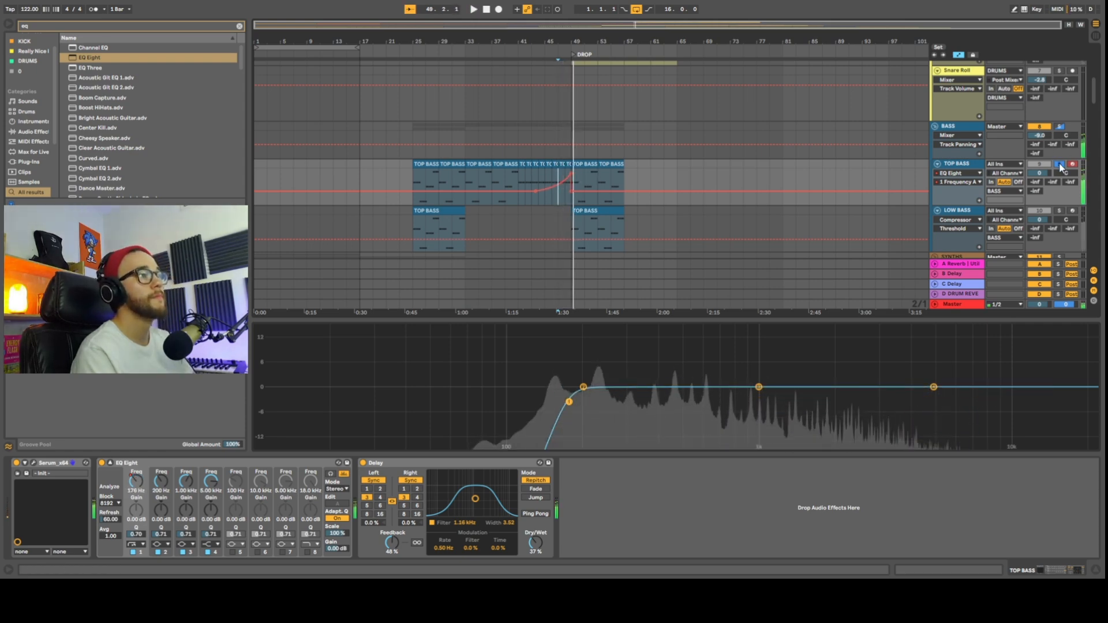
key(a)
Duplicate the LOW BASS clip at bar 25 to fill bars 33 to 41.
scroll(577, 175, down, 4)
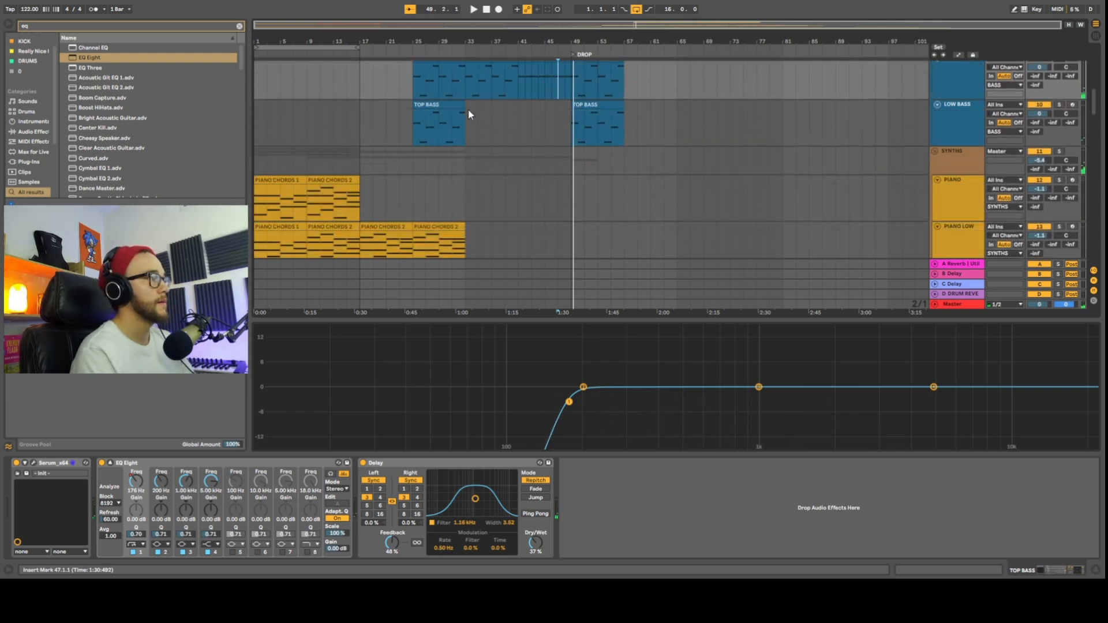
click(460, 105)
key(ctrl+d)
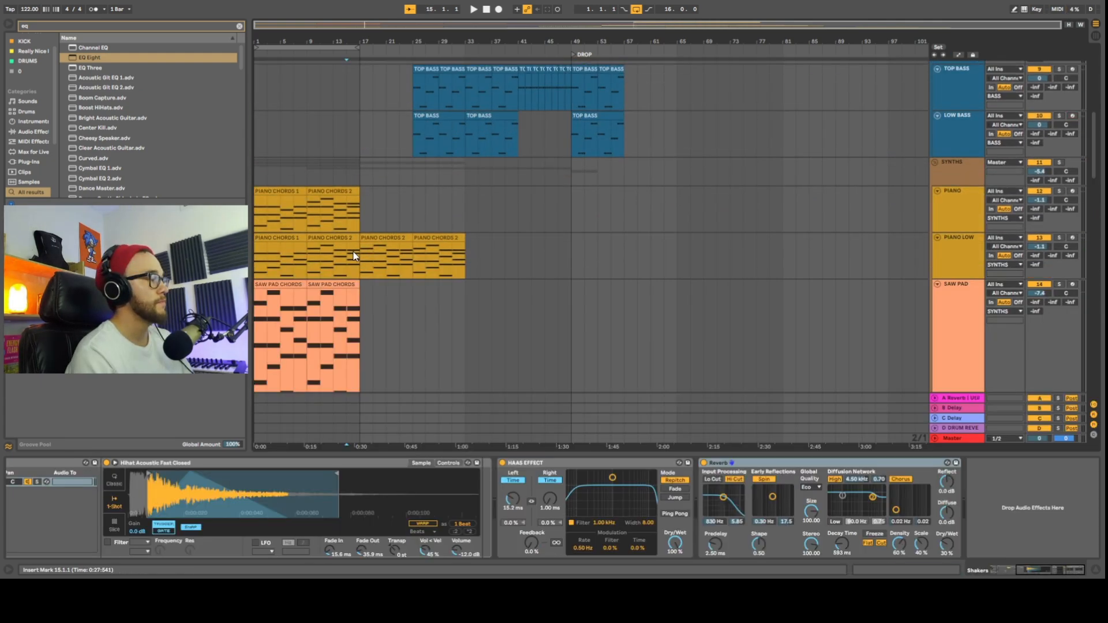
Move the 2nd Lead clip from bar 49 to bar 65 and repeat it to fill up to bar 81.
scroll(345, 244, down, 2)
scroll(327, 212, up, 1)
scroll(569, 262, down, 4)
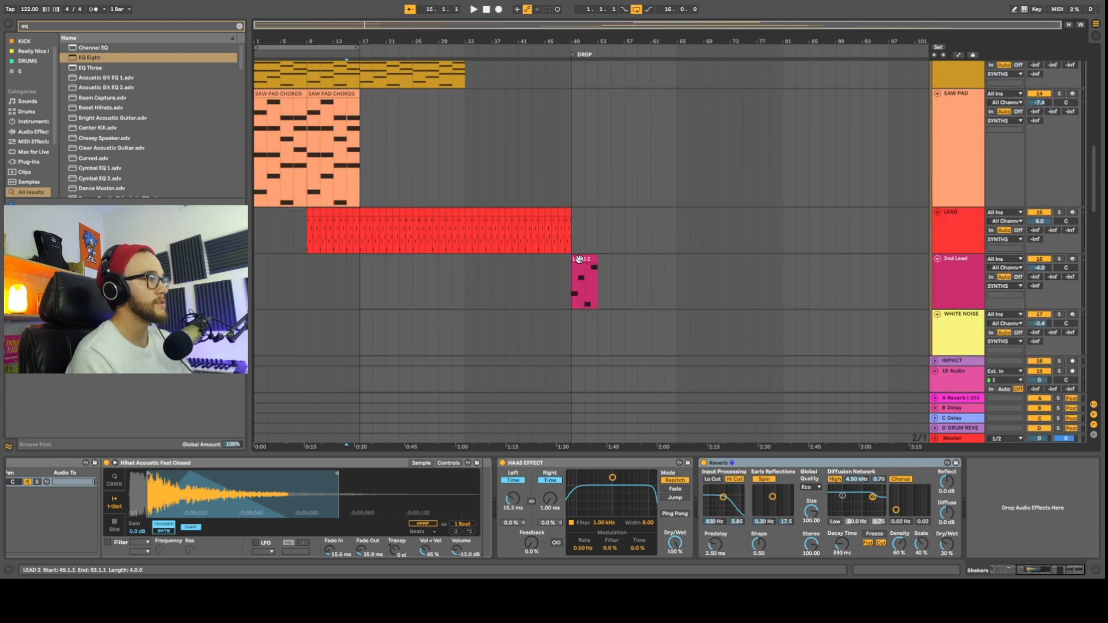
drag(579, 259, 685, 268)
key(ctrl+d)
key(ctrl+d)
key(ctrl+d)
key(ctrl+d)
click(591, 260)
key(Delete)
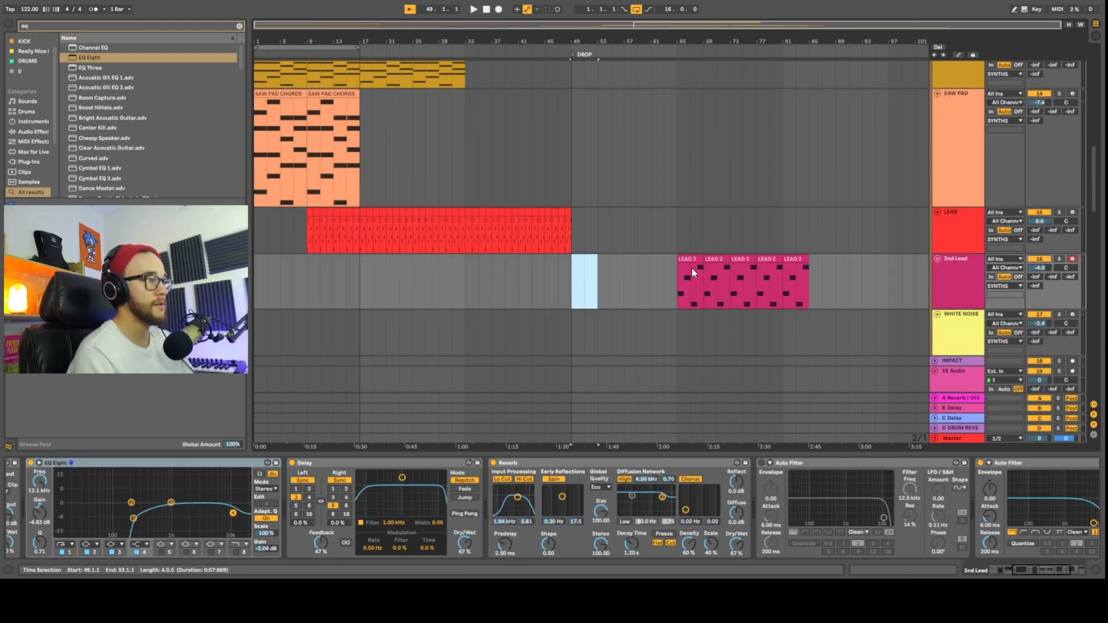
click(795, 271)
key(Delete)
click(387, 266)
Find the WHITE NOISE.adg preset in the library and load it onto the WHITE NOISE track.
drag(1094, 179, 1098, 150)
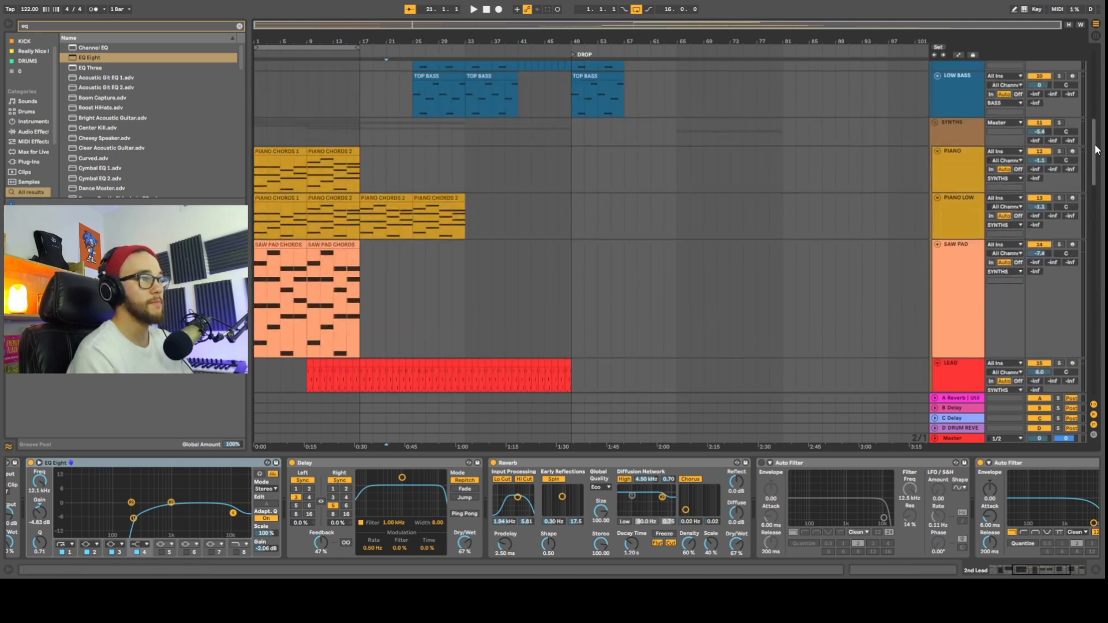
scroll(576, 271, down, 5)
click(982, 280)
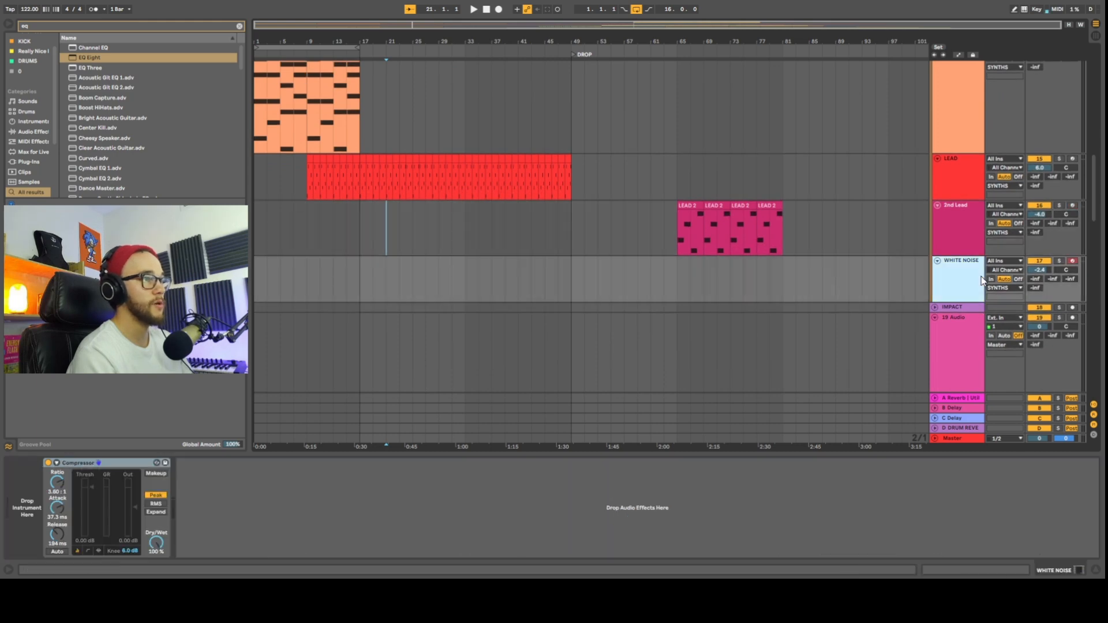
key(ctrl+f)
text(white noise)
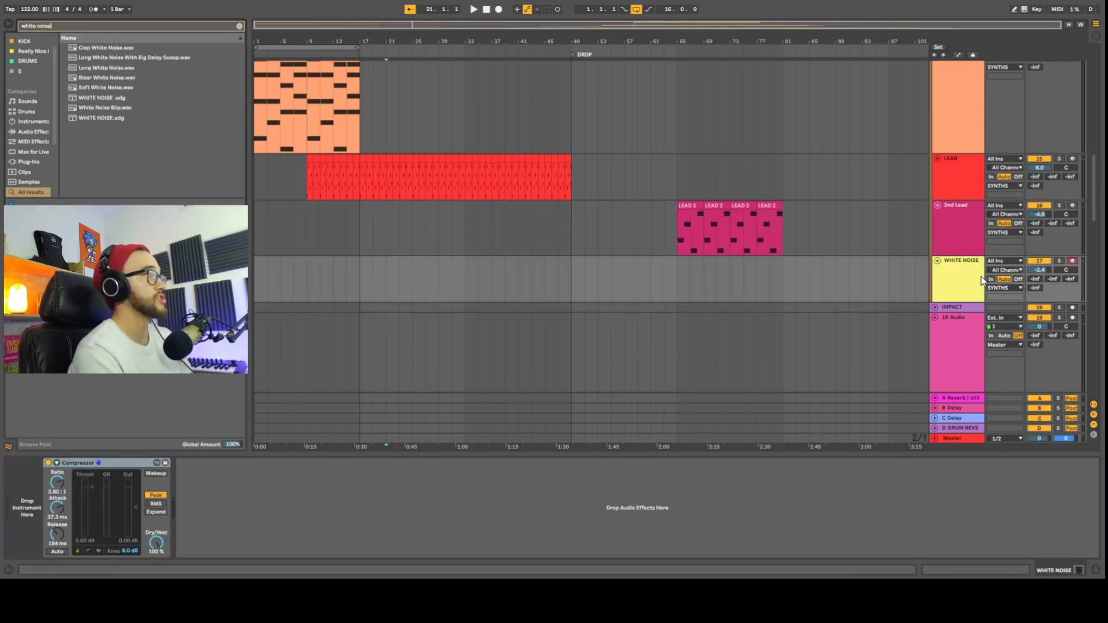
drag(116, 118, 57, 491)
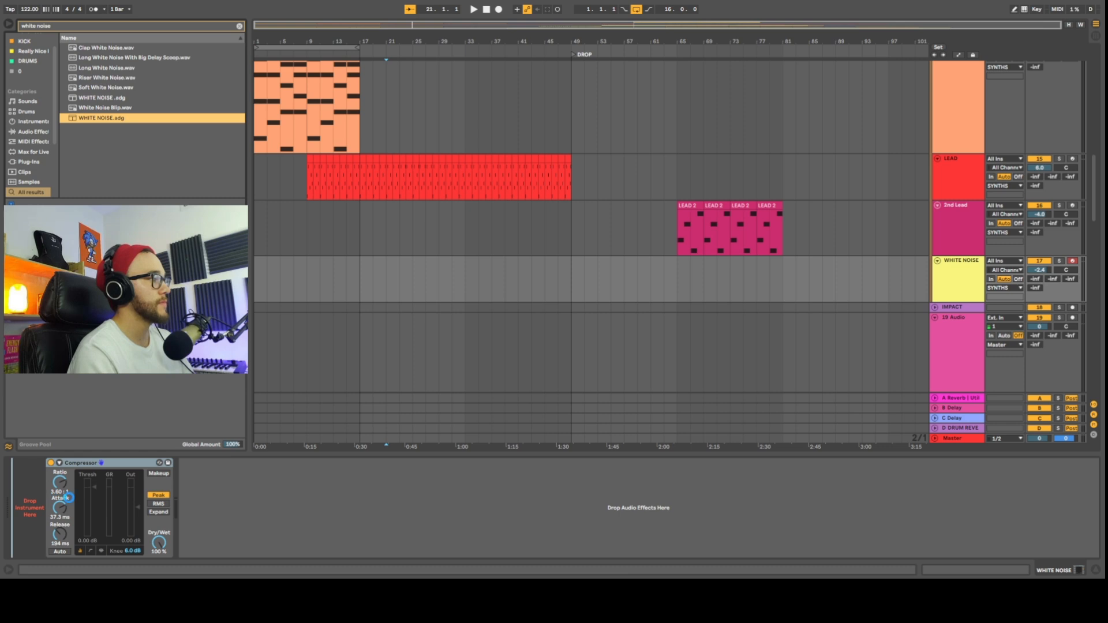
drag(181, 495, 181, 495)
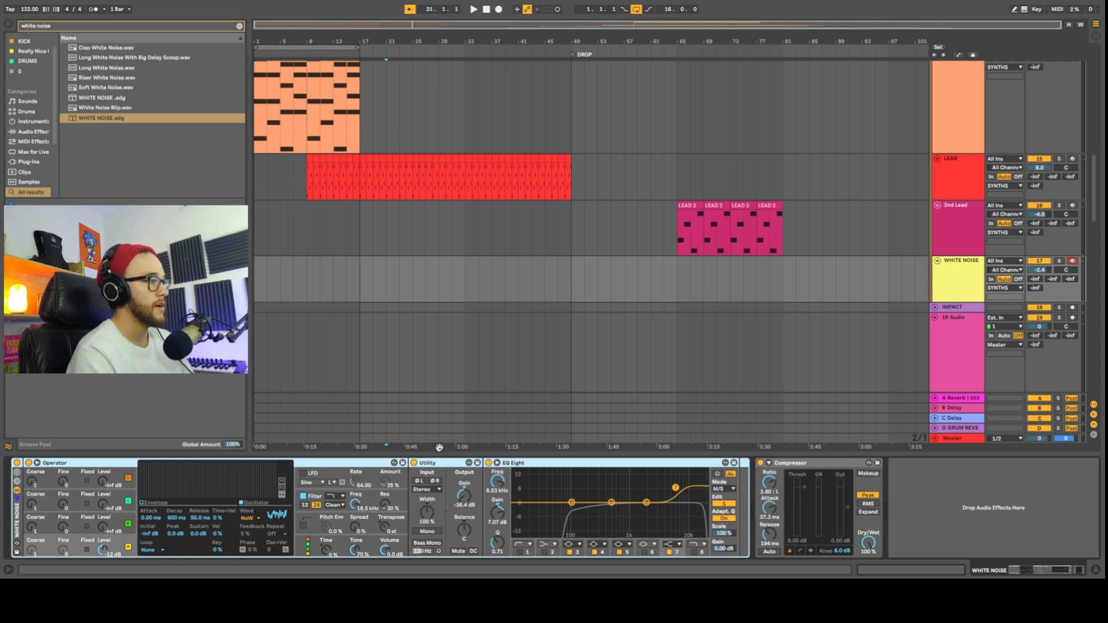
Turn the WHITE NOISE Utility gain down to -inf dB and automate it with curved peaks at bar 17, the drop and bar 65.
drag(463, 495, 463, 501)
right_click(463, 501)
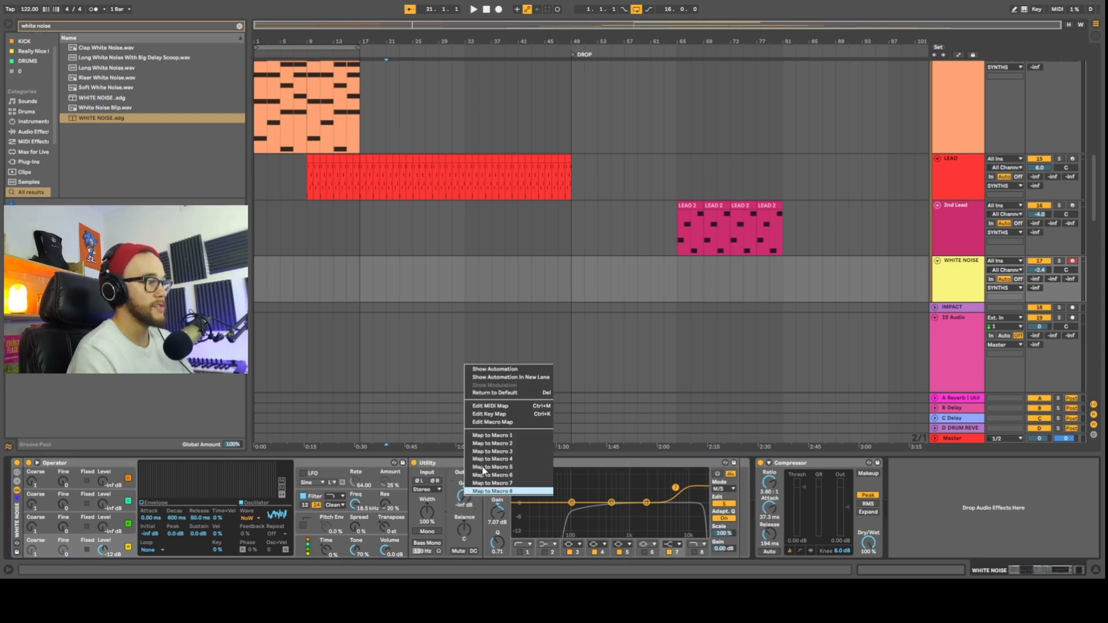
click(496, 369)
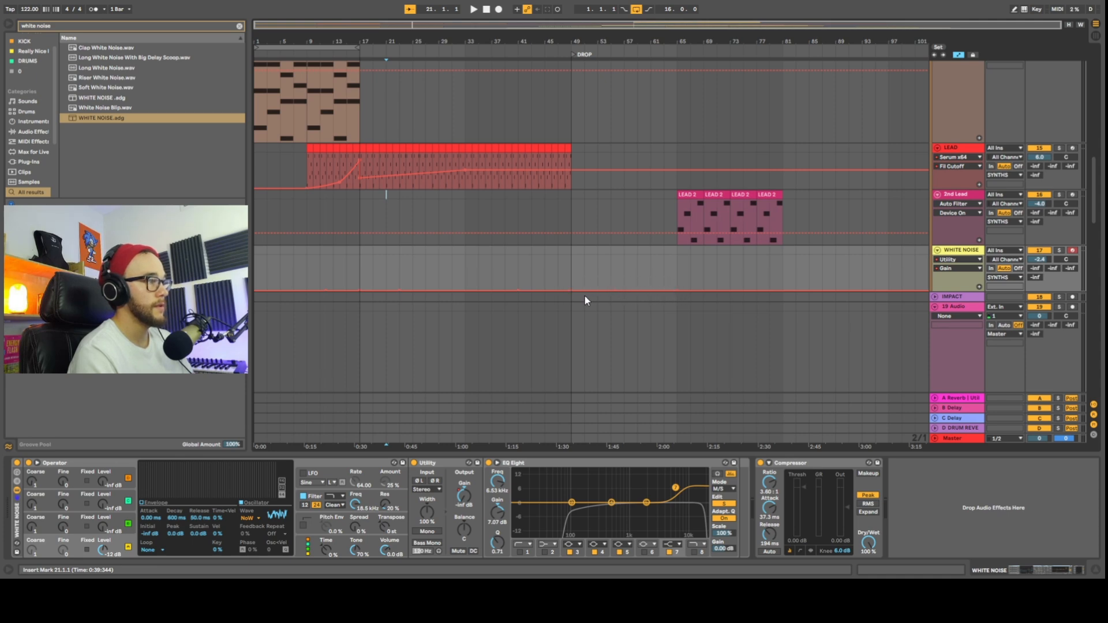
drag(355, 290, 359, 277)
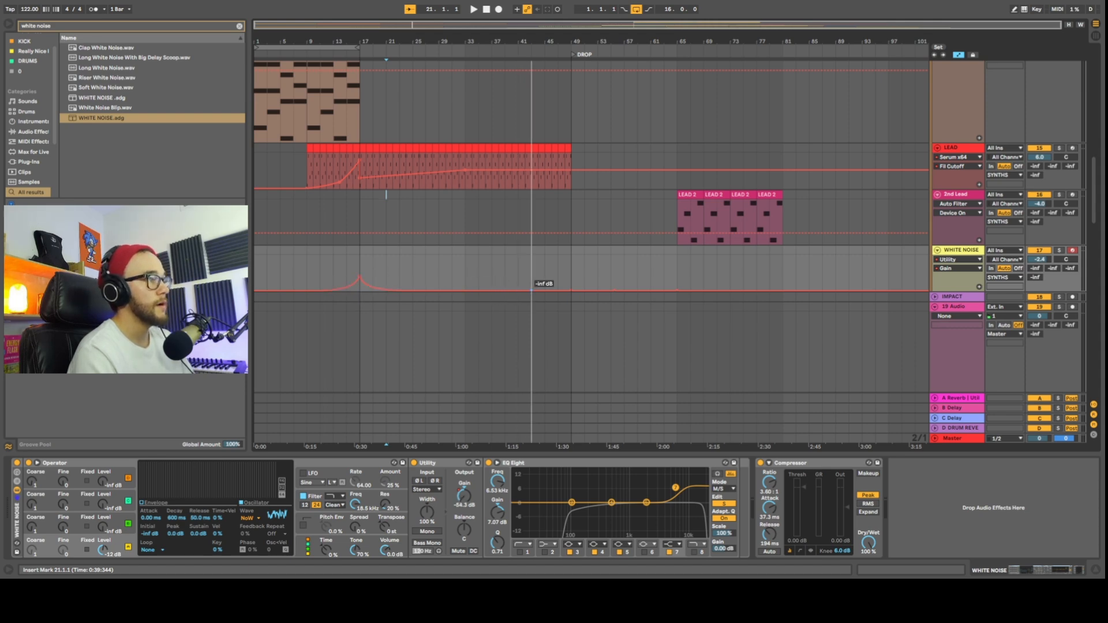
drag(573, 290, 572, 265)
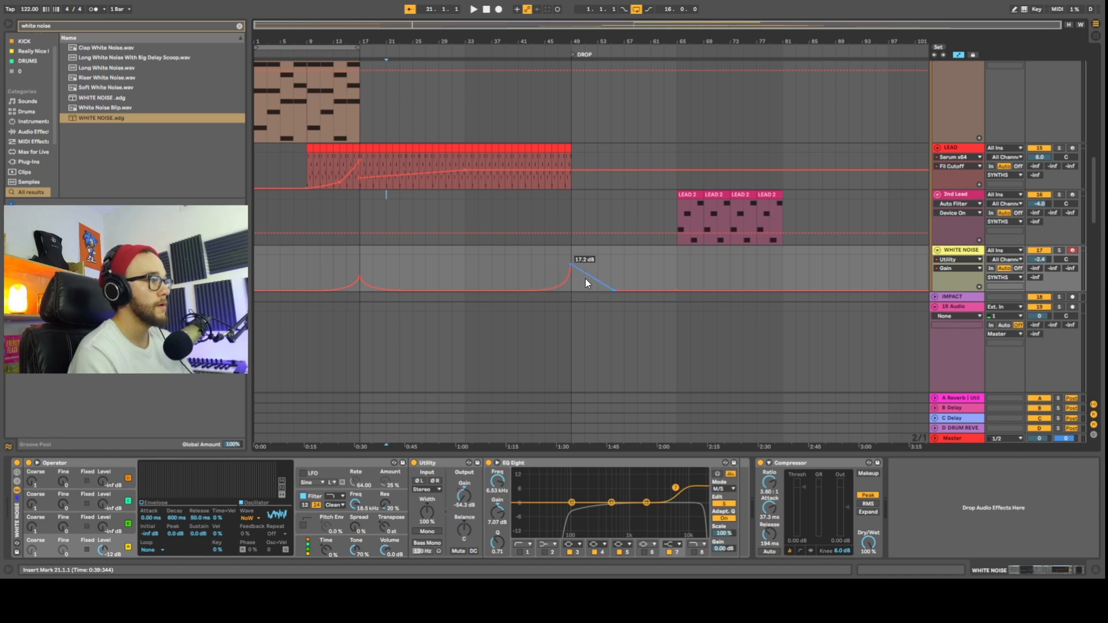
drag(571, 275, 591, 295)
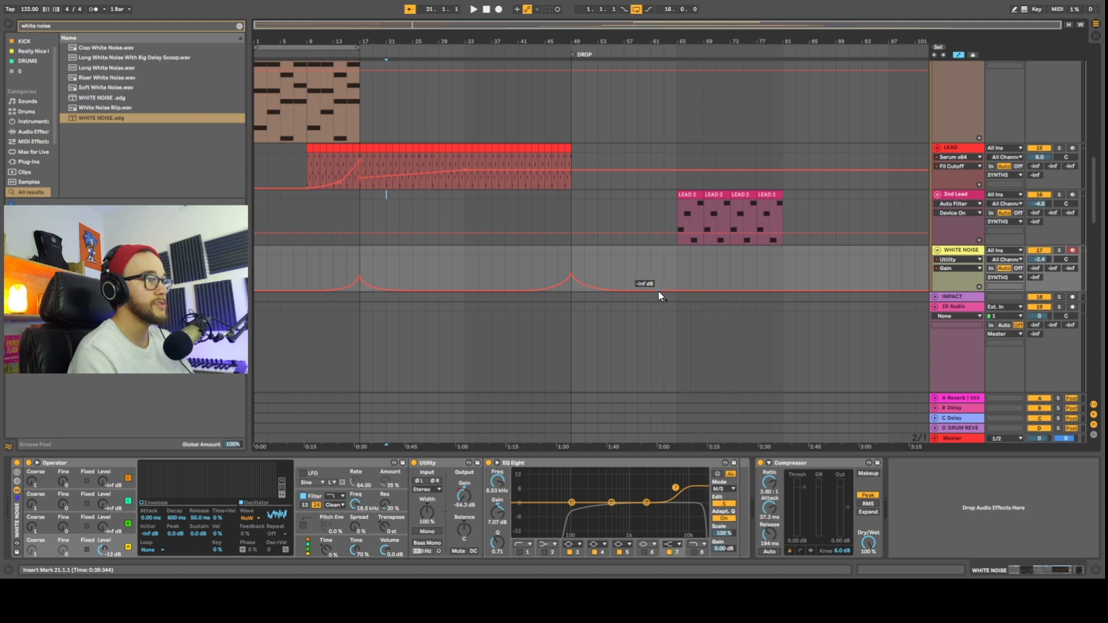
mouse_move(675, 290)
mouse_down()
mouse_move(675, 280)
mouse_move(717, 291)
mouse_move(677, 276)
mouse_up()
Create a MIDI clip on the WHITE NOISE track from bar 3 to bar 81, with a one-bar E3 note at its start.
drag(281, 274, 795, 283)
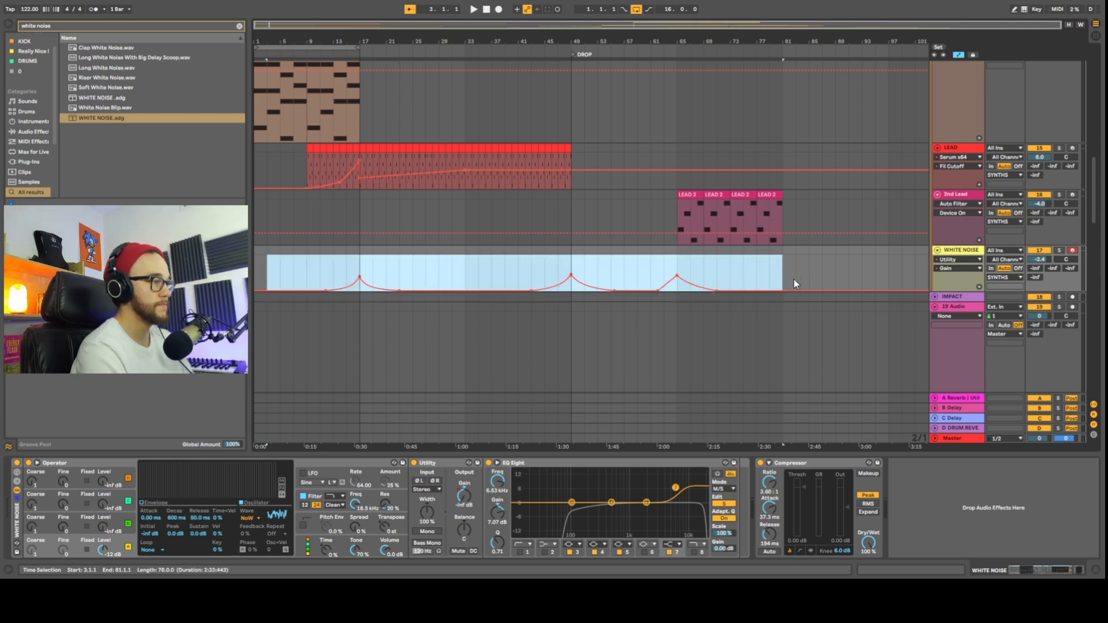
key(ctrl+shift+m)
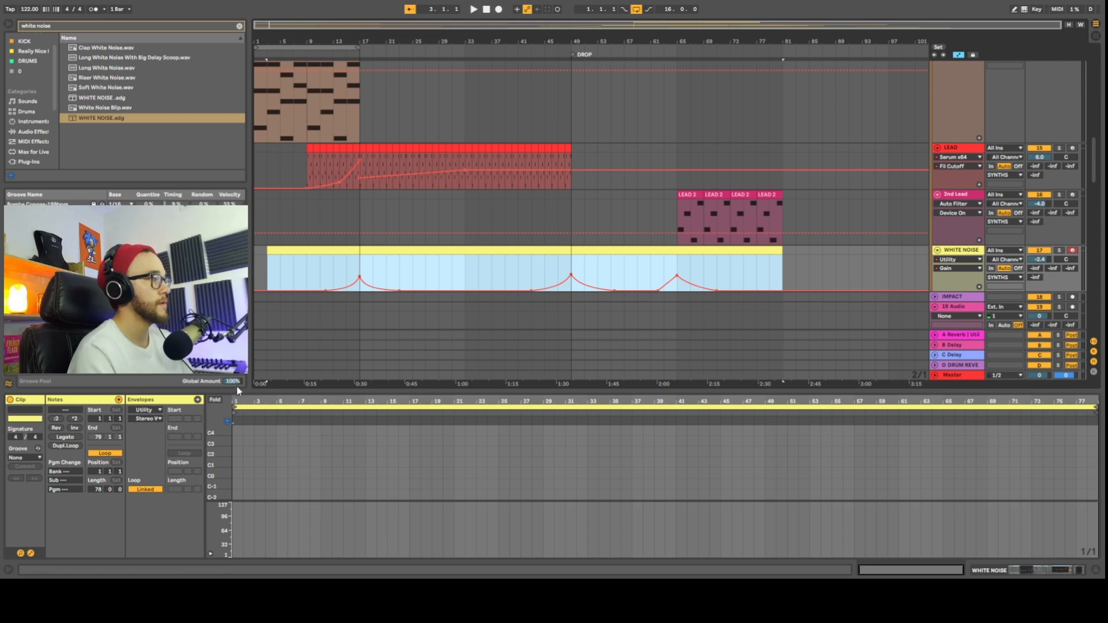
key(b)
click(236, 440)
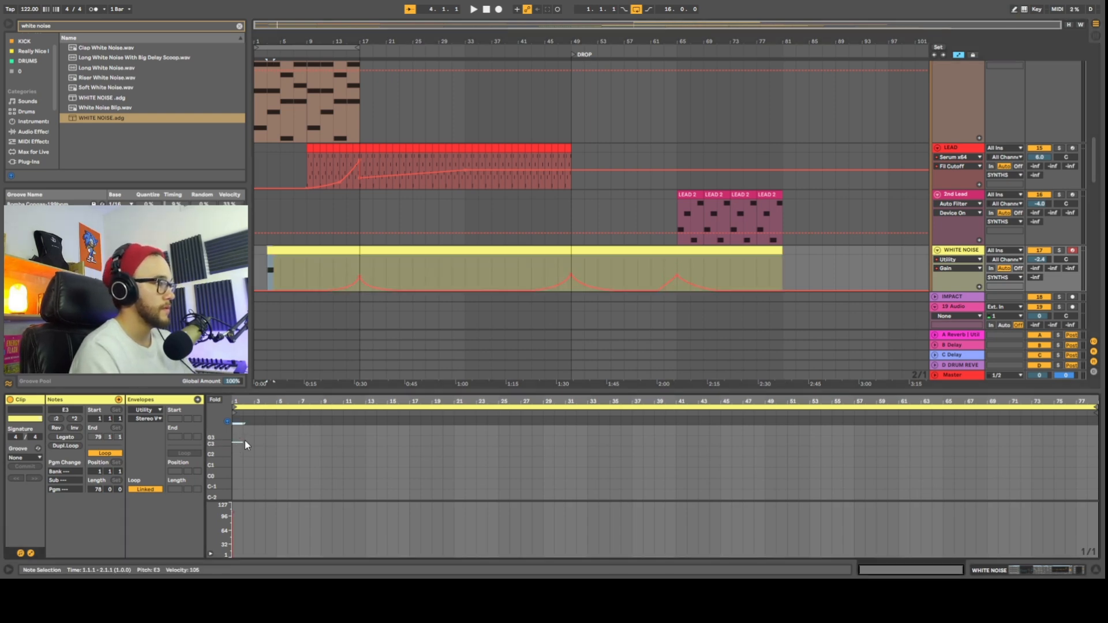
Duplicate the one-bar E3 note until it fills the whole WHITE NOISE clip.
click(245, 442)
key(ctrl+d)
drag(275, 438, 236, 442)
key(ctrl+d)
key(ctrl+d)
key(ctrl+d)
key(ctrl+d)
key(ctrl+d)
key(ctrl+d)
key(ctrl+d)
key(ctrl+d)
key(ctrl+d)
key(ctrl+d)
key(ctrl+d)
key(ctrl+d)
key(ctrl+d)
key(ctrl+d)
key(ctrl+d)
key(ctrl+d)
key(ctrl+d)
key(ctrl+d)
key(ctrl+d)
key(ctrl+d)
key(ctrl+d)
key(ctrl+d)
key(ctrl+d)
key(ctrl+d)
key(ctrl+d)
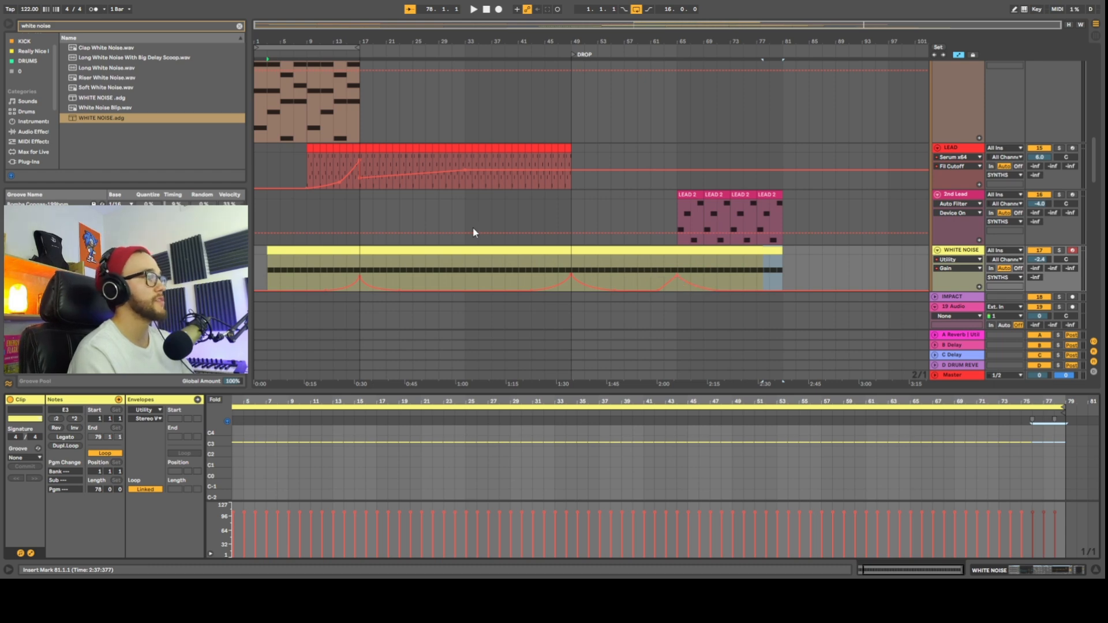
Extend the LEAD's Fil Cutoff automation from bar 17 to reach 1.00 at the drop, and duplicate the LEAD's bars 17 to 49 up to bar 81.
scroll(594, 295, up, 3)
scroll(639, 328, down, 4)
scroll(518, 272, up, 3)
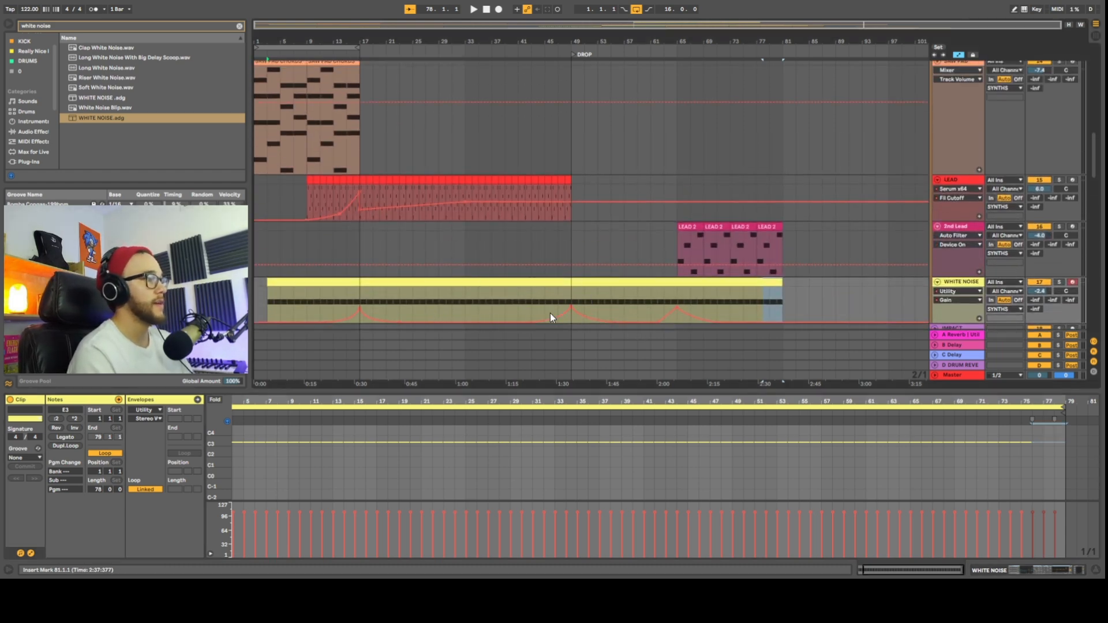
scroll(418, 229, up, 1)
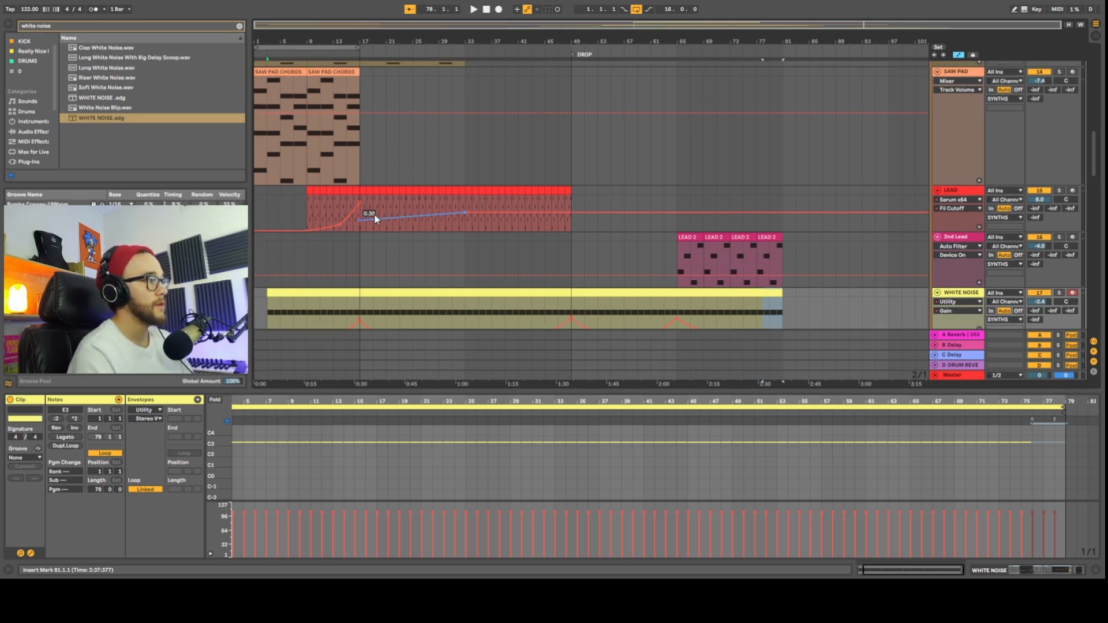
click(360, 221)
drag(469, 212, 571, 209)
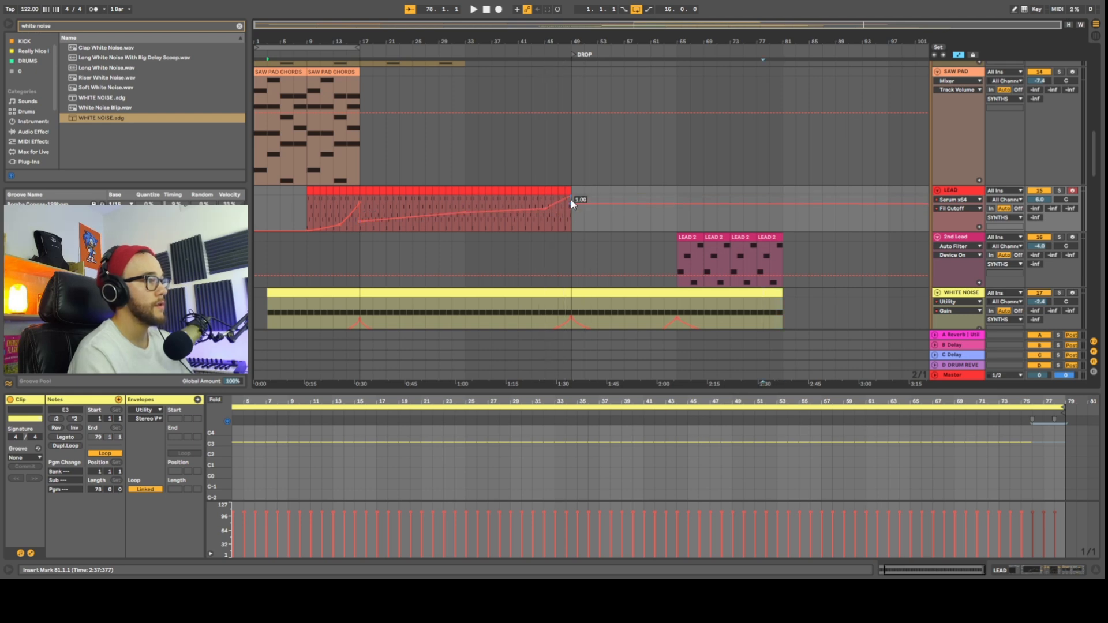
click(569, 201)
shift+click(361, 191)
key(ctrl+d)
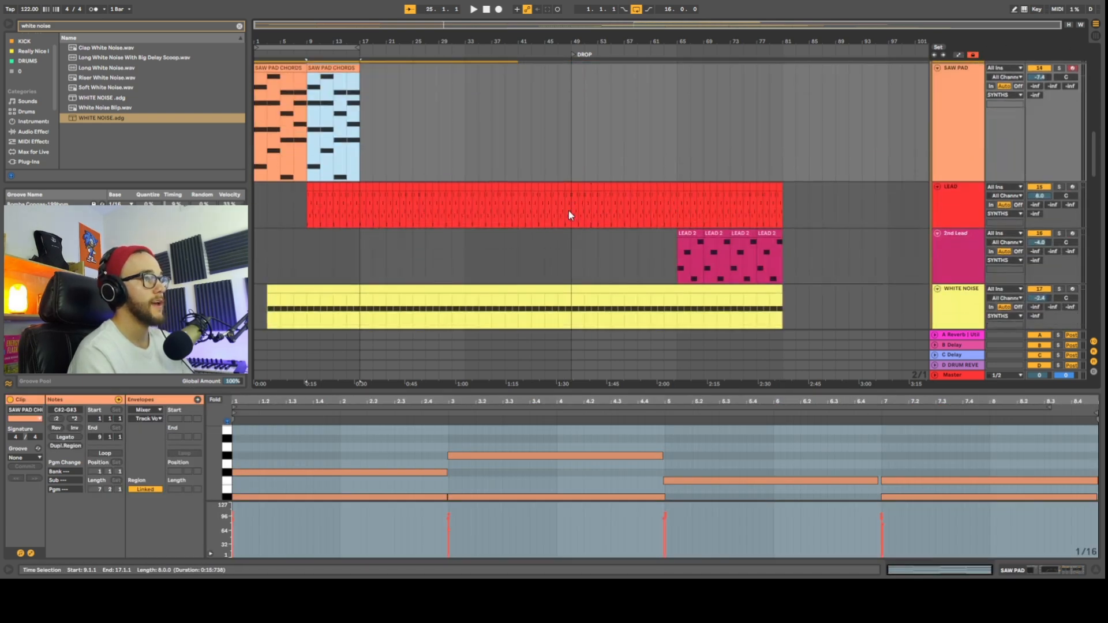
Search the library's drum hits for a snare and place Snare 70s MPC 1.wav on the Snare Roll track at bar 33.
scroll(569, 210, down, 3)
scroll(564, 206, up, 12)
scroll(560, 218, up, 5)
scroll(633, 238, down, 3)
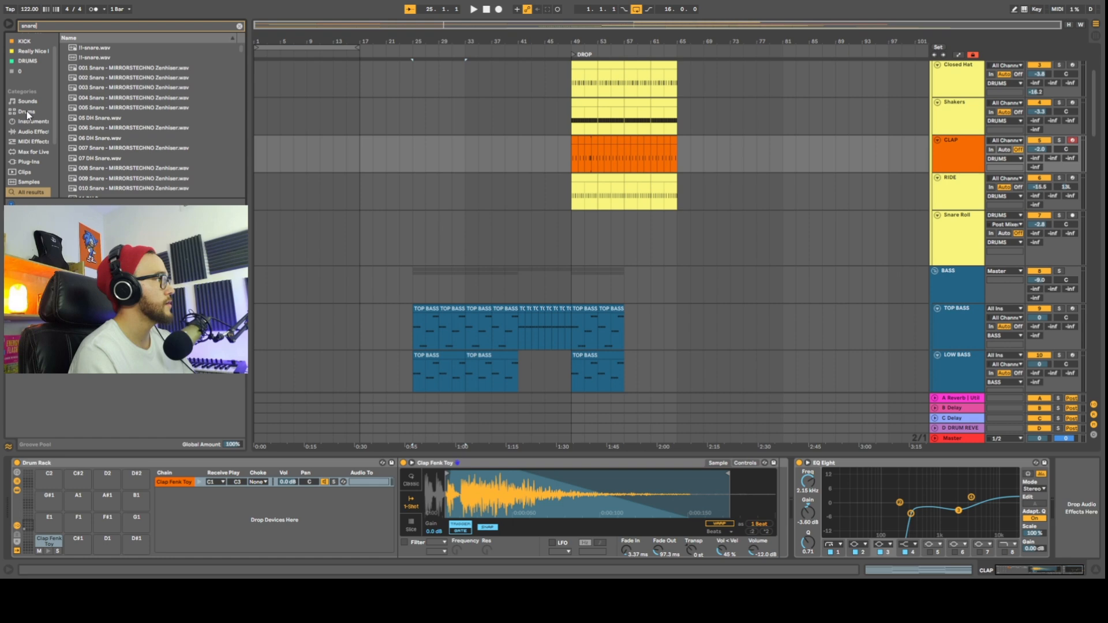
click(26, 111)
click(64, 47)
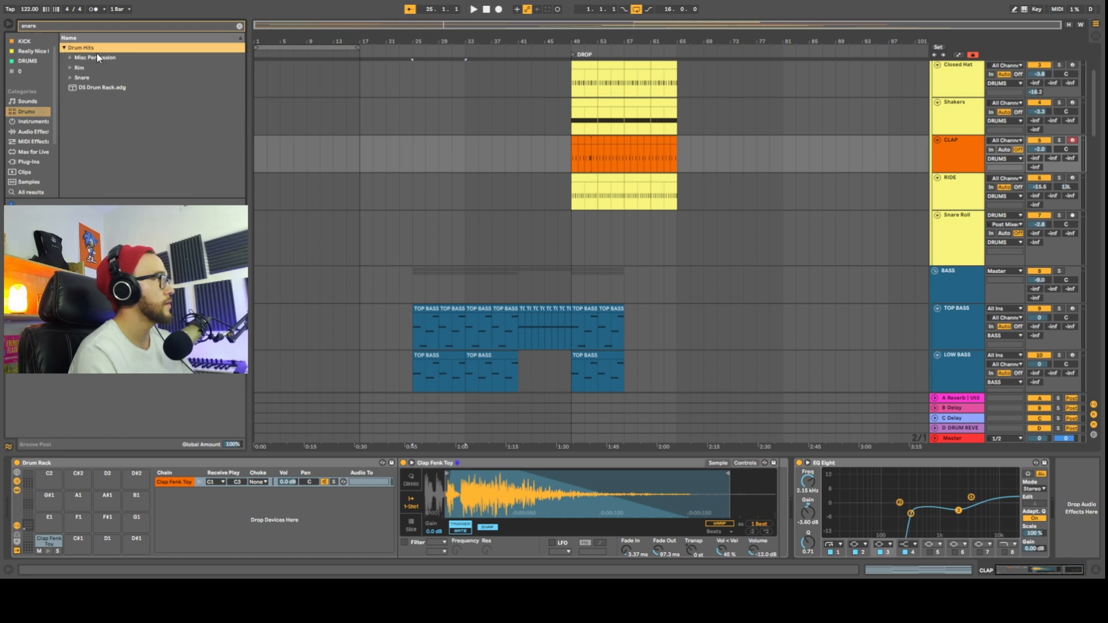
click(69, 81)
click(107, 109)
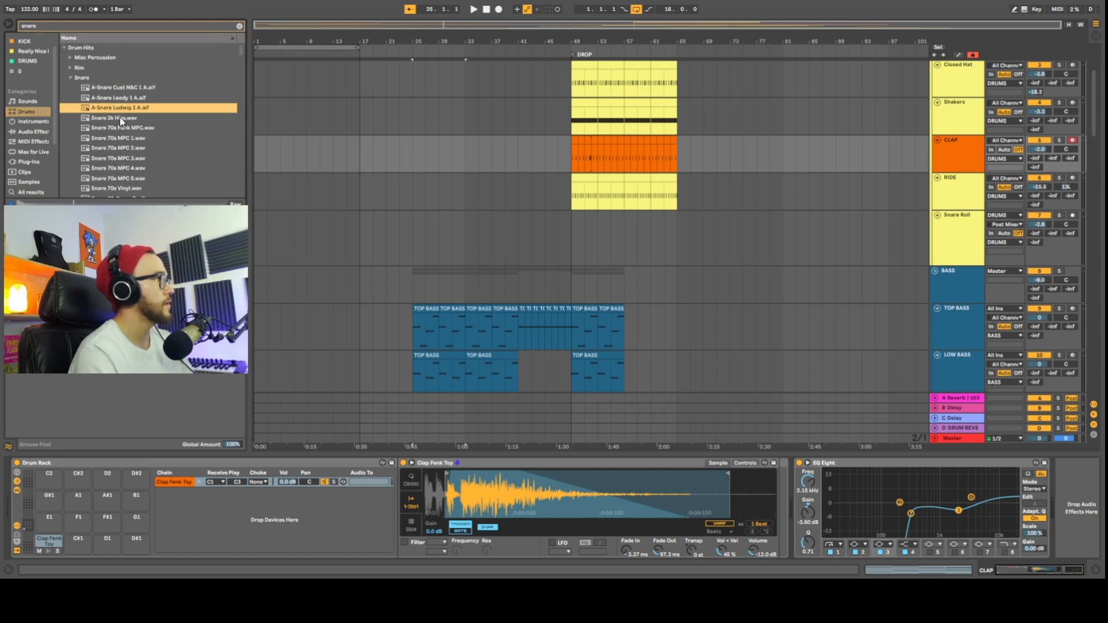
click(122, 139)
click(491, 242)
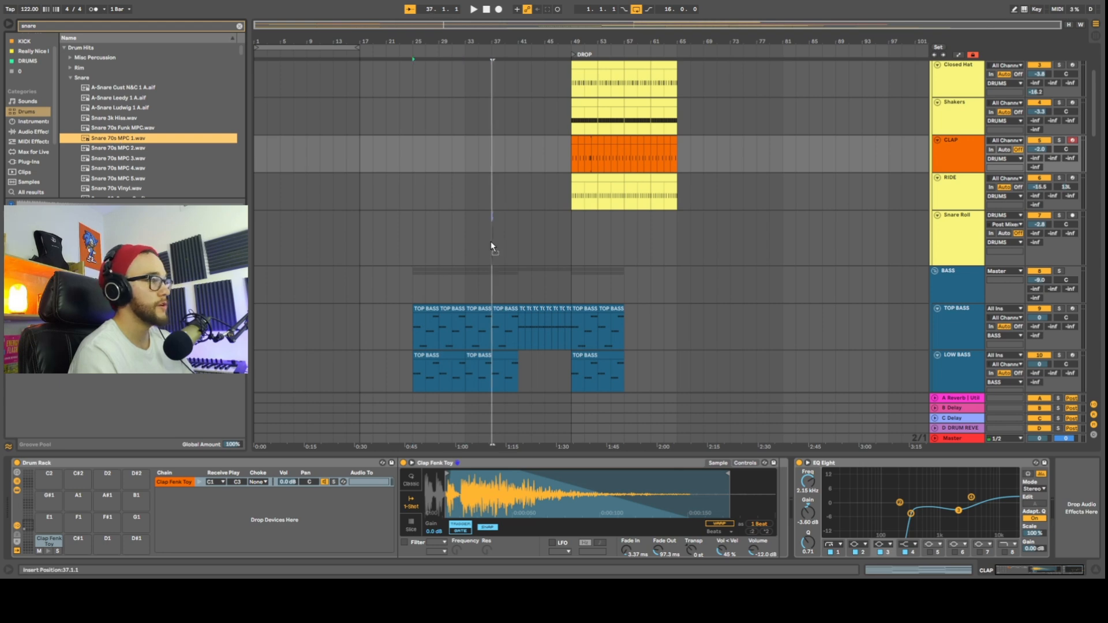
click(468, 249)
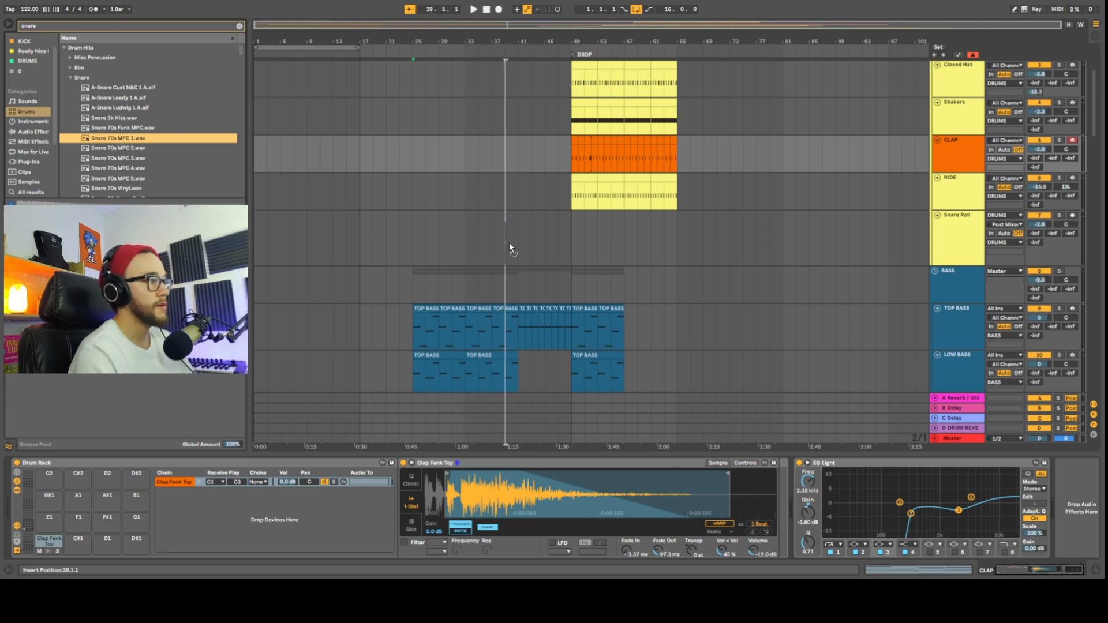
click(470, 241)
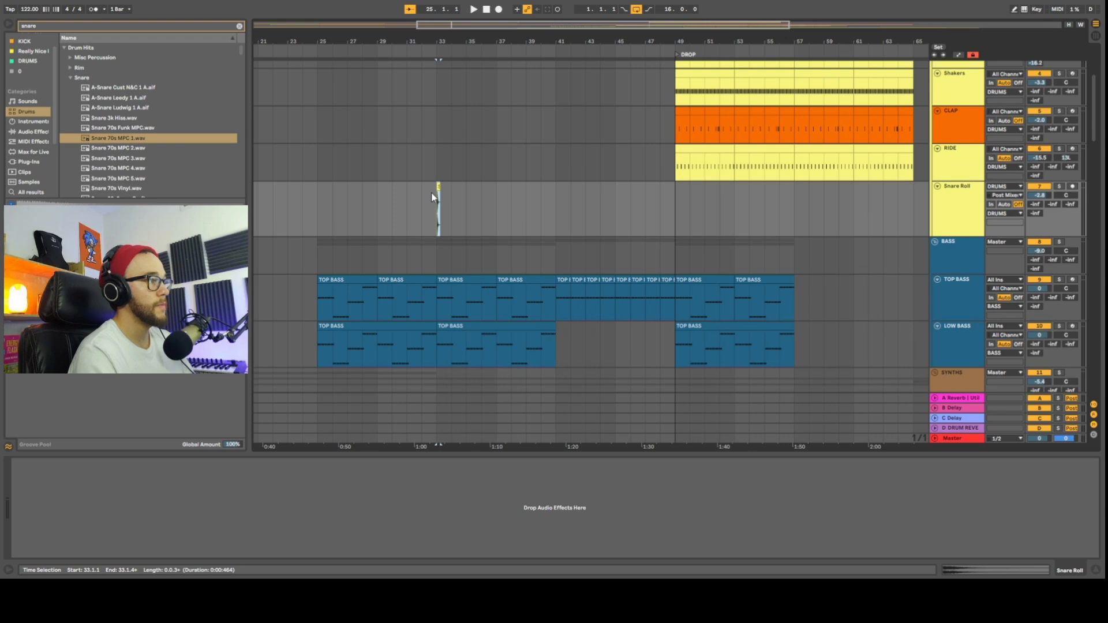
Shift the snare clip on the Snare Roll track to the start of bar 37.
click(440, 187)
key(Right)
key(Right)
key(Right)
key(Right)
key(Right)
key(Right)
key(Right)
key(Left)
key(Left)
key(Left)
key(ctrl+d)
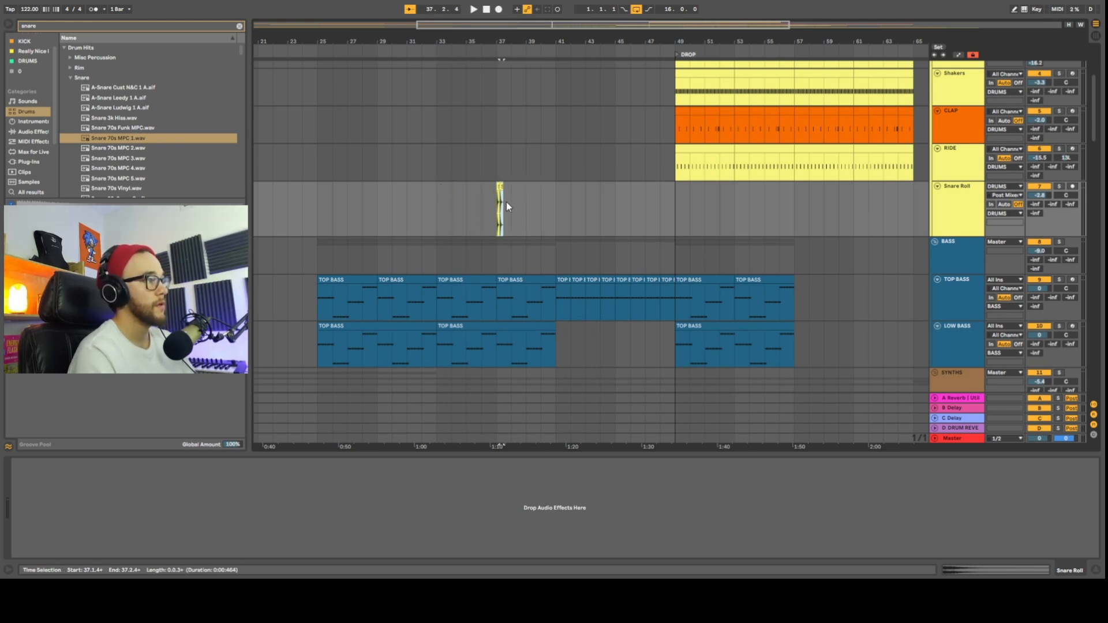
key(ctrl+z)
Solo the Snare Roll track, arrange three eighth-note snare hits in the first half of bar 37, and listen to the pattern.
scroll(509, 206, up, 5)
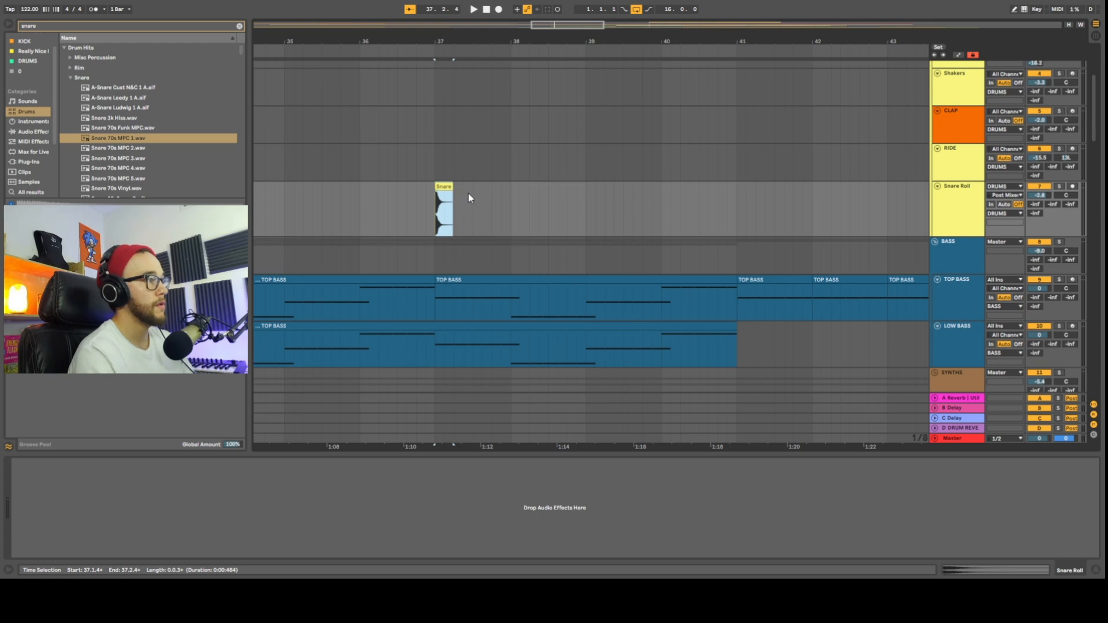
drag(472, 198, 435, 204)
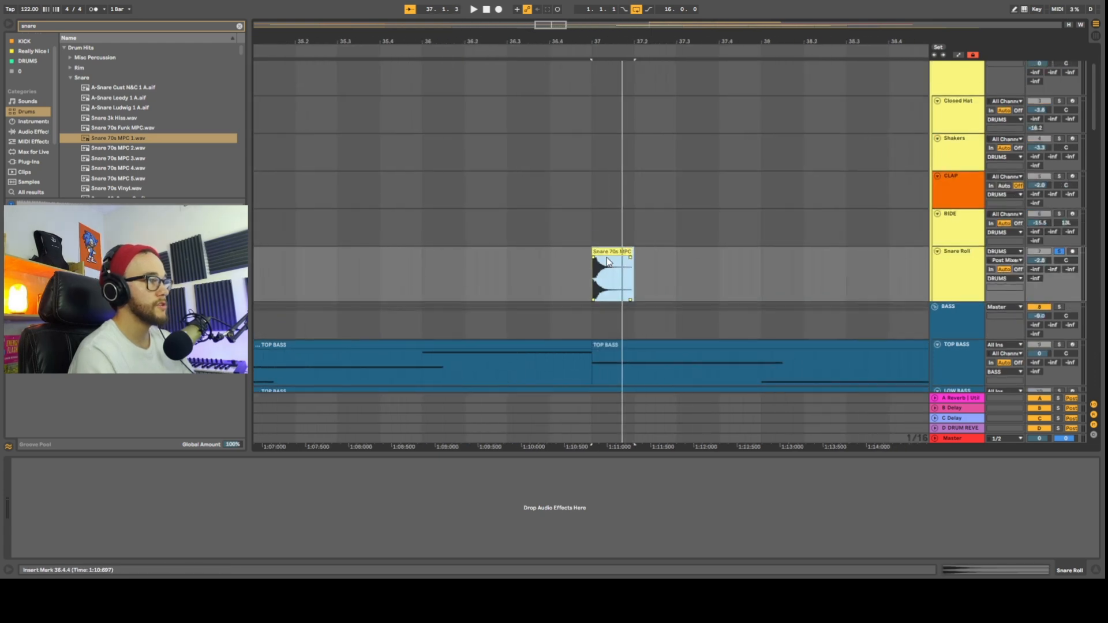
scroll(608, 258, up, 5)
drag(600, 252, 680, 259)
key(ctrl+d)
key(space)
key(space)
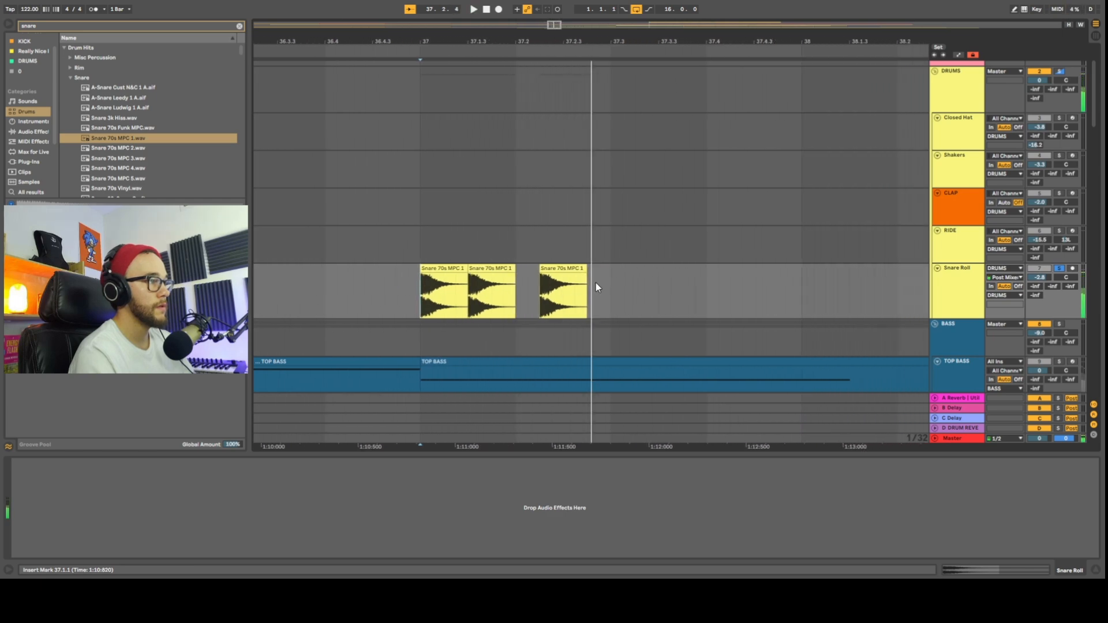
Duplicate the half-bar snare pattern to fill the Snare Roll track from bar 37 to bar 41.
drag(612, 282, 432, 287)
scroll(433, 291, down, 4)
scroll(434, 295, down, 3)
key(ctrl+d)
key(ctrl+d)
key(ctrl+d)
scroll(500, 312, down, 3)
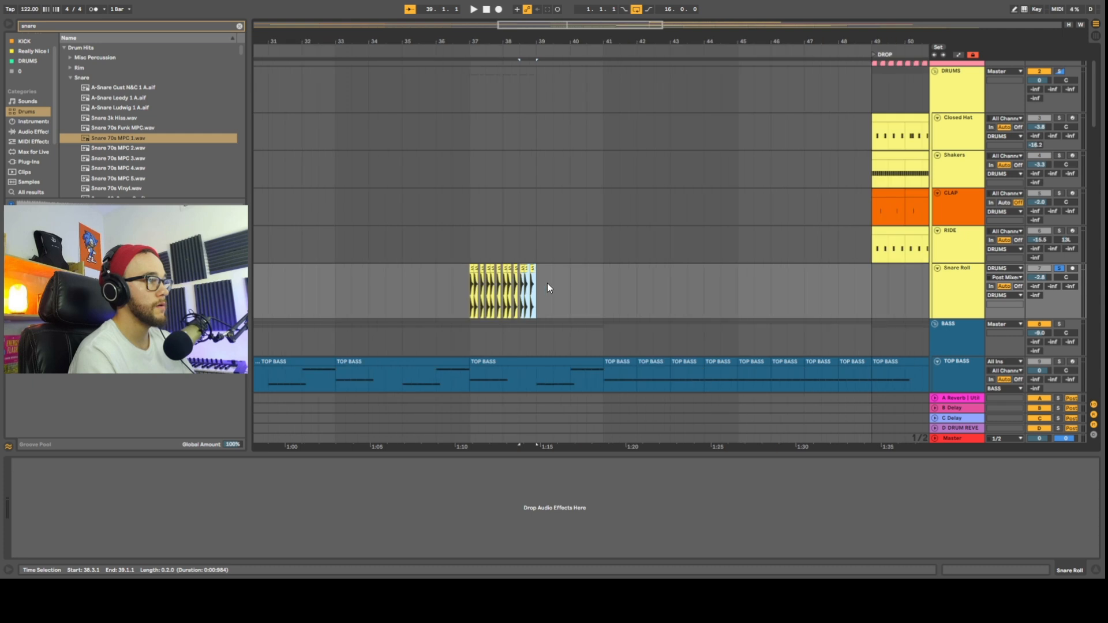
key(ctrl+d)
key(ctrl+d)
key(ctrl+d)
key(ctrl+d)
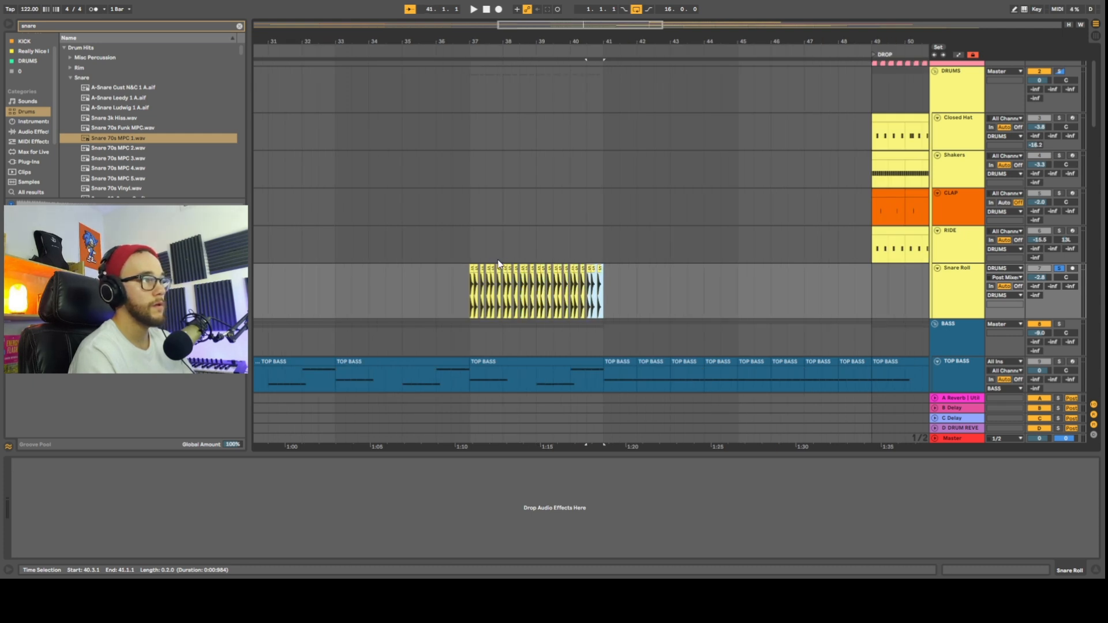
Shift the four-bar snare pattern on the Snare Roll track so that it fills bars 41 to 45.
shift+click(466, 271)
key(ctrl+d)
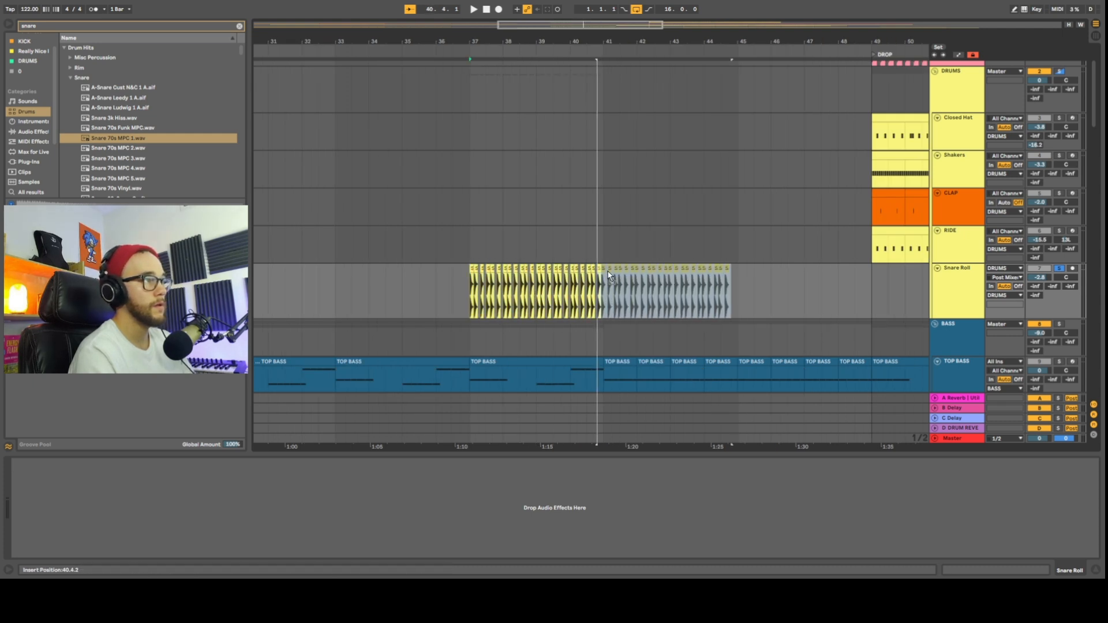
key(z)
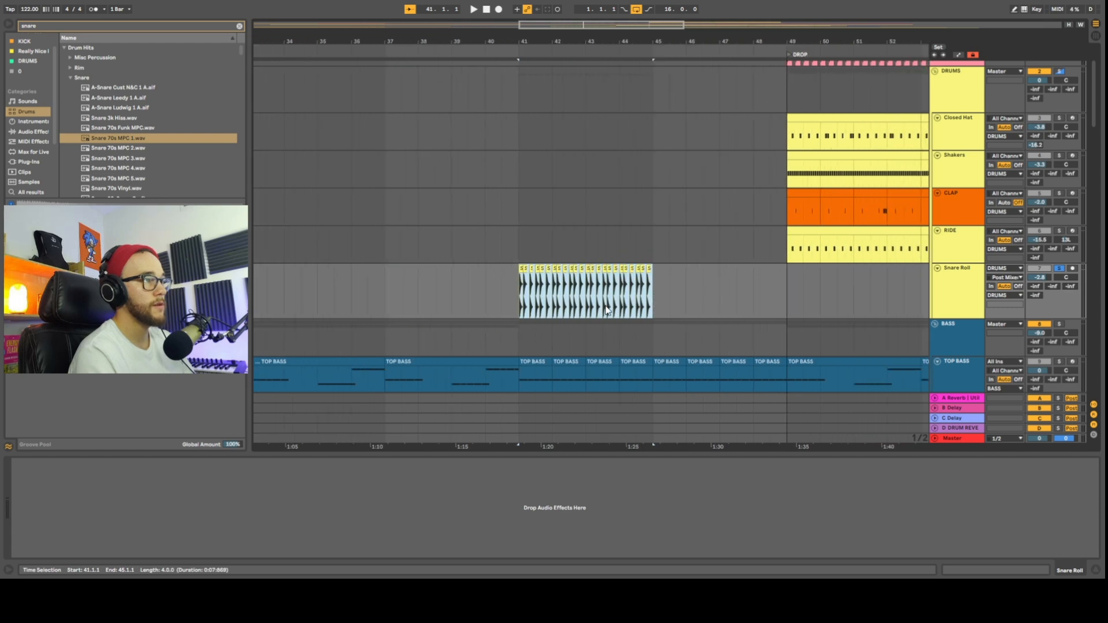
Copy a pair of adjoining snare hits to bar 45 and repeat it without gaps up to bar 47.
click(643, 273)
click(580, 270)
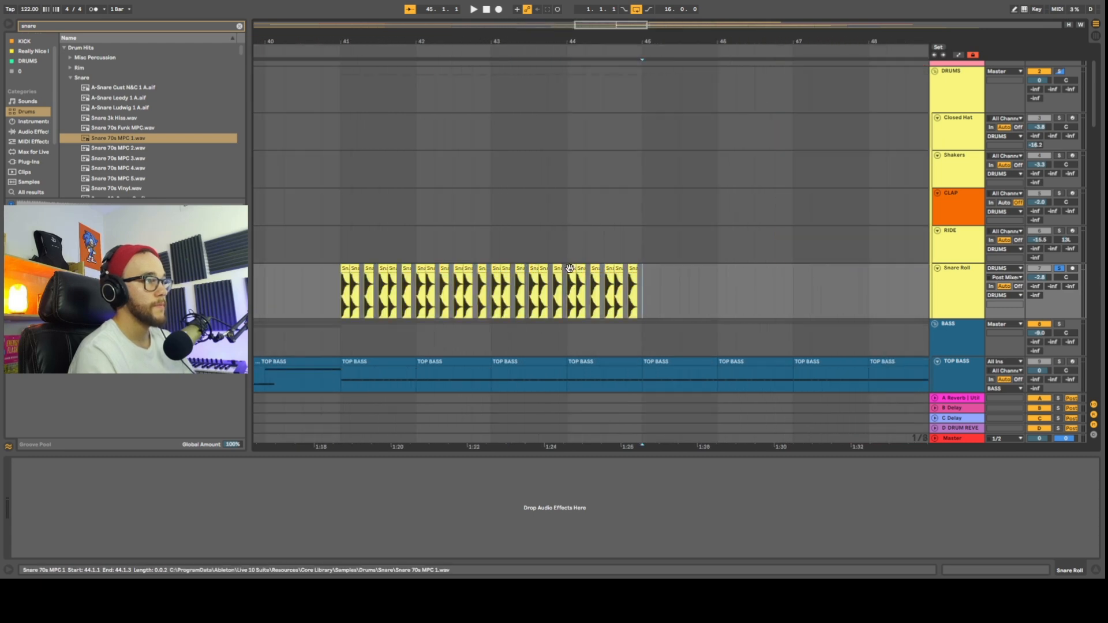
drag(579, 270, 658, 272)
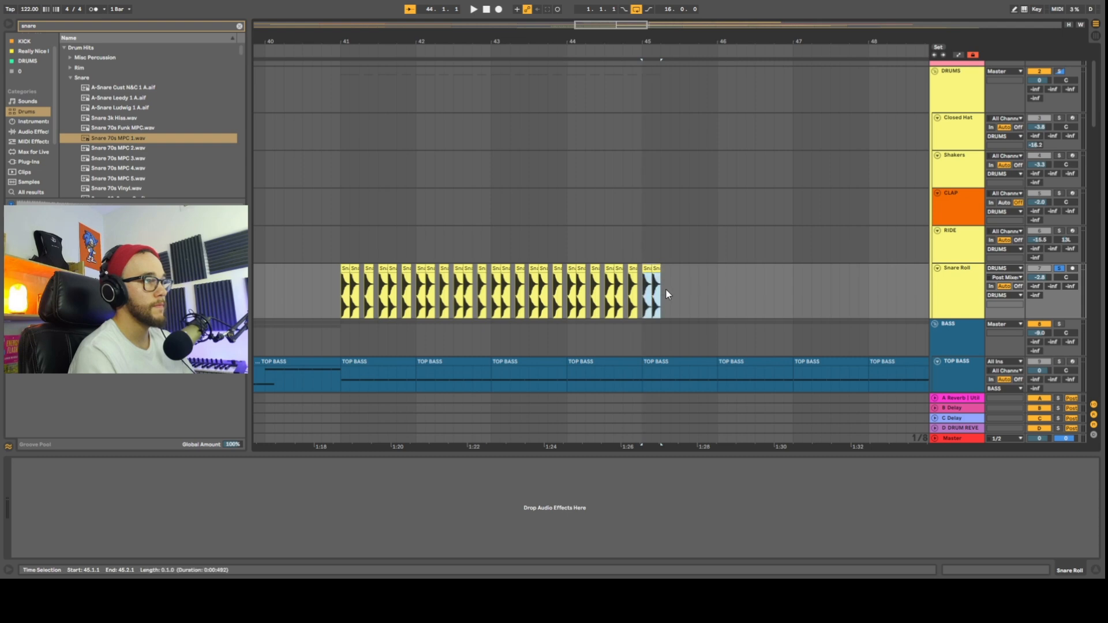
key(ctrl+d)
key(ctrl+d)
key(ctrl+d)
key(ctrl+d)
key(ctrl+d)
key(ctrl+d)
key(ctrl+d)
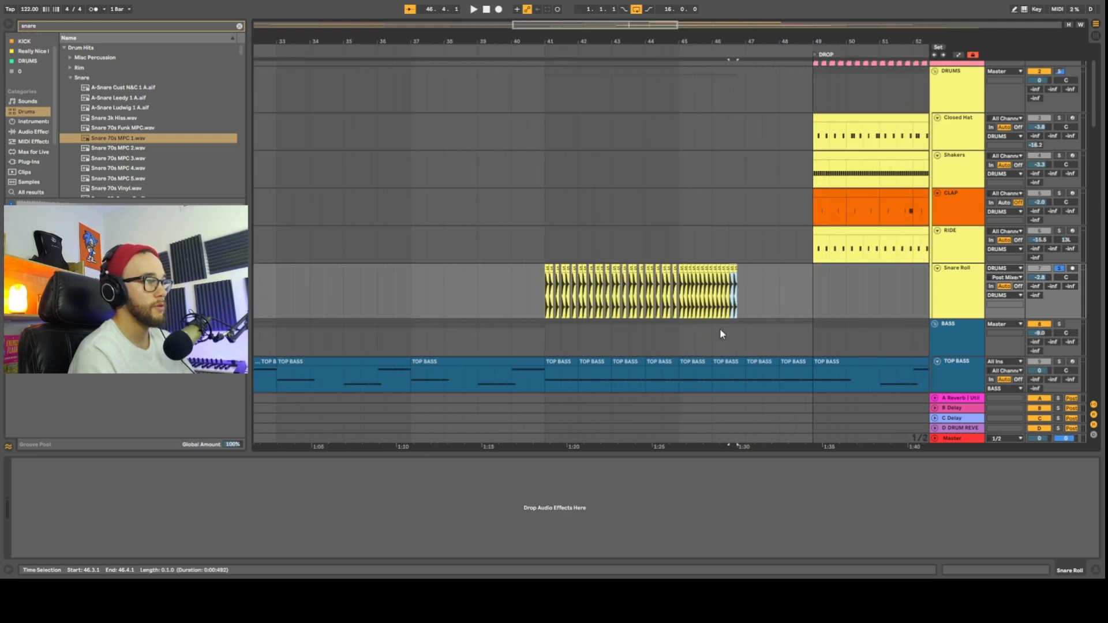
key(ctrl+d)
key(ctrl+d)
key(ctrl+d)
key(ctrl+d)
key(ctrl+d)
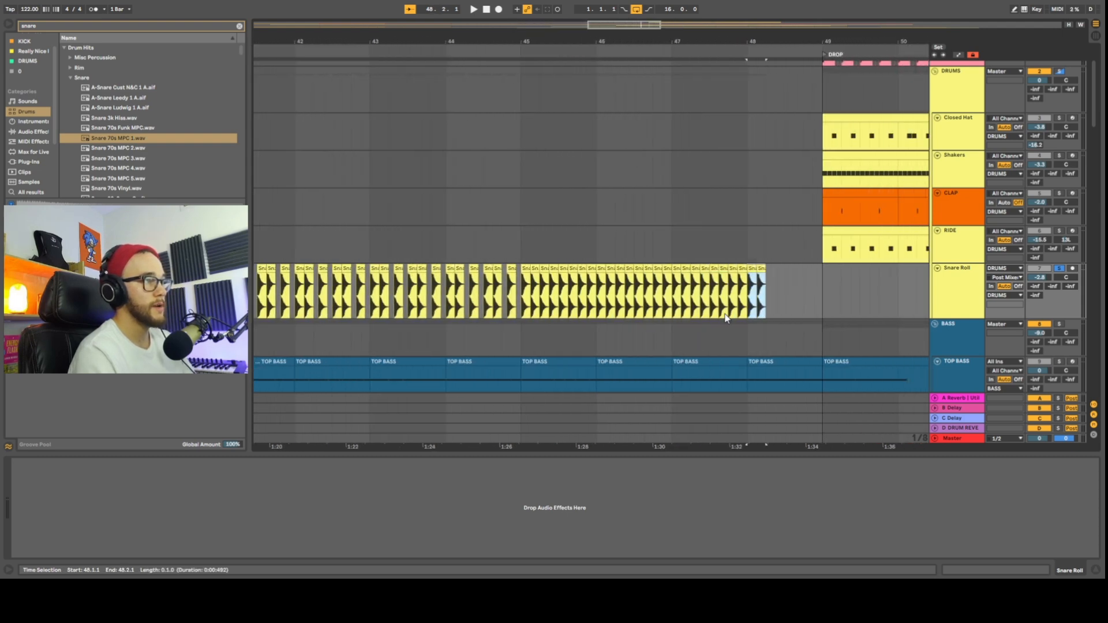
key(ctrl+z)
key(ctrl+z)
key(ctrl+z)
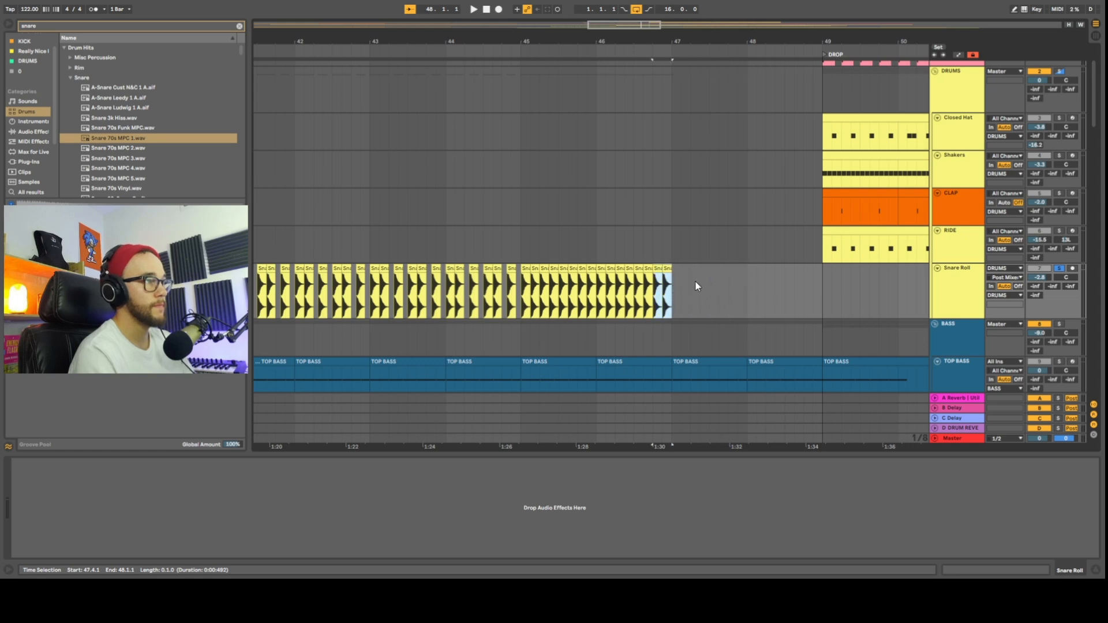
Shorten the snare hit to a sixteenth note and repeat it to fill the Snare Roll track from bar 47 to 49.
scroll(695, 283, up, 5)
click(573, 268)
key(ctrl+d)
drag(640, 272, 622, 273)
key(ctrl+d)
key(ctrl+d)
key(ctrl+d)
scroll(663, 336, down, 10)
key(ctrl+d)
key(ctrl+d)
key(ctrl+d)
key(ctrl+d)
key(ctrl+d)
key(ctrl+d)
key(ctrl+d)
key(ctrl+d)
key(ctrl+d)
key(ctrl+d)
key(ctrl+d)
key(ctrl+d)
key(ctrl+d)
key(ctrl+d)
key(ctrl+d)
key(ctrl+d)
key(ctrl+d)
key(ctrl+d)
key(ctrl+d)
key(ctrl+d)
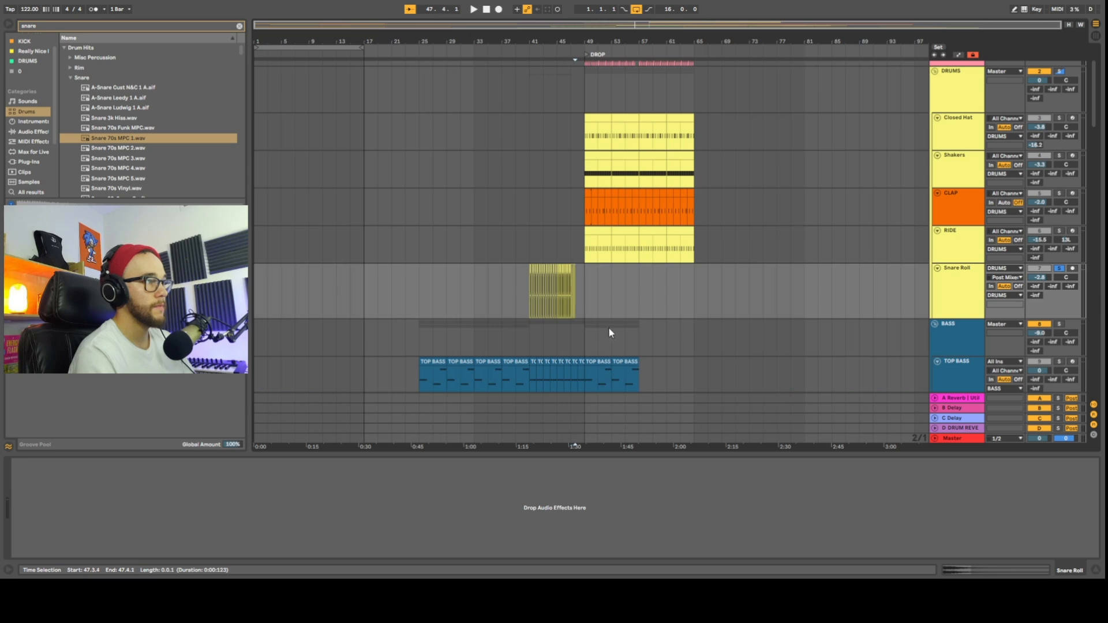
scroll(565, 299, up, 5)
Add EQ Eight to the Snare Roll track and set band 1 as a low cut at 220 Hz.
key(ctrl+f)
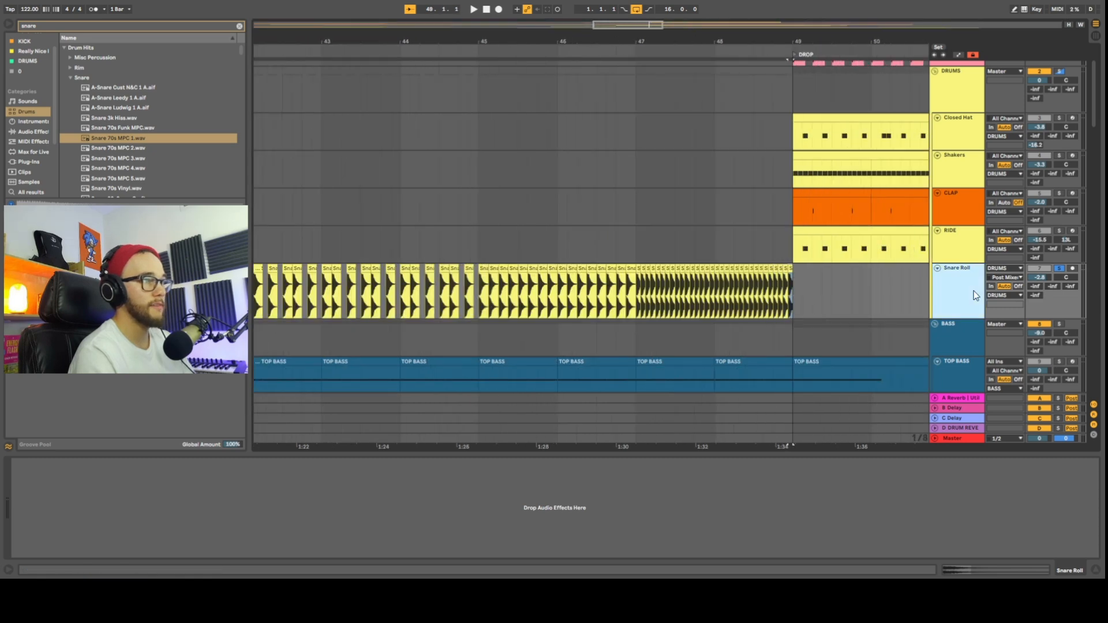
text(eq)
drag(119, 56, 317, 505)
scroll(325, 369, down, 5)
drag(83, 509, 118, 519)
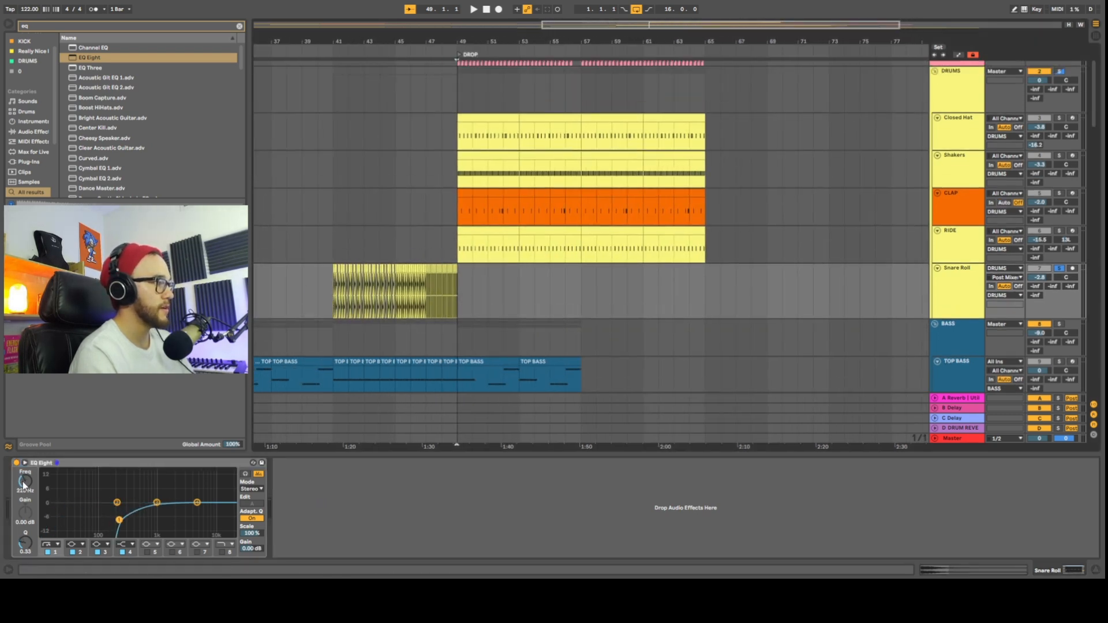
Automate the snare roll's EQ band 1 frequency as a curve rising from 220 Hz at bar 41 to 14.1 kHz at the drop.
right_click(23, 483)
click(33, 486)
click(332, 300)
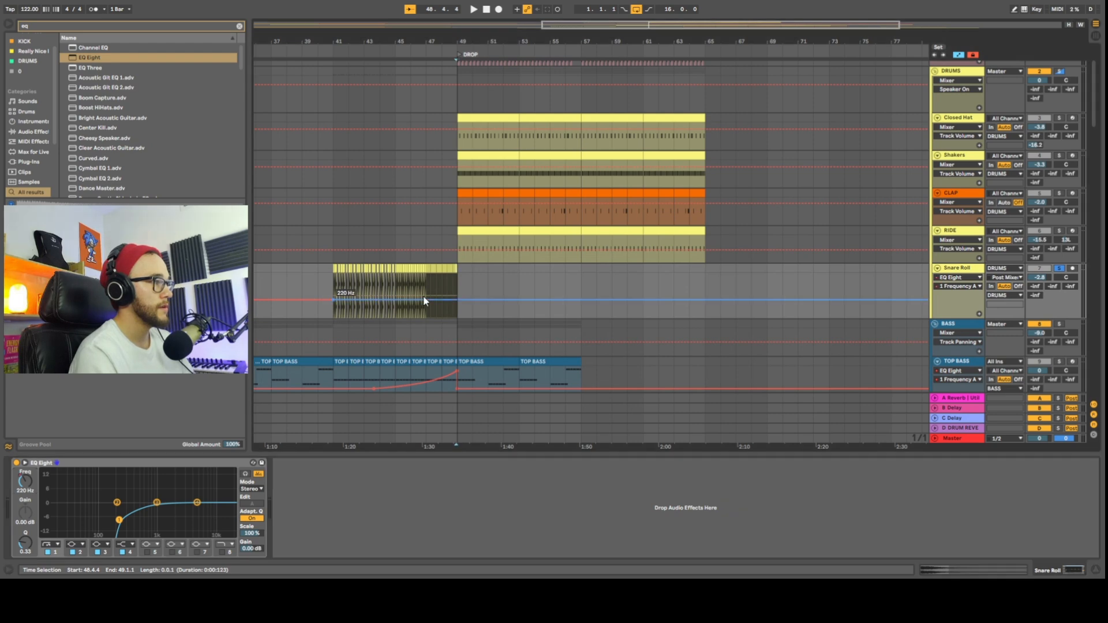
mouse_move(426, 300)
mouse_down()
mouse_move(457, 277)
mouse_move(445, 291)
mouse_move(423, 292)
mouse_move(427, 284)
mouse_up()
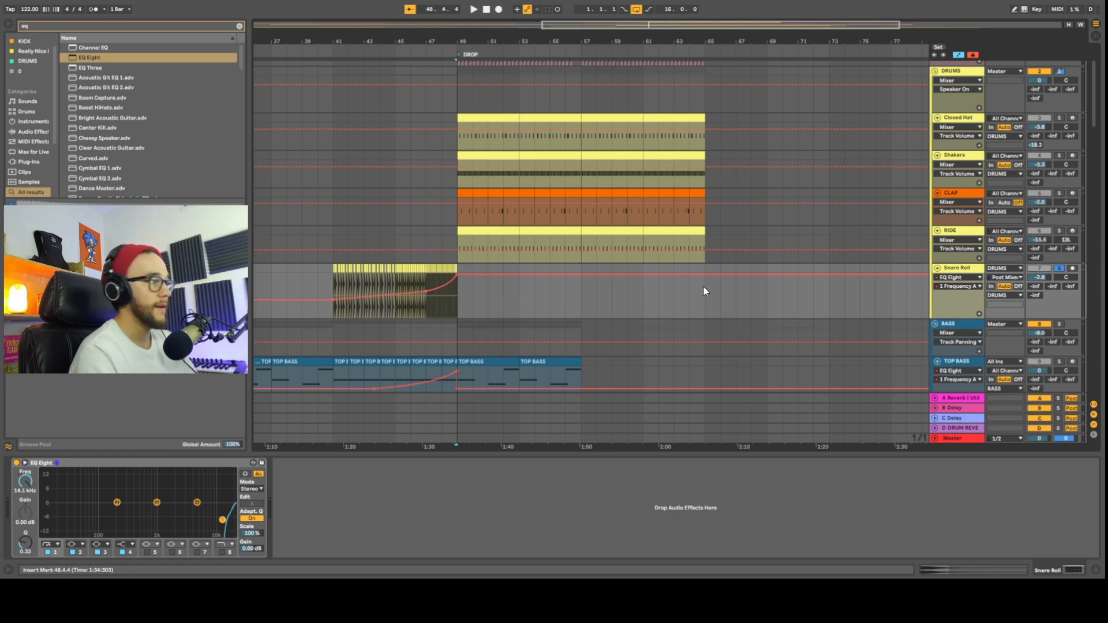
Find the Reverb effect in the library and add it after EQ Eight on the Snare Roll track.
key(ctrl+f)
text(re)
drag(88, 78, 596, 539)
Automate the snare roll's reverb Dry/Wet as a curve rising from bar 47 to 97% at the drop.
right_click(523, 554)
click(542, 500)
drag(336, 295, 333, 292)
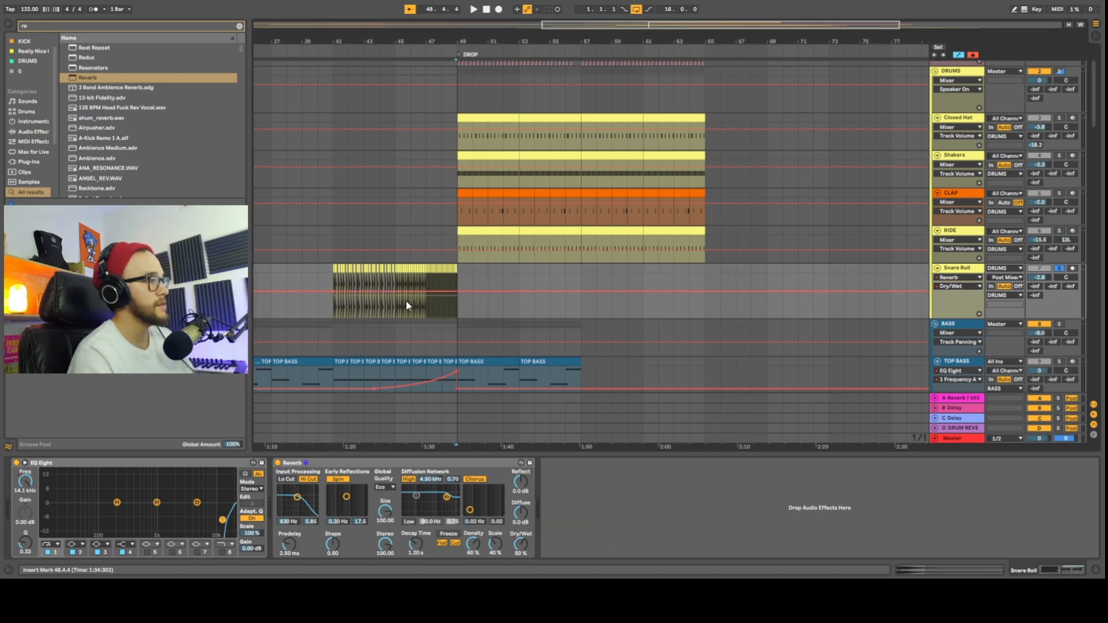
click(430, 291)
mouse_move(457, 291)
mouse_down()
mouse_move(457, 281)
mouse_move(446, 289)
mouse_up()
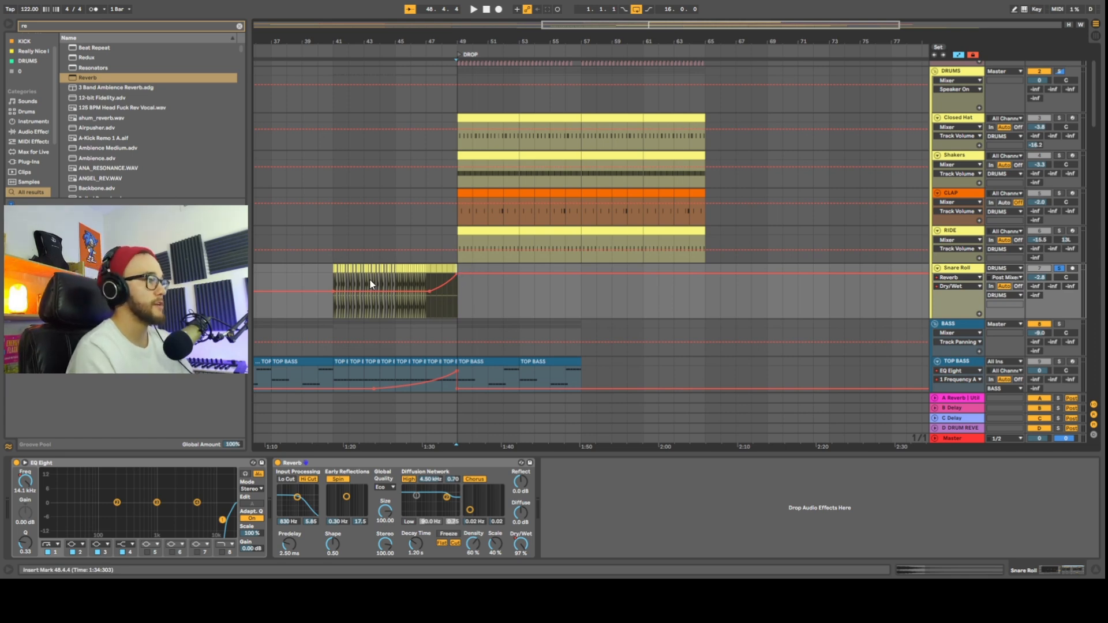
Hide the automation lanes and play the soloed snare roll from bar 41 to check the build-up.
click(331, 282)
key(a)
key(space)
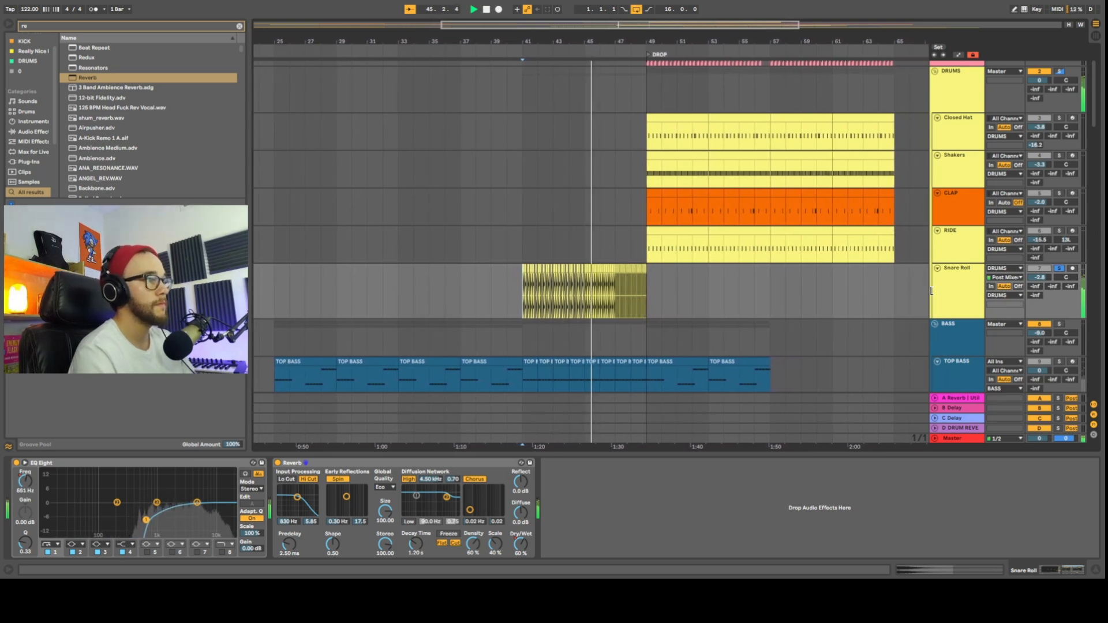
scroll(582, 280, up, 8)
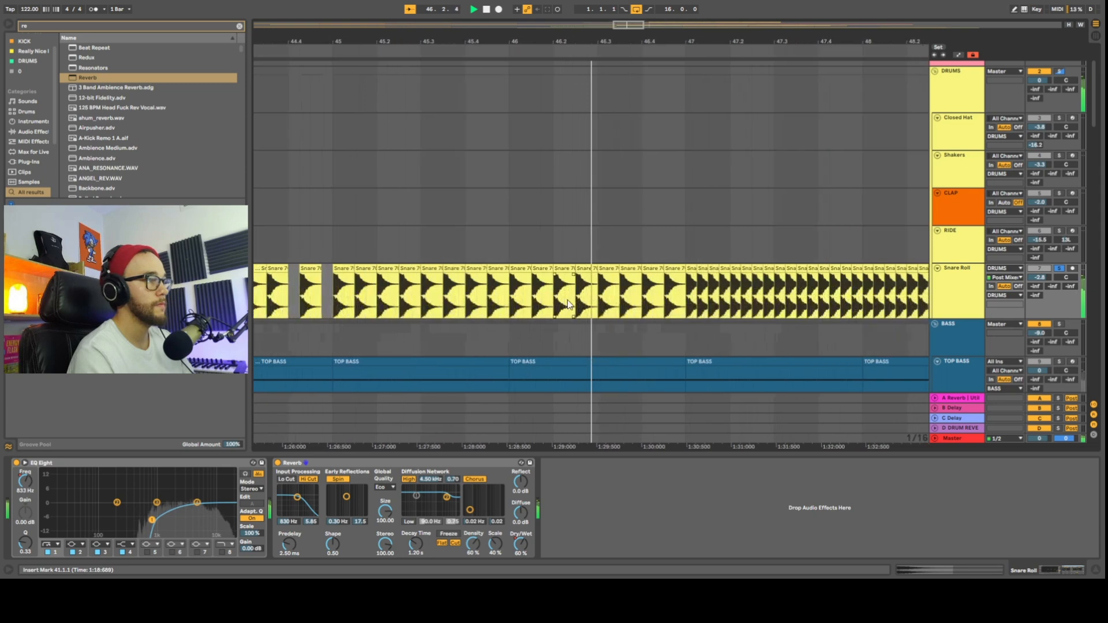
scroll(567, 300, down, 10)
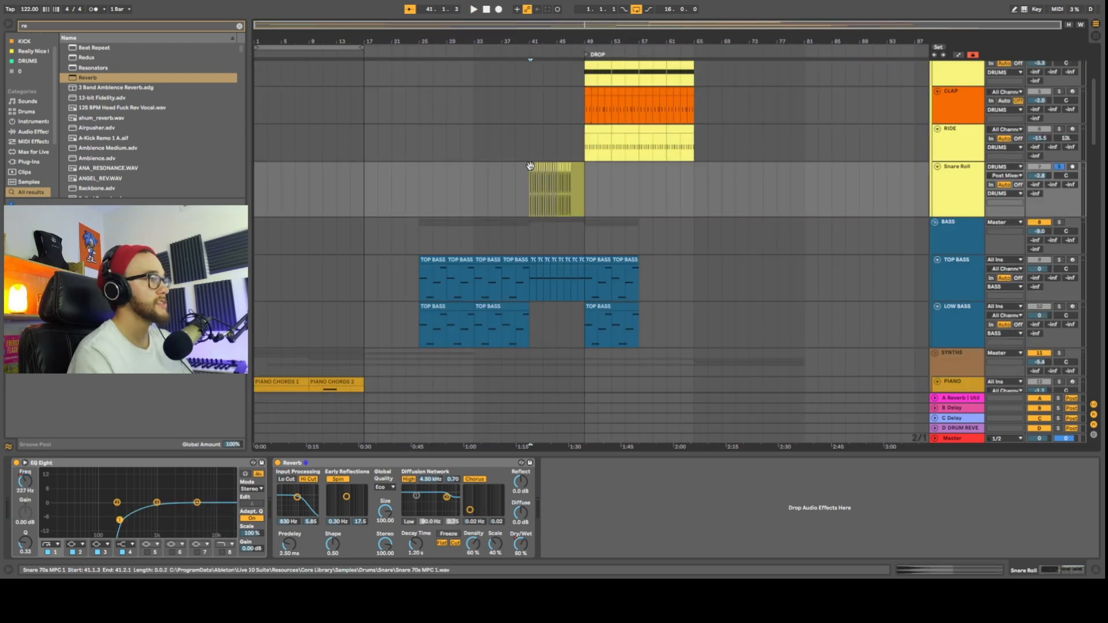
Paste the copied snare hit onto the IMPACT track at the drop, bar 49.
scroll(1081, 252, down, 10)
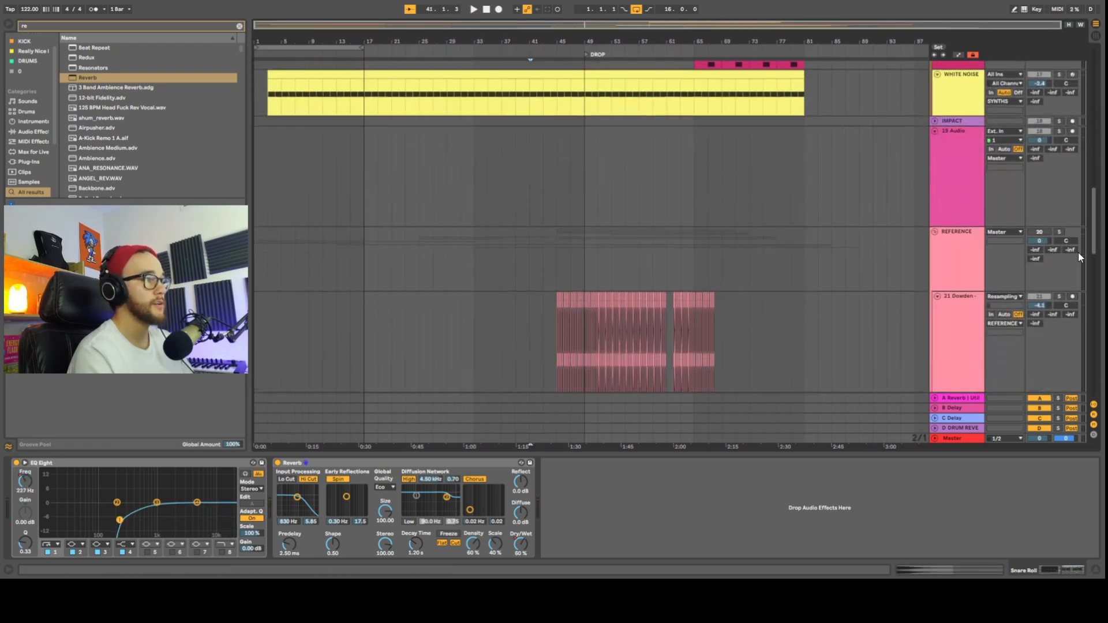
scroll(1080, 252, up, 3)
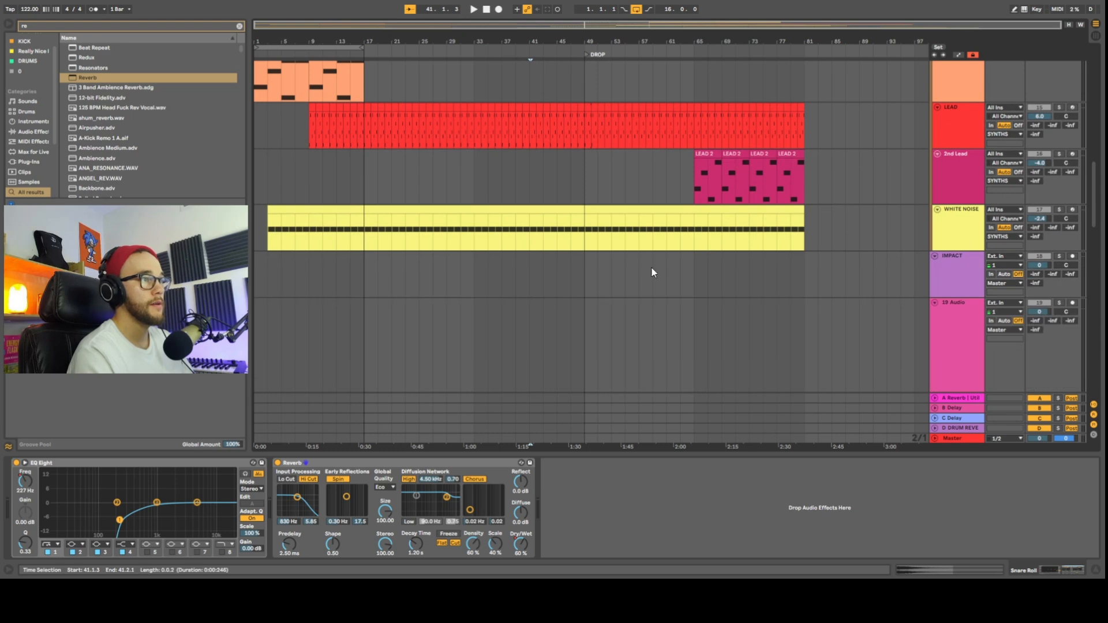
click(582, 271)
key(ctrl+v)
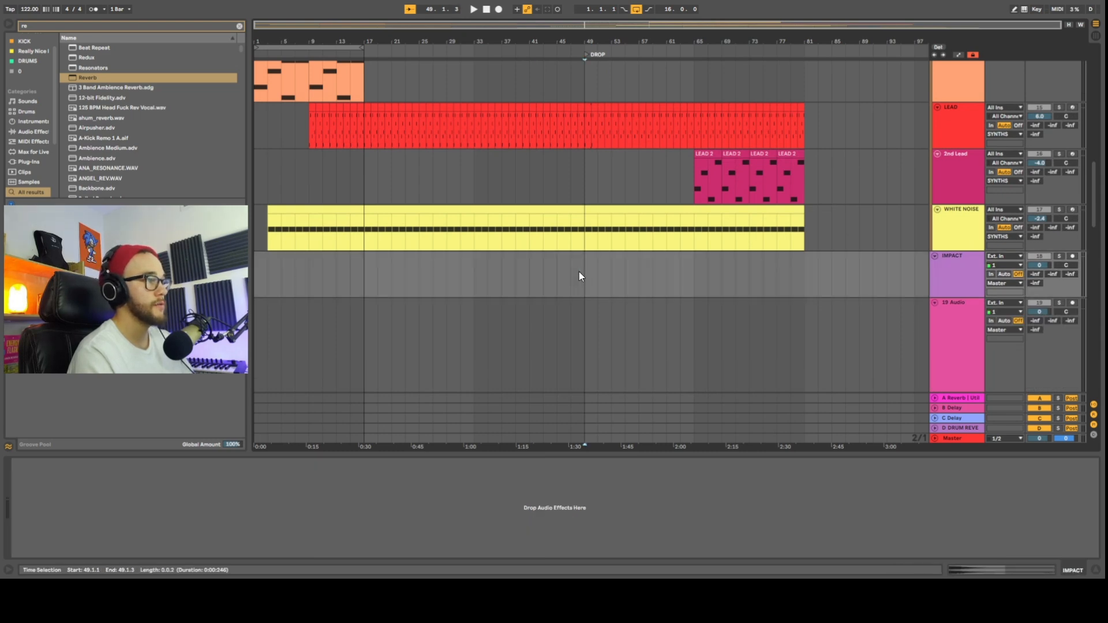
scroll(584, 270, up, 8)
click(597, 267)
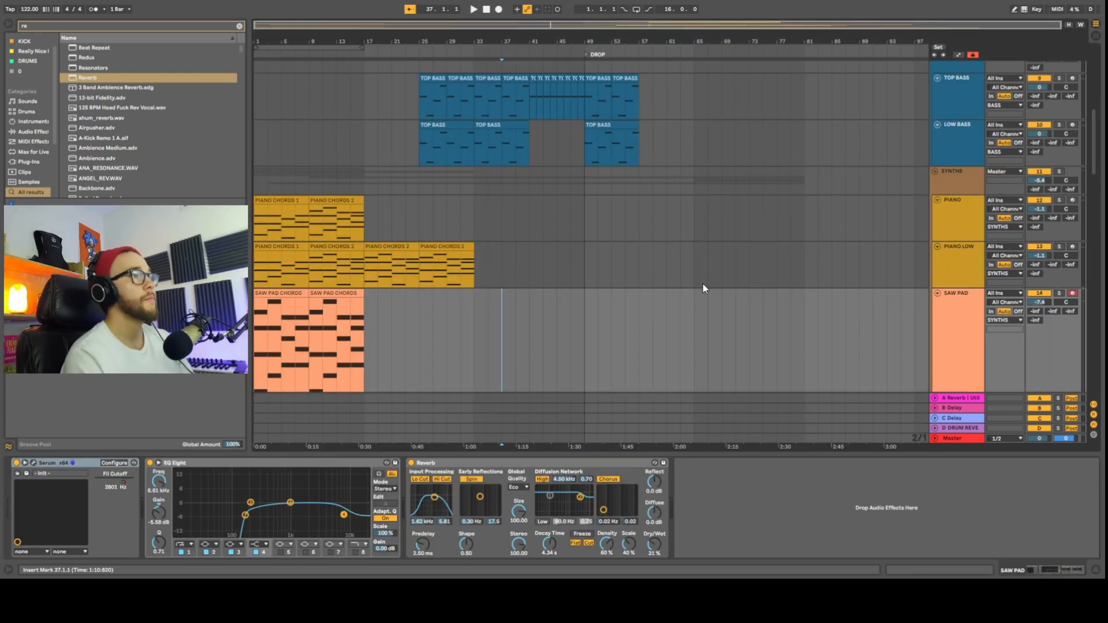
Move the kick, closed hat, shaker, clap and ride clips from bars 49–65 to start at bar 41.
drag(1100, 167, 1090, 99)
drag(707, 312, 580, 59)
click(556, 69)
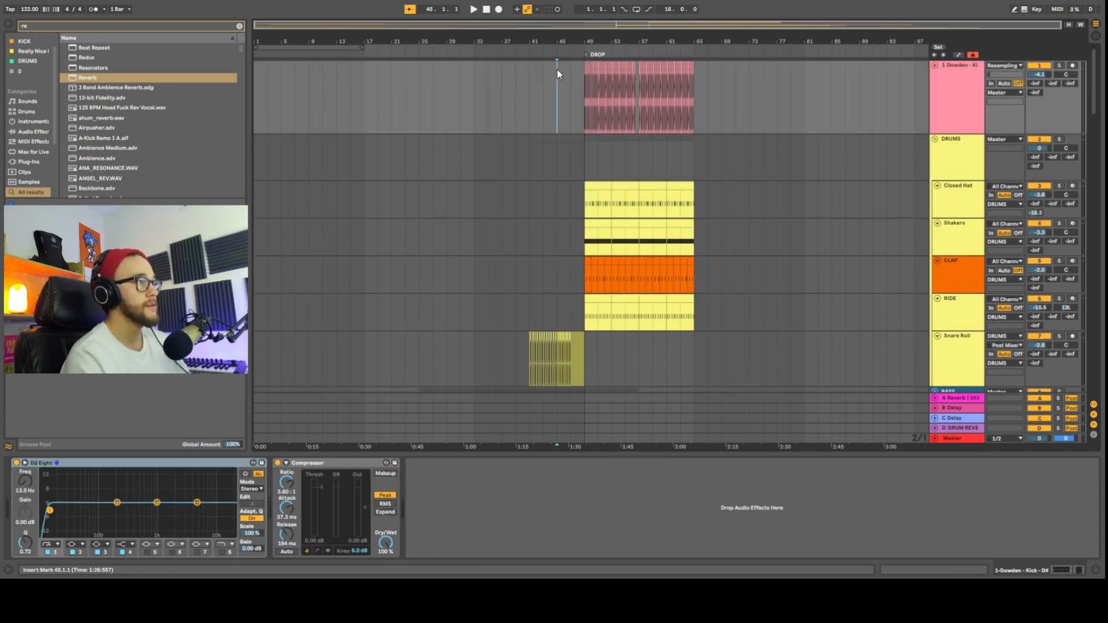
drag(690, 326, 539, 64)
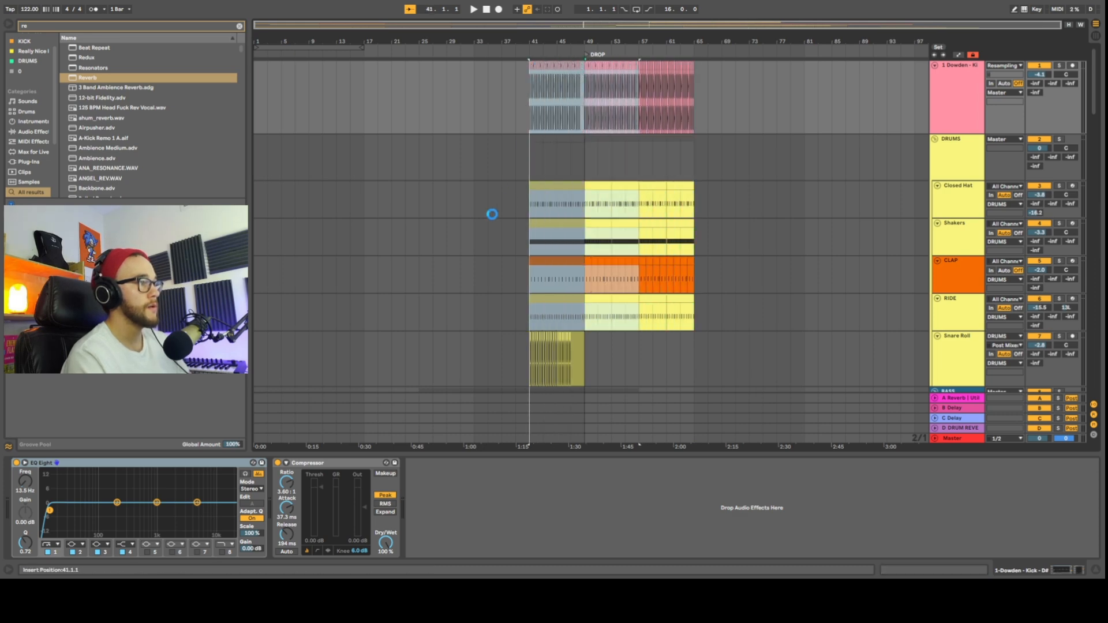
Shift the complete snare roll back eight bars so that it spans bars 33 to 41.
scroll(479, 217, down, 5)
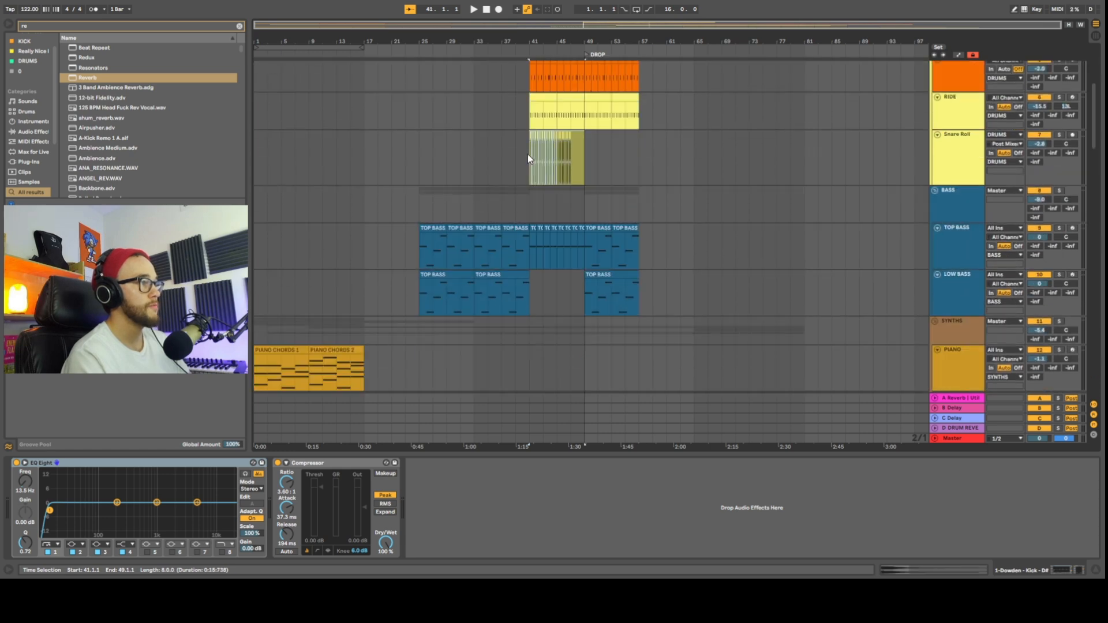
click(528, 154)
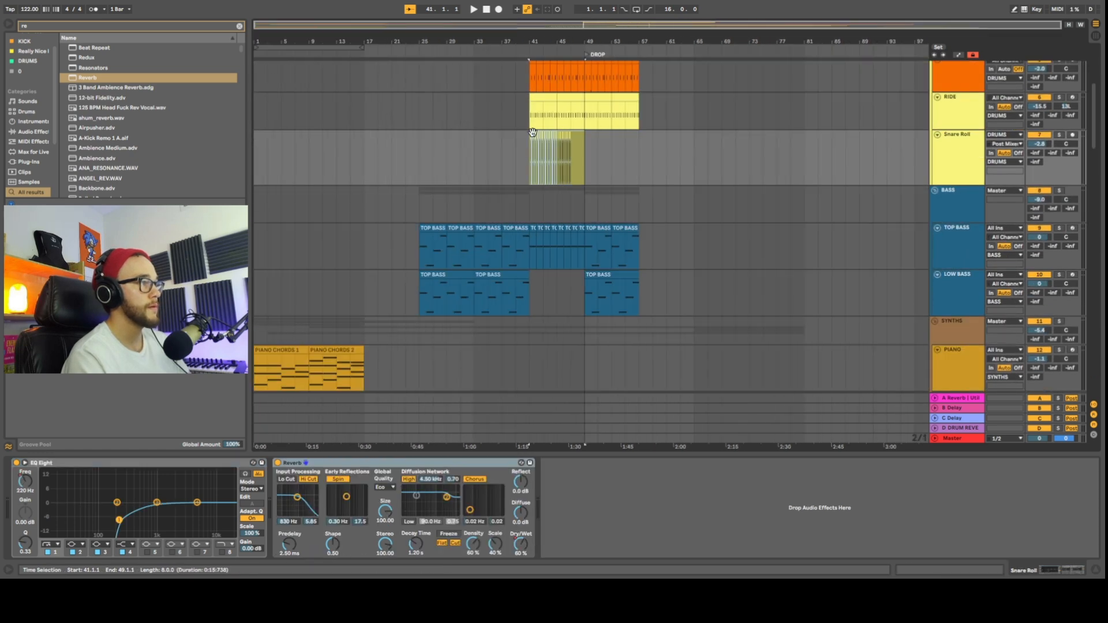
key(Left)
key(Left)
key(Left)
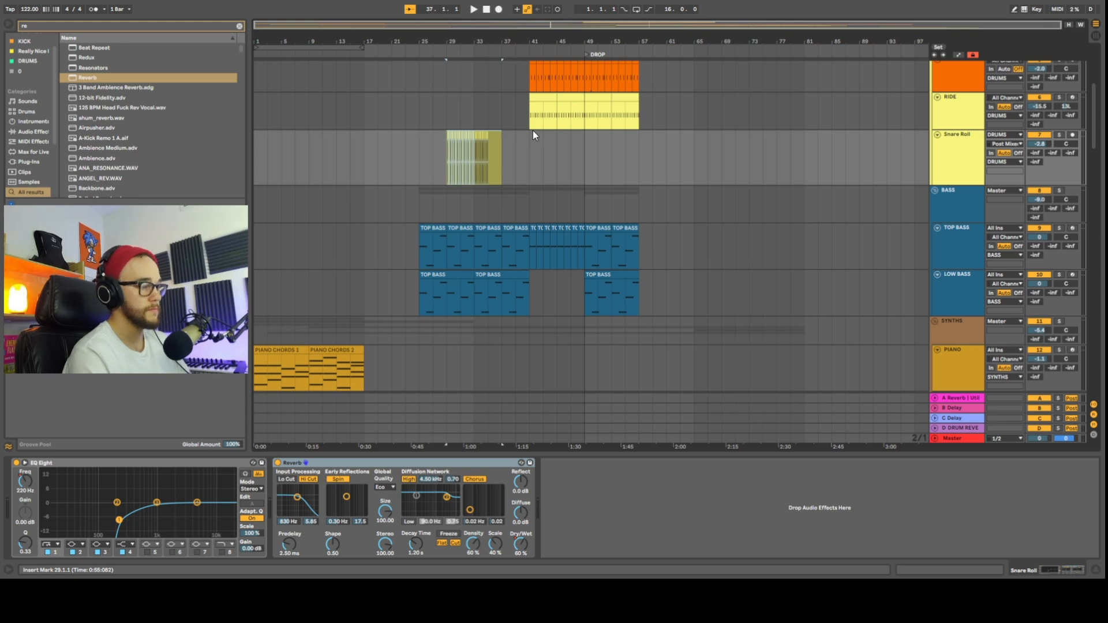
key(Right)
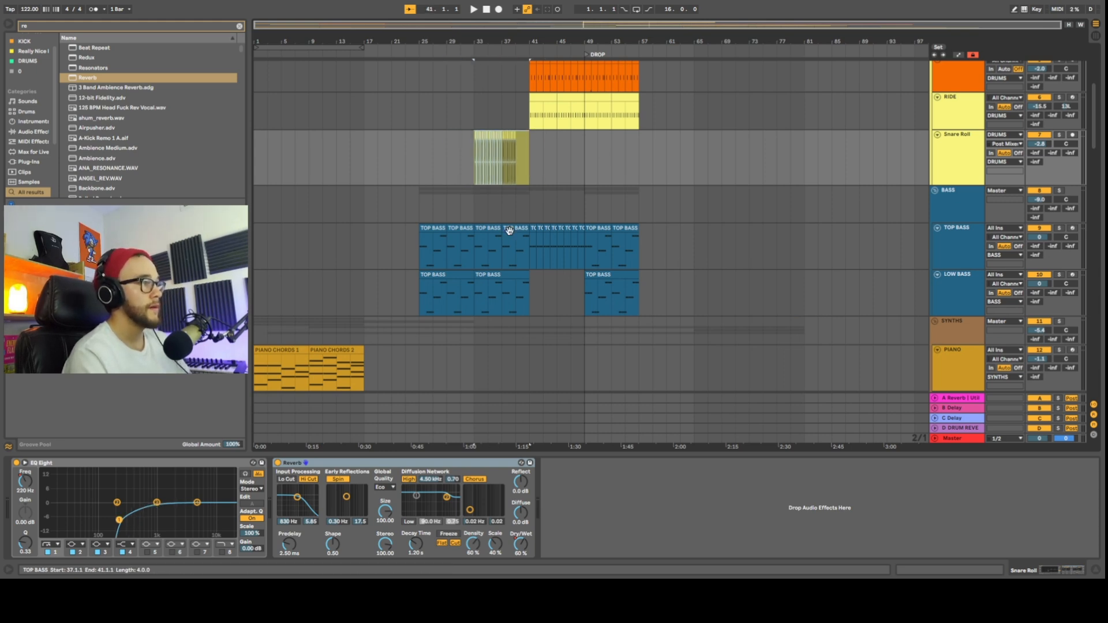
Delete the TOP BASS and LOW BASS clips between bars 33 and 41.
click(509, 231)
shift+click(493, 229)
shift+click(485, 218)
scroll(485, 220, down, 2)
shift+click(486, 222)
key(Delete)
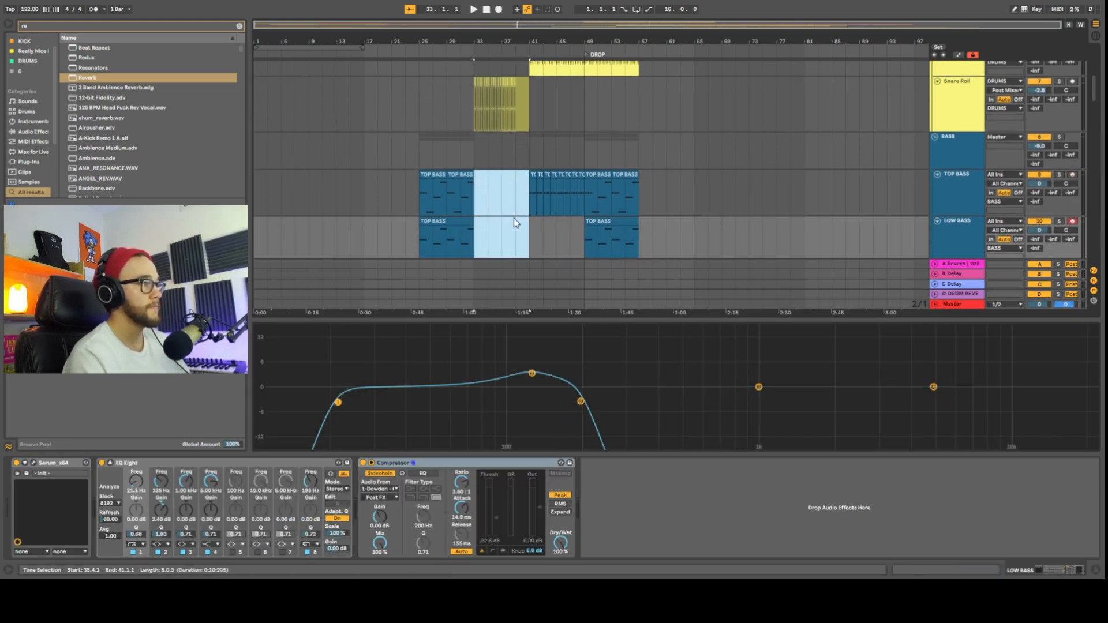
Move the TOP BASS and LOW BASS clips of bars 41–57 eight bars earlier to start at bar 33.
drag(639, 196, 525, 392)
scroll(607, 218, down, 3)
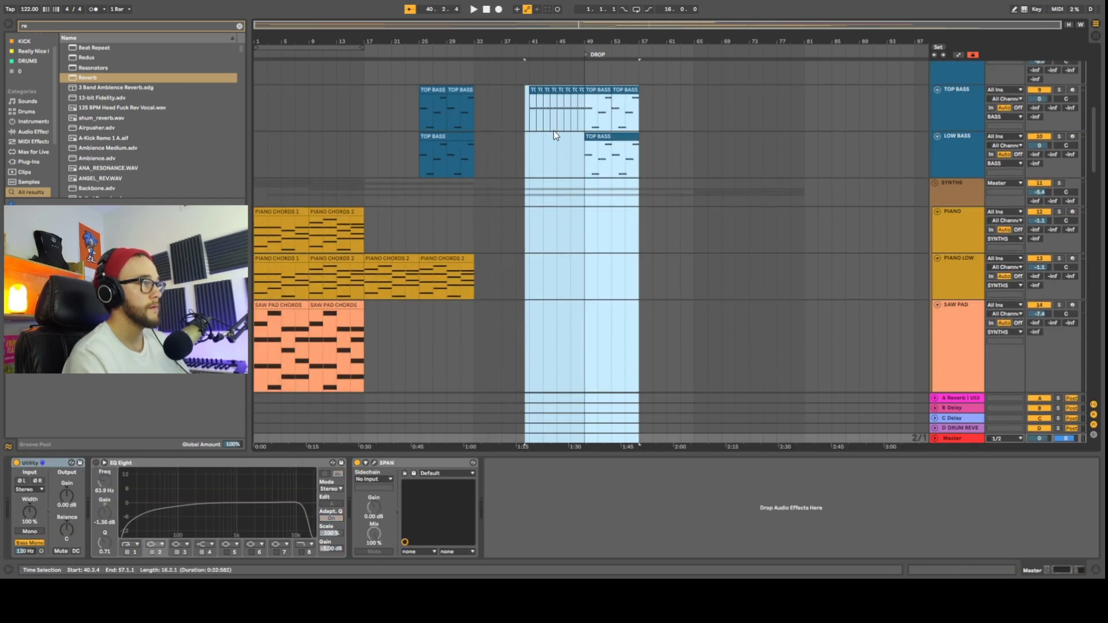
click(533, 113)
click(667, 108)
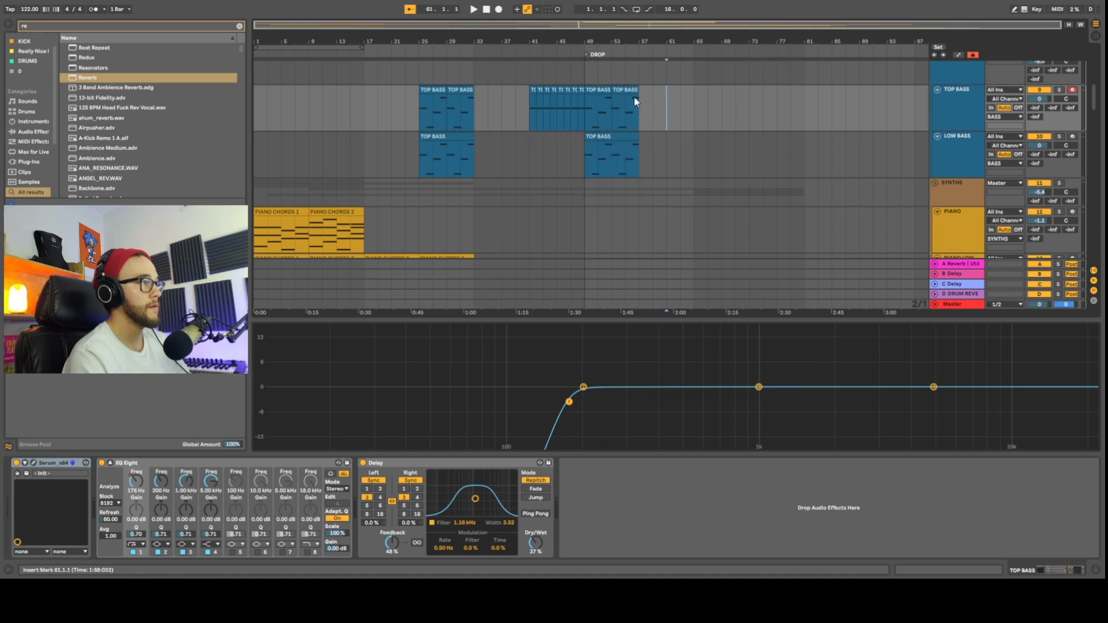
click(635, 98)
shift+click(529, 142)
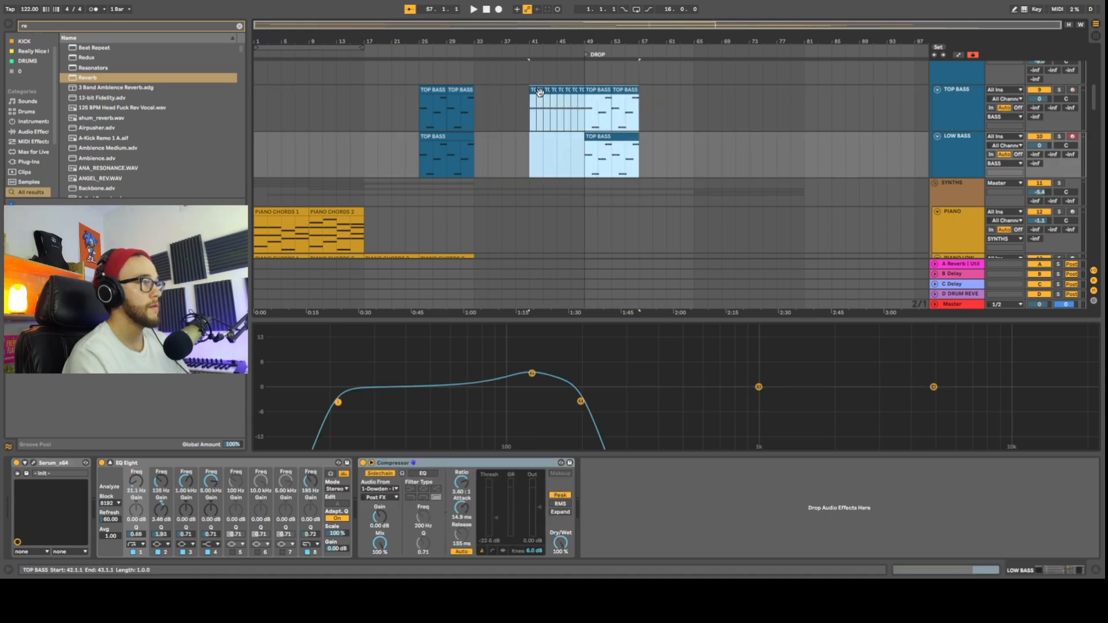
drag(610, 90, 556, 90)
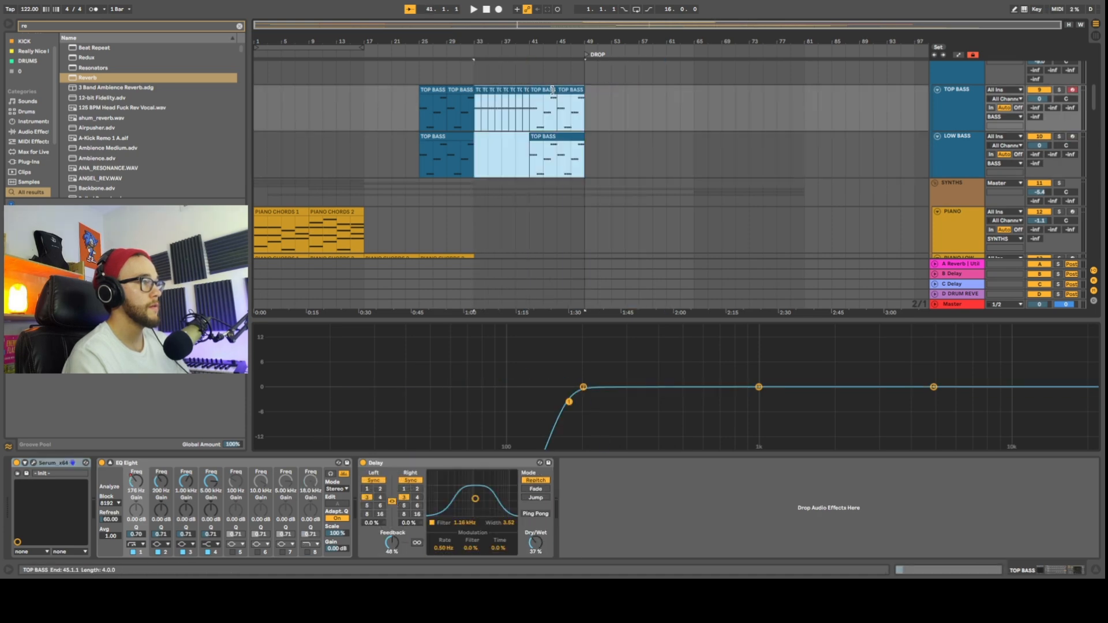
Show the automation and move the peak of the LEAD track's Fil Cutoff curve from the drop marker to bar 41.
click(424, 111)
scroll(428, 113, down, 12)
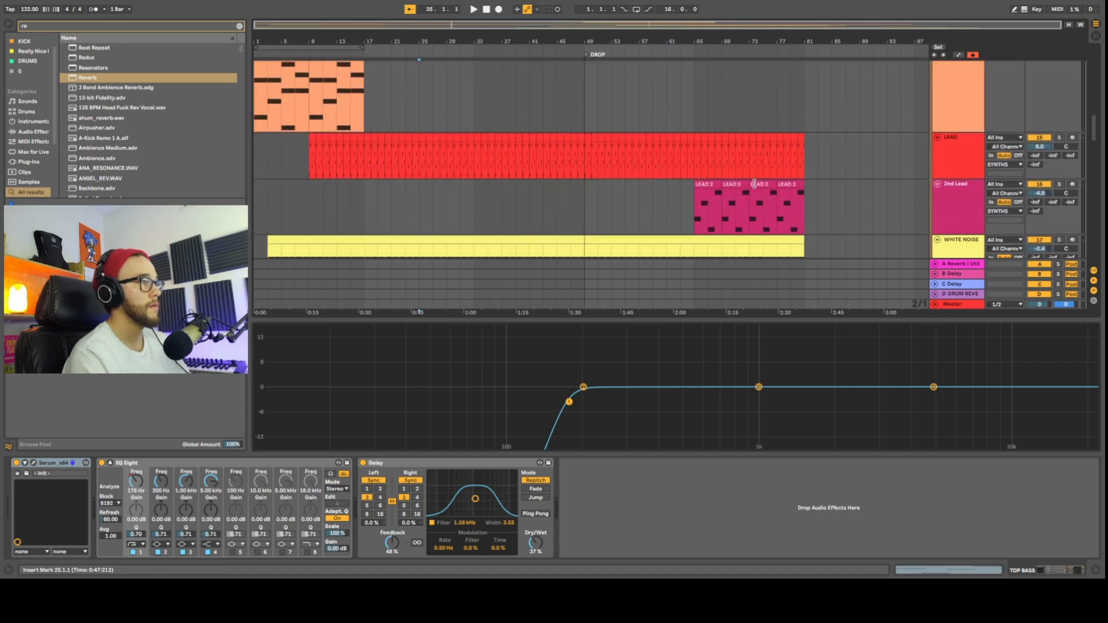
click(502, 155)
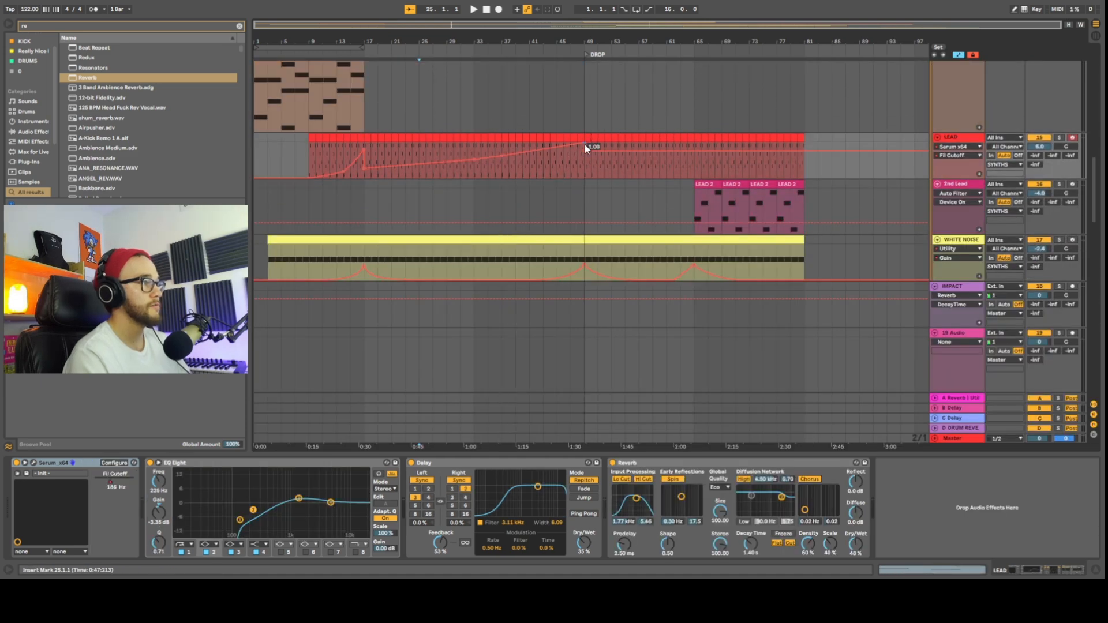
mouse_move(529, 152)
mouse_down()
mouse_move(529, 144)
mouse_move(572, 149)
mouse_move(531, 150)
mouse_up()
Move the four 2nd Lead clips to start at bar 49 and the DROP locator to bar 41.
click(706, 184)
shift+click(791, 184)
drag(706, 185, 596, 184)
drag(536, 59, 531, 60)
scroll(553, 159, down, 3)
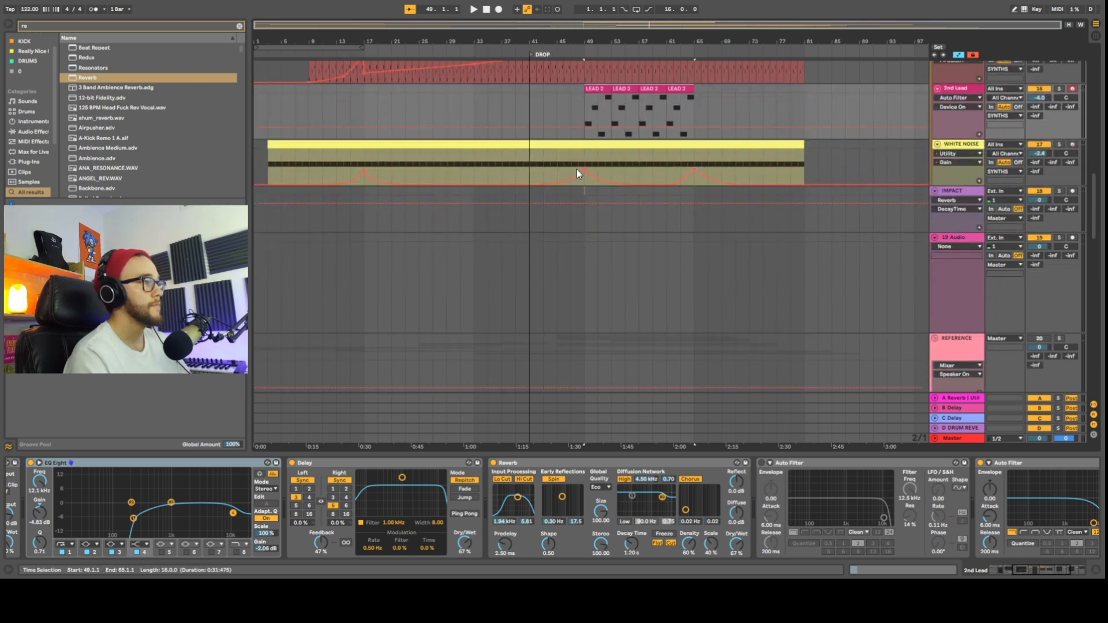
Unlock the envelopes and move the WHITE NOISE material of bars 41–81 eight bars earlier to start at bar 33.
drag(529, 174, 802, 176)
click(973, 55)
drag(632, 144, 577, 152)
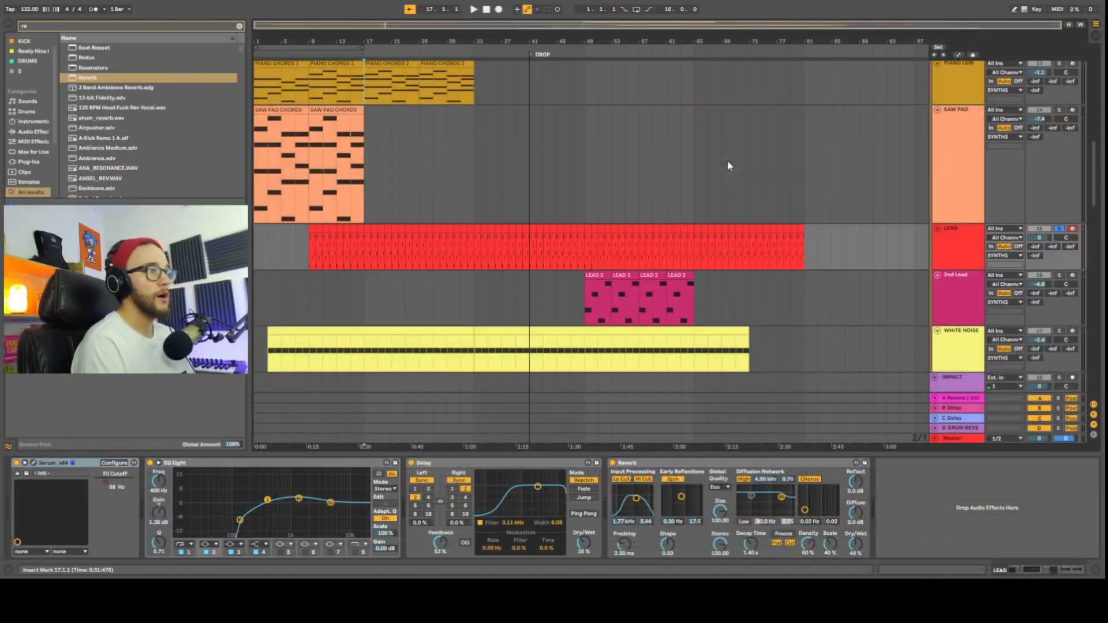
In the LEAD track's Serum, set OSC B's octave to 0 and enable the sub oscillator with a saw wave at octave 1.
scroll(445, 175, down, 2)
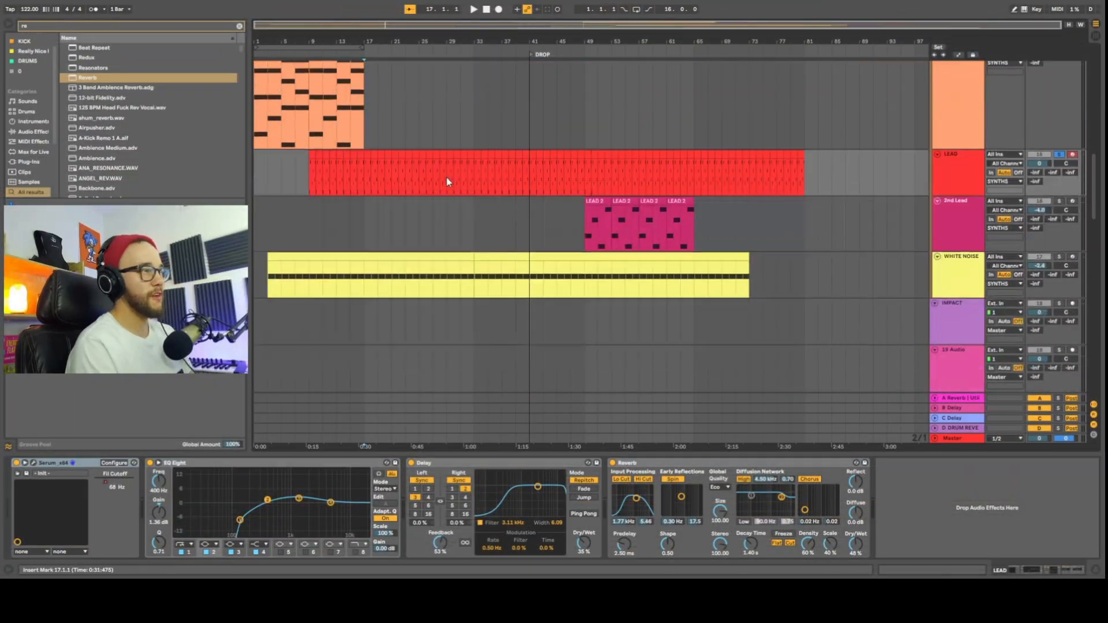
click(33, 463)
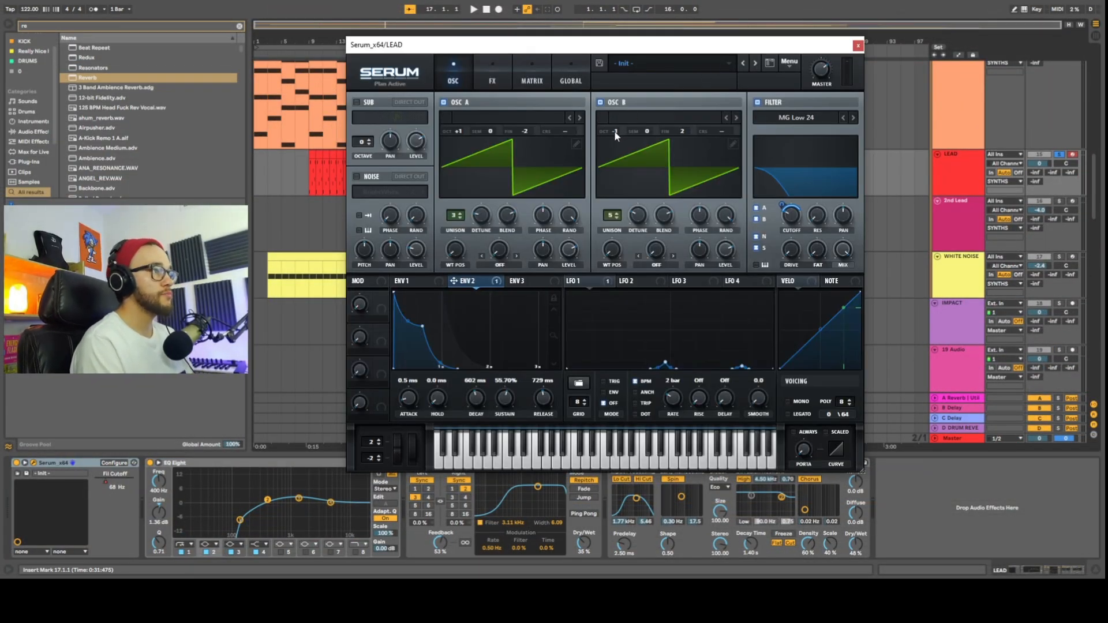
drag(614, 130, 622, 120)
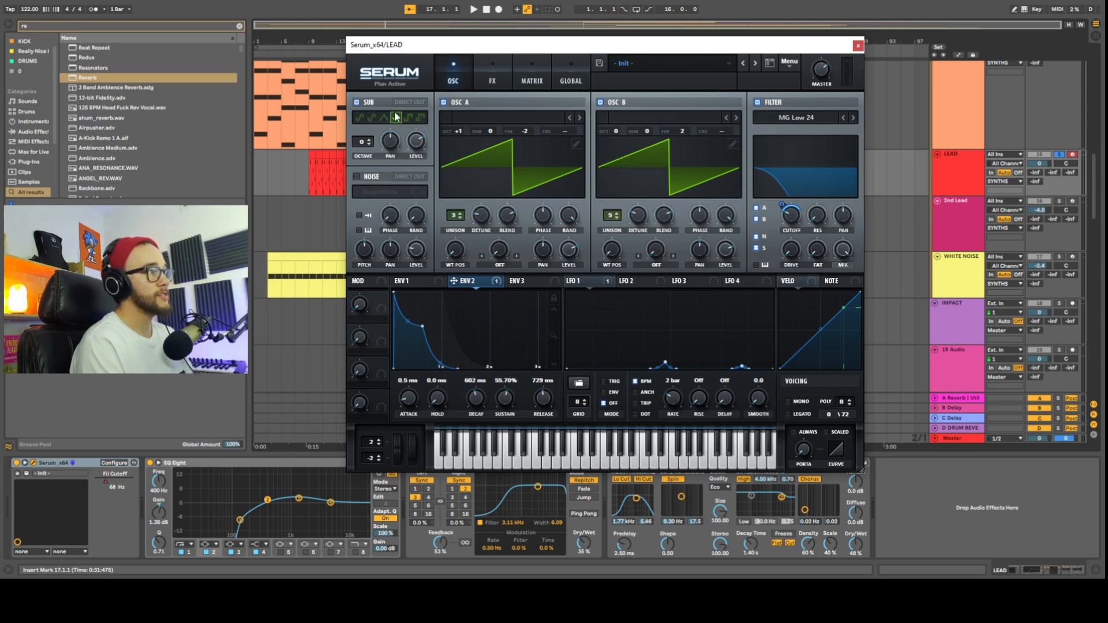
drag(413, 137, 416, 146)
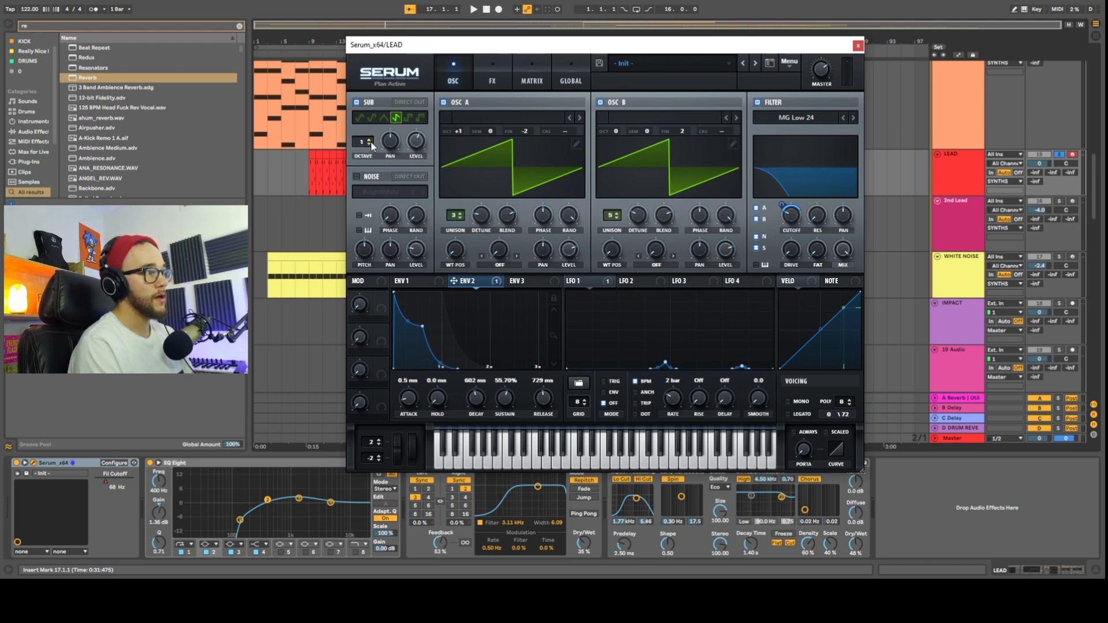
click(858, 46)
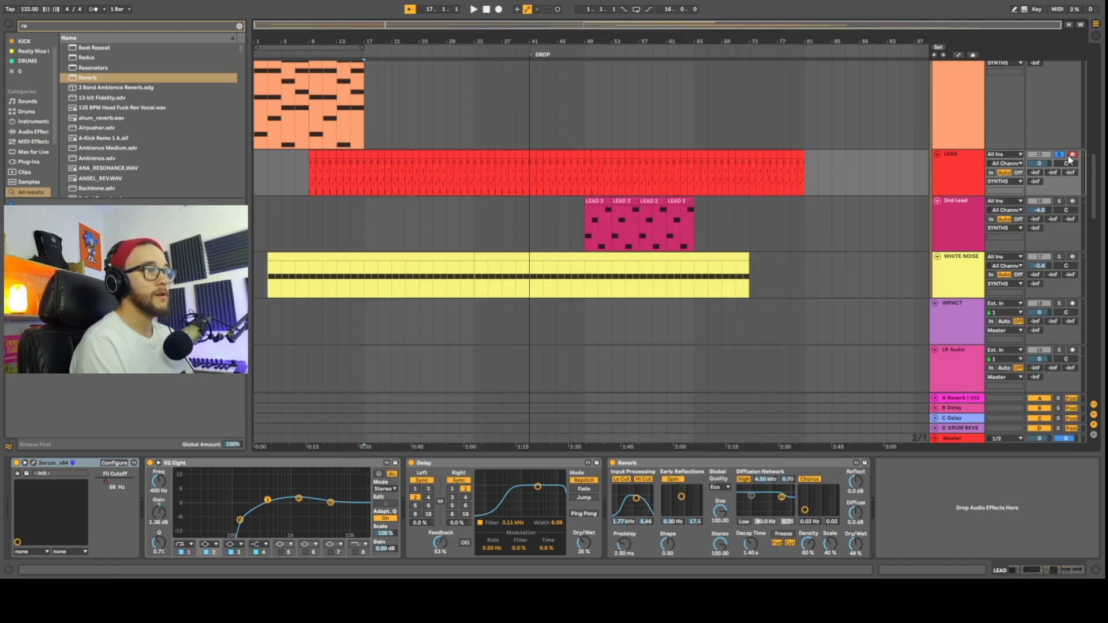
Play the song from bar 43 and turn off the LEAD track's solo.
click(547, 130)
key(space)
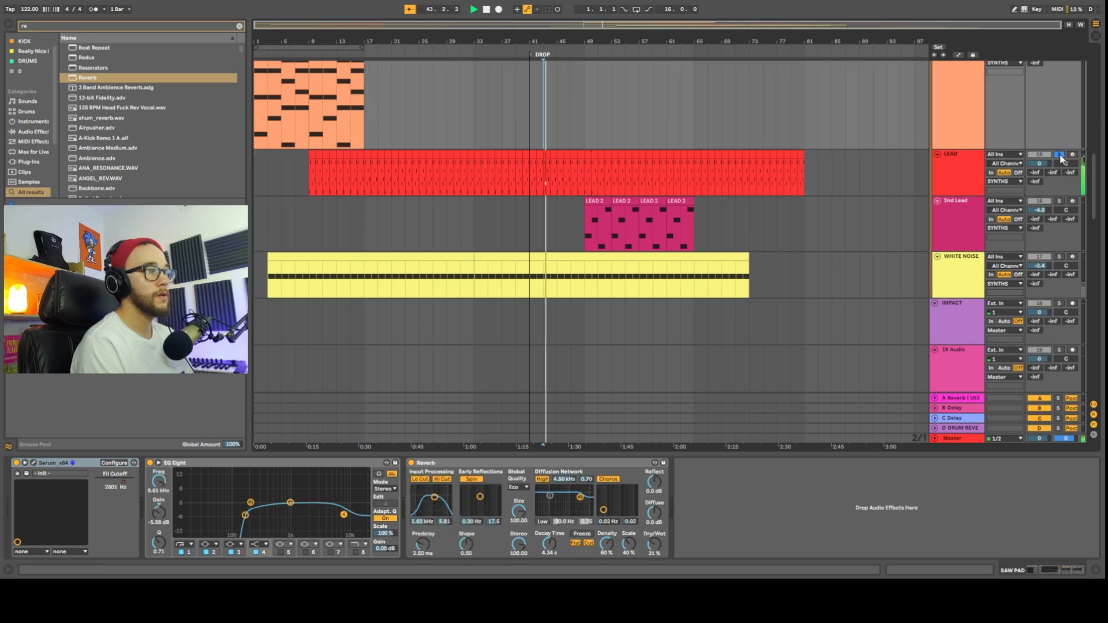
click(1059, 155)
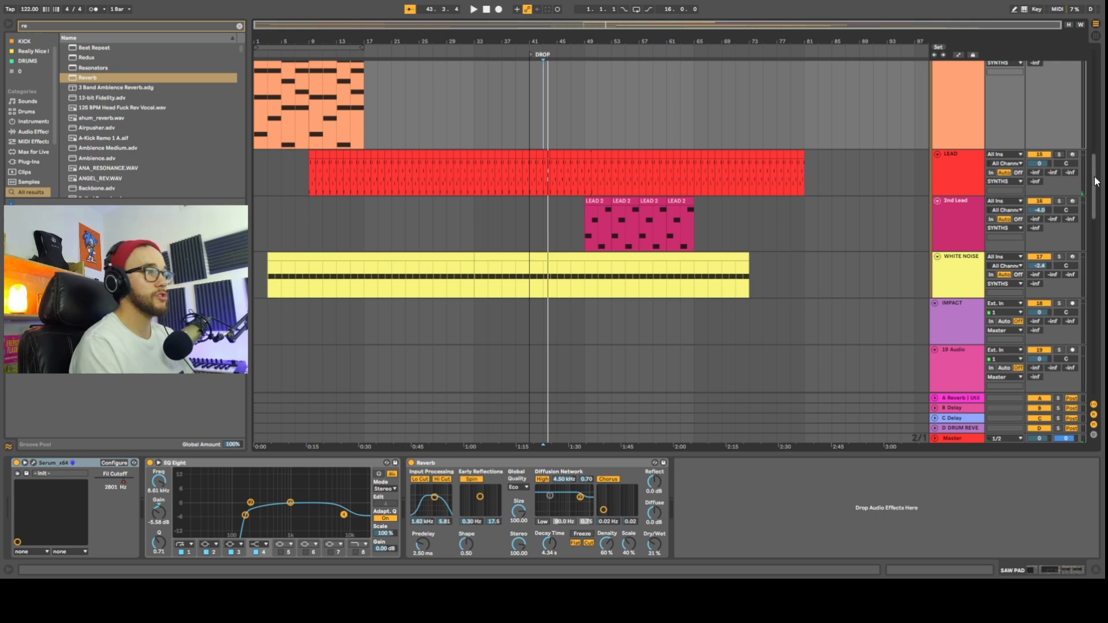
Solo the kick track and set the volumes of Closed Hat to -1.4 dB, Shakers to -2.1 dB and RIDE to -12.7 dB.
scroll(1096, 186, down, 2)
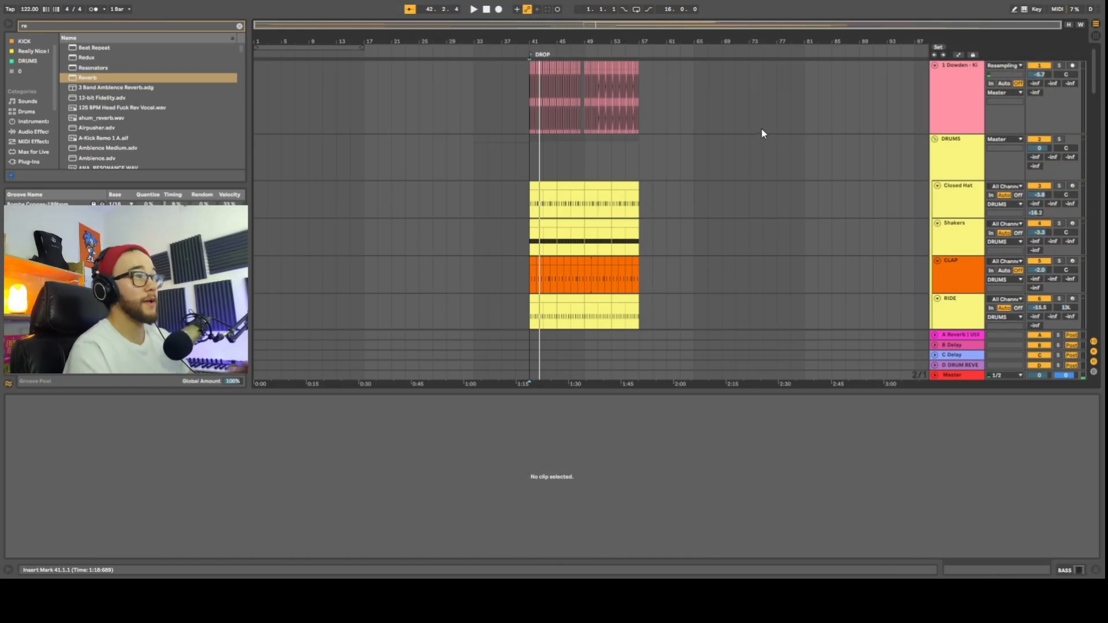
click(1059, 65)
scroll(888, 147, down, 1)
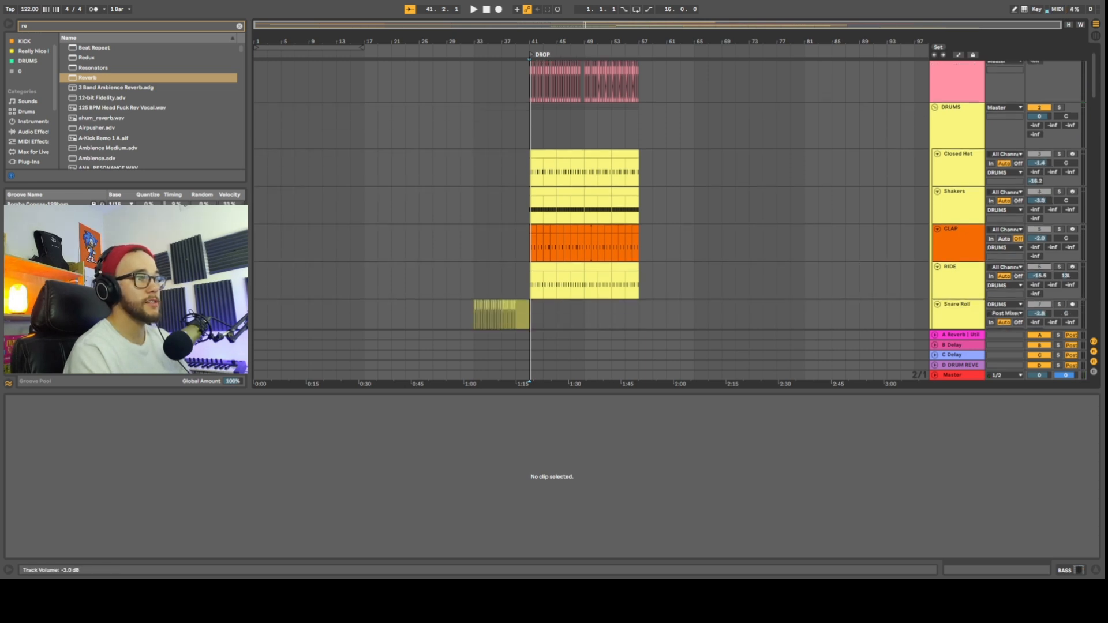
scroll(1058, 236, down, 1)
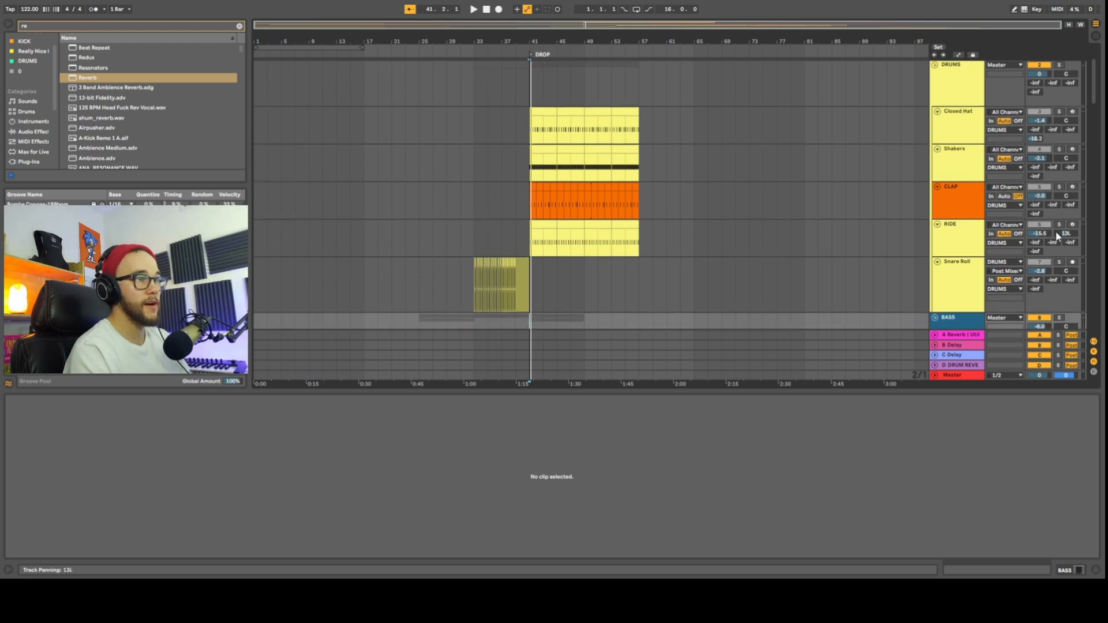
scroll(1031, 221, down, 1)
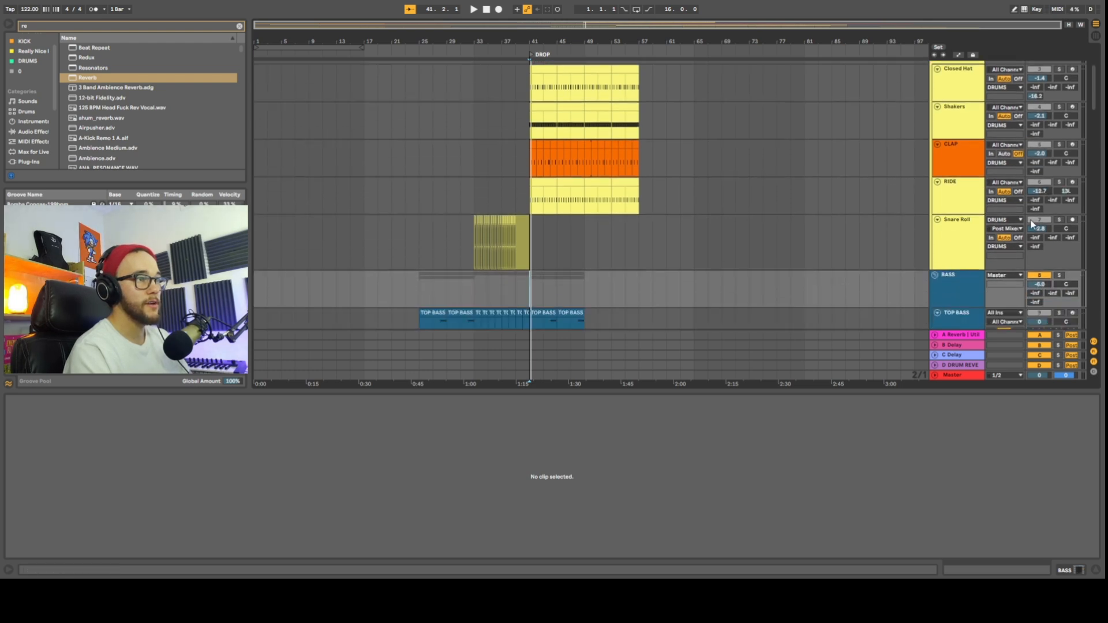
Set the Snare Roll volume to -6.1 dB and the BASS group volume to -6.3 dB.
scroll(904, 203, down, 3)
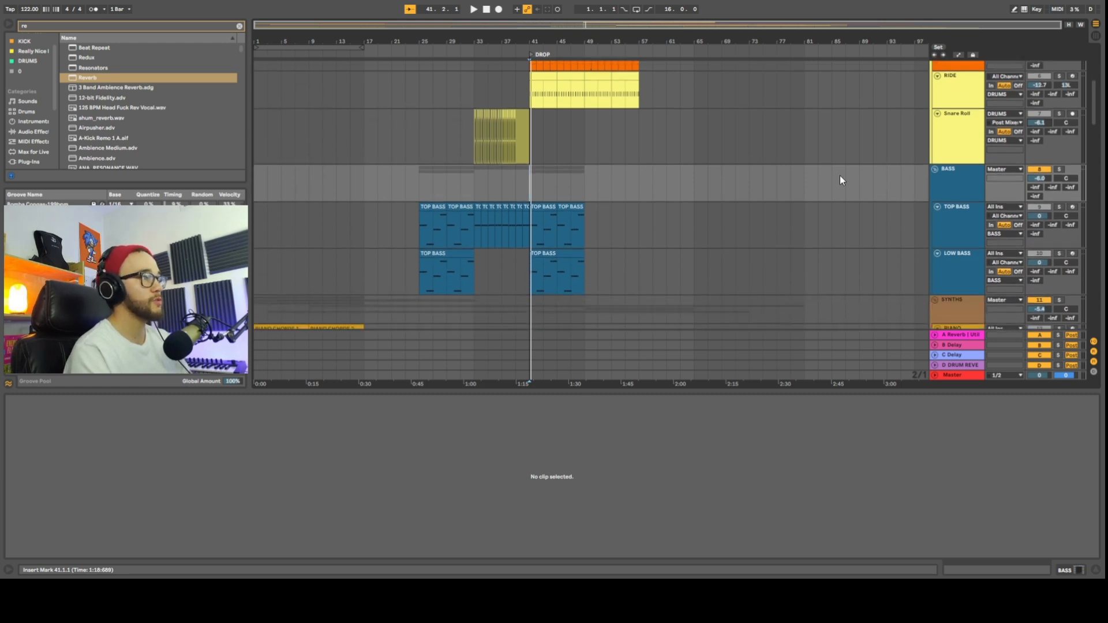
scroll(808, 180, down, 1)
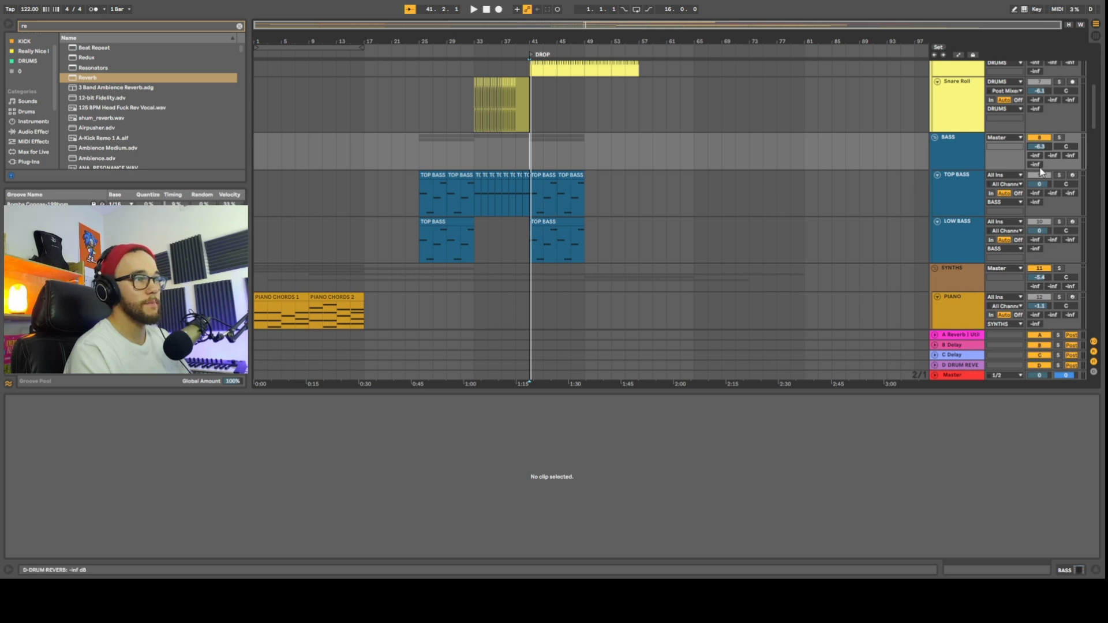
scroll(871, 198, down, 5)
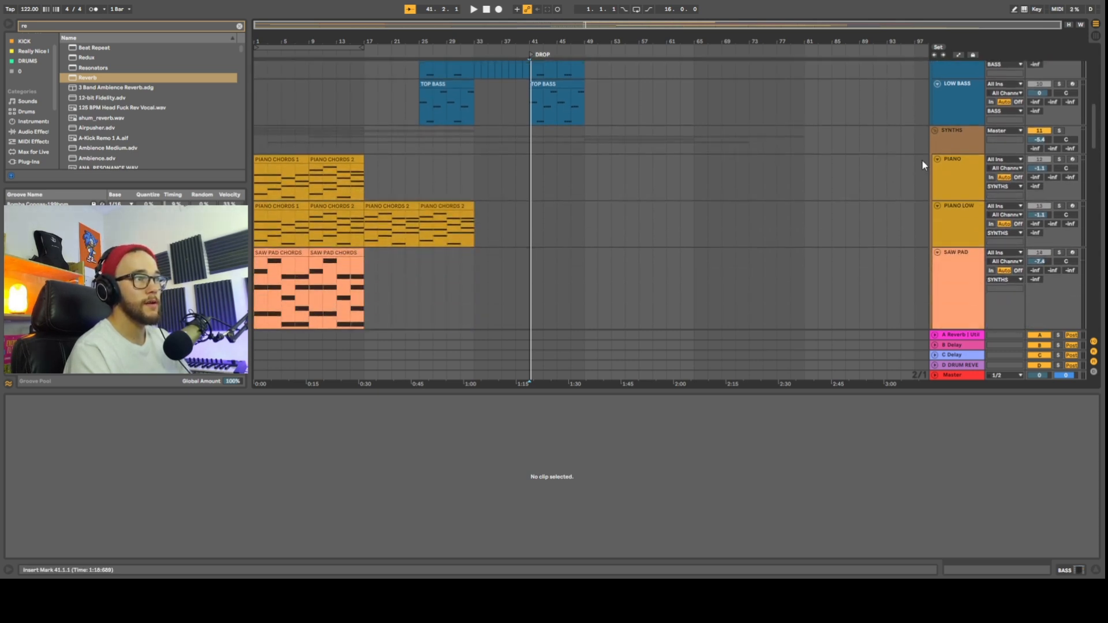
Set the LEAD track's volume to -5.8 dB and the 2nd Lead track's volume to 1.1 dB.
scroll(900, 162, down, 6)
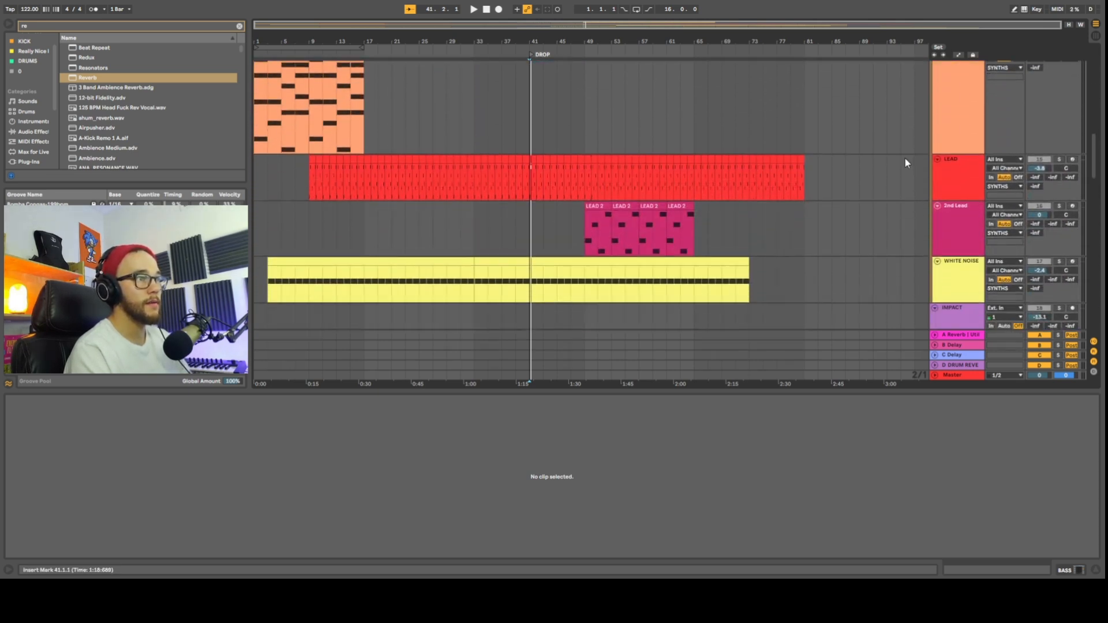
drag(1040, 136, 1040, 138)
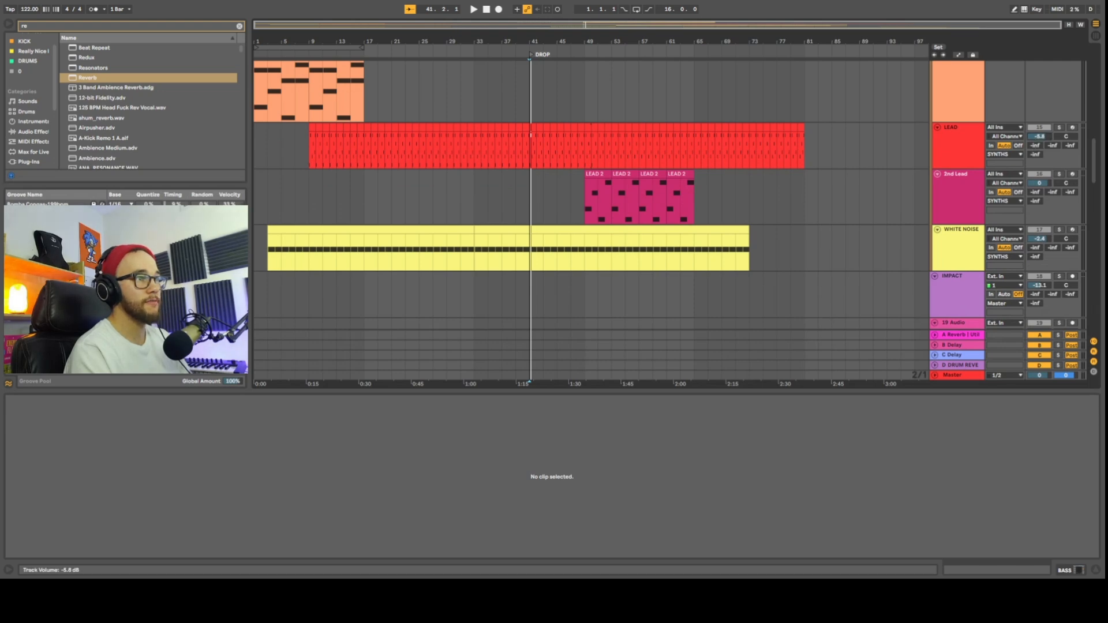
scroll(904, 188, down, 1)
click(1039, 162)
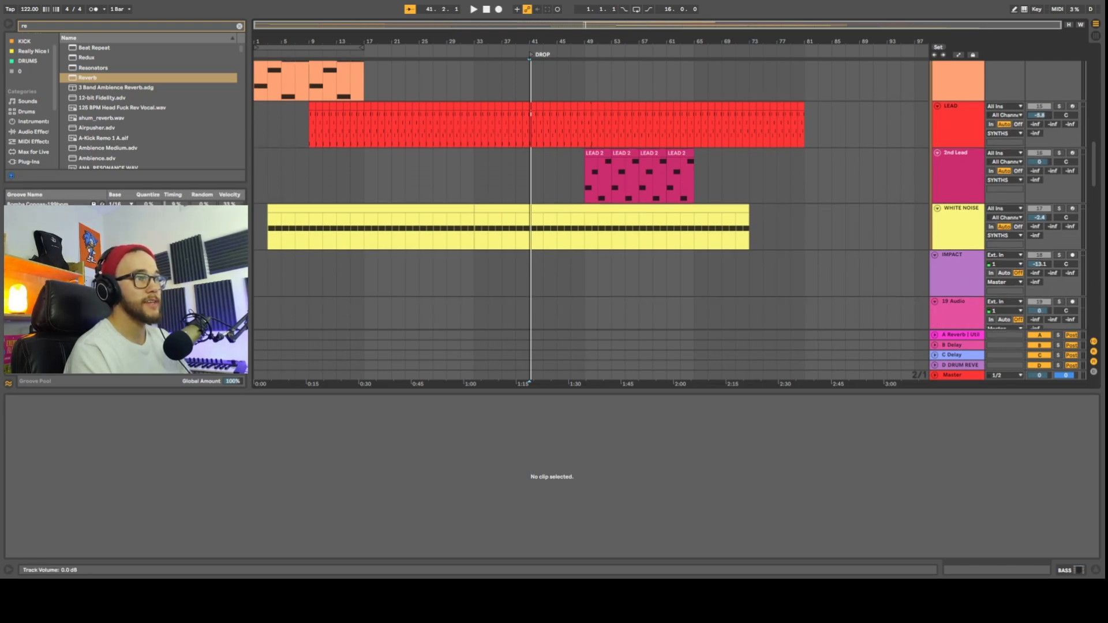
drag(1040, 162, 1039, 161)
Transpose all notes of the first 2nd Lead clip up an octave and duplicate the clip over the three following ones.
click(595, 155)
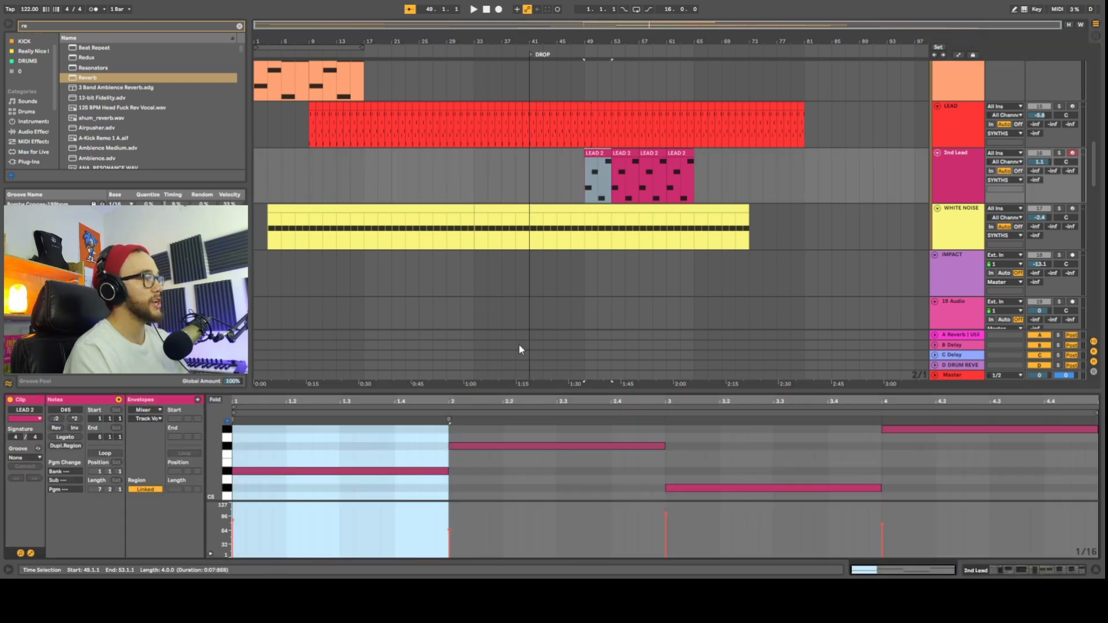
click(504, 472)
key(ctrl+a)
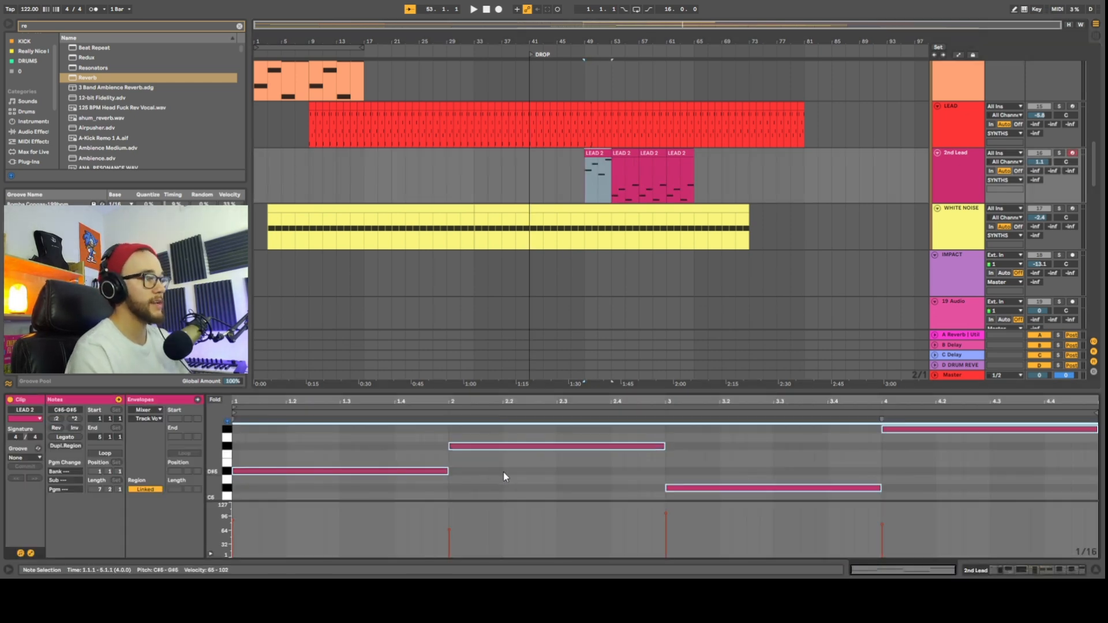
click(597, 153)
key(ctrl+d)
key(ctrl+d)
key(ctrl+d)
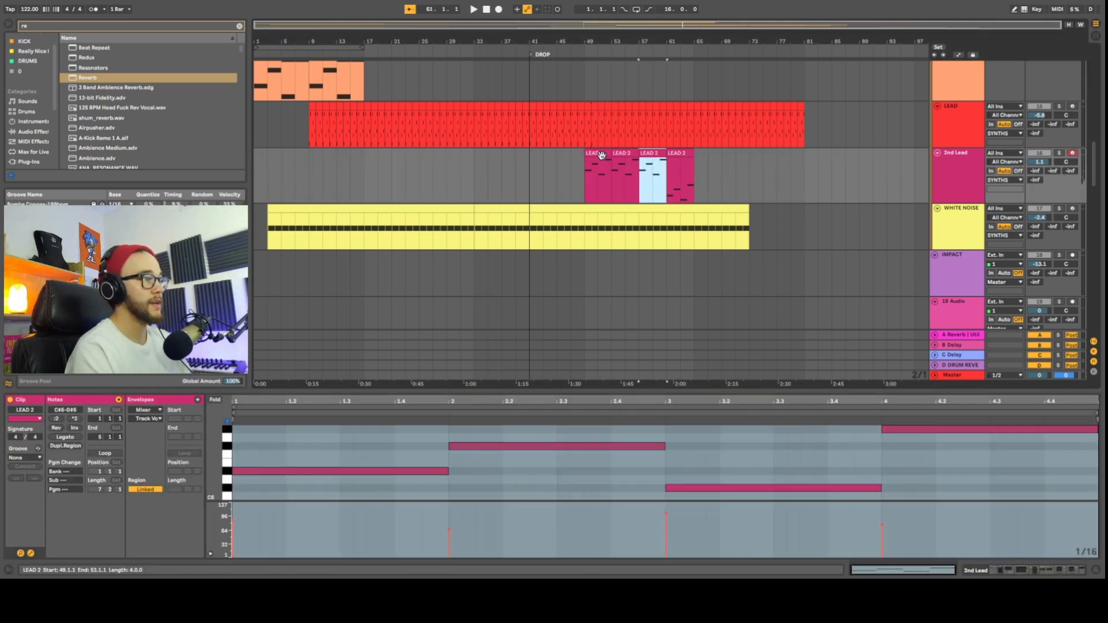
scroll(590, 167, down, 3)
drag(1040, 168, 1091, 105)
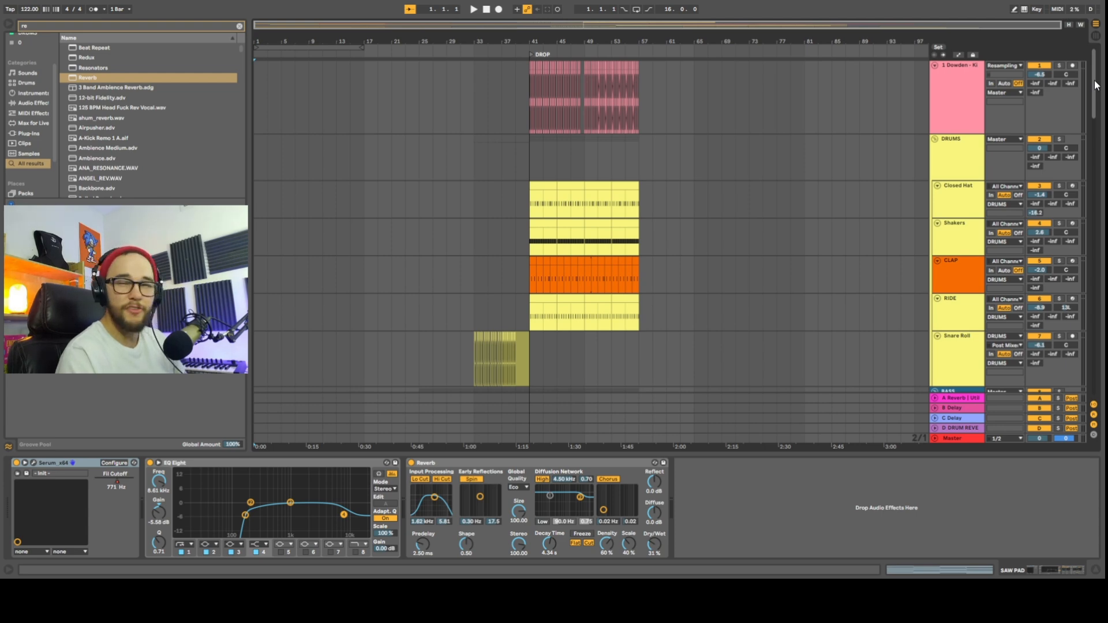
drag(1095, 81, 1095, 76)
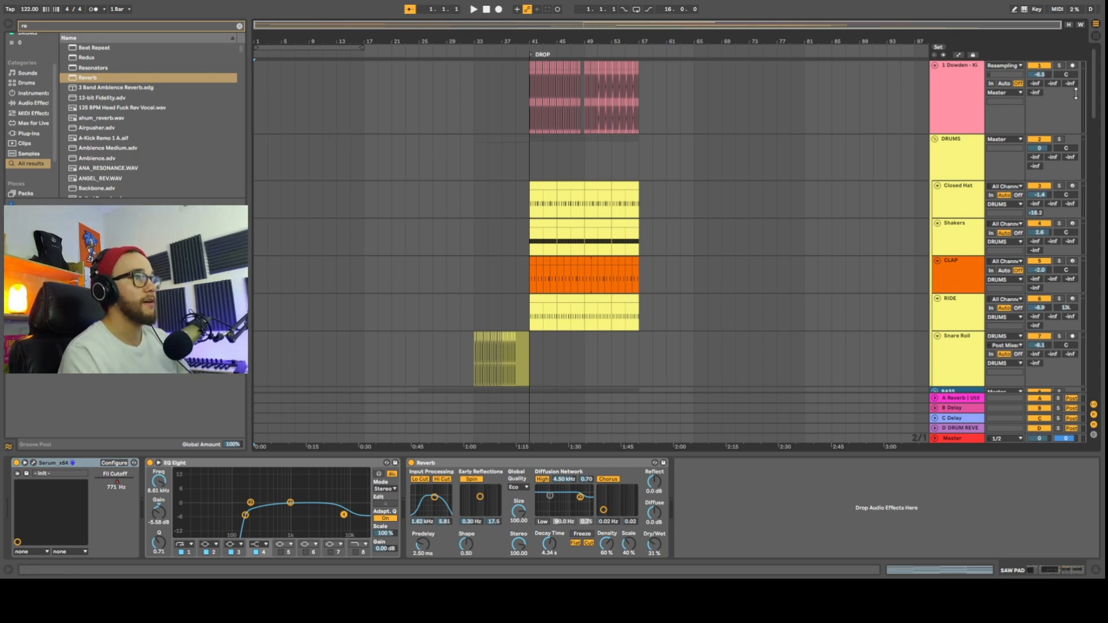
drag(1097, 80, 1069, 175)
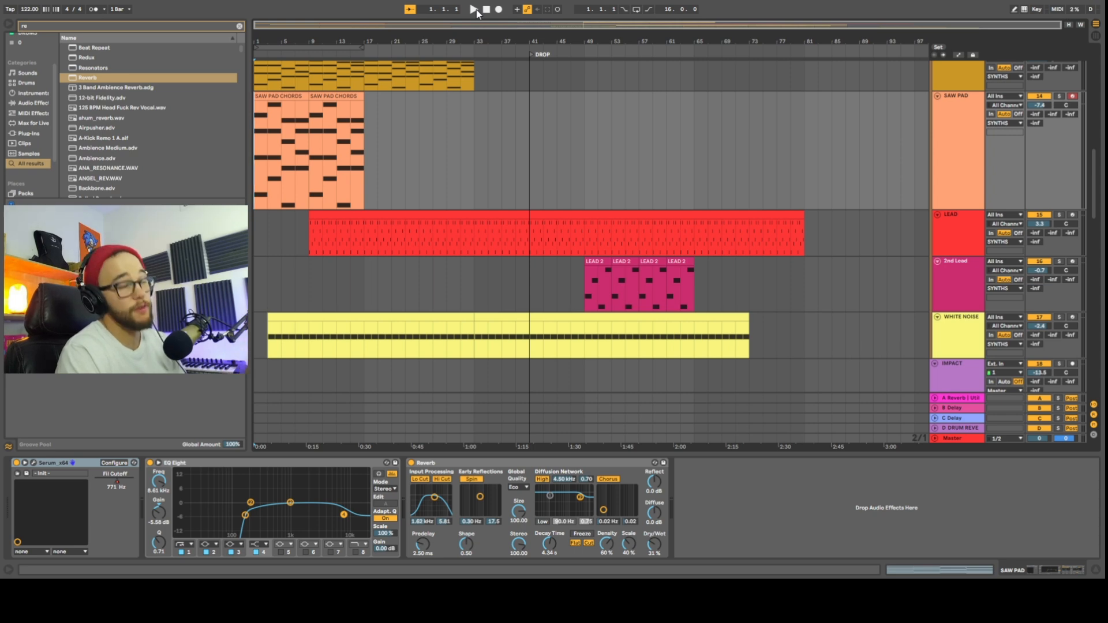
Play the arrangement from bar 1 and listen to how the piano, saw pad and lead parts build up.
click(476, 9)
click(490, 10)
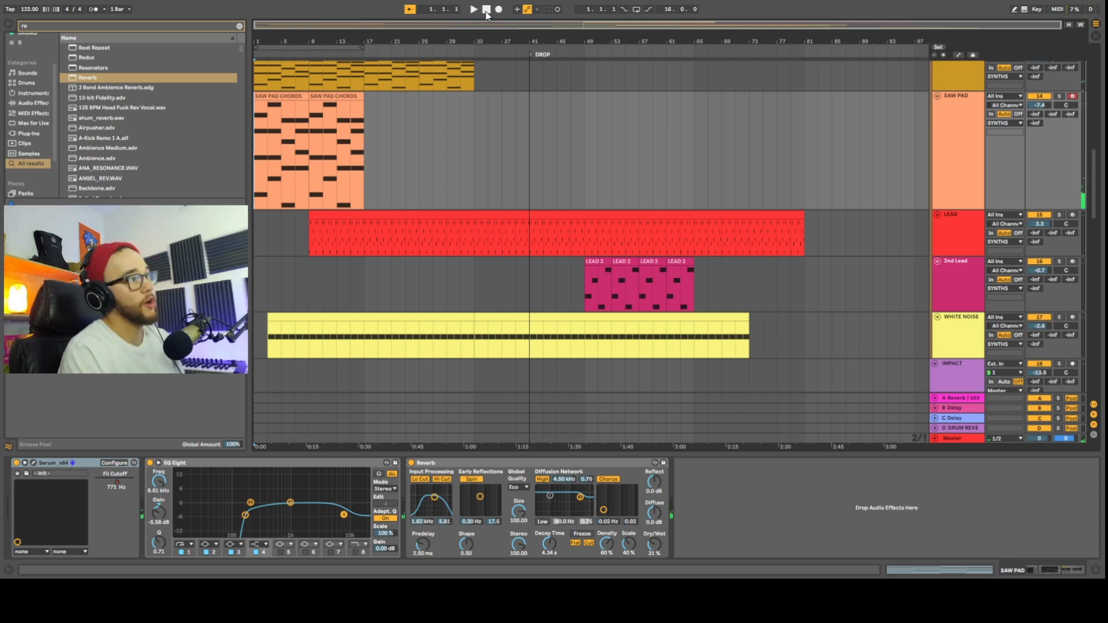
click(474, 11)
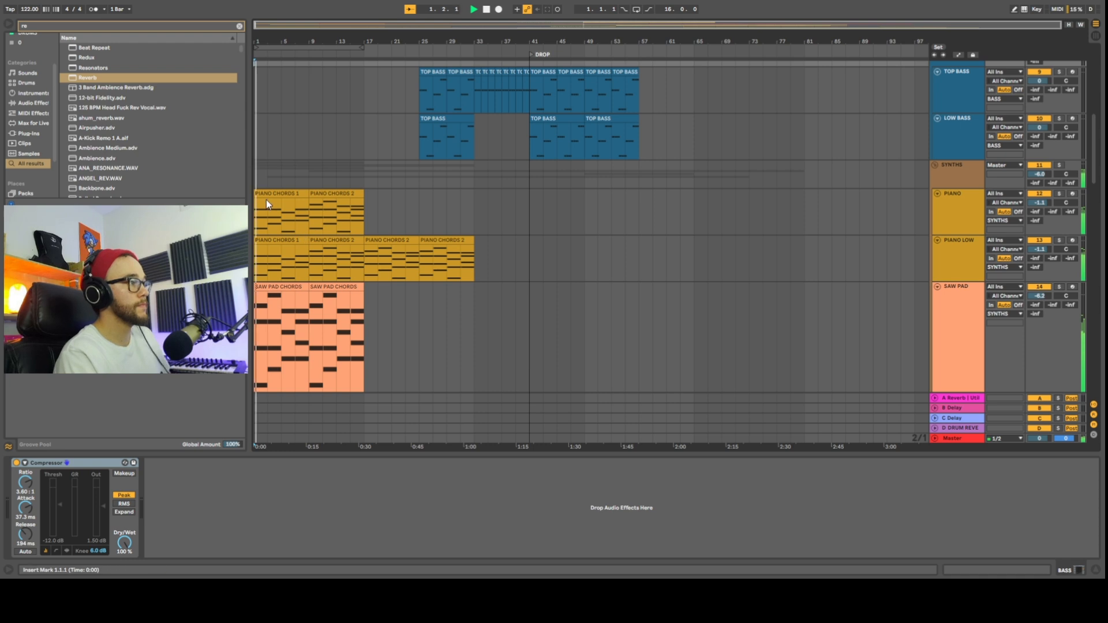
click(268, 178)
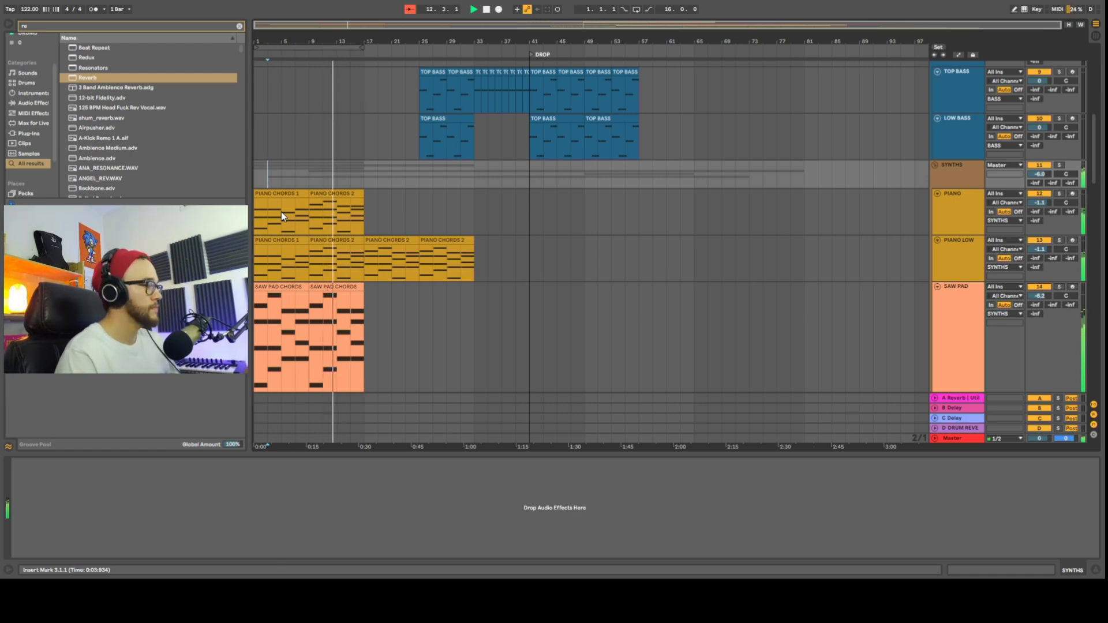
scroll(334, 283, down, 3)
click(334, 282)
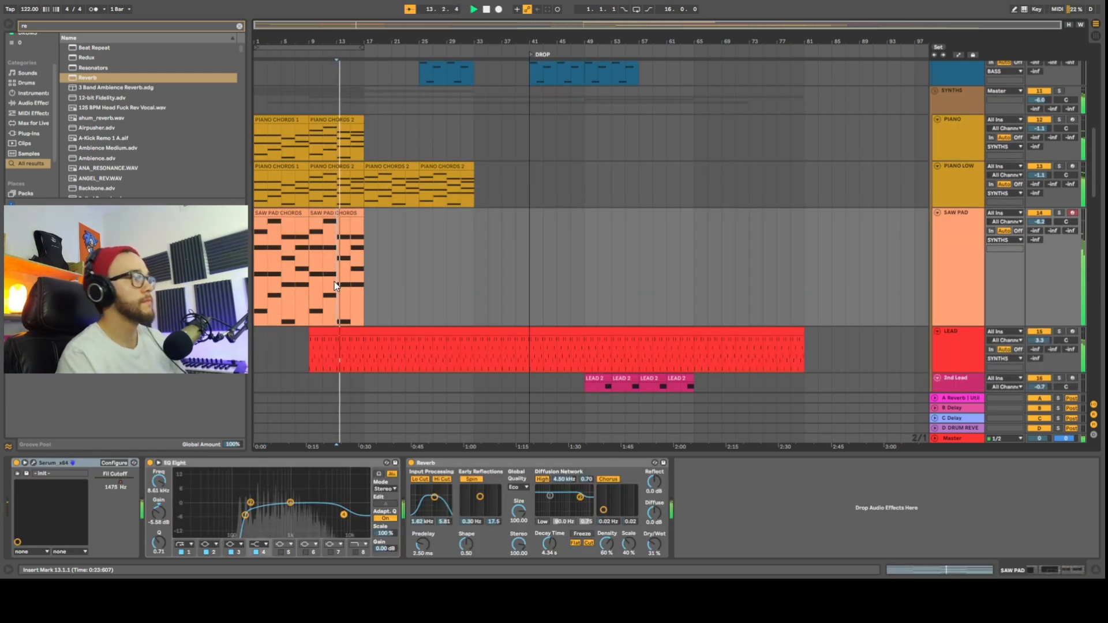
scroll(334, 282, down, 1)
scroll(334, 281, down, 1)
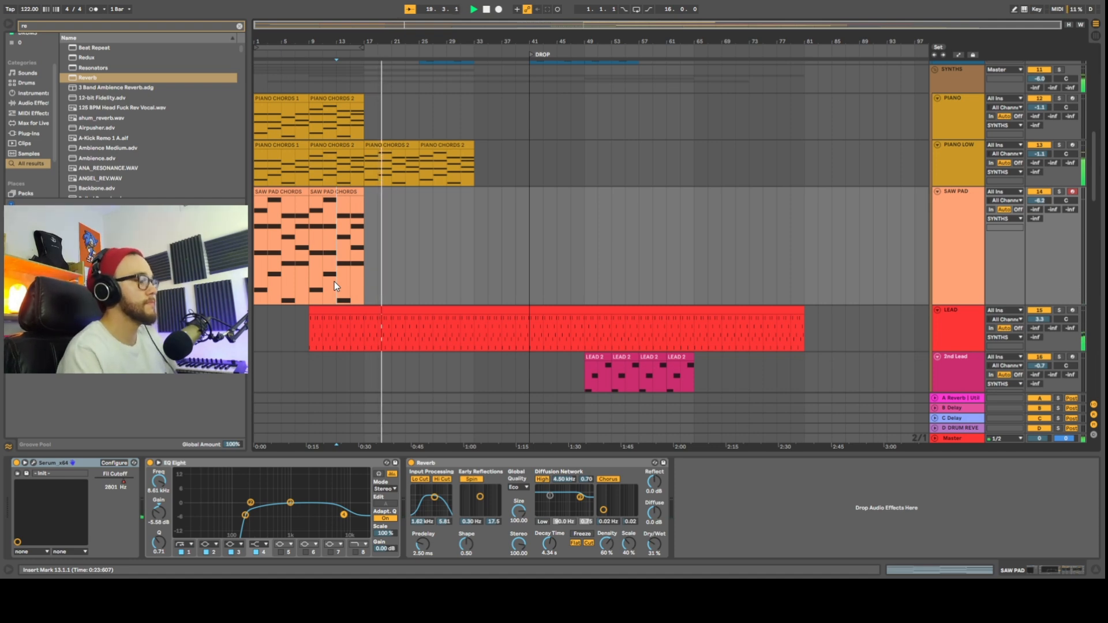
Show the automation and pull the LEAD track's Fil Cutoff curve slightly lower around bar 33, ahead of the drop.
key(a)
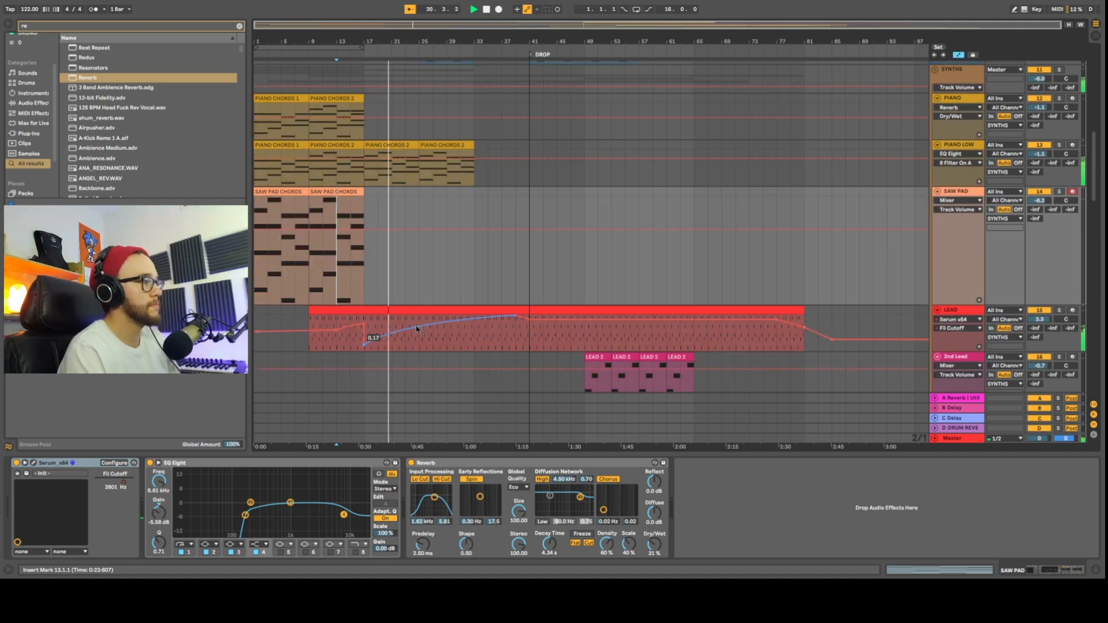
click(402, 335)
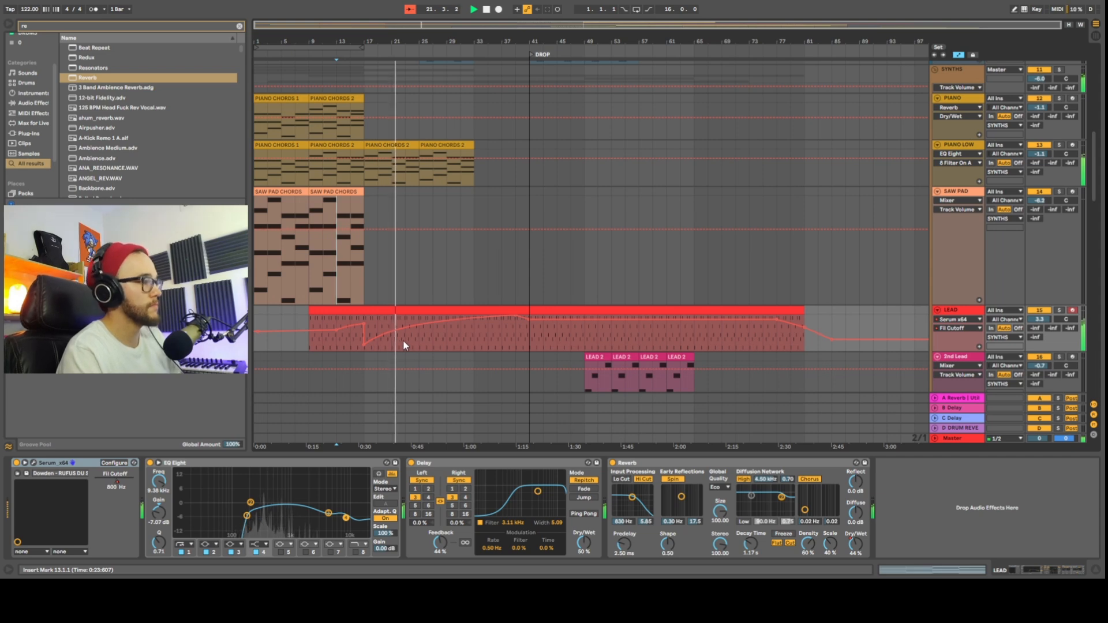
drag(486, 318, 474, 318)
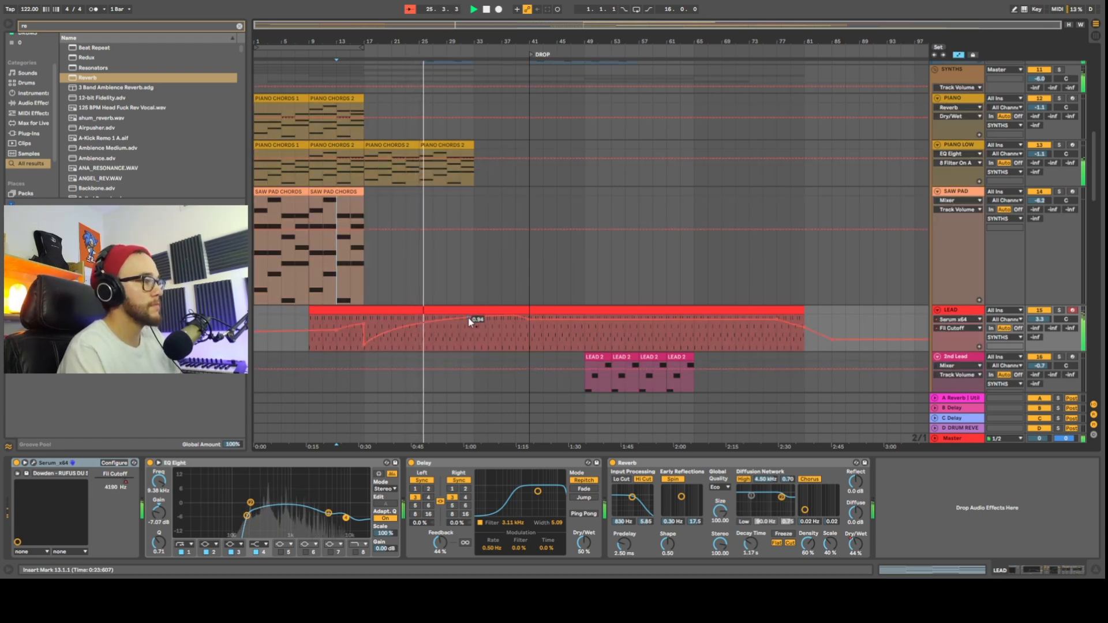
mouse_move(475, 318)
mouse_down()
mouse_move(444, 320)
mouse_move(473, 323)
mouse_up()
key(a)
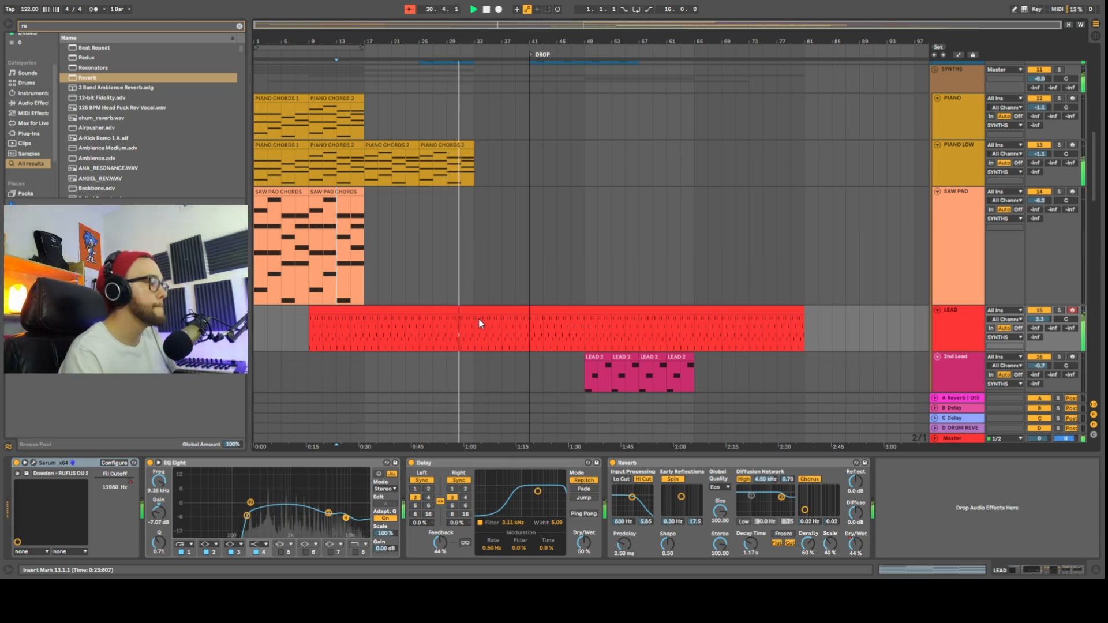
Keep the song playing through the drop at bar 41 and check the drum, bass and lead tracks.
scroll(654, 174, up, 4)
scroll(611, 186, up, 7)
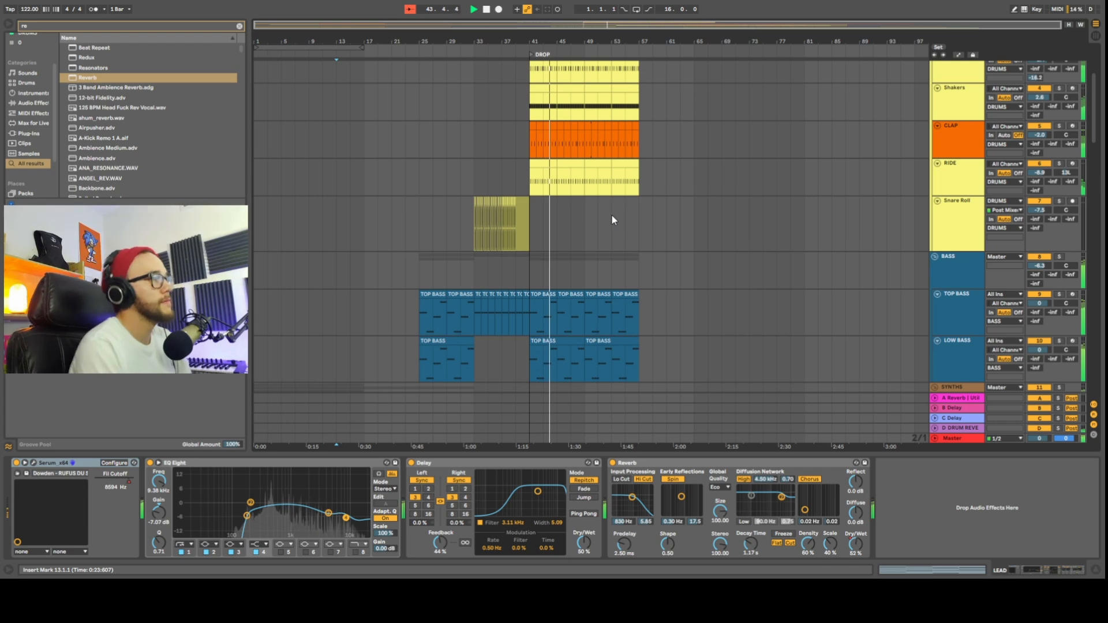
drag(1095, 135, 1083, 209)
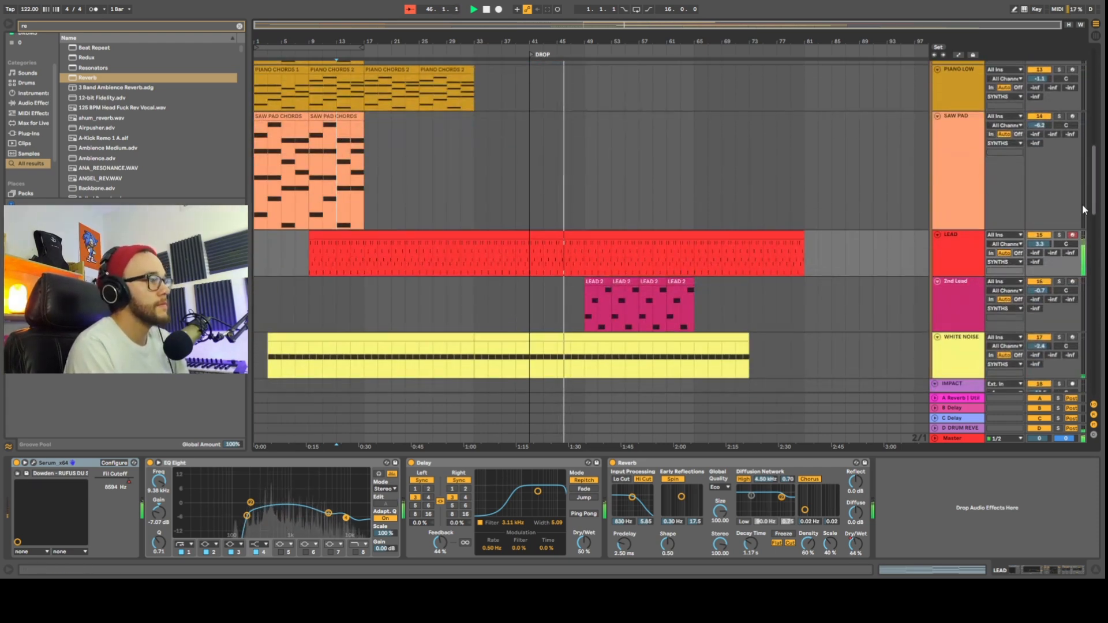
Shift the highest EQ Eight band of the 2nd Lead track further up in frequency and set the track volume to 0.9 dB.
scroll(1083, 206, down, 1)
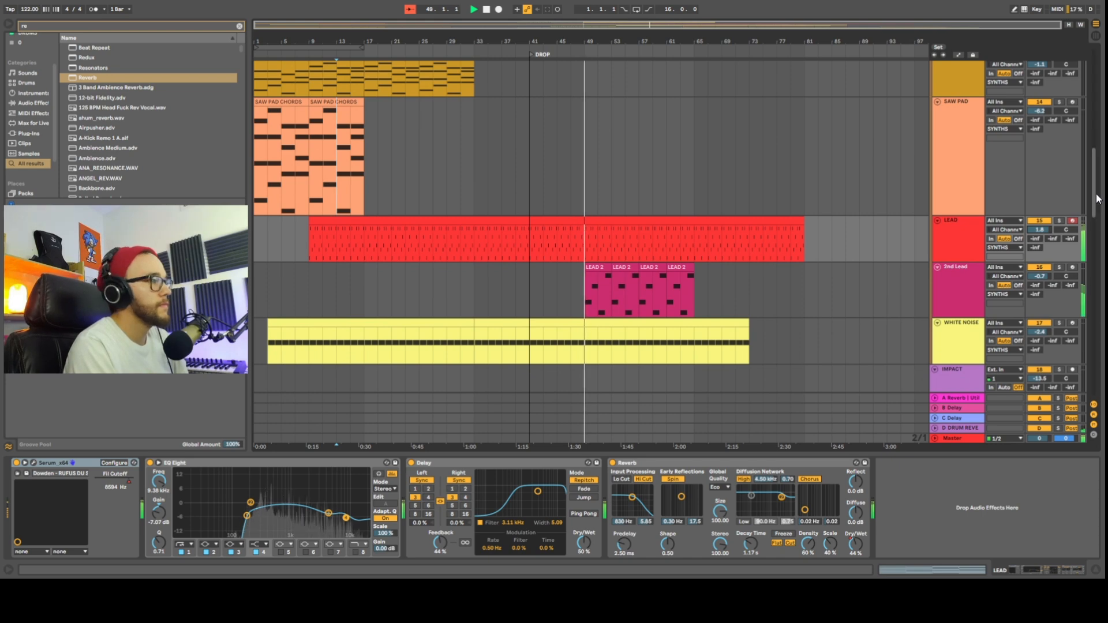
click(970, 288)
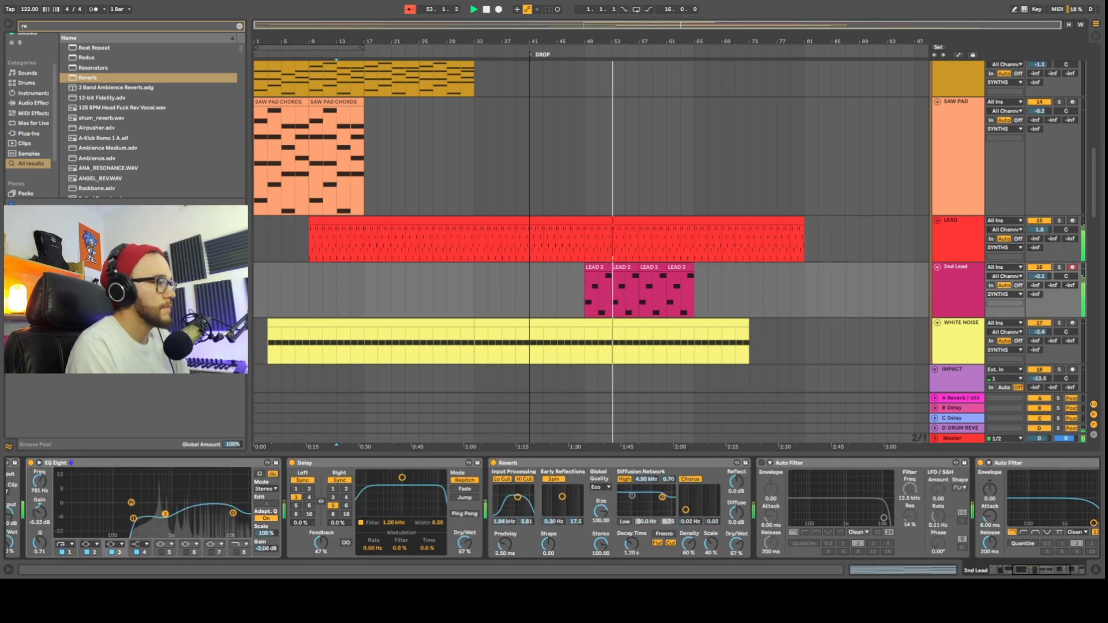
drag(233, 514, 239, 513)
drag(1040, 276, 1040, 271)
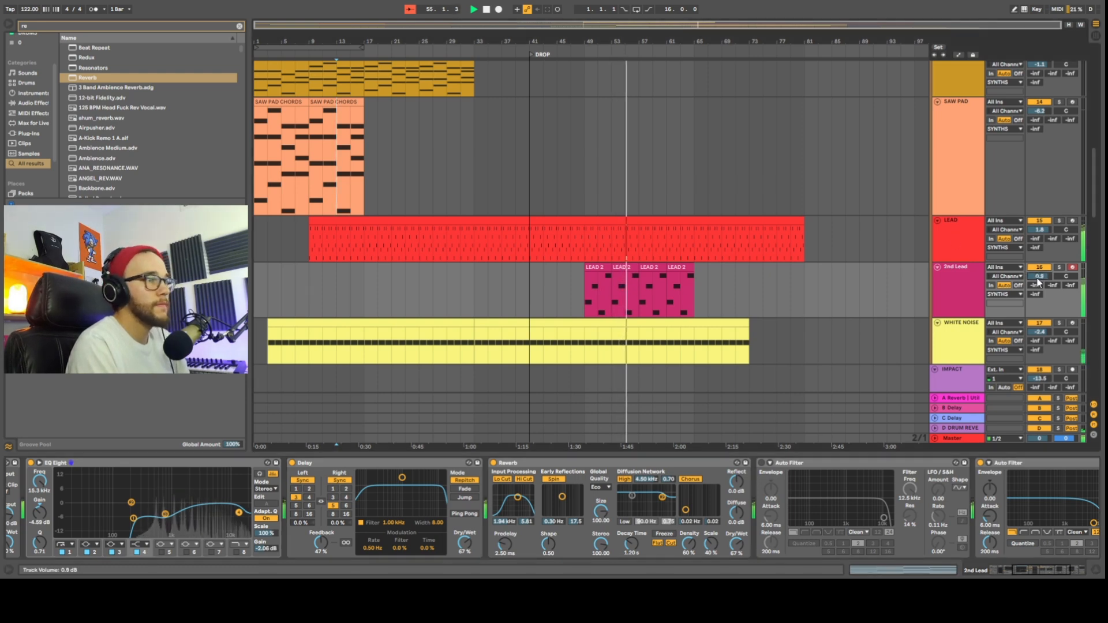
Show the LEAD track's Serum Fil Cutoff automation, add a breakpoint near bar 61 and curve it down to about 0.14 near bar 69.
mouse_move(1093, 213)
mouse_down()
mouse_move(1092, 248)
mouse_move(1096, 118)
mouse_move(1088, 226)
mouse_up()
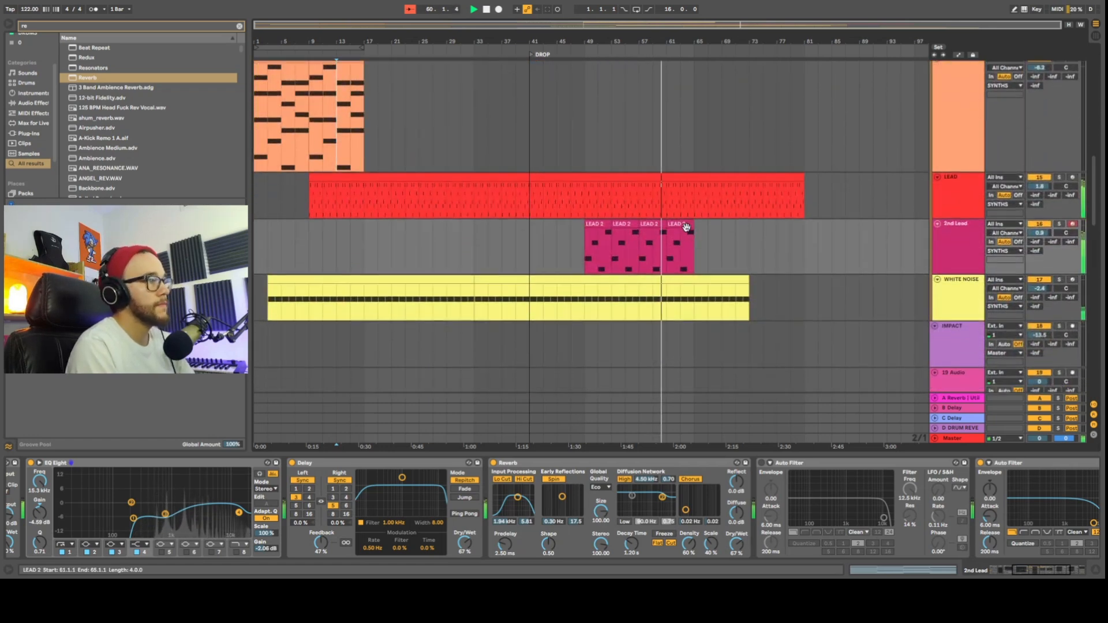
key(a)
click(963, 233)
click(943, 232)
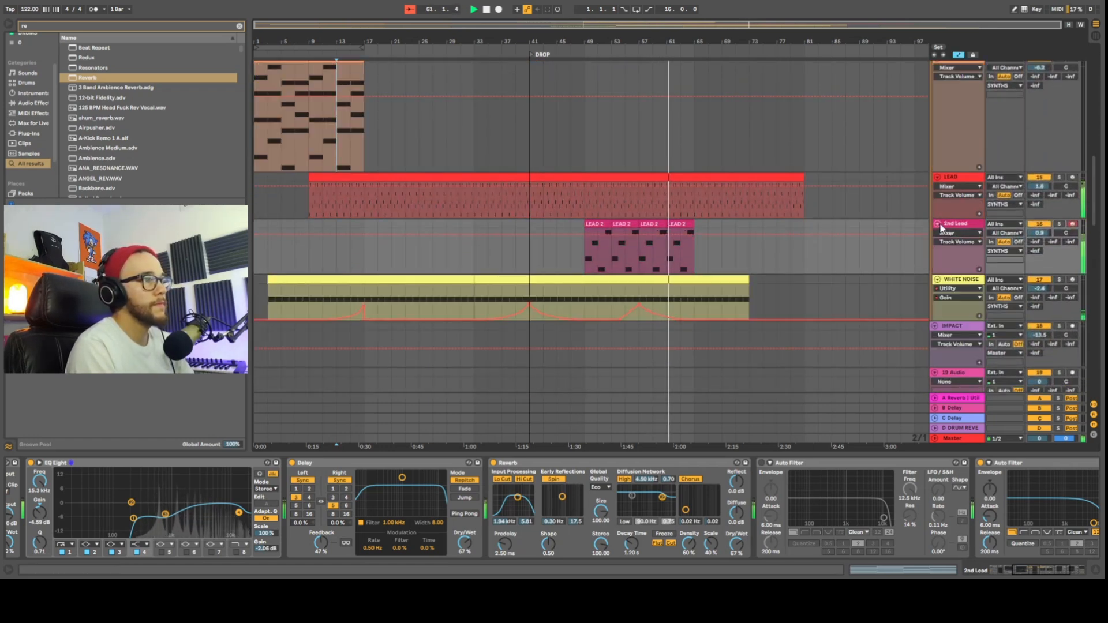
click(958, 186)
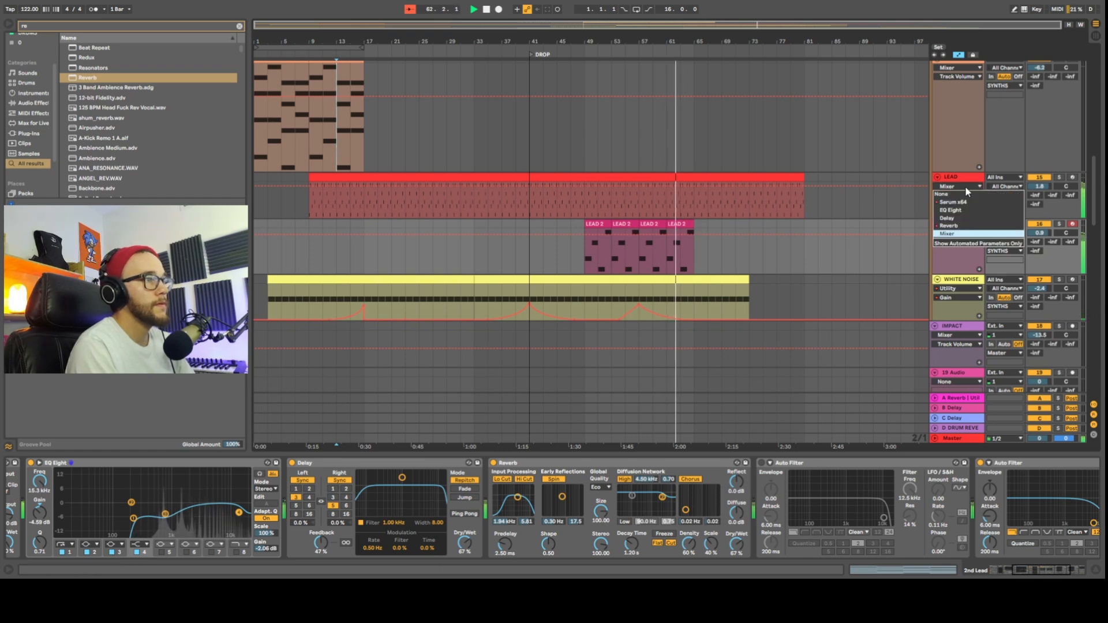
click(952, 196)
click(674, 187)
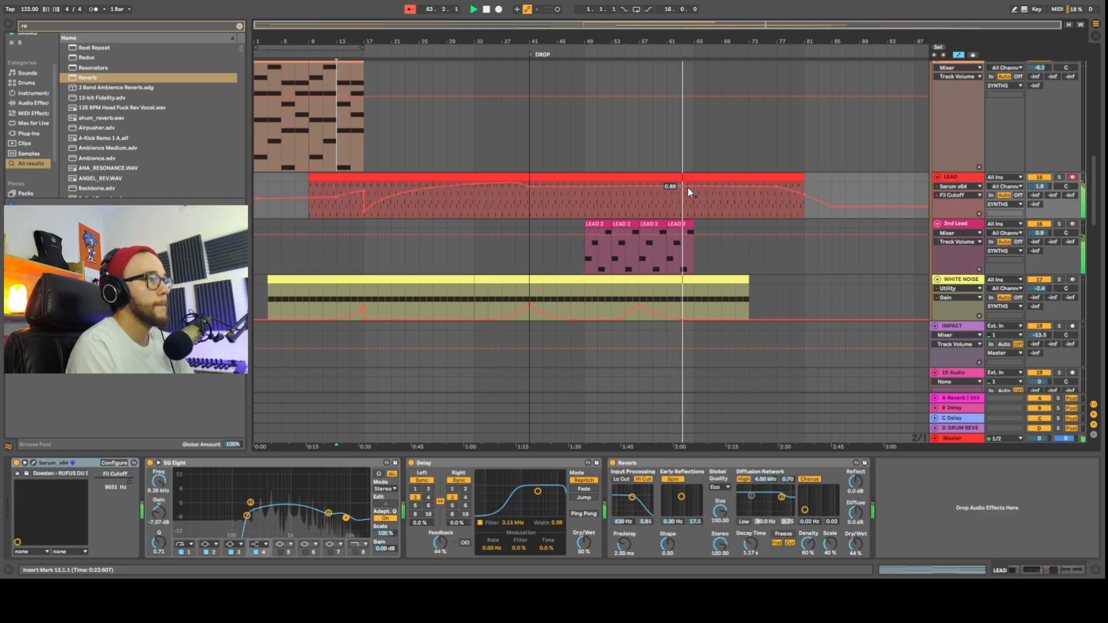
drag(709, 186, 727, 214)
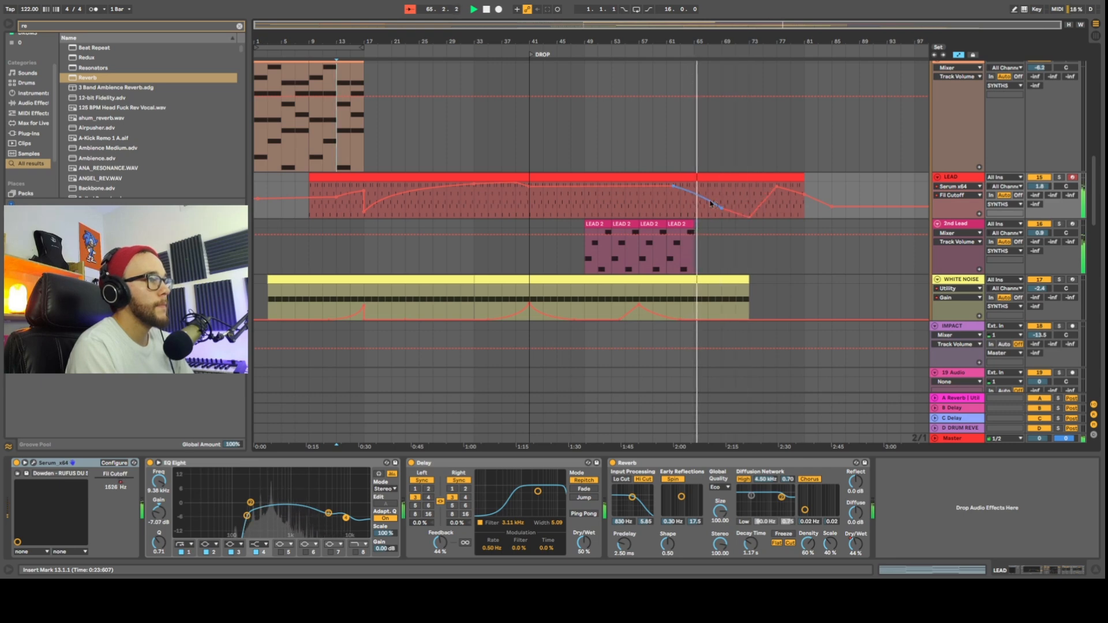
drag(723, 208, 722, 212)
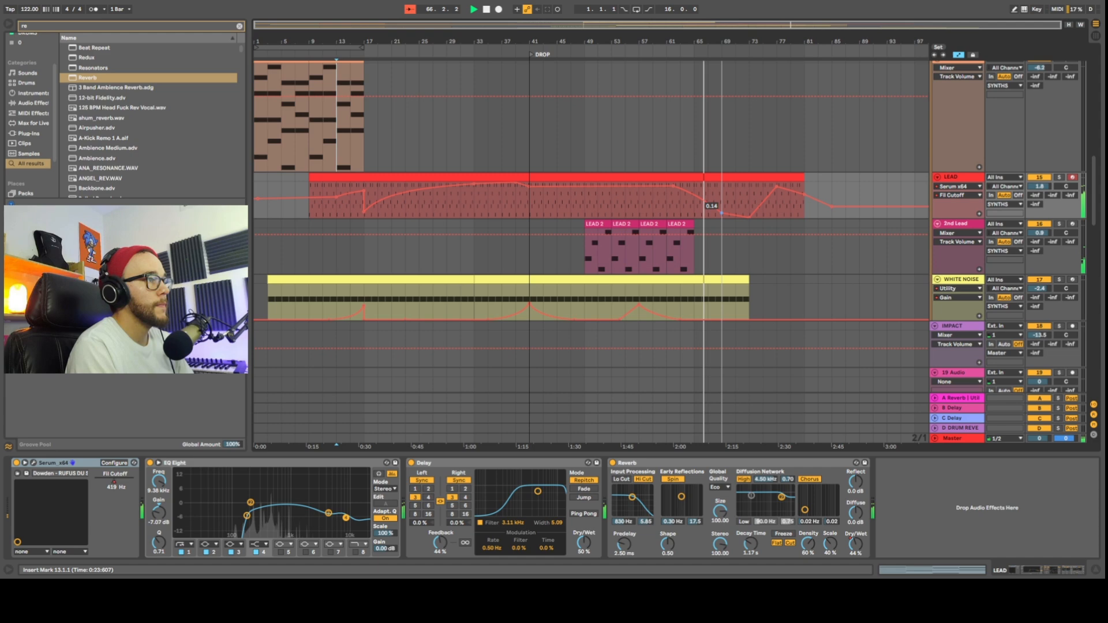